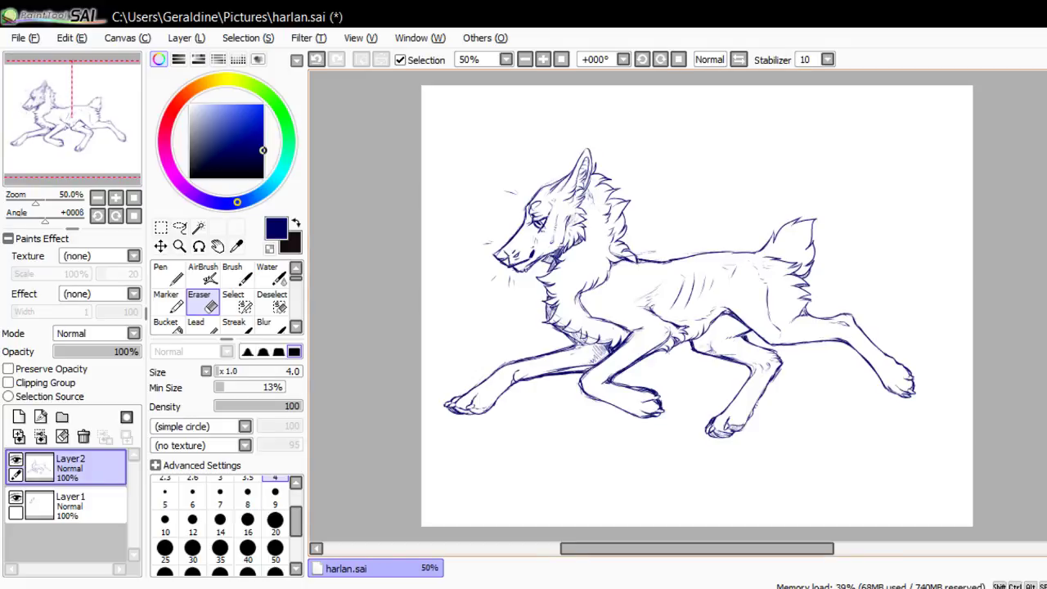
Merge Layer2 down into Layer1 and shift the whole wolf sketch slightly right and up on the canvas
left_click(16, 460)
left_click(15, 460)
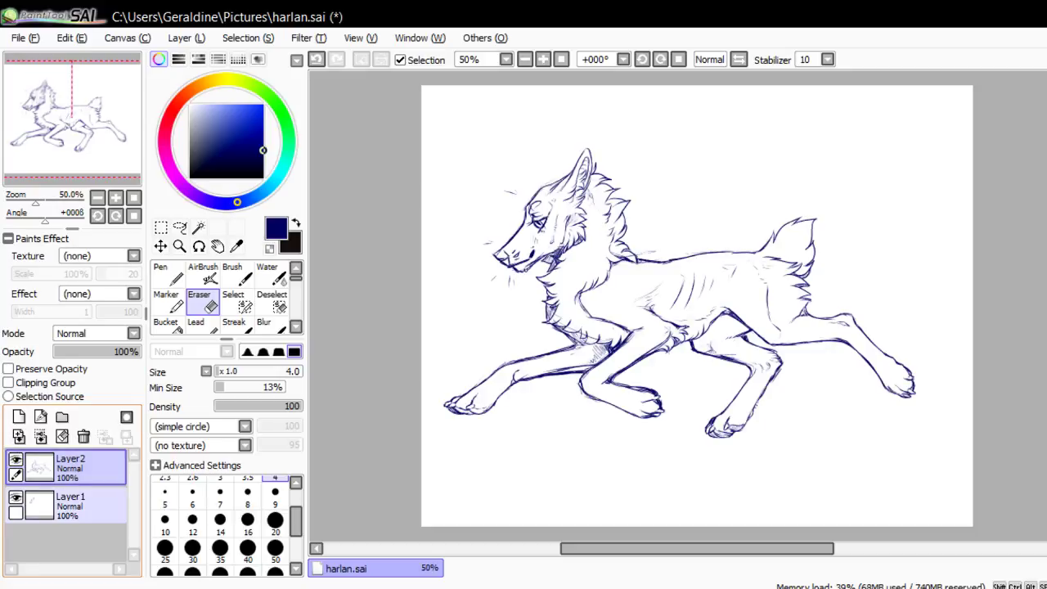
key("ctrl+e")
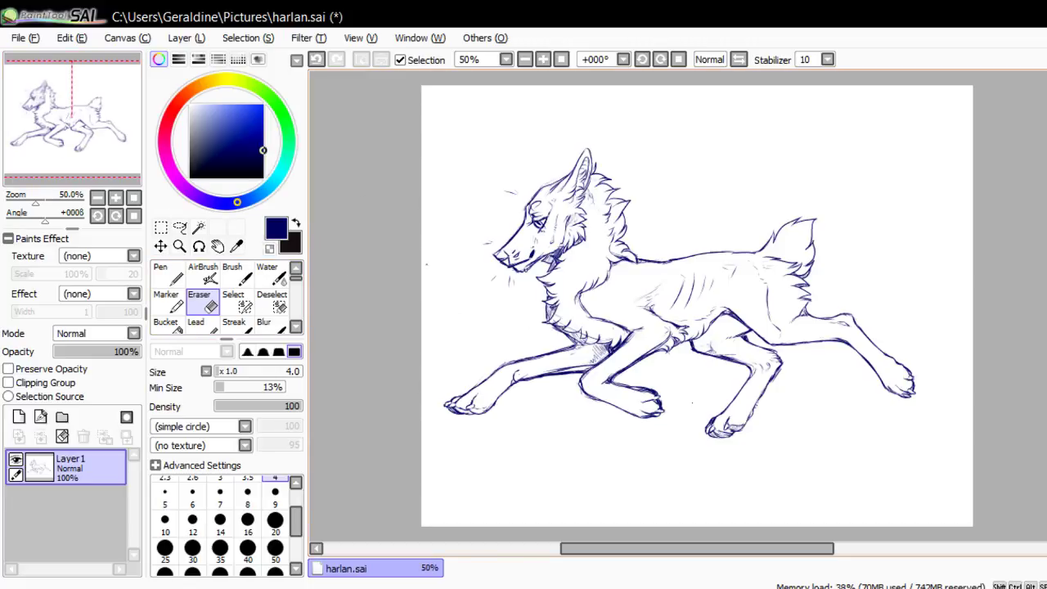
left_click_drag(1025, 453, 1043, 447)
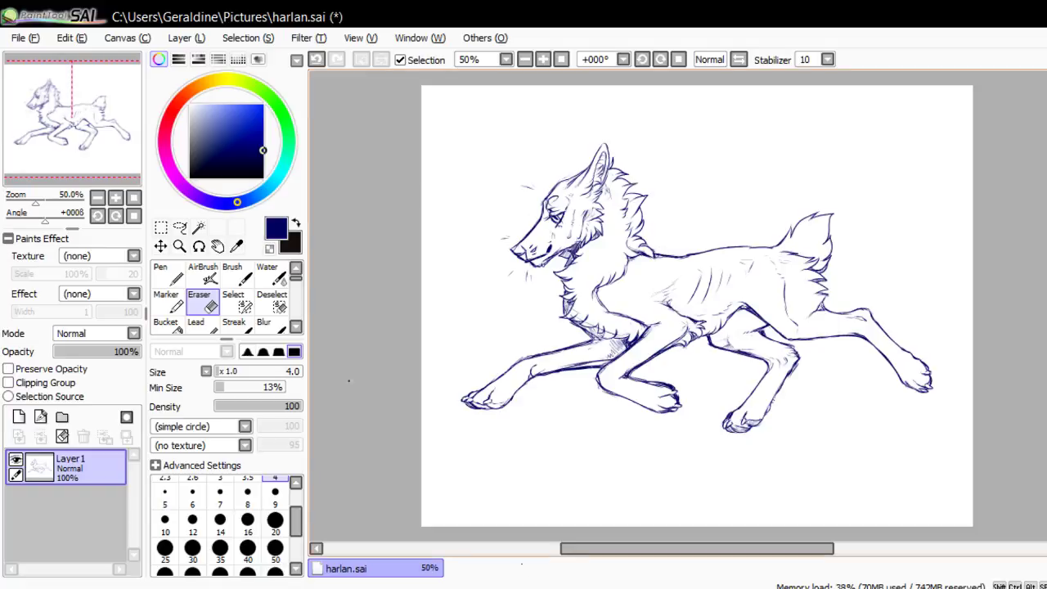
Add a new layer and hatch the shadow between the belly and the far hind leg with the AirBrush at size 3
left_click(19, 416)
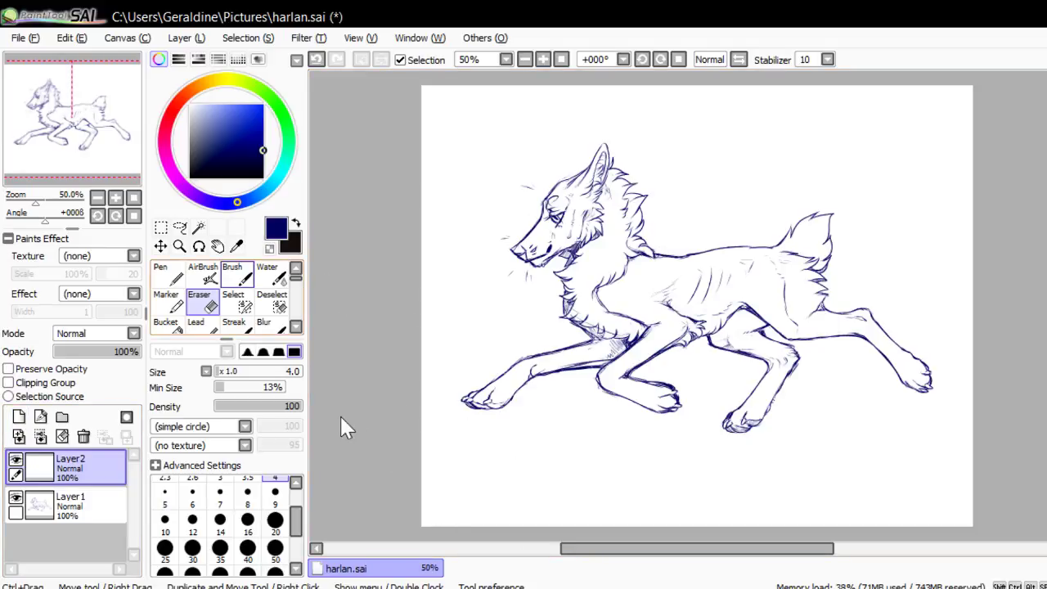
left_click(235, 276)
left_click(203, 276)
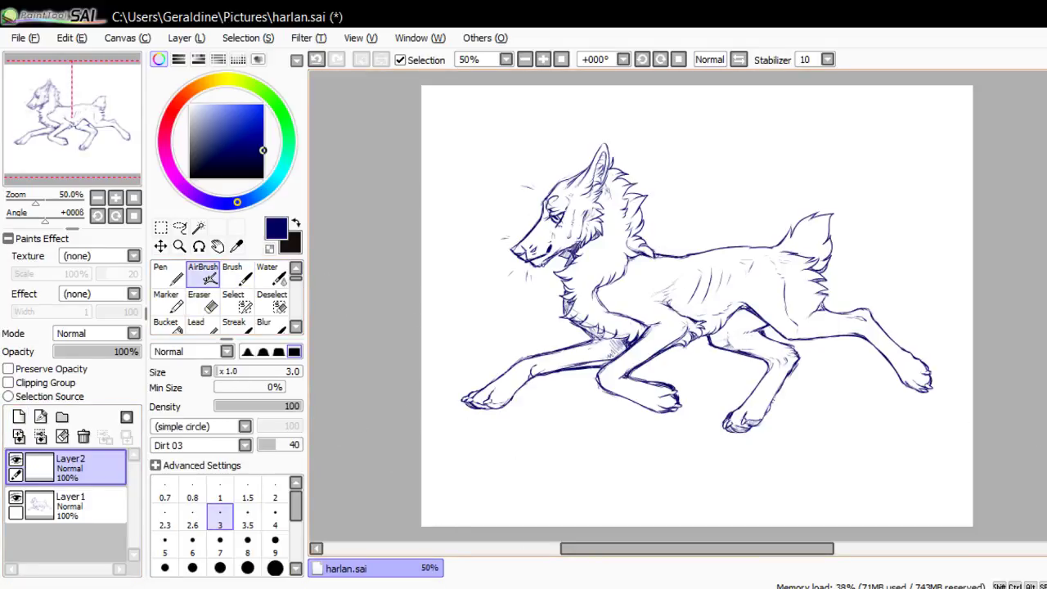
left_click_drag(728, 329, 749, 316)
left_click_drag(713, 340, 733, 324)
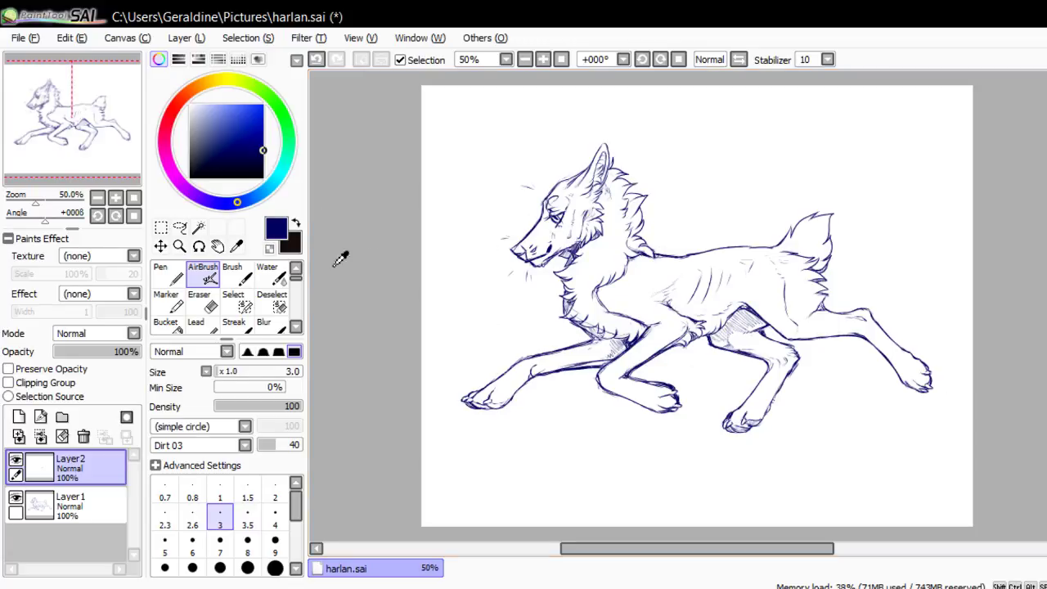
Hatch shading on the underside of the tail, working with the canvas view rotated and then straightened
left_click(116, 215)
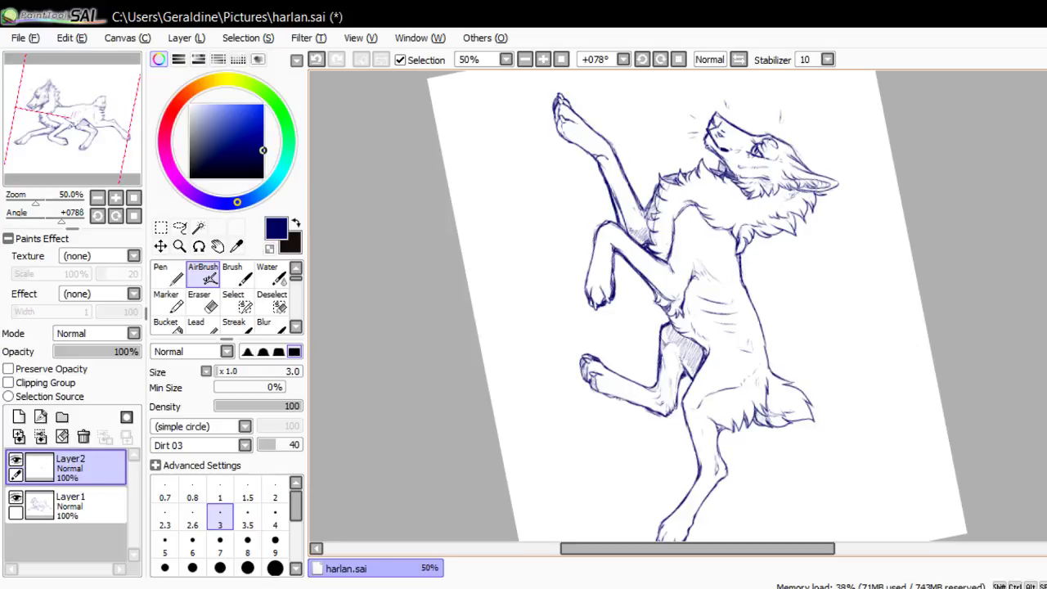
left_click_drag(759, 413, 764, 424)
left_click(133, 216)
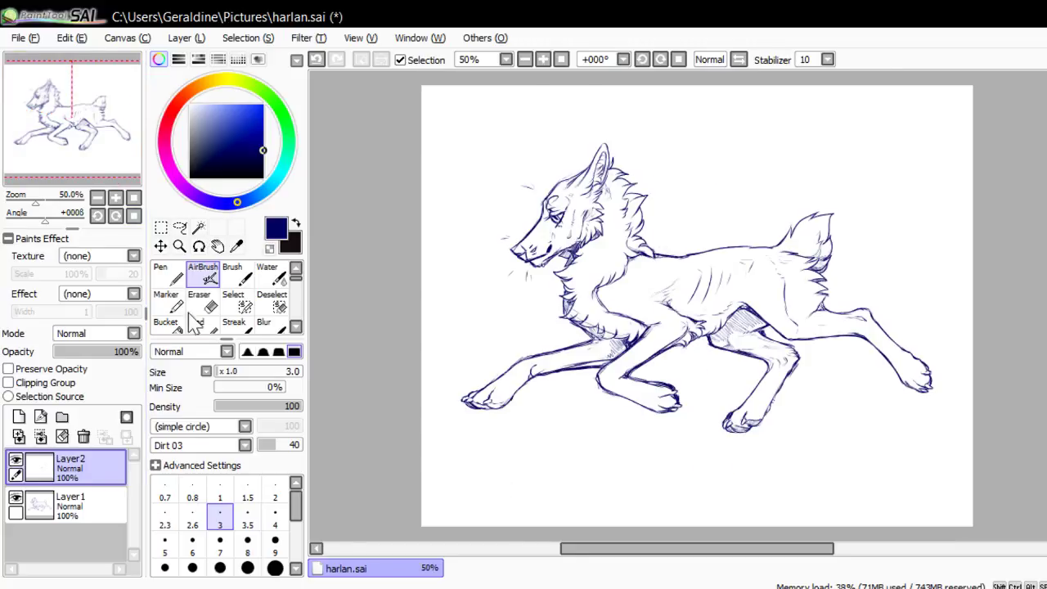
Erase stray lines around the front chest fur on Layer1 with the size 4 Eraser
left_click(133, 198)
mouse_move(70, 121)
left_mouse_down()
mouse_move(82, 117)
mouse_move(72, 114)
left_mouse_up()
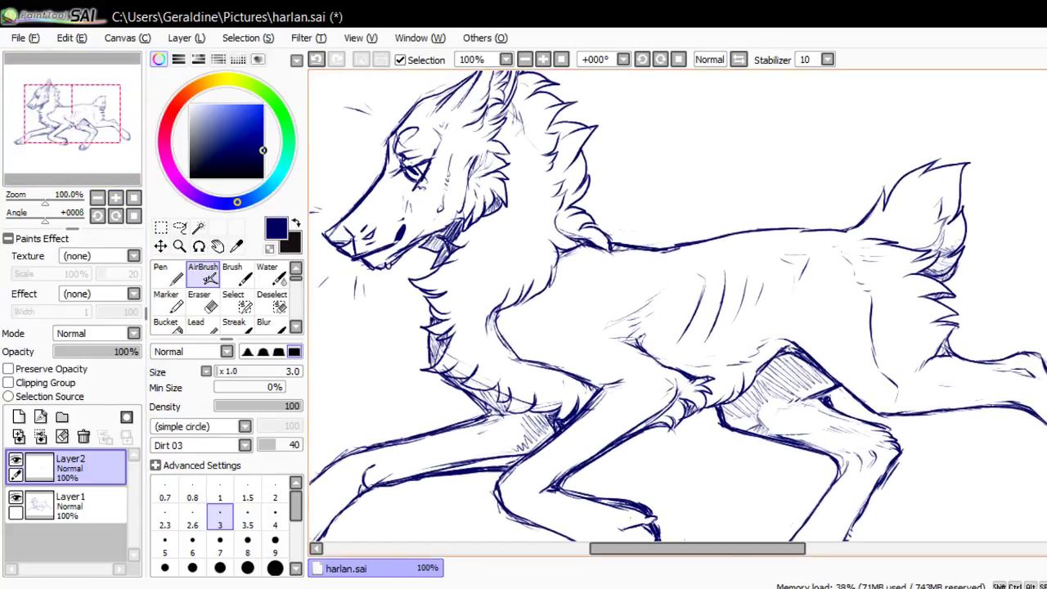
key("e")
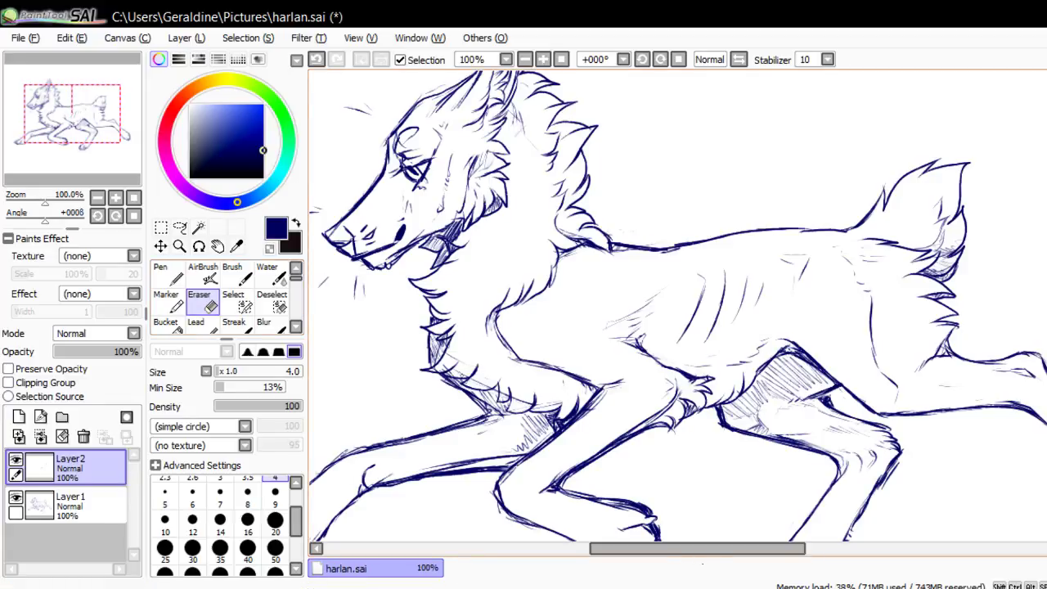
left_click(90, 506)
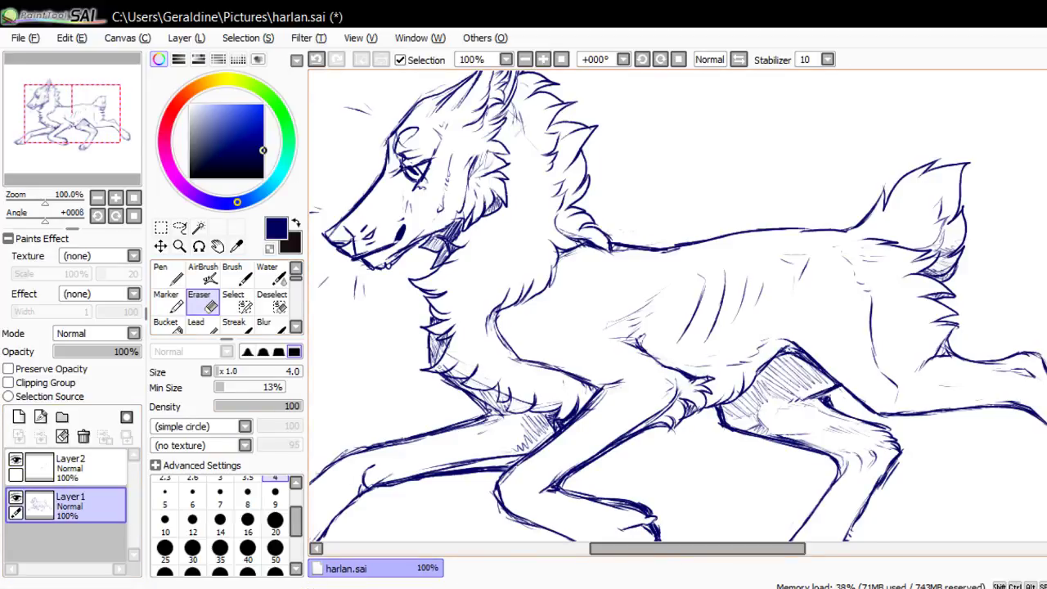
left_click_drag(447, 370, 437, 369)
left_click(202, 277)
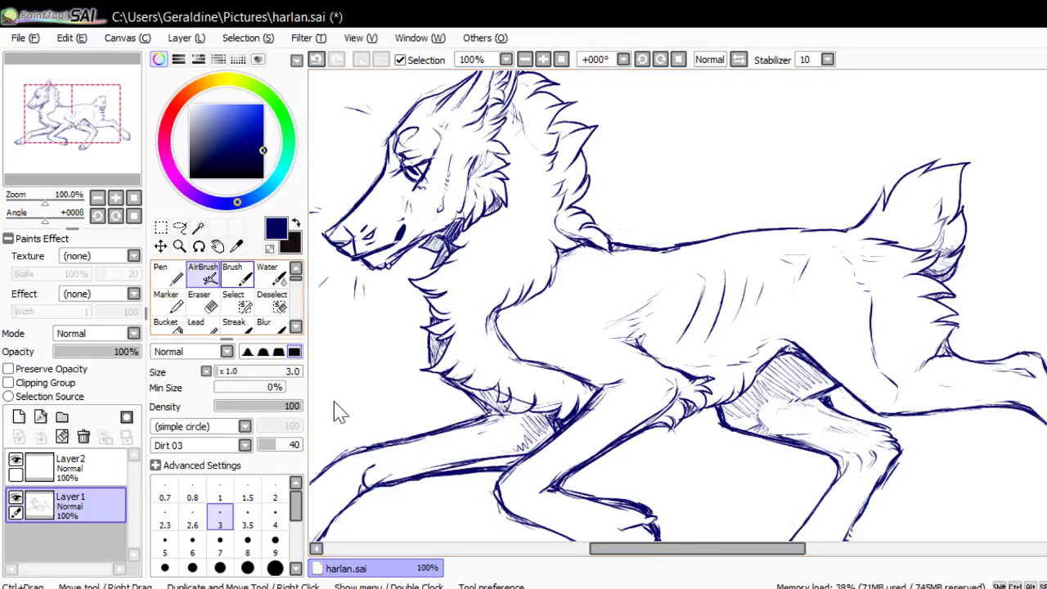
Clean up the lower chest fur tufts down to the near foreleg using the Eraser and AirBrush
key("e")
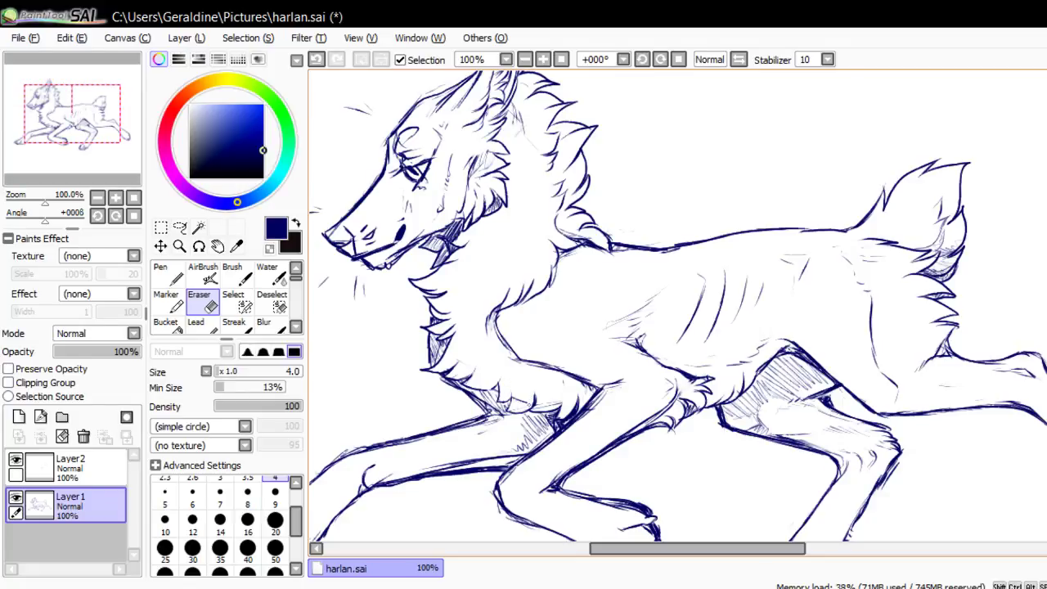
mouse_move(535, 394)
left_mouse_down()
mouse_move(529, 411)
mouse_move(513, 397)
left_mouse_up()
left_click_drag(543, 402, 553, 407)
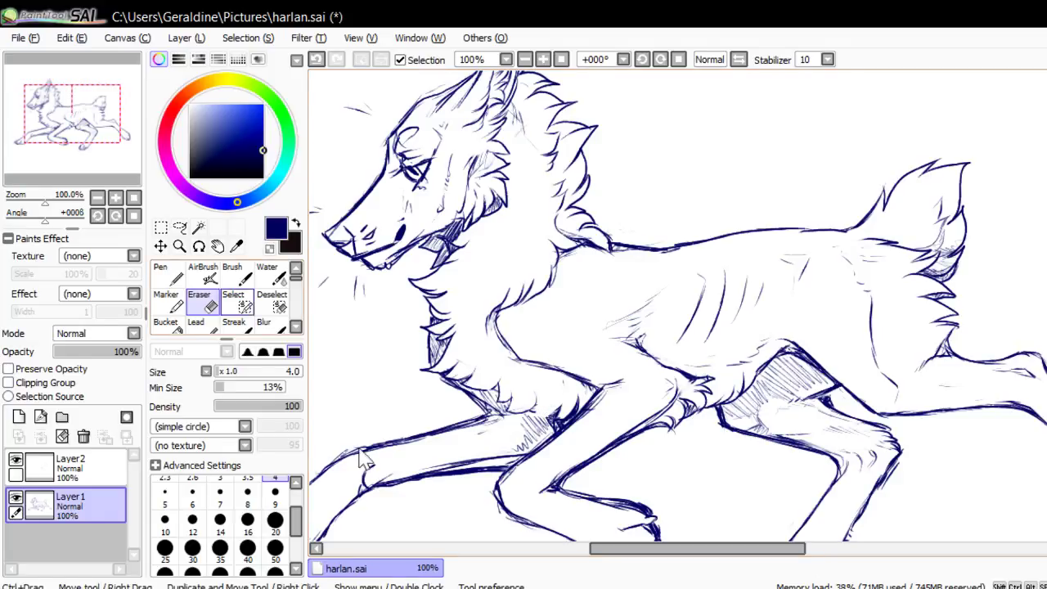
left_click(202, 275)
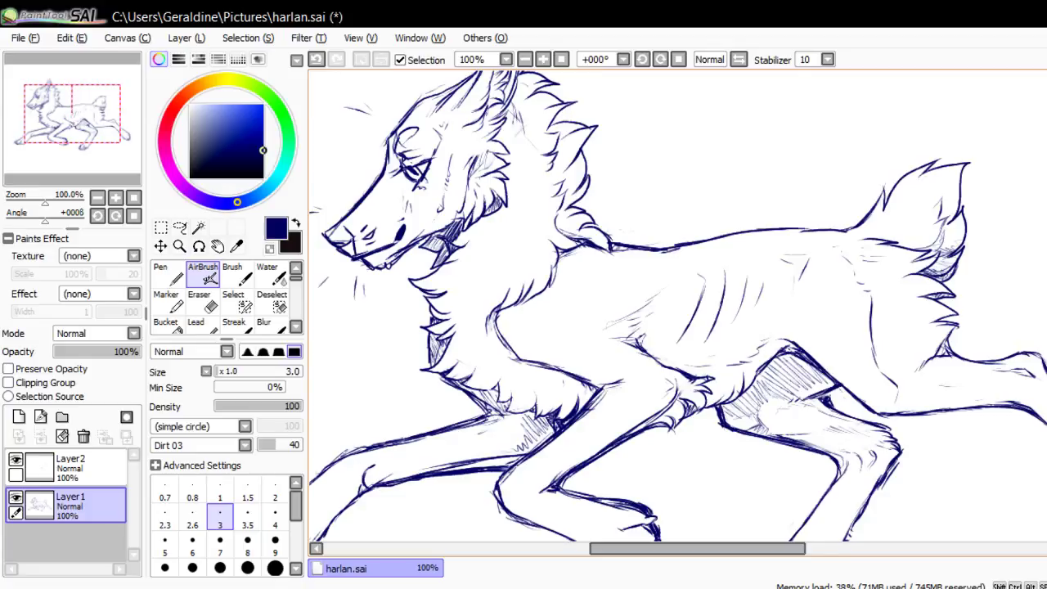
left_click(203, 303)
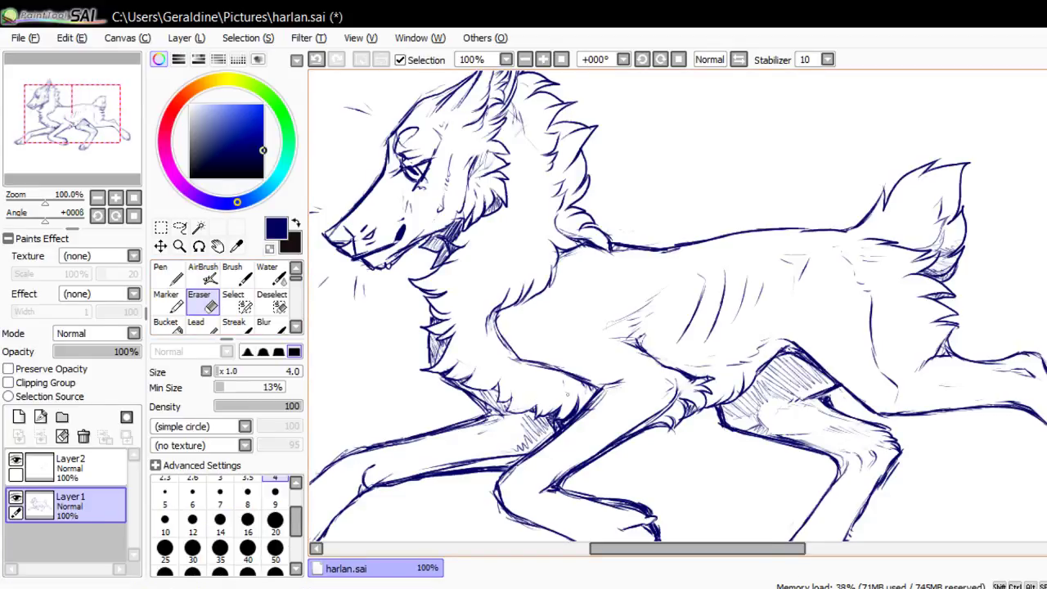
mouse_move(576, 400)
left_mouse_down()
mouse_move(567, 417)
mouse_move(594, 390)
left_mouse_up()
left_click_drag(581, 384, 591, 393)
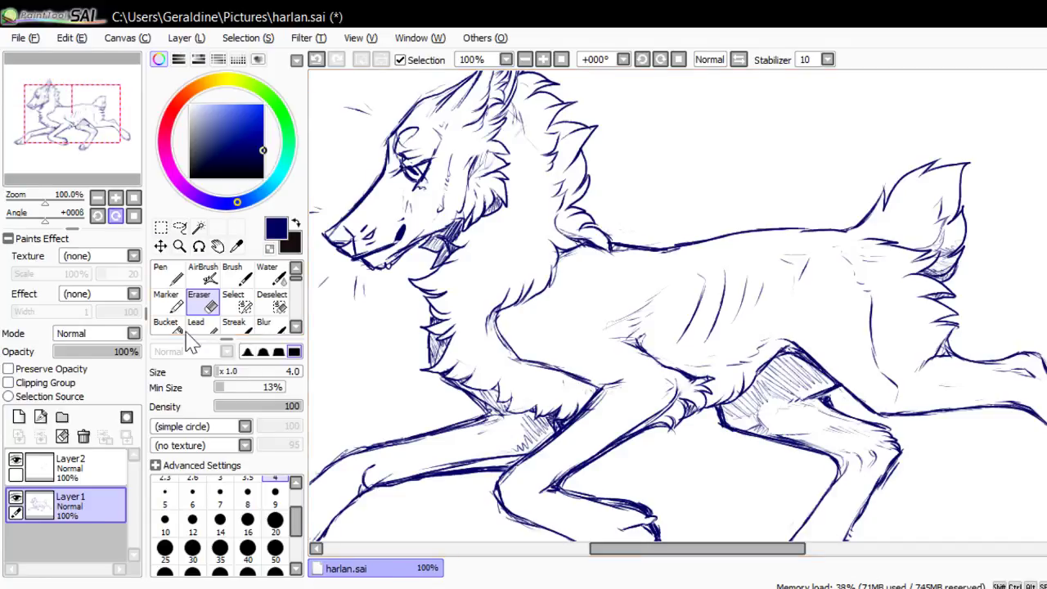
Darken and refine the fur outline along the chest and throat with the AirBrush on a rotated view
left_click(134, 198)
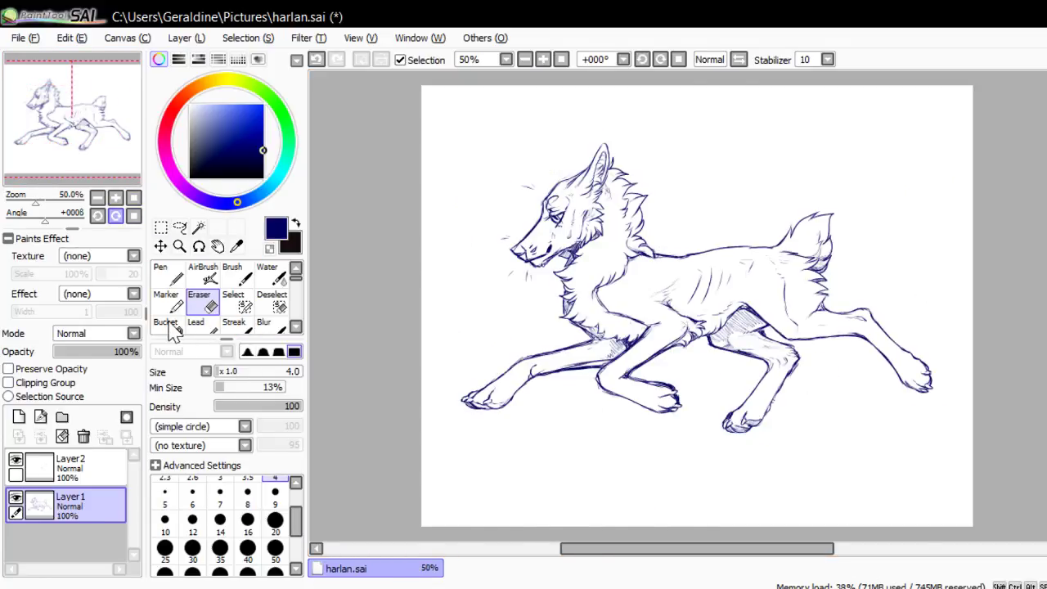
left_click(115, 216)
left_click(116, 216)
left_click(115, 216)
left_click(115, 216)
left_click(116, 215)
left_click(116, 198)
left_click_drag(99, 163, 94, 159)
left_click(202, 276)
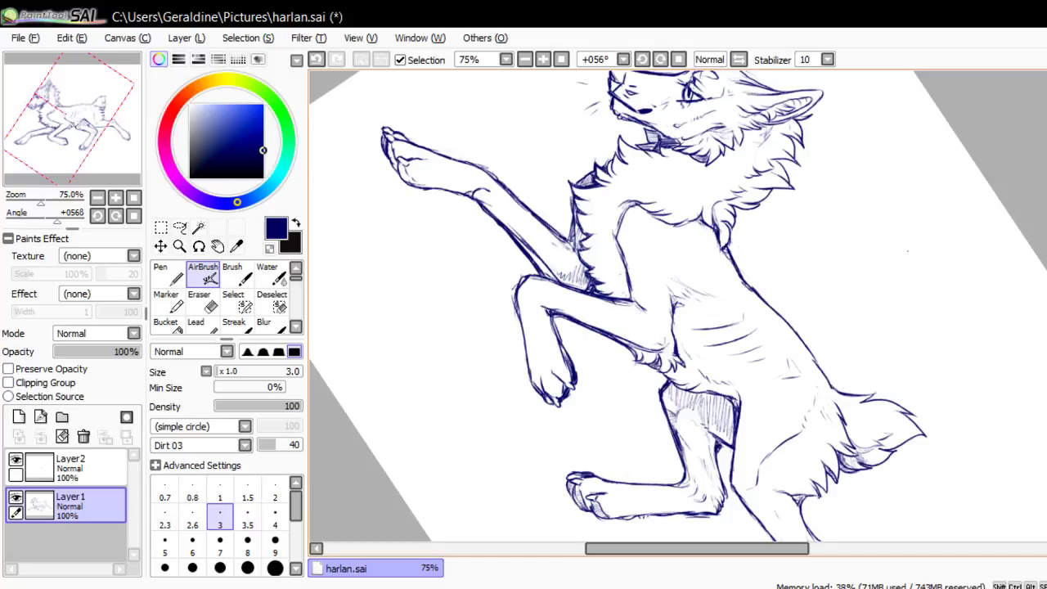
left_click_drag(605, 167, 617, 151)
key("End")
key("End")
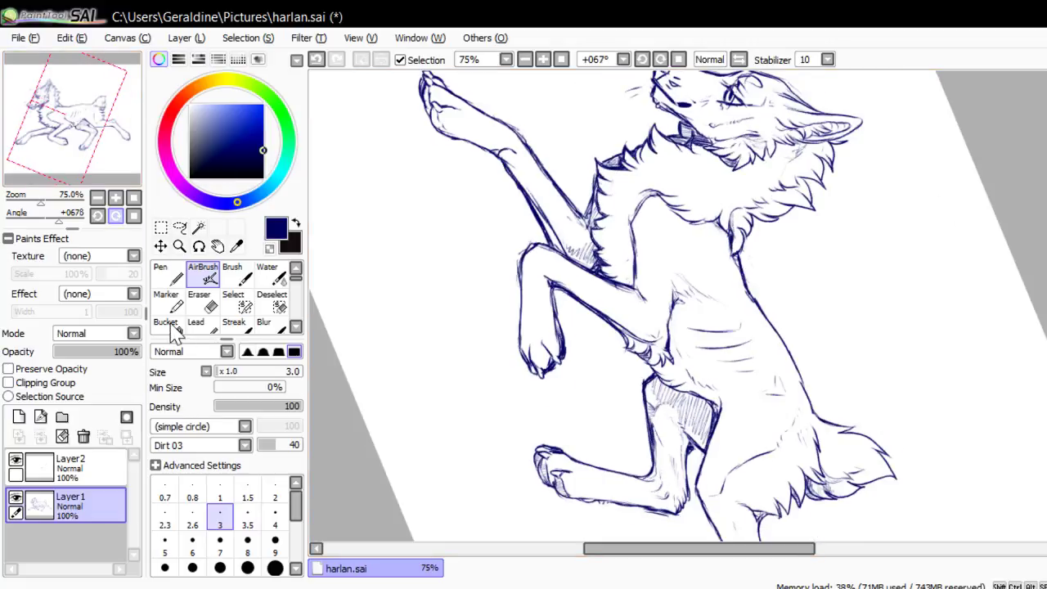
left_click(116, 216)
left_click_drag(102, 161, 96, 131)
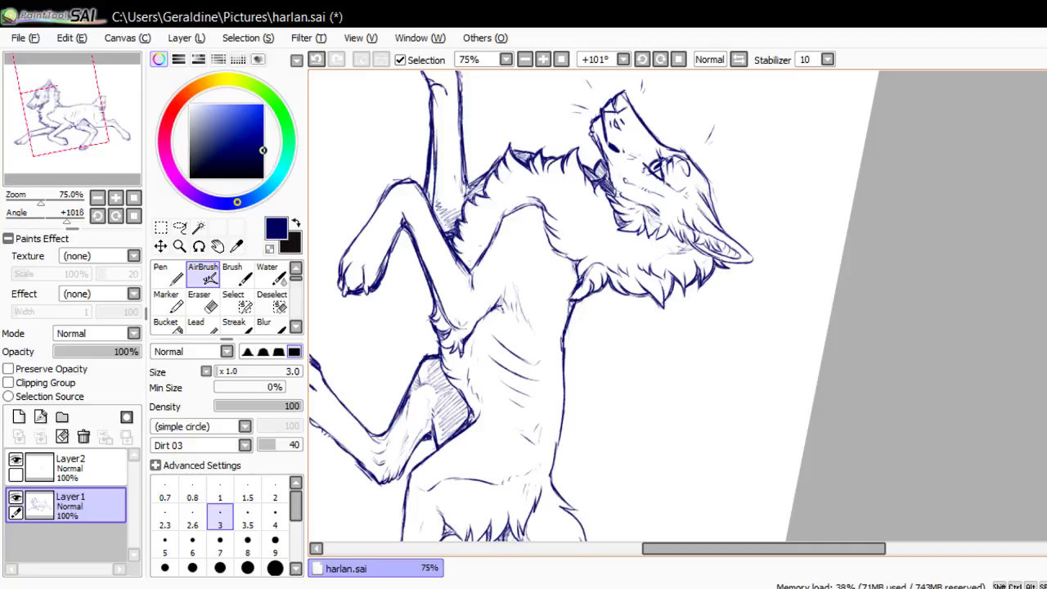
Thicken the outlines of the forehead and ear with AirBrush strokes on the straightened view
key("Delete")
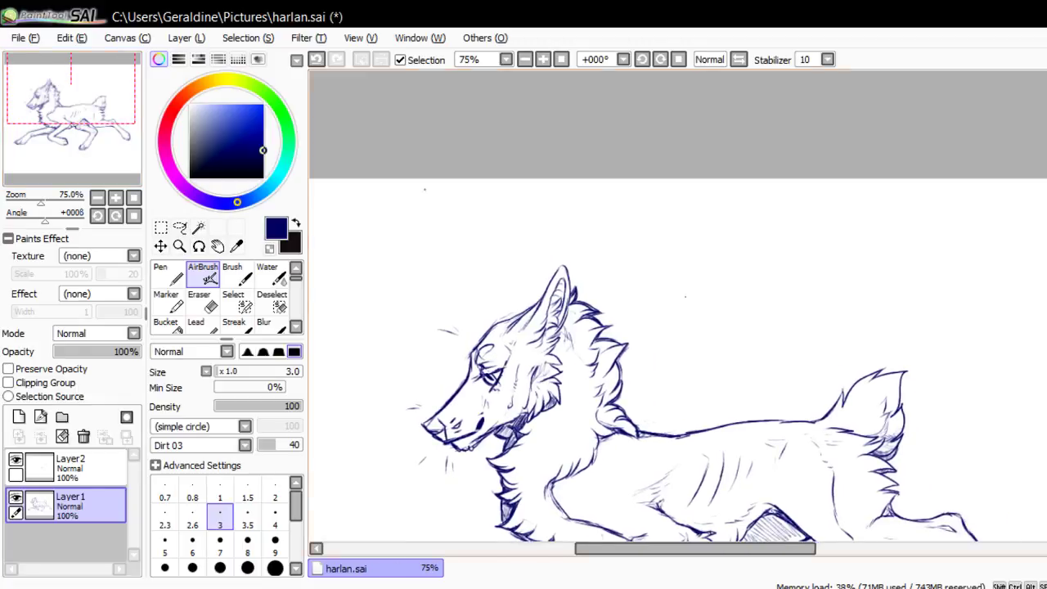
left_click_drag(477, 345, 546, 289)
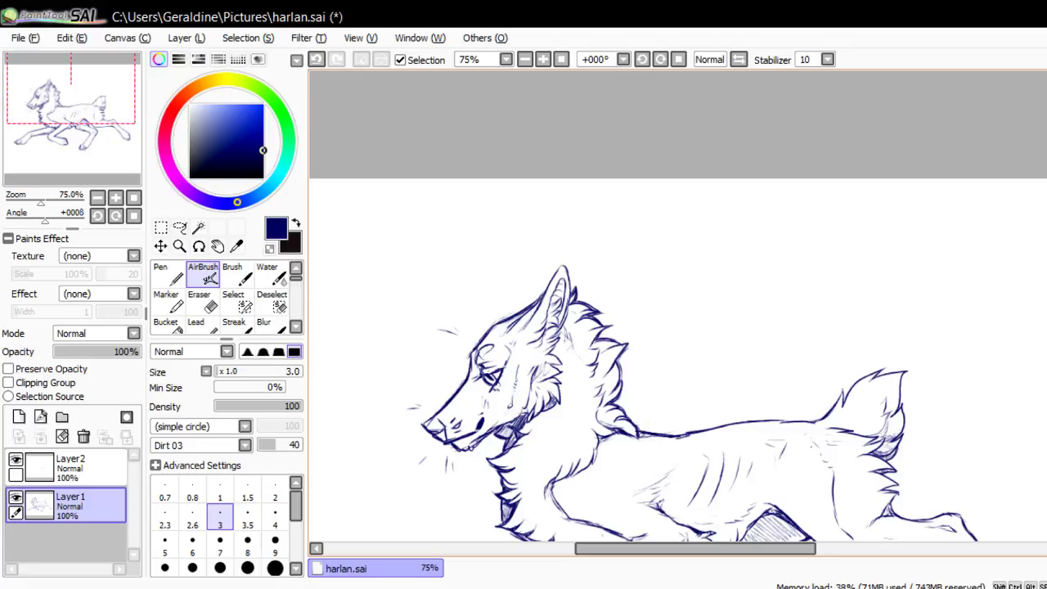
mouse_move(543, 296)
left_mouse_down()
mouse_move(570, 263)
mouse_move(572, 275)
mouse_move(504, 332)
left_mouse_up()
left_click_drag(572, 286, 561, 332)
left_click_drag(568, 322, 559, 336)
left_click_drag(565, 329, 552, 354)
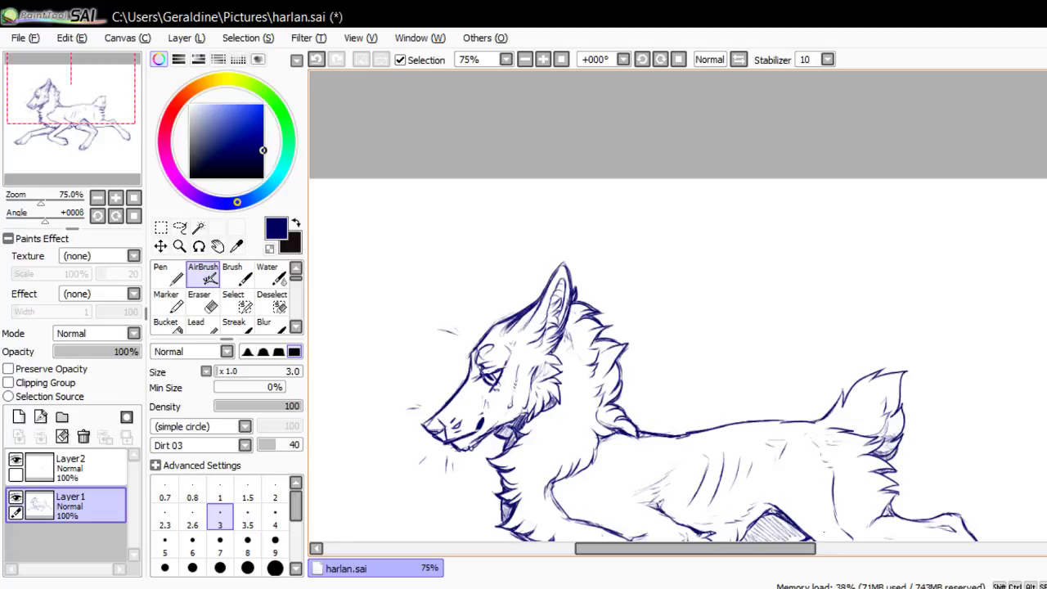
Darken the cheek fur and the lower jaw line with short AirBrush strokes
key("End")
key("End")
key("End")
key("End")
key("End")
key("End")
key("End")
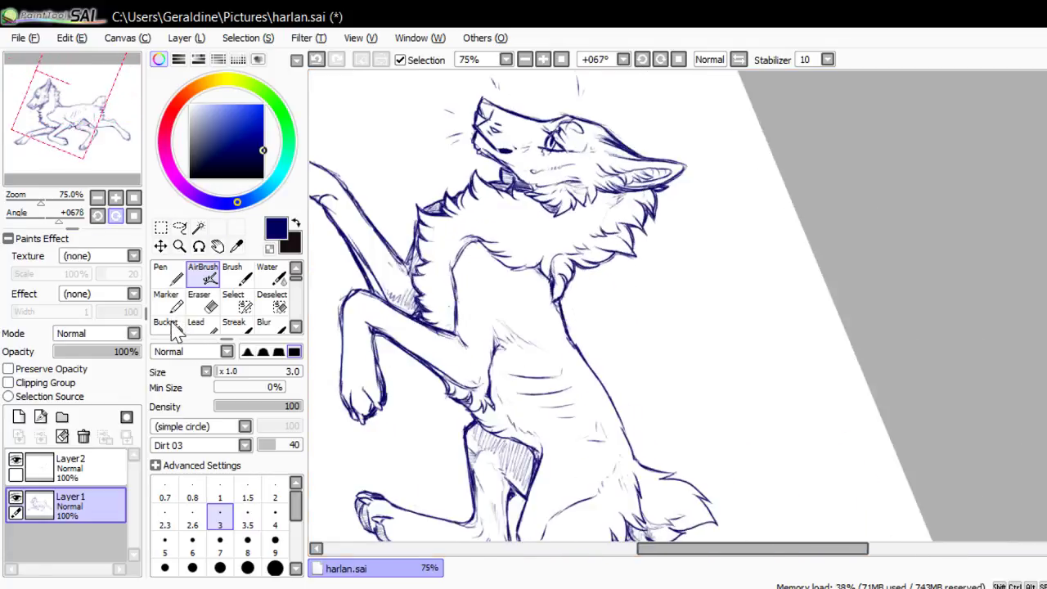
left_click(71, 80)
left_click_drag(165, 241, 147, 205)
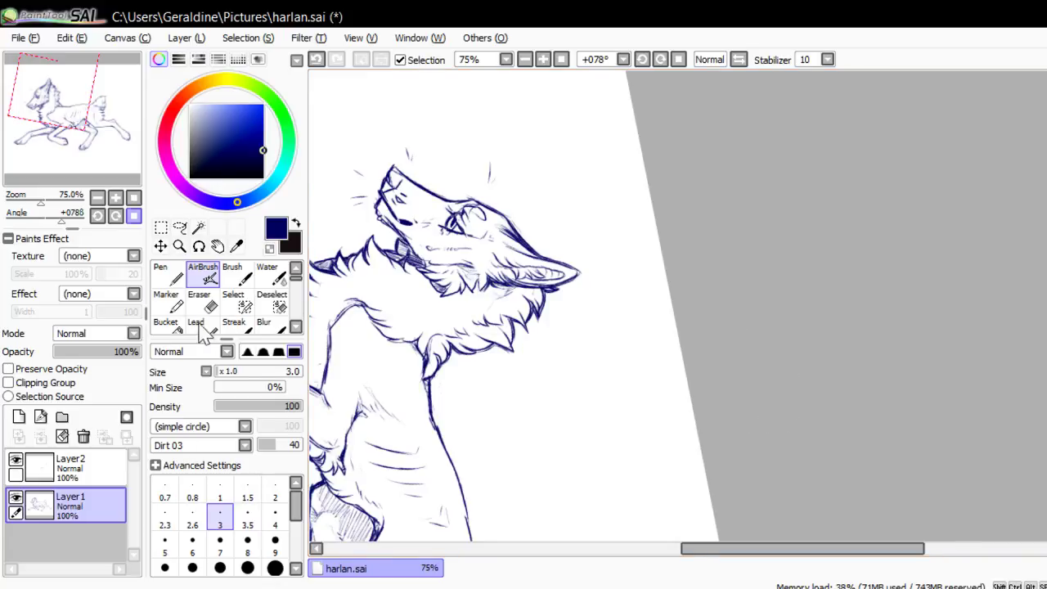
key("Home")
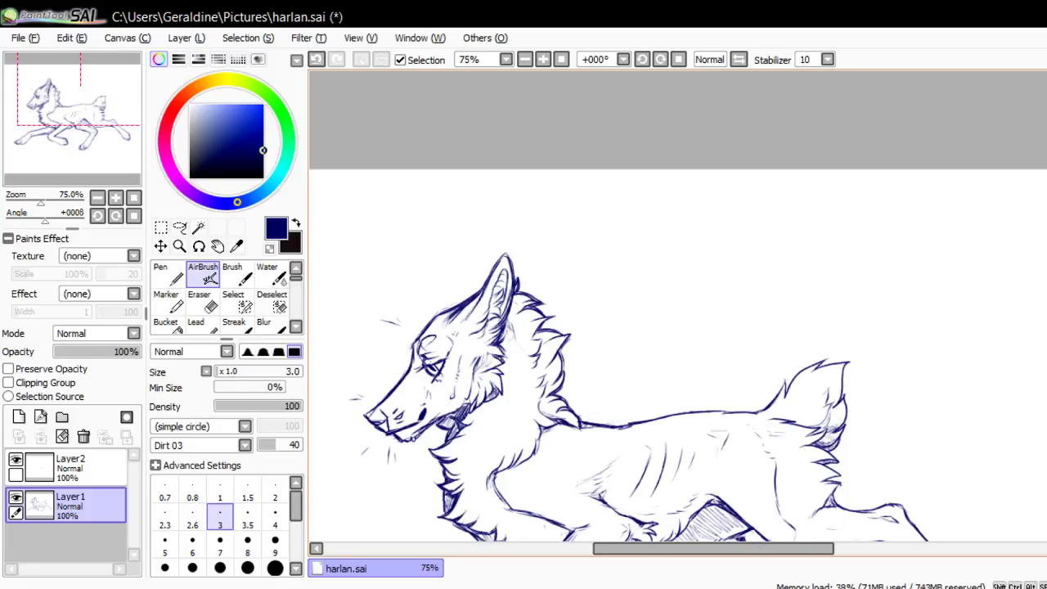
mouse_move(506, 362)
left_mouse_down()
mouse_move(495, 369)
mouse_move(500, 387)
left_mouse_up()
left_click_drag(463, 421, 474, 403)
left_click_drag(480, 408, 488, 407)
left_click_drag(475, 411, 496, 393)
left_click(135, 199)
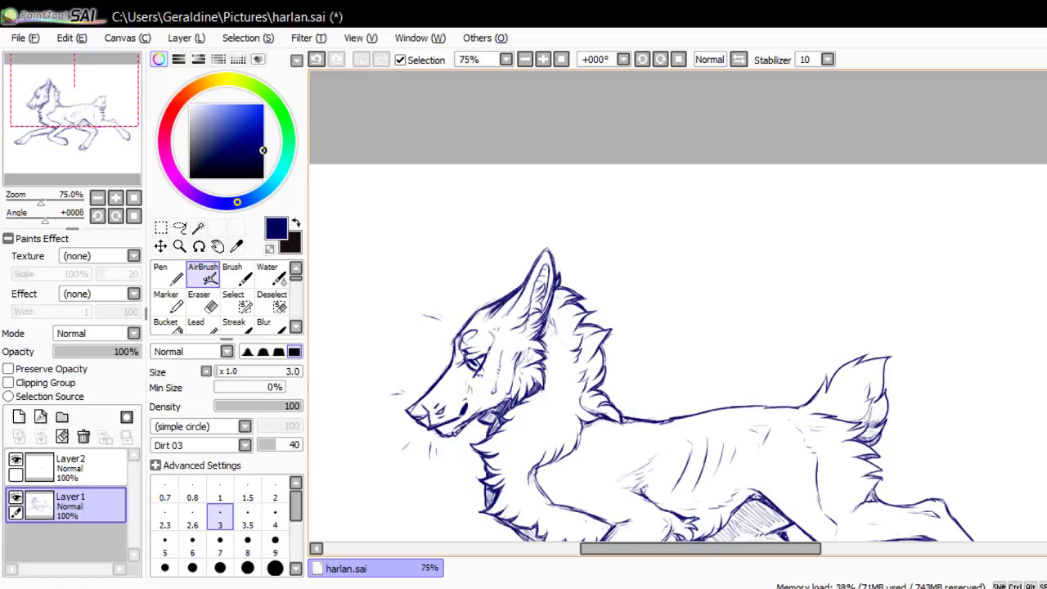
left_click_drag(480, 416, 469, 424)
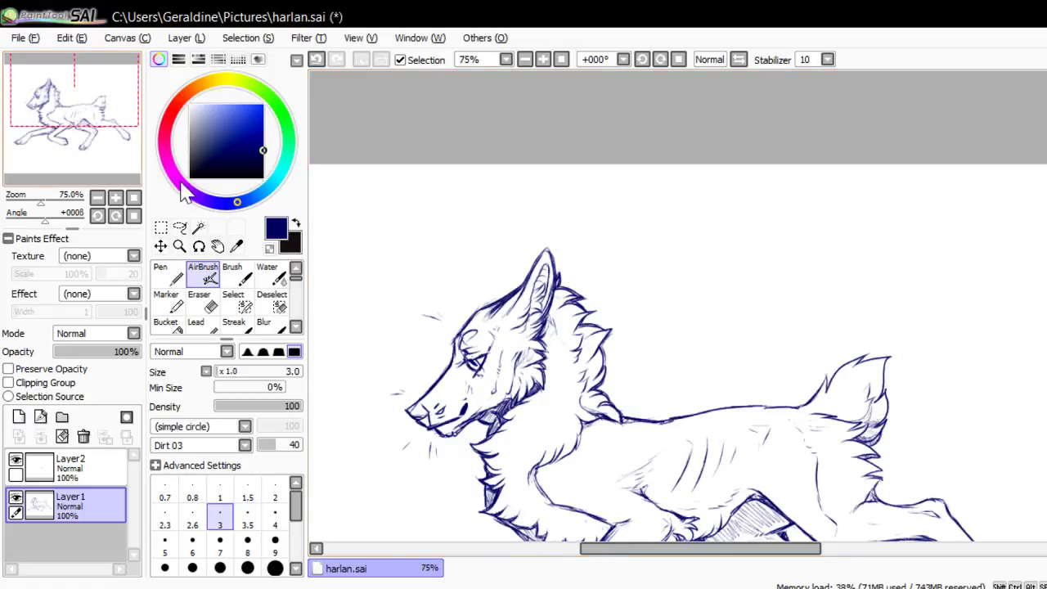
Hatch shading on the underside of the outstretched front paw with the AirBrush
left_click_drag(126, 108, 122, 140)
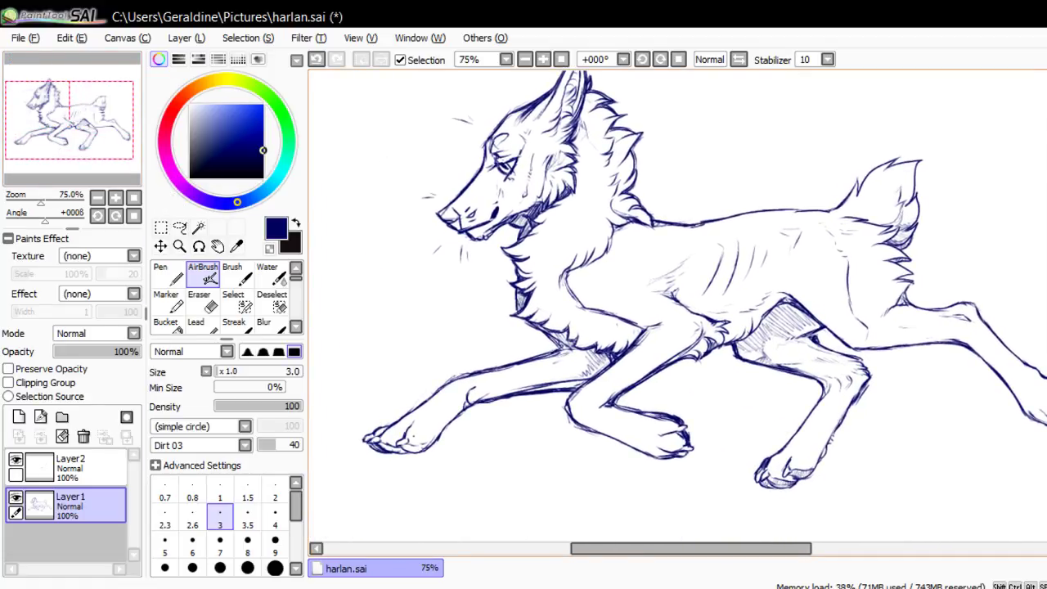
mouse_move(411, 447)
left_mouse_down()
mouse_move(431, 442)
mouse_move(398, 449)
left_mouse_up()
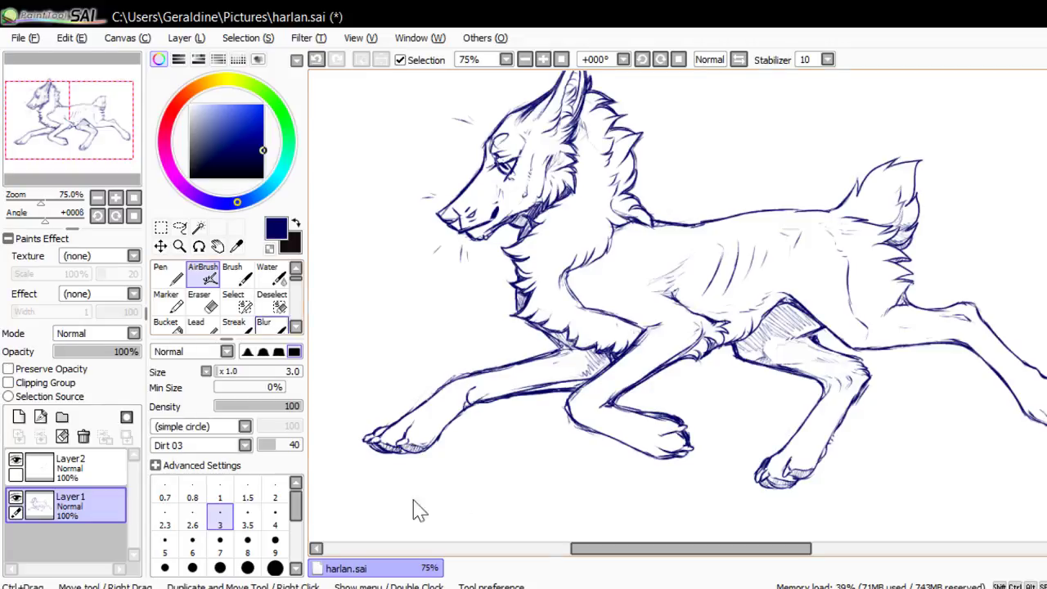
key("e")
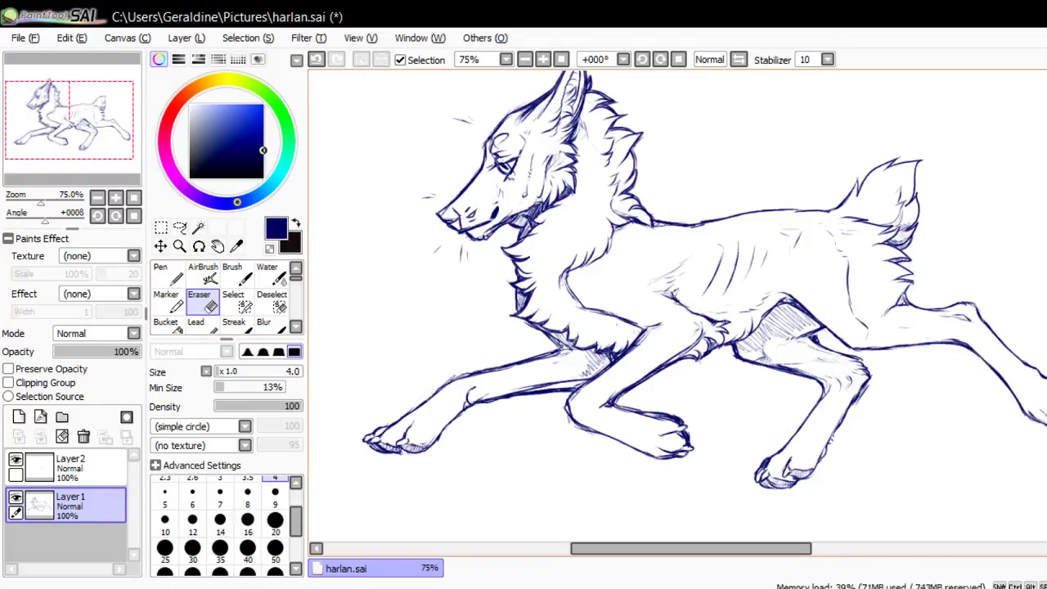
left_click(206, 277)
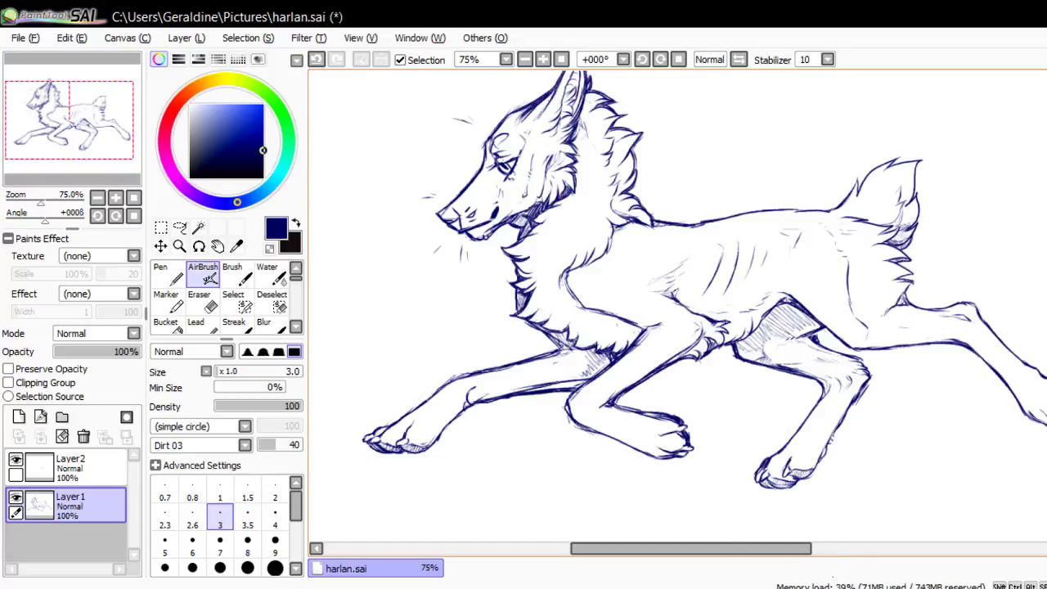
Shade the underside of the outstretched foreleg near the elbow and erase excess line at its wrist
mouse_move(562, 386)
left_mouse_down()
mouse_move(599, 366)
mouse_move(561, 374)
left_mouse_up()
key("e")
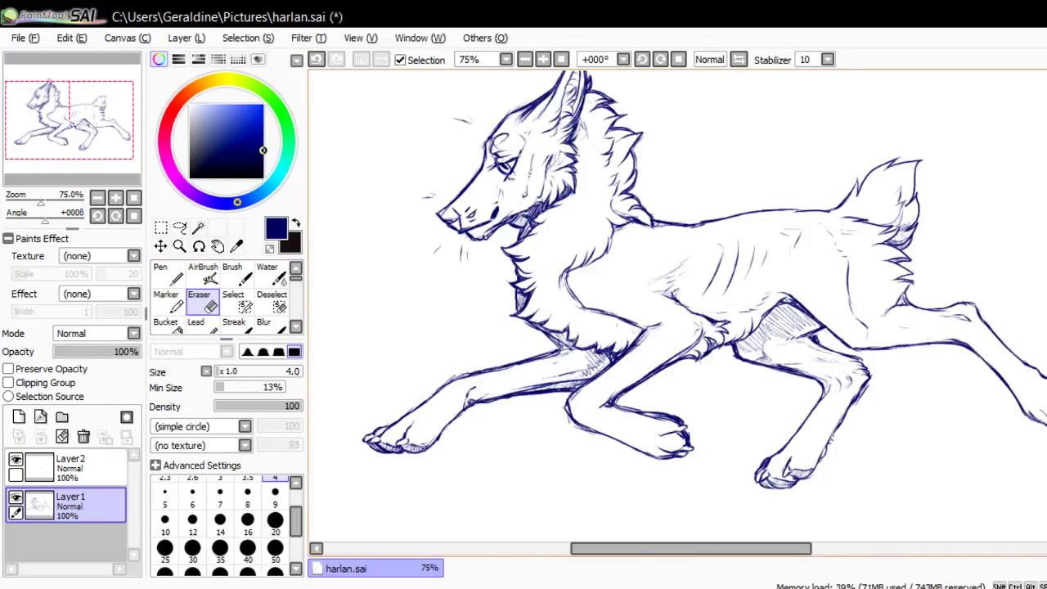
left_click_drag(467, 395, 468, 406)
key("v")
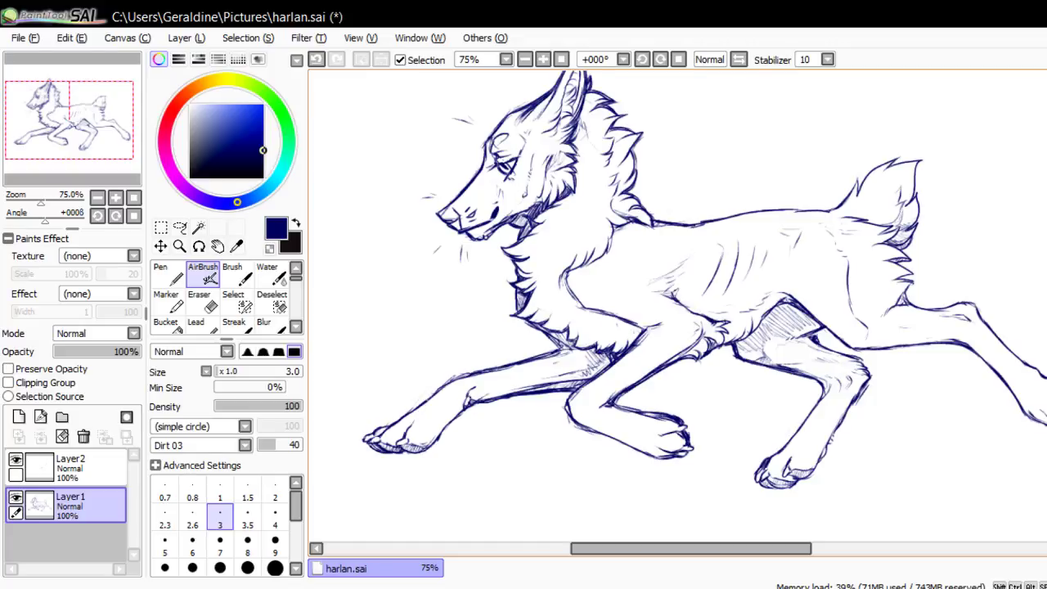
Erase stray edges on the wolf's forelegs and thicken the lower outline of the bent foreleg with the AirBrush
key("e")
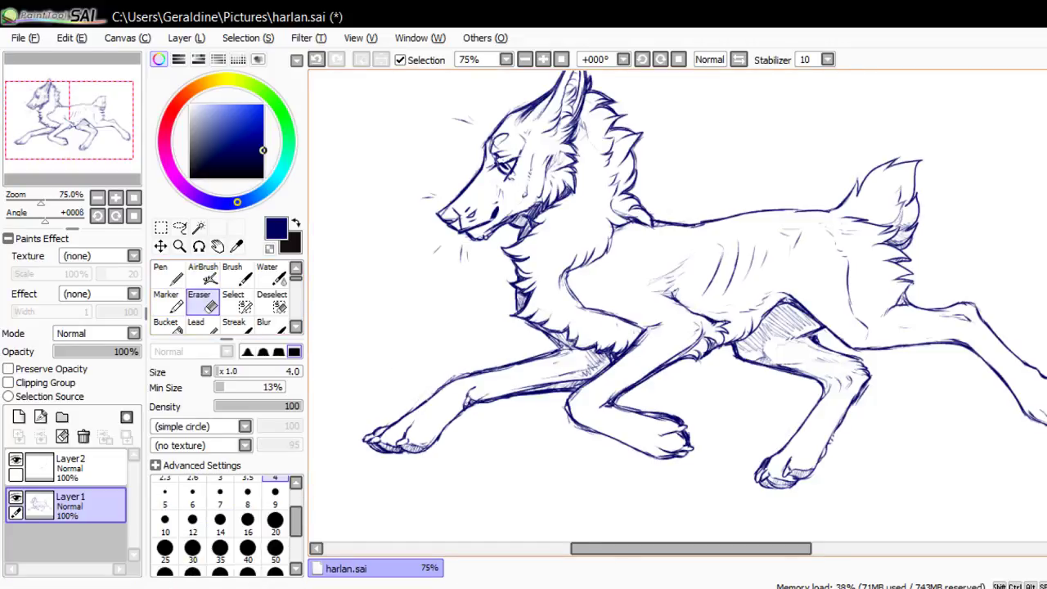
left_click_drag(465, 402, 466, 407)
left_click_drag(567, 416, 600, 434)
left_click(202, 274)
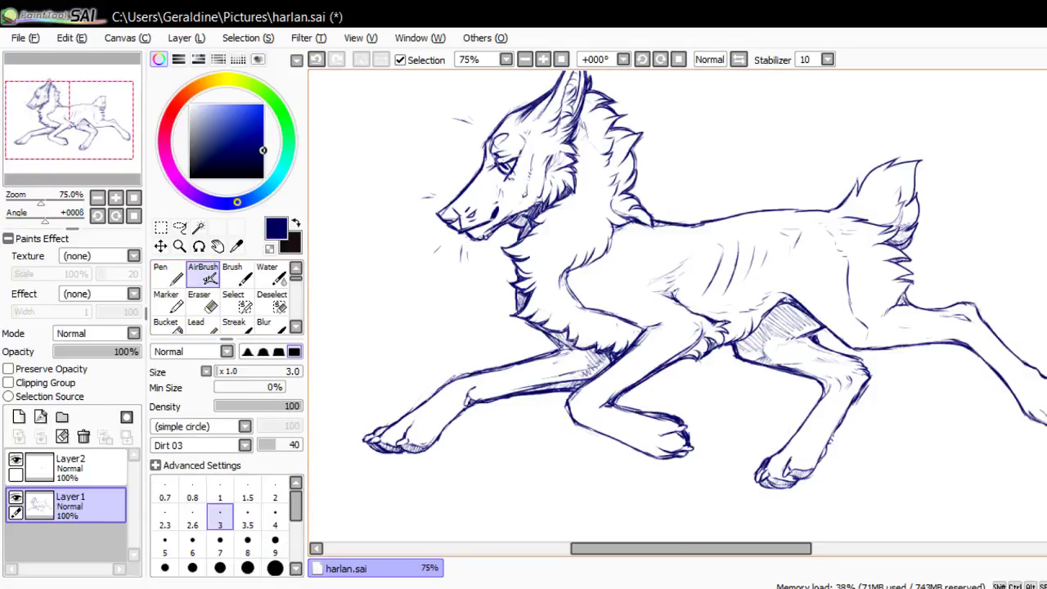
left_click_drag(579, 425, 651, 456)
Darken the upper outline of the outstretched foreleg and erase the excess line along that edge
left_click_drag(469, 376, 441, 389)
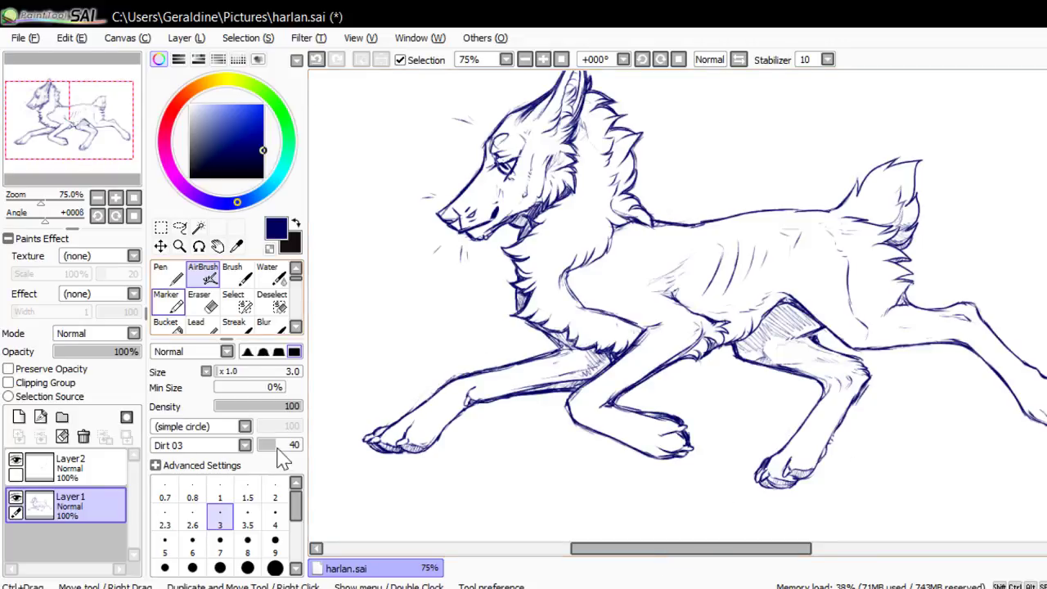
left_click(204, 302)
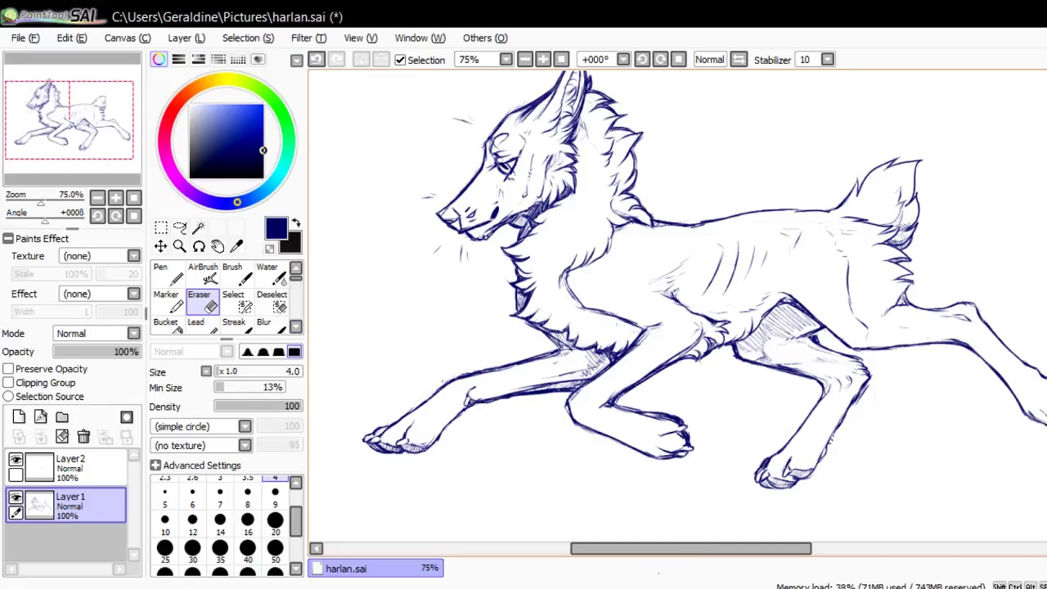
left_click_drag(478, 369, 437, 391)
Darken the shadow under the chest fur above the outstretched foreleg and the front edge of the chest with AirBrush strokes
left_click(203, 277)
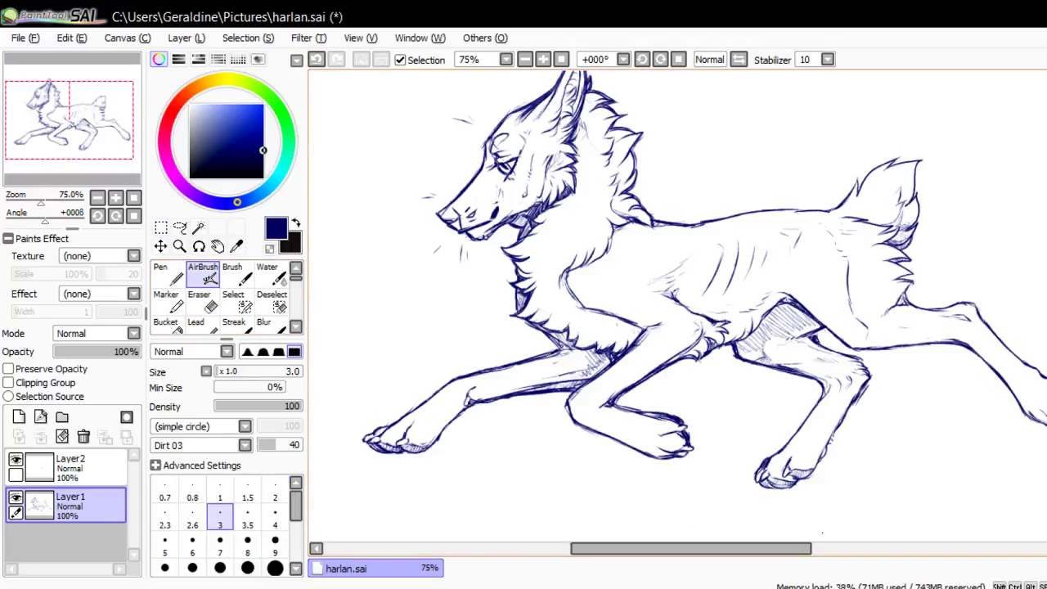
mouse_move(554, 348)
left_mouse_down()
mouse_move(544, 355)
mouse_move(549, 337)
mouse_move(555, 348)
left_mouse_up()
mouse_move(554, 339)
left_mouse_down()
mouse_move(567, 333)
mouse_move(609, 365)
left_mouse_up()
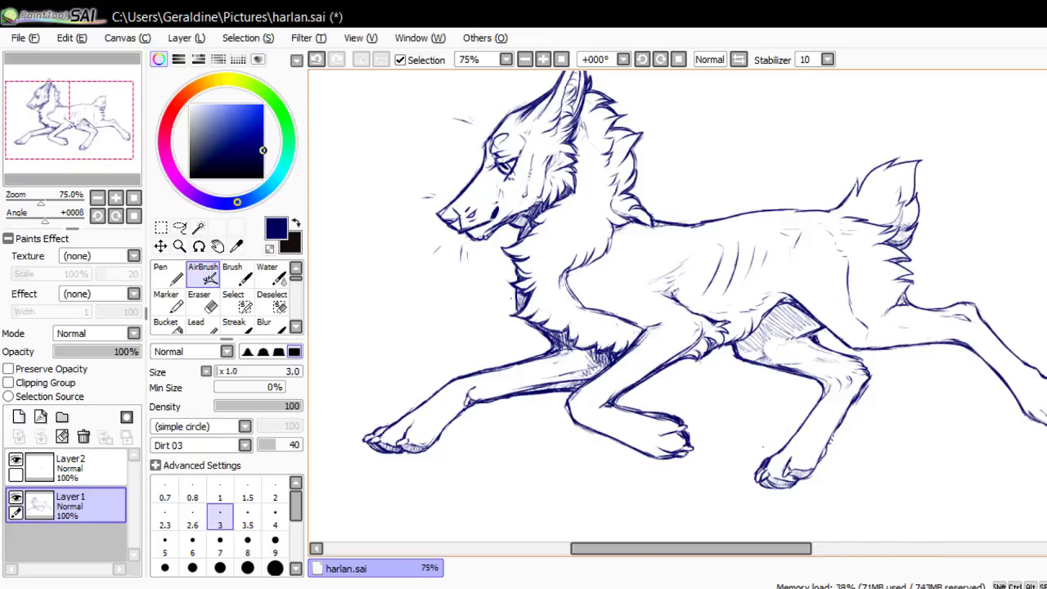
left_click_drag(518, 292, 524, 301)
key("e")
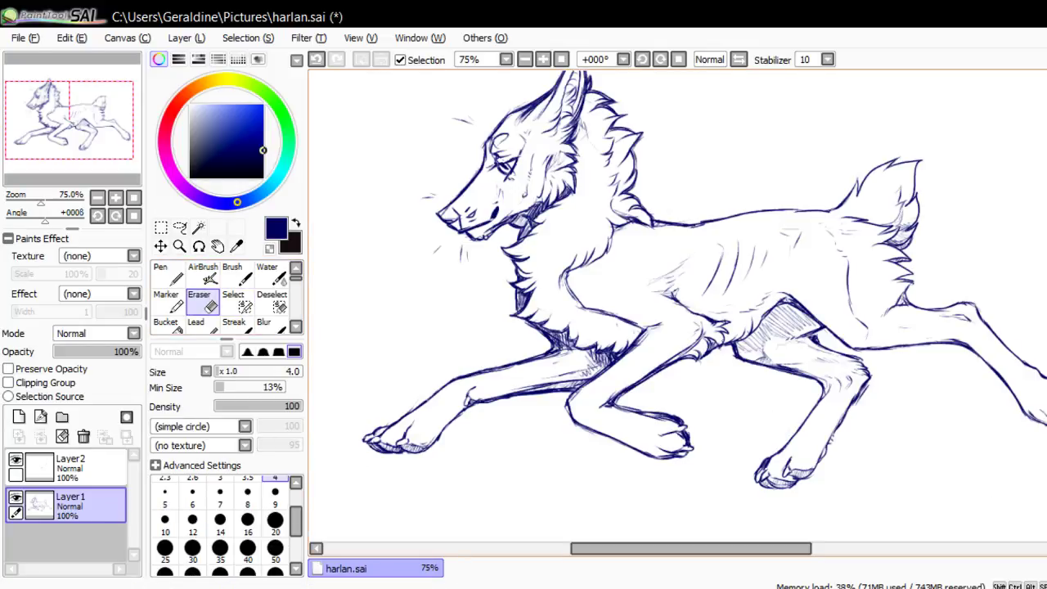
left_click_drag(720, 337, 721, 346)
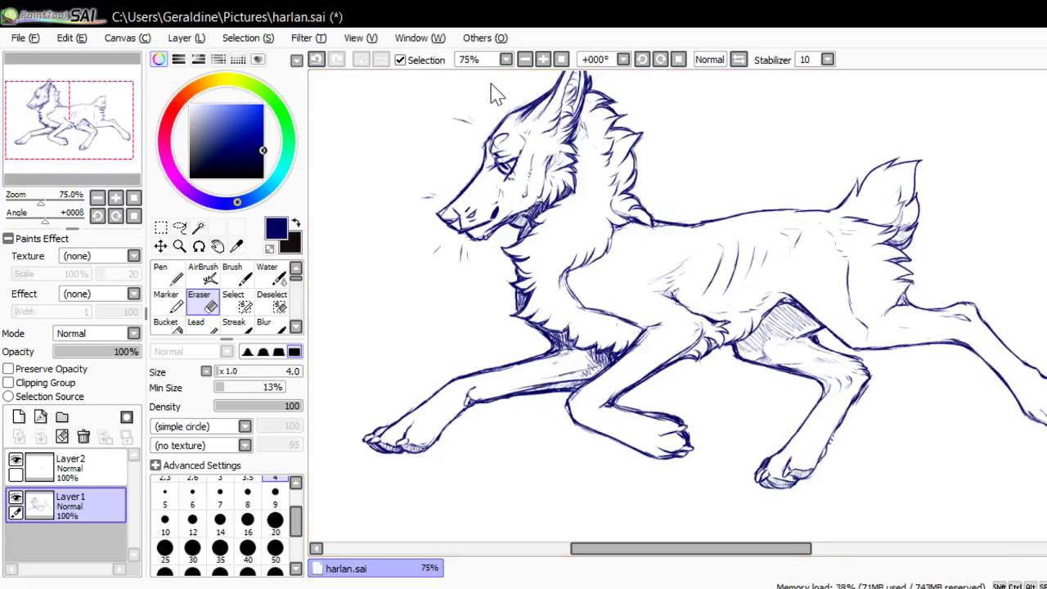
key("ctrl+z")
Darken the elbow fur tufts and the belly line up to the hind leg with AirBrush strokes
left_click(200, 277)
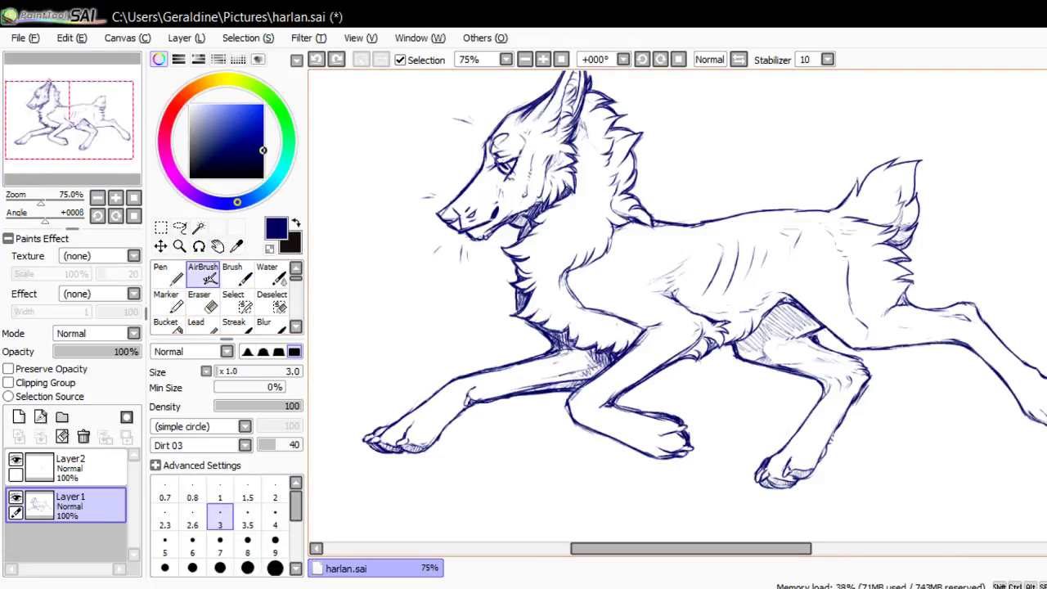
left_click_drag(720, 341, 715, 347)
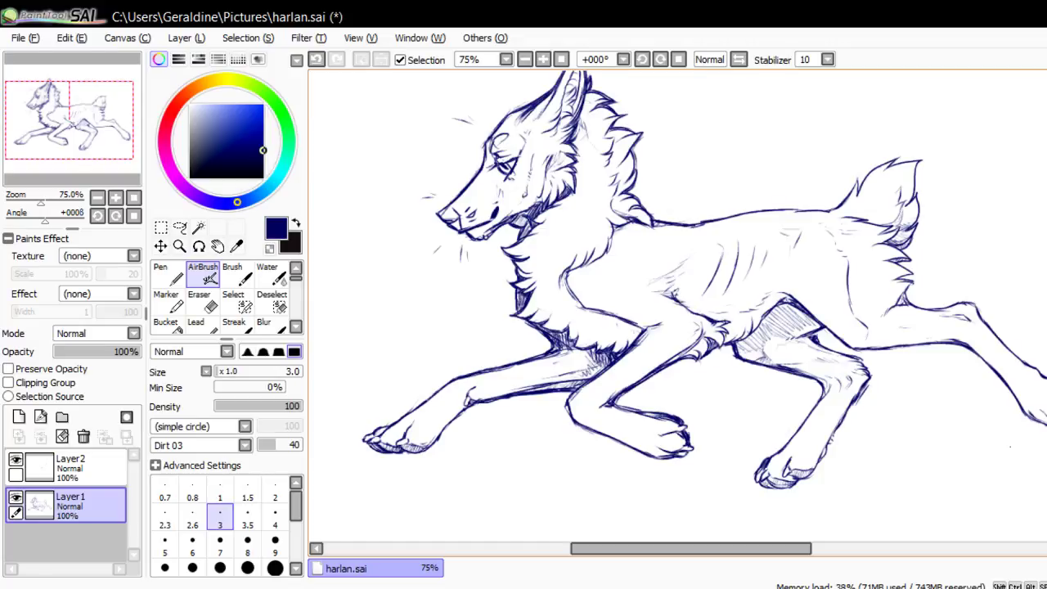
left_click(689, 305)
left_click_drag(772, 296, 762, 321)
mouse_move(767, 318)
left_mouse_down()
mouse_move(708, 354)
mouse_move(724, 346)
left_mouse_up()
Thicken the outline of the back from the neck to the rump and around the tail
left_click_drag(118, 174, 142, 171)
left_click_drag(558, 244, 703, 229)
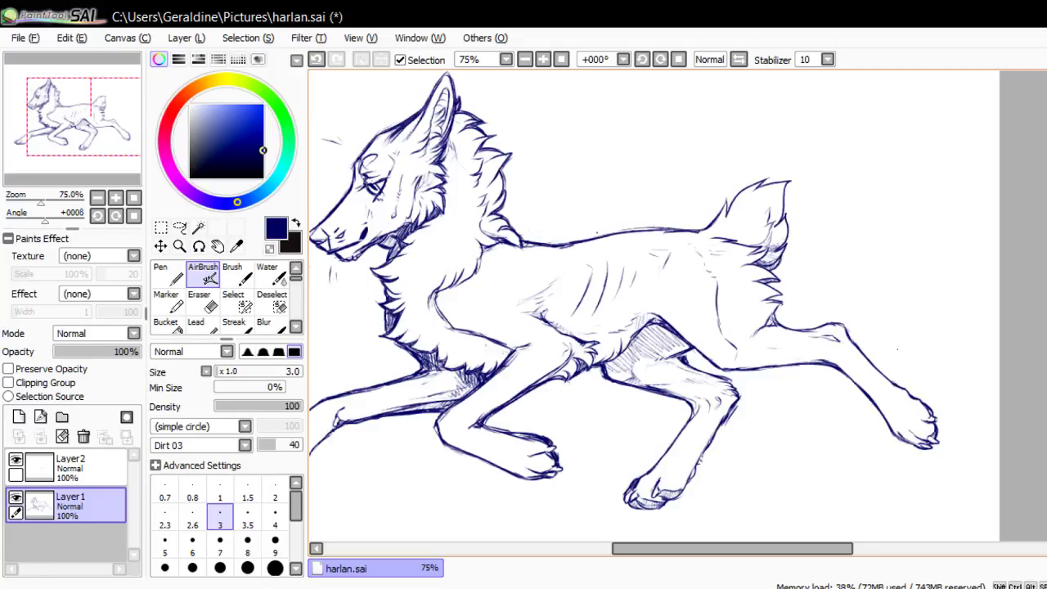
left_click_drag(518, 241, 535, 237)
mouse_move(715, 217)
left_mouse_down()
mouse_move(742, 186)
mouse_move(789, 178)
mouse_move(787, 244)
left_mouse_up()
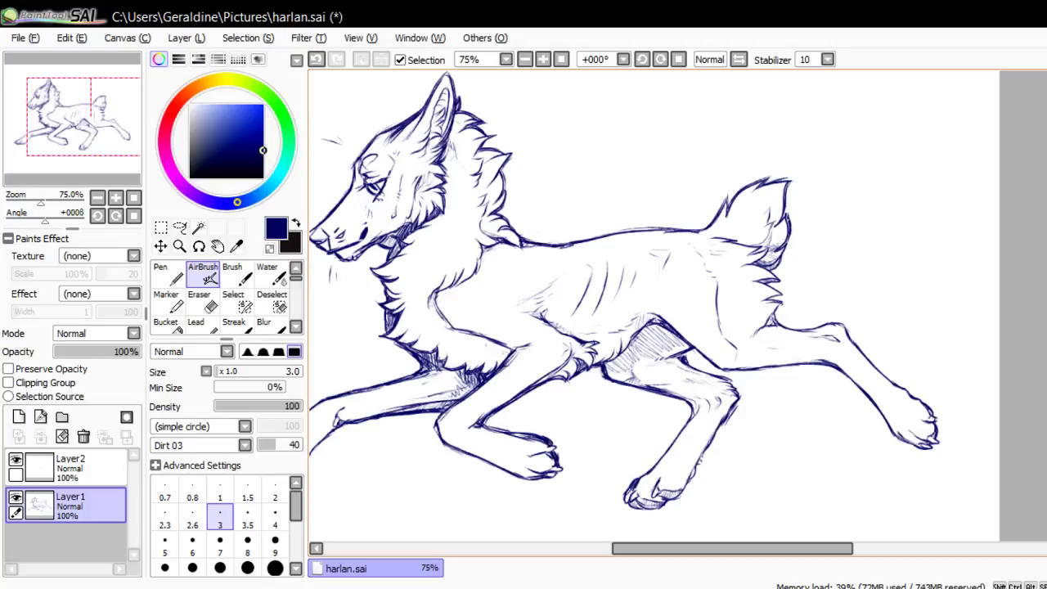
mouse_move(786, 204)
left_mouse_down()
mouse_move(786, 248)
mouse_move(770, 273)
left_mouse_up()
Thicken the upper outline of the extended hind leg, the rump fur tufts and the crease between the hind legs on a rotated view
left_click(116, 216)
key("End")
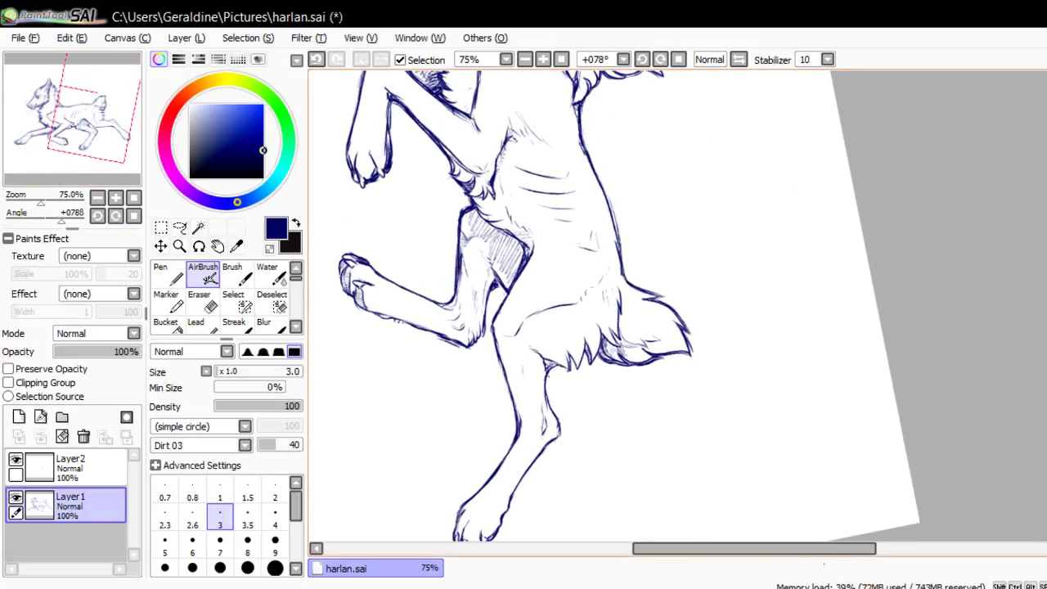
left_click_drag(548, 369, 560, 418)
left_click_drag(553, 409, 562, 420)
mouse_move(547, 374)
left_mouse_down()
mouse_move(563, 363)
mouse_move(573, 373)
mouse_move(588, 348)
mouse_move(584, 363)
mouse_move(597, 355)
left_mouse_up()
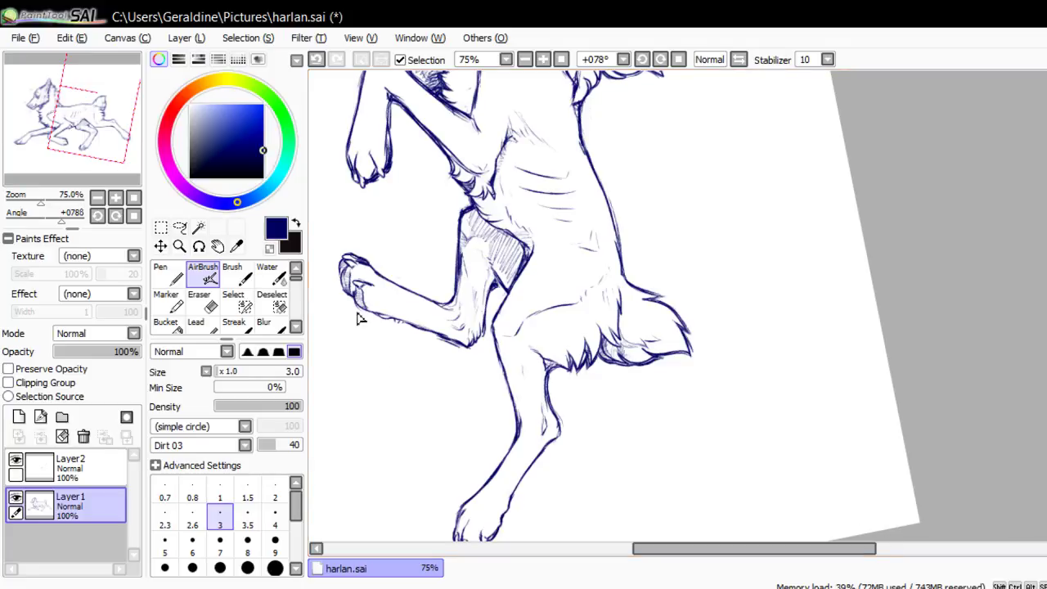
mouse_move(505, 296)
left_mouse_down()
mouse_move(496, 284)
mouse_move(507, 298)
left_mouse_up()
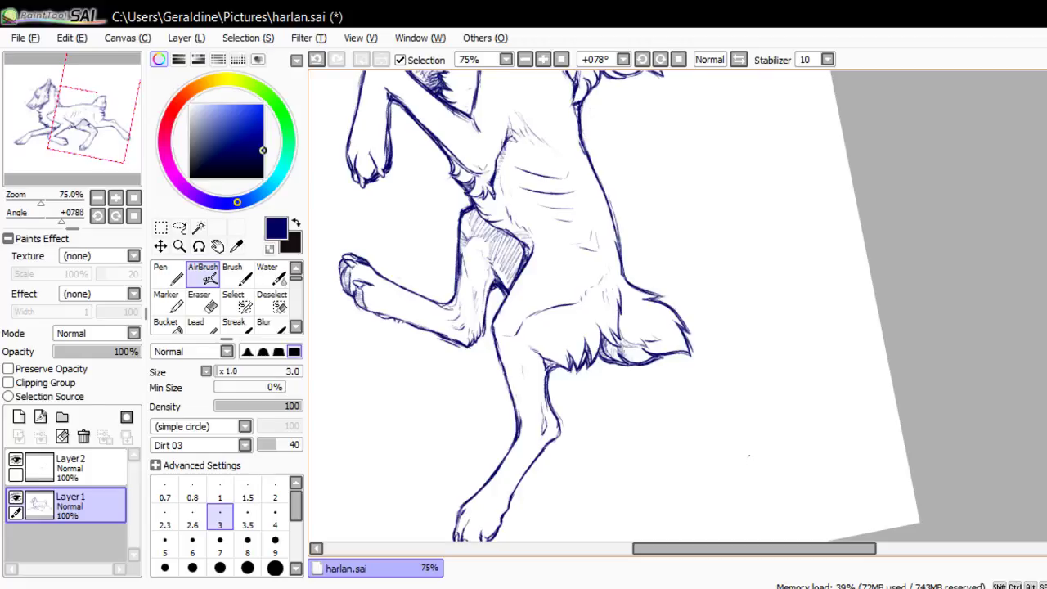
Thicken the underside outline of the extended hind leg down to the paw and erase the excess line near the paw
left_click_drag(505, 388, 499, 362)
mouse_move(512, 411)
left_mouse_down()
mouse_move(503, 365)
mouse_move(512, 444)
mouse_move(461, 505)
mouse_move(473, 494)
left_mouse_up()
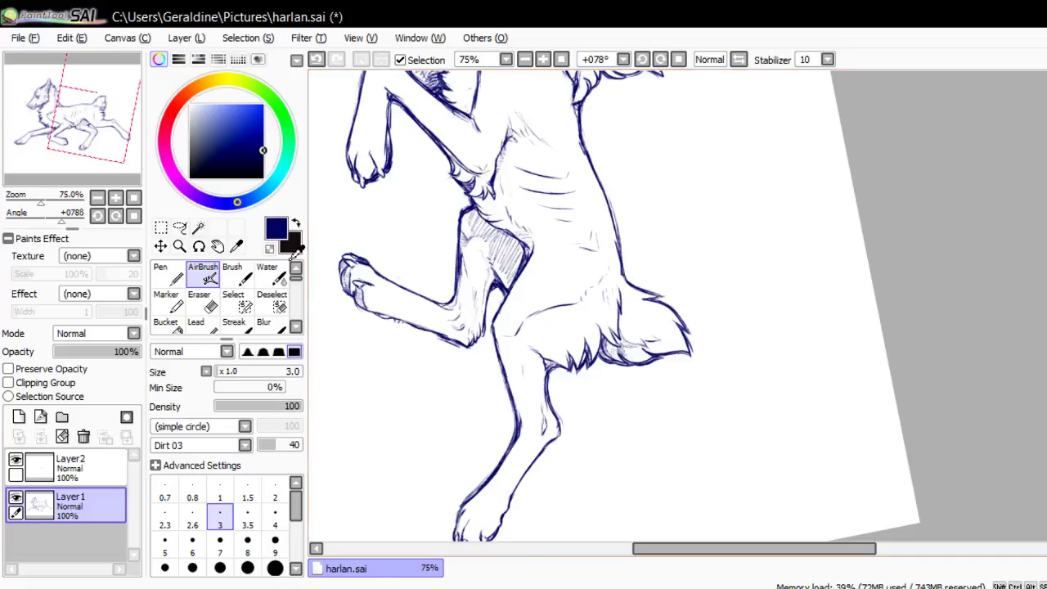
left_click(96, 103)
key("e")
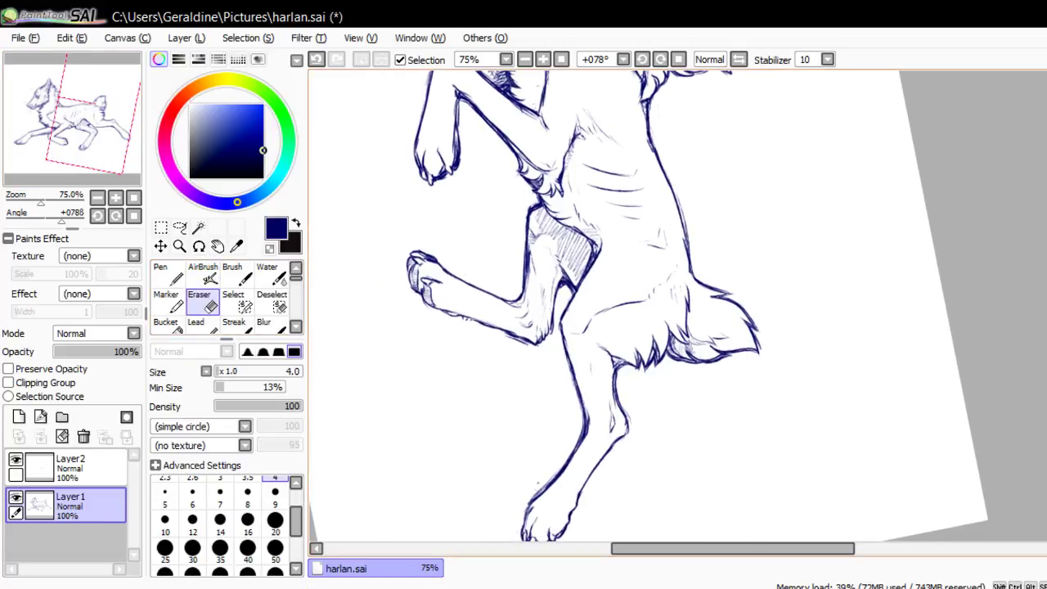
left_click_drag(541, 487, 528, 499)
key("e")
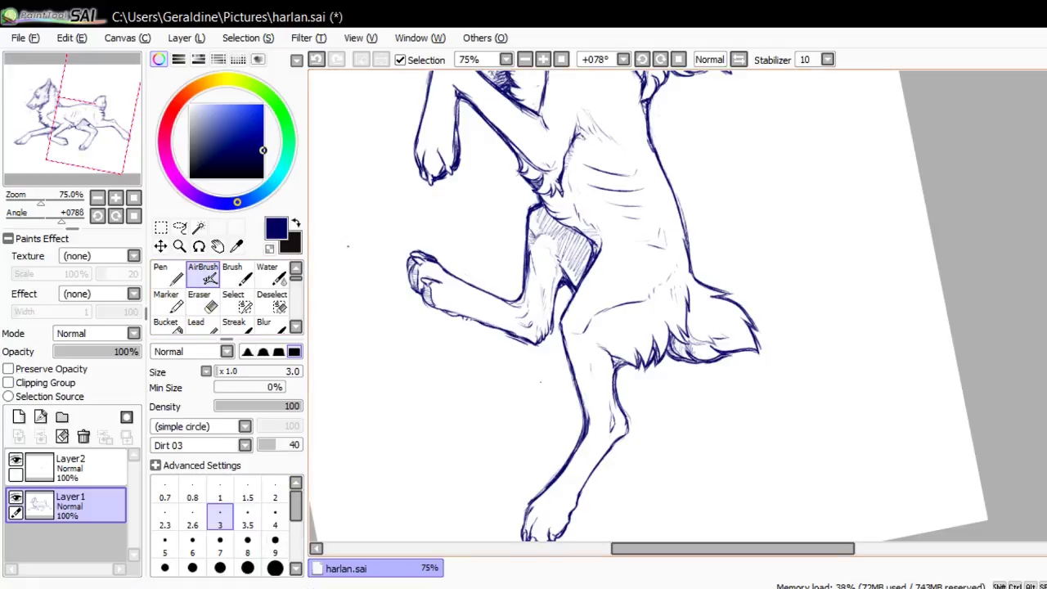
Darken the outlines of the extended hind paw and the underside of the other hind paw with the AirBrush
left_click_drag(102, 111, 111, 116)
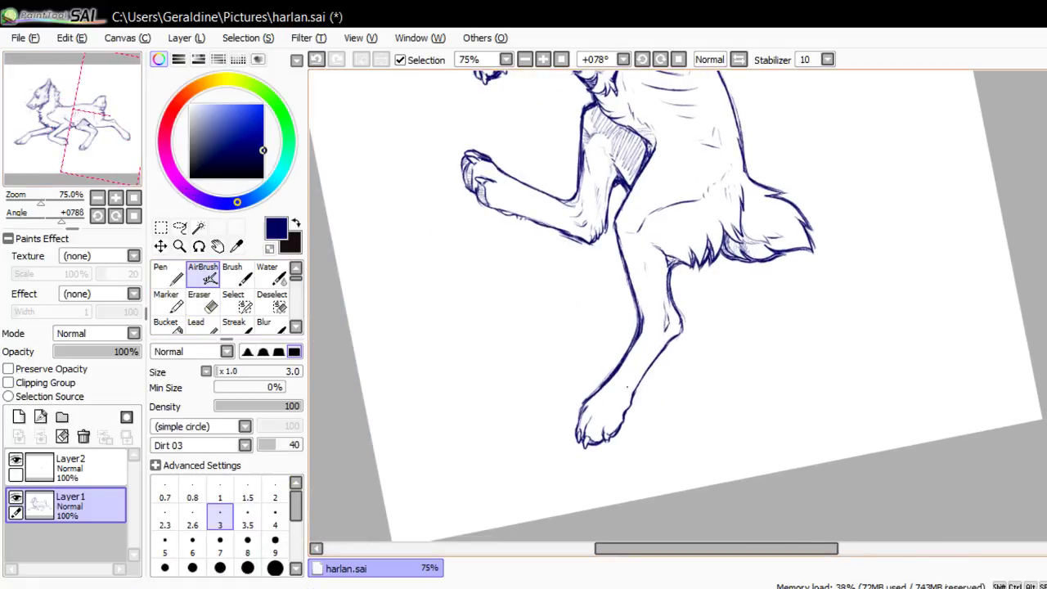
left_click_drag(625, 418, 630, 405)
mouse_move(583, 413)
left_mouse_down()
mouse_move(577, 431)
mouse_move(578, 416)
left_mouse_up()
left_click(133, 216)
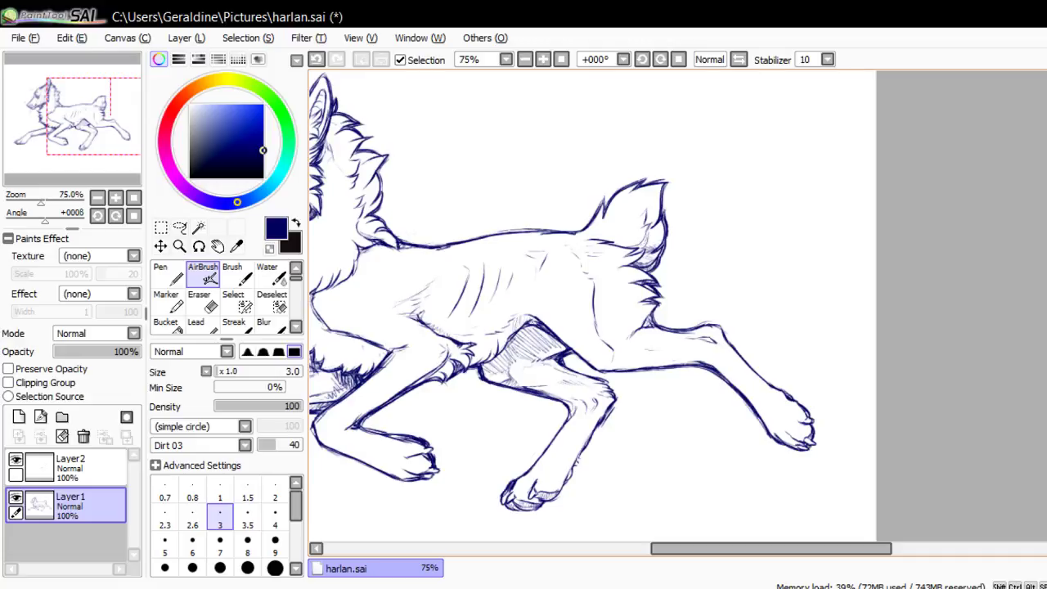
left_click_drag(43, 157, 27, 161)
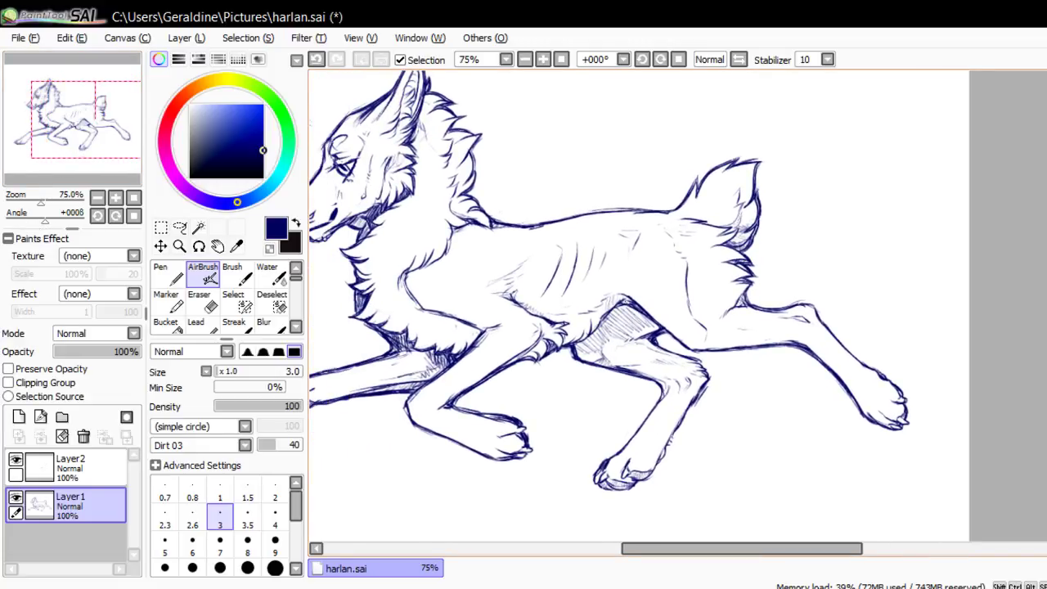
left_click_drag(603, 485, 631, 485)
Add AirBrush shading inside the wolf's ear at 100% zoom on a rotated view, then reset the view
left_click(134, 198)
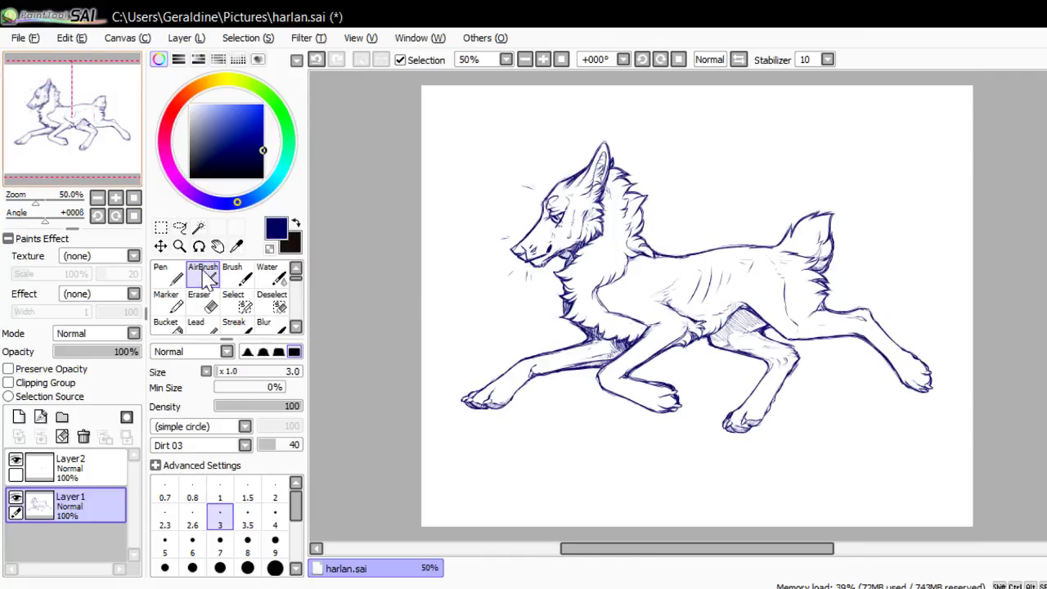
left_click(115, 216)
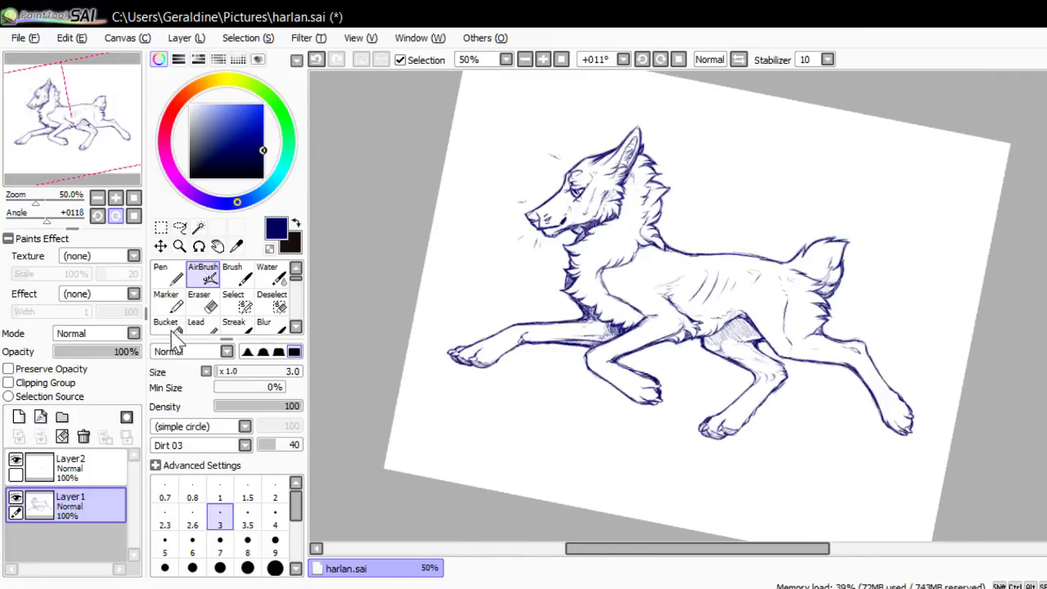
left_click(115, 216)
left_click(115, 216)
left_click(115, 198)
key("Page_Up")
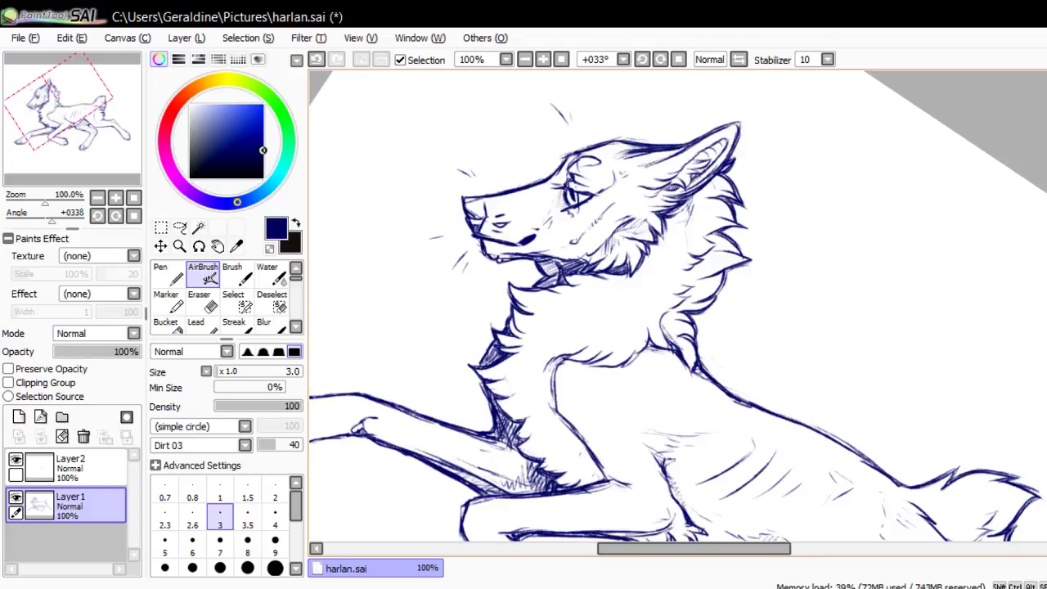
left_click_drag(707, 168, 698, 178)
left_click(133, 198)
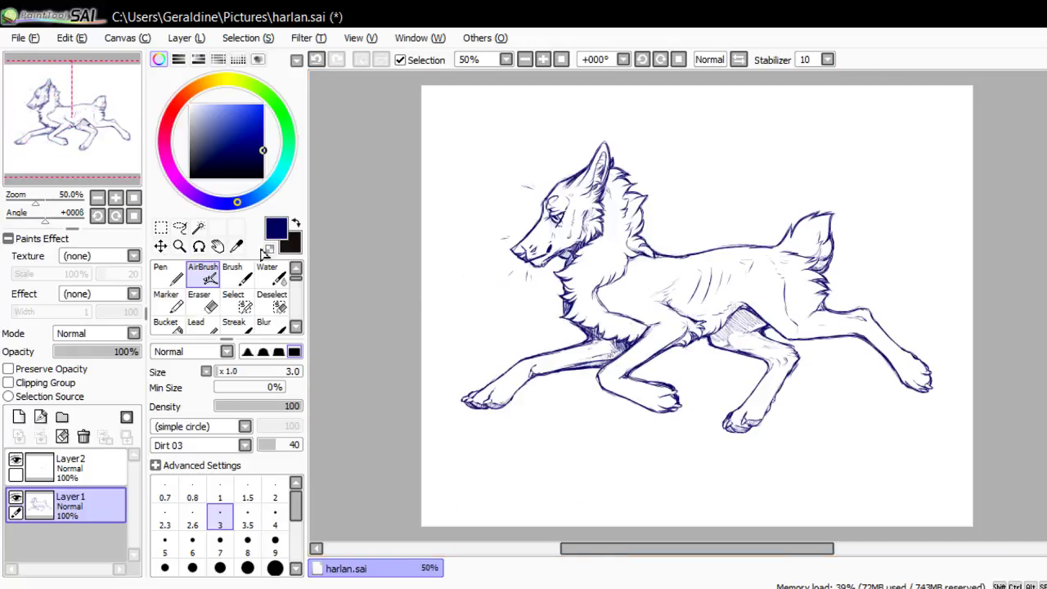
Merge Layer2 with the sketch on Layer1 into a single layer
key("Down")
key("Down")
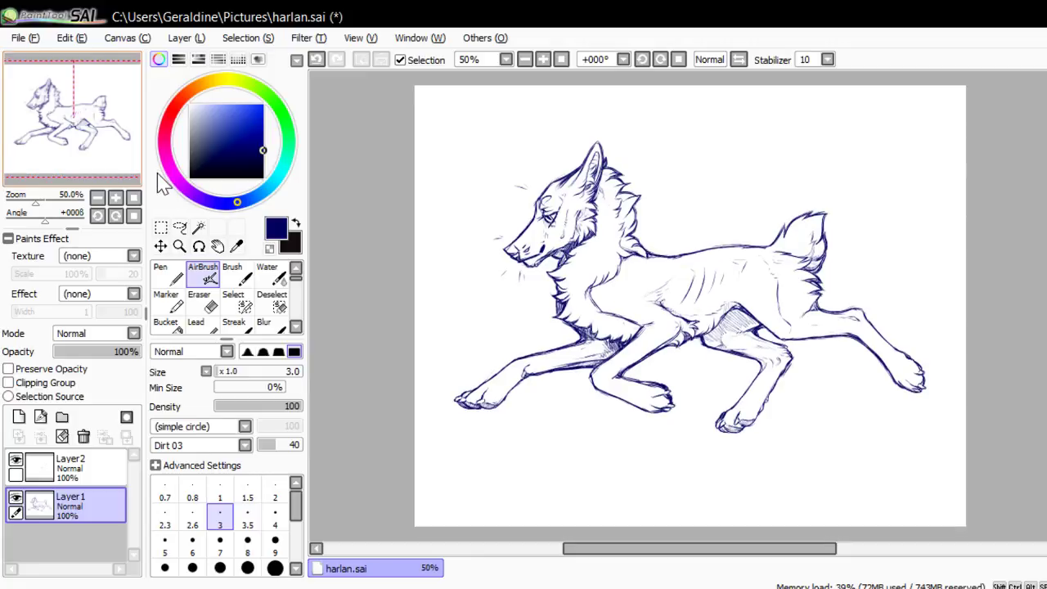
key("Right")
key("Right")
key("Right")
left_click(115, 464, "ctrl")
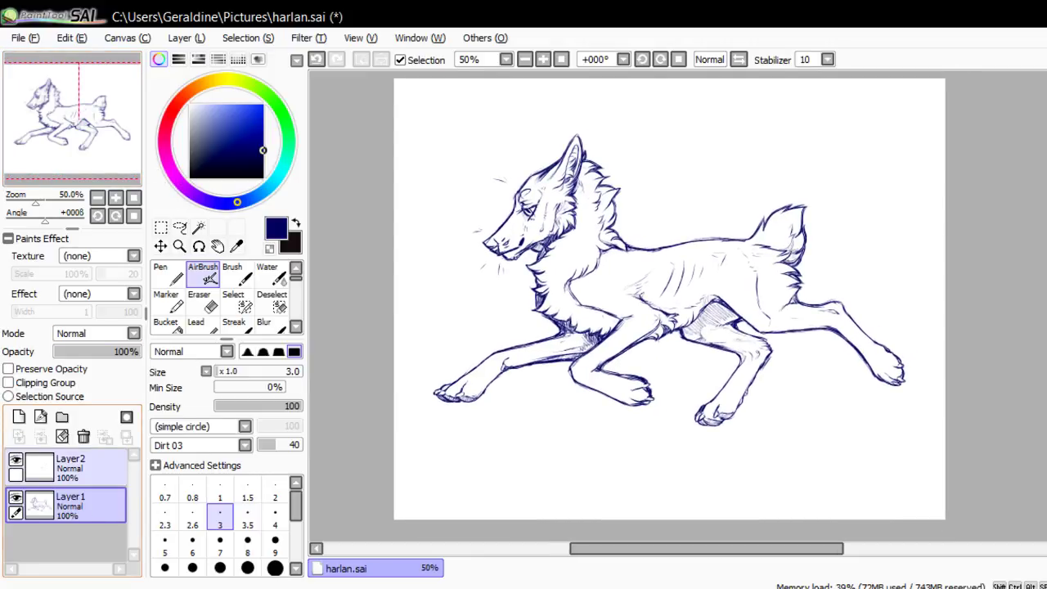
left_click(98, 467)
left_click(41, 436)
left_click(15, 460)
left_click(16, 459)
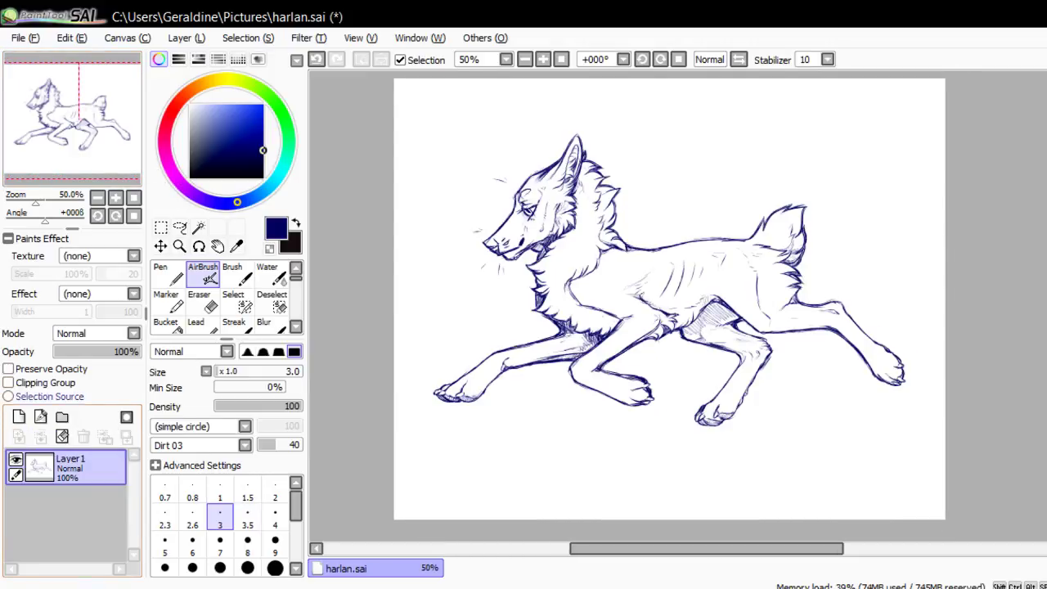
Add a new layer above the sketch and set the AirBrush to a muted green at size 9
left_click(19, 416)
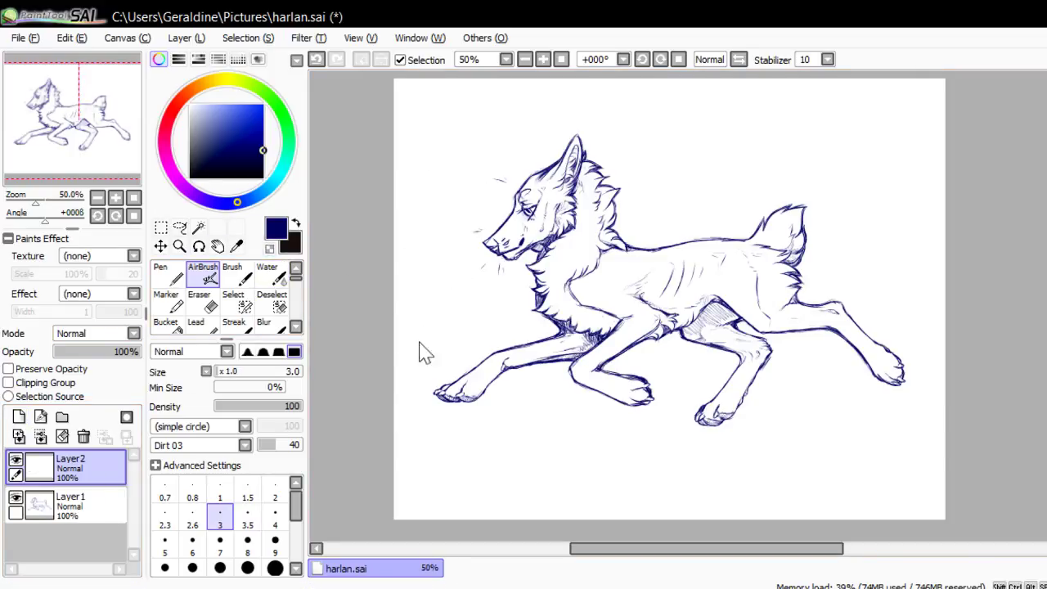
key("x")
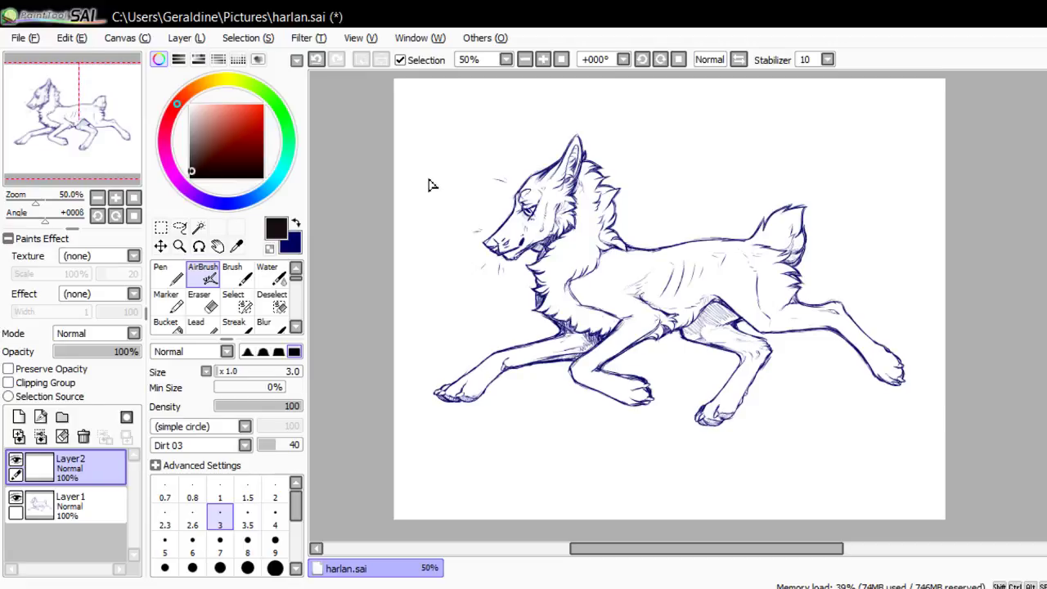
left_click_drag(229, 142, 202, 140)
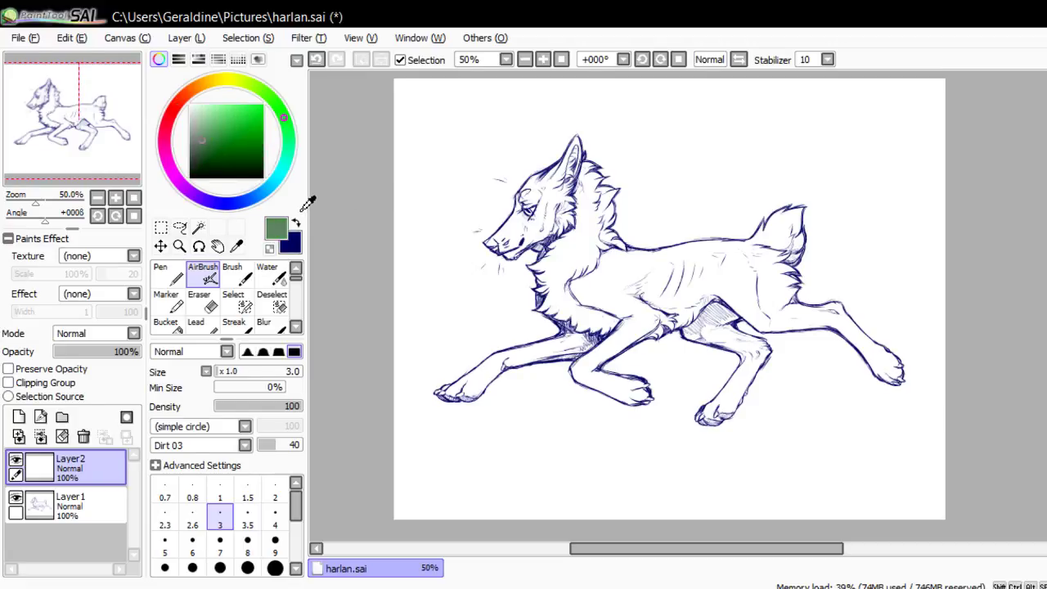
left_click(275, 545)
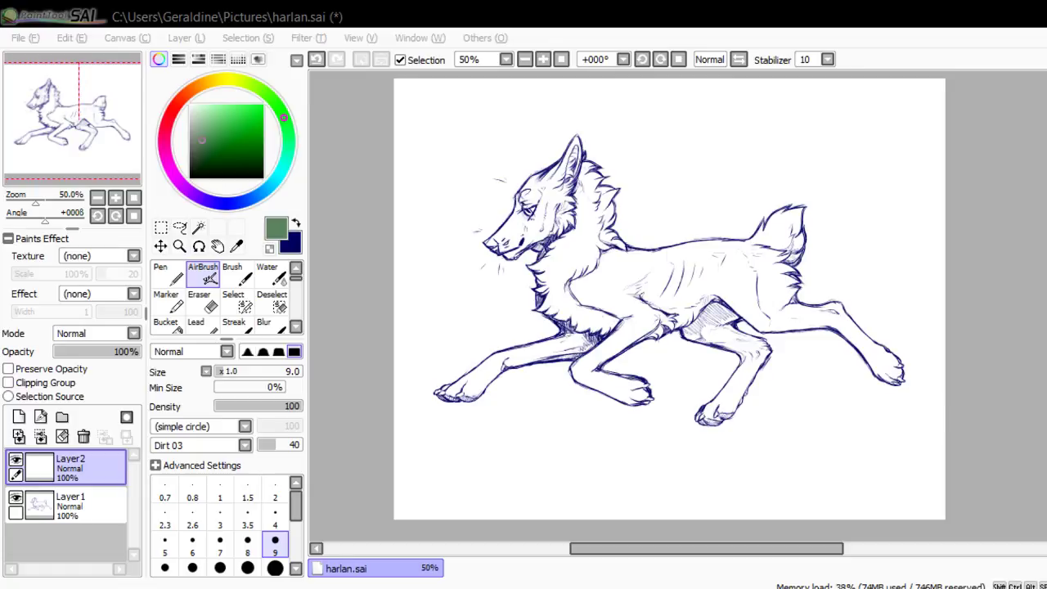
left_click(873, 431)
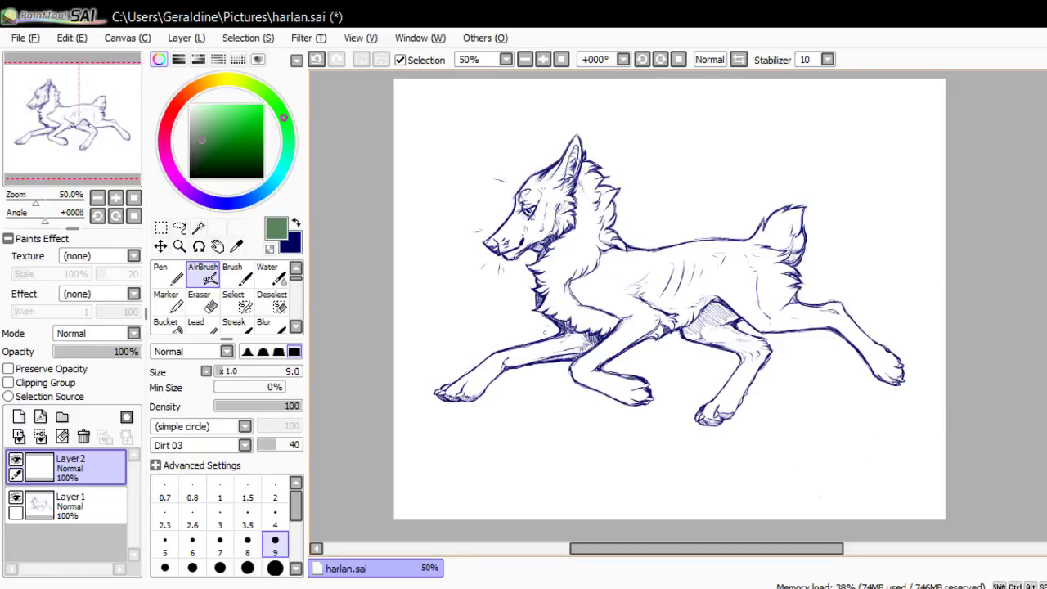
Draw a green curved band from the lower chest across the shoulder up to the back on the new layer
mouse_move(543, 326)
left_mouse_down()
mouse_move(540, 337)
mouse_move(544, 316)
mouse_move(545, 342)
mouse_move(606, 348)
mouse_move(663, 299)
left_mouse_up()
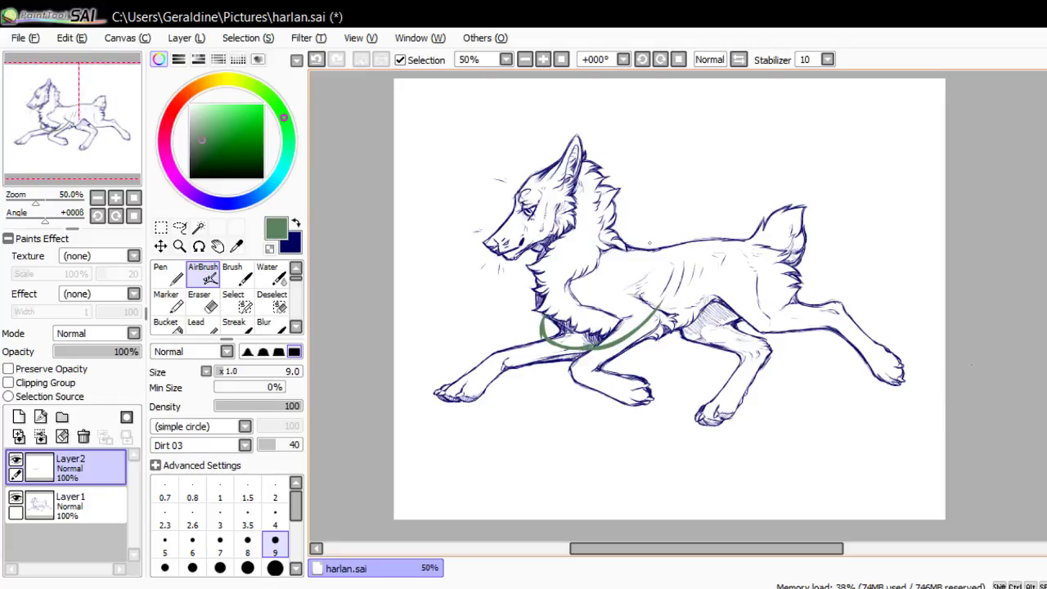
mouse_move(642, 244)
left_mouse_down()
mouse_move(667, 246)
mouse_move(664, 295)
left_mouse_up()
left_click_drag(671, 257, 656, 307)
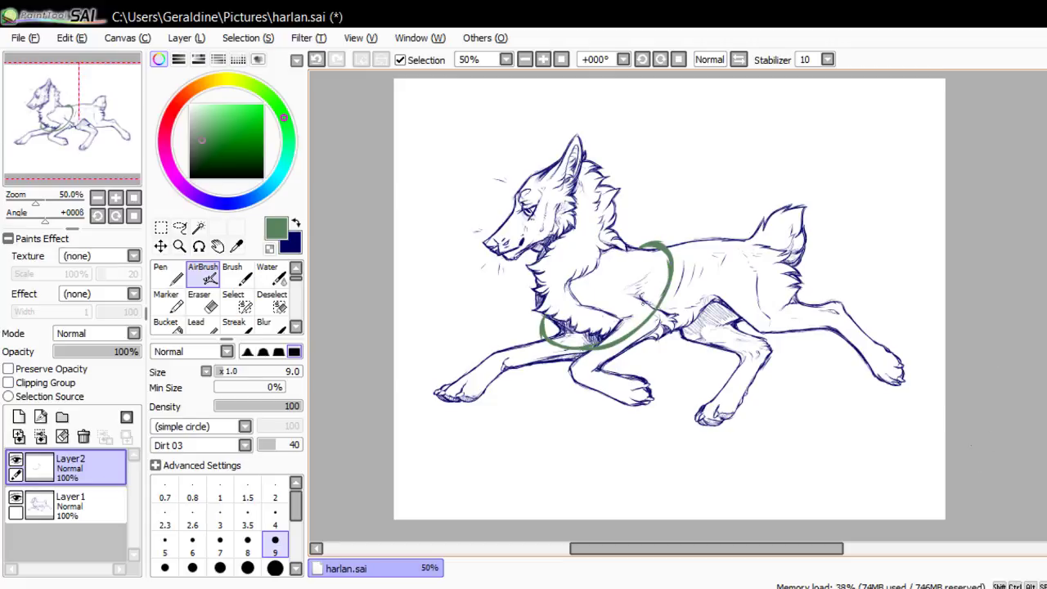
Draw a green curved band from the belly around the flank up to the back just ahead of the tail
left_click_drag(631, 352, 691, 344)
left_click_drag(691, 350, 732, 313)
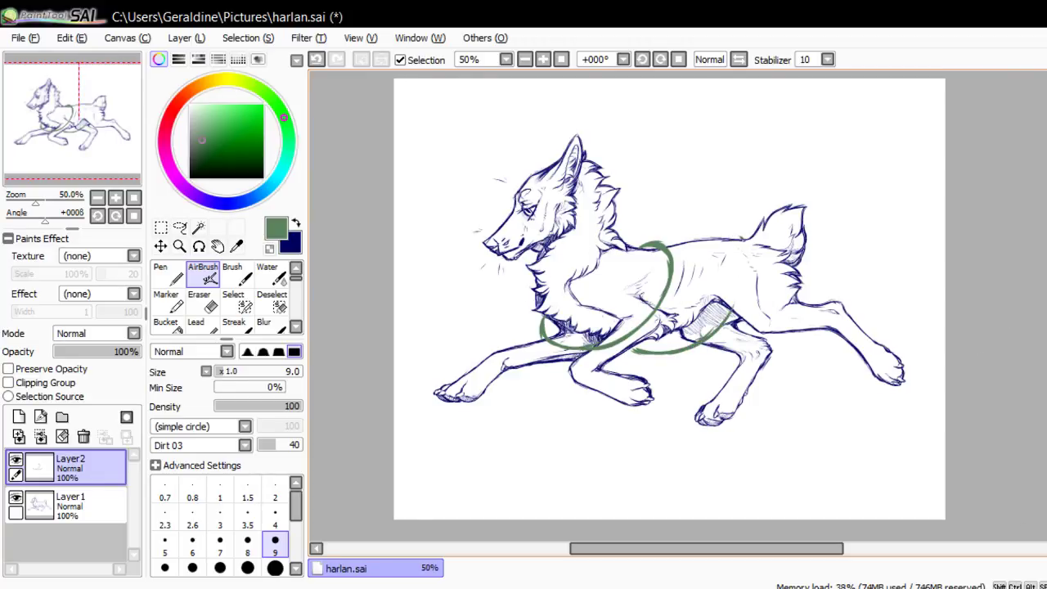
mouse_move(741, 238)
left_mouse_down()
mouse_move(746, 267)
mouse_move(733, 311)
left_mouse_up()
mouse_move(746, 266)
left_mouse_down()
mouse_move(723, 329)
mouse_move(737, 314)
left_mouse_up()
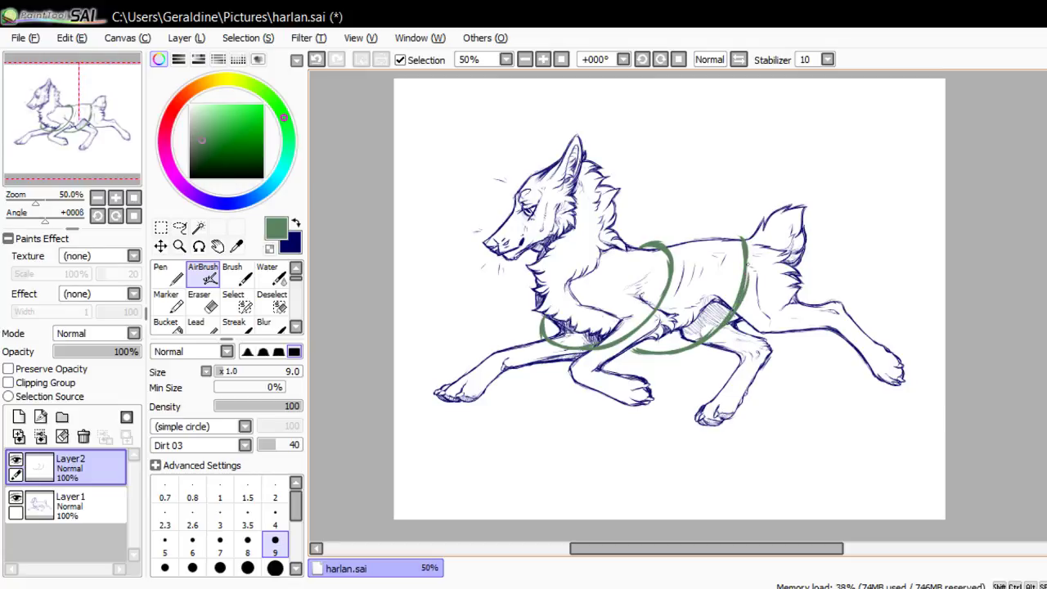
mouse_move(741, 239)
left_mouse_down()
mouse_move(727, 234)
mouse_move(747, 249)
left_mouse_up()
Add green bands around the stretched hind leg's thigh and hock, and another around the neck
left_click_drag(739, 324, 811, 299)
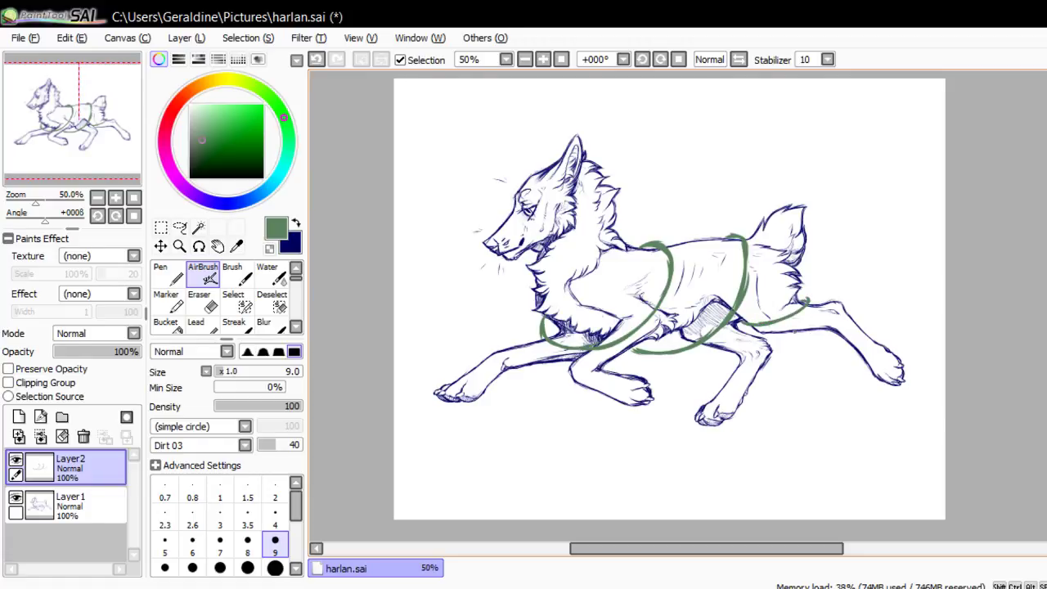
left_click_drag(792, 334, 846, 312)
mouse_move(615, 221)
left_mouse_down()
mouse_move(536, 253)
mouse_move(610, 232)
left_mouse_up()
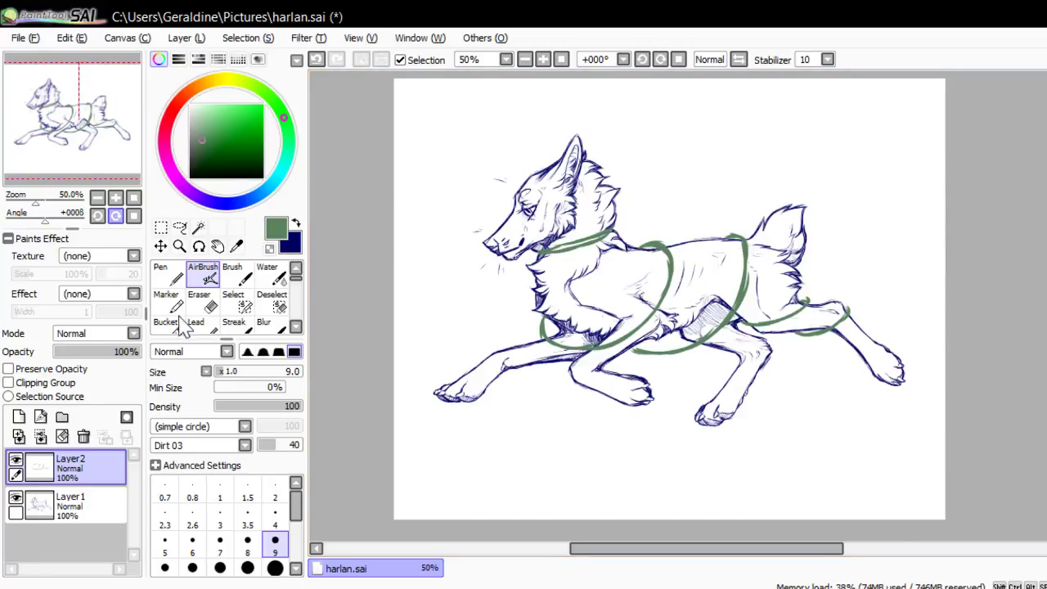
Try drawing an extra green band from the base of the neck across the shoulder to the chest
left_click(115, 216)
key("End")
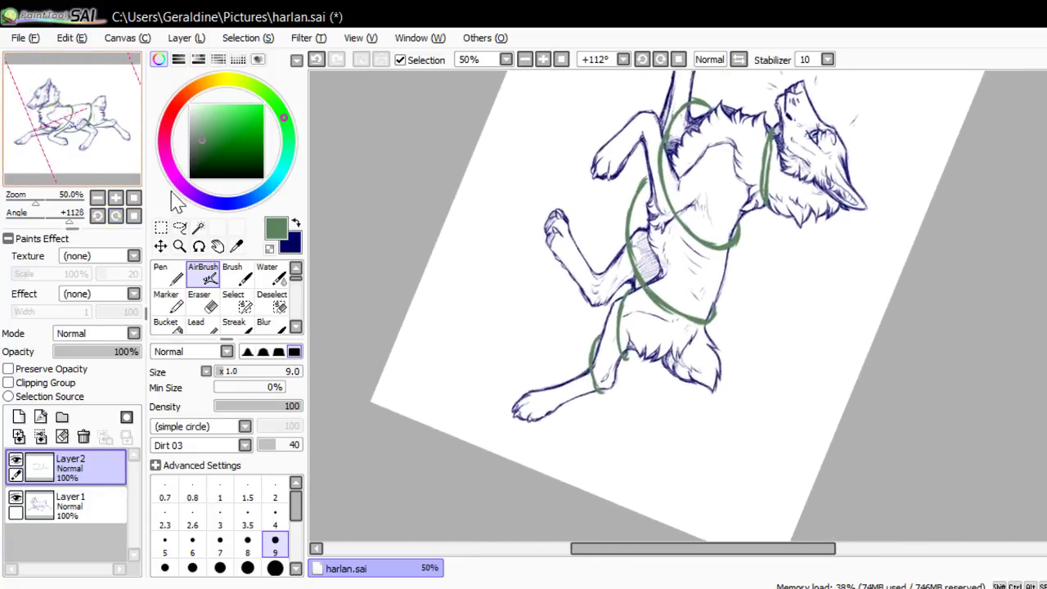
left_click_drag(144, 156, 103, 131)
mouse_move(422, 263)
left_mouse_down()
mouse_move(413, 319)
mouse_move(462, 365)
left_mouse_up()
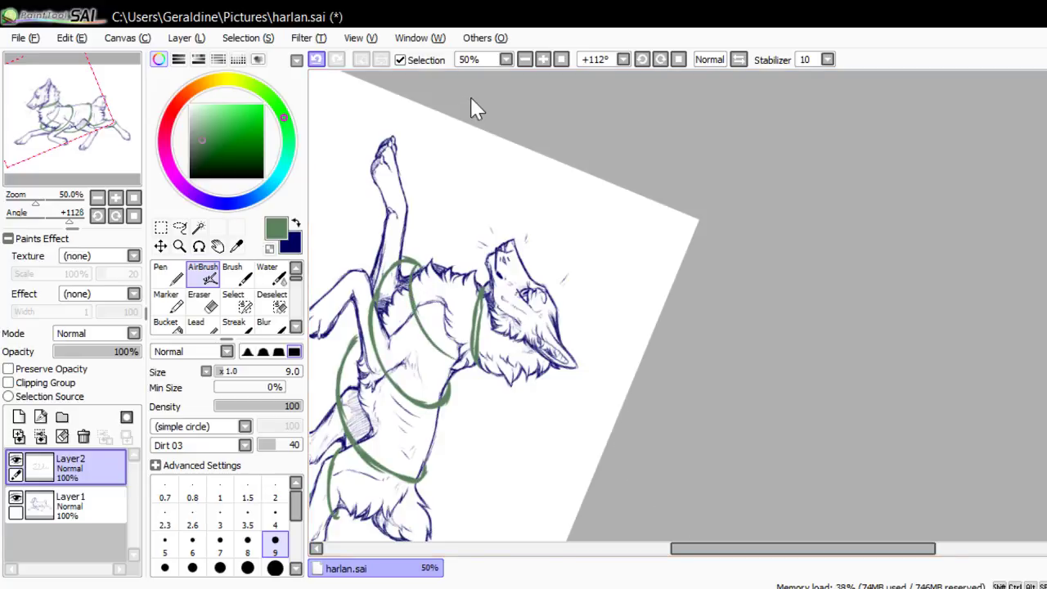
key("ctrl+z")
key("Home")
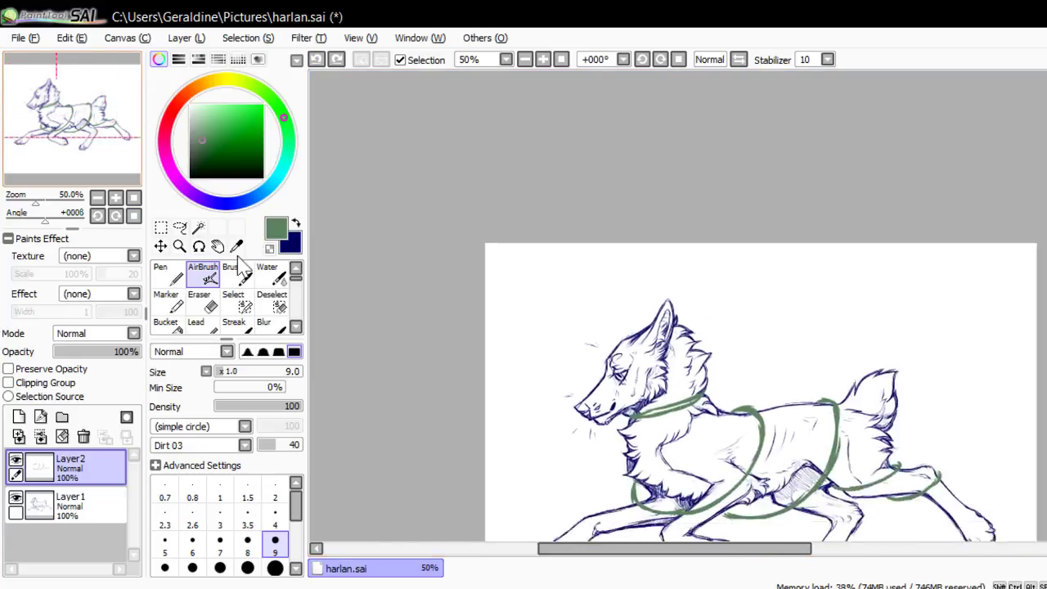
mouse_move(625, 339)
left_mouse_down()
mouse_move(558, 432)
mouse_move(600, 405)
mouse_move(626, 367)
mouse_move(618, 386)
left_mouse_up()
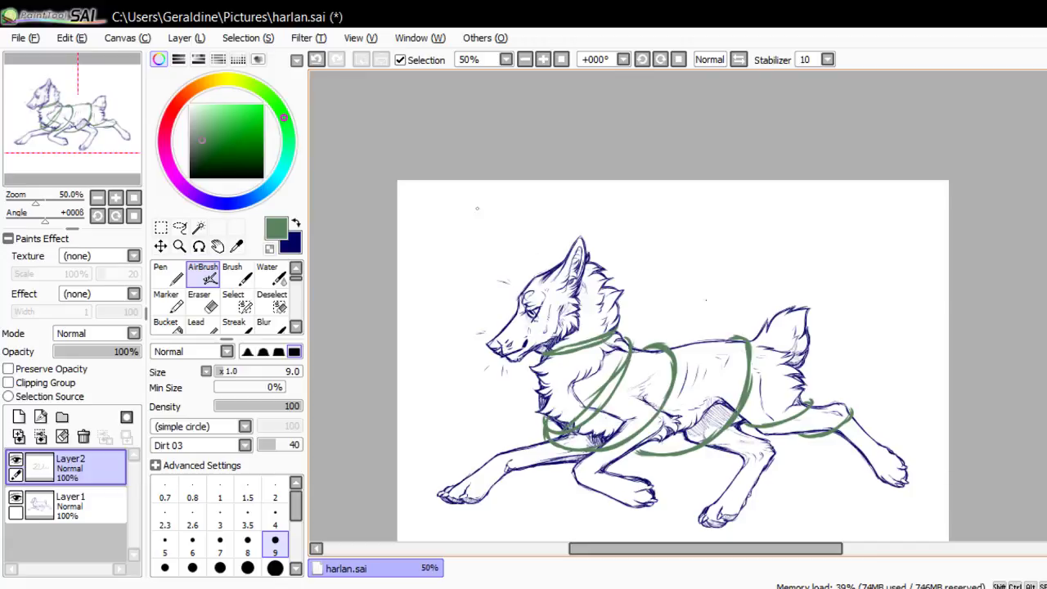
key("ctrl+z")
key("ctrl+z")
left_click(313, 58)
left_click(312, 57)
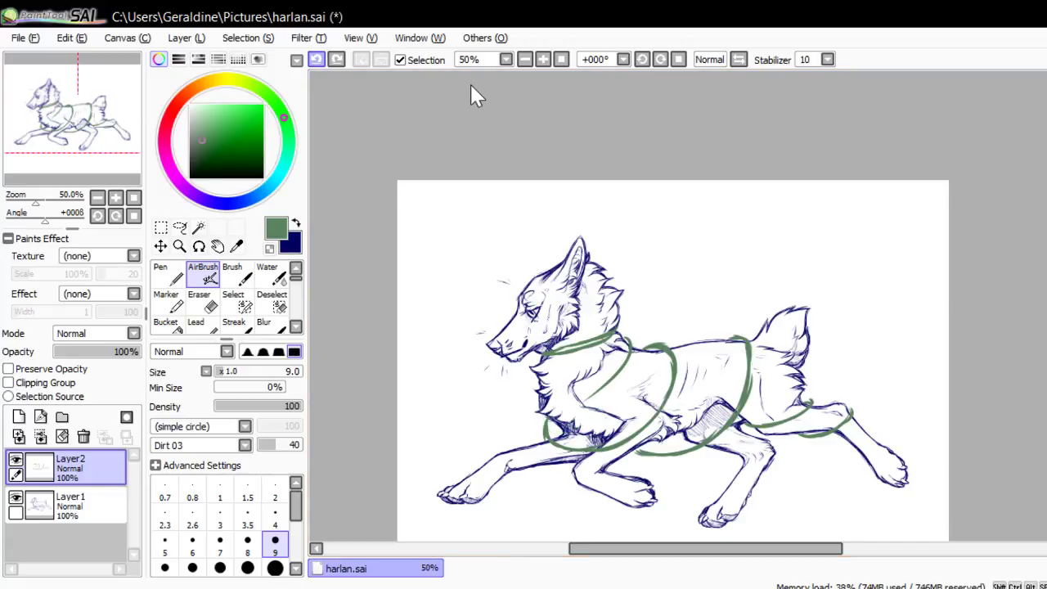
left_click(312, 55)
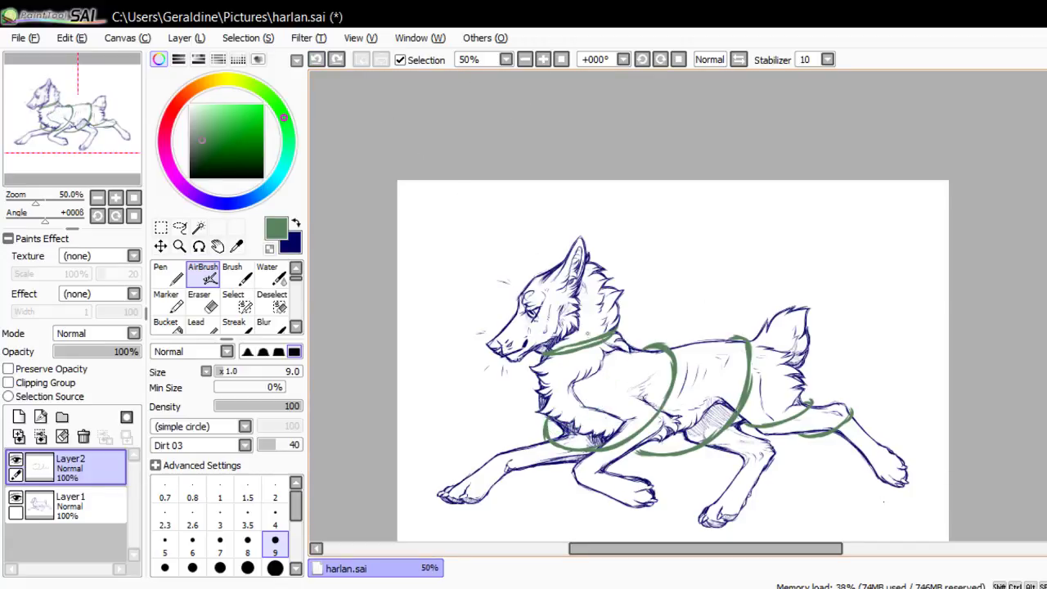
Touch up the neck band, then thicken the chest band and start leaf shapes along it
left_click_drag(582, 350, 601, 355)
left_click_drag(543, 355, 533, 358)
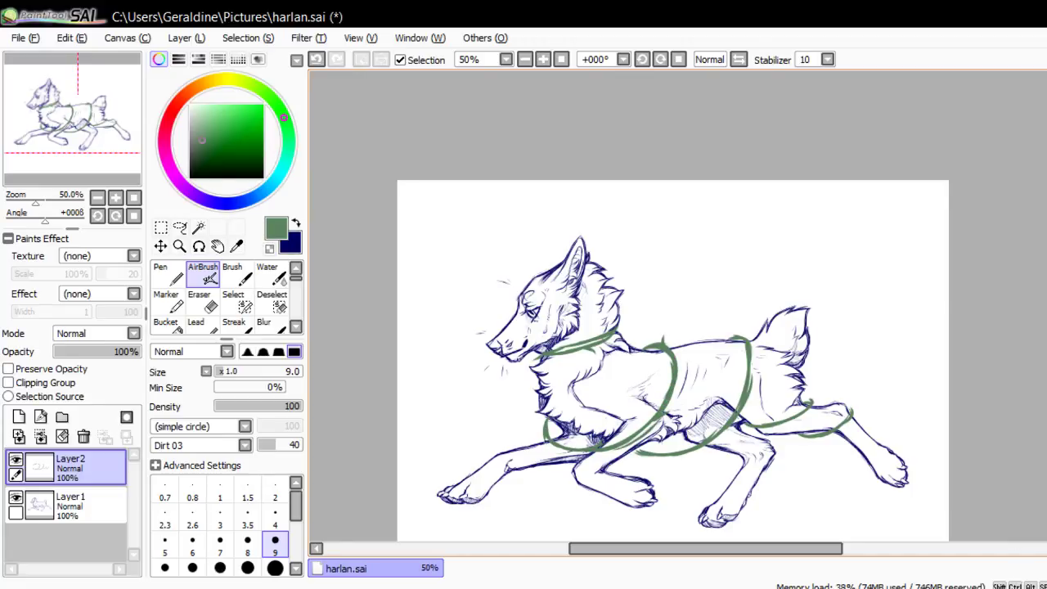
mouse_move(547, 437)
left_mouse_down()
mouse_move(575, 453)
mouse_move(637, 439)
left_mouse_up()
left_click_drag(554, 418, 548, 428)
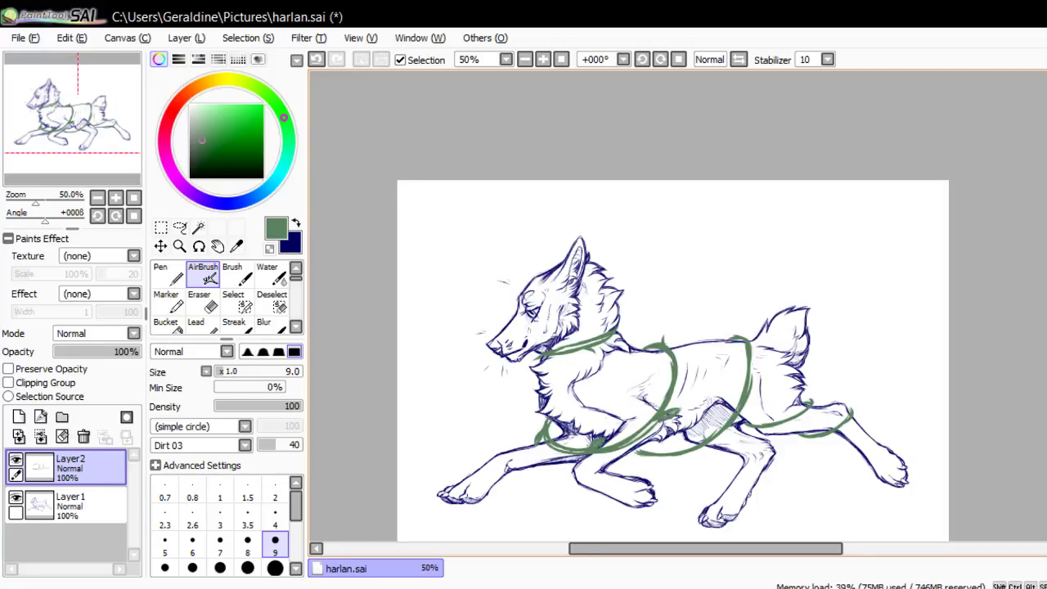
Draw a pointed leaf above the back on the shoulder band and another at its front end on the chest
key("e")
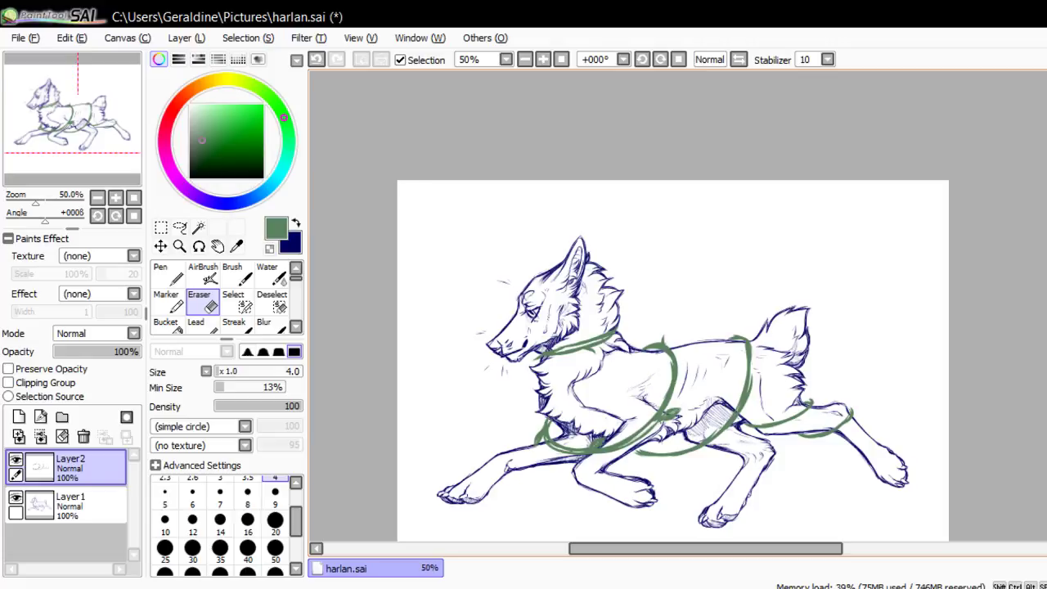
key("v")
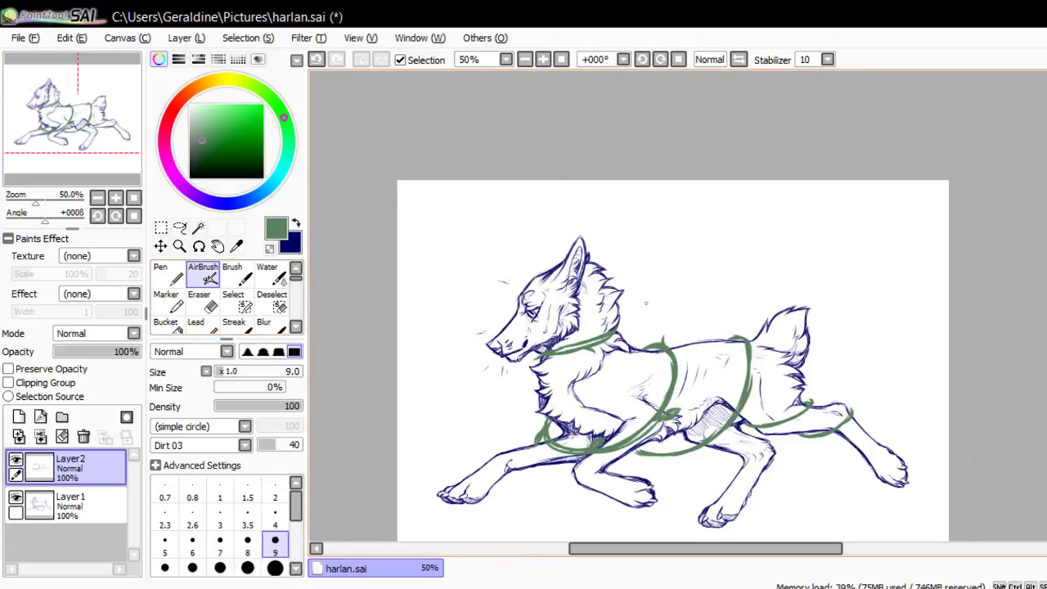
left_click_drag(661, 339, 666, 325)
left_click_drag(534, 436, 544, 436)
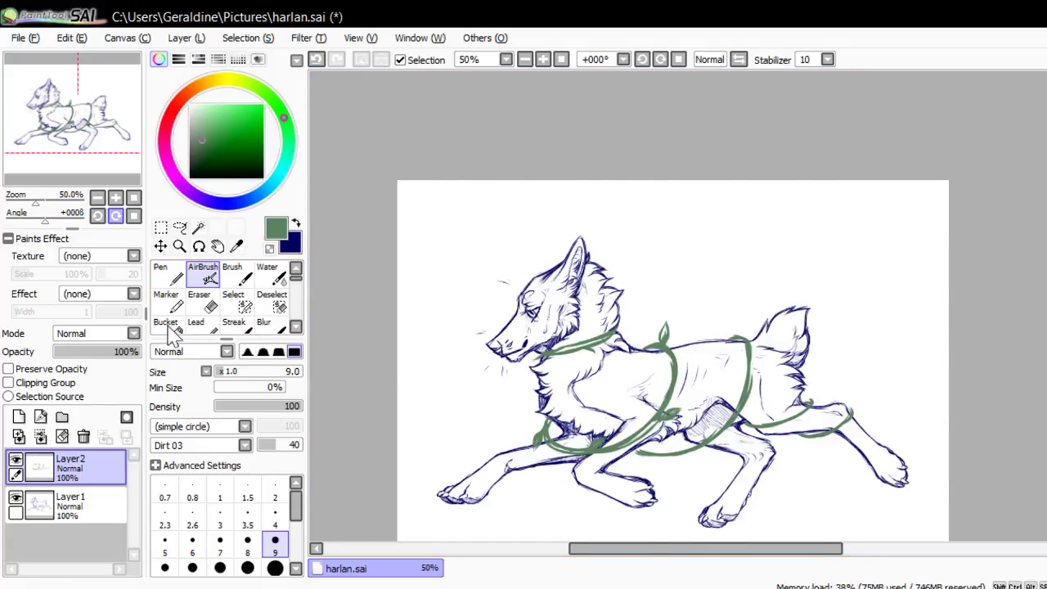
Thicken the green band around the belly and flank with the AirBrush and clean its edges with the Eraser
left_click(116, 216)
left_click(116, 216)
left_click_drag(97, 153, 80, 137)
key("Home")
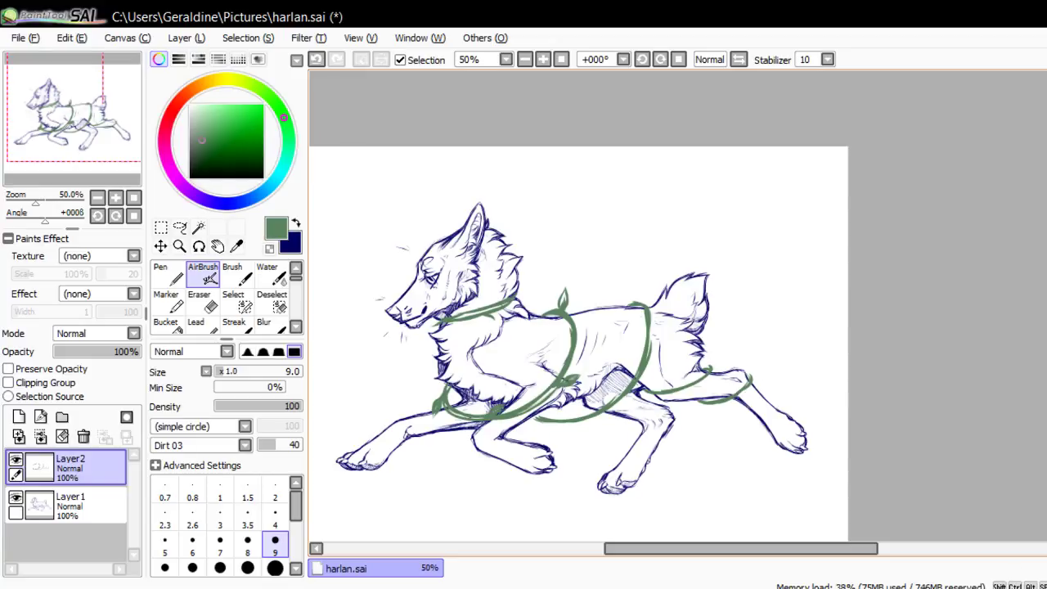
left_click_drag(746, 388, 734, 398)
left_click_drag(633, 307, 650, 353)
mouse_move(533, 427)
left_mouse_down()
mouse_move(610, 414)
mouse_move(645, 368)
left_mouse_up()
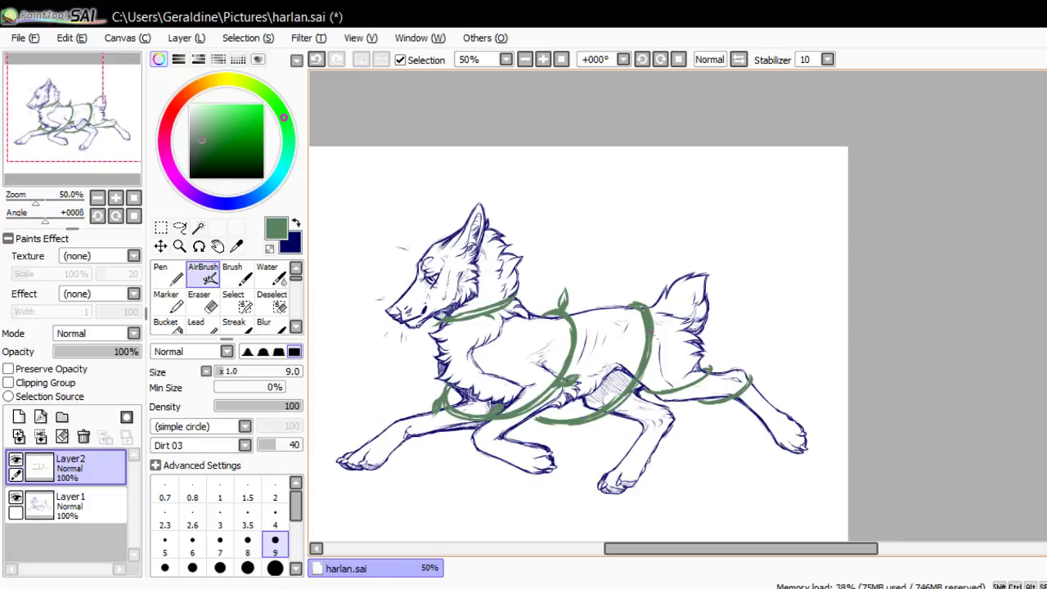
key("e")
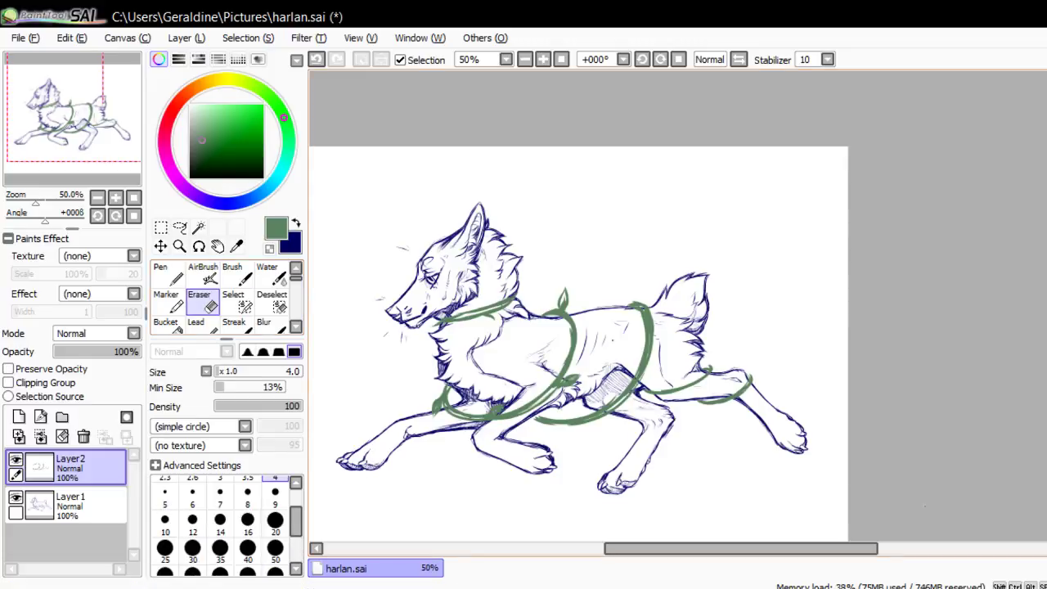
mouse_move(638, 311)
left_mouse_down()
mouse_move(646, 353)
mouse_move(627, 388)
left_mouse_up()
left_click(201, 275)
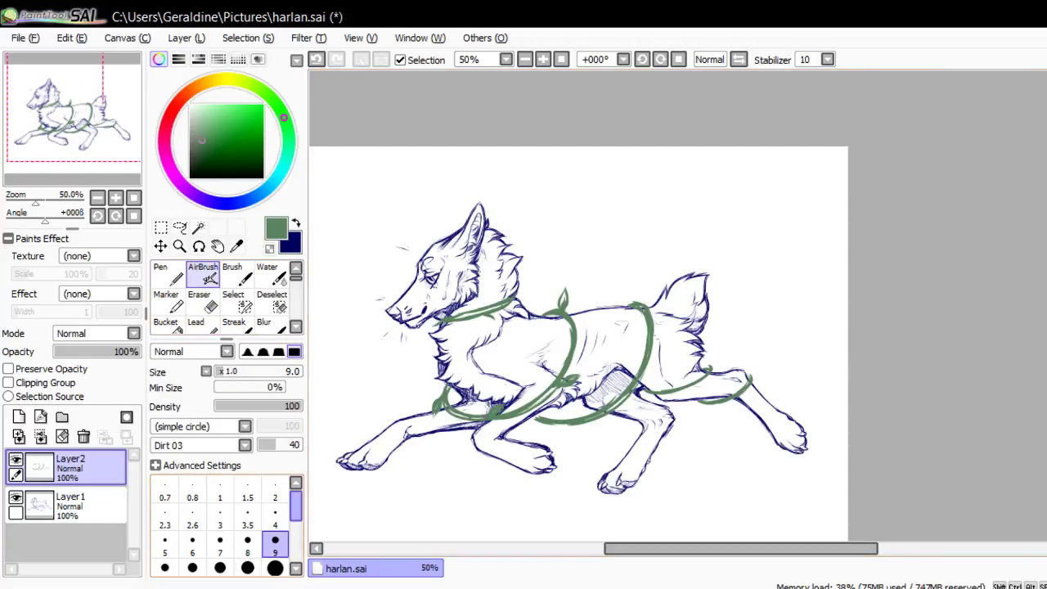
Draw leaves along the neck, flank and hind-leg vines with the AirBrush, cleaning up strokes with the Eraser
left_click(254, 587)
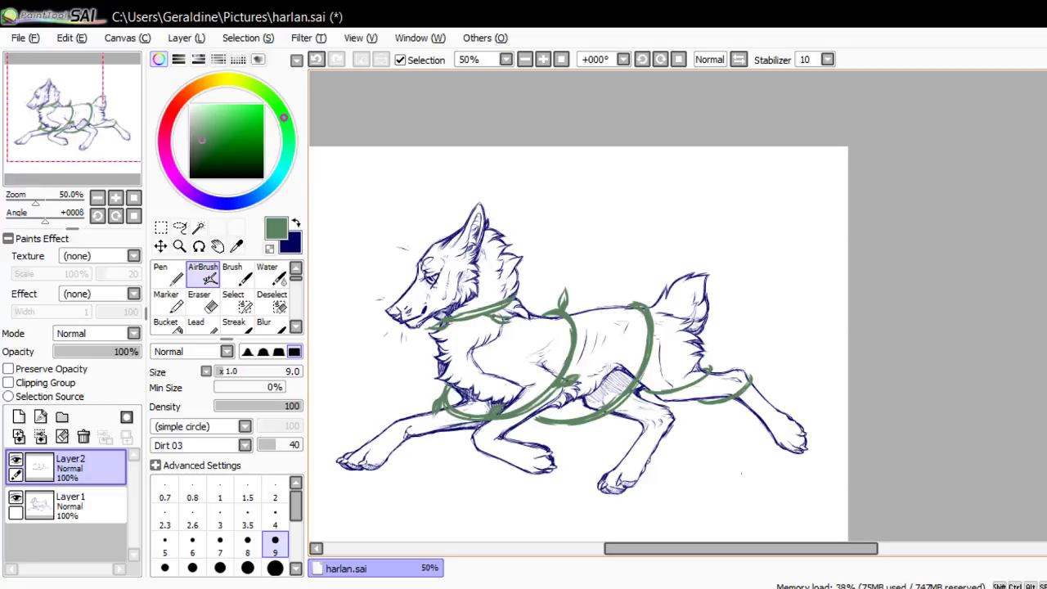
left_click_drag(495, 315, 517, 316)
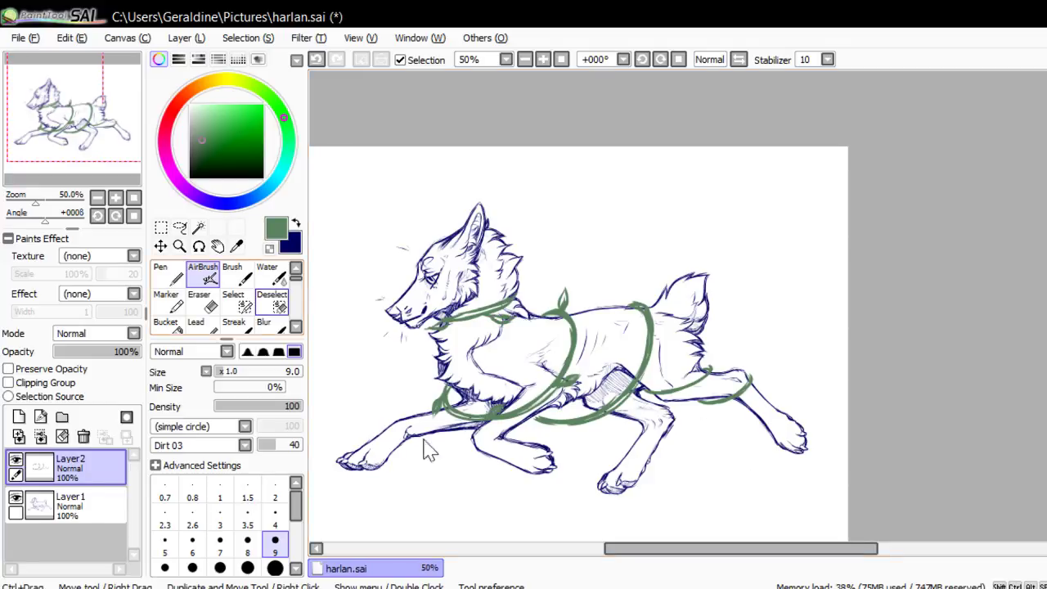
key("e")
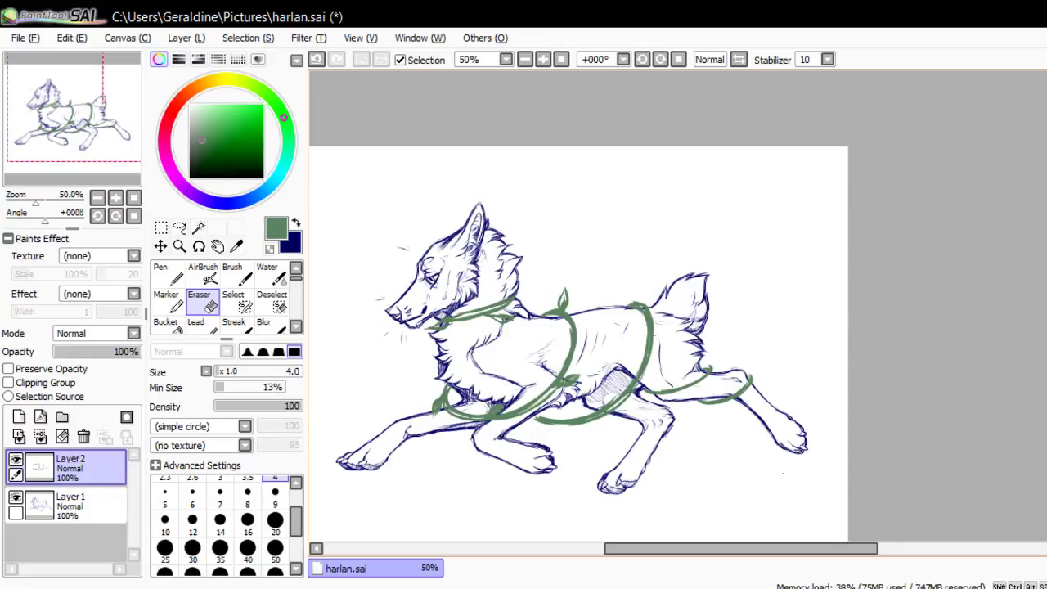
left_click(203, 275)
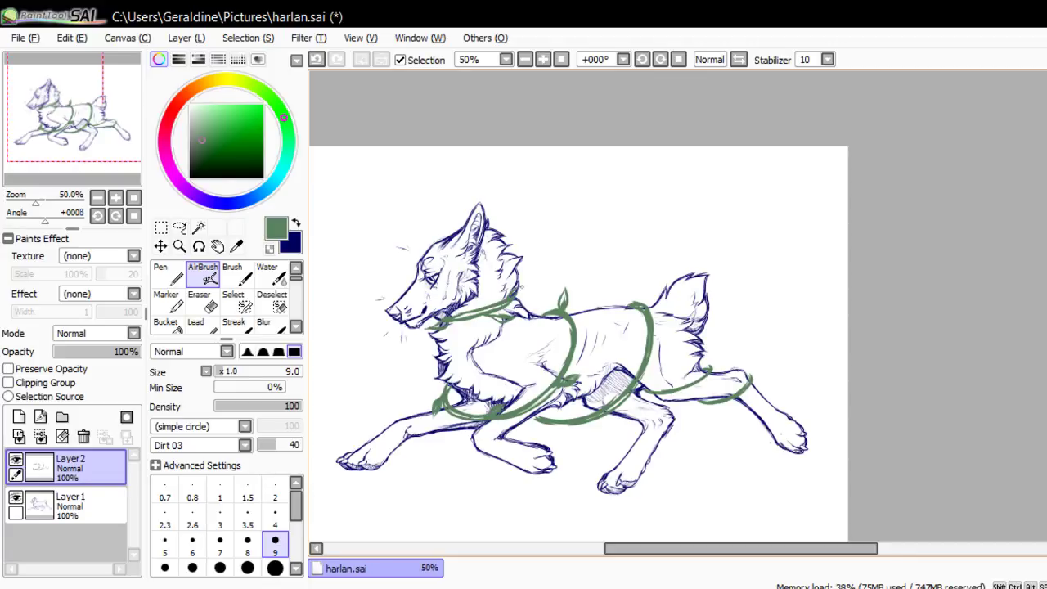
key("e")
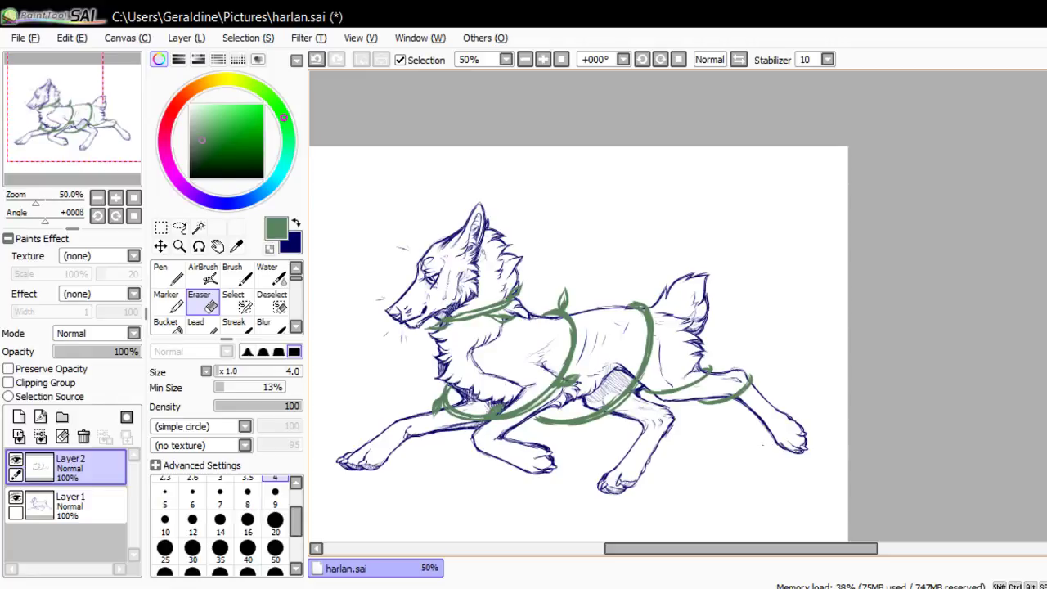
left_click(207, 276)
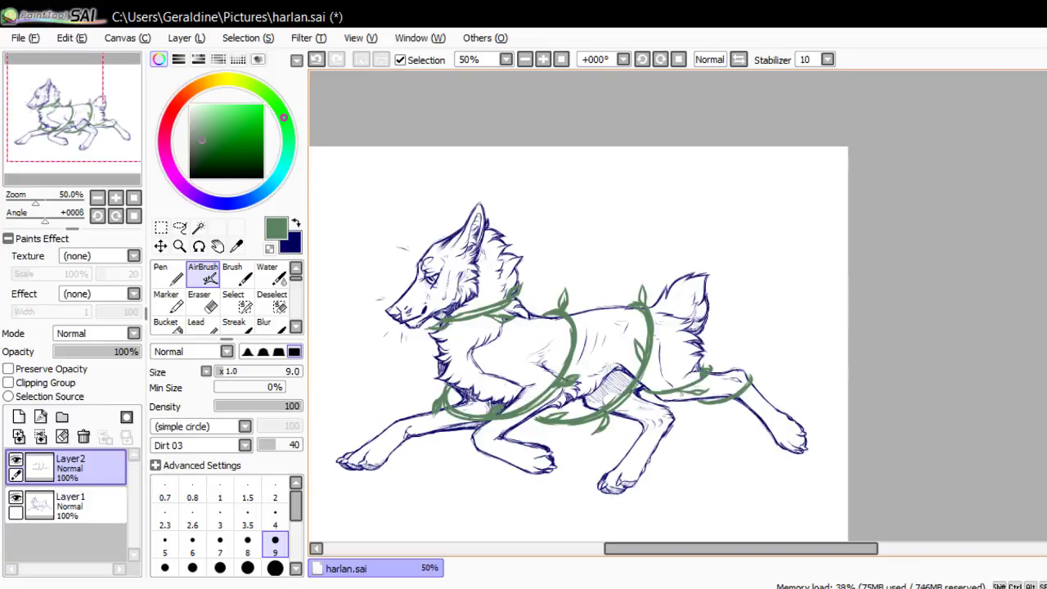
Try a trailing vine end curling away from the hind leg's hock on a rotated view
left_click(116, 216)
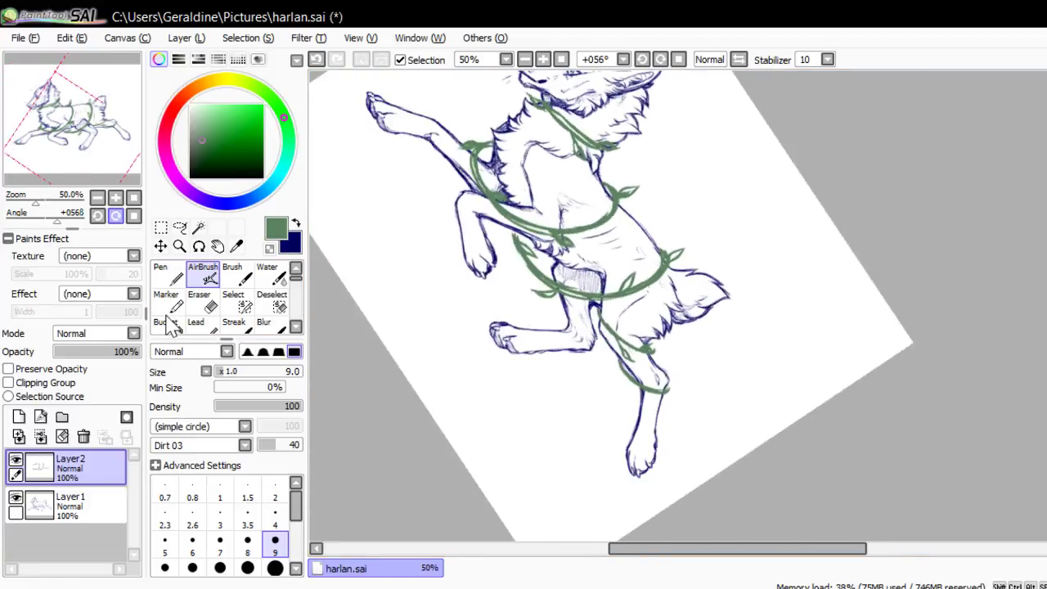
left_click(116, 216)
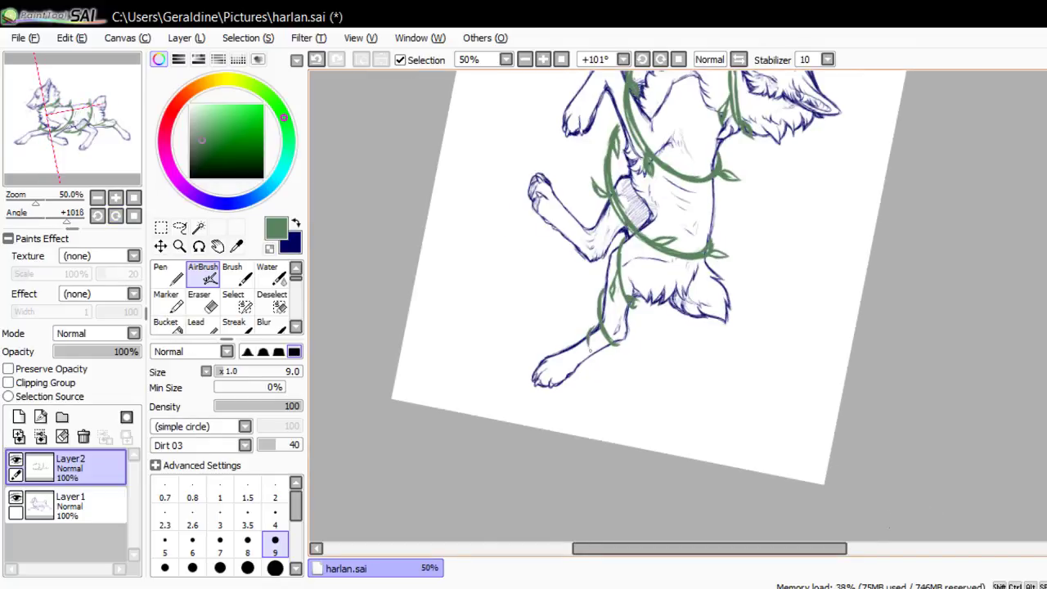
left_click_drag(589, 333, 596, 360)
key("ctrl+z")
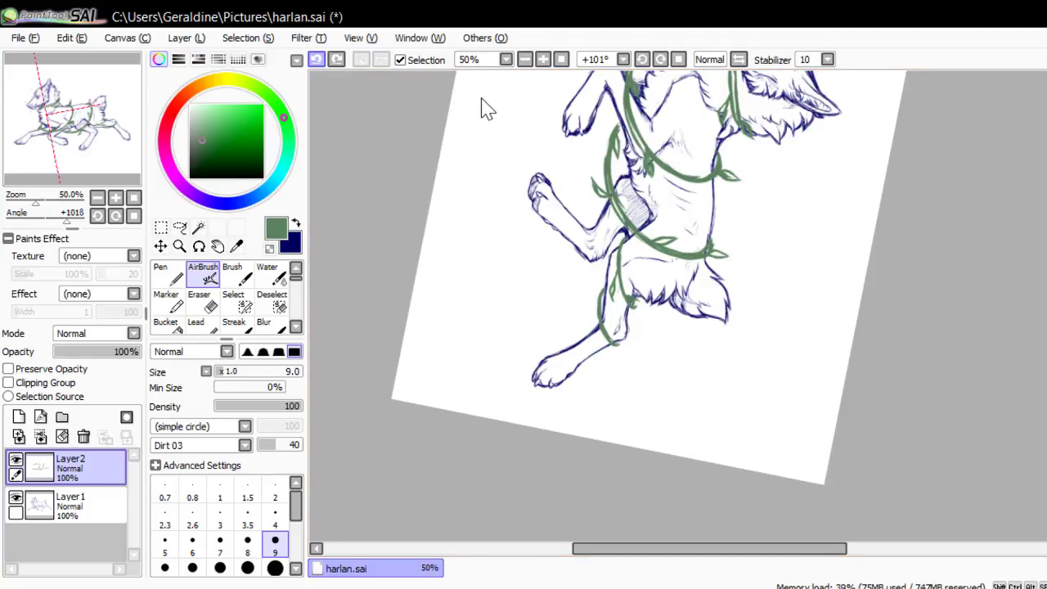
key("ctrl+y")
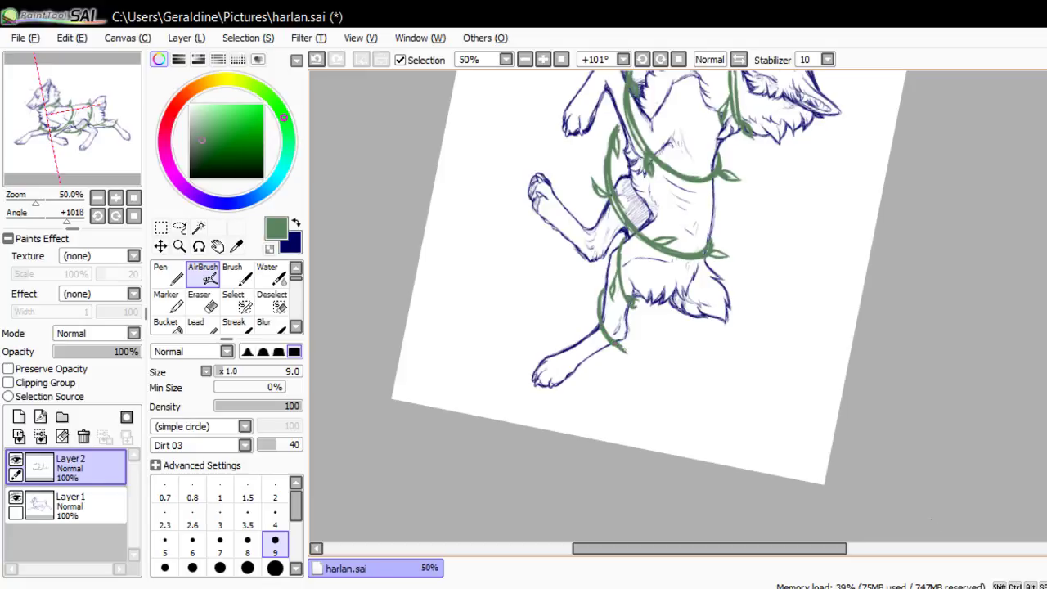
left_click_drag(616, 347, 630, 361)
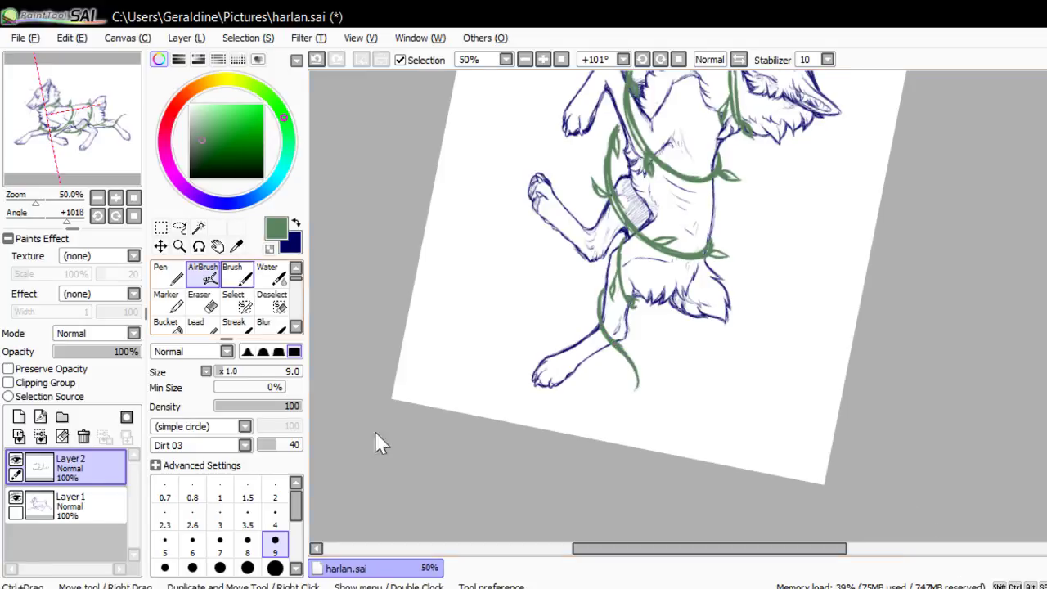
Erase the trailing vine end beyond the hind leg with the Eraser at size 20 on the upright view
left_click(134, 215)
left_click_drag(332, 239, 199, 209)
key("e")
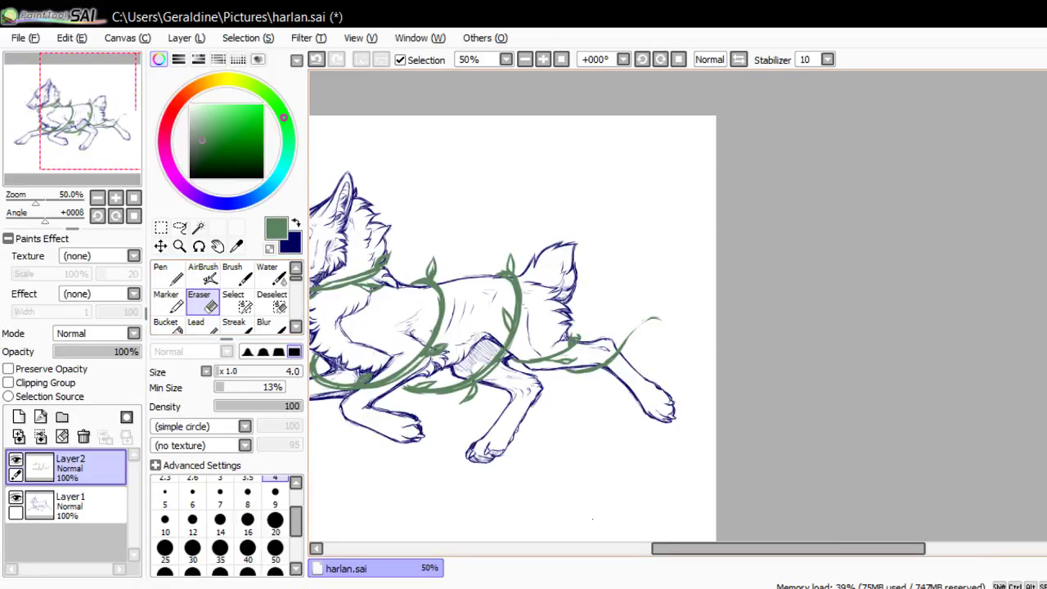
left_click(275, 520)
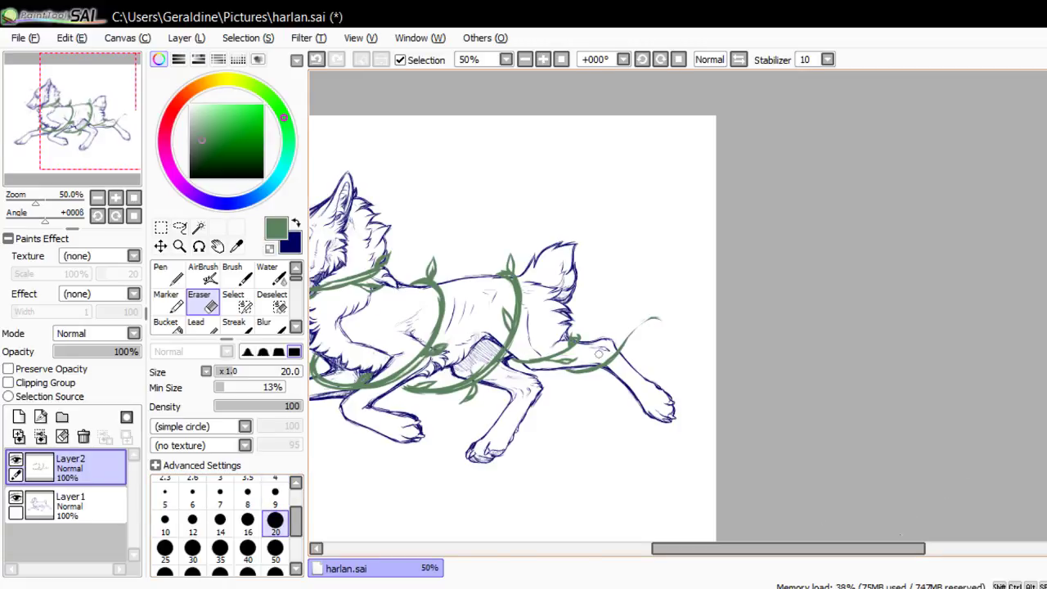
left_click_drag(600, 354, 662, 316)
left_click_drag(621, 347, 595, 363)
Draw a vine end trailing past the hind leg's hock with the AirBrush at size 9 and trim it with the Eraser
key("v")
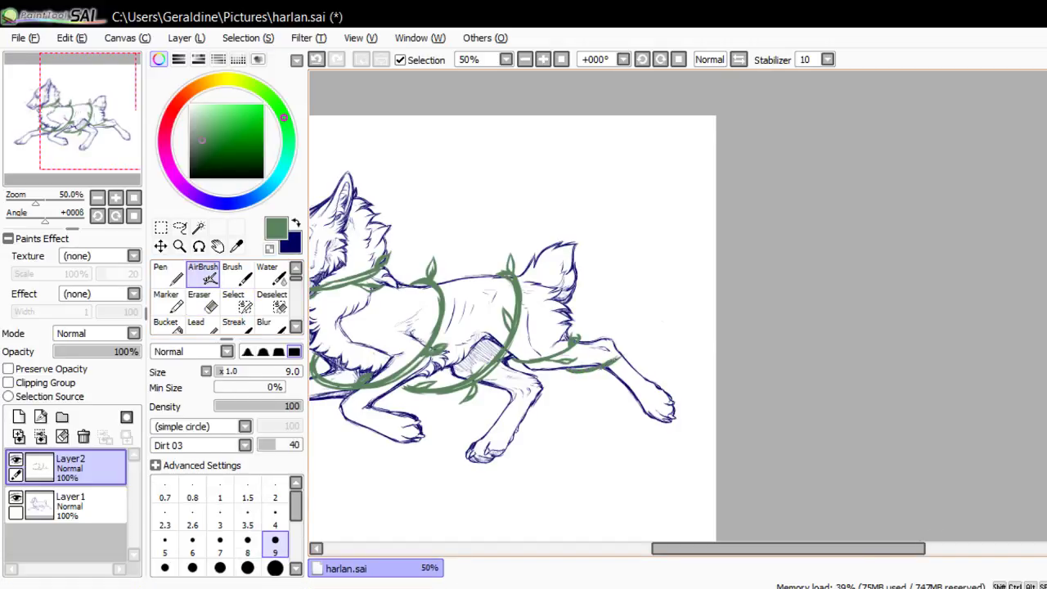
left_click_drag(633, 354, 651, 350)
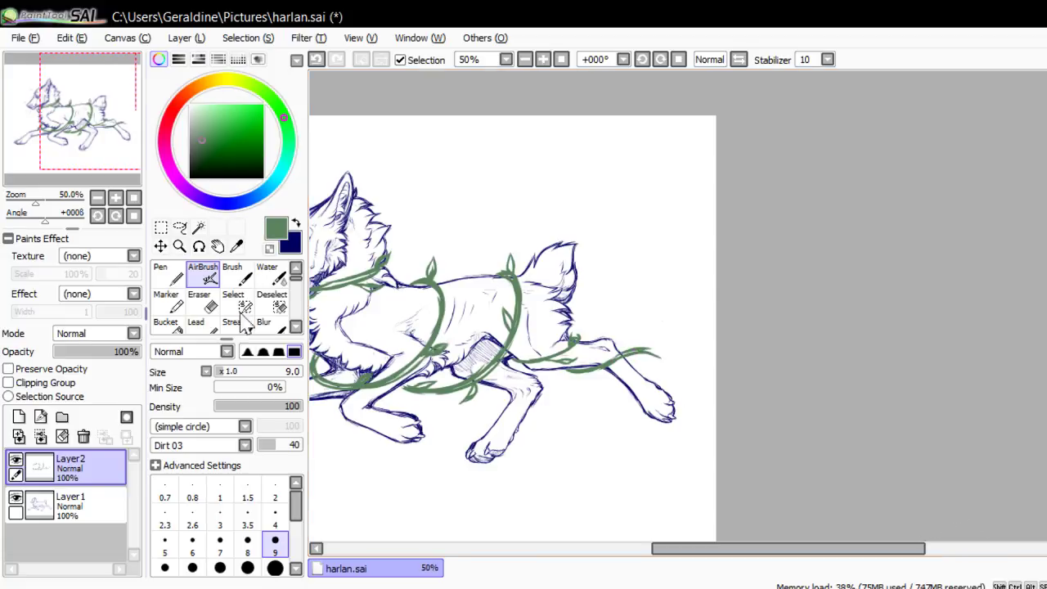
left_click(115, 216)
left_click(115, 215)
left_click(115, 216)
left_click(115, 216)
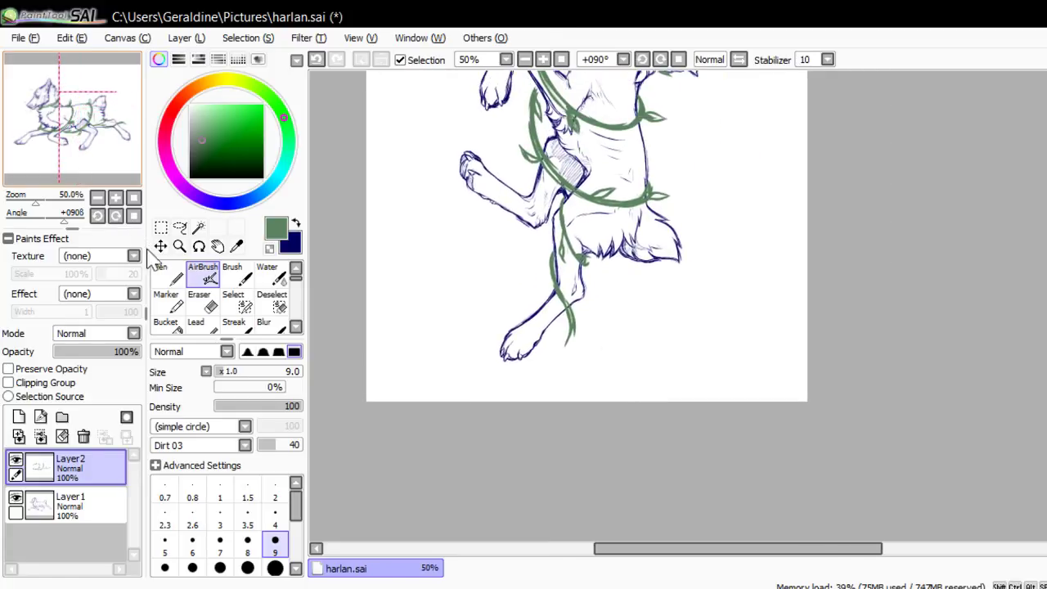
key("e")
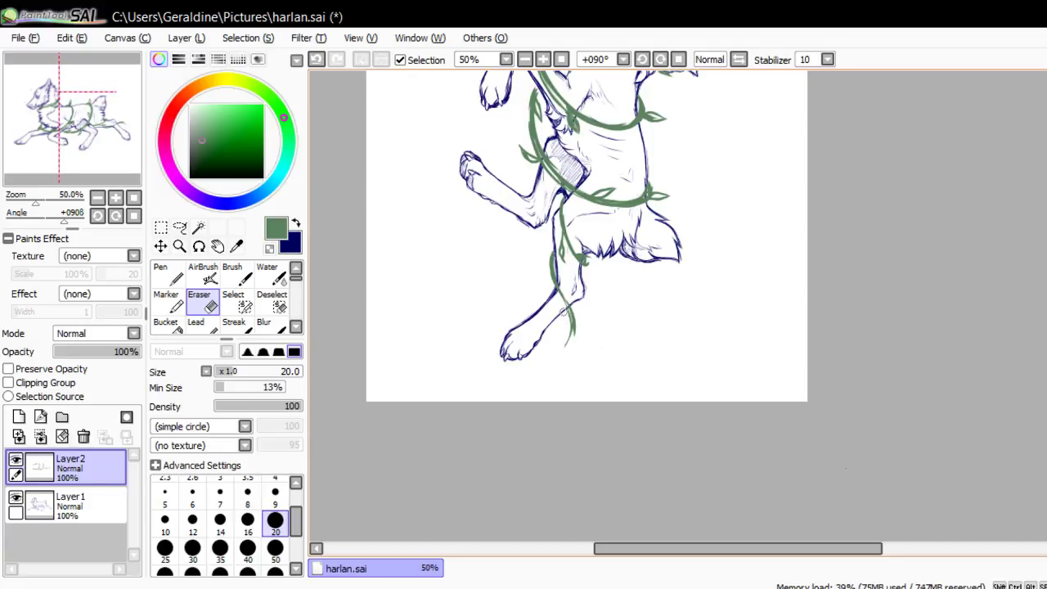
Undo the long vine tip and redraw a thin curled tip at the trailing end with the AirBrush
key("v")
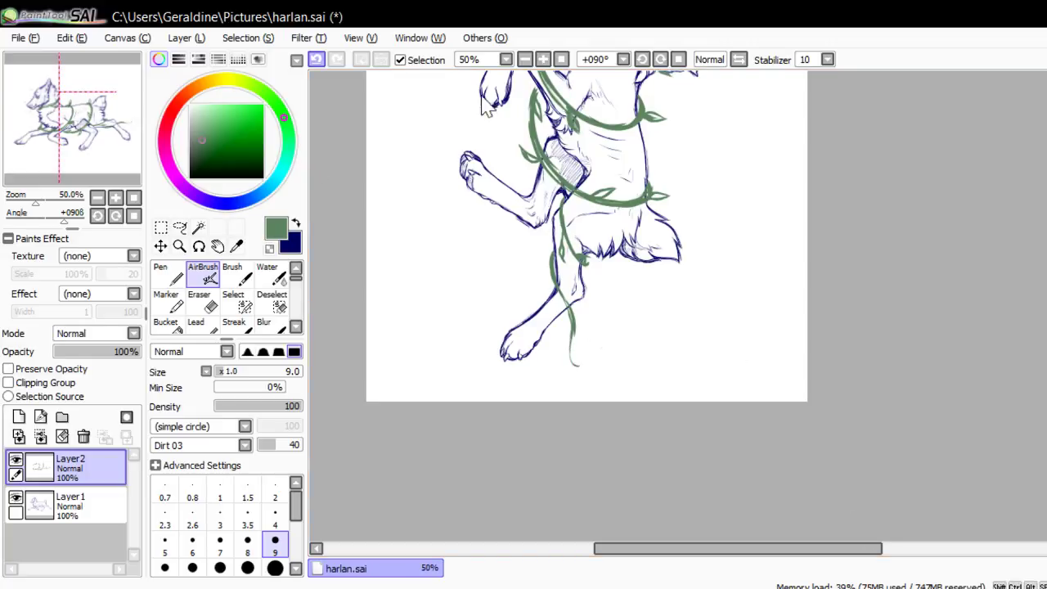
key("ctrl+z")
left_click(319, 59)
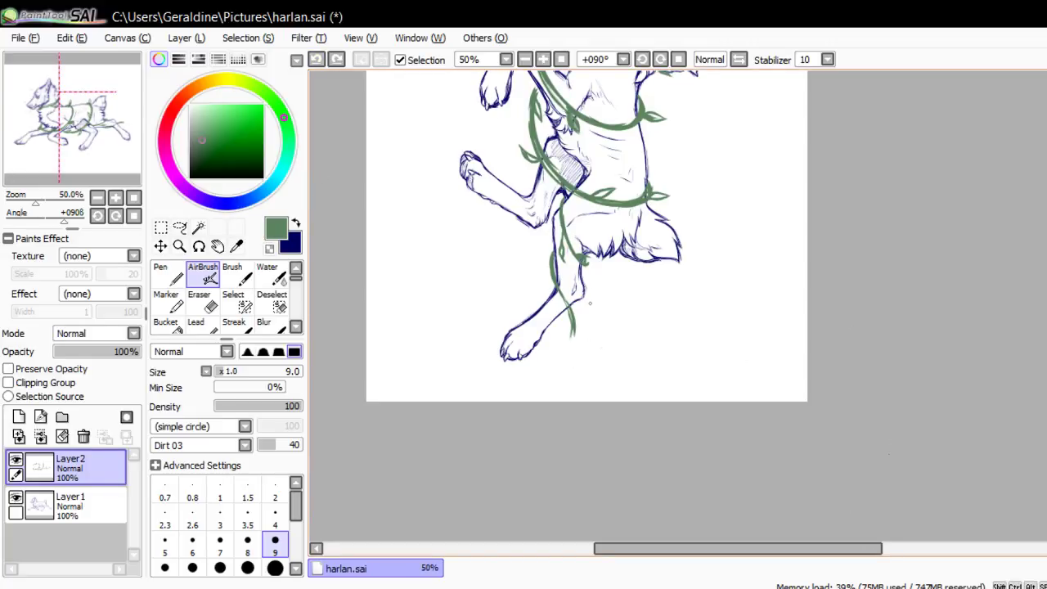
left_click_drag(573, 329, 566, 338)
left_click(135, 216)
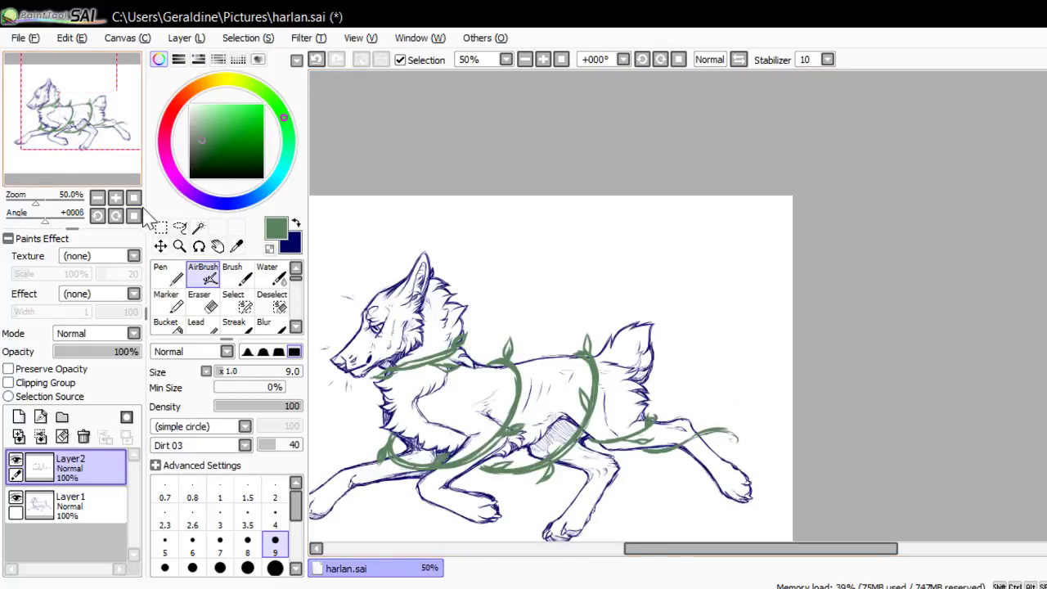
Hide the vine layer, Layer2, and make the wolf line art on Layer1 the active layer
left_click_drag(112, 148, 102, 152)
left_click(137, 200)
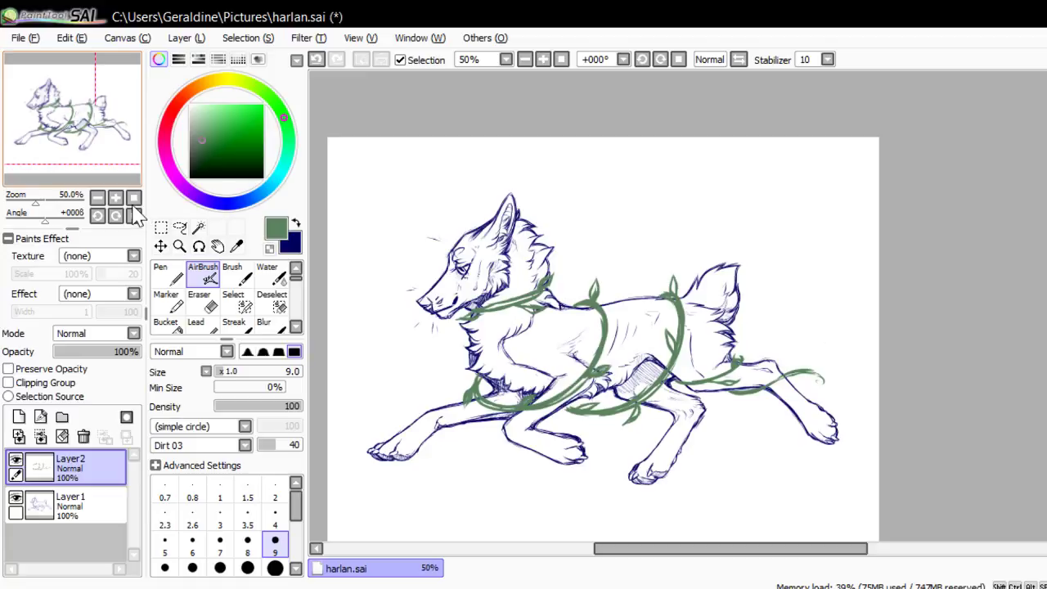
left_click_drag(122, 163, 122, 167)
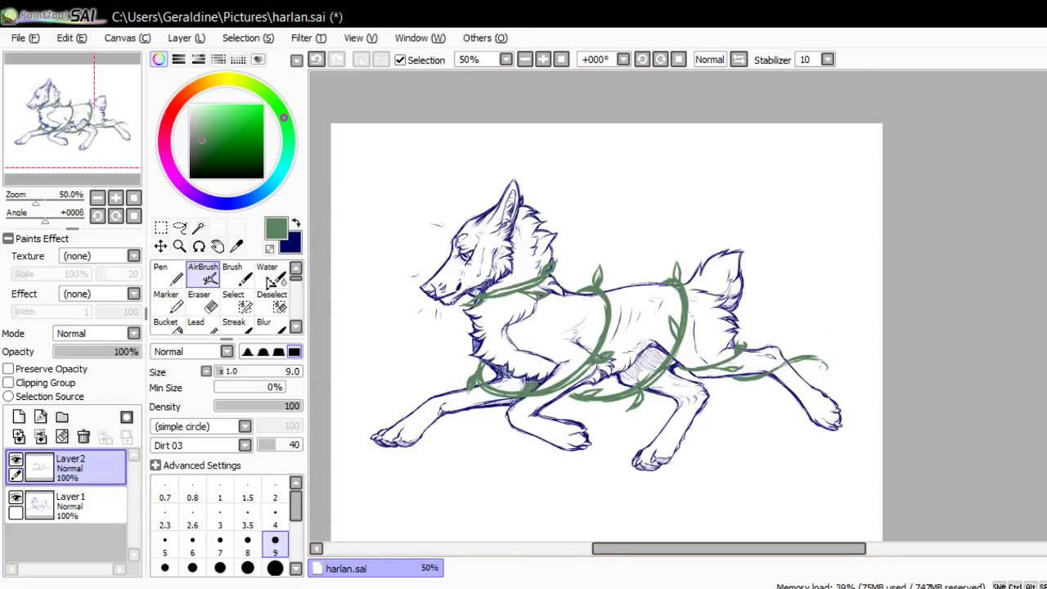
left_click(134, 198)
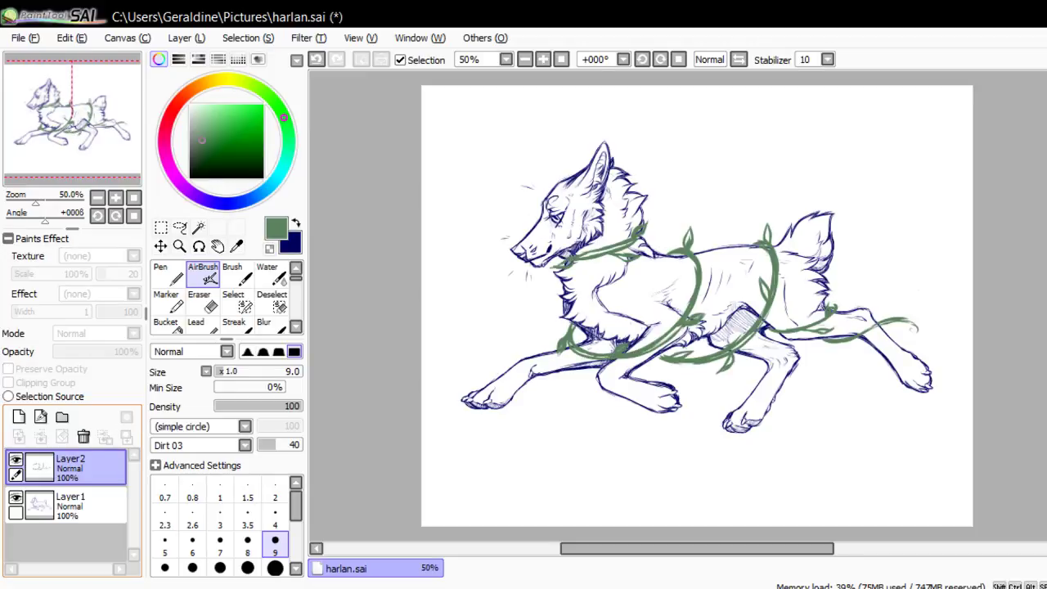
left_click(16, 460)
left_click(82, 505)
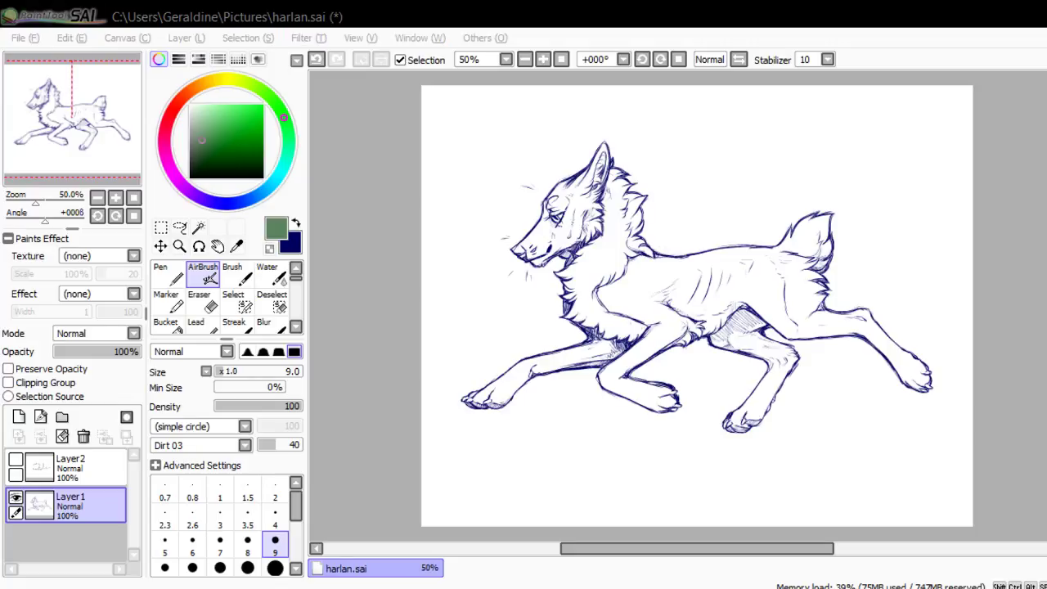
Shift the drawing colour to a greyer green and set the AirBrush size to 20
key("alt+Tab")
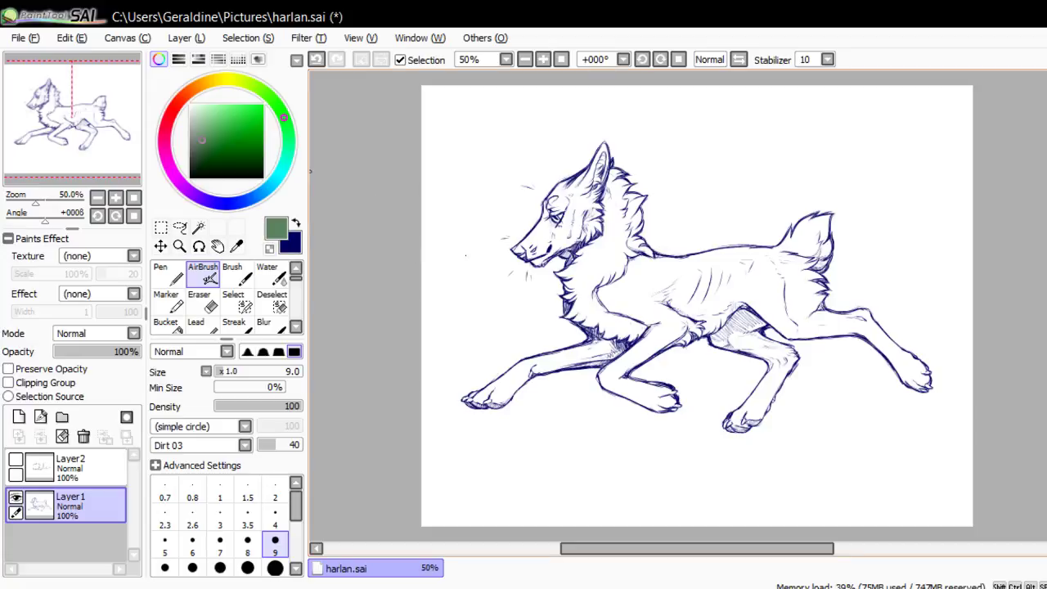
mouse_move(218, 149)
left_mouse_down()
mouse_move(219, 133)
mouse_move(197, 140)
left_mouse_up()
left_click(116, 198)
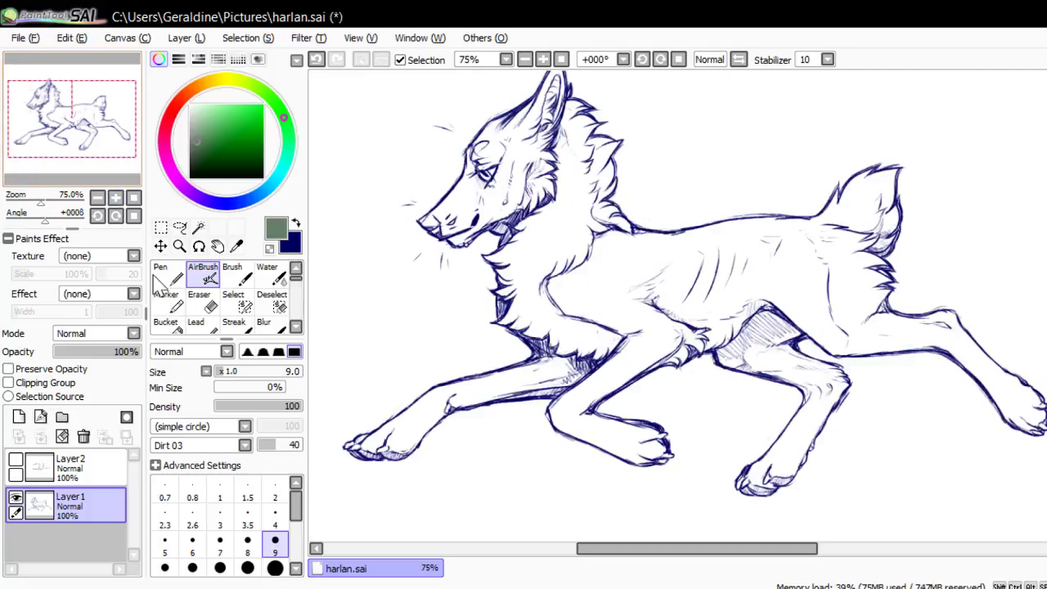
left_click_drag(100, 175, 100, 169)
key("ctrl+plus")
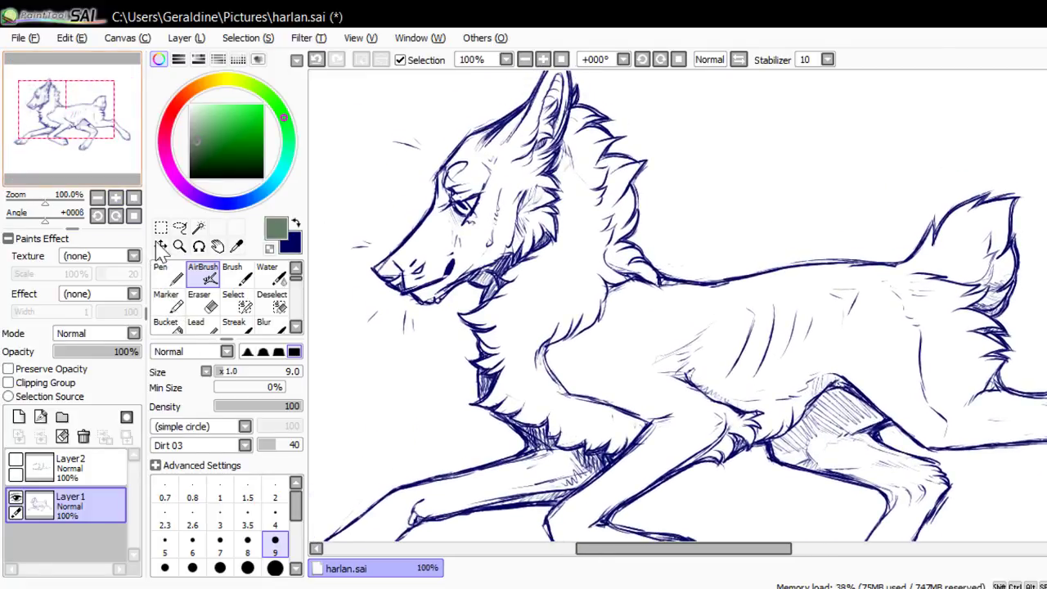
left_click(275, 567)
Undo a test stroke on the jaw, then add a new layer and place it beneath Layer1
left_click_drag(472, 269, 480, 275)
key("ctrl+z")
left_click(19, 416)
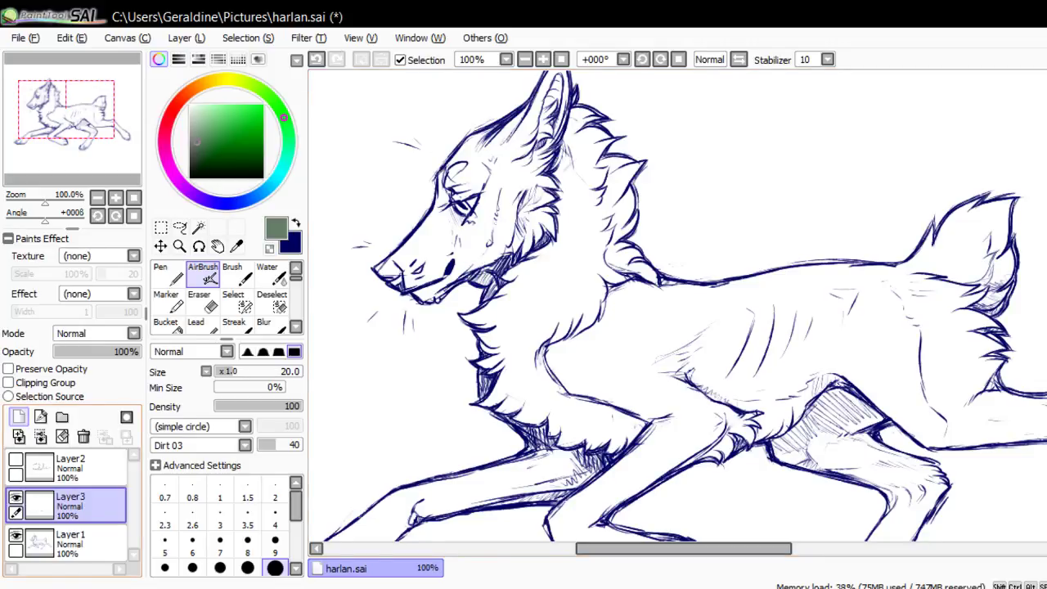
left_click_drag(90, 505, 88, 557)
Paint grey-green along the wolf's lower jaw, muzzle and forehead on Layer3 with the AirBrush at sizes 20 and 9
mouse_move(467, 268)
left_mouse_down()
mouse_move(494, 278)
mouse_move(450, 273)
mouse_move(424, 291)
mouse_move(412, 284)
mouse_move(417, 270)
mouse_move(406, 279)
mouse_move(388, 270)
left_mouse_up()
left_click(274, 541)
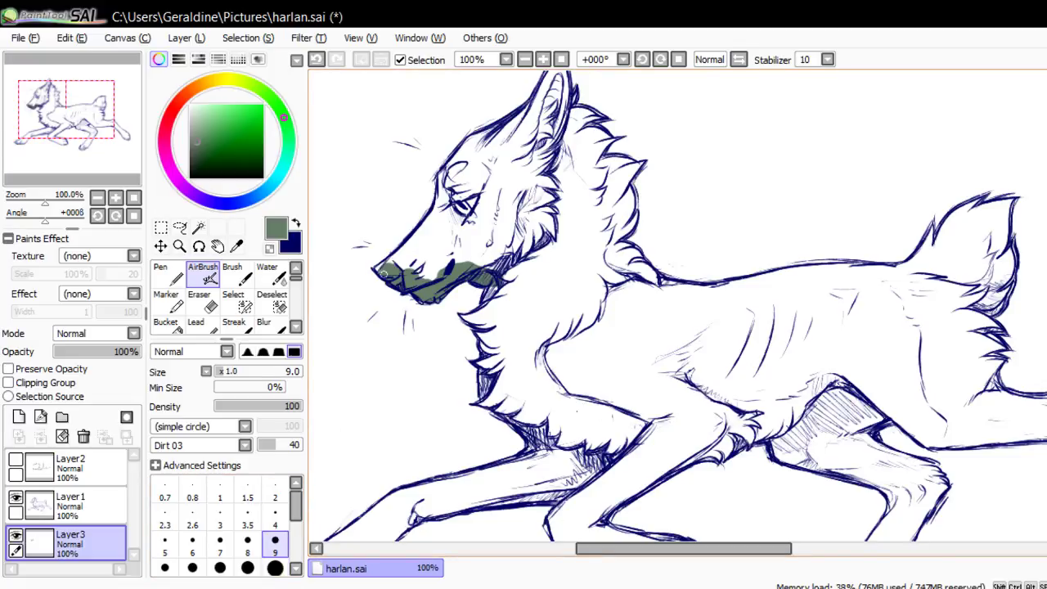
mouse_move(377, 270)
left_mouse_down()
mouse_move(397, 253)
mouse_move(393, 265)
mouse_move(438, 206)
mouse_move(441, 175)
mouse_move(466, 141)
mouse_move(521, 112)
left_mouse_up()
Paint grey-green shading along the ear's edge, the back of the neck fur and the shoulders at size 9
left_click_drag(66, 109, 73, 106)
left_click_drag(163, 223, 177, 211)
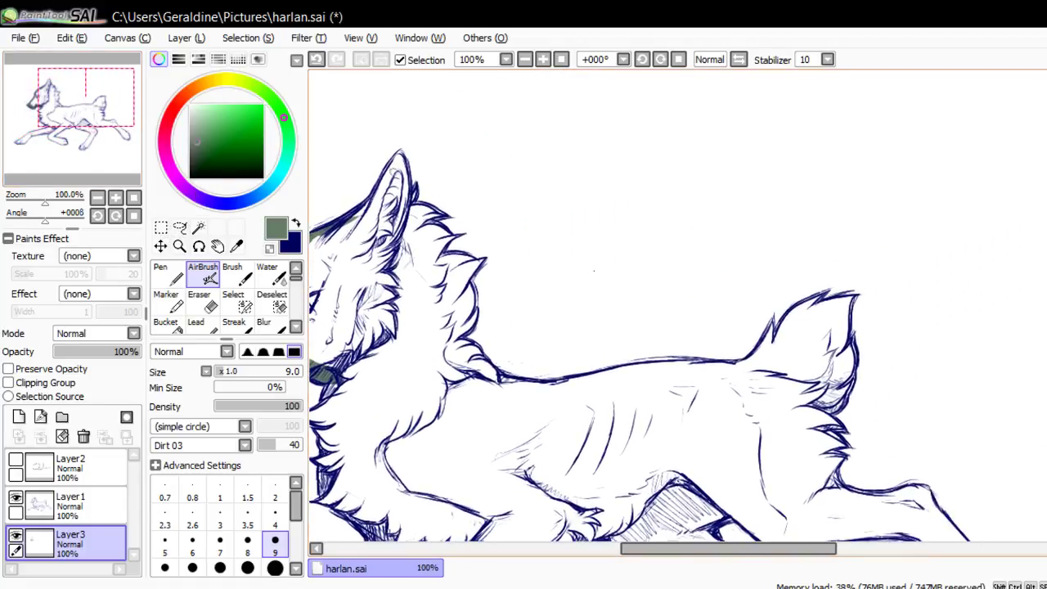
mouse_move(332, 222)
left_mouse_down()
mouse_move(368, 207)
mouse_move(401, 154)
mouse_move(406, 198)
mouse_move(398, 166)
mouse_move(415, 190)
mouse_move(409, 210)
mouse_move(438, 212)
mouse_move(423, 222)
mouse_move(419, 214)
mouse_move(455, 236)
mouse_move(439, 260)
mouse_move(478, 264)
mouse_move(468, 311)
mouse_move(465, 288)
mouse_move(472, 319)
mouse_move(455, 343)
mouse_move(474, 349)
left_mouse_up()
mouse_move(479, 360)
left_mouse_down()
mouse_move(494, 378)
mouse_move(556, 387)
left_mouse_up()
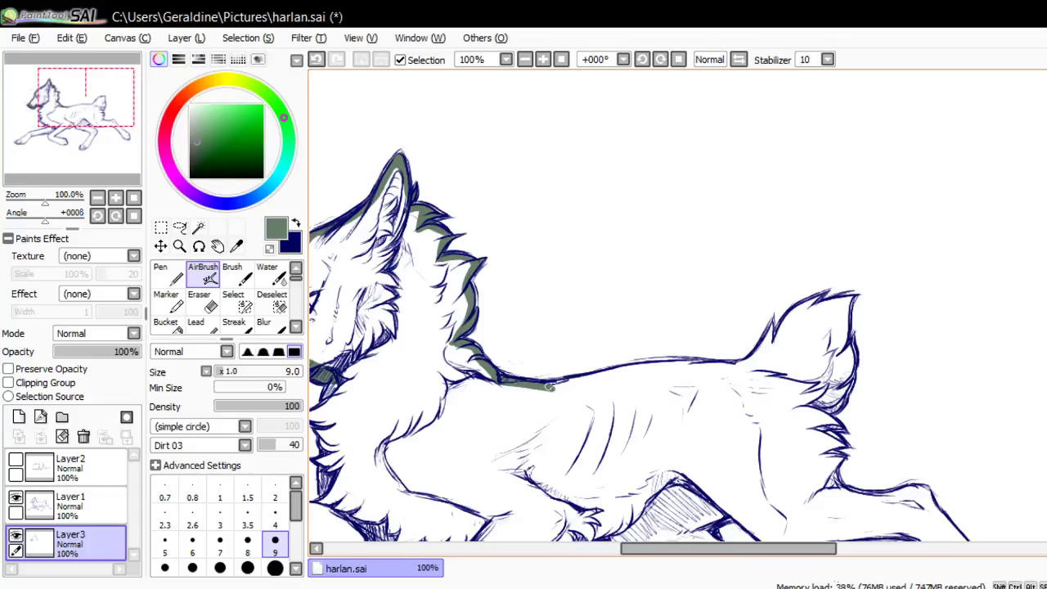
Paint a grey-green band along the back and fill the tail at size 20, finishing the tail's edges at size 9
left_click(275, 568)
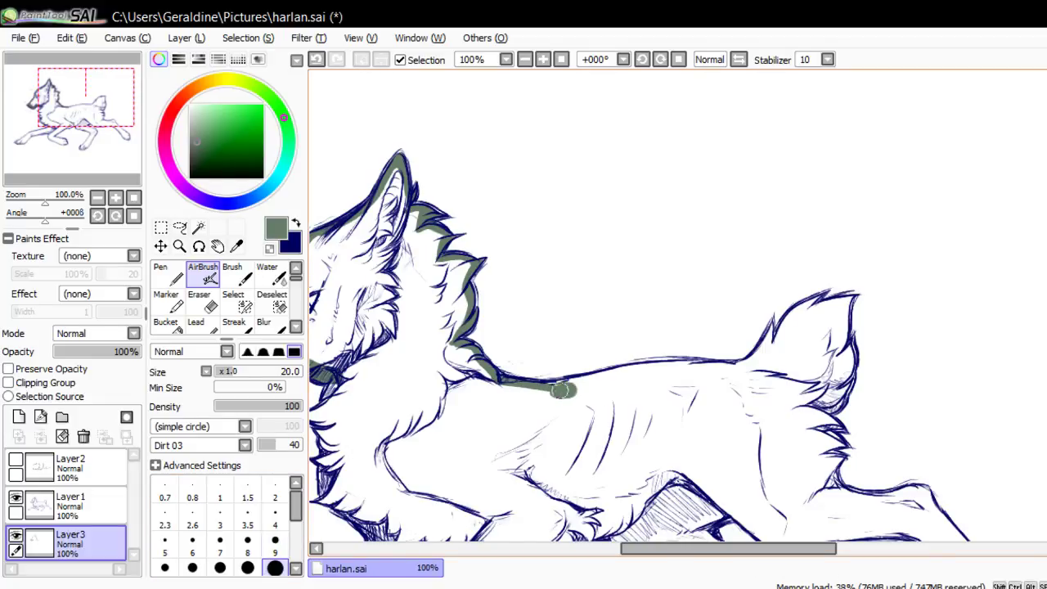
mouse_move(563, 390)
left_mouse_down()
mouse_move(663, 367)
mouse_move(638, 372)
mouse_move(761, 369)
left_mouse_up()
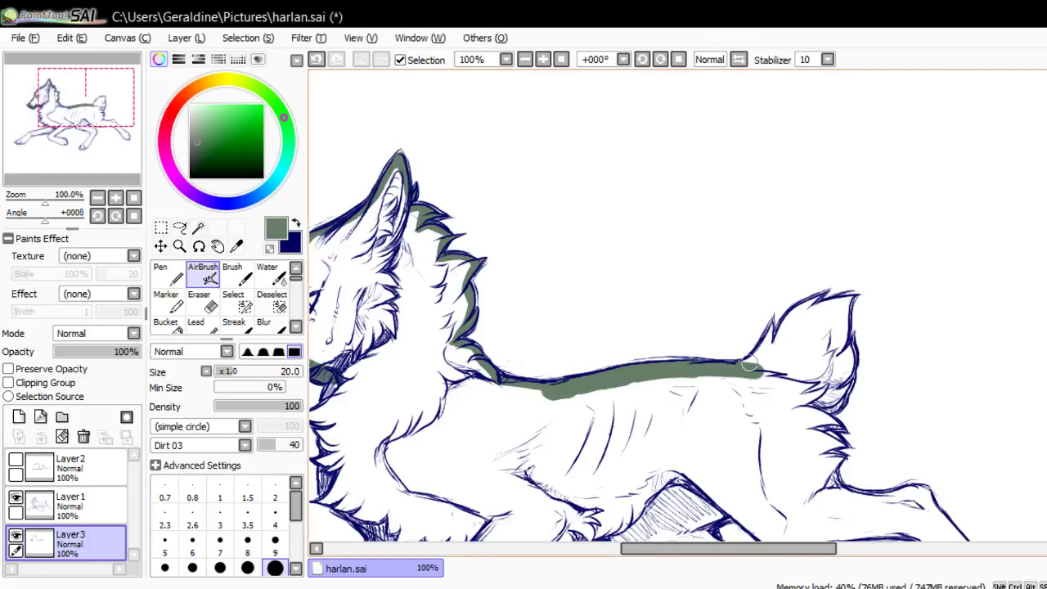
mouse_move(750, 362)
left_mouse_down()
mouse_move(787, 362)
mouse_move(802, 398)
mouse_move(819, 408)
mouse_move(836, 395)
mouse_move(833, 405)
mouse_move(845, 366)
mouse_move(839, 333)
mouse_move(845, 364)
mouse_move(841, 338)
mouse_move(829, 382)
mouse_move(831, 330)
mouse_move(783, 341)
mouse_move(794, 321)
mouse_move(781, 337)
mouse_move(817, 309)
mouse_move(799, 329)
mouse_move(830, 315)
mouse_move(838, 333)
mouse_move(813, 319)
left_mouse_up()
left_click(274, 540)
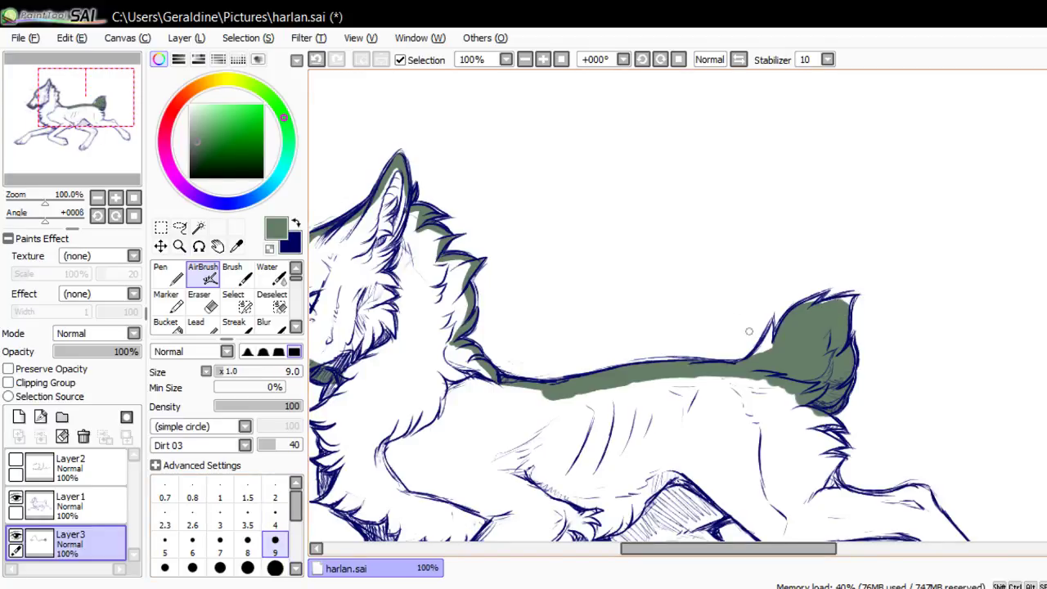
mouse_move(755, 356)
left_mouse_down()
mouse_move(772, 328)
mouse_move(767, 349)
mouse_move(774, 338)
left_mouse_up()
left_click_drag(804, 306, 812, 301)
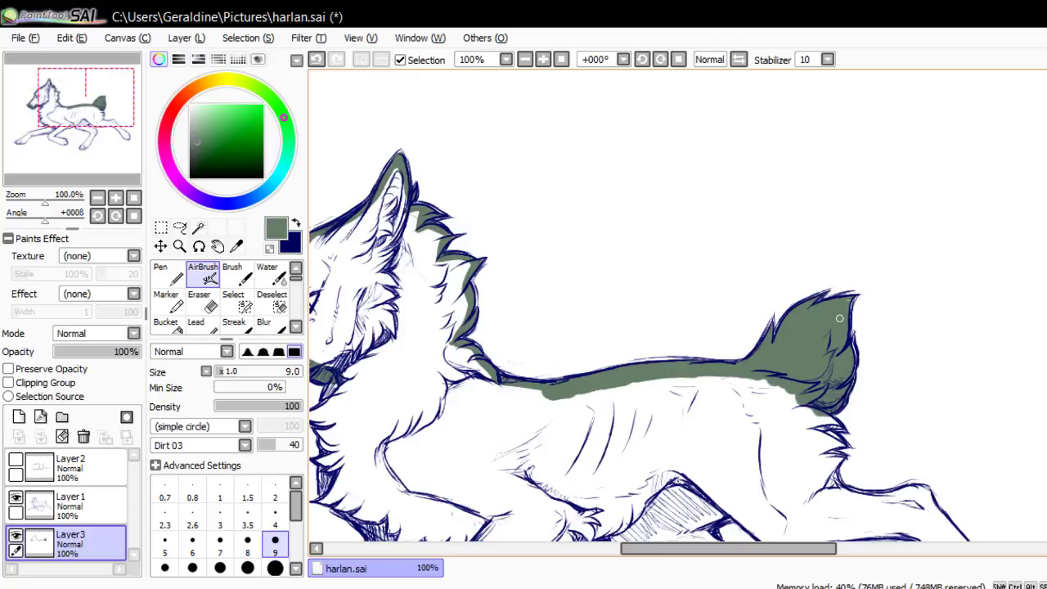
Paint grey-green shading down the throat and the front edge of the chest fur
left_click_drag(67, 175, 57, 195)
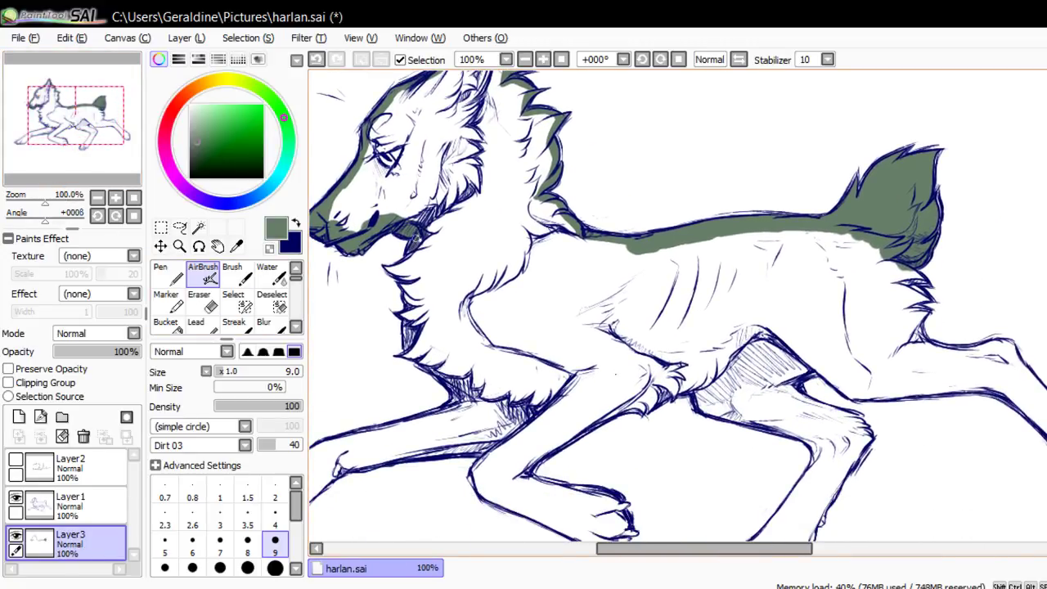
left_click_drag(415, 233, 409, 256)
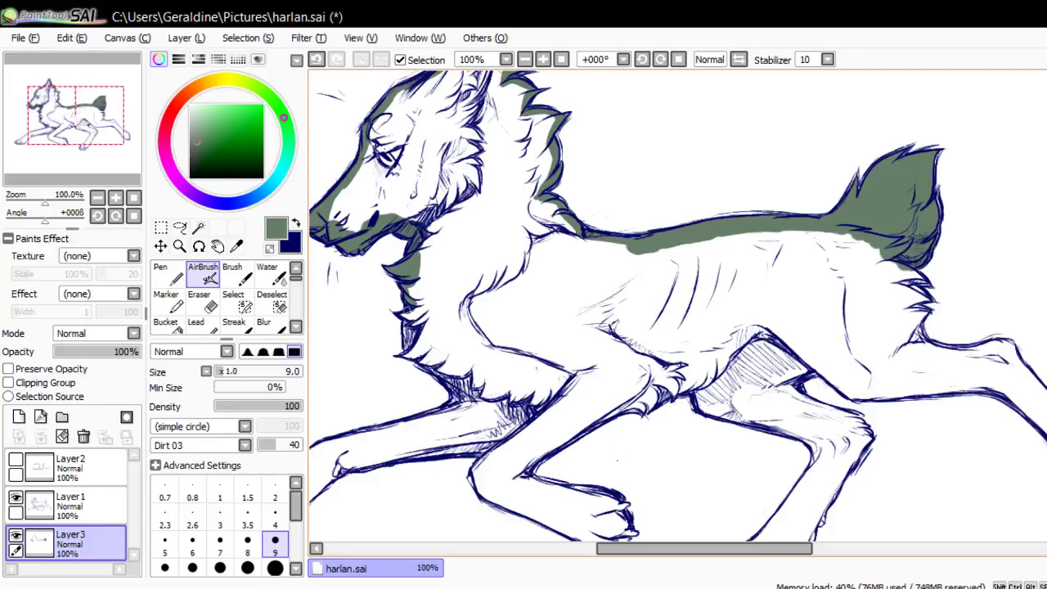
mouse_move(409, 317)
left_mouse_down()
mouse_move(413, 307)
mouse_move(414, 355)
mouse_move(452, 382)
mouse_move(454, 400)
left_mouse_up()
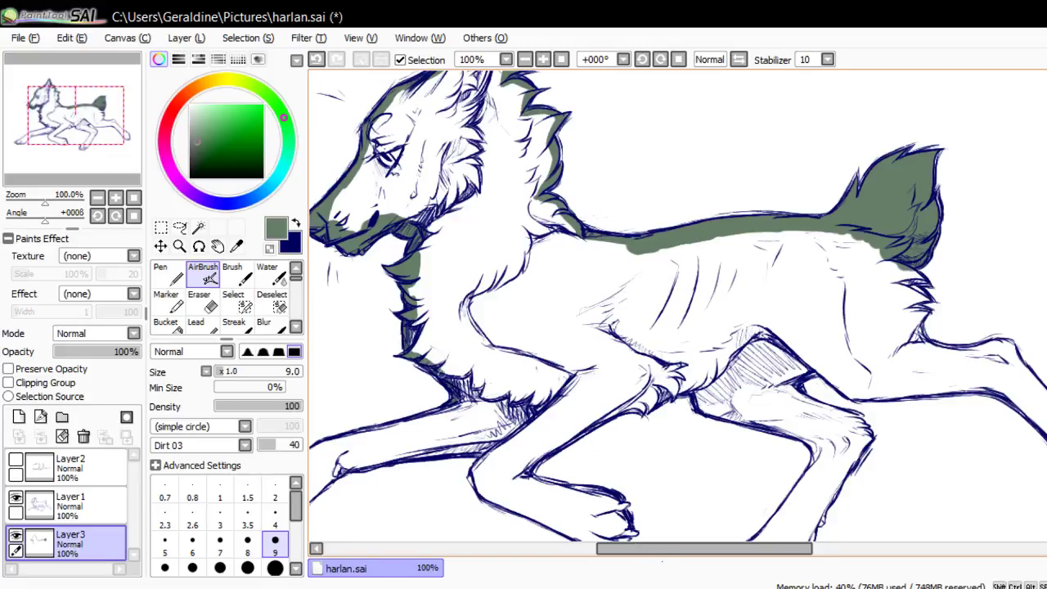
Paint grey-green shading along both edges and the paw of the outstretched front leg
mouse_move(72, 114)
left_mouse_down()
mouse_move(54, 117)
mouse_move(56, 128)
left_mouse_up()
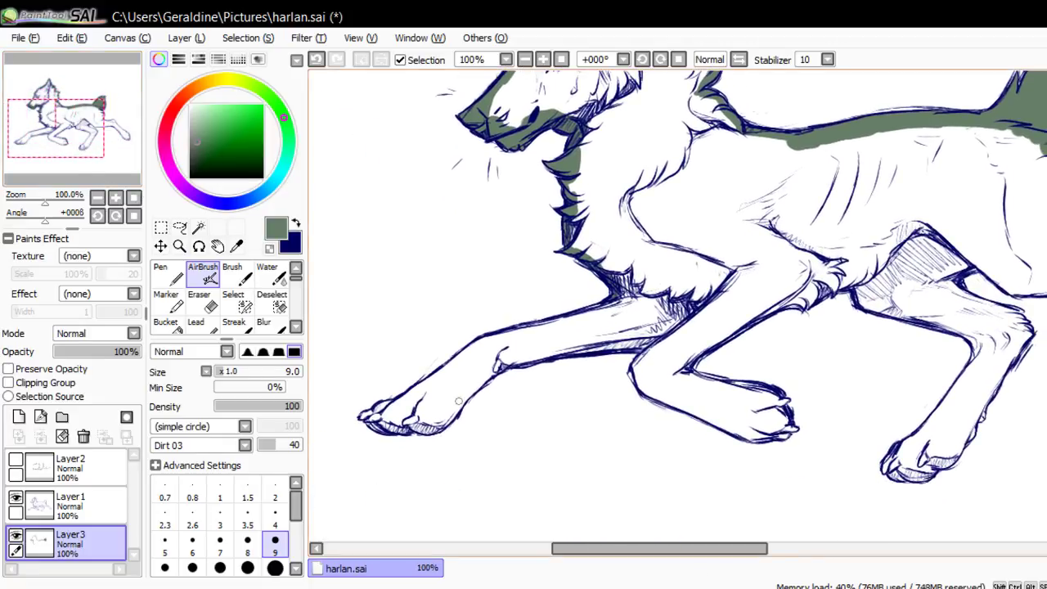
mouse_move(413, 425)
left_mouse_down()
mouse_move(492, 366)
mouse_move(474, 387)
mouse_move(513, 360)
mouse_move(646, 343)
left_mouse_up()
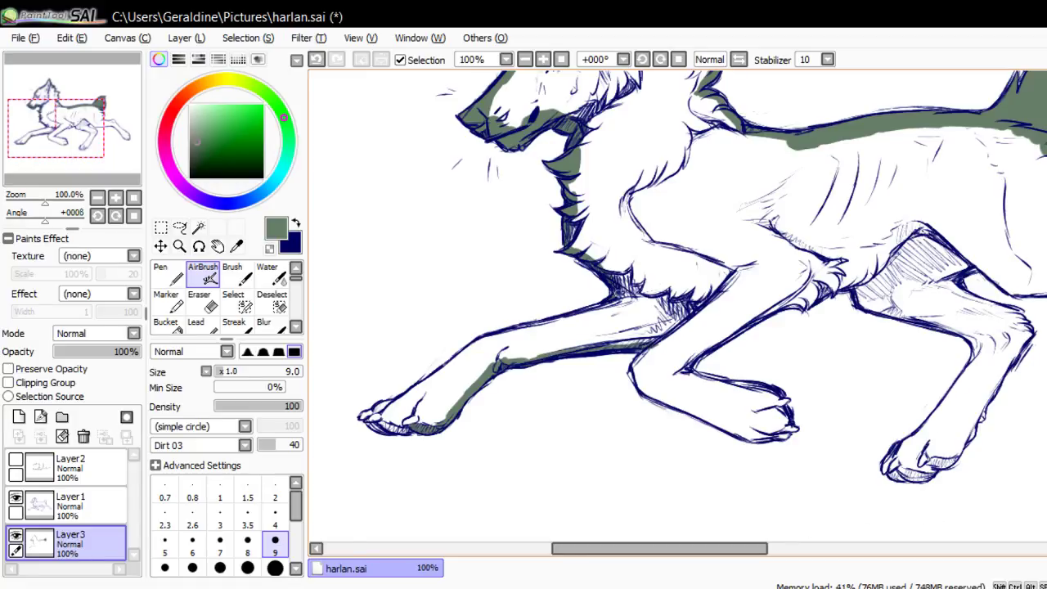
mouse_move(618, 293)
left_mouse_down()
mouse_move(550, 325)
mouse_move(608, 301)
mouse_move(594, 306)
left_mouse_up()
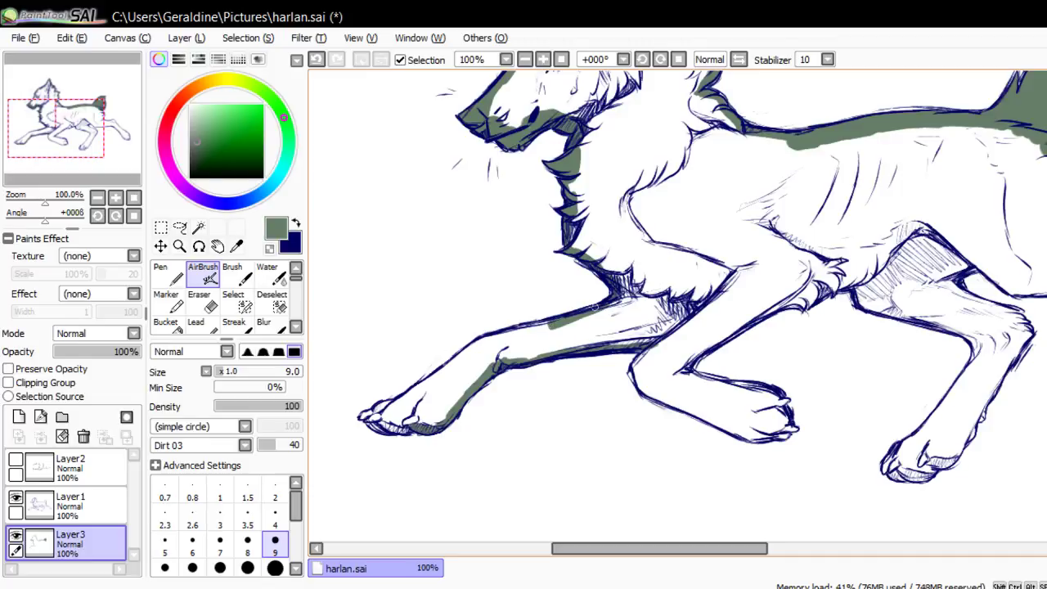
left_click_drag(488, 342, 550, 324)
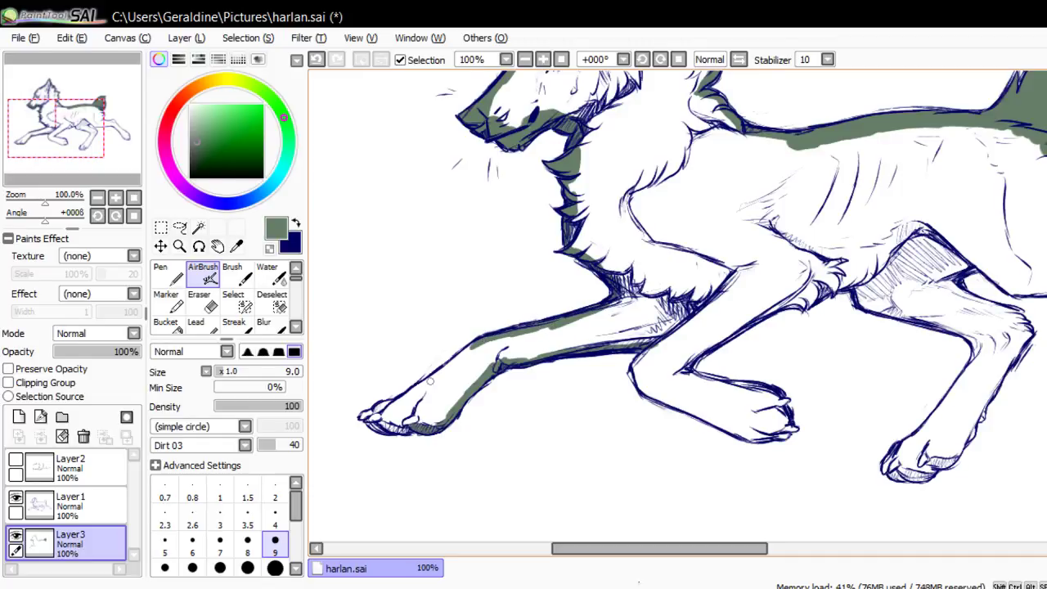
left_click_drag(383, 407, 387, 404)
mouse_move(371, 418)
left_mouse_down()
mouse_move(387, 430)
mouse_move(385, 419)
mouse_move(412, 427)
mouse_move(394, 432)
mouse_move(384, 412)
mouse_move(397, 417)
mouse_move(396, 404)
mouse_move(526, 314)
left_mouse_up()
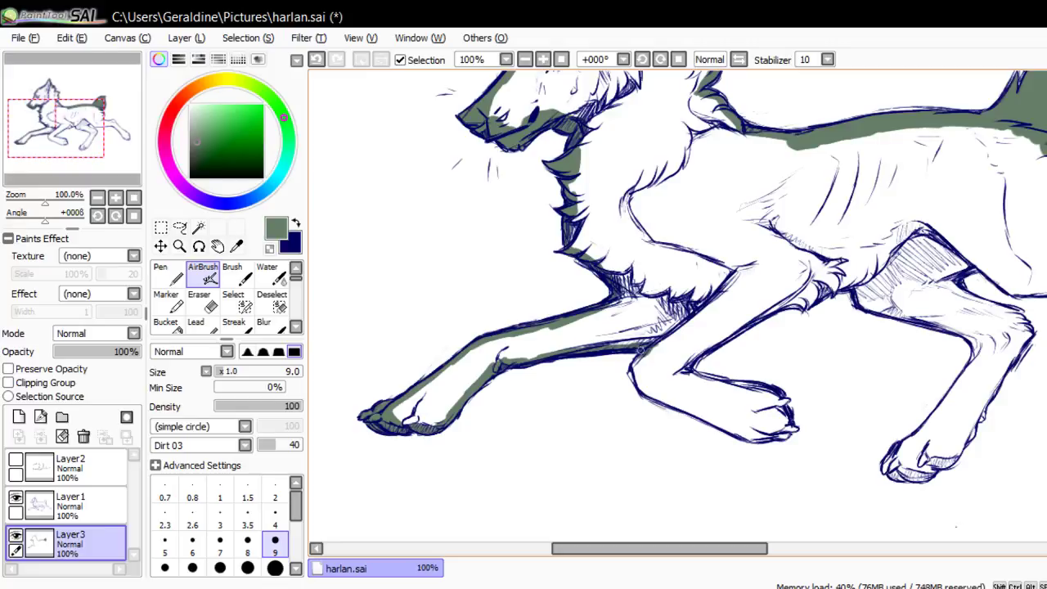
Paint grey-green shading around the bent front leg, its paw and the elbow fur, using a rotated view
mouse_move(642, 350)
left_mouse_down()
mouse_move(653, 394)
mouse_move(642, 389)
mouse_move(680, 400)
left_mouse_up()
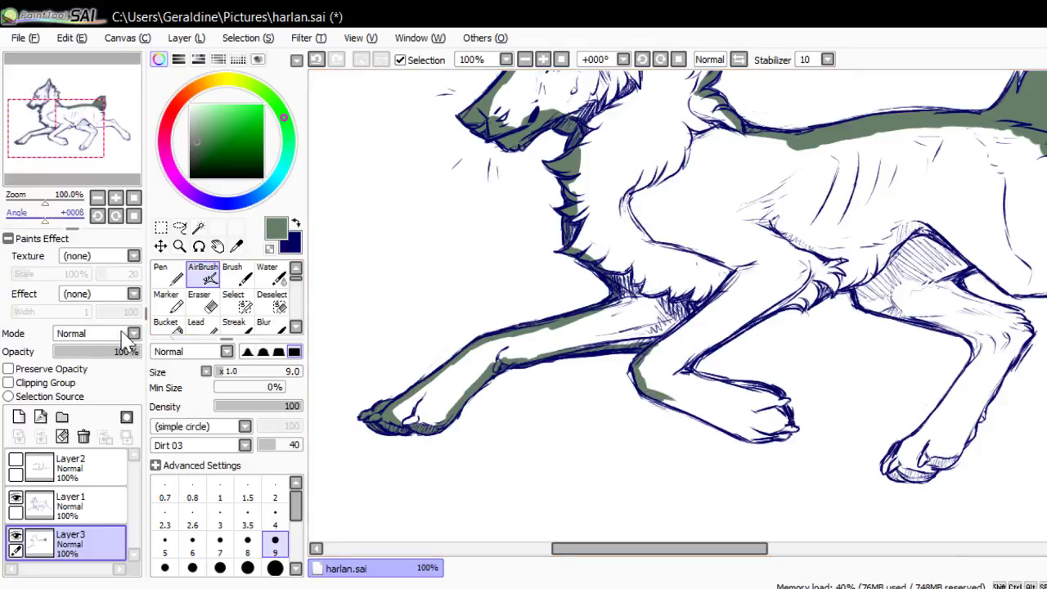
left_click(116, 216)
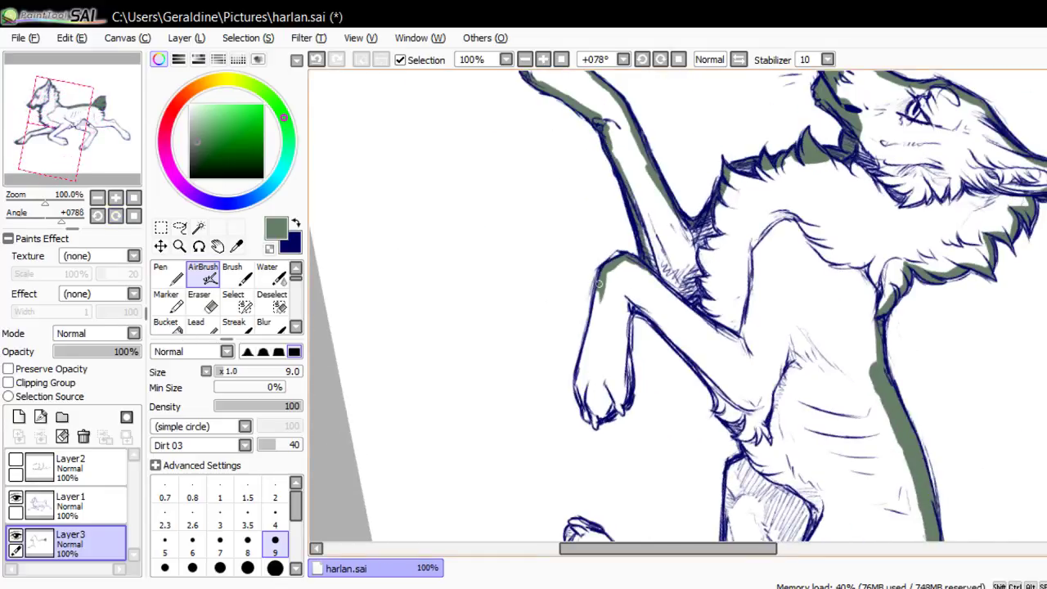
mouse_move(599, 284)
left_mouse_down()
mouse_move(579, 401)
mouse_move(578, 373)
left_mouse_up()
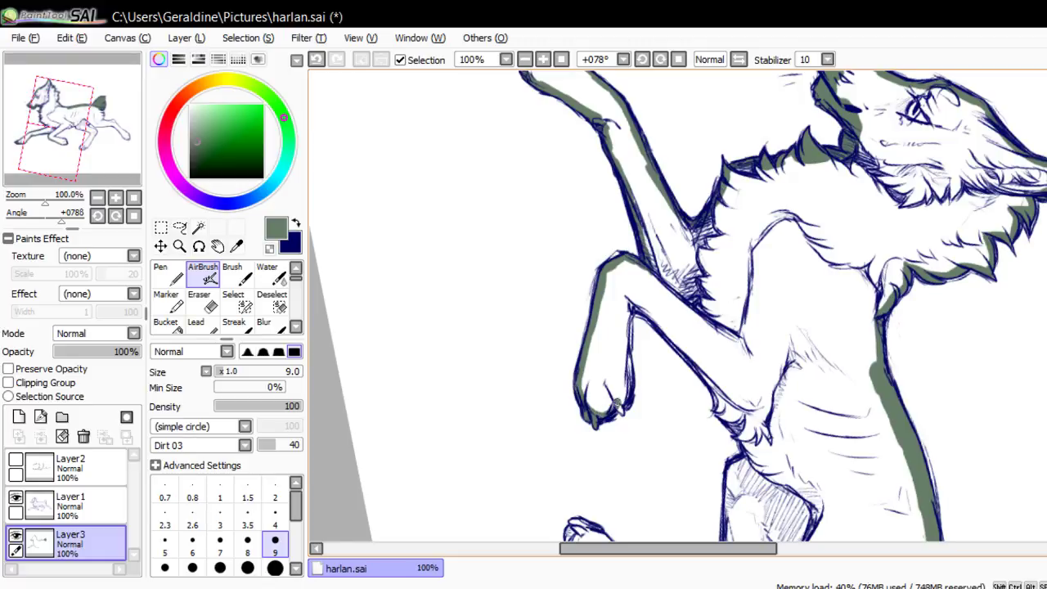
mouse_move(618, 401)
left_mouse_down()
mouse_move(623, 410)
mouse_move(630, 397)
mouse_move(629, 323)
left_mouse_up()
left_click_drag(626, 378, 629, 398)
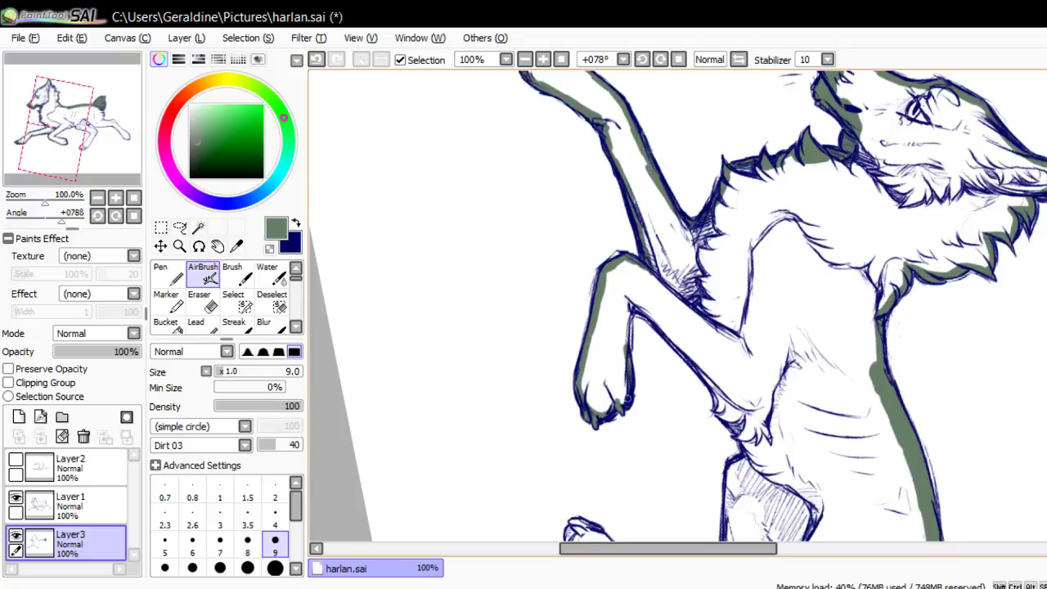
mouse_move(624, 349)
left_mouse_down()
mouse_move(664, 328)
mouse_move(656, 302)
mouse_move(668, 336)
mouse_move(656, 321)
mouse_move(721, 389)
mouse_move(696, 367)
mouse_move(716, 386)
mouse_move(723, 351)
mouse_move(710, 405)
mouse_move(716, 393)
mouse_move(724, 405)
mouse_move(712, 383)
mouse_move(735, 427)
left_mouse_up()
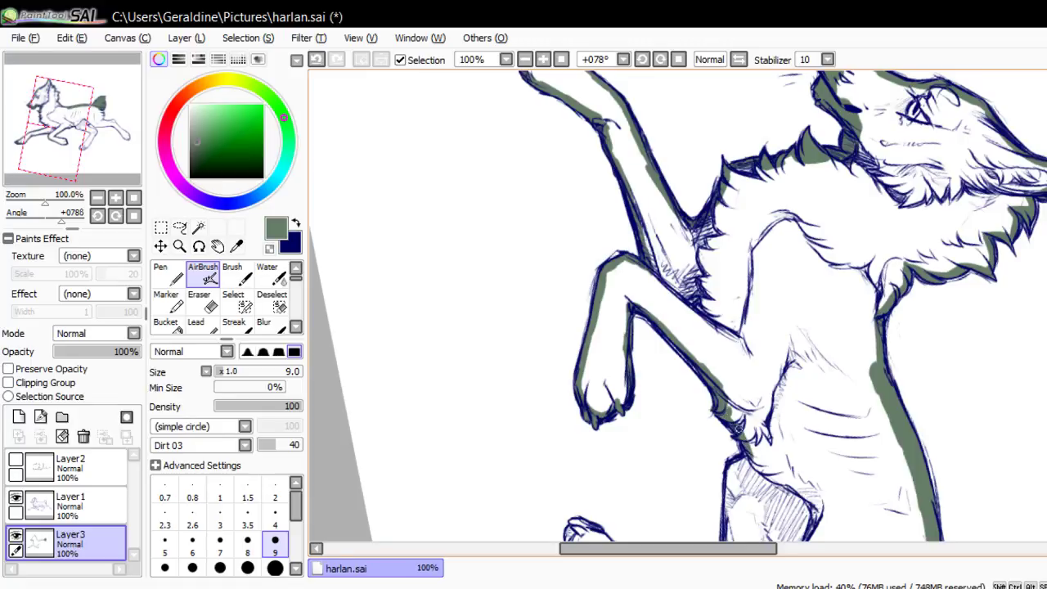
Paint grey-green shading on the elbow fur and down the front edge of the tucked hind leg to its hock
left_click_drag(716, 384, 725, 403)
left_click_drag(746, 448, 727, 499)
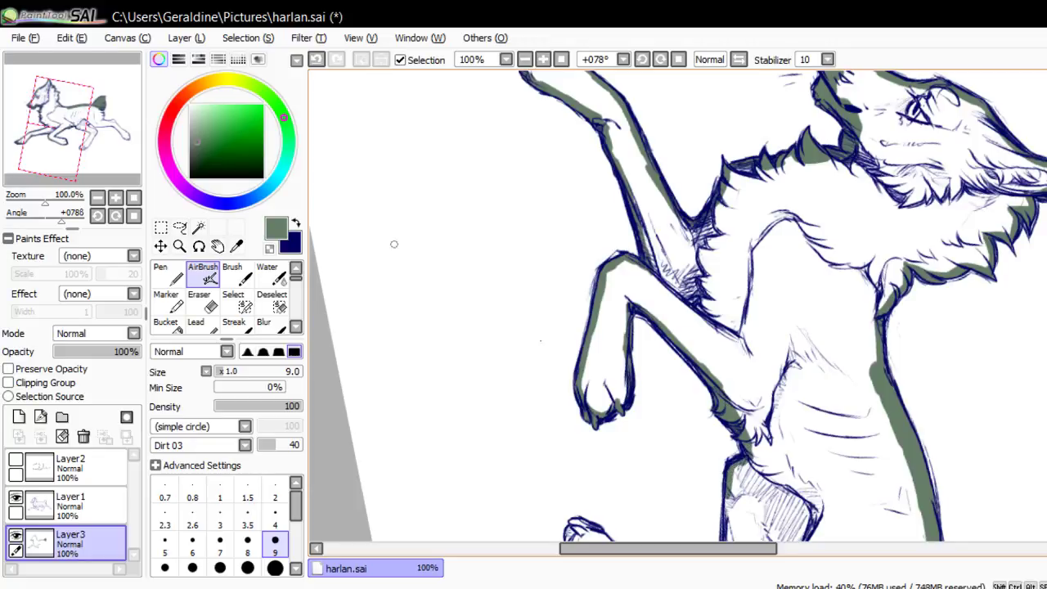
left_click_drag(84, 149, 116, 125)
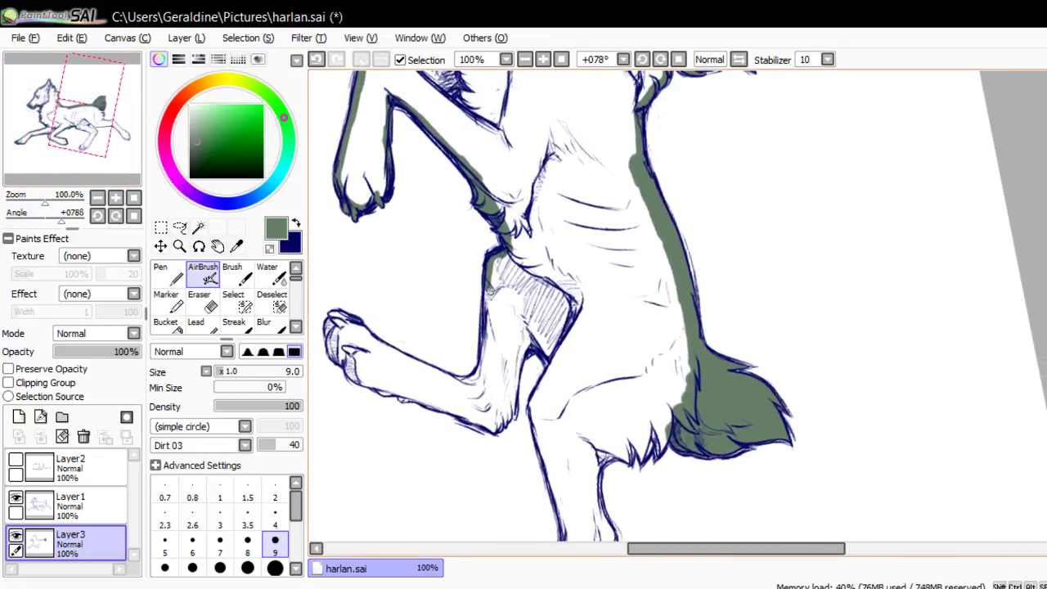
mouse_move(490, 291)
left_mouse_down()
mouse_move(487, 324)
mouse_move(486, 277)
mouse_move(480, 368)
mouse_move(483, 360)
mouse_move(460, 384)
mouse_move(447, 378)
mouse_move(473, 379)
left_mouse_up()
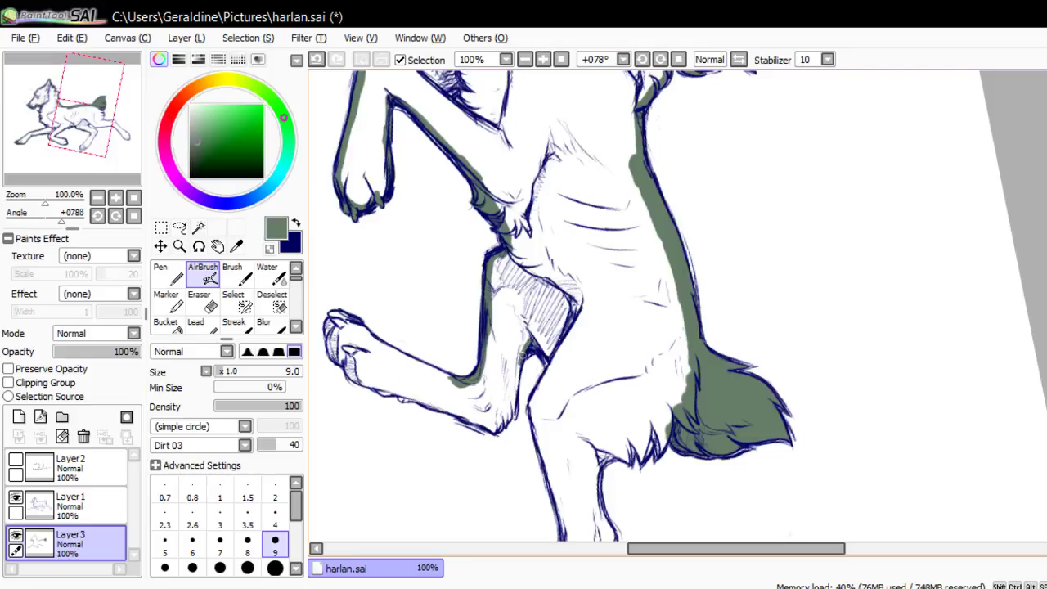
Paint grey-green shading along the lower thigh edge of the trailing hind leg and the back edge of the tucked hind leg
mouse_move(529, 350)
left_mouse_down()
mouse_move(536, 342)
mouse_move(544, 362)
left_mouse_up()
left_click_drag(531, 409, 543, 354)
left_click_drag(535, 402, 550, 481)
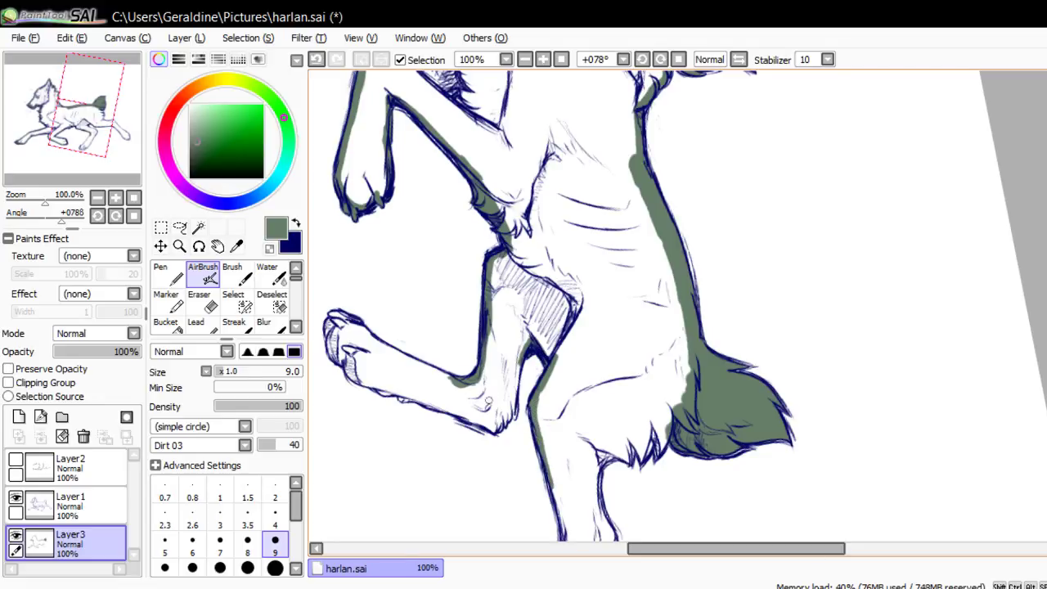
left_click_drag(494, 430, 525, 344)
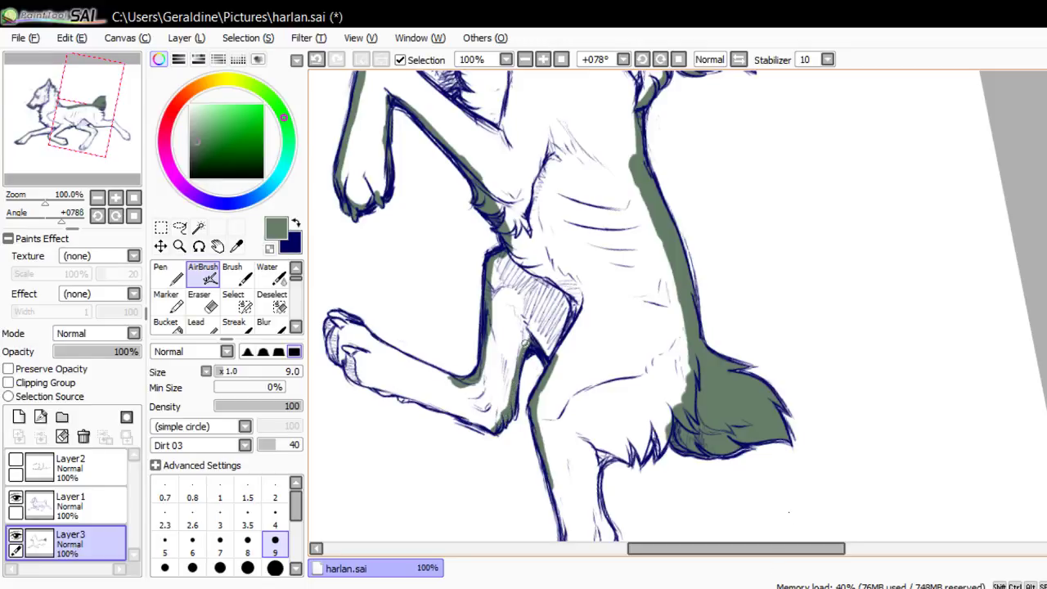
Paint grey-green shading around the tucked hind leg's paw and along both edges of its lower leg, using a rotated view
left_click(115, 216)
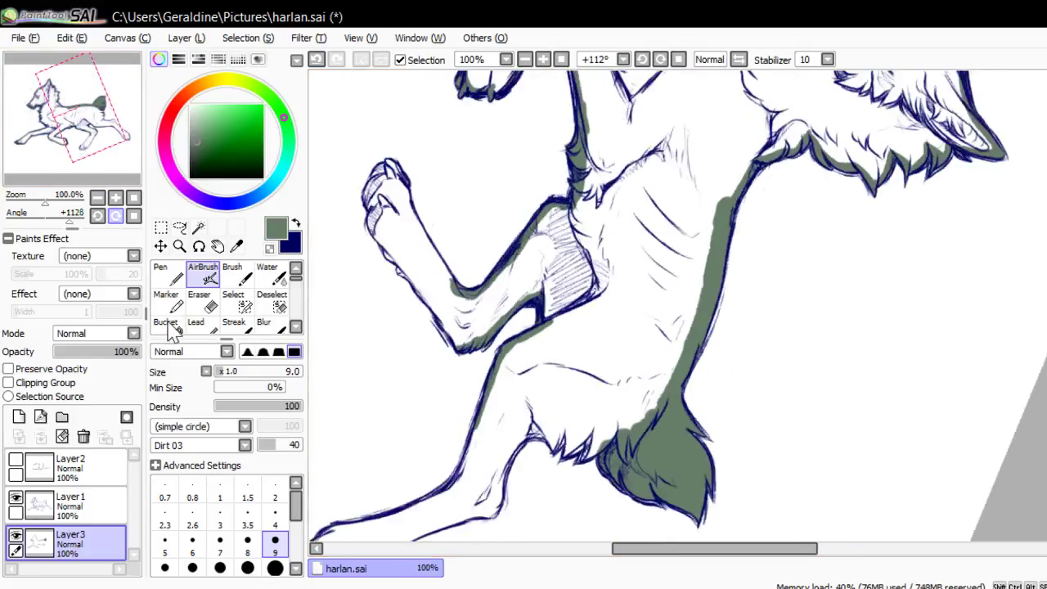
left_click_drag(137, 240, 126, 250)
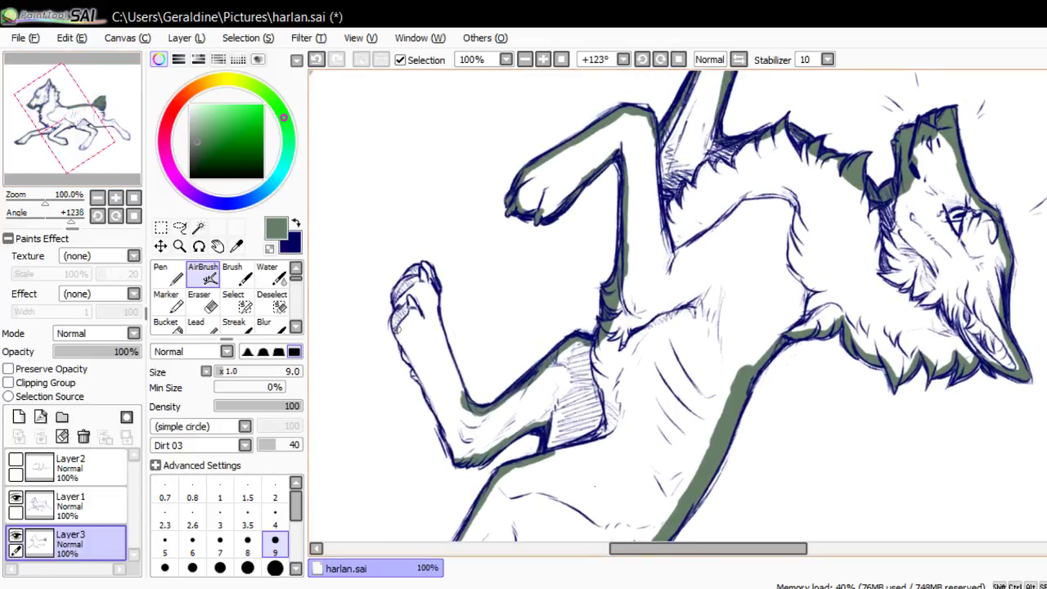
mouse_move(399, 329)
left_mouse_down()
mouse_move(395, 342)
mouse_move(396, 286)
mouse_move(412, 270)
left_mouse_up()
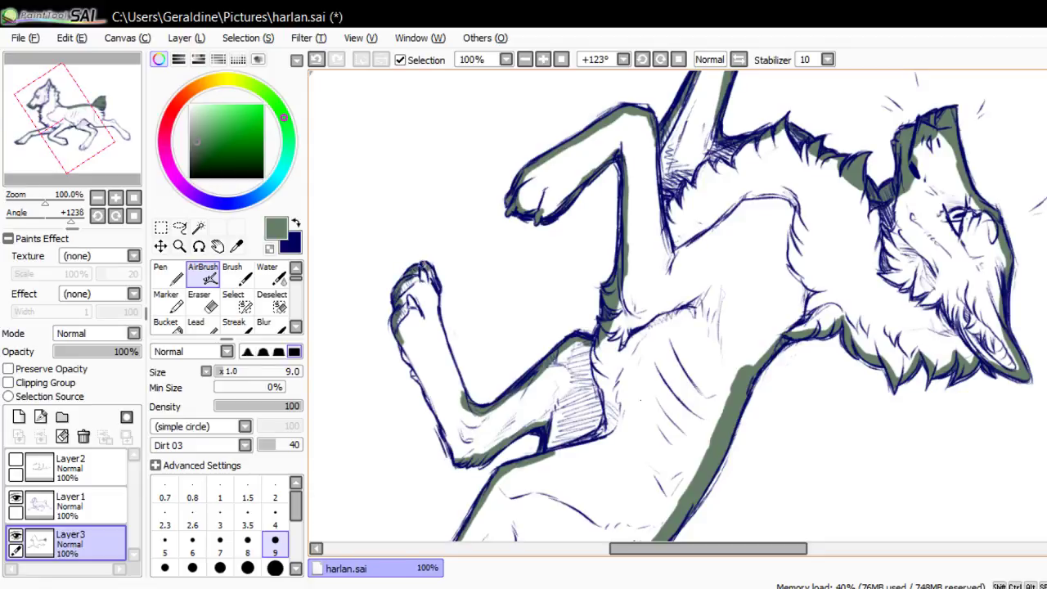
mouse_move(433, 278)
left_mouse_down()
mouse_move(435, 307)
mouse_move(433, 279)
left_mouse_up()
left_click_drag(434, 319, 463, 400)
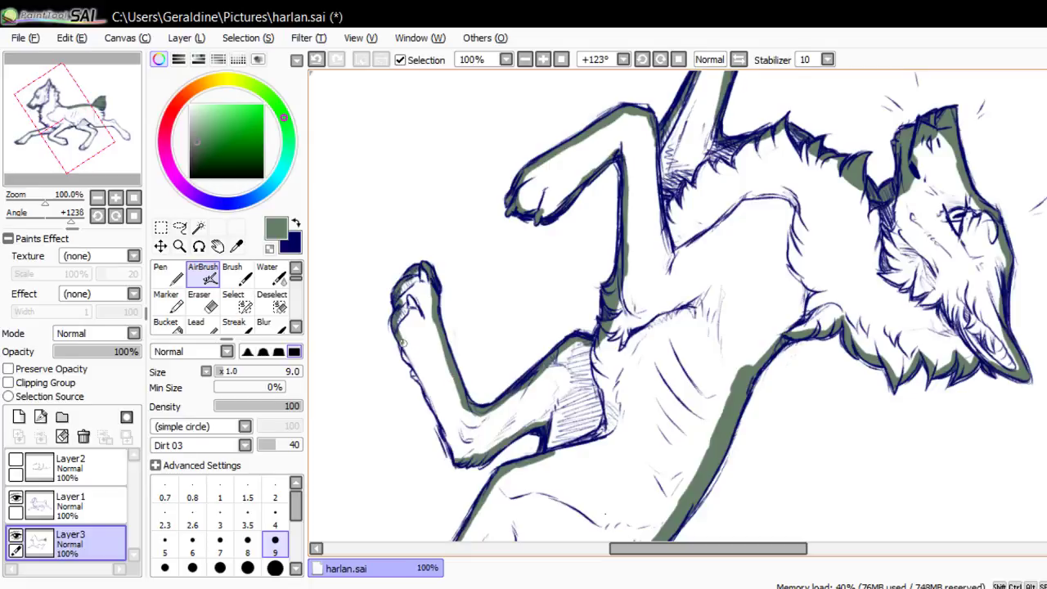
left_click_drag(403, 343, 460, 459)
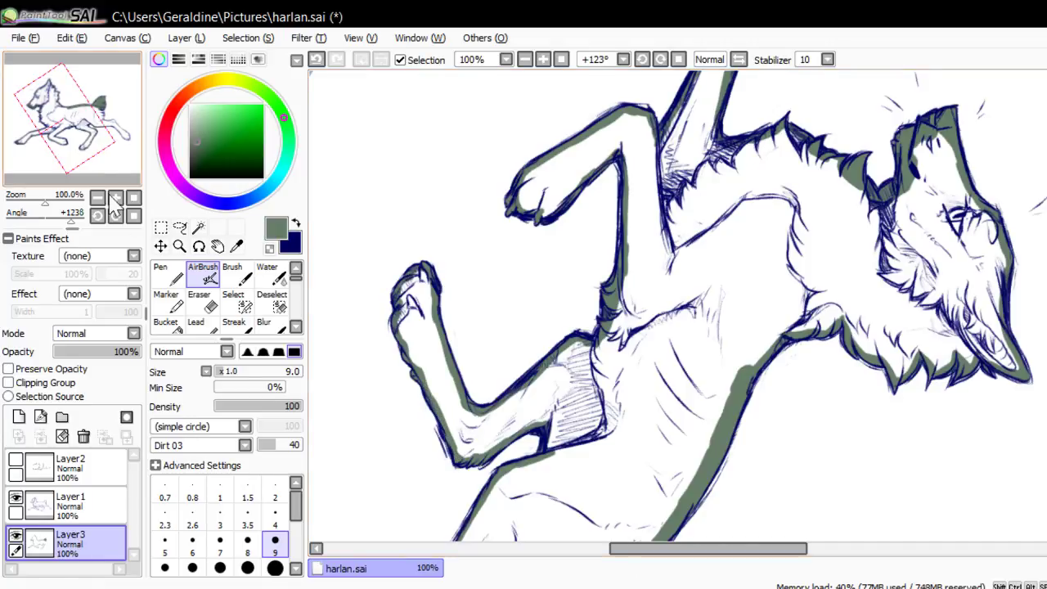
Paint grey-green shading along the rump fur, both edges of the trailing hind leg and around its paw
mouse_move(108, 183)
left_mouse_down()
mouse_move(121, 202)
mouse_move(184, 177)
left_mouse_up()
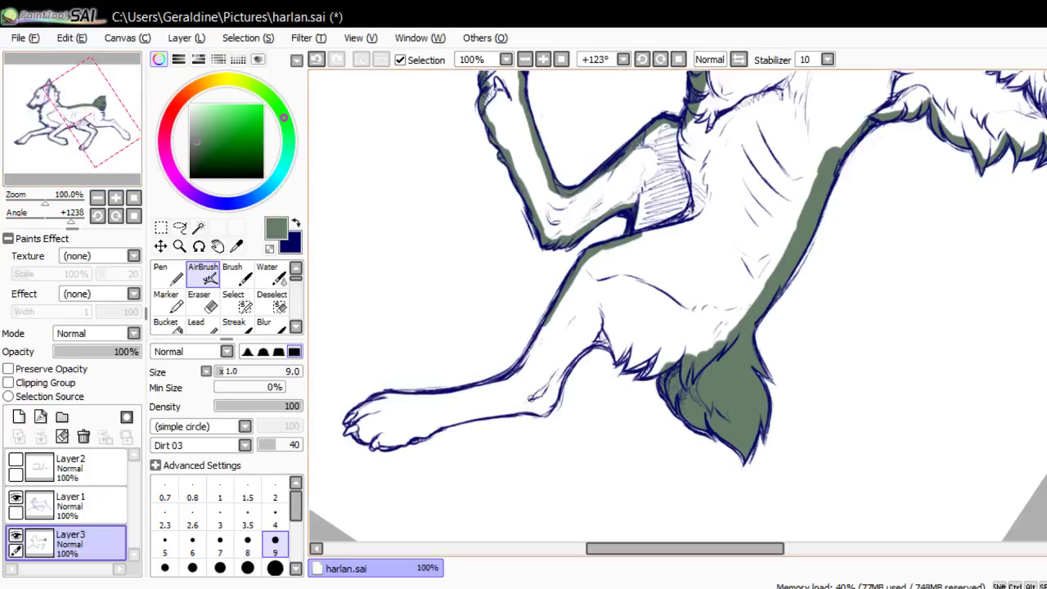
mouse_move(535, 409)
left_mouse_down()
mouse_move(563, 369)
mouse_move(555, 393)
mouse_move(575, 356)
mouse_move(561, 378)
mouse_move(609, 332)
mouse_move(592, 344)
mouse_move(631, 358)
mouse_move(627, 366)
mouse_move(650, 354)
mouse_move(634, 368)
mouse_move(653, 356)
mouse_move(678, 354)
left_mouse_up()
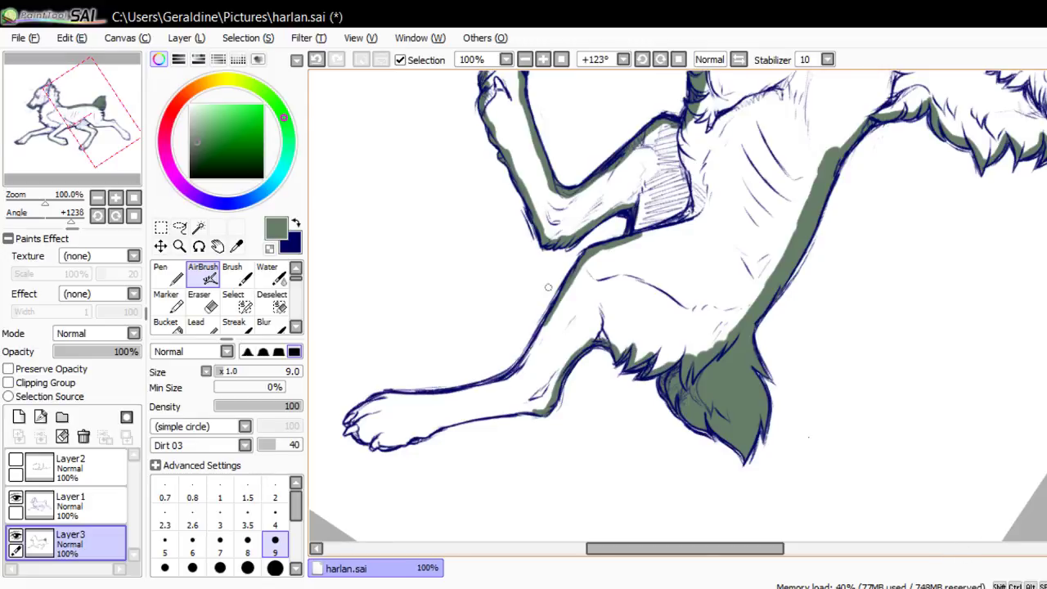
left_click_drag(354, 429, 375, 441)
mouse_move(385, 444)
left_mouse_down()
mouse_move(511, 380)
mouse_move(479, 386)
mouse_move(433, 425)
mouse_move(542, 414)
left_mouse_up()
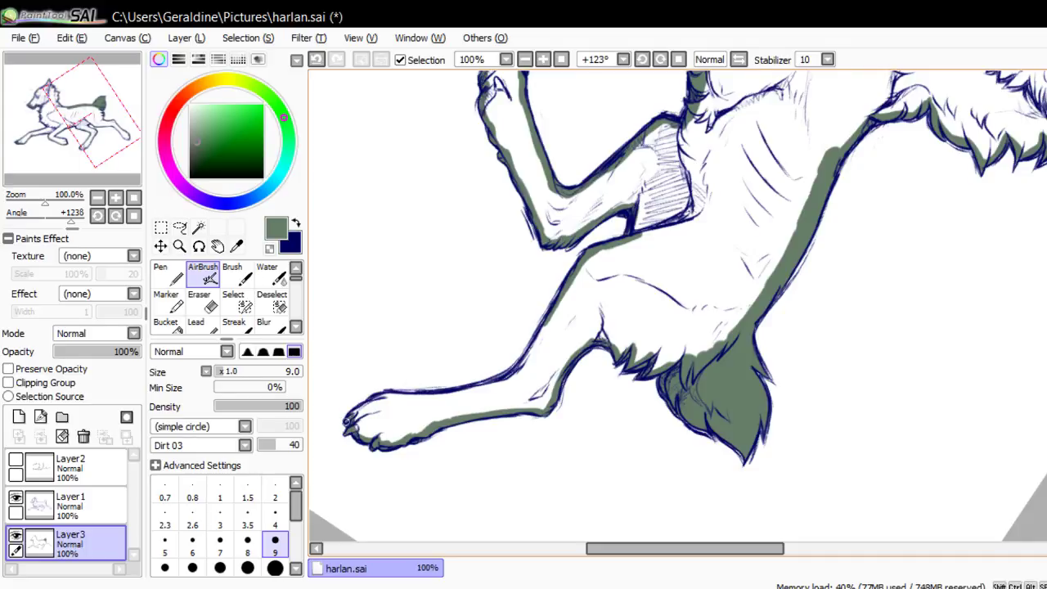
mouse_move(346, 417)
left_mouse_down()
mouse_move(423, 382)
mouse_move(387, 396)
mouse_move(504, 382)
mouse_move(483, 387)
mouse_move(512, 377)
mouse_move(540, 333)
mouse_move(524, 368)
mouse_move(555, 304)
mouse_move(516, 370)
left_mouse_up()
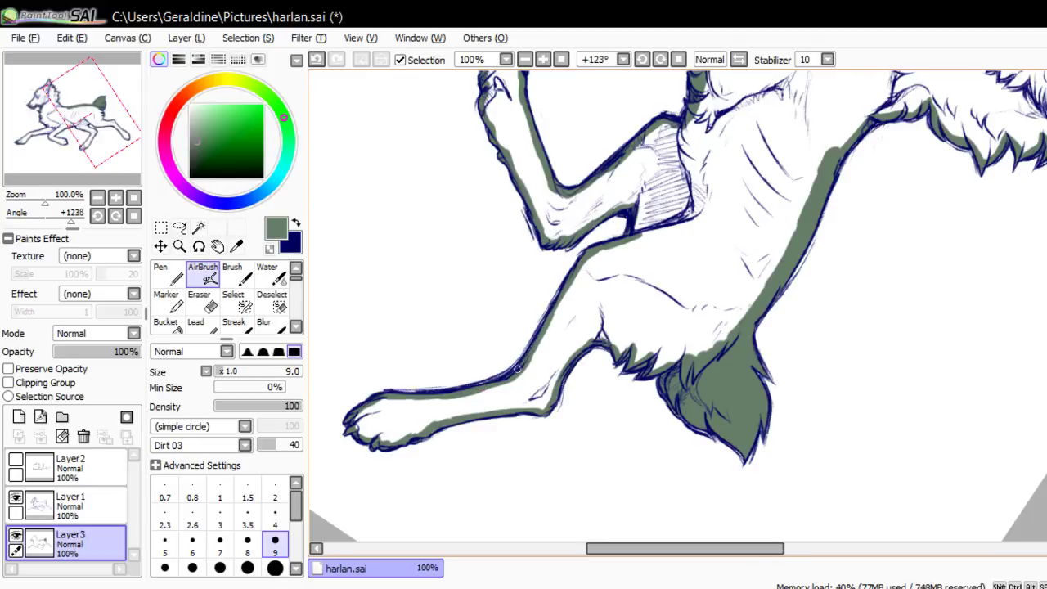
Reset the canvas rotation and bucket-fill the wolf's enclosed body with grey-green on Layer3
key("Home")
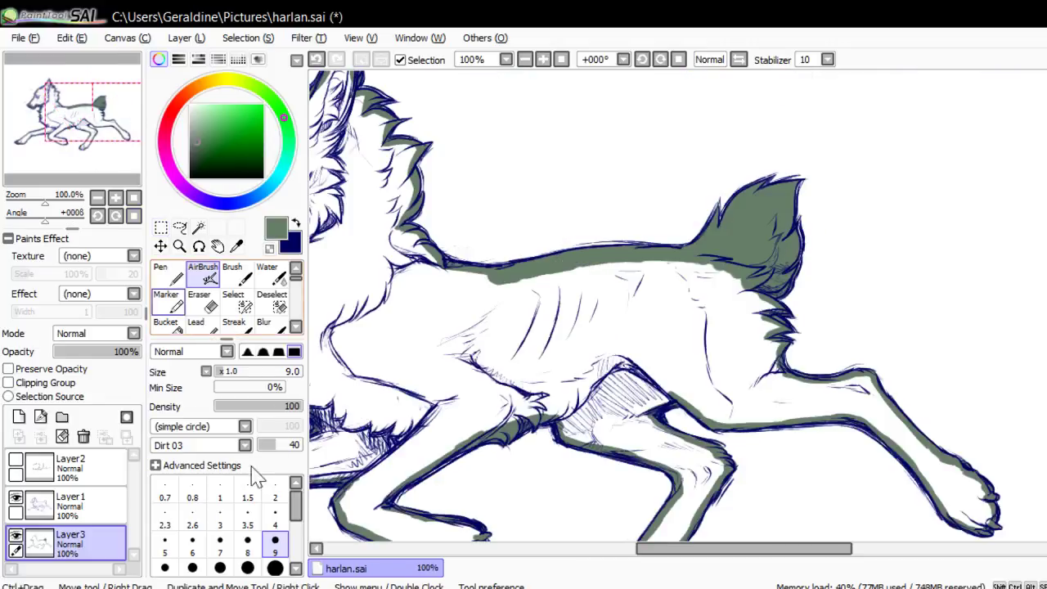
left_click(165, 323)
left_click(649, 495)
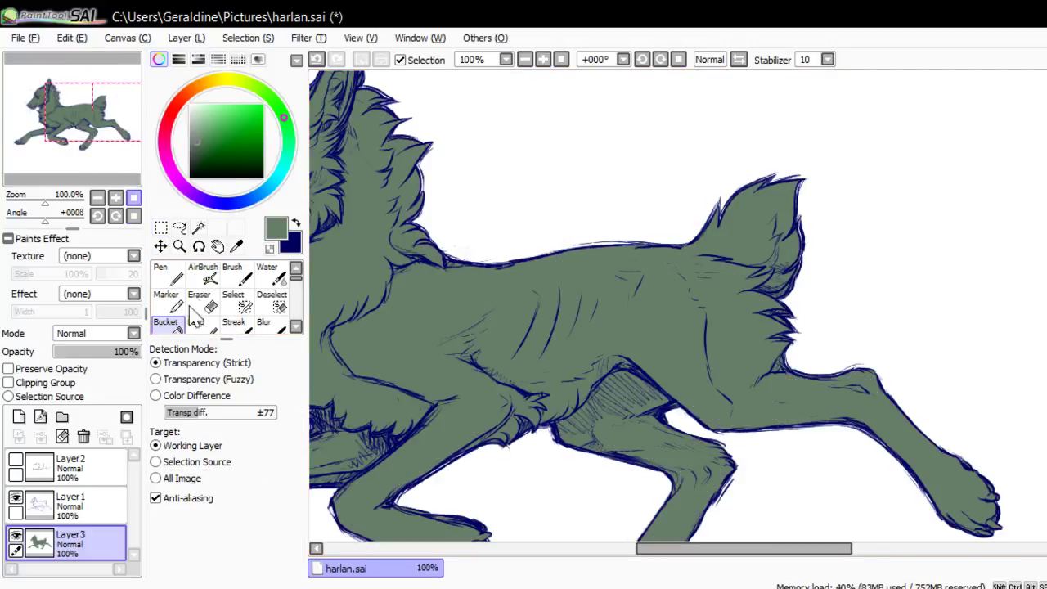
left_click(133, 197)
left_click(74, 117)
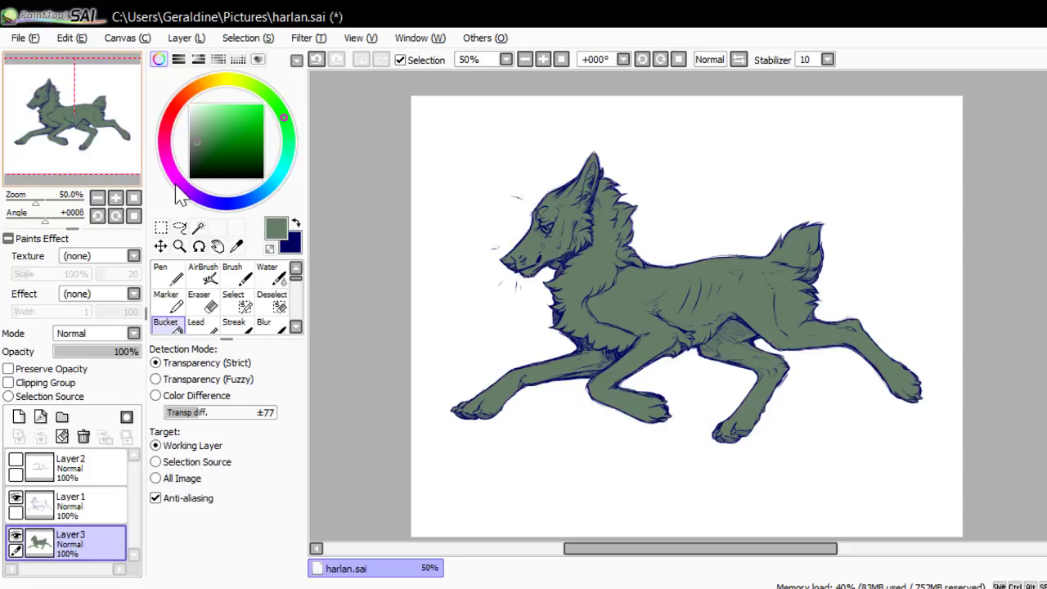
Preserve opacity on Layer1 and recolour the wolf's line art dark brown with the AirBrush at size 500
left_click(97, 507)
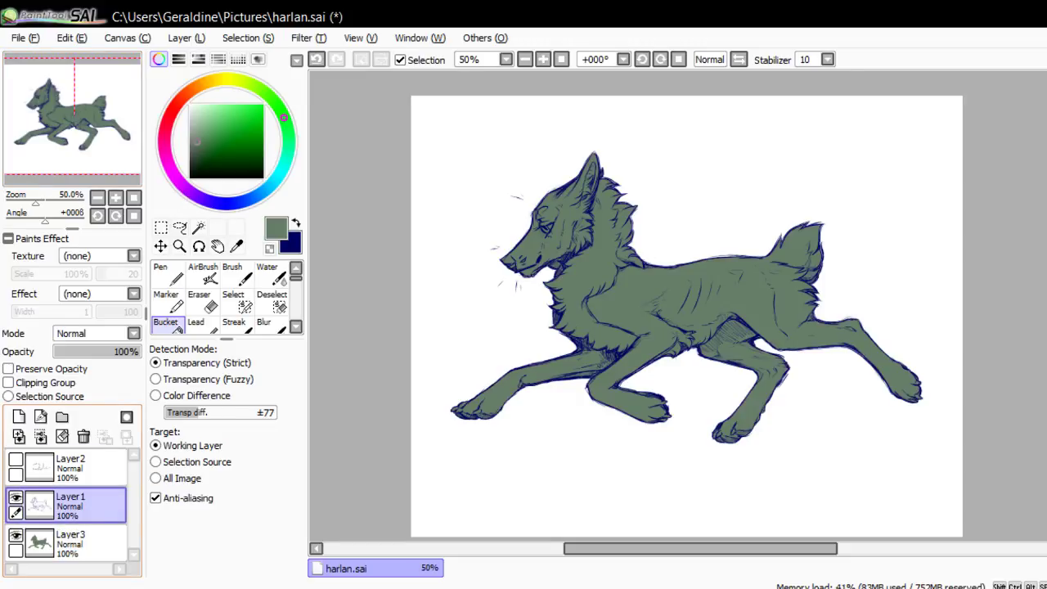
key("slash")
left_click(202, 162)
left_click(183, 96)
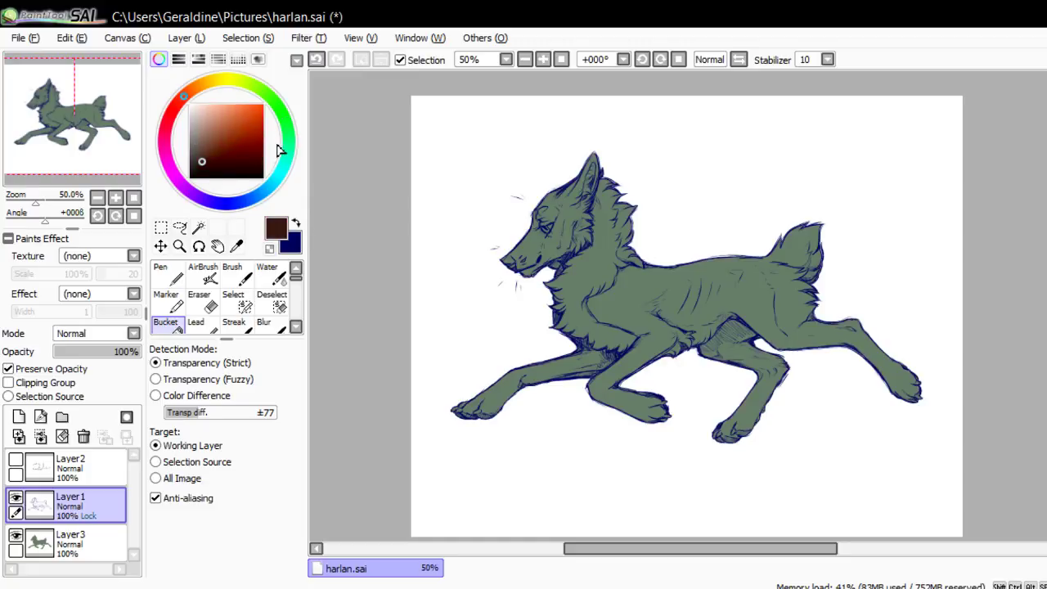
left_click(197, 87)
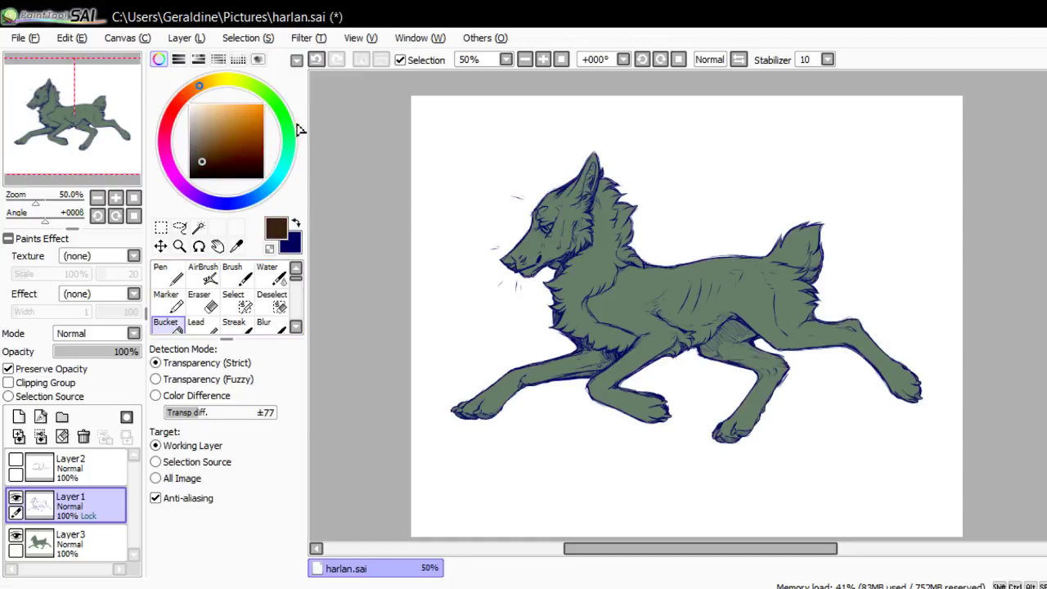
left_click(203, 274)
scroll(226, 524, "down", 5)
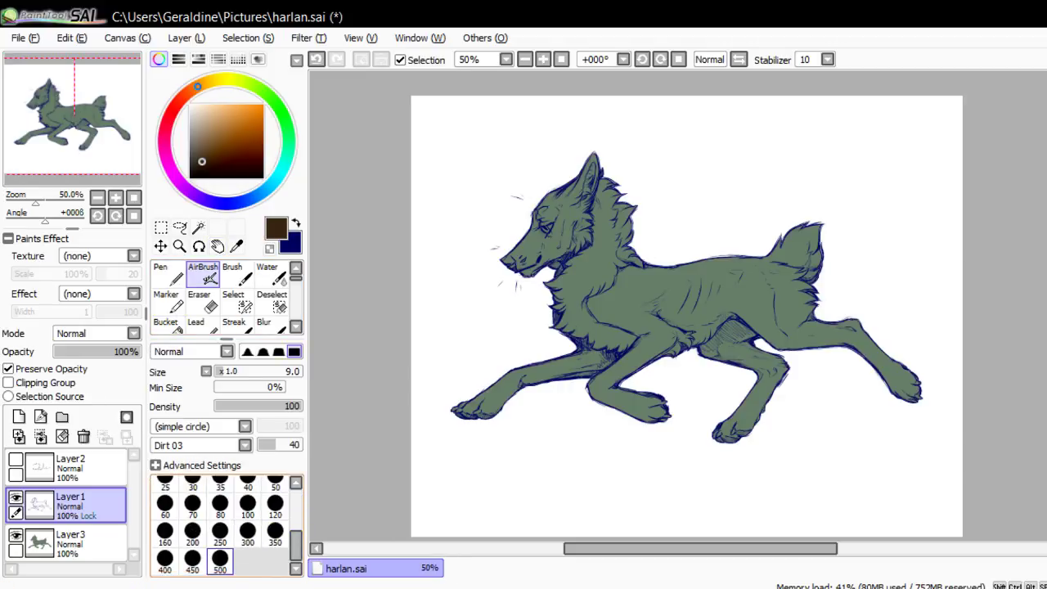
left_click(220, 558)
mouse_move(476, 295)
left_mouse_down()
mouse_move(701, 257)
mouse_move(681, 403)
mouse_move(793, 264)
mouse_move(999, 351)
mouse_move(956, 447)
mouse_move(655, 246)
left_mouse_up()
Preserve opacity on Layer3 and recolour the wolf's body fill light beige-grey with the size 500 AirBrush
left_click(81, 543)
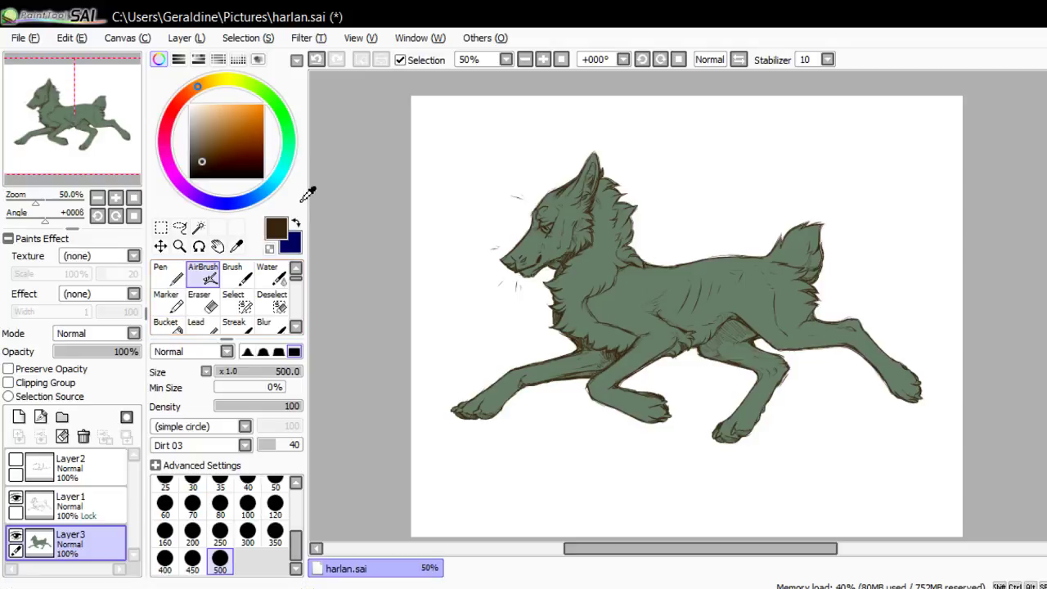
left_click_drag(199, 128, 193, 117)
mouse_move(602, 158)
left_mouse_down()
mouse_move(546, 301)
mouse_move(274, 61)
left_mouse_up()
key("ctrl+z")
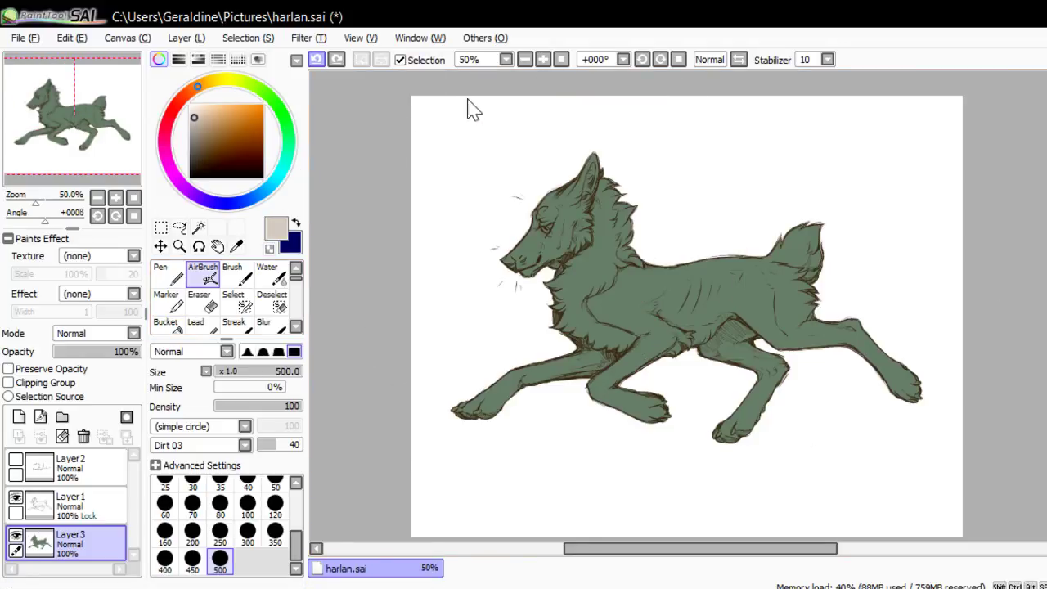
left_click(9, 369)
mouse_move(458, 246)
left_mouse_down()
mouse_move(480, 269)
mouse_move(678, 257)
mouse_move(853, 304)
mouse_move(920, 438)
left_mouse_up()
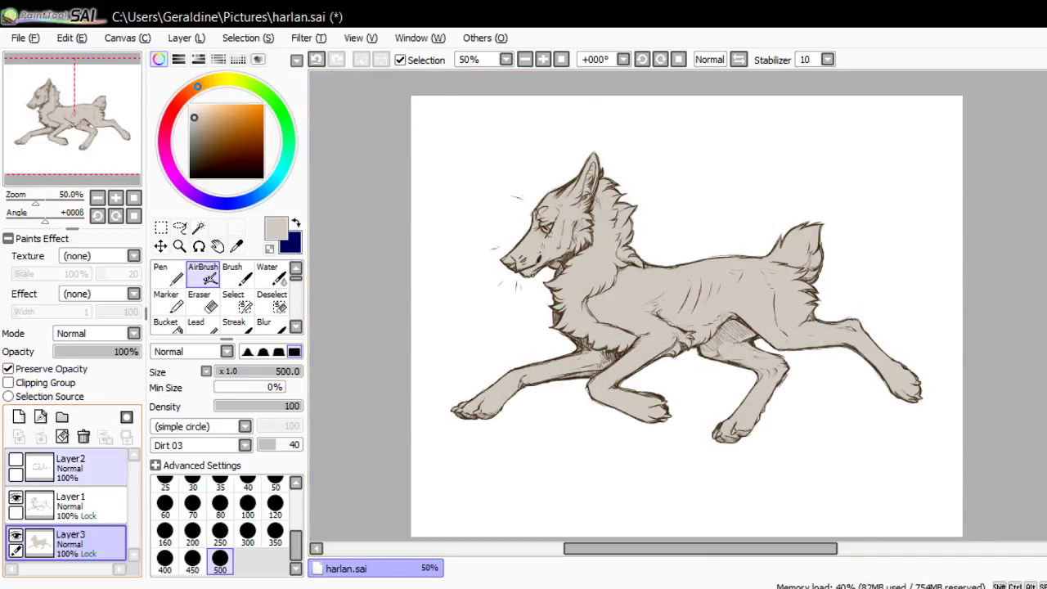
Make the vine sketch on Layer2 visible and enlarge the view of the wolf to 75%
left_click(15, 458)
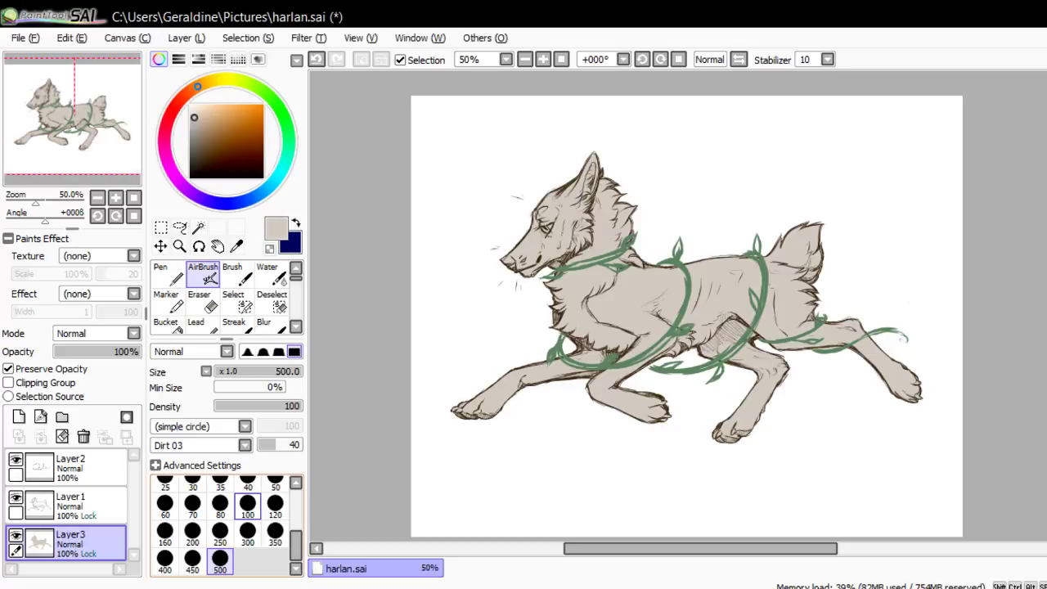
left_click(115, 198)
left_click_drag(74, 116, 78, 117)
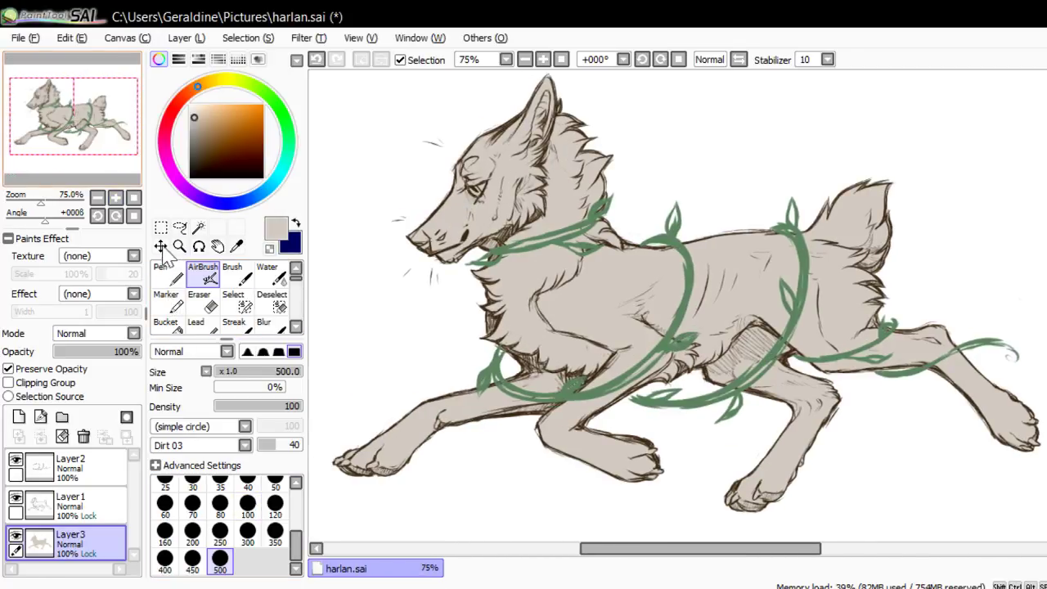
Recolour the wolf's line art on Layer1 a darker, greyer brown
left_click(82, 503)
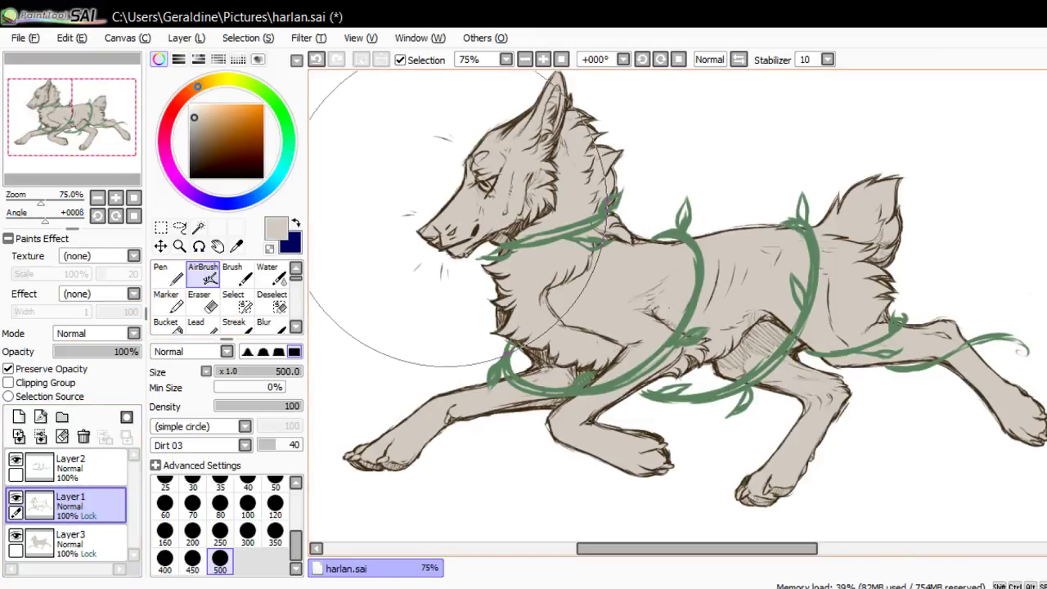
right_click(669, 316)
left_click_drag(202, 161, 194, 163)
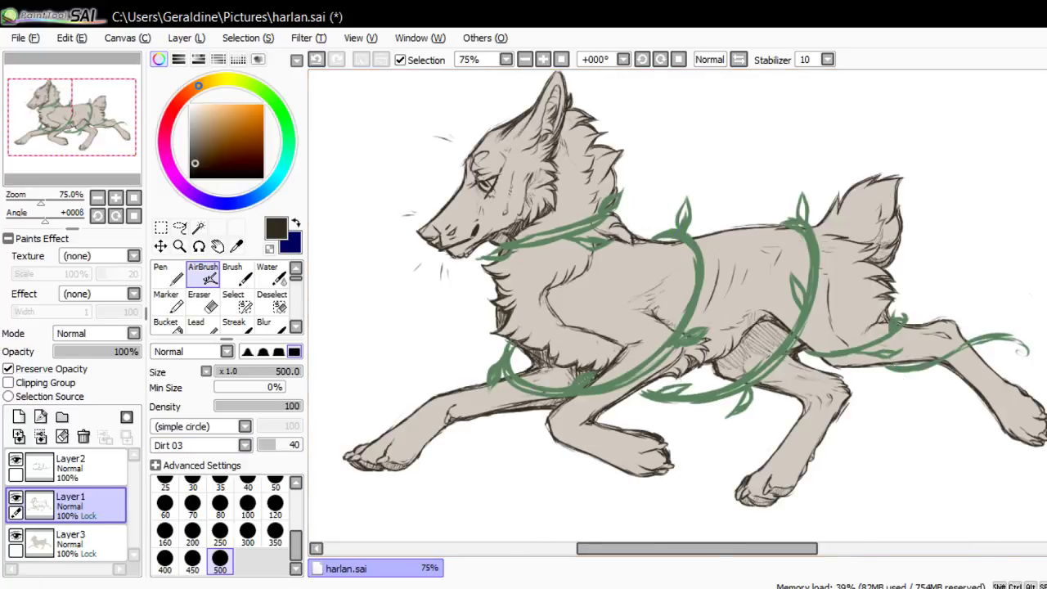
Add a new layer above Layer3, clip it to the body fill and choose a medium grey-brown
left_click(81, 544)
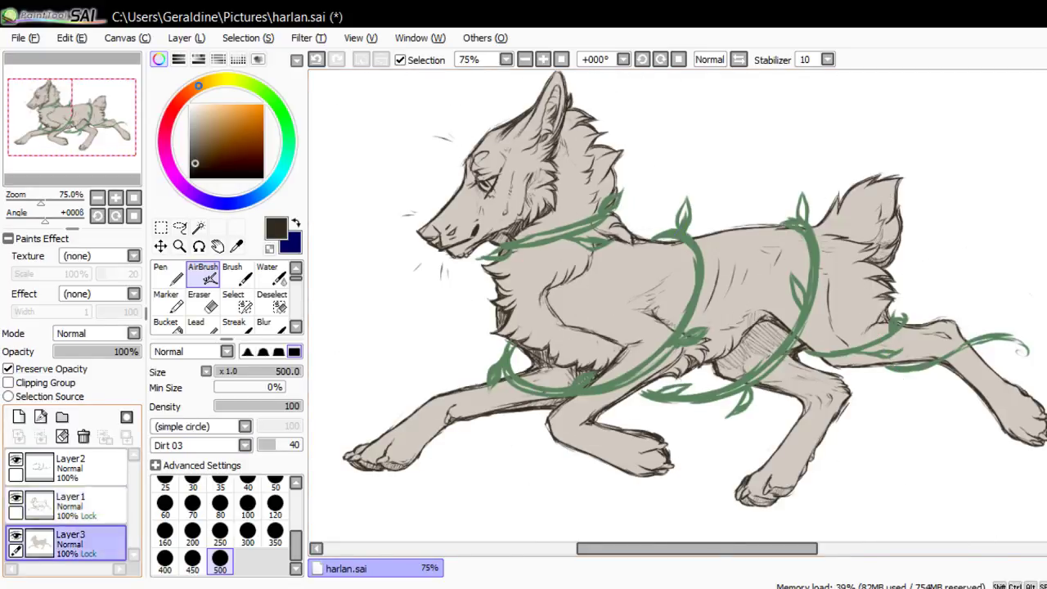
left_click(18, 417)
left_click_drag(303, 243, 297, 231)
left_click(115, 198)
left_click_drag(72, 116, 60, 117)
left_click(37, 383)
scroll(275, 508, "up", 3)
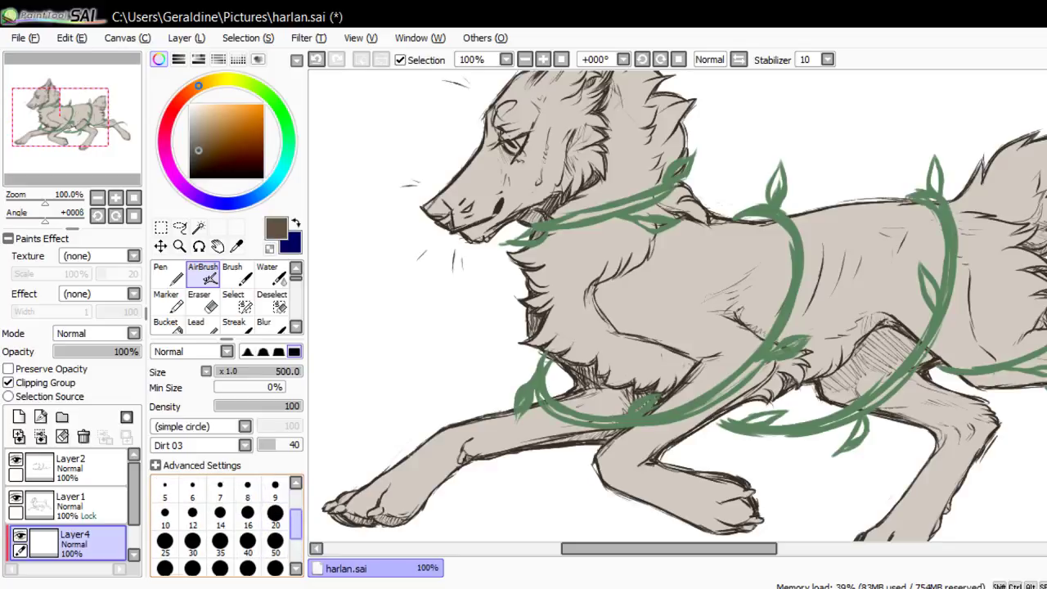
Paint the wolf's nose grey-brown with the AirBrush at size 20, adding a stroke with the Brush at size 9
left_click(275, 516)
mouse_move(424, 211)
left_mouse_down()
mouse_move(436, 204)
mouse_move(444, 228)
left_mouse_up()
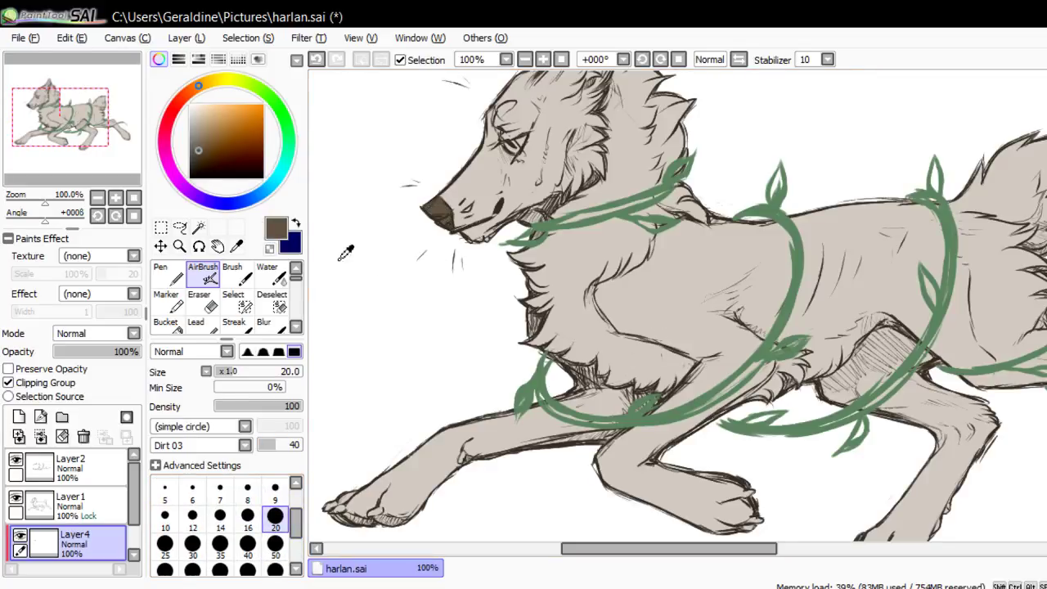
left_click_drag(140, 180, 139, 173)
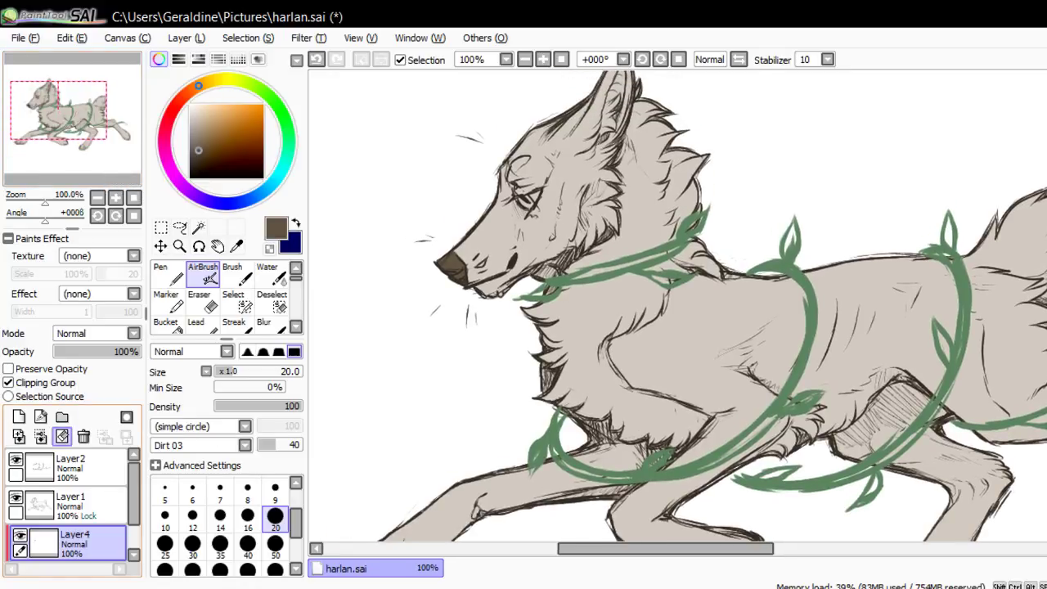
key("b")
left_click_drag(439, 257, 462, 269)
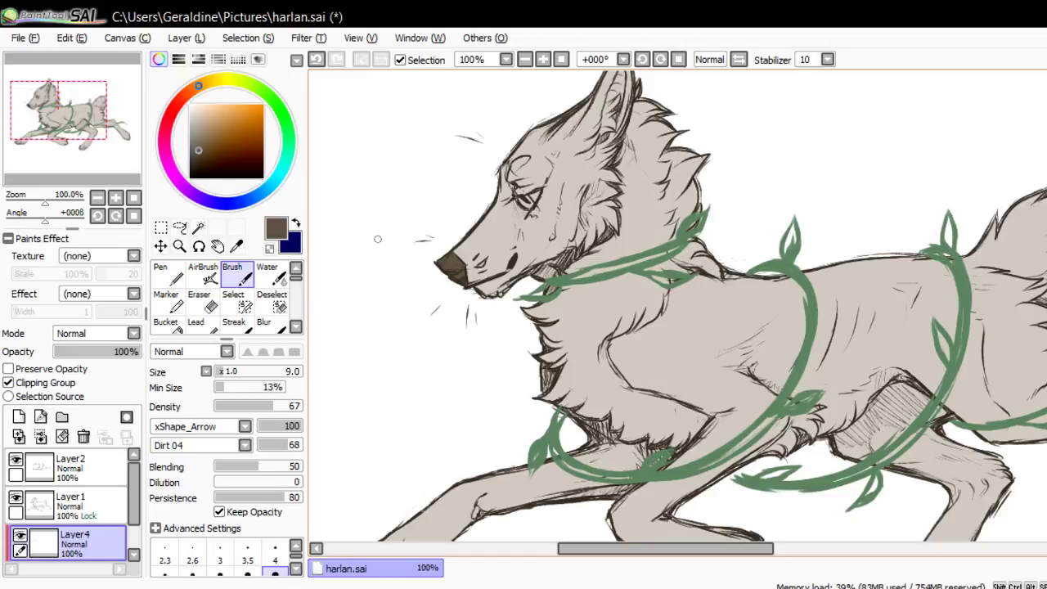
left_click(49, 588)
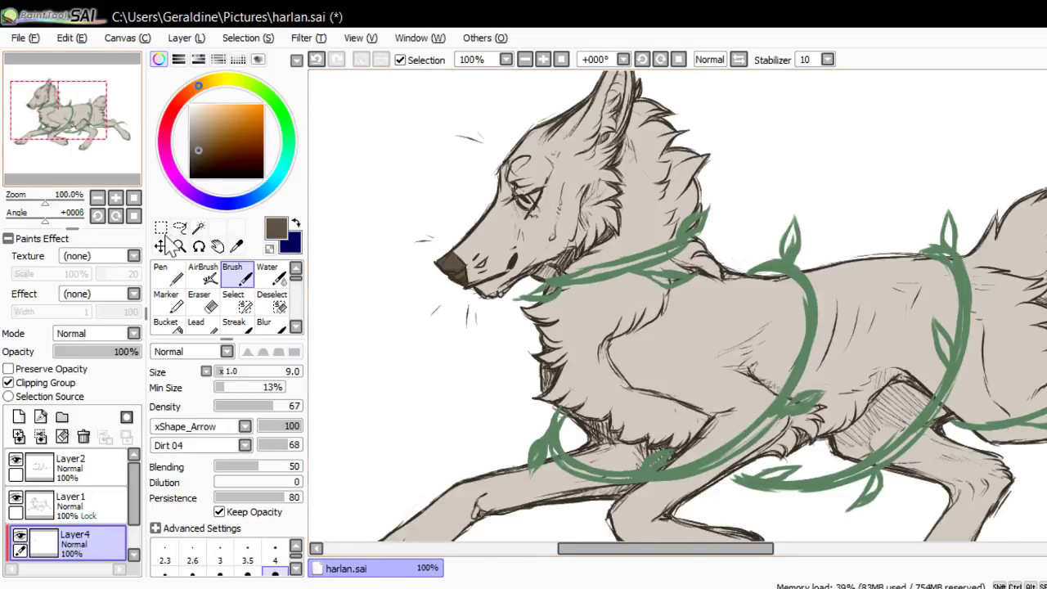
left_click_drag(68, 96, 69, 88)
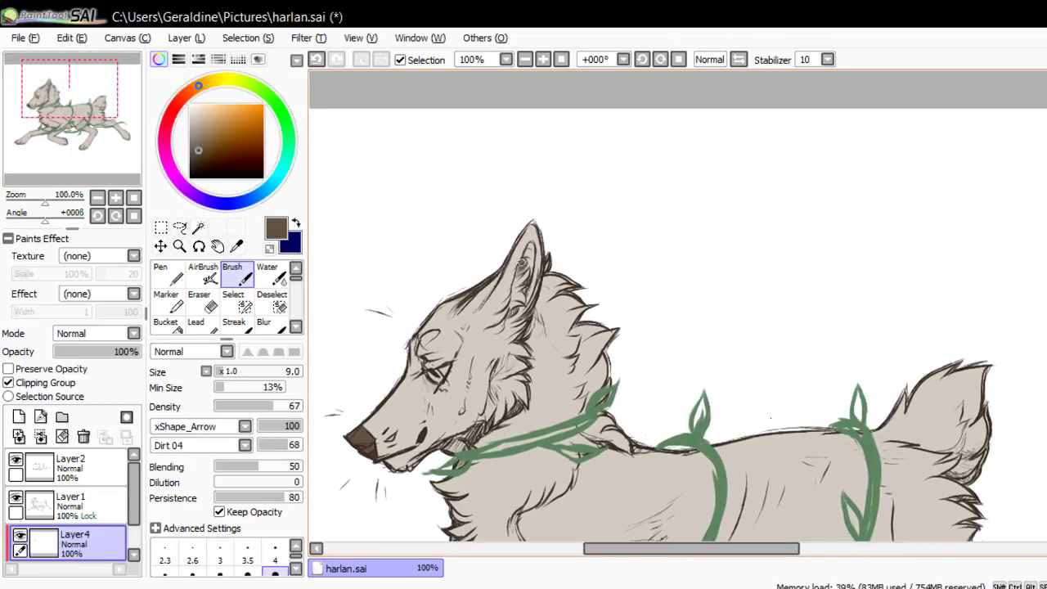
Paint the inside of the wolf's ear grey-brown with the Brush at size 9 on Layer4
mouse_move(522, 274)
left_mouse_down()
mouse_move(531, 242)
mouse_move(528, 282)
left_mouse_up()
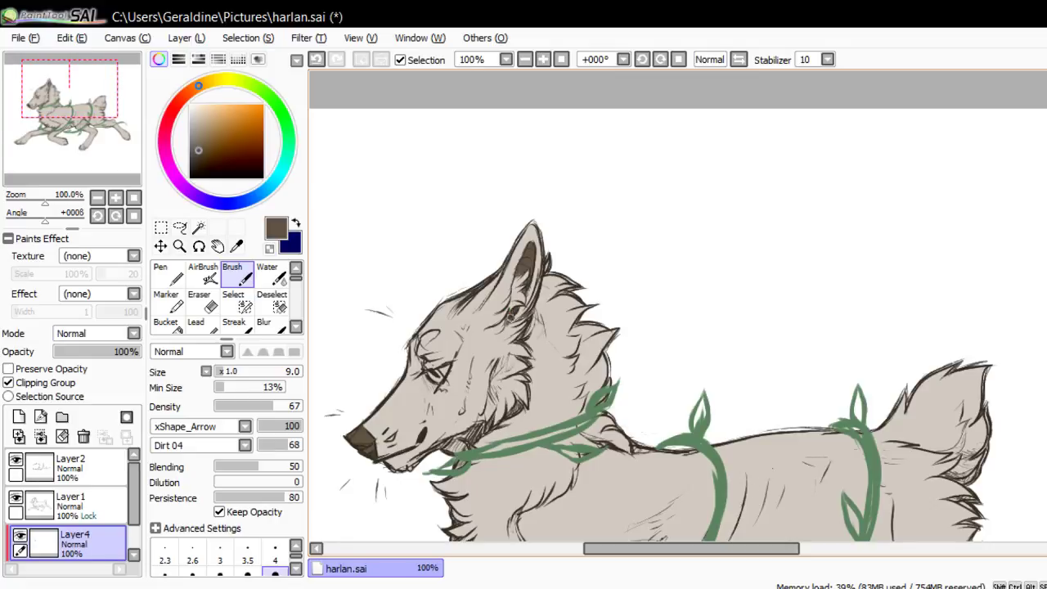
mouse_move(501, 327)
left_mouse_down()
mouse_move(525, 311)
mouse_move(535, 262)
left_mouse_up()
mouse_move(527, 298)
left_mouse_down()
mouse_move(533, 248)
mouse_move(532, 276)
mouse_move(533, 262)
left_mouse_up()
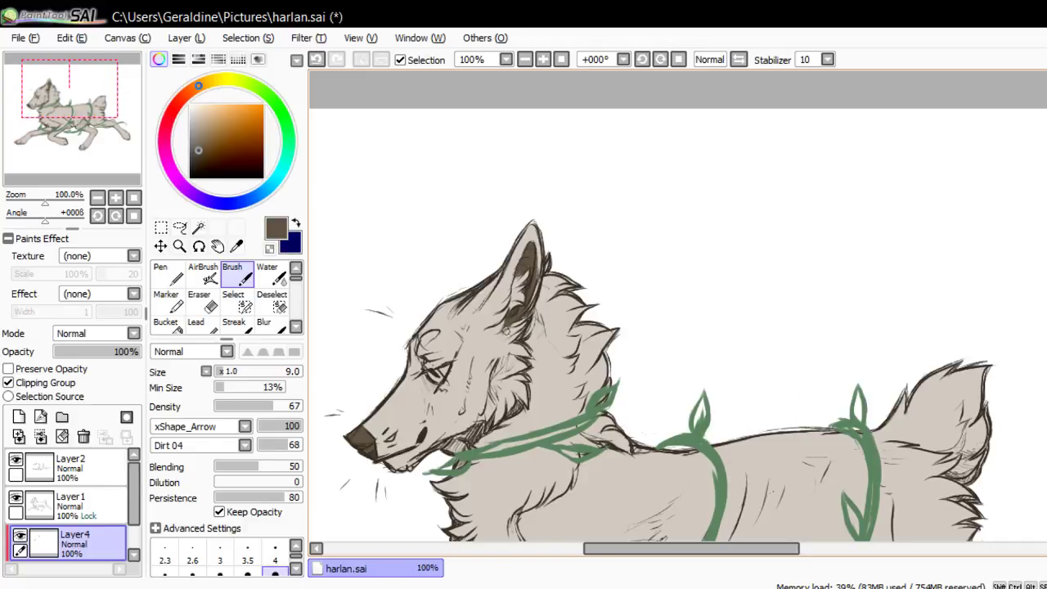
left_click(133, 198)
left_click(115, 216)
left_click(116, 216)
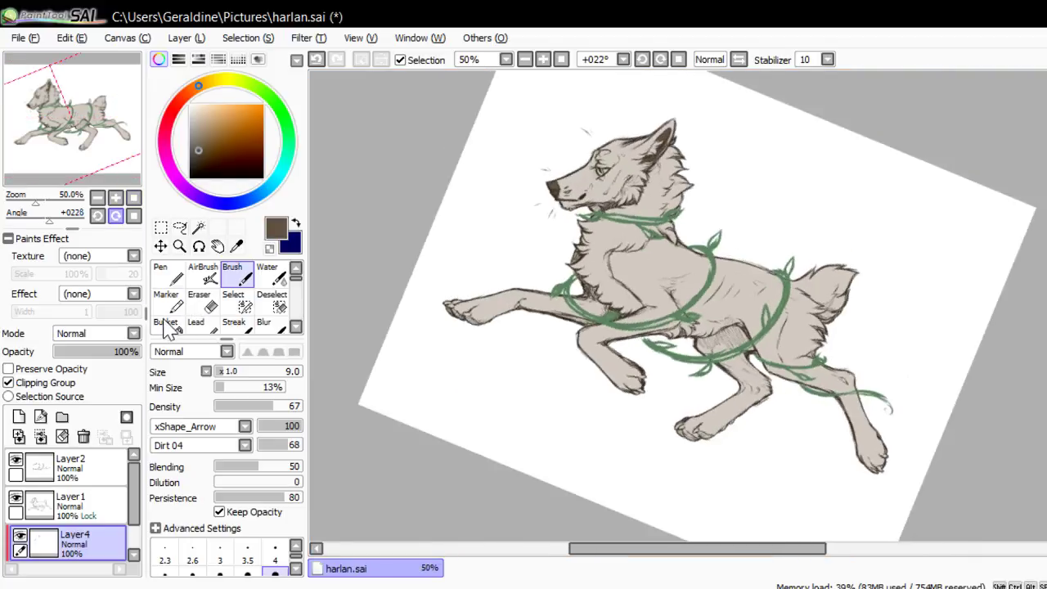
left_click(115, 216)
left_click(115, 215)
key("Home")
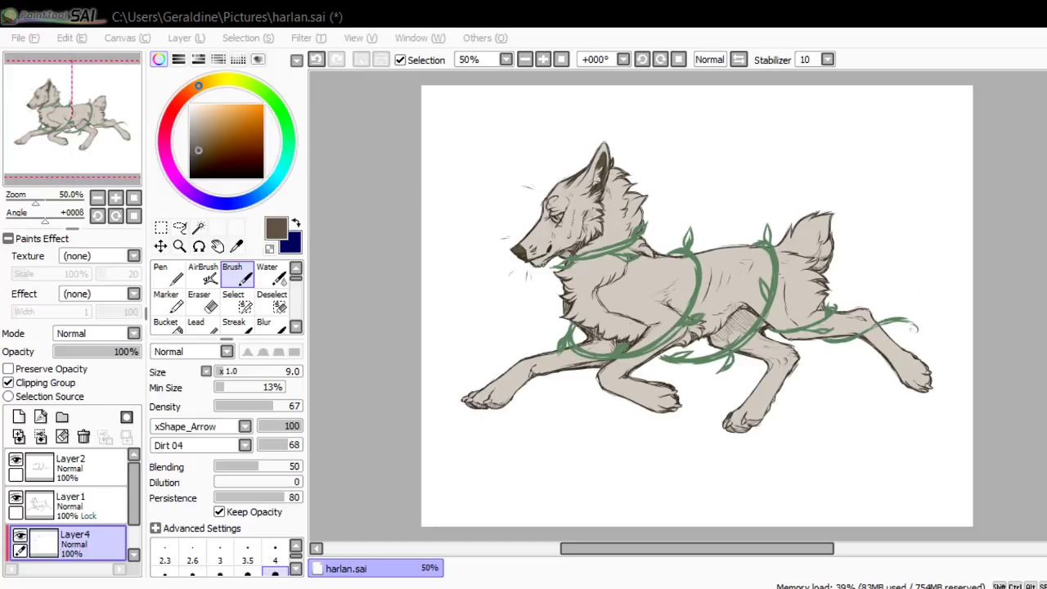
Paint the pads on the undersides of the wolf's paws grey-brown with the Brush at size 9
key("ctrl+plus")
key("ctrl+plus")
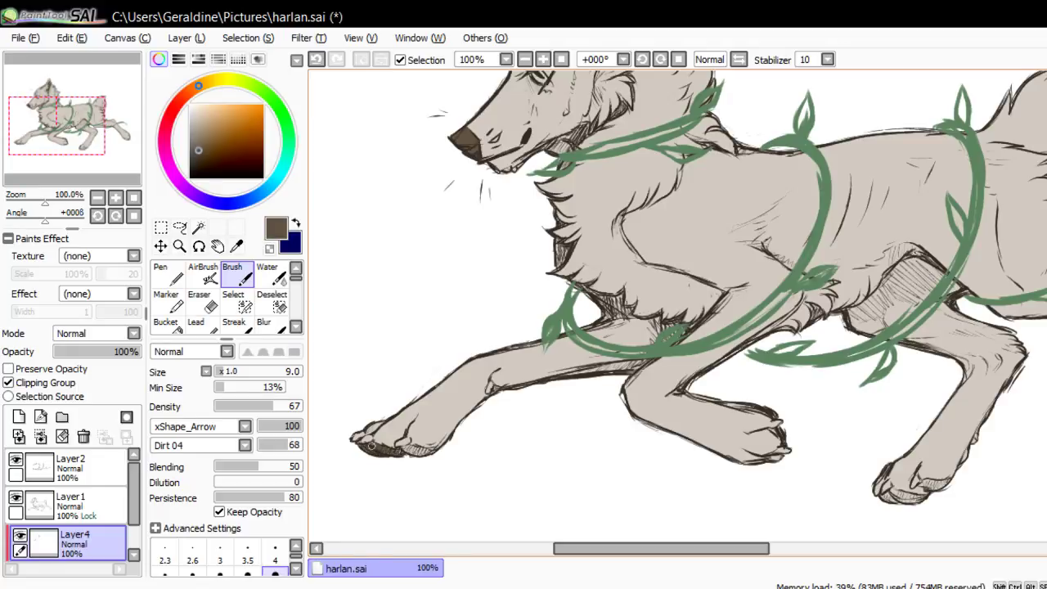
left_click_drag(372, 445, 415, 454)
left_click_drag(58, 126, 70, 128)
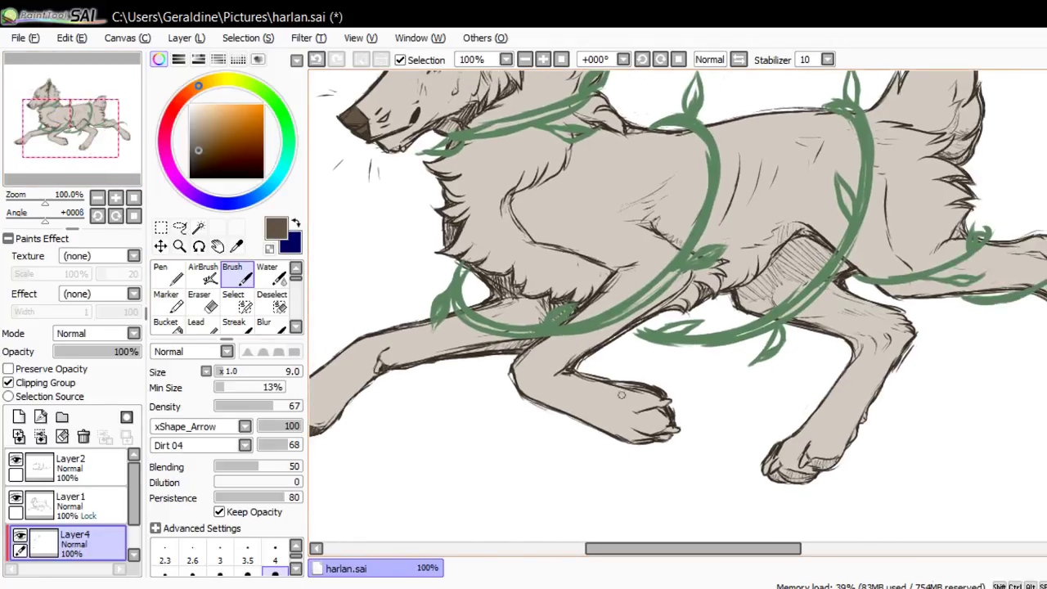
mouse_move(659, 392)
left_mouse_down()
mouse_move(613, 382)
mouse_move(651, 388)
left_mouse_up()
left_click_drag(774, 477, 805, 475)
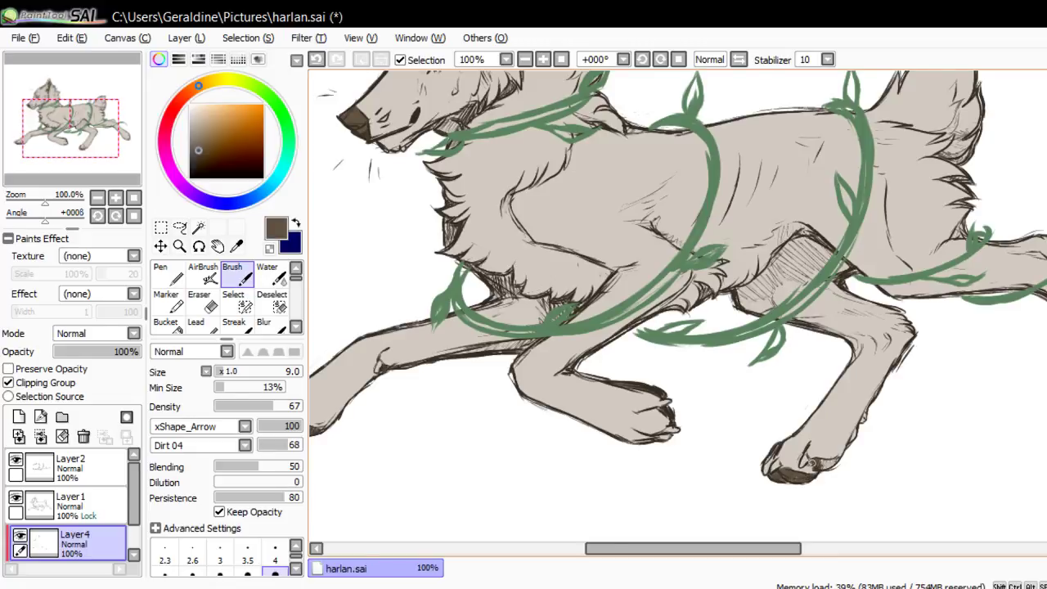
left_click_drag(825, 464, 850, 447)
left_click_drag(72, 129, 125, 126)
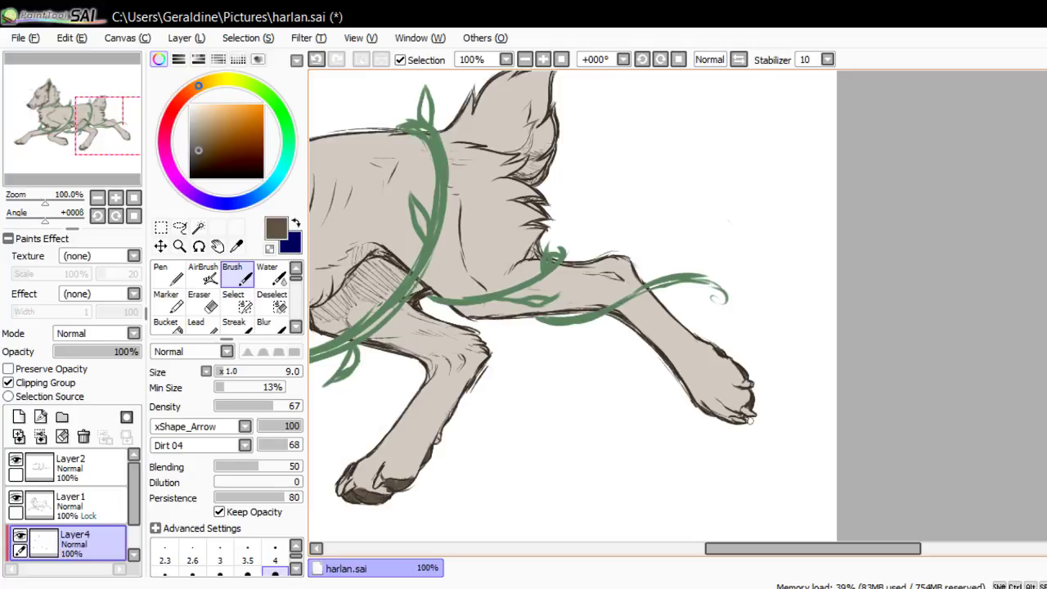
left_click_drag(107, 126, 72, 123)
left_click(134, 198)
key("Up")
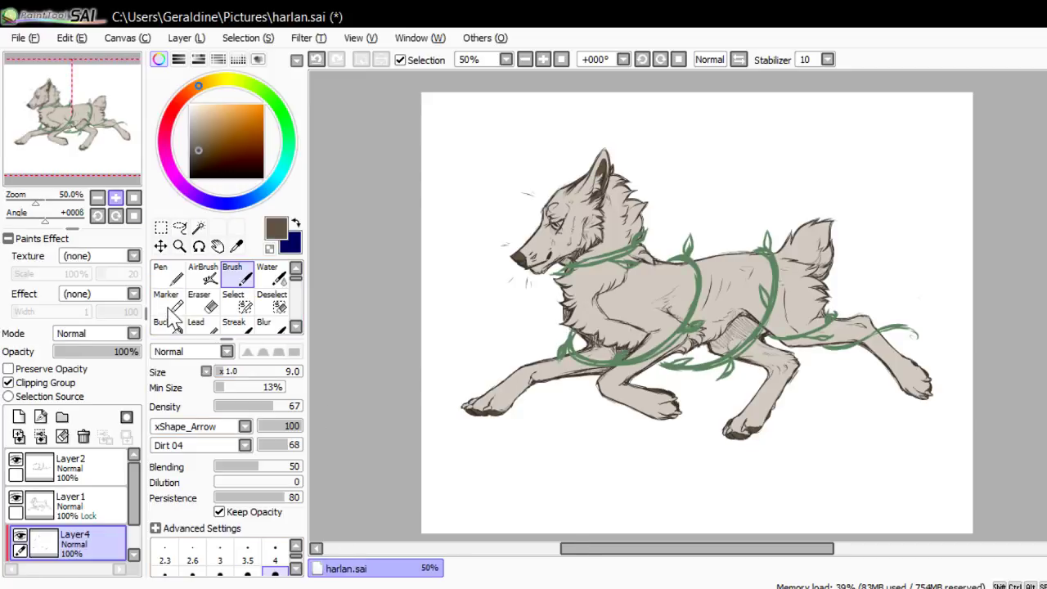
Sample the body beige, lighten it, and paint the claws on the wolf's paws with the AirBrush at size 9
left_click(116, 197)
left_click(116, 198)
left_click_drag(49, 130, 36, 135)
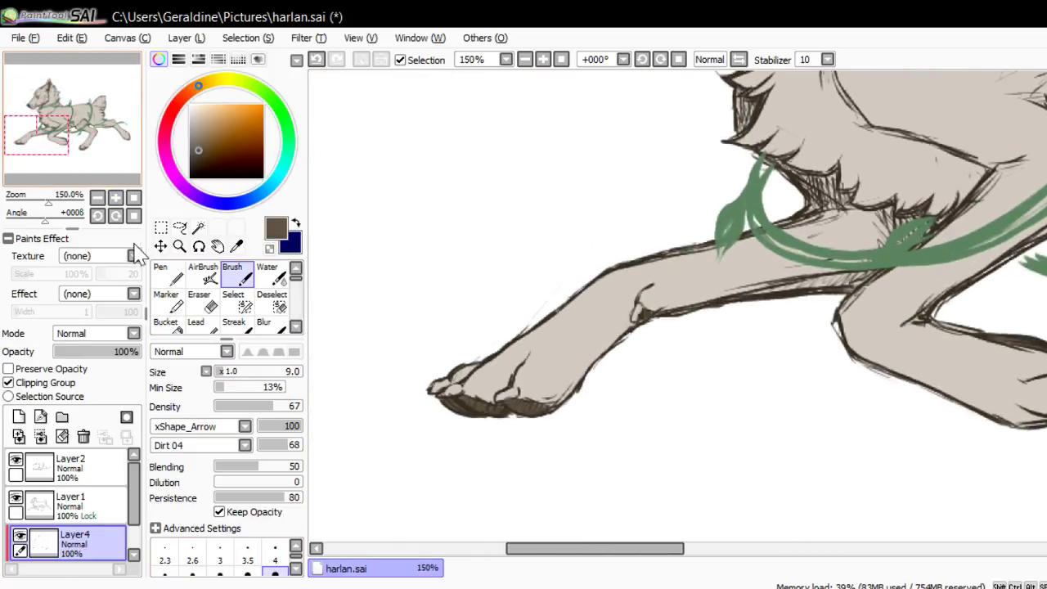
left_click(494, 387, "alt")
left_click_drag(194, 117, 194, 111)
left_click(203, 274)
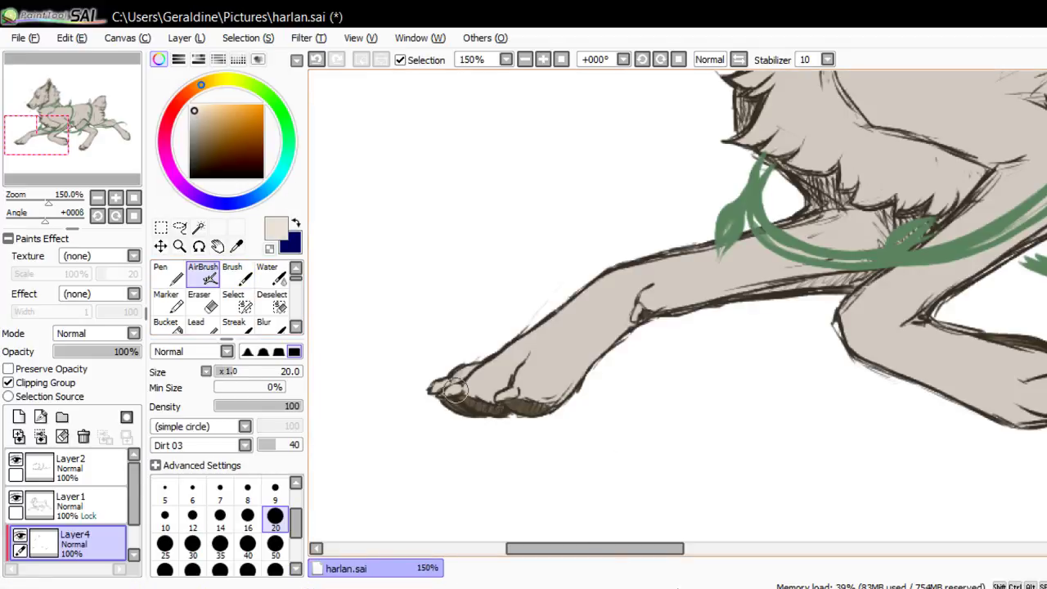
left_click(275, 491)
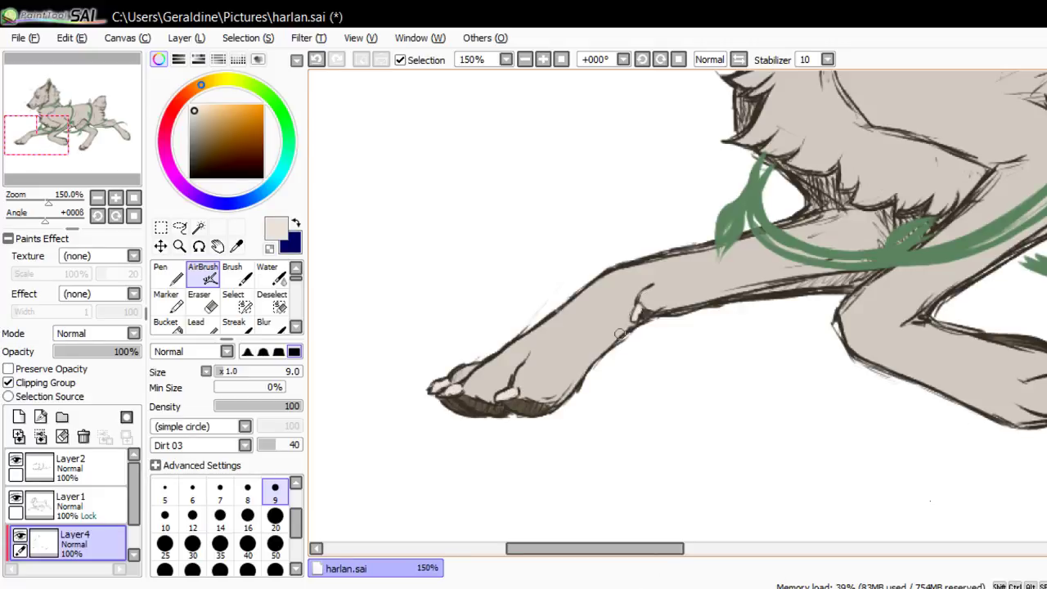
left_click_drag(36, 135, 74, 133)
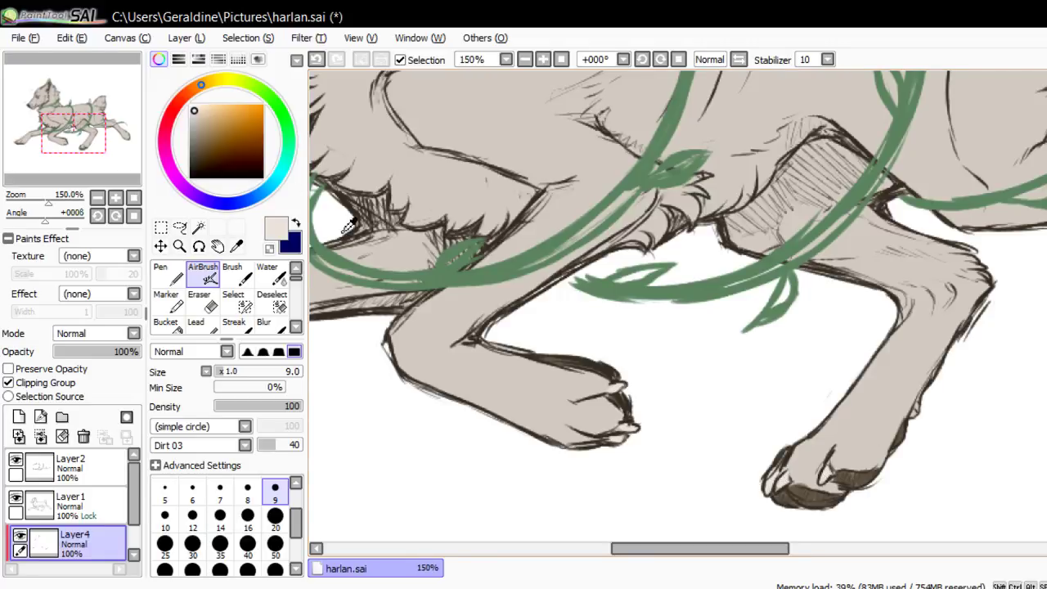
left_click_drag(73, 133, 134, 127)
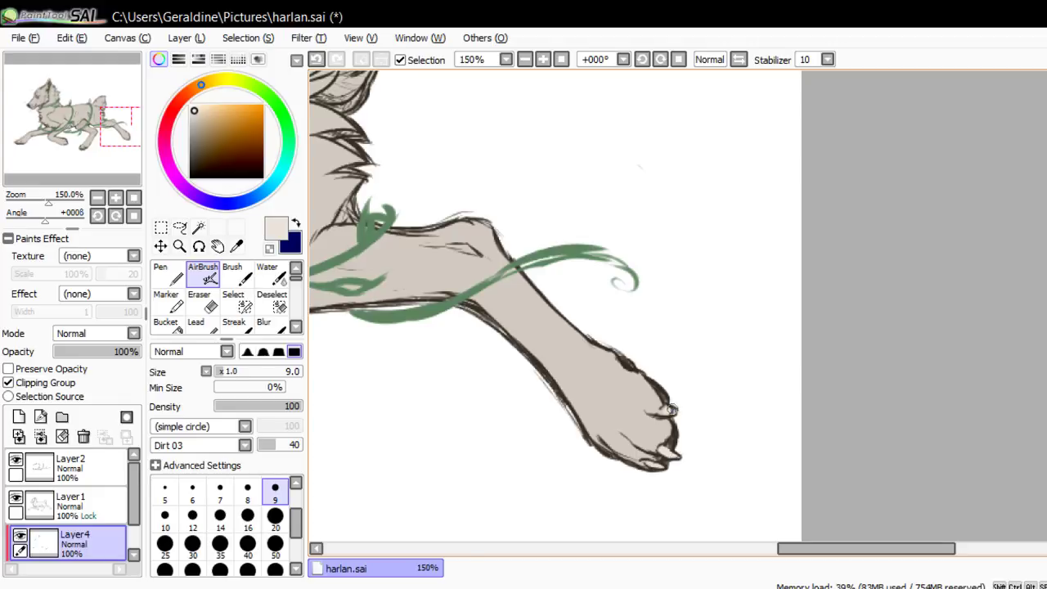
left_click(134, 198)
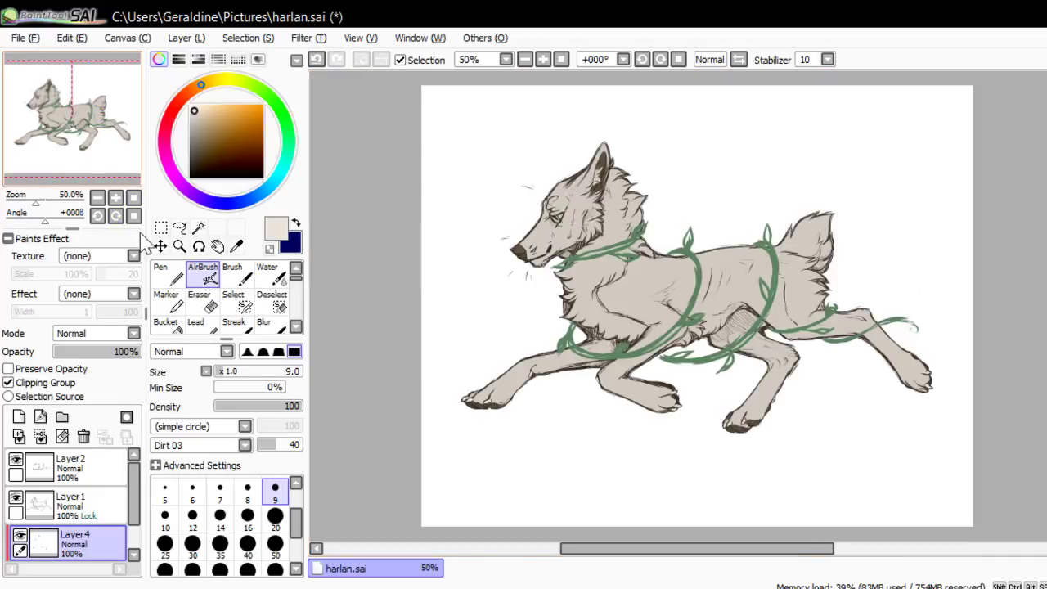
left_click(133, 215)
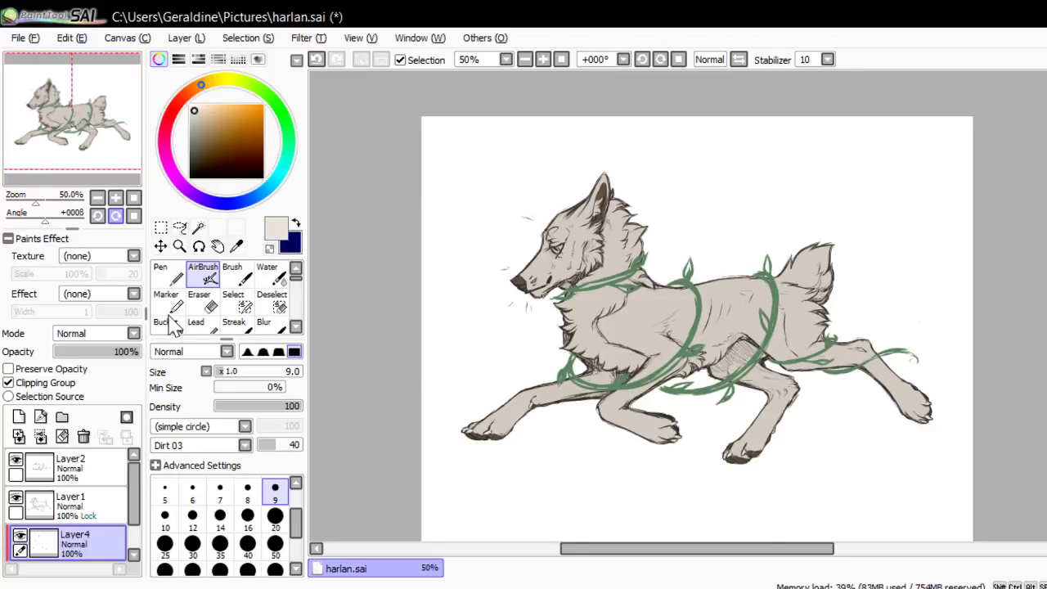
key("ctrl+plus")
key("ctrl+plus")
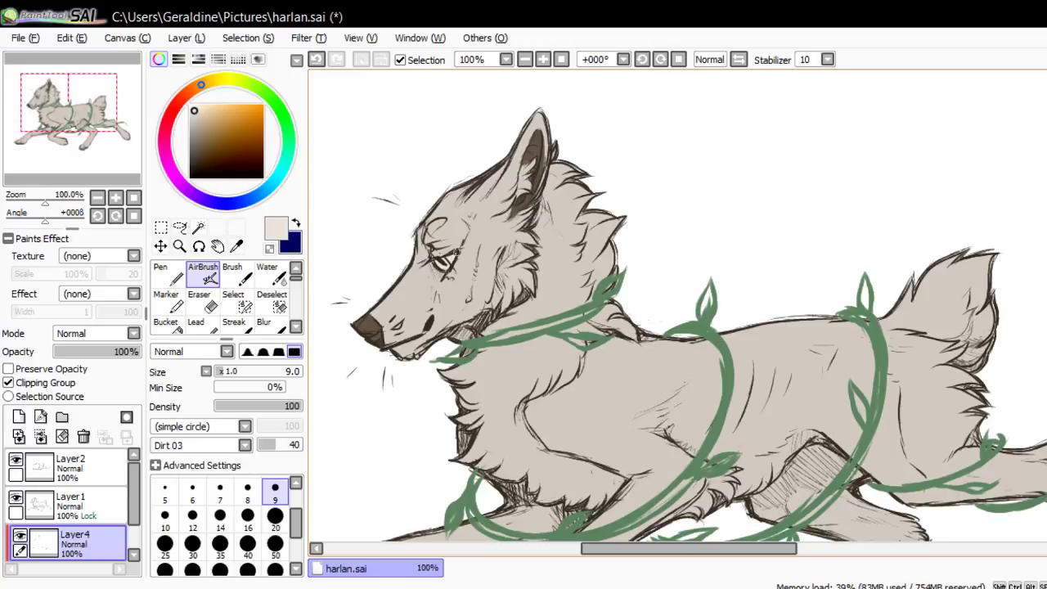
key("ctrl+minus")
key("ctrl+minus")
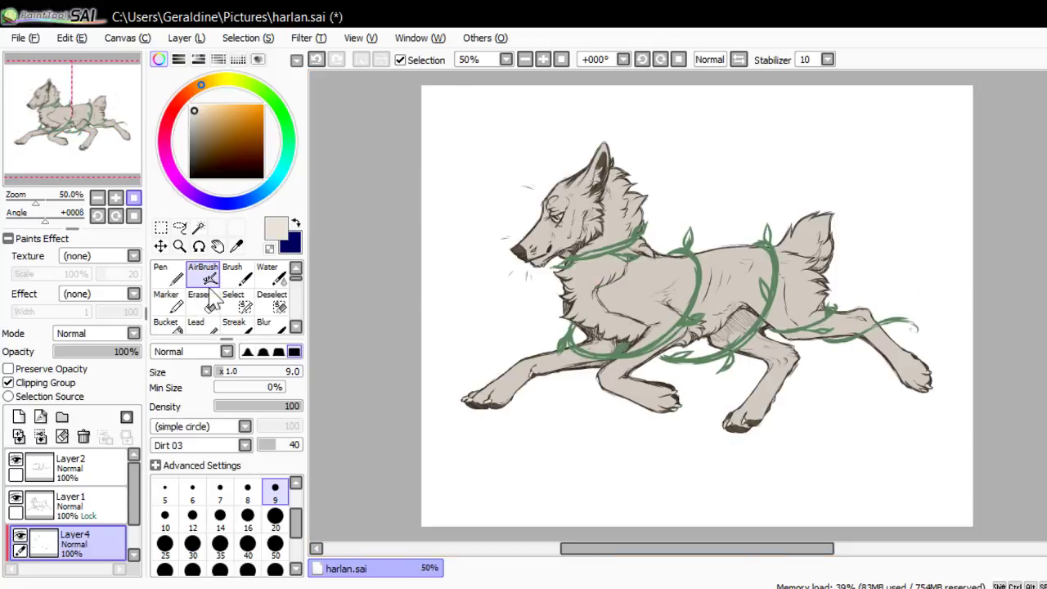
Sample the nose's grey-brown and fill the small muzzle marking and mouth corner with the AirBrush at size 9
left_click(115, 216)
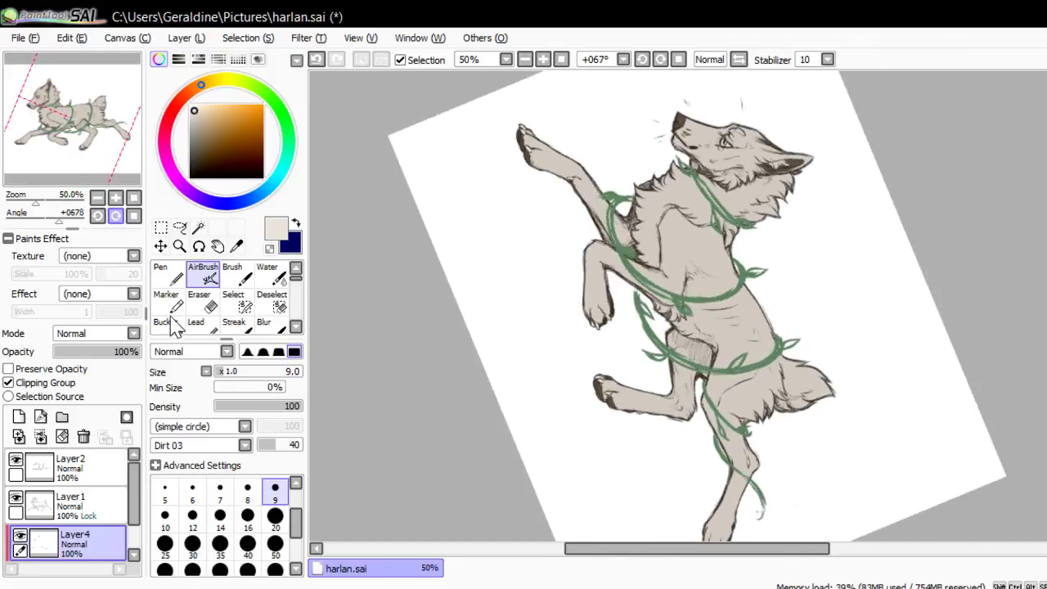
left_click(116, 198)
left_click_drag(106, 143, 74, 110)
key("ctrl+plus")
key("Right")
key("Right")
key("Down")
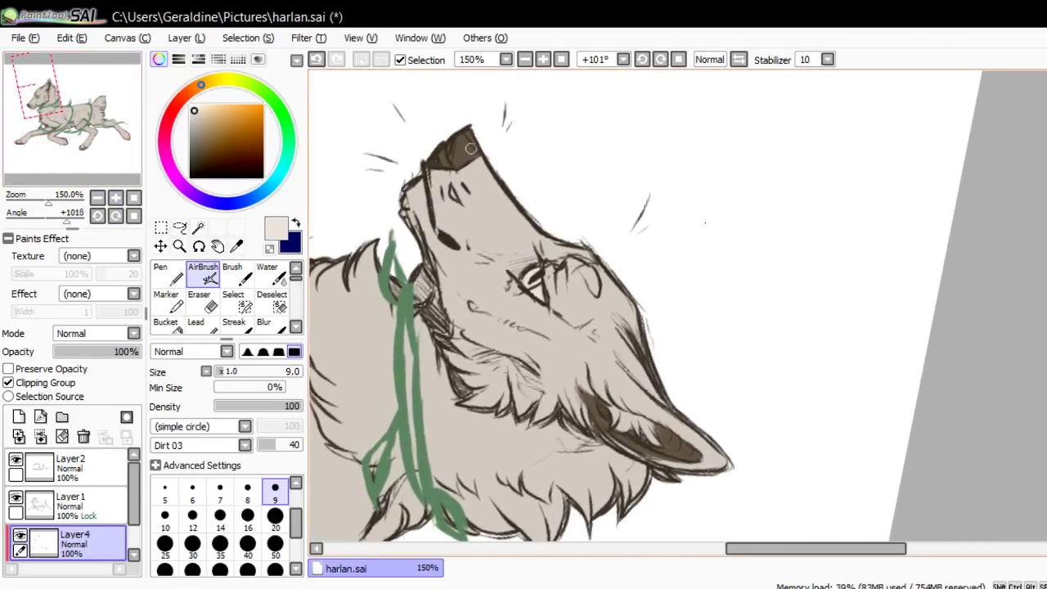
left_click(460, 158, "alt")
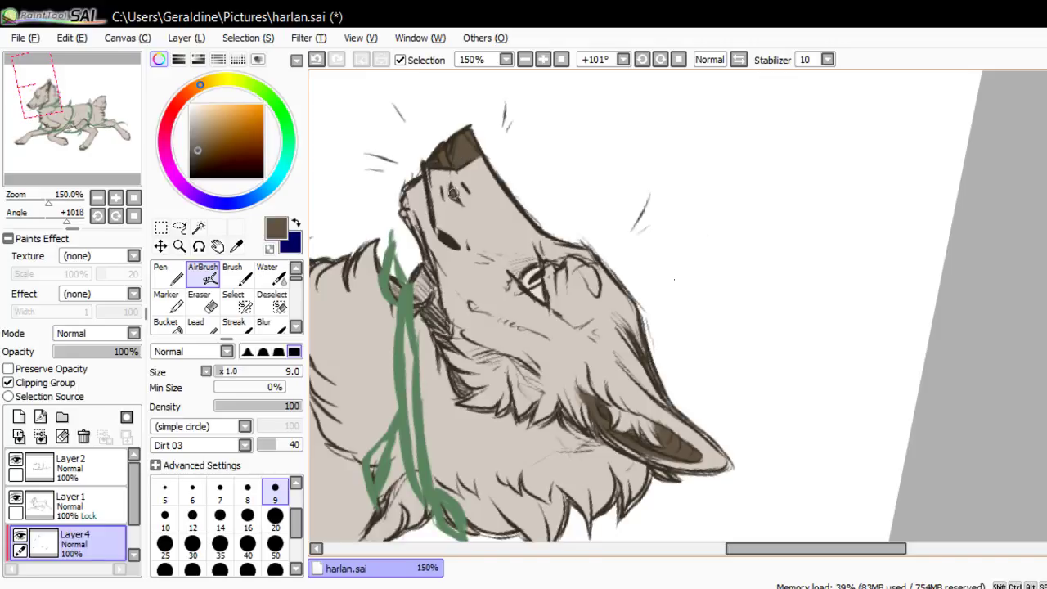
left_click_drag(439, 236, 434, 225)
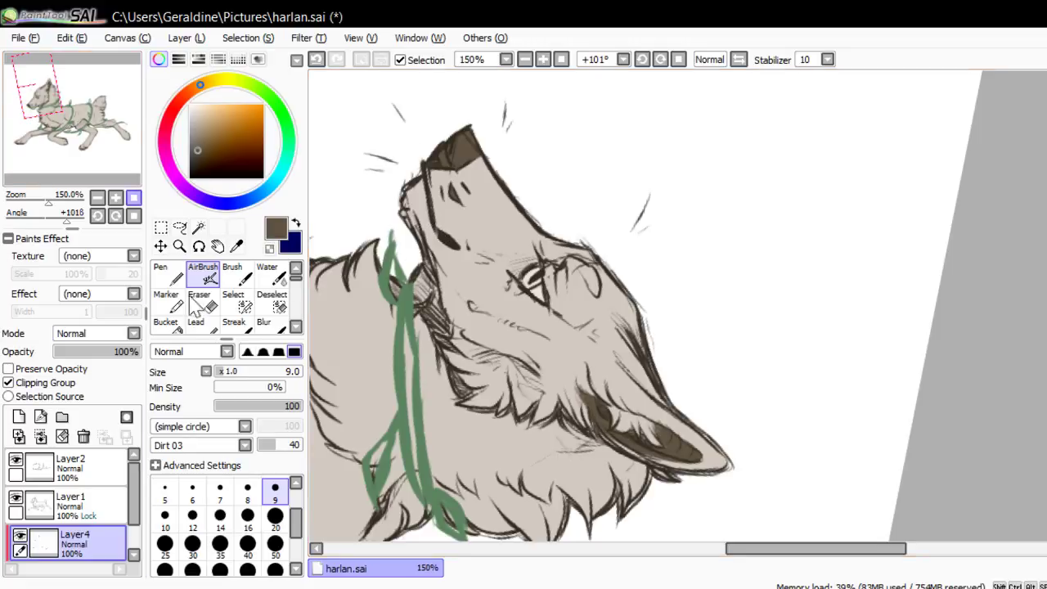
left_click(134, 216)
left_click(134, 198)
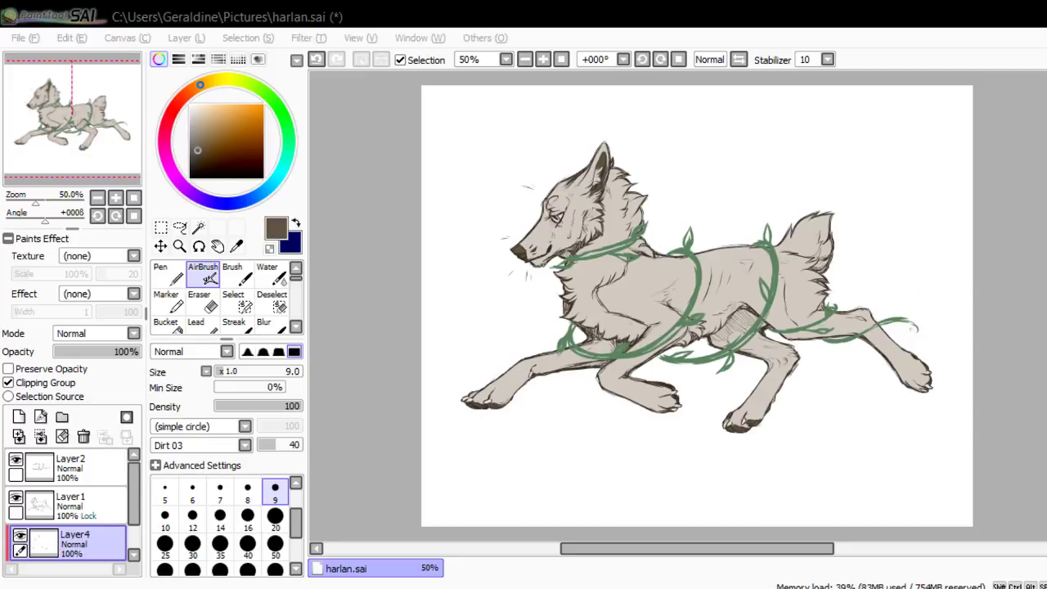
left_click(396, 538)
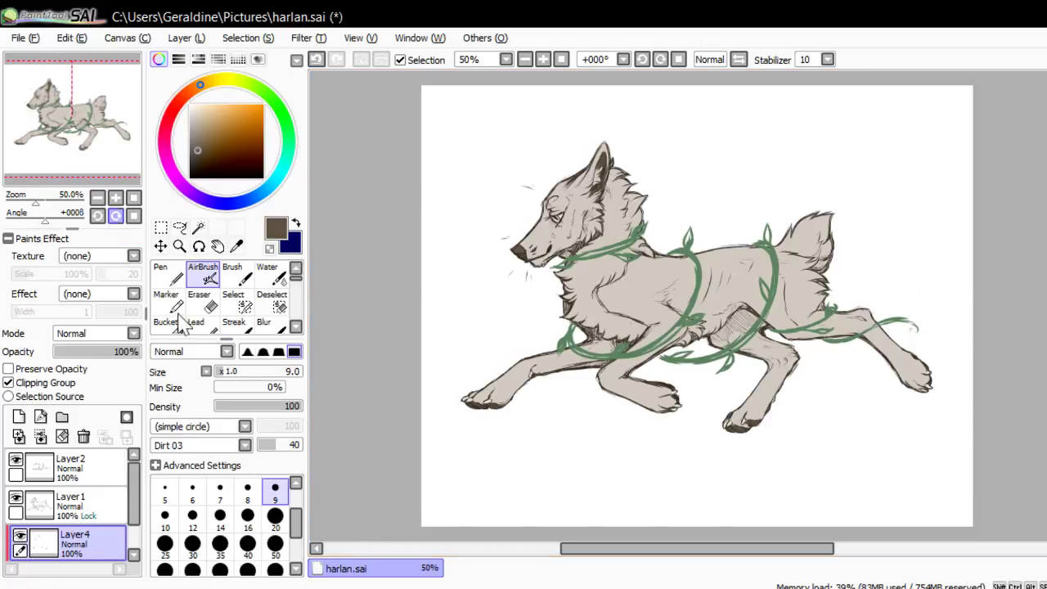
key("End")
key("End")
key("Page_Up")
key("ctrl+minus")
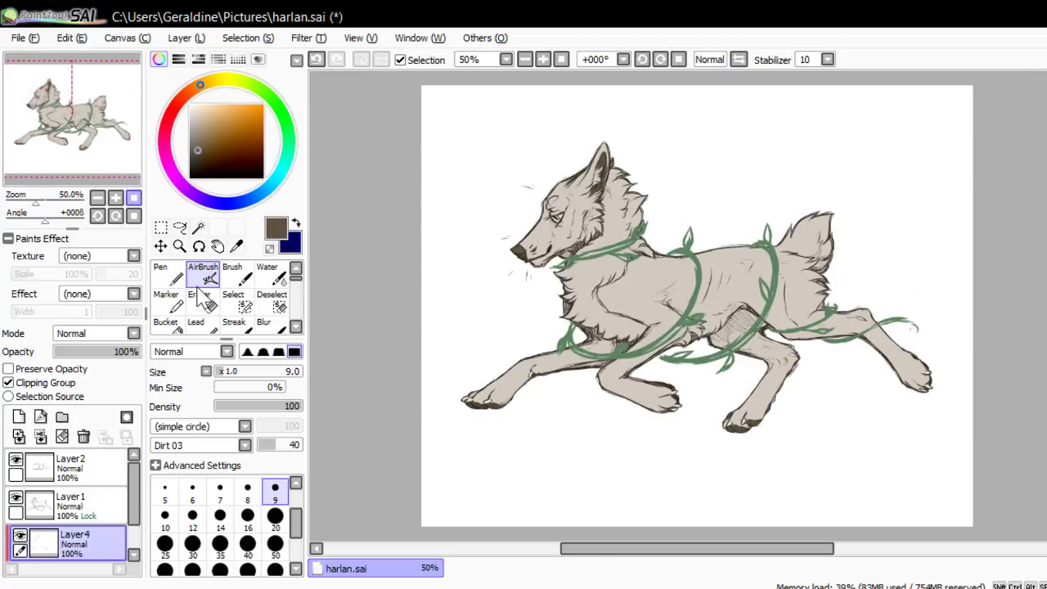
key("End")
key("End")
key("End")
key("End")
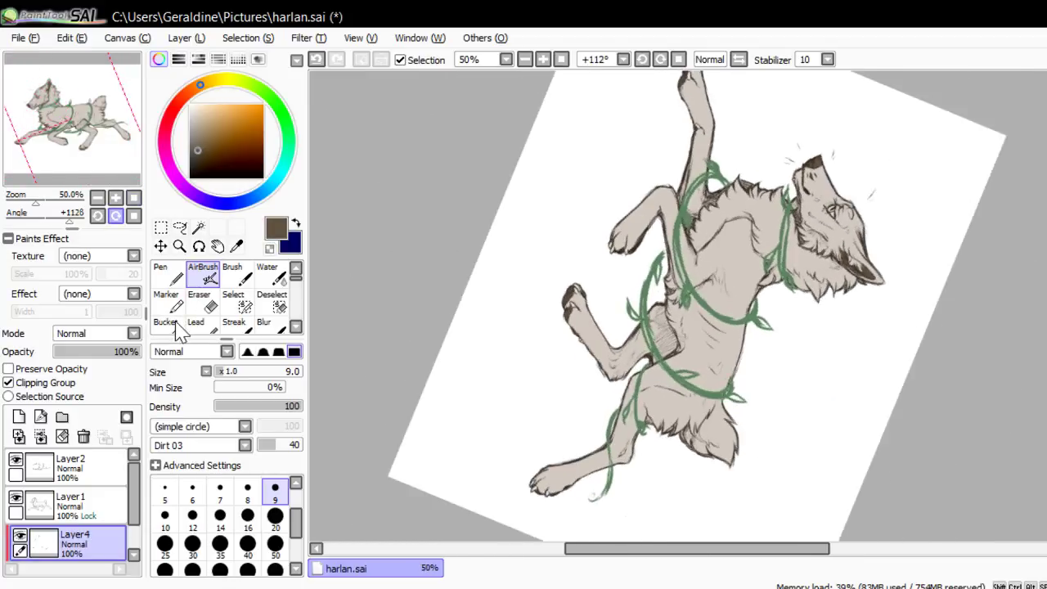
key("ctrl+plus")
key("End")
key("End")
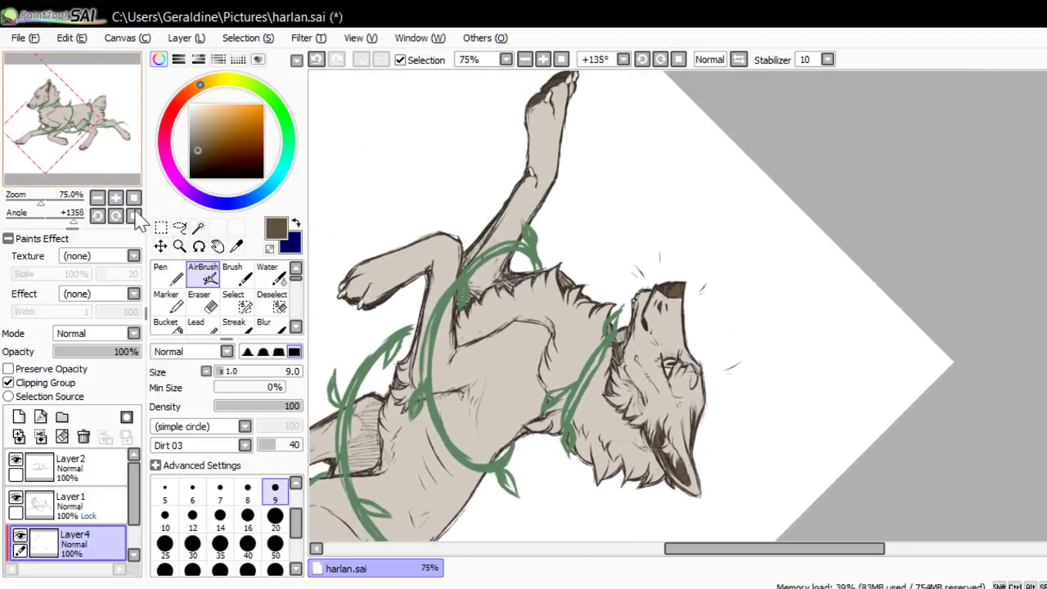
key("Home")
key("ctrl+minus")
left_click_drag(119, 137, 112, 133)
key("ctrl+plus")
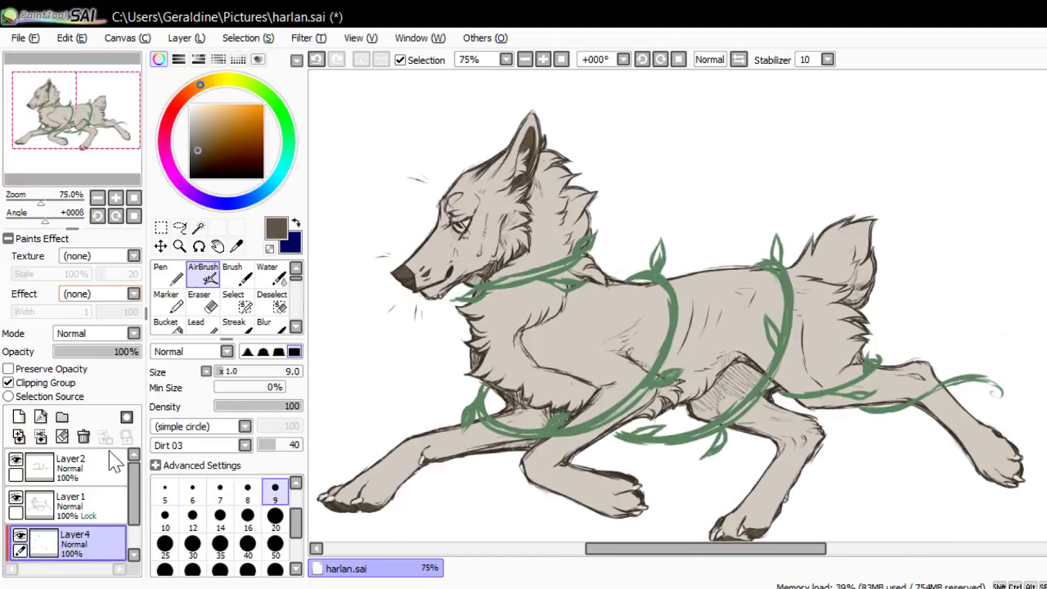
Fill the wolf's eye with grey-brown using the AirBrush at size 9
key("ctrl+plus")
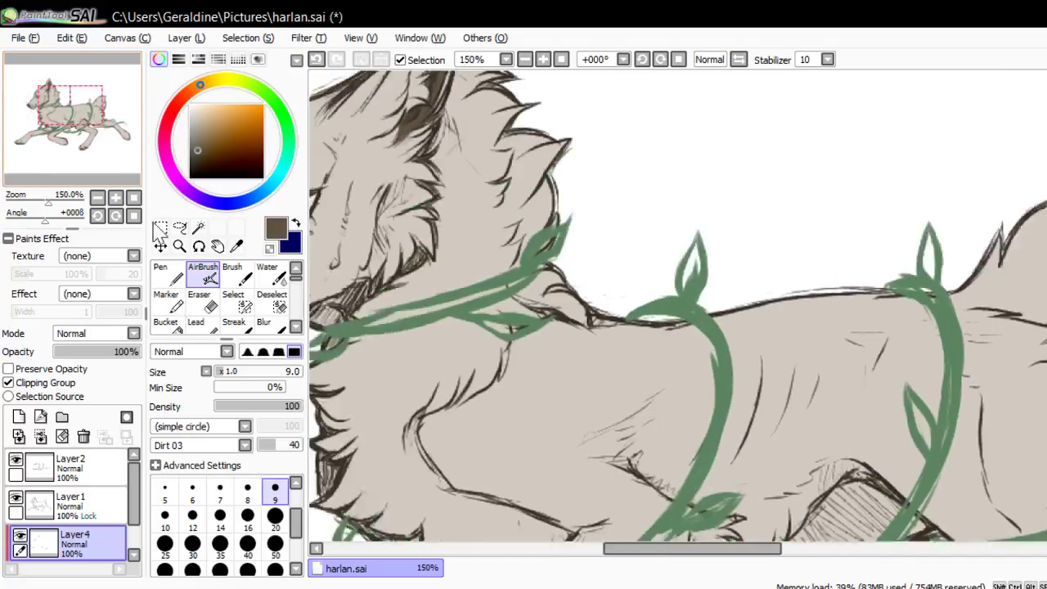
key("ctrl+plus")
key("Right")
key("Left")
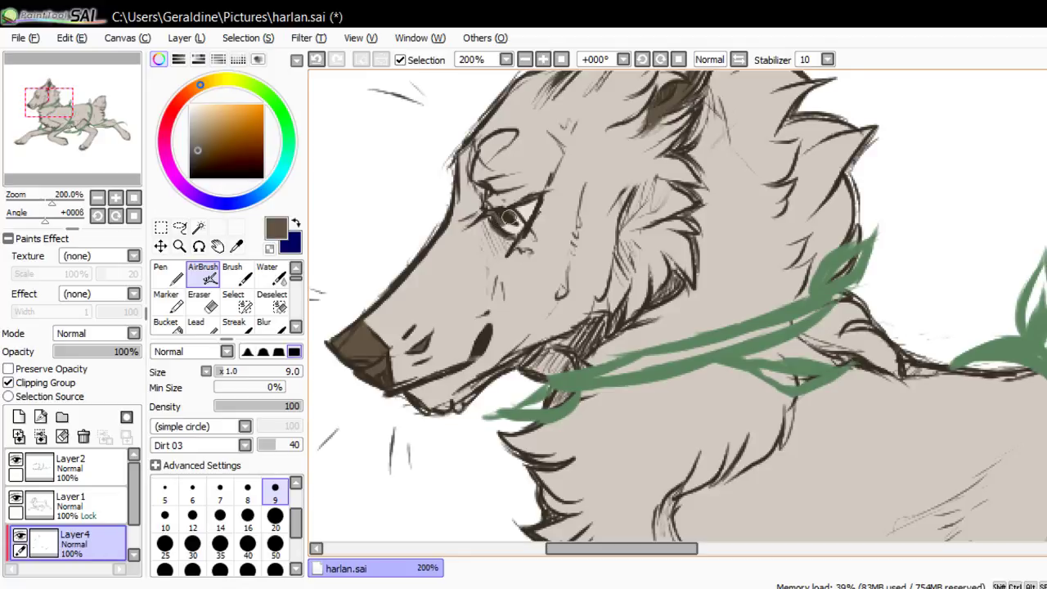
left_click_drag(513, 217, 515, 223)
left_click_drag(513, 234, 488, 215)
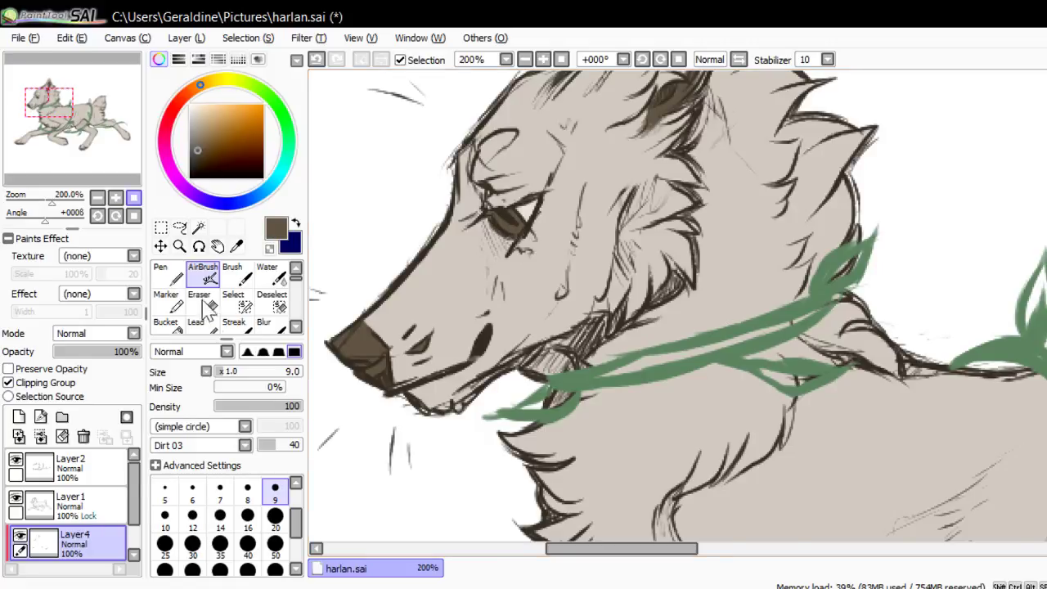
left_click(134, 198)
left_click_drag(102, 146, 101, 144)
key("End")
key("End")
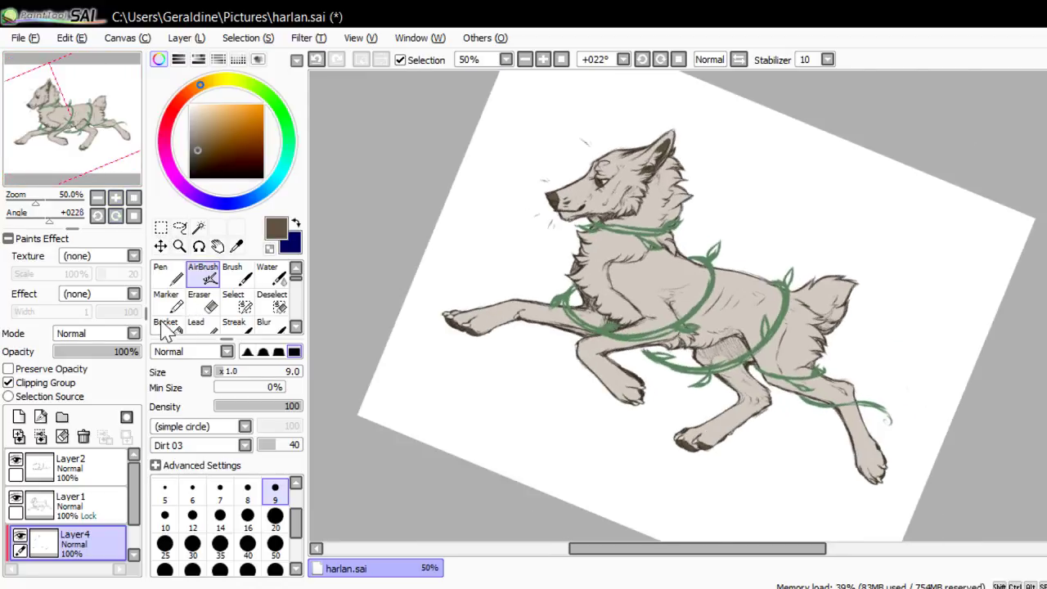
key("Delete")
key("Delete")
key("Delete")
key("Delete")
key("Home")
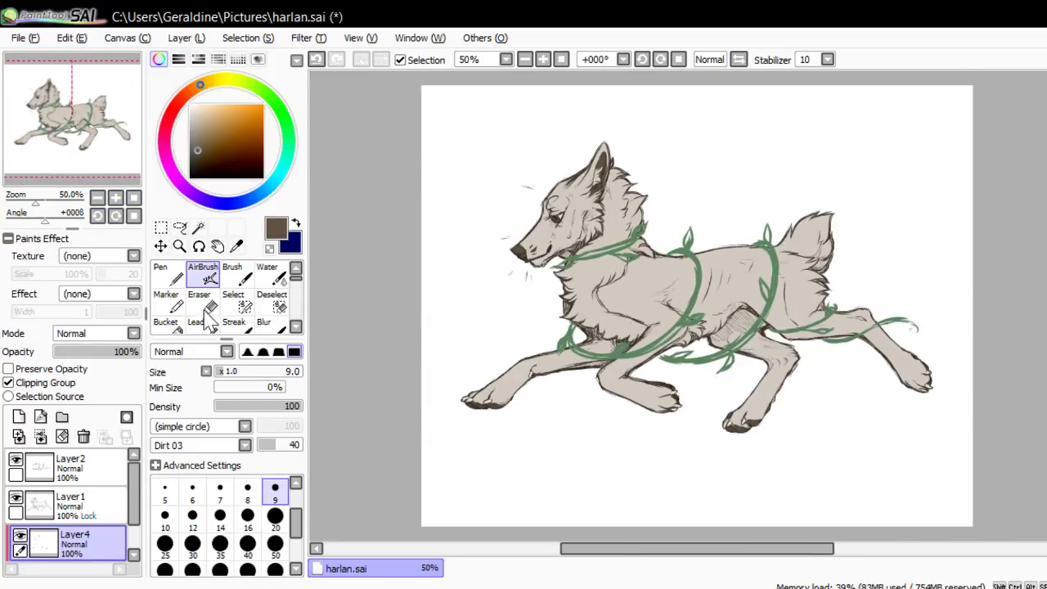
Pick an orange-brown, set the AirBrush to size 5, try it on the wolf's iris, and undo the strokes
key("ctrl+plus")
key("ctrl+plus")
key("ctrl+plus")
key("ctrl+plus")
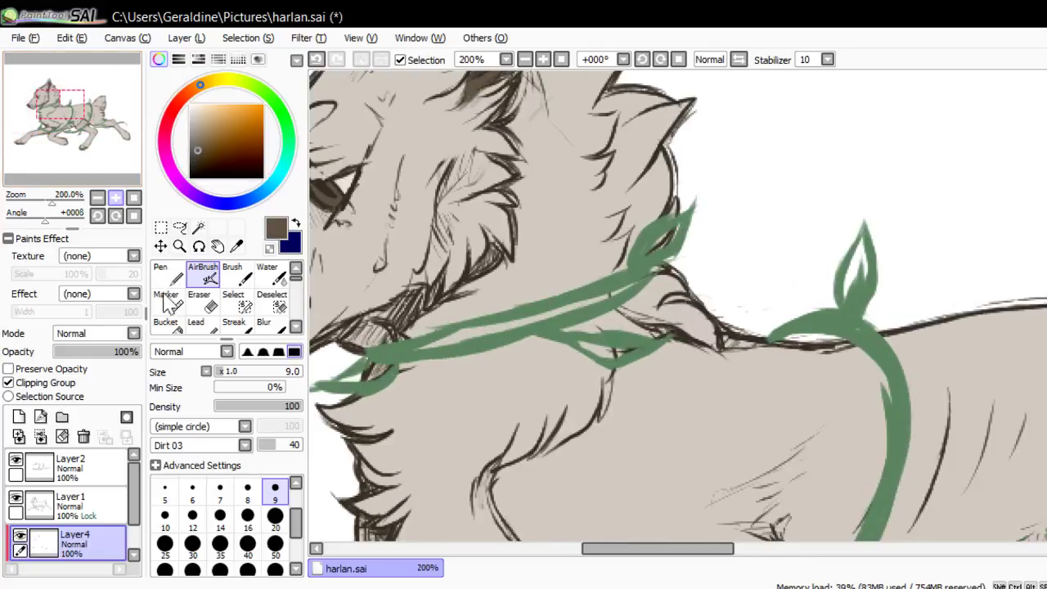
left_click(331, 210, "alt")
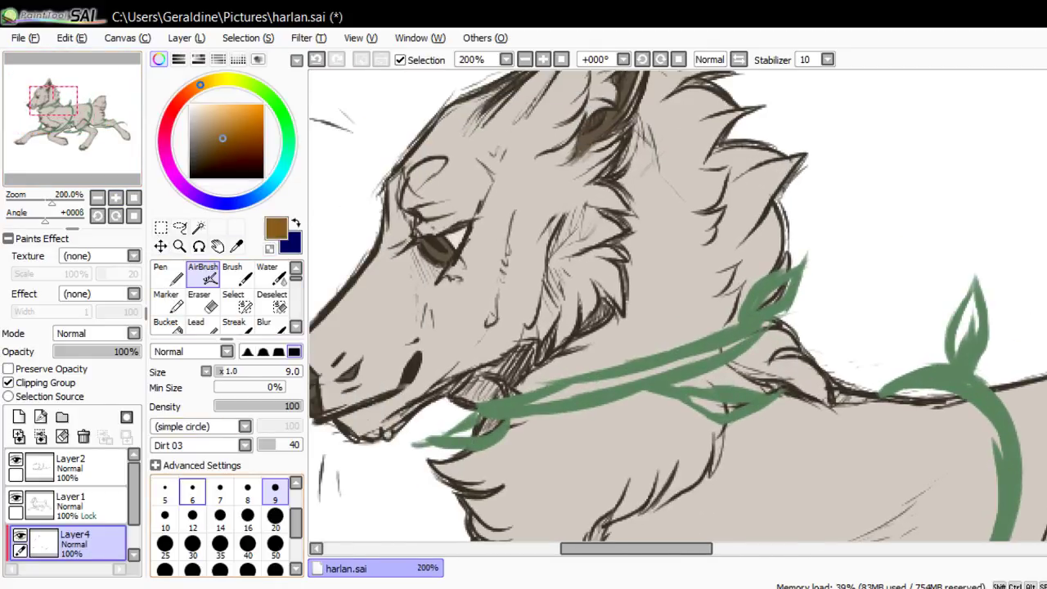
left_click(164, 491)
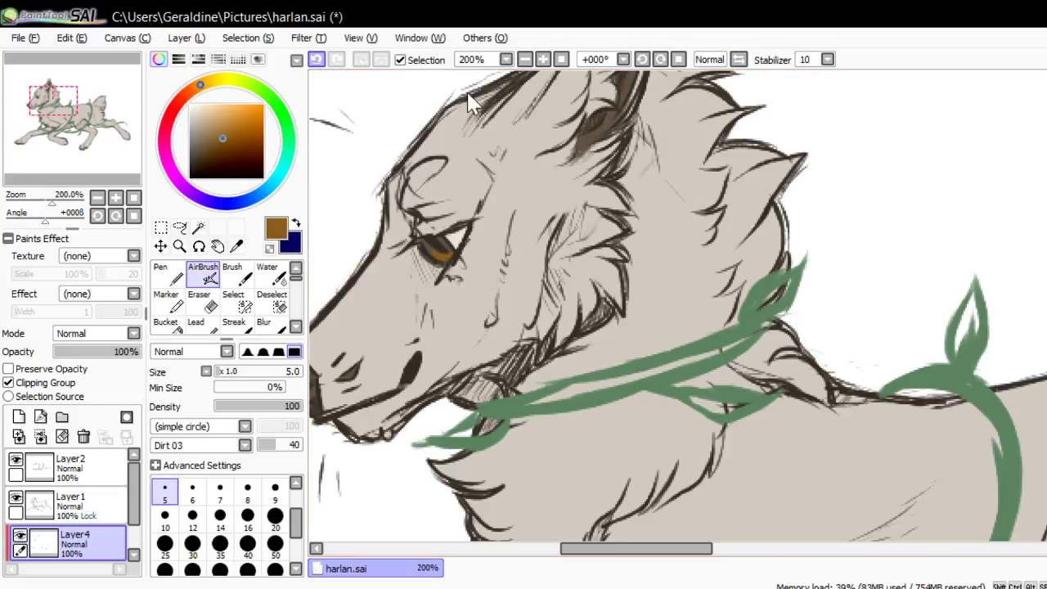
left_click(134, 198)
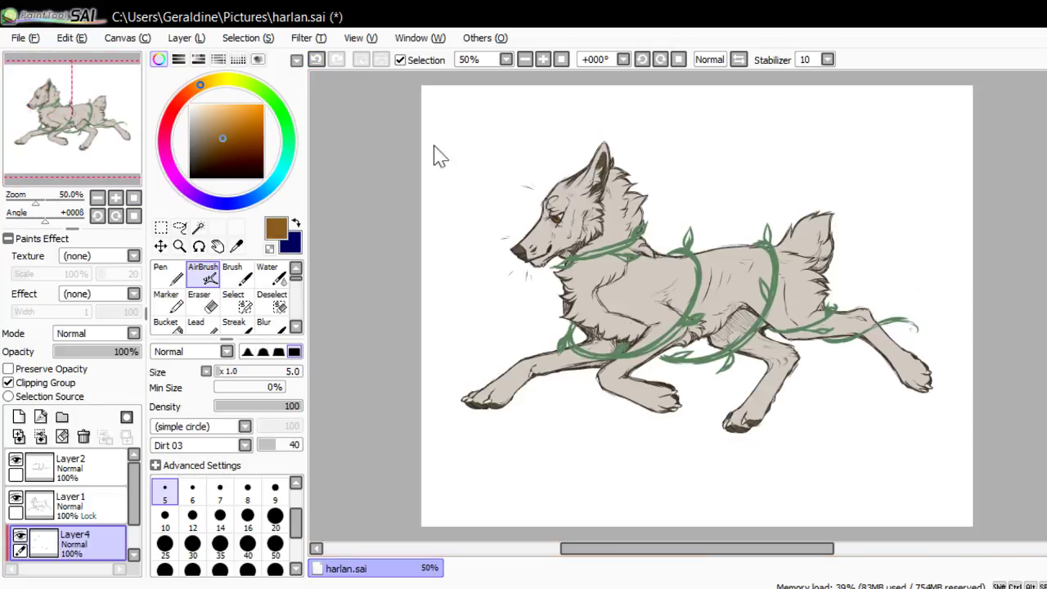
key("ctrl+z")
key("ctrl+z")
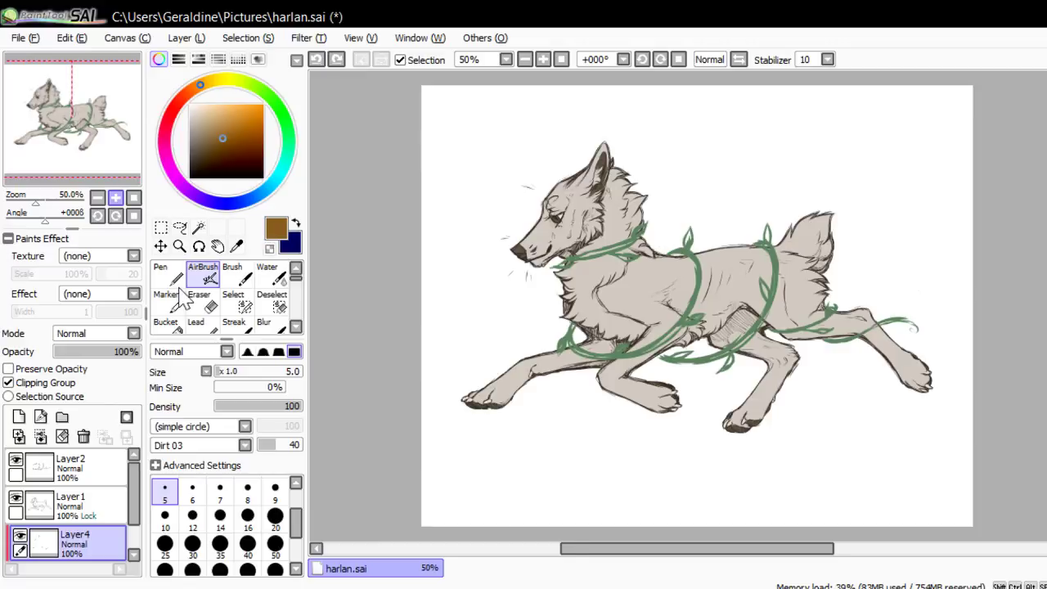
Add a new clipped layer above Layer4 and paint the wolf's iris orange-brown with the AirBrush at size 5
key("ctrl+plus")
key("ctrl+plus")
key("ctrl+plus")
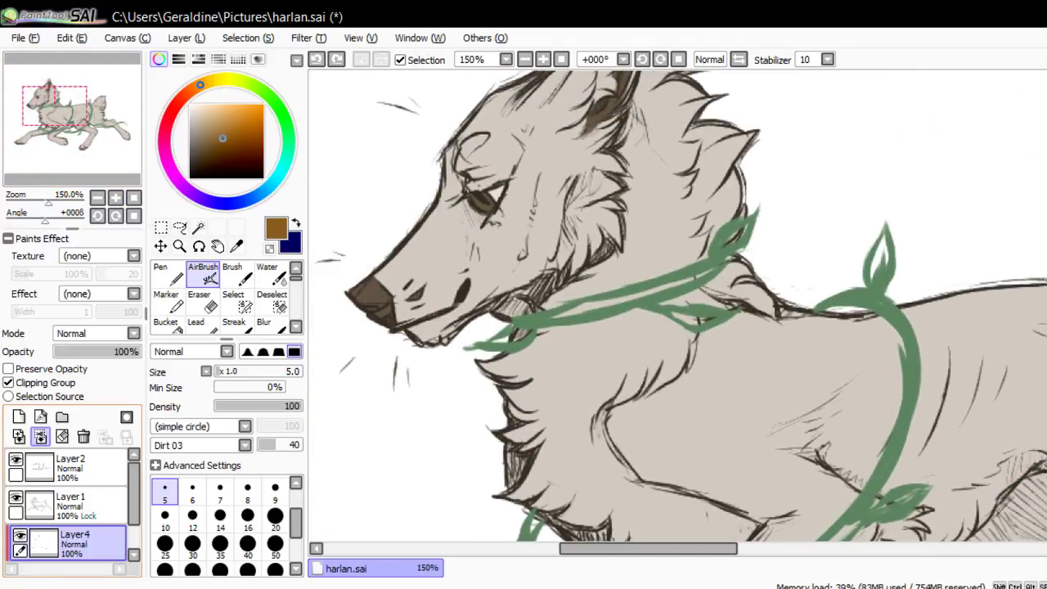
left_click(18, 416)
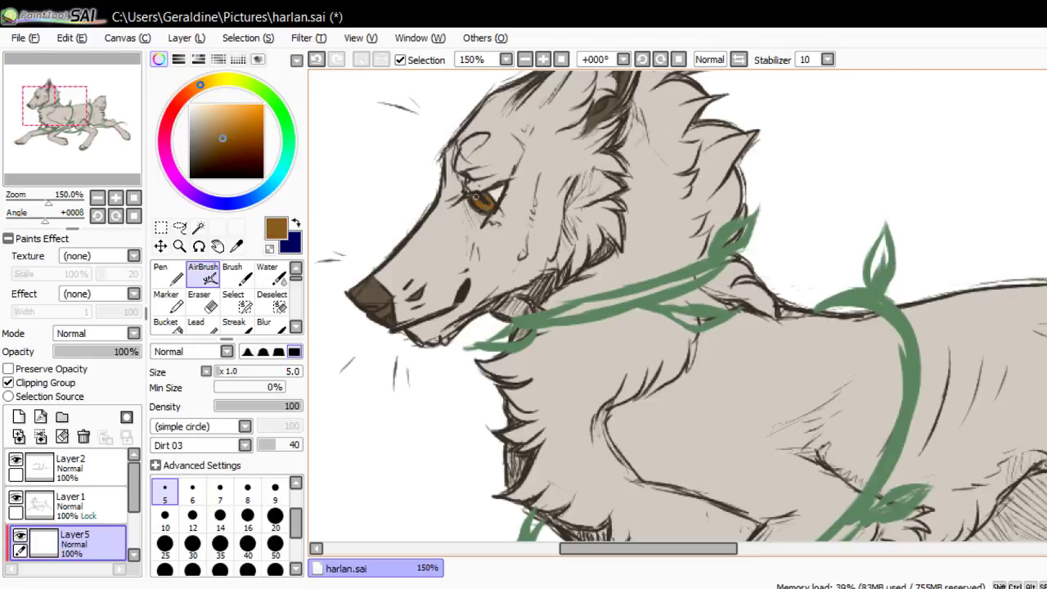
left_click(135, 198)
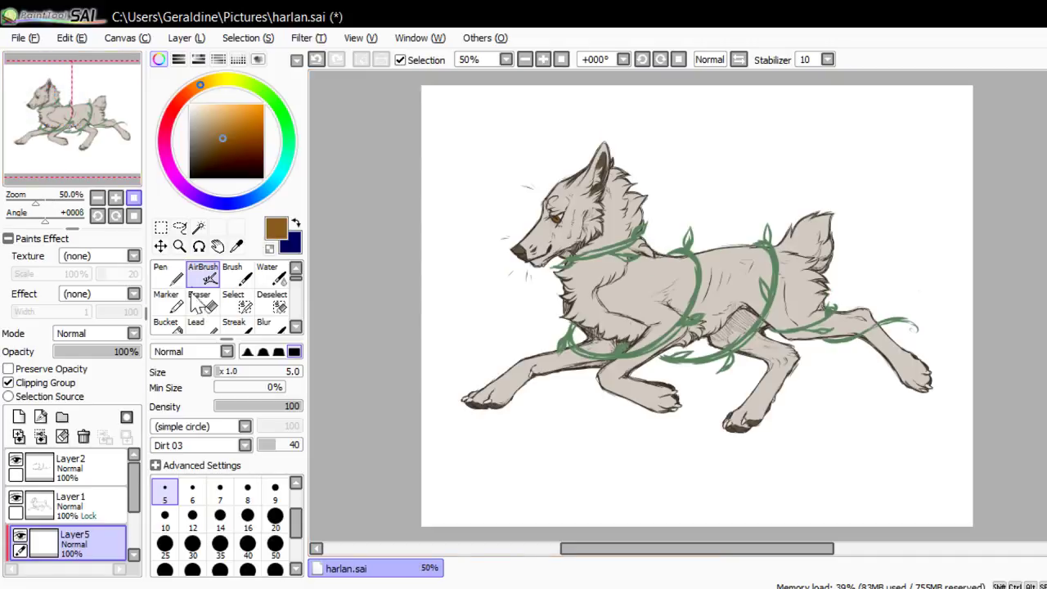
Set the iris layer's blending mode to Luminosity and its opacity to 23%
key("plus")
key("plus")
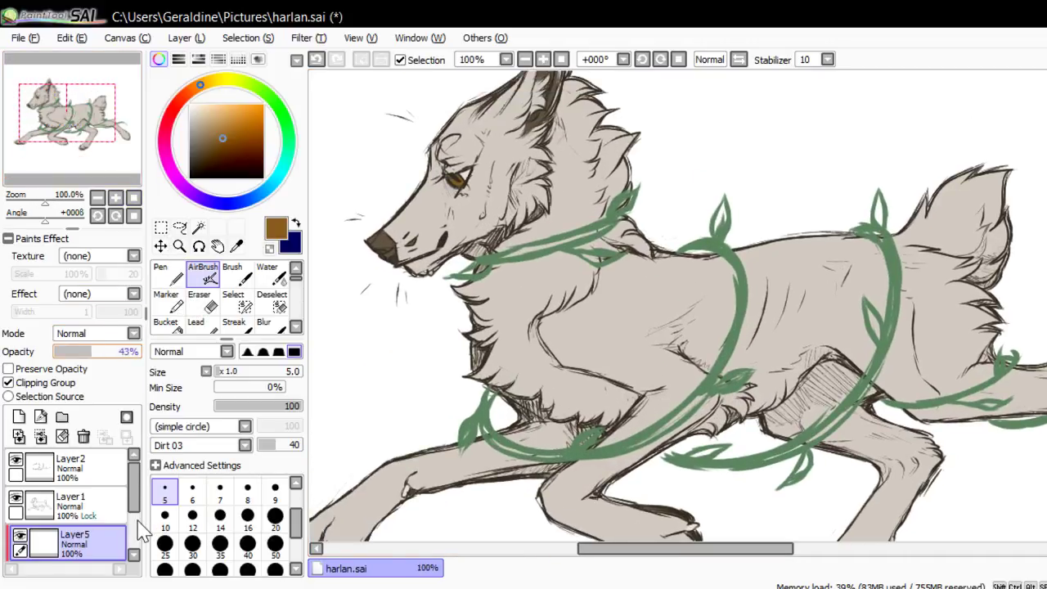
left_click_drag(91, 350, 109, 350)
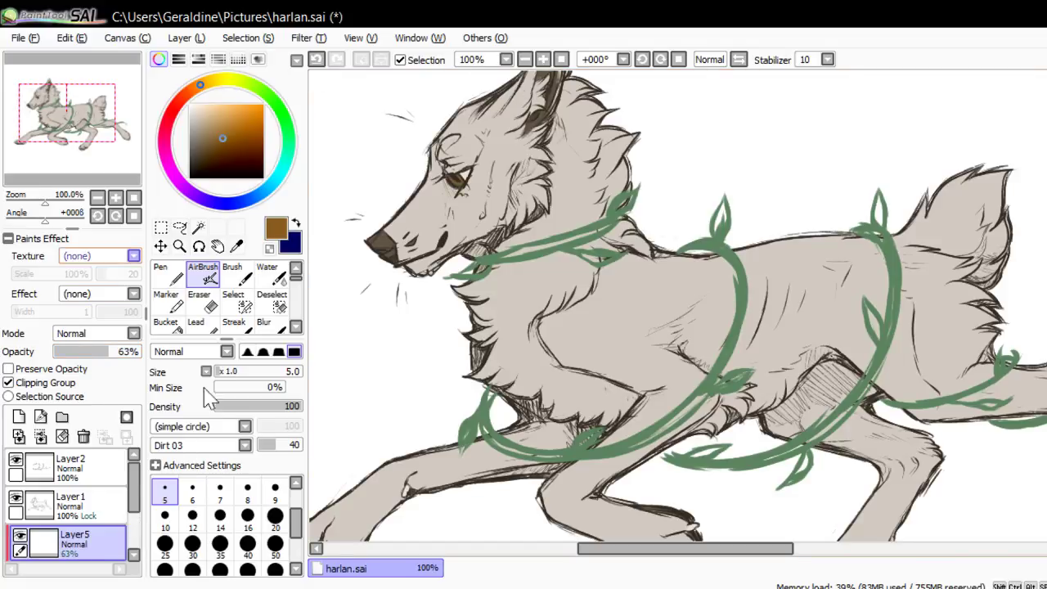
left_click(105, 361)
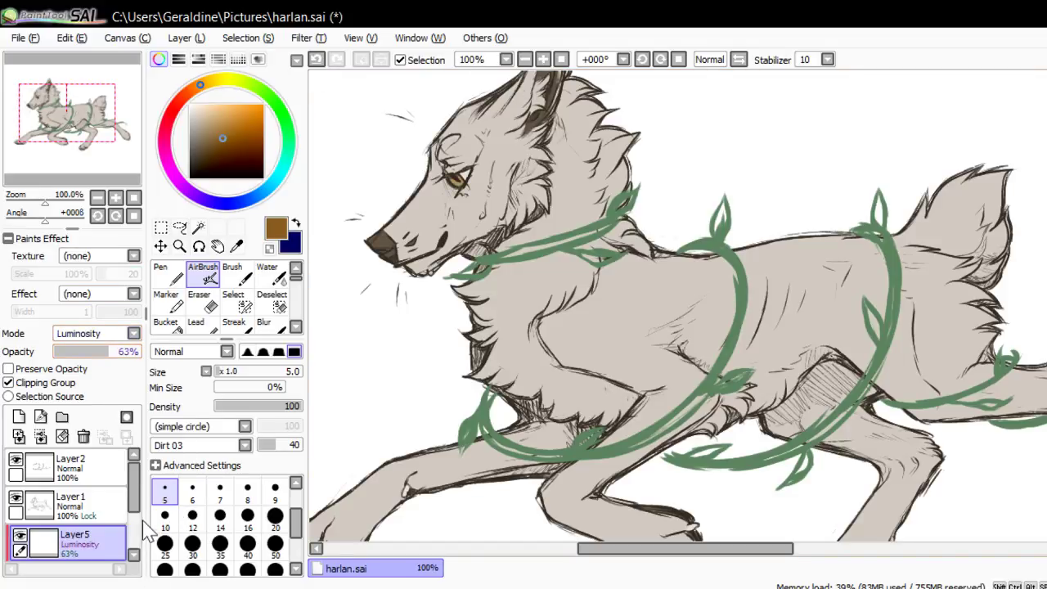
left_click_drag(96, 351, 73, 351)
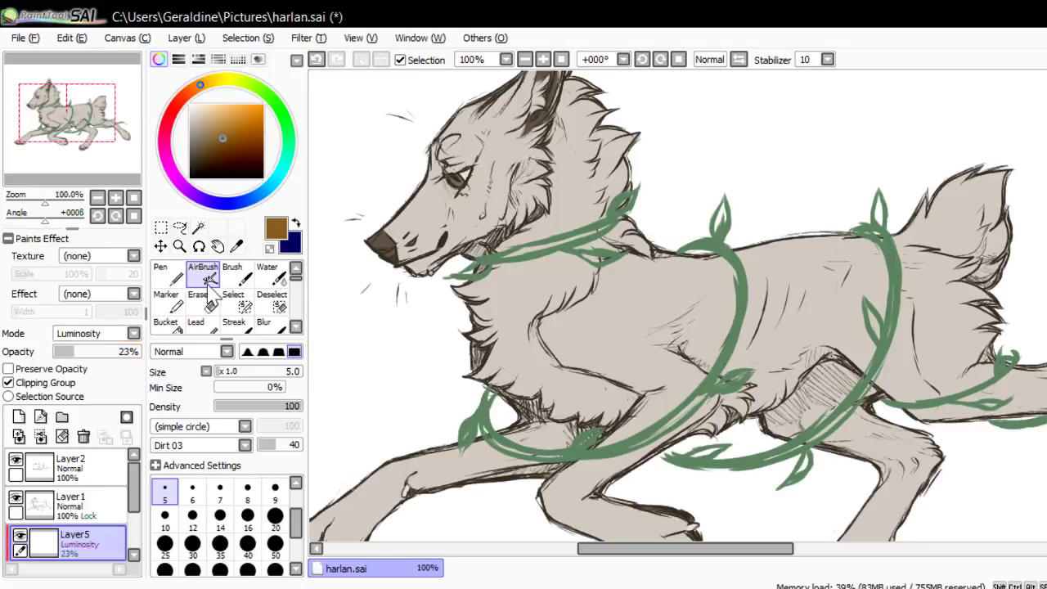
Paint a brown highlight on the upper part of the wolf's nose with the AirBrush at size 5
left_click(132, 198)
left_click_drag(98, 136, 94, 120)
left_click(115, 198)
left_click(115, 198)
left_click(115, 198)
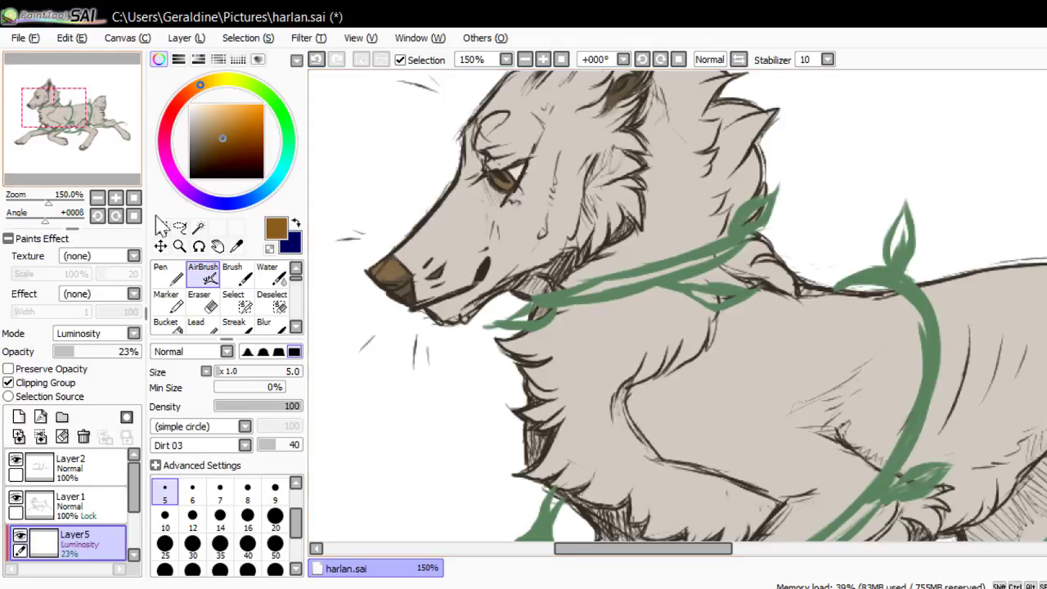
Examine the colouring of the wolf's legs and paws up close and with the canvas rotated
left_click_drag(60, 120, 45, 134)
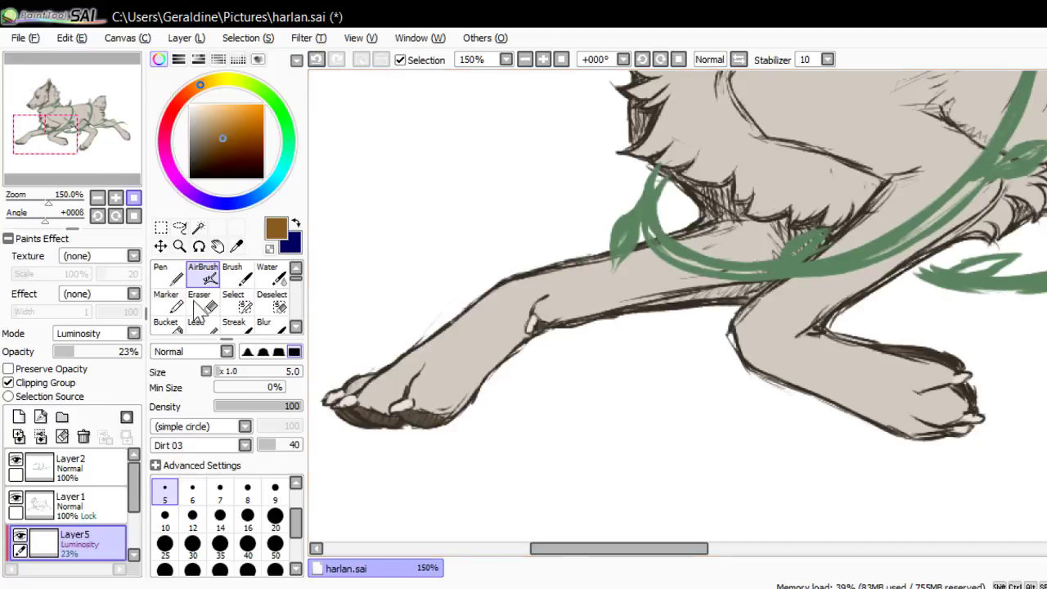
key("minus")
key("minus")
key("minus")
left_click(115, 215)
left_click(116, 215)
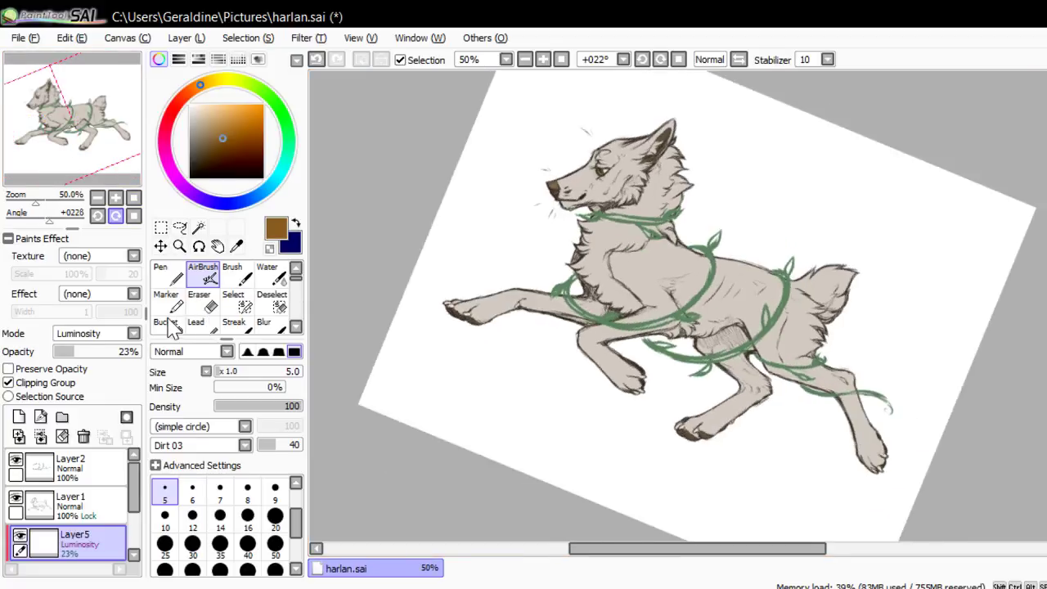
left_click(115, 215)
left_click(99, 200)
key("Delete")
key("Delete")
key("Delete")
key("Delete")
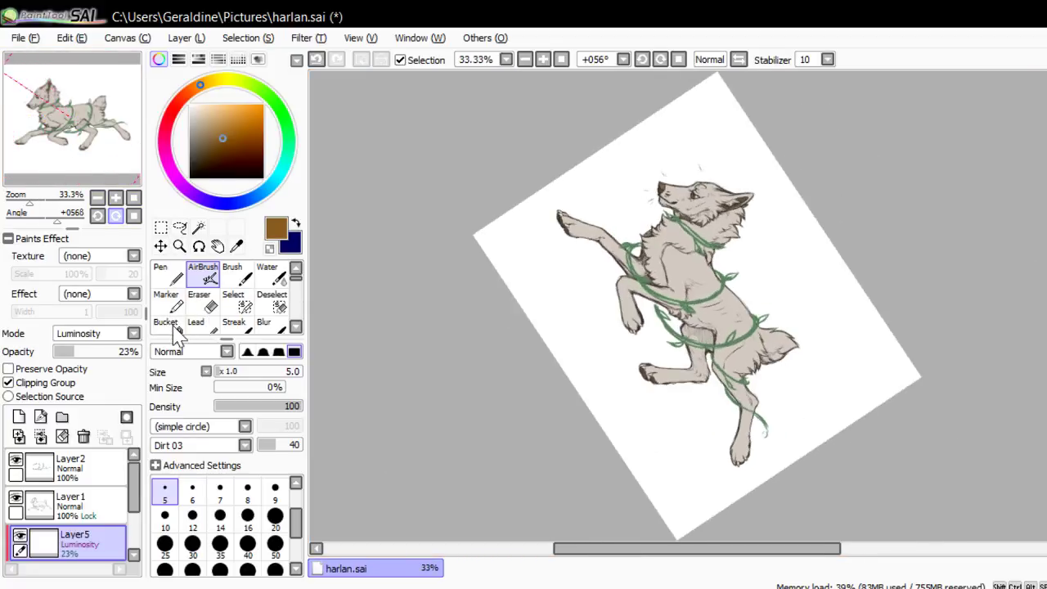
key("plus")
mouse_move(119, 155)
left_mouse_down()
mouse_move(122, 131)
mouse_move(120, 140)
mouse_move(104, 129)
left_mouse_up()
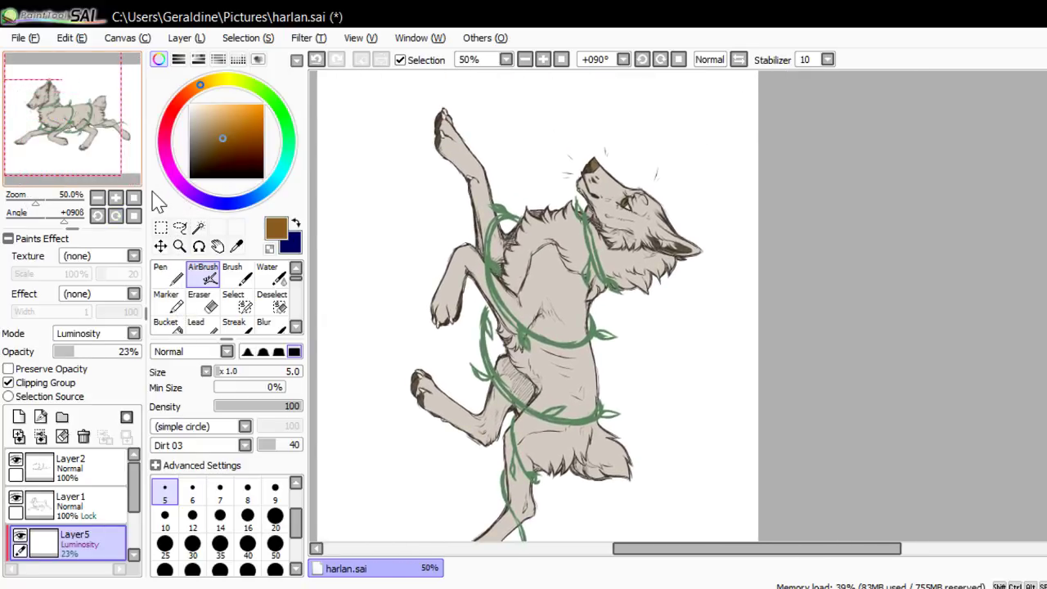
key("Home")
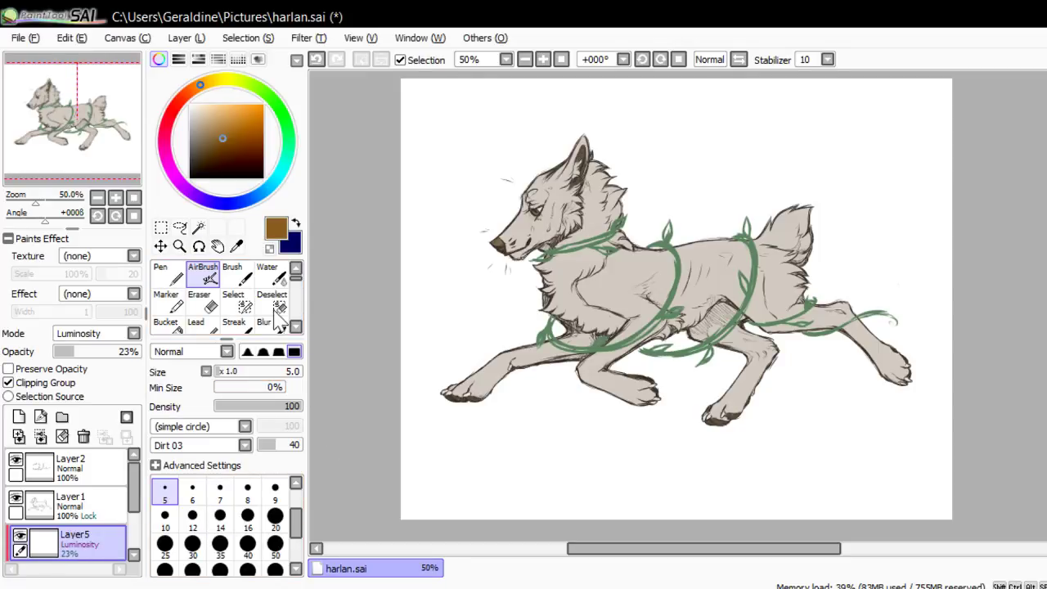
Examine the vines and line work around the wolf's body up close and at different canvas angles
left_click(116, 198)
left_click_drag(106, 163, 95, 150)
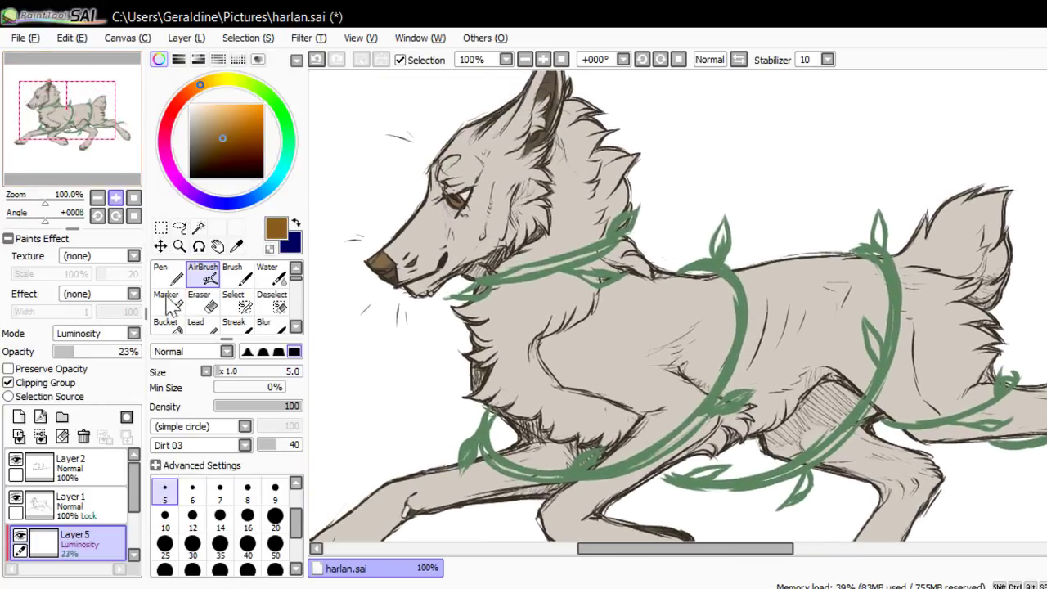
left_click(115, 215)
key("End")
key("End")
key("End")
key("ctrl+plus")
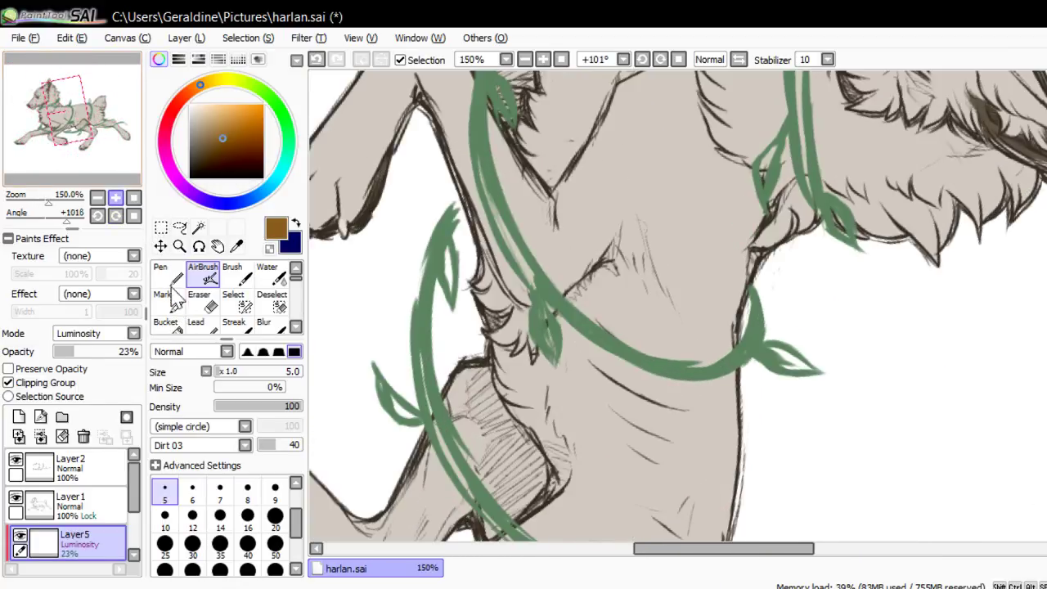
left_click(134, 215)
left_click(134, 198)
left_click_drag(116, 154, 134, 153)
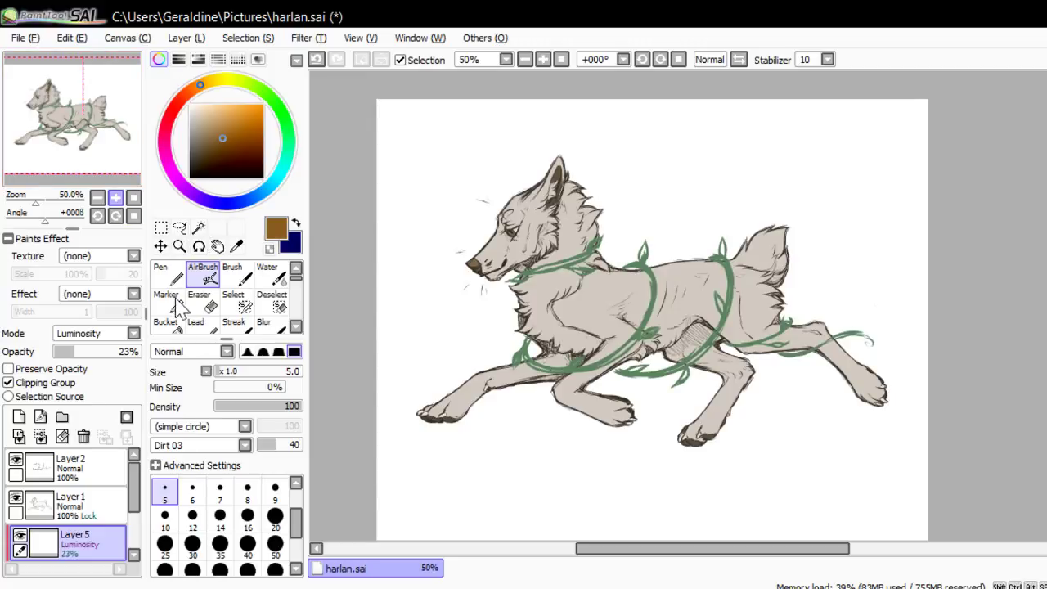
key("ctrl+plus")
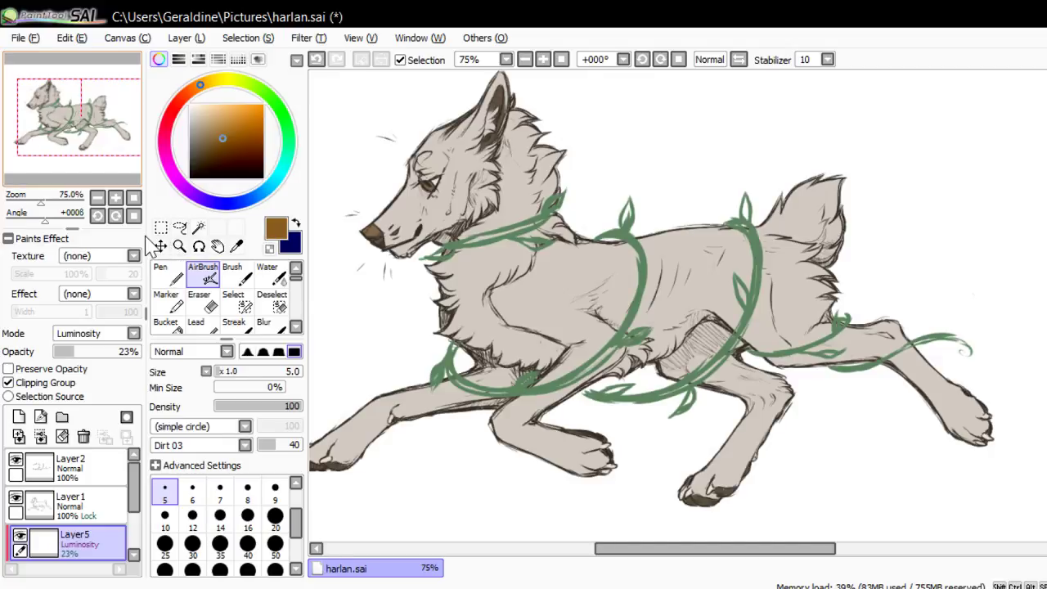
key("End")
key("End")
key("End")
key("End")
left_click(115, 198)
left_click(115, 198)
left_click(115, 198)
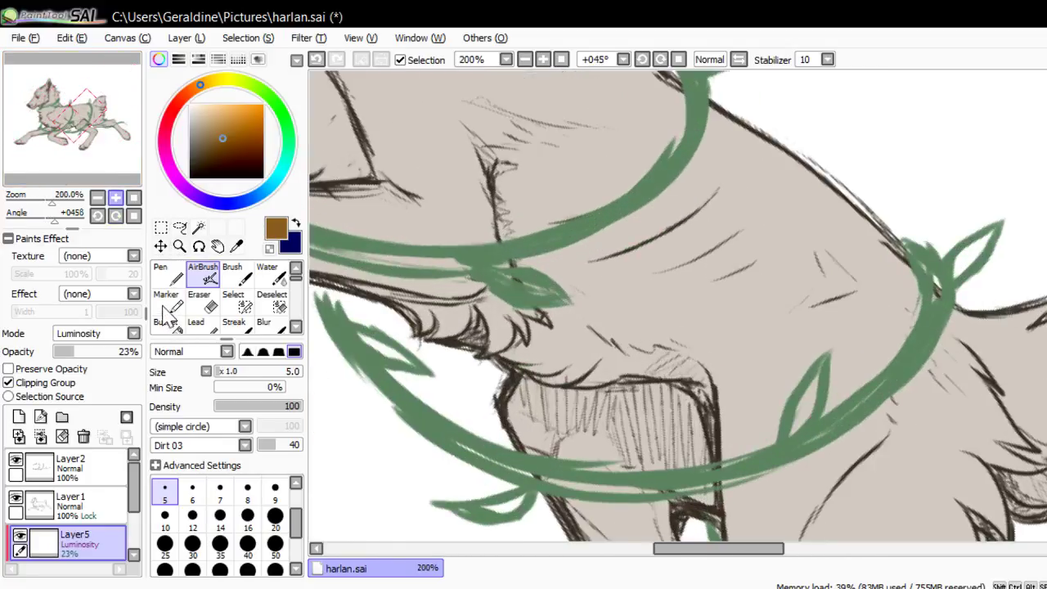
left_click(134, 198)
left_click_drag(104, 164, 114, 148)
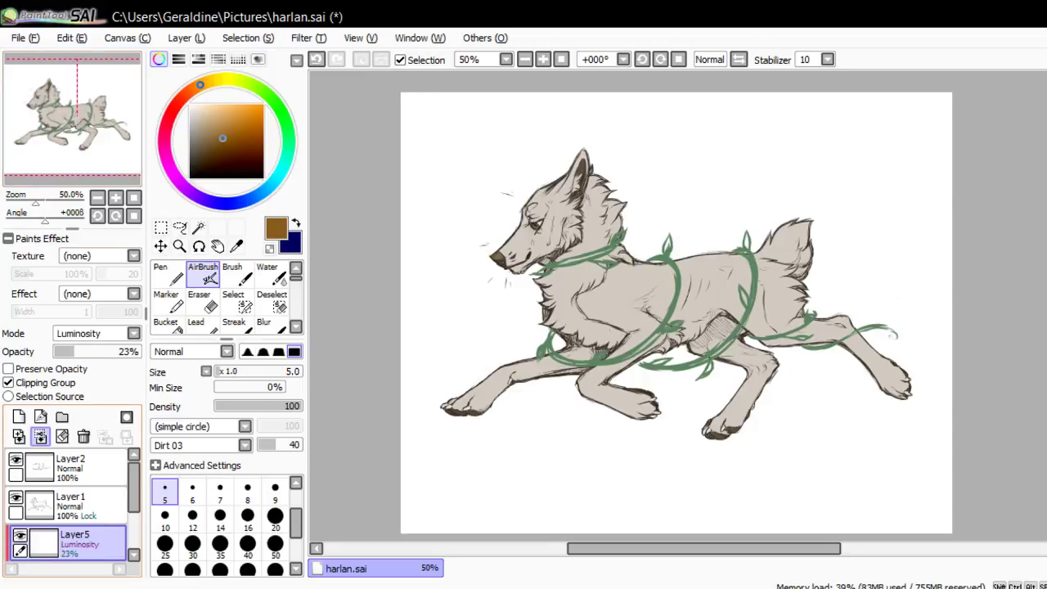
Check which layer holds the vines and add a new layer between Layer1 and the vine layer
left_click(16, 460)
left_click(16, 459)
left_click(73, 502)
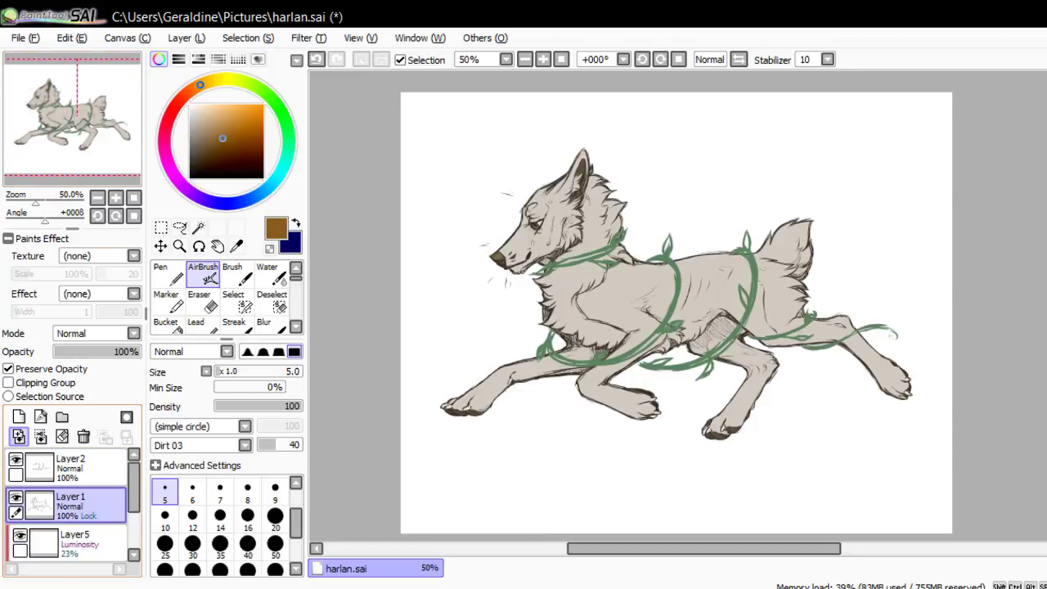
left_click(19, 417)
key("Page_Up")
left_click_drag(122, 152, 119, 152)
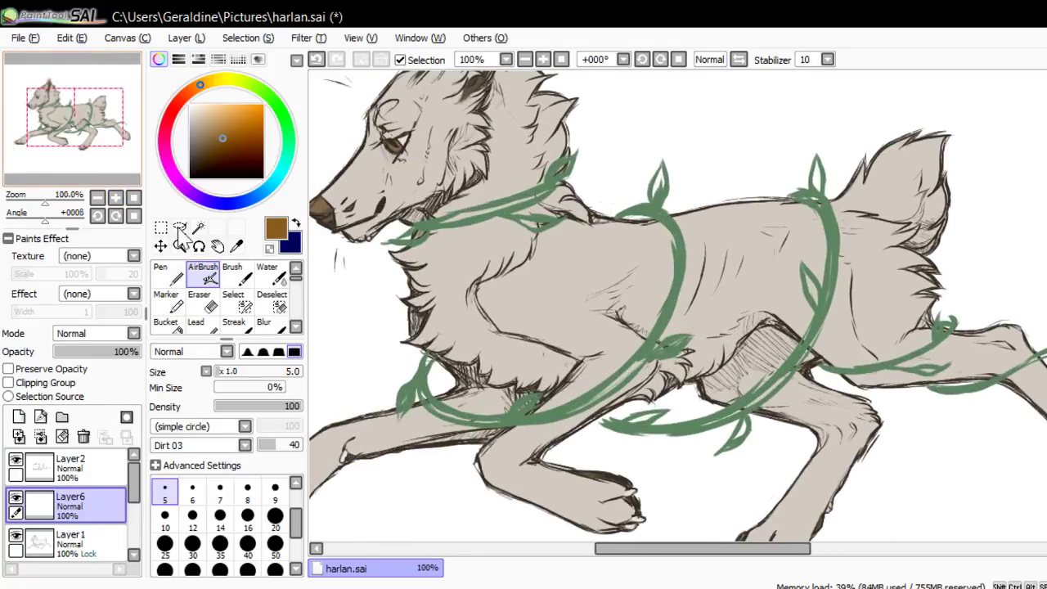
Sample the vine green, lighten it to grey-green, and fill the neck vine, its leaves and the front back leaf with the AirBrush
right_click(650, 211)
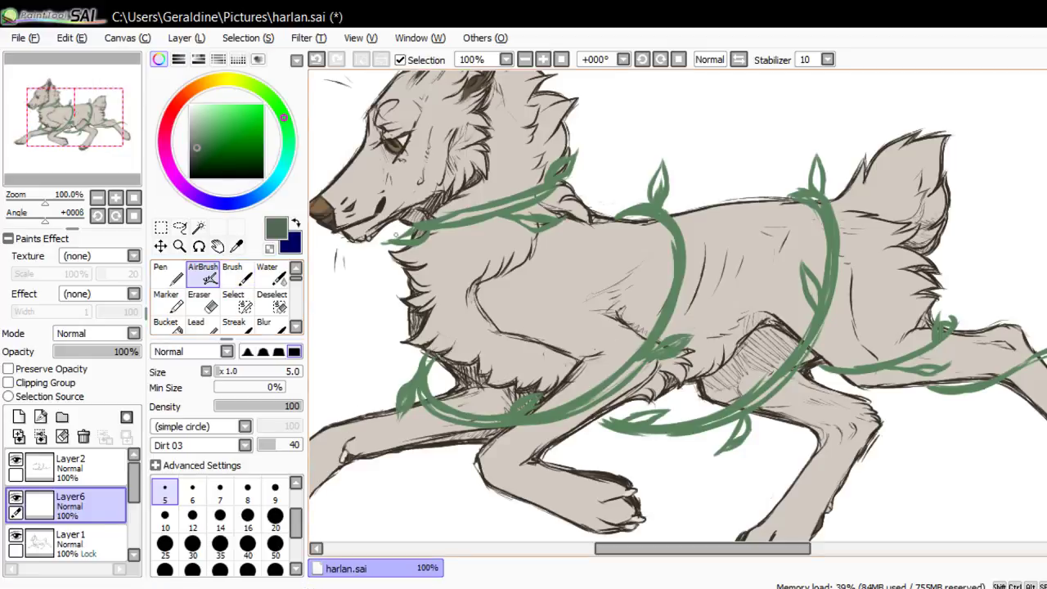
left_click(318, 61)
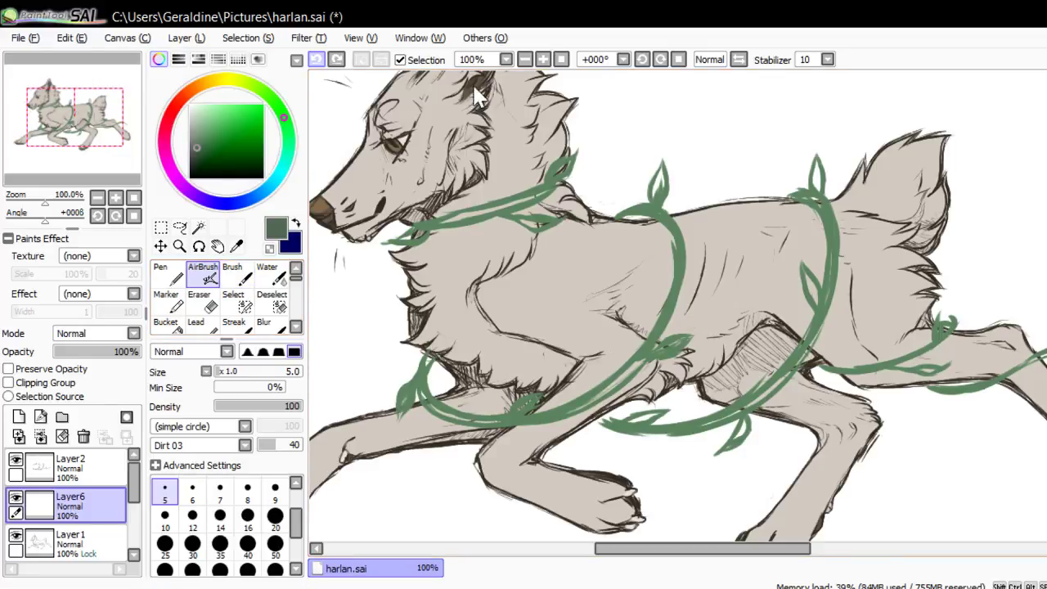
left_click_drag(196, 138, 194, 134)
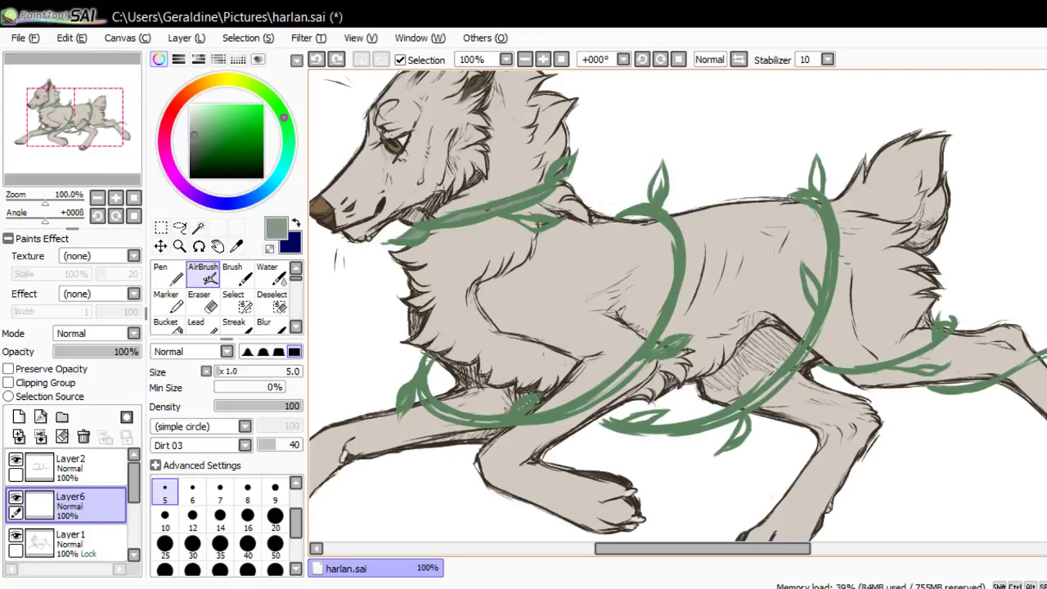
left_click_drag(488, 210, 545, 192)
left_click_drag(656, 185, 656, 182)
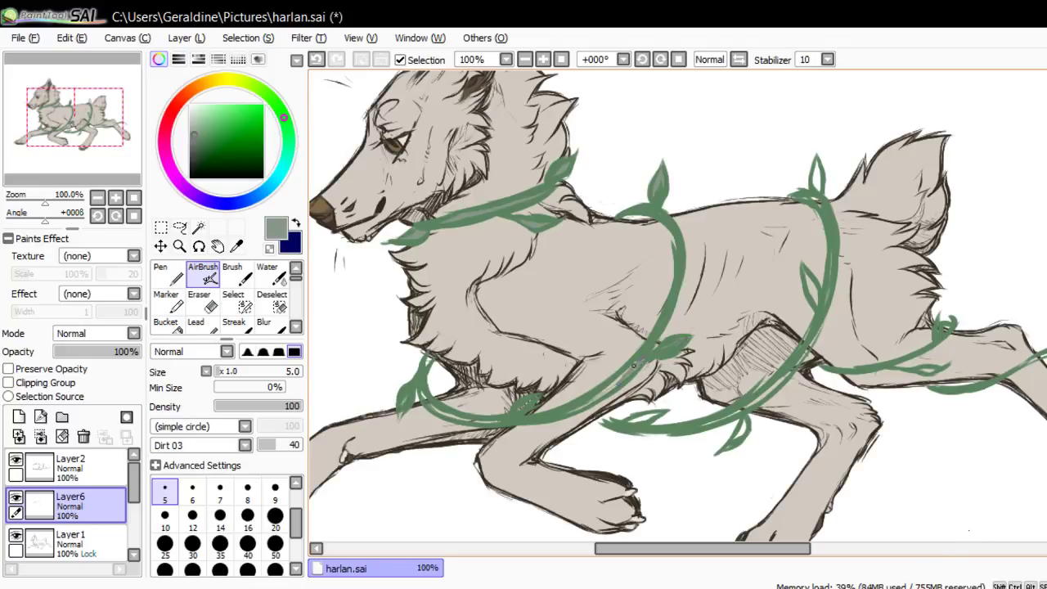
Increase the AirBrush size to 9 and fill the vine loop and leaves around the wolf's chest with grey-green
key("bracketright")
key("bracketright")
key("bracketright")
key("bracketright")
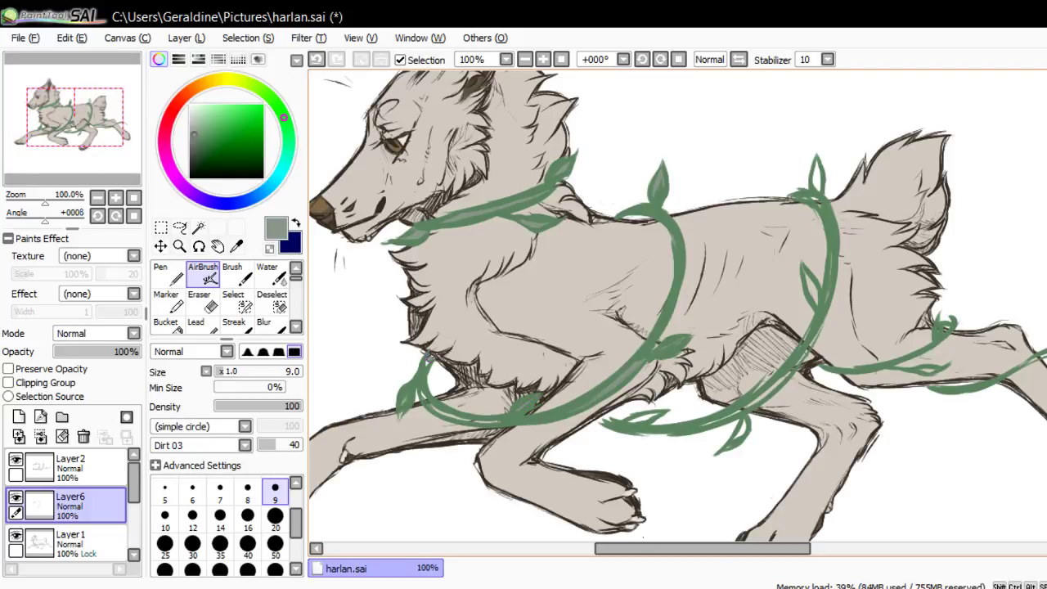
key("ctrl+z")
left_click_drag(442, 415, 422, 391)
Fill the rear vine loop, its leaves and the vine trailing past the hind leg with grey-green using the AirBrush
mouse_move(624, 423)
left_mouse_down()
mouse_move(649, 417)
mouse_move(626, 426)
left_mouse_up()
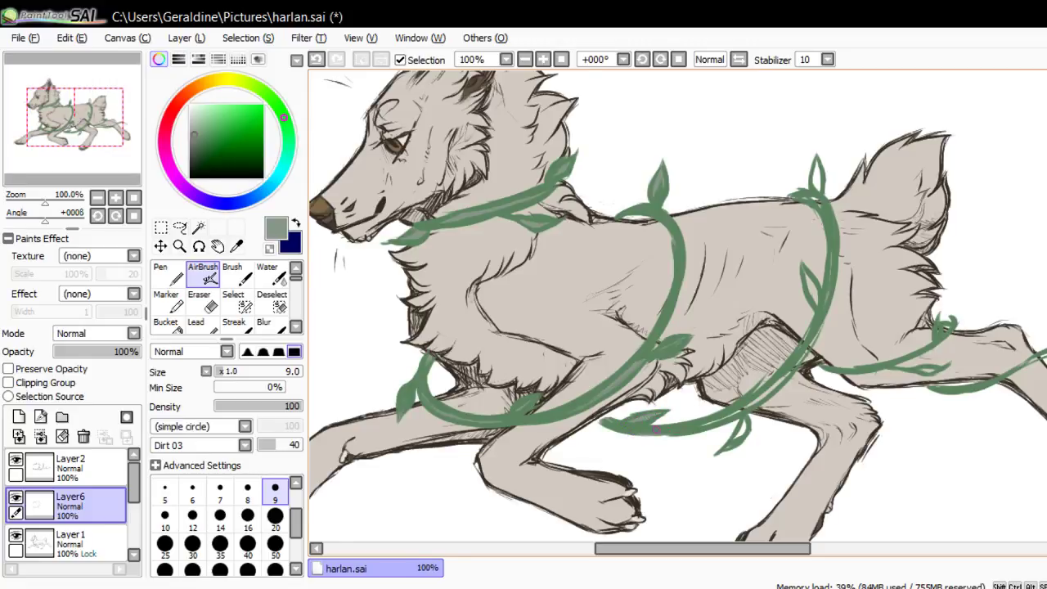
left_click_drag(689, 427, 764, 391)
left_click_drag(818, 317, 806, 351)
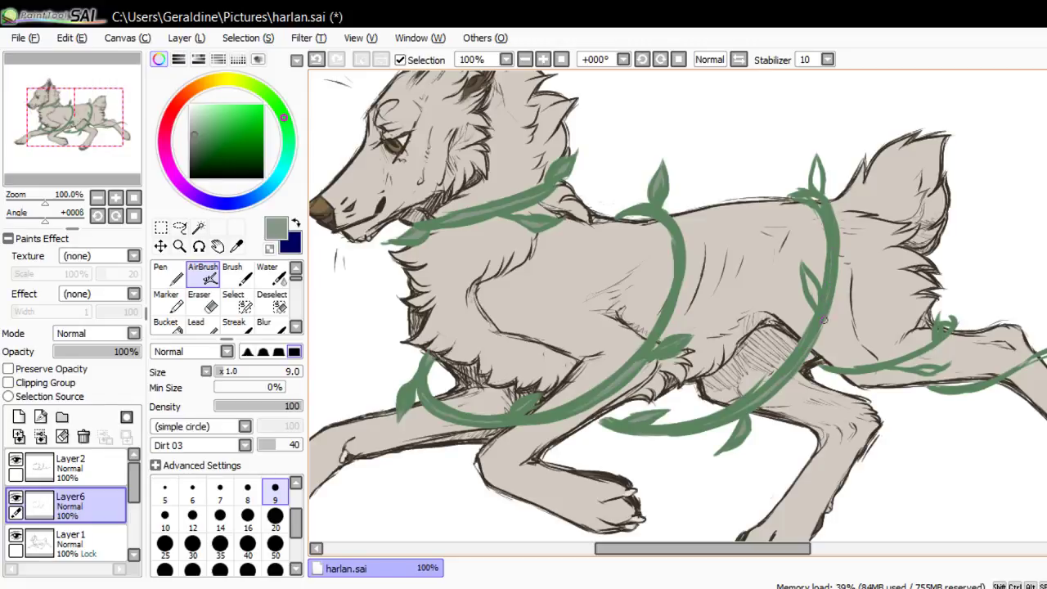
left_click_drag(808, 275, 820, 313)
left_click_drag(817, 187, 818, 161)
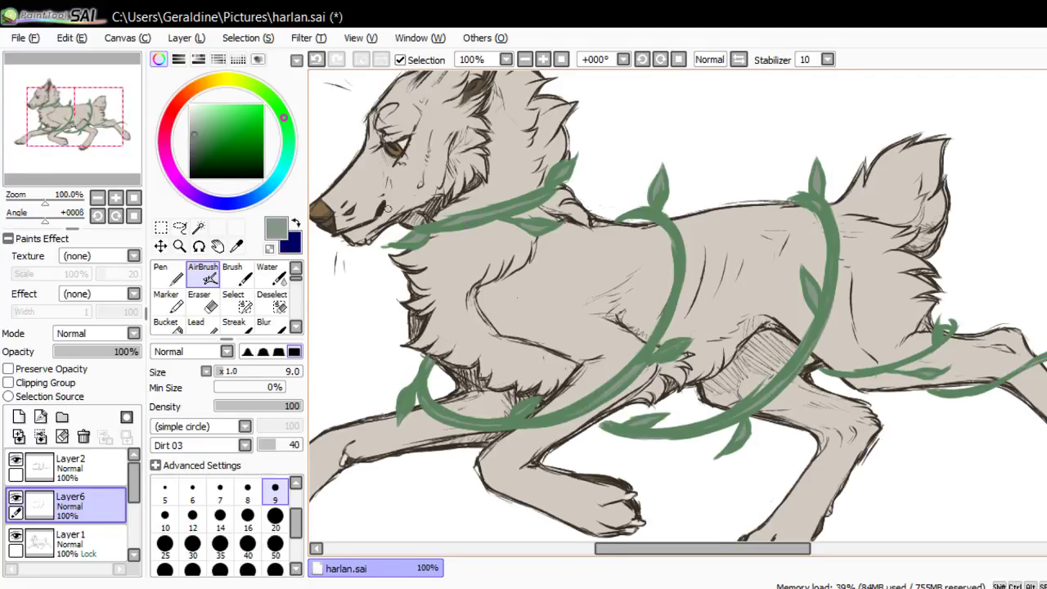
left_click_drag(97, 113, 106, 115)
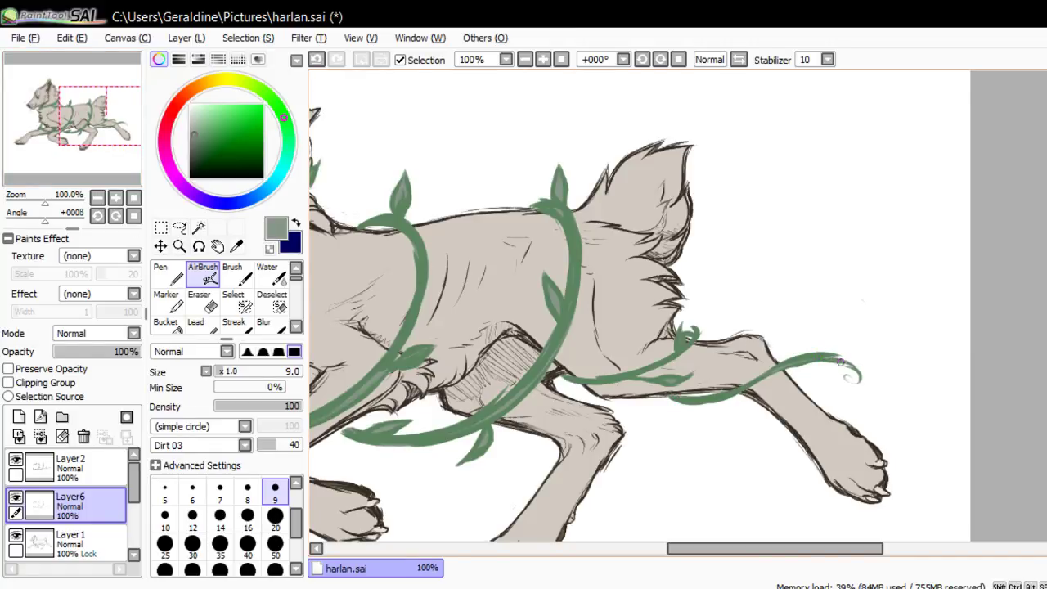
left_click_drag(836, 362, 856, 371)
key("e")
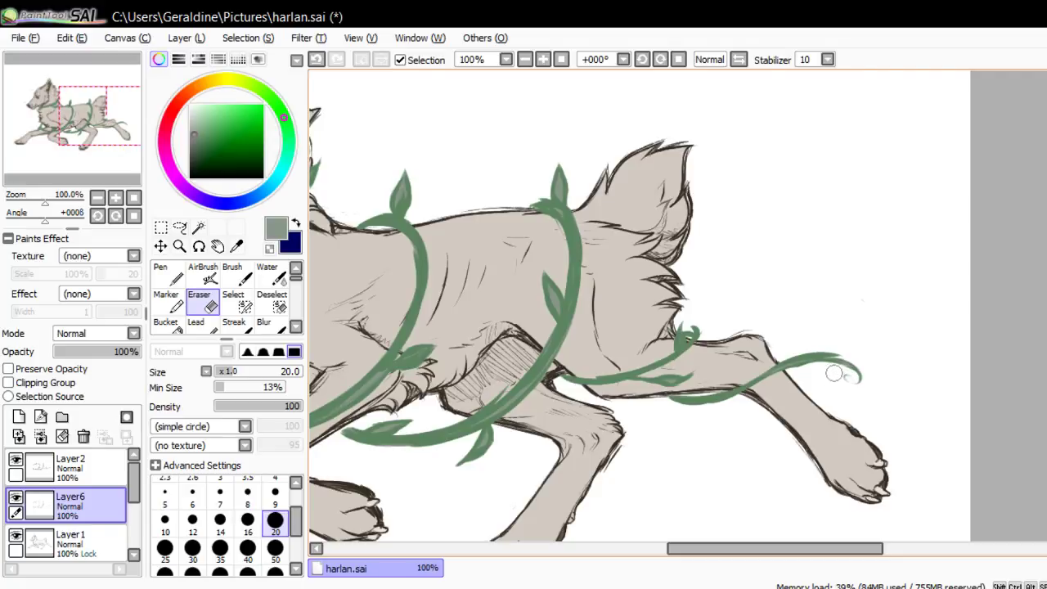
Examine the whole drawing at different zooms and angles, and compare it with Layer2 hidden and shown
key("ctrl+minus")
key("ctrl+minus")
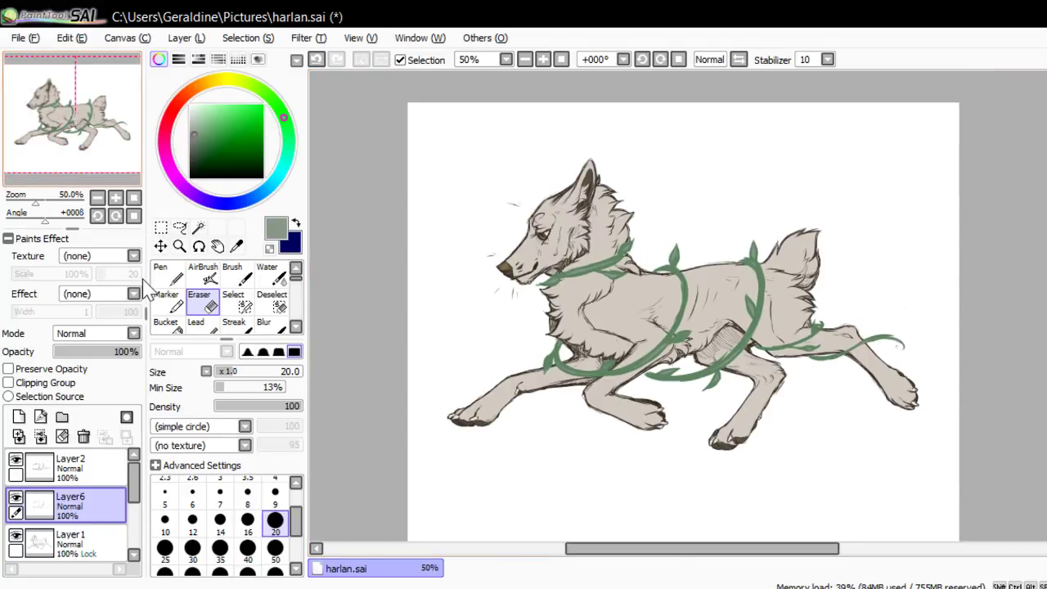
key("ctrl+plus")
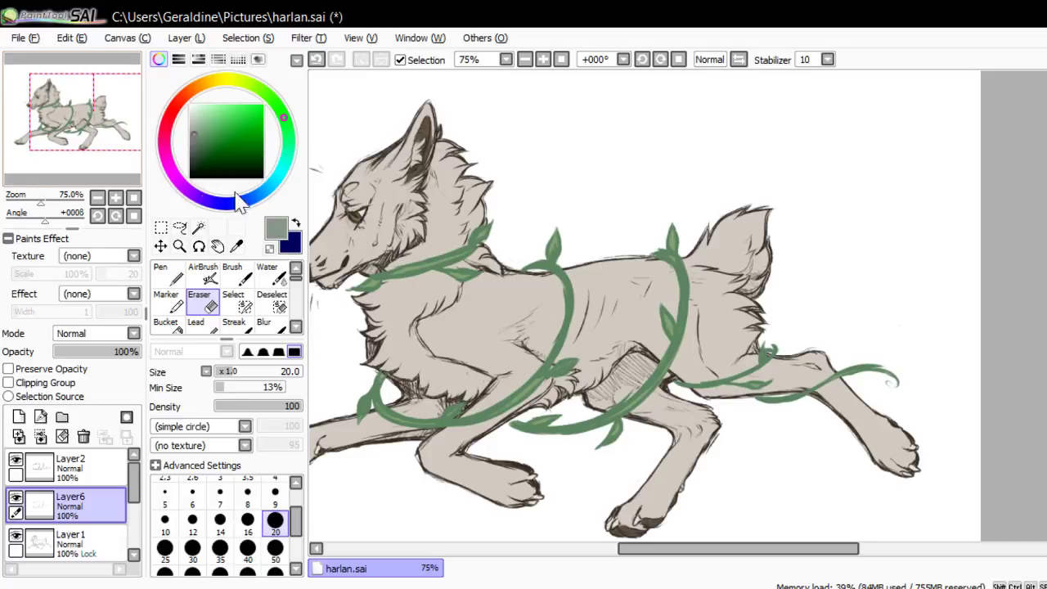
left_click(134, 198)
left_click(98, 216)
left_click(98, 216)
left_click(134, 198)
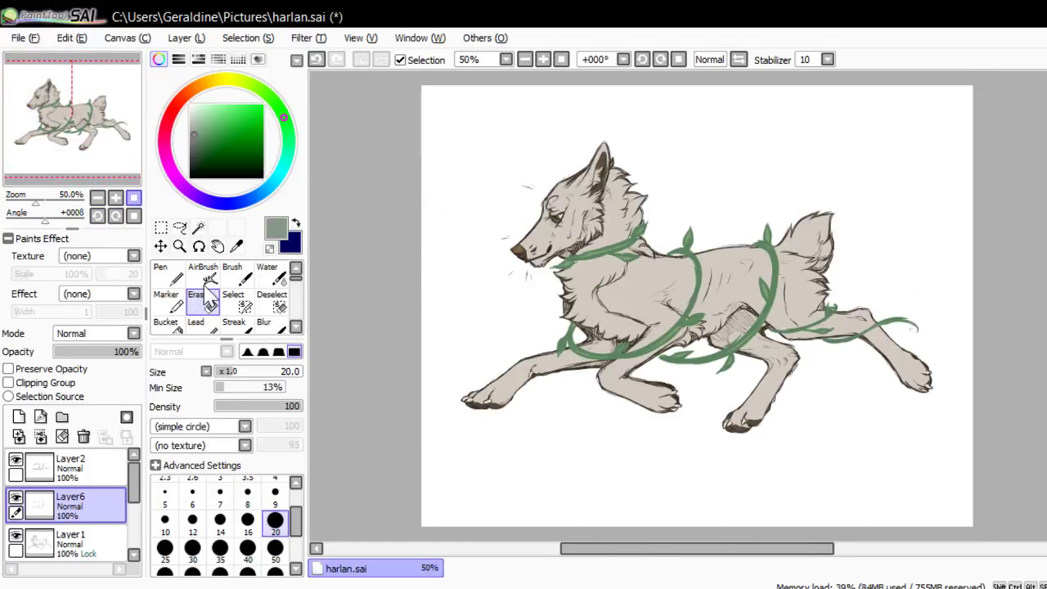
left_click(116, 216)
key("End")
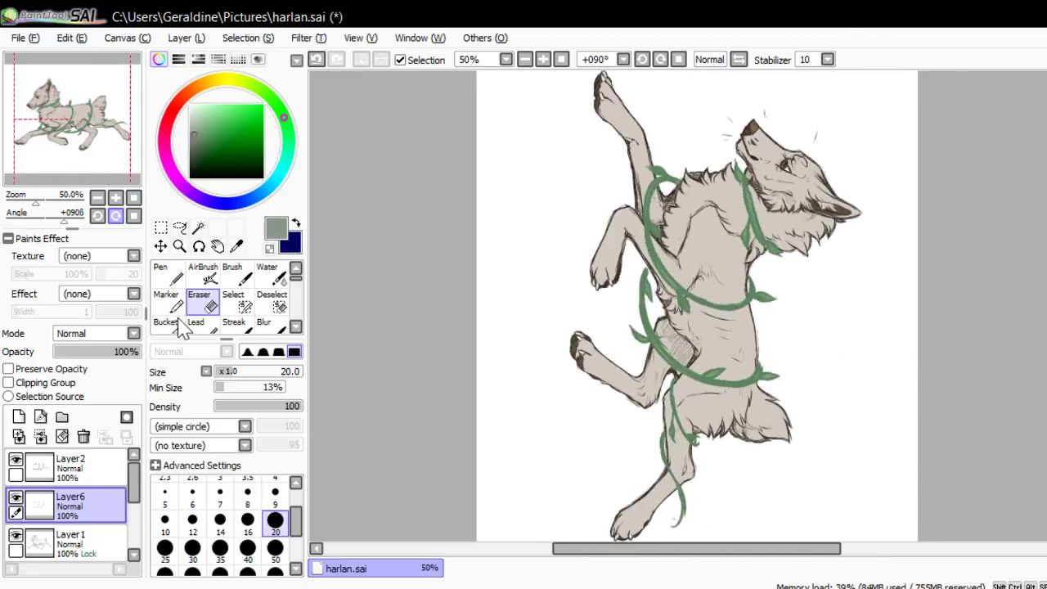
key("Home")
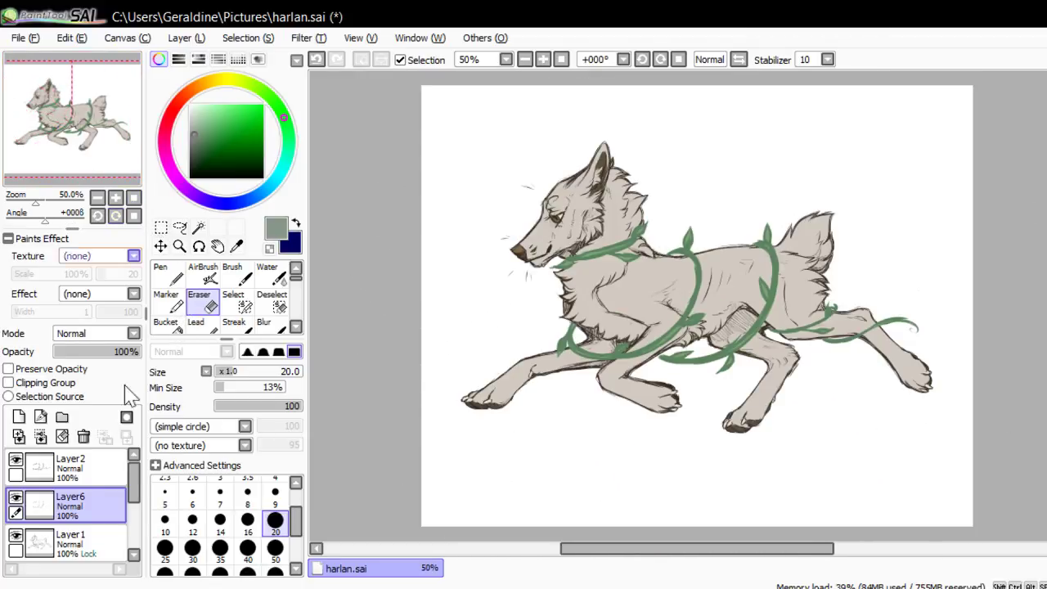
left_click(16, 459)
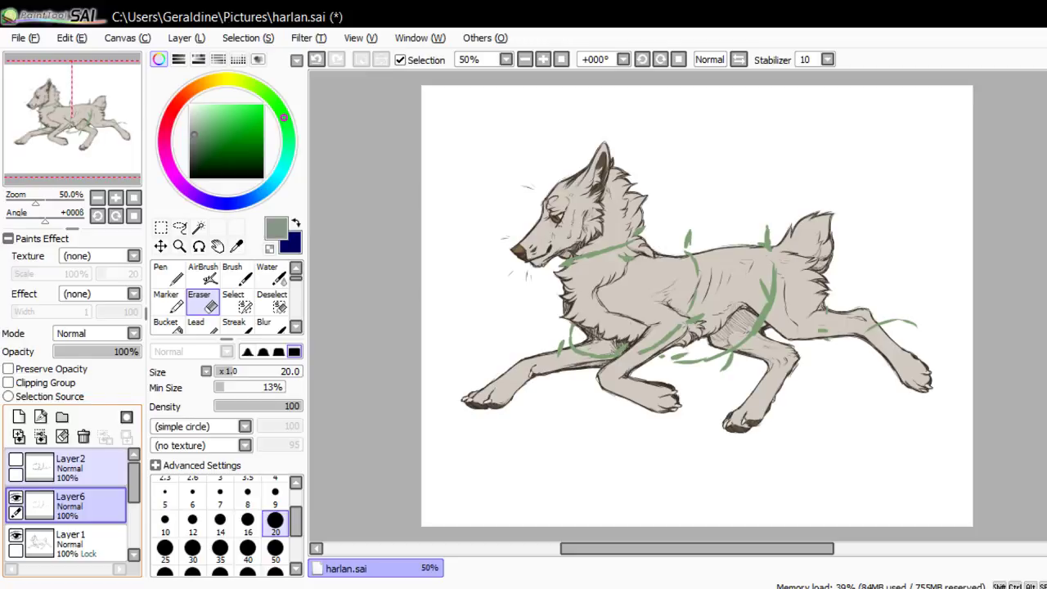
left_click(16, 460)
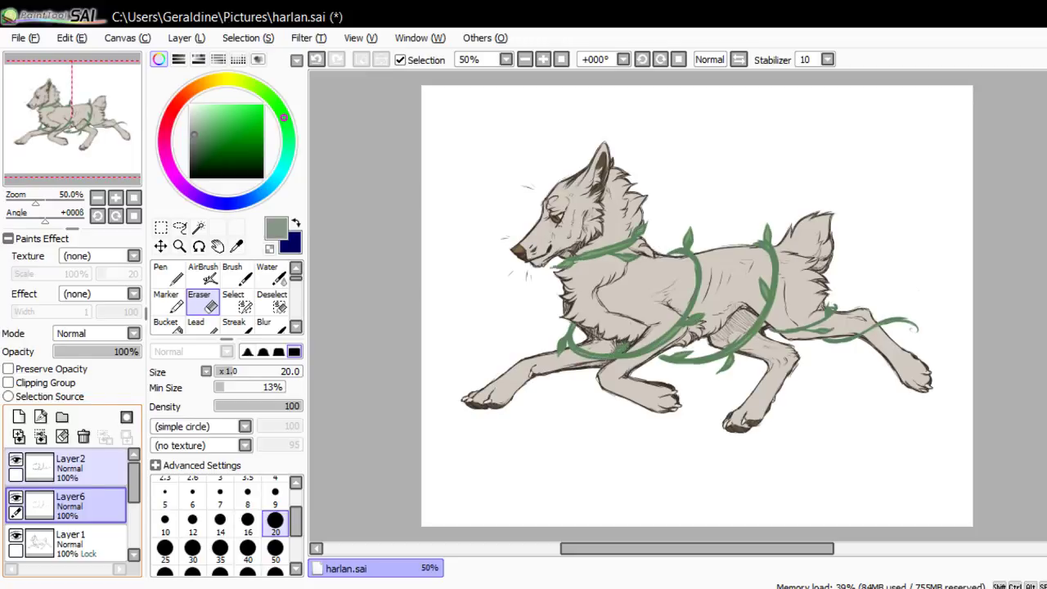
Try out lower opacities on Layer6 and Layer2, returning both layers to 100%
left_click_drag(114, 352, 108, 352)
left_click_drag(166, 531, 235, 539)
left_click(80, 468)
left_click_drag(116, 351, 78, 352)
mouse_move(121, 528)
left_mouse_down()
mouse_move(99, 524)
mouse_move(139, 530)
left_mouse_up()
left_click_drag(89, 351, 141, 351)
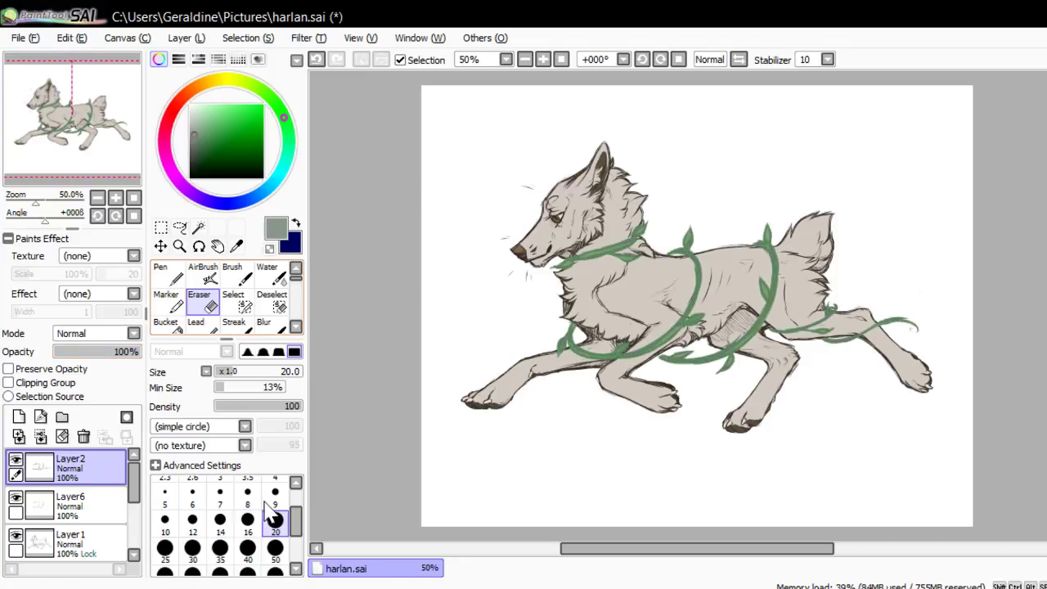
Try adjusting the hue and saturation of the vines on Layer2
left_click(115, 198)
left_click_drag(72, 119, 79, 118)
key("ctrl+u")
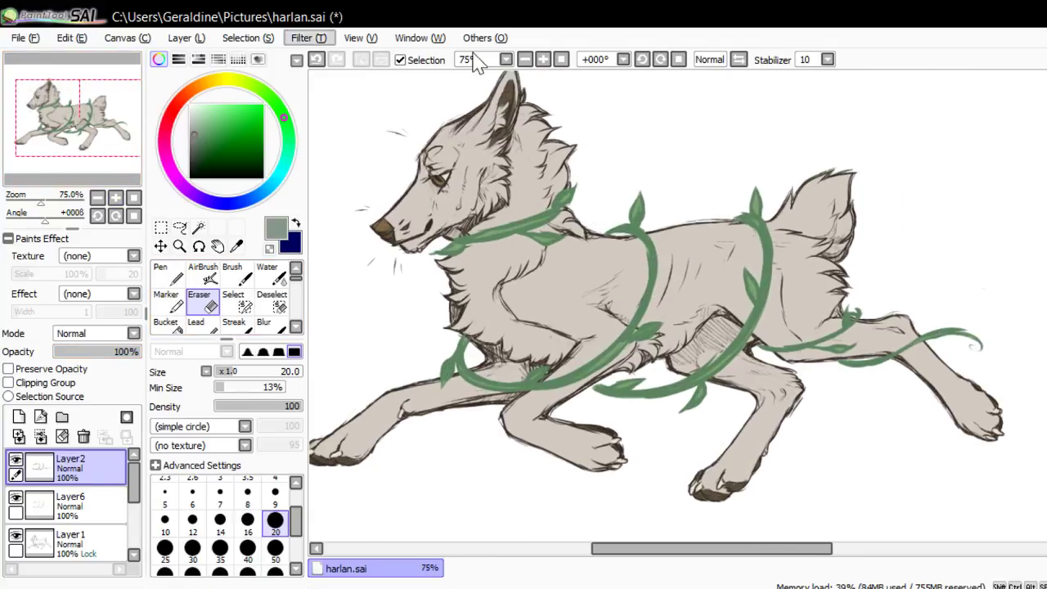
left_click_drag(327, 116, 189, 114)
left_click(502, 248)
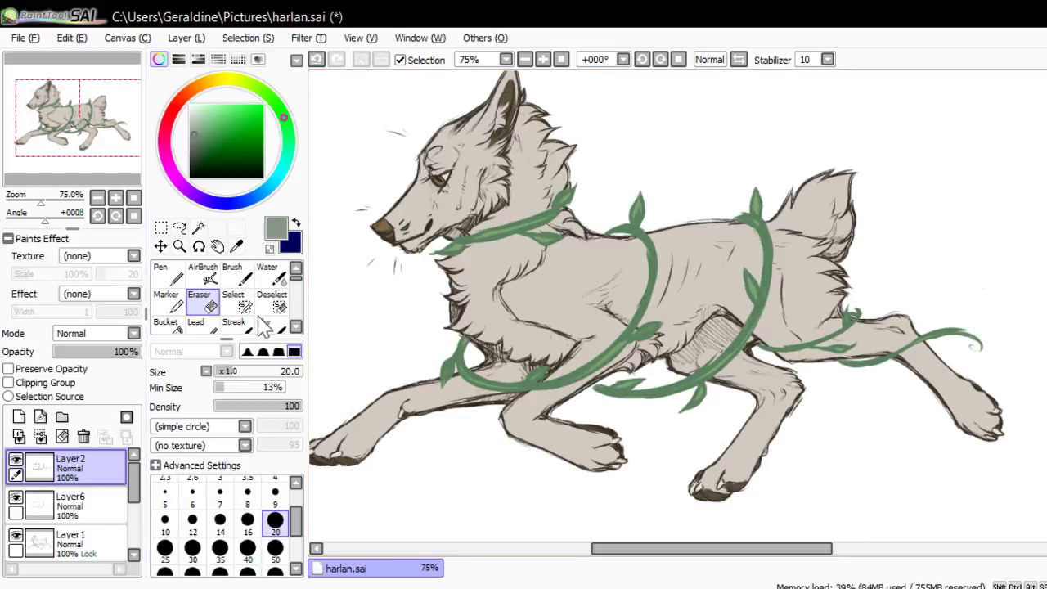
Preserve opacity on Layer2, sample the dark brown of the eye, and recolour the chest vine loop's stem with the AirBrush at size 20
left_click(9, 369)
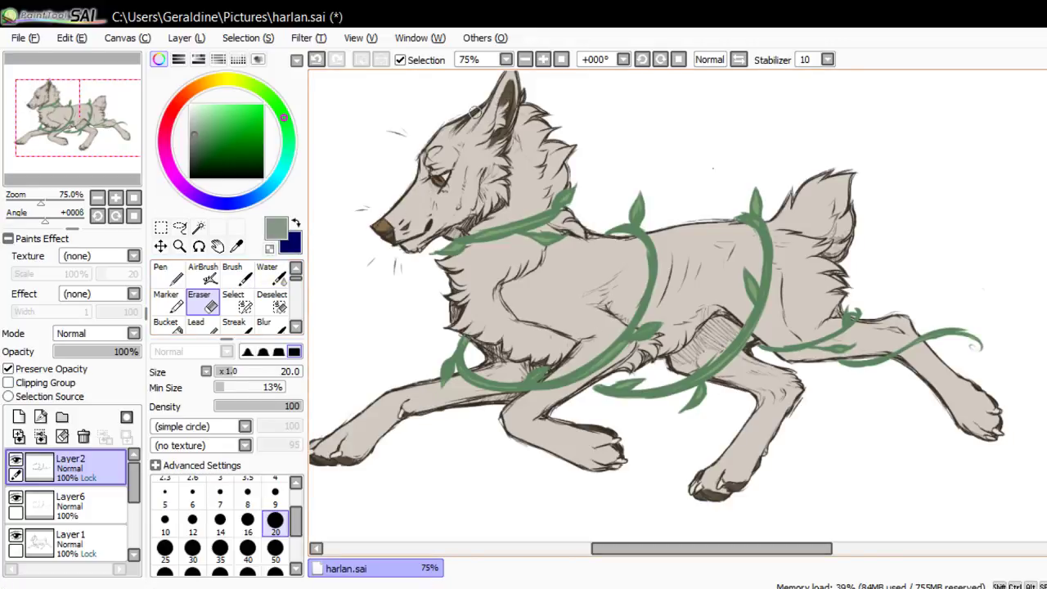
left_click(439, 180, "alt")
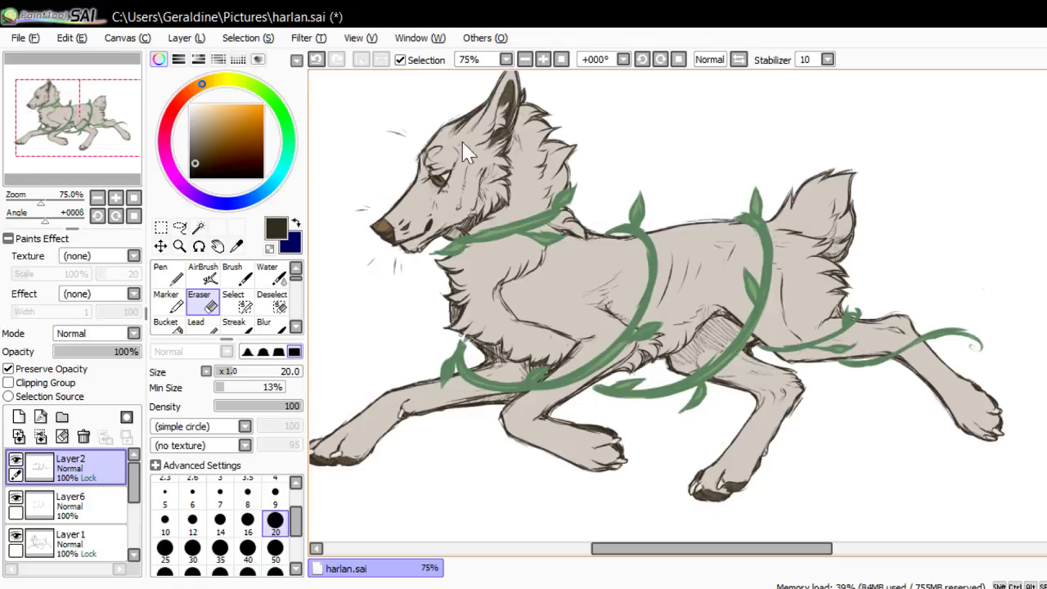
left_click(202, 274)
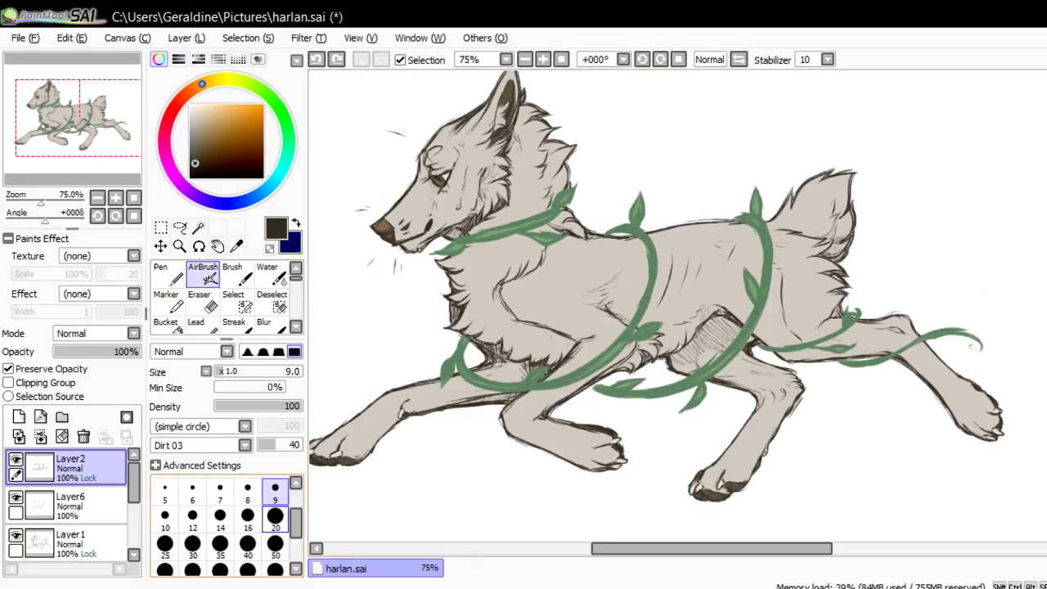
mouse_move(460, 374)
left_mouse_down()
mouse_move(469, 323)
mouse_move(461, 357)
mouse_move(473, 382)
mouse_move(494, 375)
mouse_move(500, 396)
mouse_move(511, 388)
mouse_move(504, 397)
mouse_move(521, 373)
mouse_move(509, 390)
mouse_move(537, 391)
left_mouse_up()
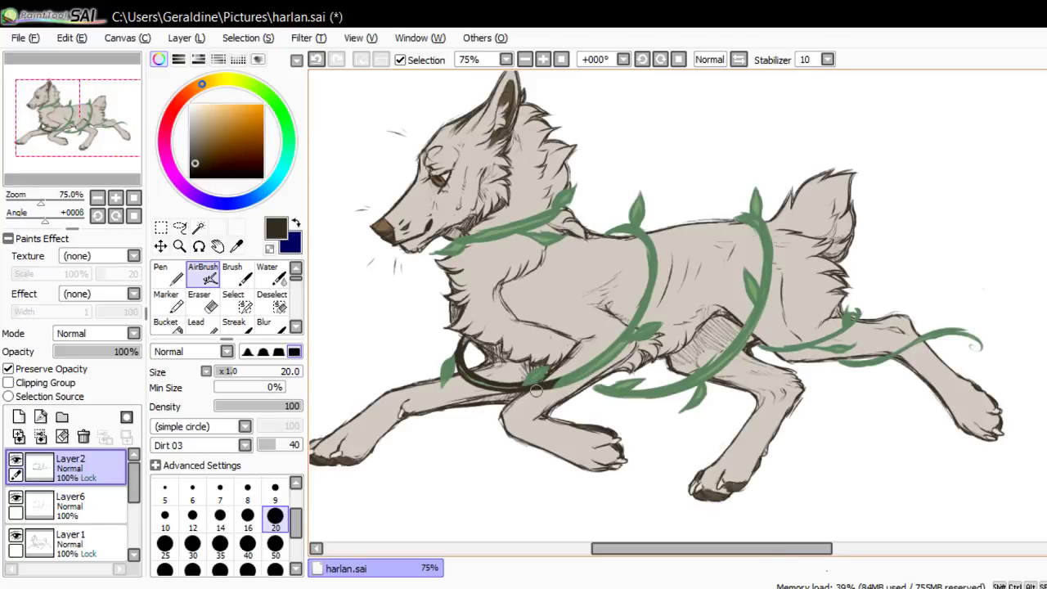
mouse_move(523, 392)
left_mouse_down()
mouse_move(552, 391)
mouse_move(571, 372)
mouse_move(544, 396)
mouse_move(593, 361)
mouse_move(576, 379)
mouse_move(631, 313)
mouse_move(620, 279)
mouse_move(581, 372)
mouse_move(636, 317)
mouse_move(611, 341)
left_mouse_up()
mouse_move(577, 377)
left_mouse_down()
mouse_move(635, 347)
mouse_move(618, 354)
mouse_move(626, 348)
left_mouse_up()
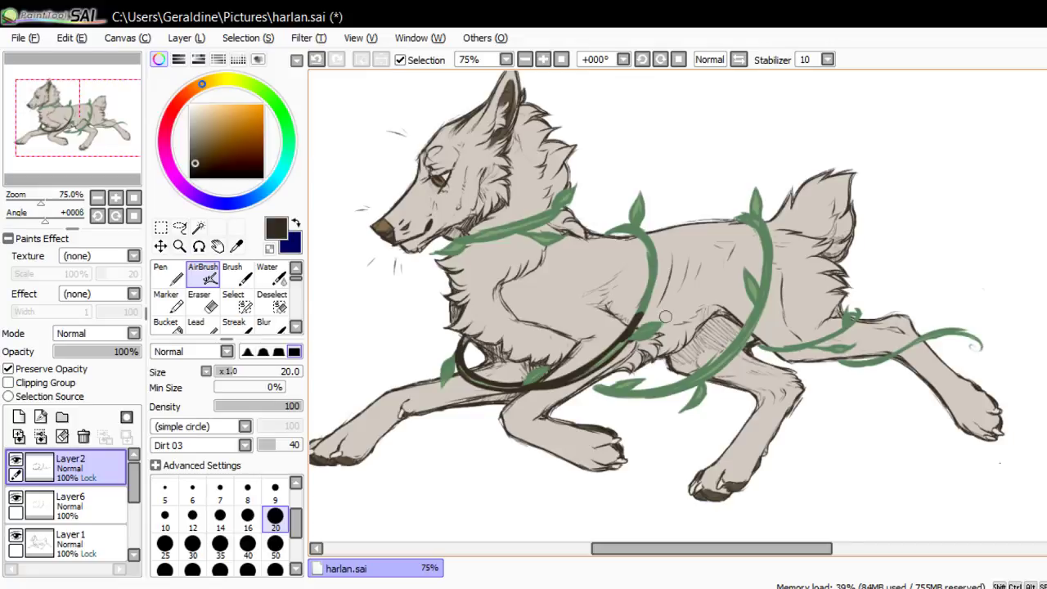
mouse_move(638, 311)
left_mouse_down()
mouse_move(659, 276)
mouse_move(652, 291)
mouse_move(654, 256)
mouse_move(649, 267)
mouse_move(639, 238)
mouse_move(647, 233)
mouse_move(637, 241)
mouse_move(623, 225)
mouse_move(638, 242)
mouse_move(606, 237)
left_mouse_up()
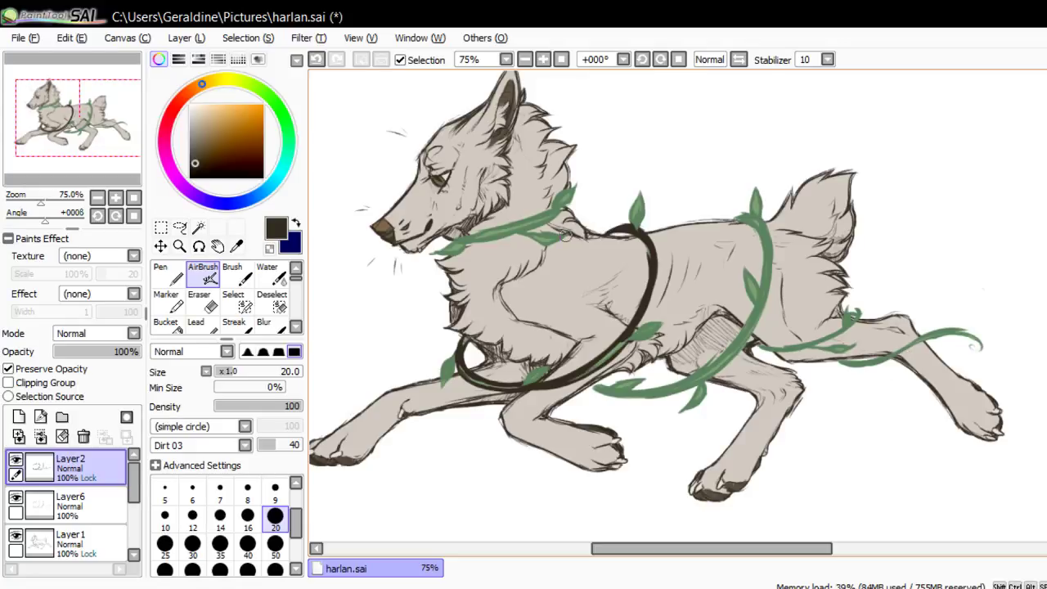
Recolour the stems of the neck vine and the rear body loop dark brown, leaving their leaves green
mouse_move(508, 231)
left_mouse_down()
mouse_move(543, 221)
mouse_move(509, 233)
left_mouse_up()
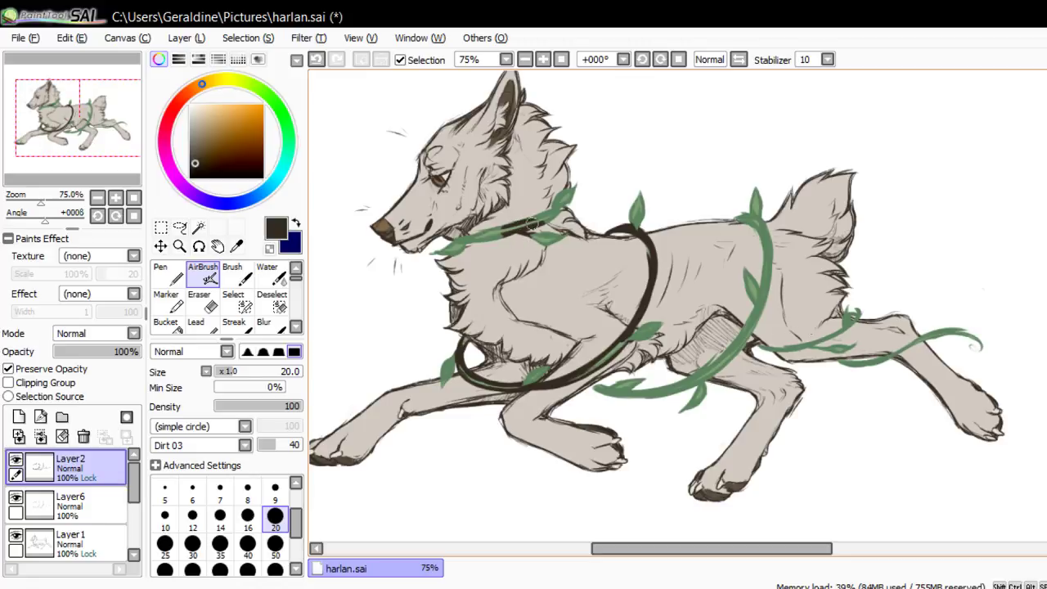
left_click_drag(526, 223, 571, 211)
mouse_move(503, 238)
left_mouse_down()
mouse_move(458, 236)
mouse_move(477, 236)
left_mouse_up()
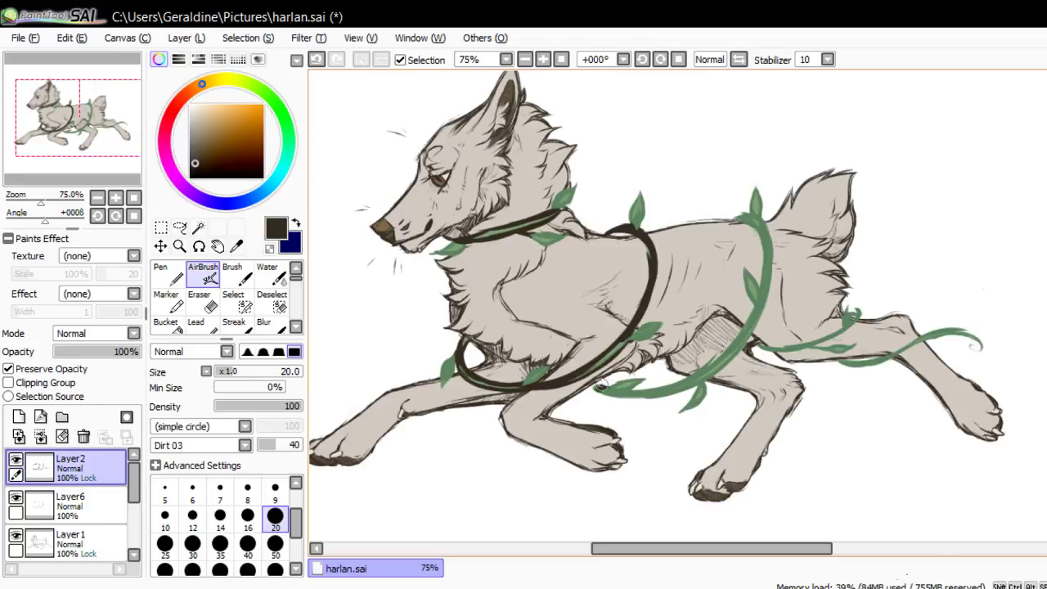
mouse_move(587, 389)
left_mouse_down()
mouse_move(642, 393)
mouse_move(618, 404)
mouse_move(698, 369)
mouse_move(662, 395)
mouse_move(701, 370)
mouse_move(678, 391)
mouse_move(708, 354)
mouse_move(715, 386)
mouse_move(725, 342)
mouse_move(737, 360)
mouse_move(749, 325)
mouse_move(735, 316)
mouse_move(751, 321)
mouse_move(764, 279)
mouse_move(769, 310)
mouse_move(765, 278)
mouse_move(762, 312)
left_mouse_up()
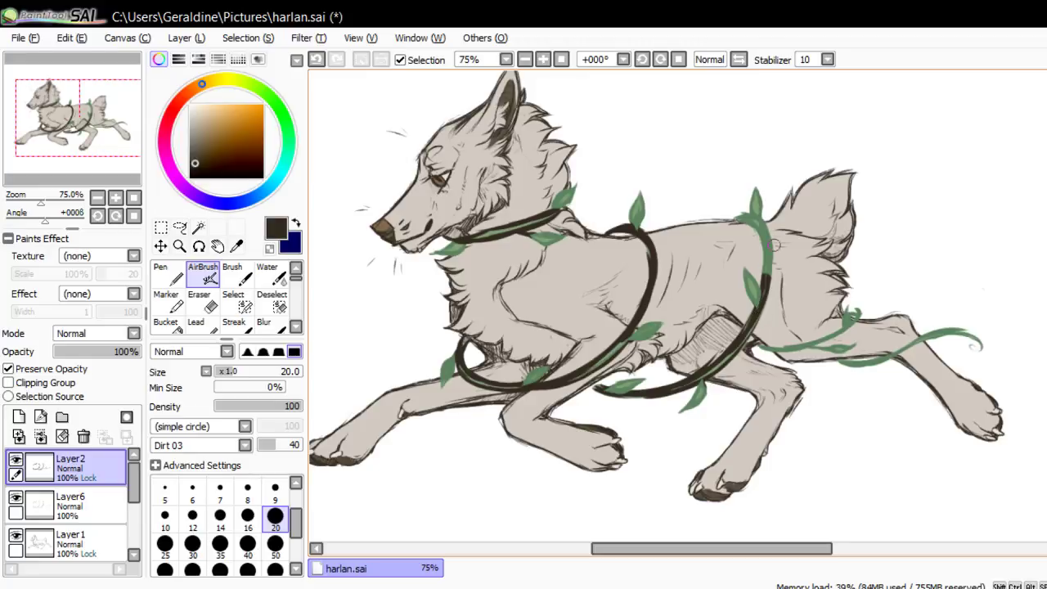
mouse_move(763, 233)
left_mouse_down()
mouse_move(737, 215)
mouse_move(748, 226)
mouse_move(767, 217)
mouse_move(770, 270)
mouse_move(769, 241)
mouse_move(749, 223)
mouse_move(759, 234)
left_mouse_up()
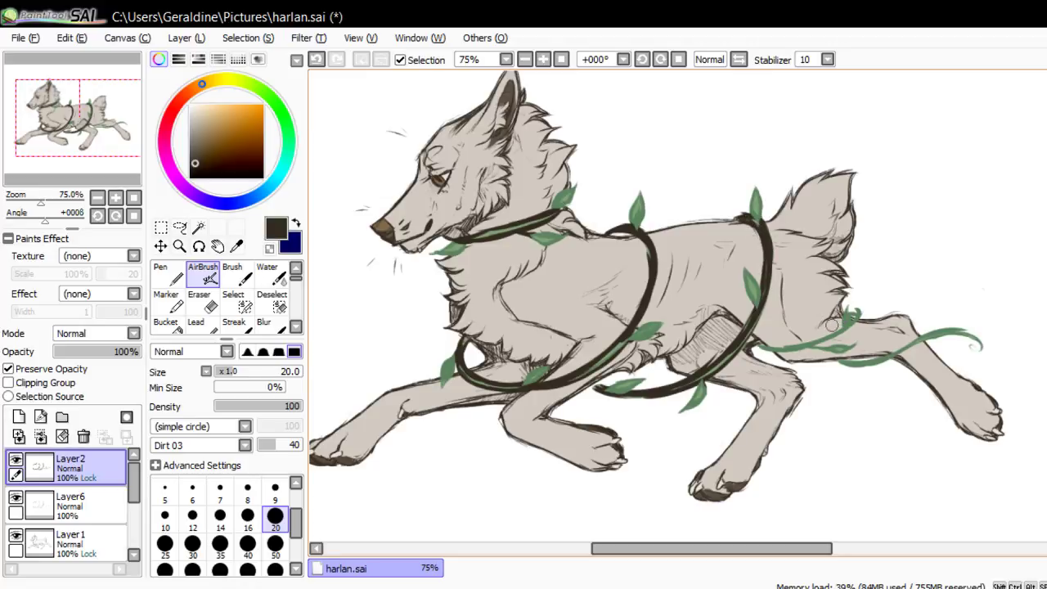
Recolour the stems of the vines around the hind leg dark brown, keeping the leaves green
left_click_drag(838, 337, 859, 306)
left_click_drag(832, 337, 799, 345)
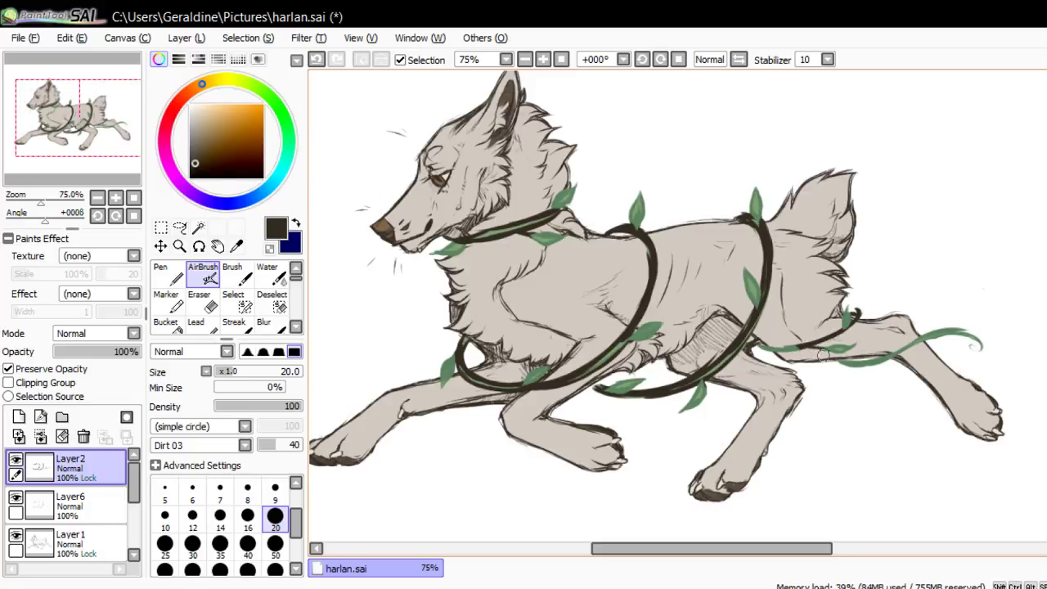
left_click_drag(816, 365, 761, 346)
mouse_move(844, 362)
left_mouse_down()
mouse_move(875, 361)
mouse_move(945, 322)
mouse_move(971, 325)
mouse_move(947, 321)
left_mouse_up()
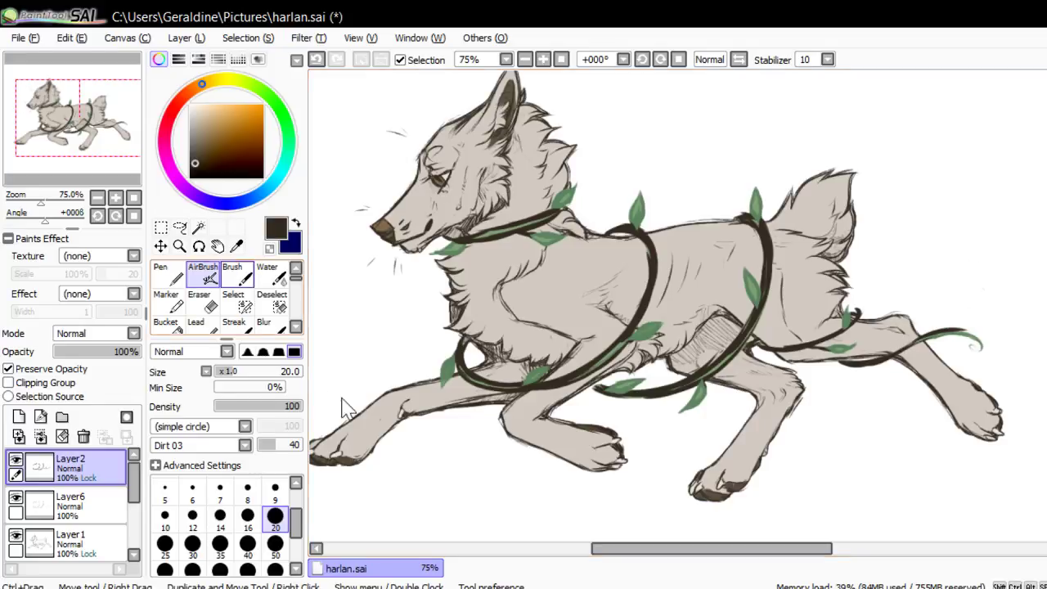
Sample the leaf green and touch up the leaf below the neck vine on Layer2
key("Home")
key("End")
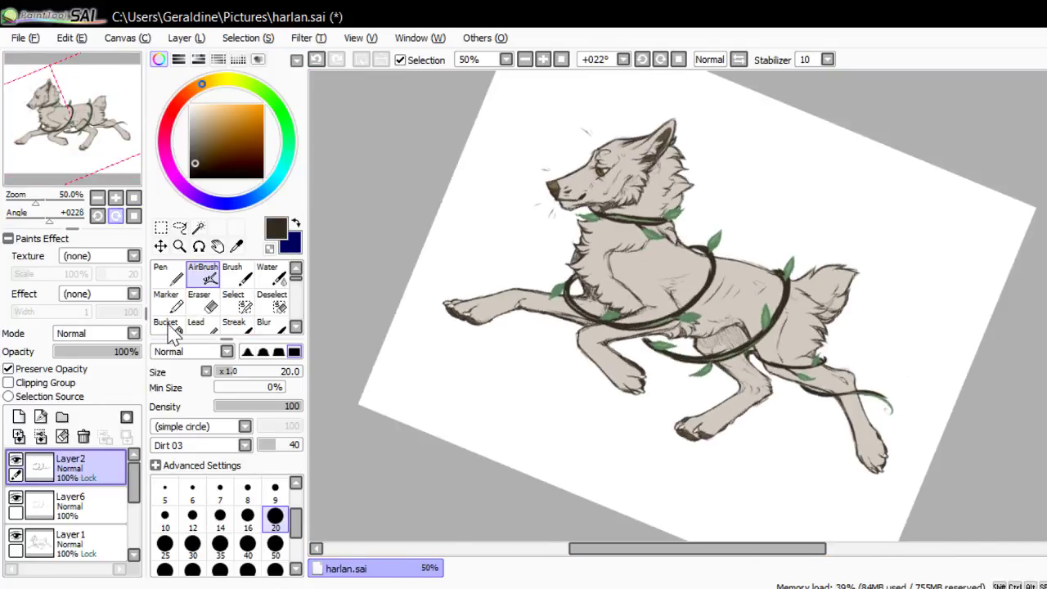
left_click(115, 216)
left_click(116, 216)
left_click(115, 216)
left_click(115, 198)
mouse_move(112, 176)
left_mouse_down()
mouse_move(123, 153)
mouse_move(111, 159)
left_mouse_up()
left_click(133, 216)
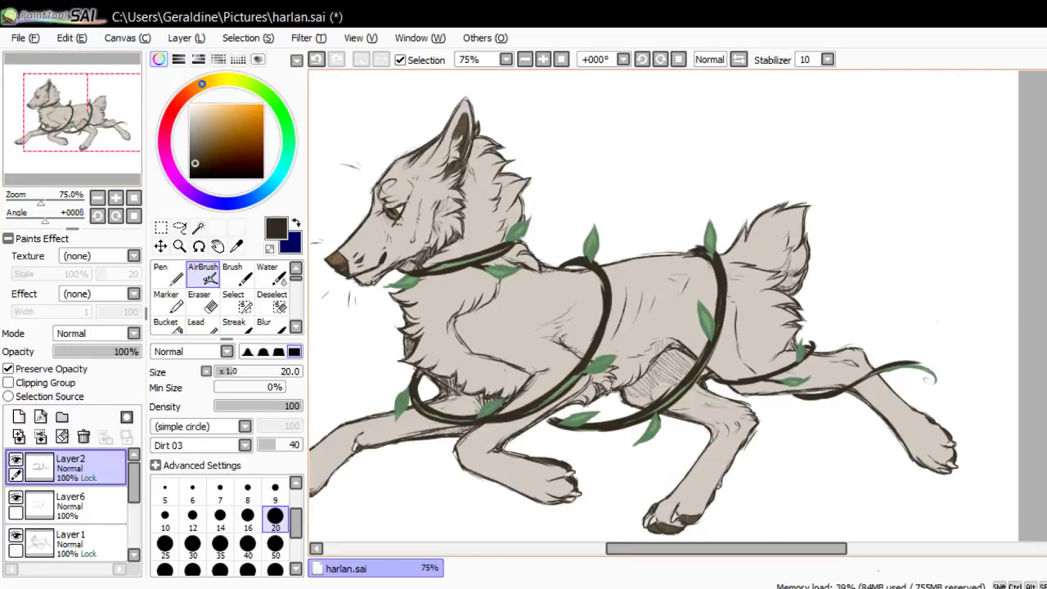
left_click(601, 365, "alt")
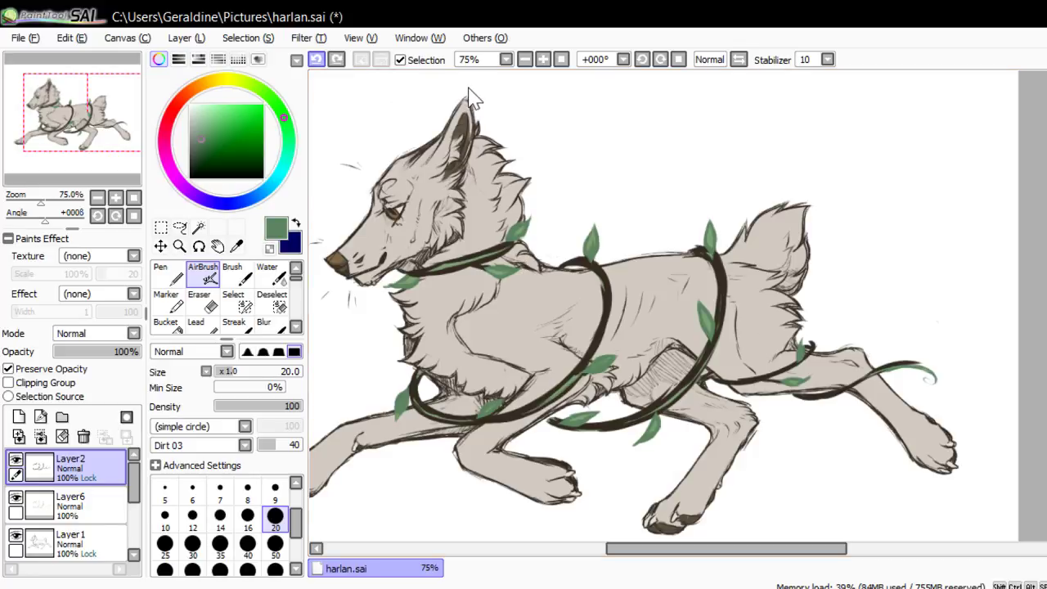
left_click_drag(498, 272, 496, 268)
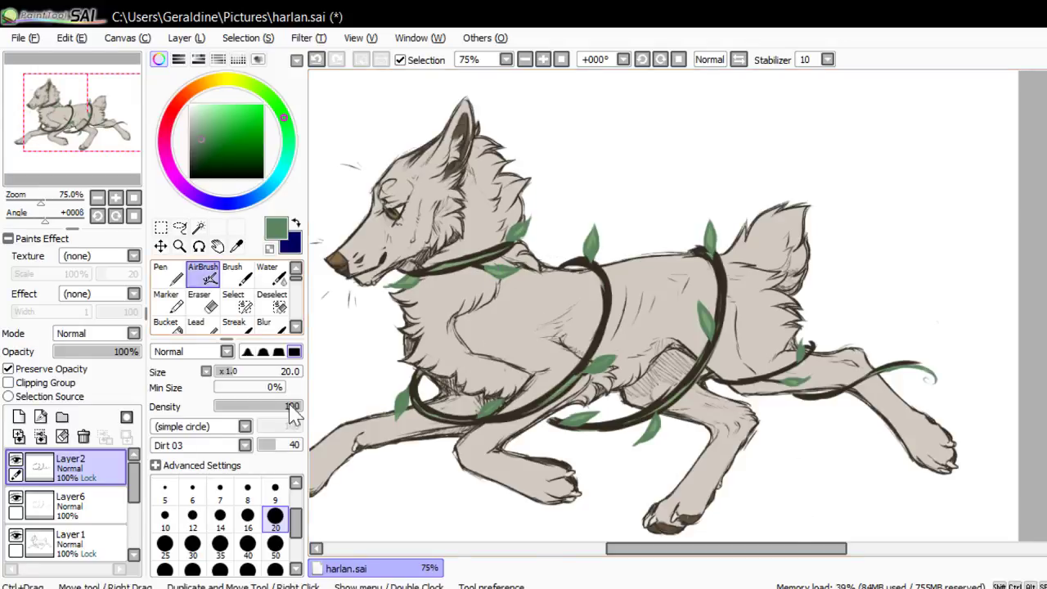
Preserve opacity on Layer6, sample a grey-brown from the nose, and recolour the green inner strips of the vine stems with it
left_click(69, 503)
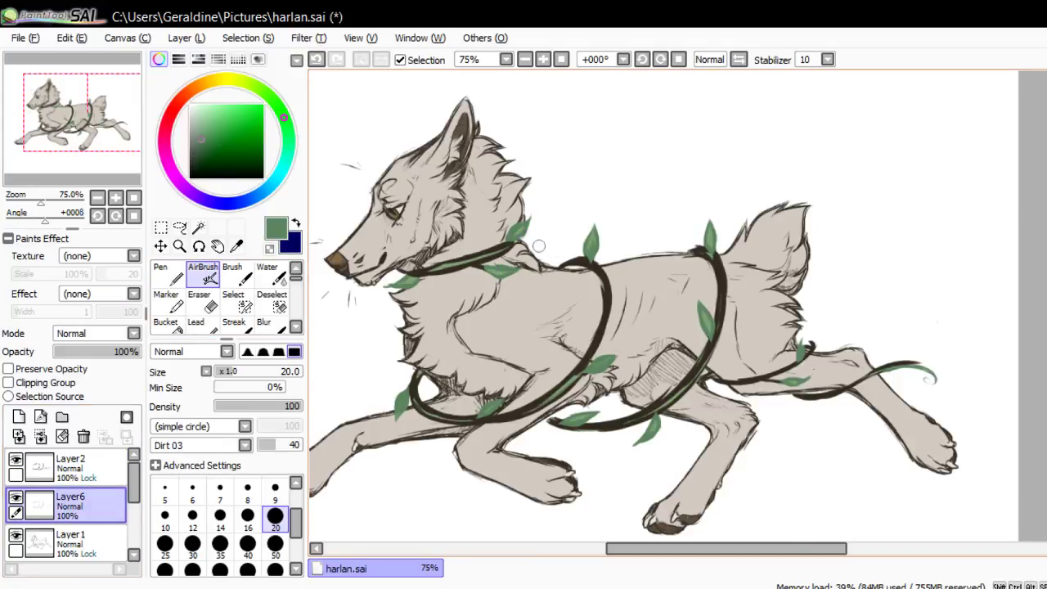
left_click(342, 268, "alt")
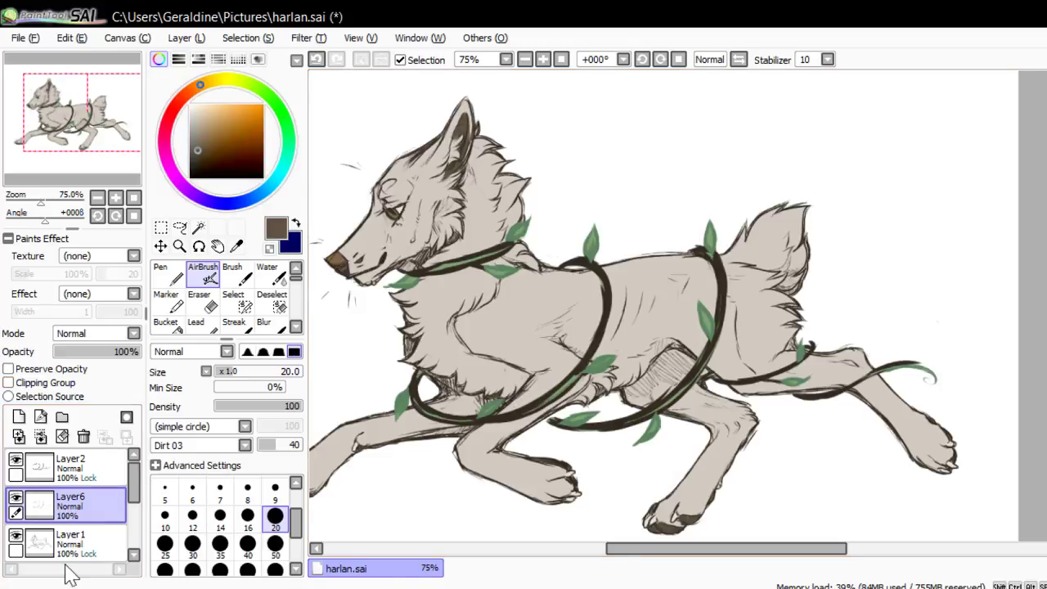
left_click(8, 369)
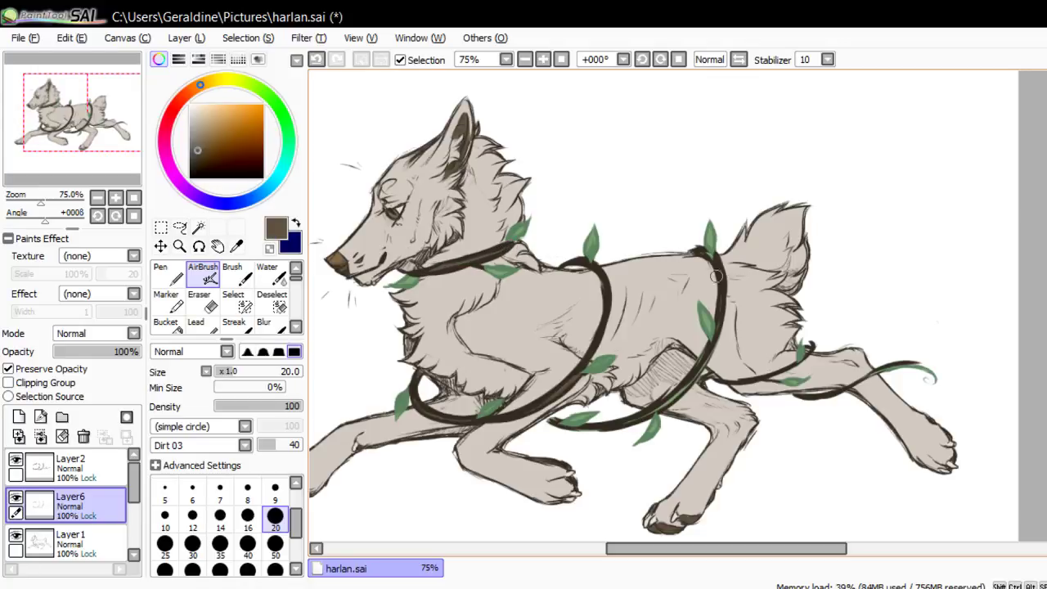
left_click_drag(693, 249, 708, 260)
mouse_move(716, 357)
left_mouse_down()
mouse_move(634, 416)
mouse_move(575, 434)
mouse_move(553, 407)
mouse_move(534, 429)
left_mouse_up()
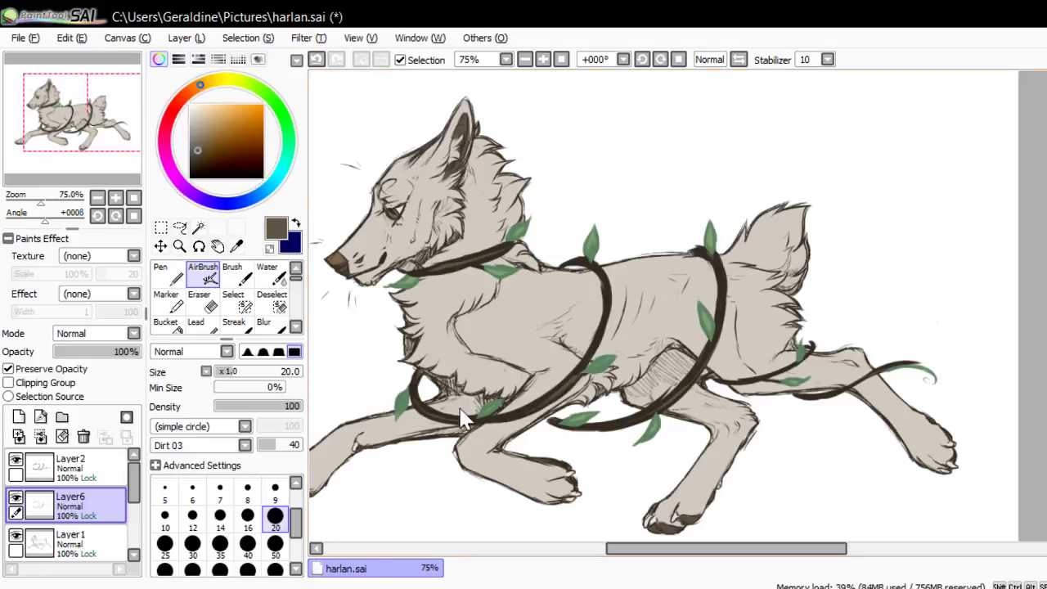
left_click(98, 198)
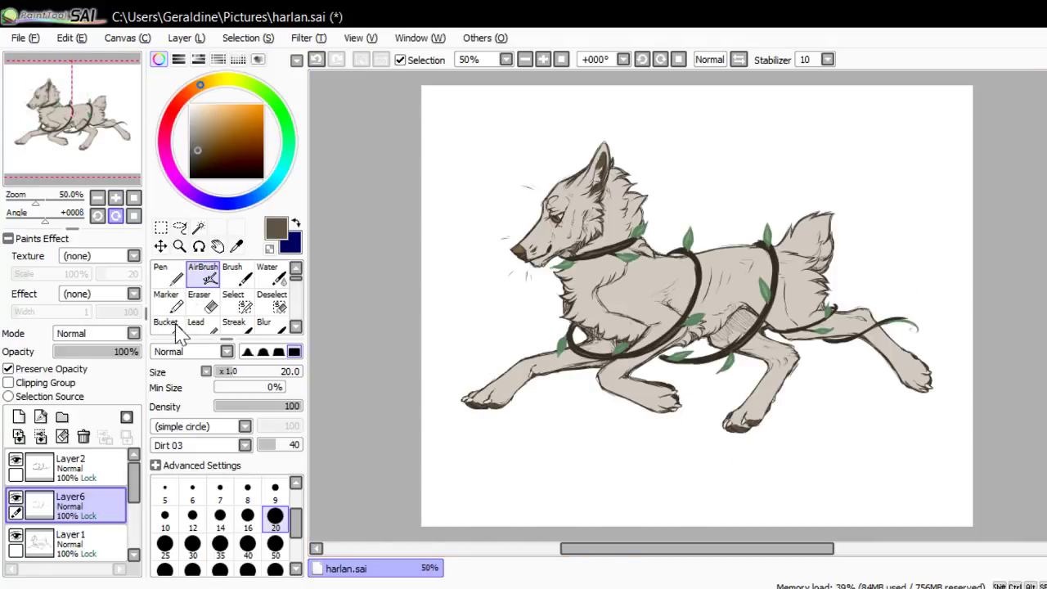
key("End")
key("End")
key("End")
key("End")
key("End")
key("End")
left_click(115, 216)
left_click(116, 216)
left_click(116, 215)
left_click(115, 198)
left_click_drag(124, 166, 112, 147)
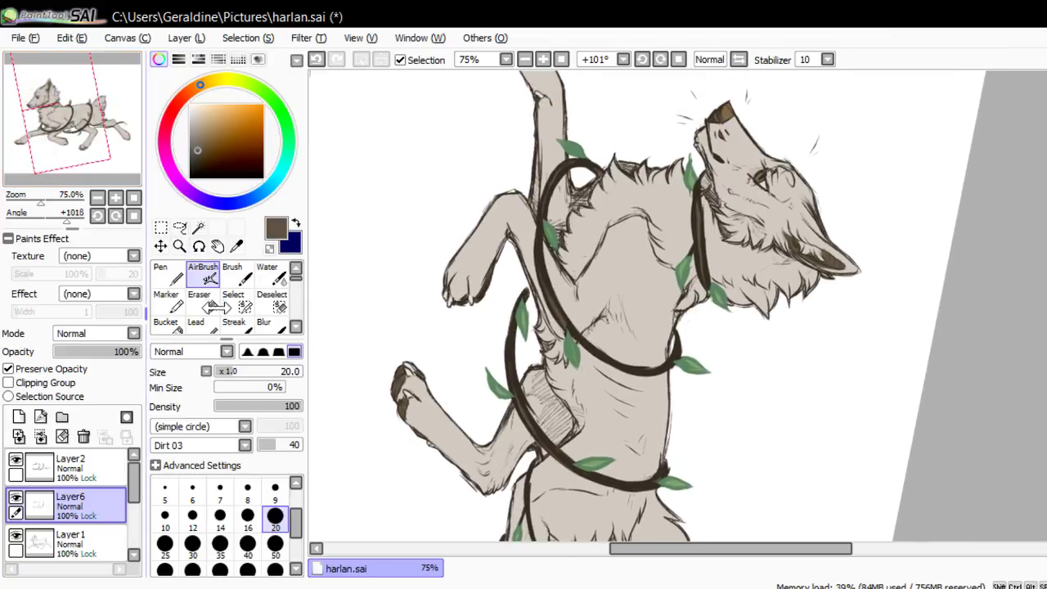
key("Home")
key("ctrl+minus")
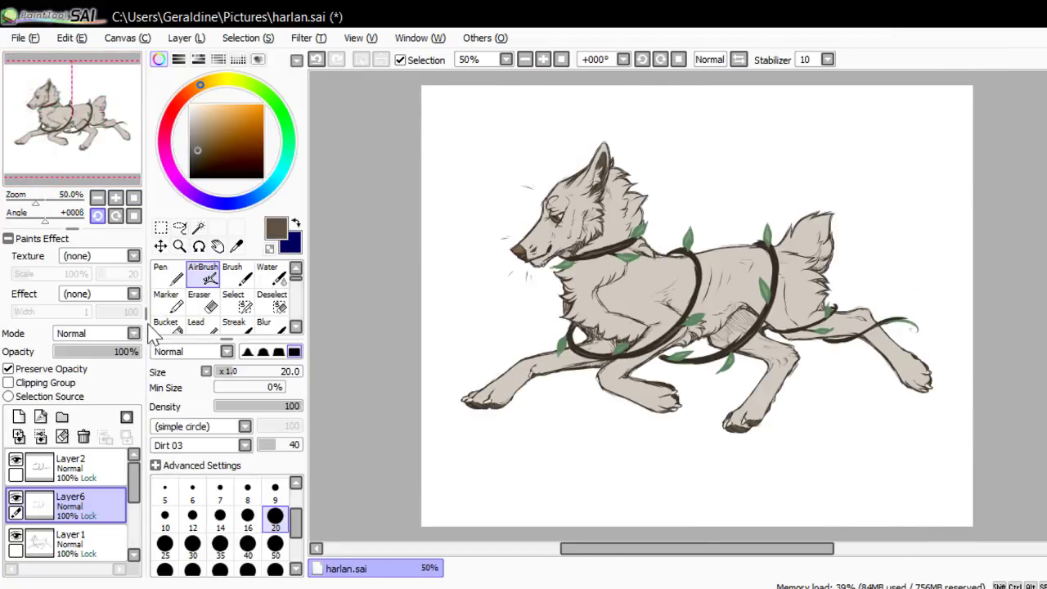
Create a layer set above Layer2 and move Layer2 and Layer6 into it
key("Delete")
key("Delete")
key("Delete")
left_click_drag(120, 163, 119, 170)
left_click(115, 198)
left_click(82, 466)
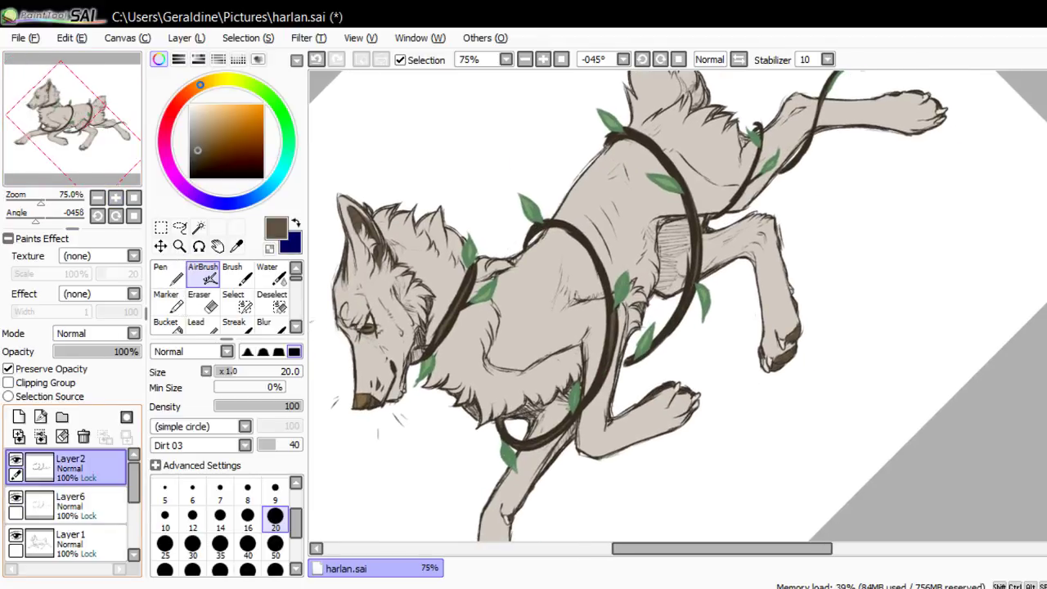
left_click(62, 417)
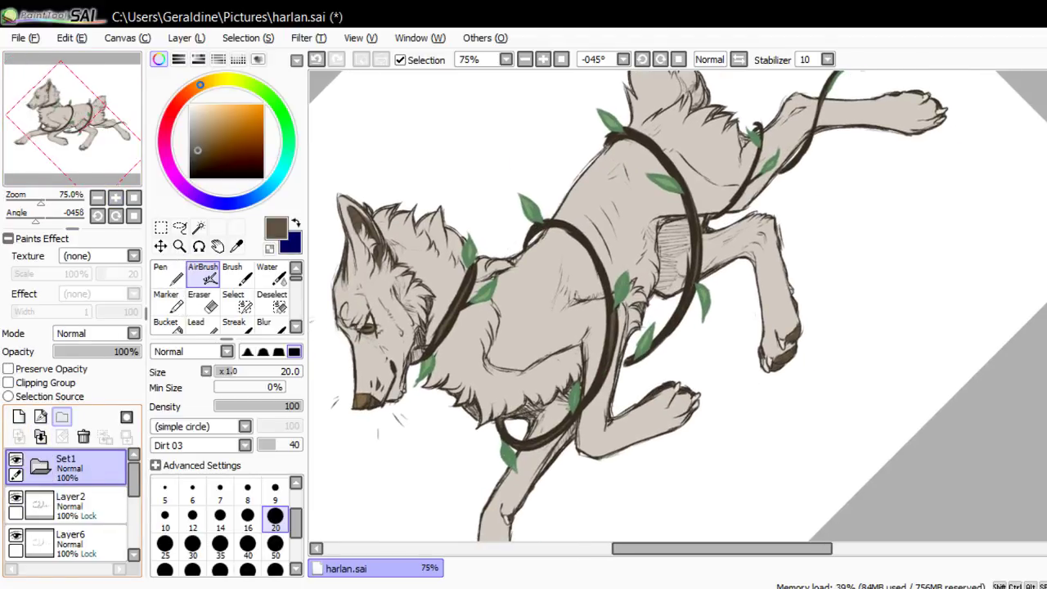
left_click_drag(82, 505, 82, 469)
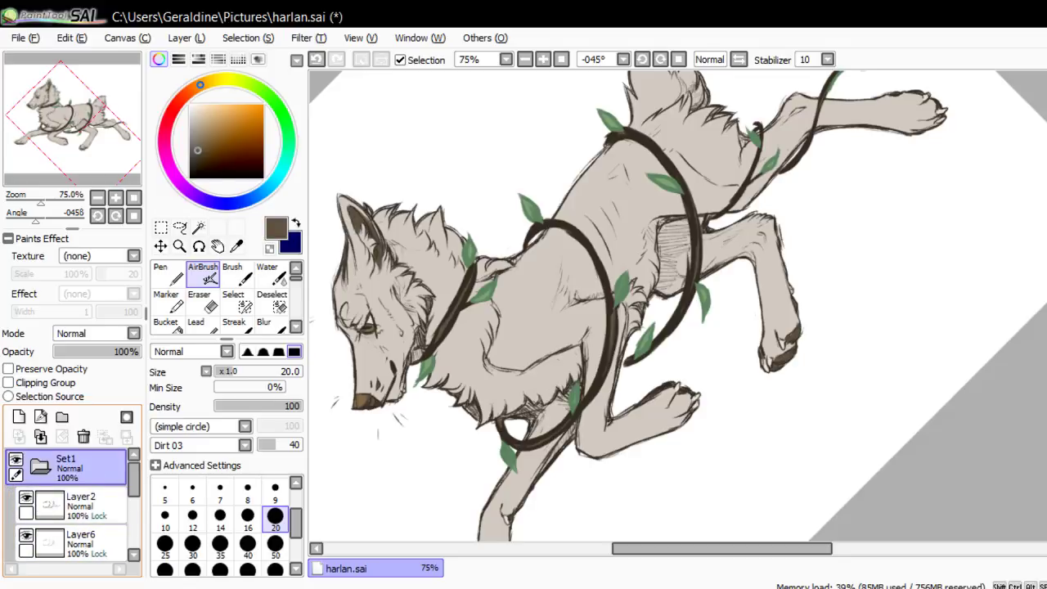
Add a new layer directly above the vine layer set and clip it to the set
left_click(19, 416)
left_click_drag(81, 505, 81, 460)
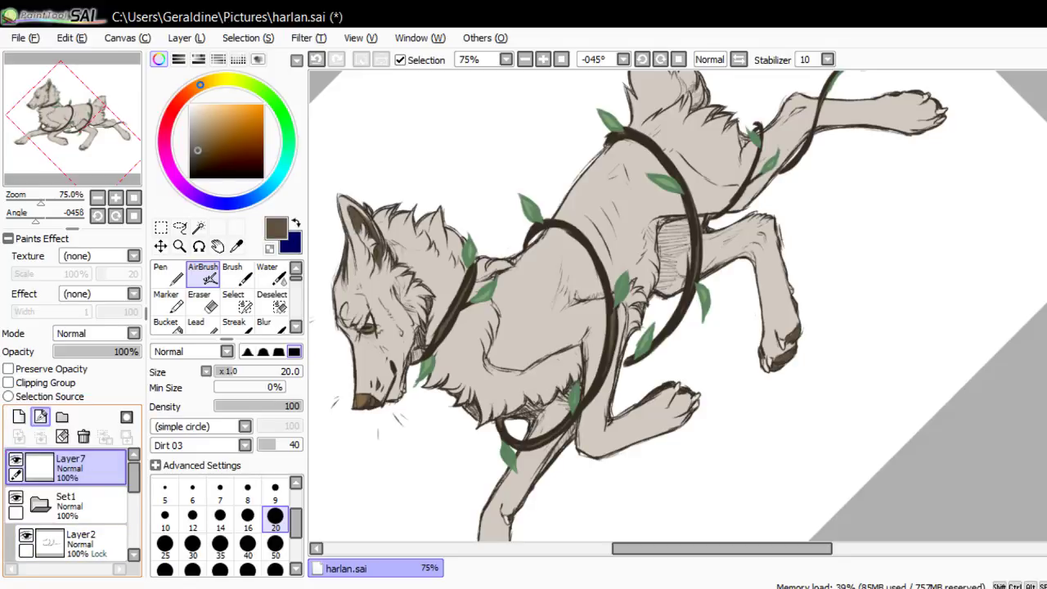
left_click(9, 382)
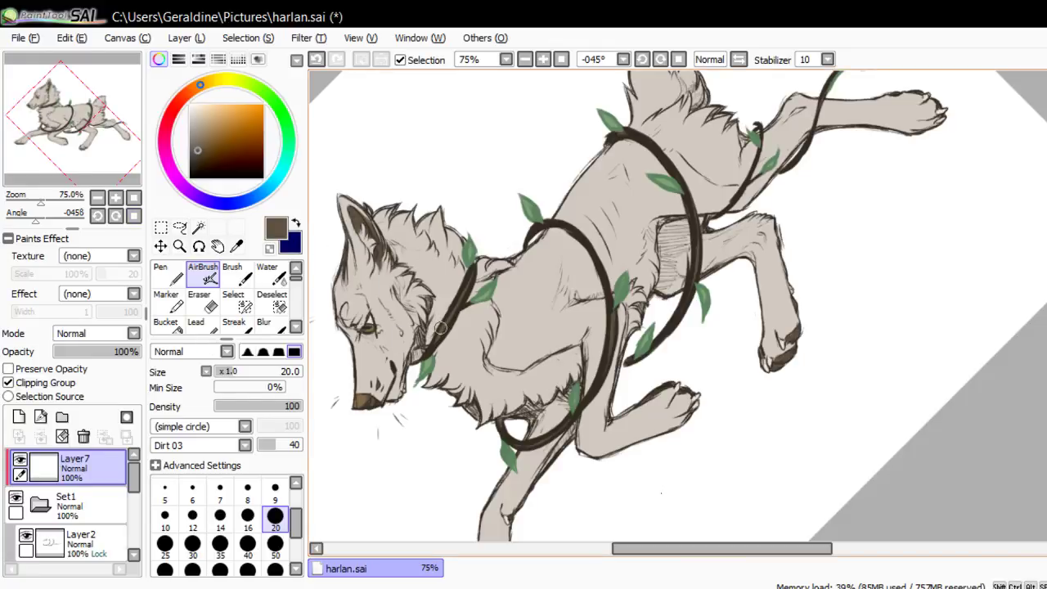
Brush grey-brown highlights along the neck and front body vine stems, then set the layer to Luminosity mode at 42% opacity
key("b")
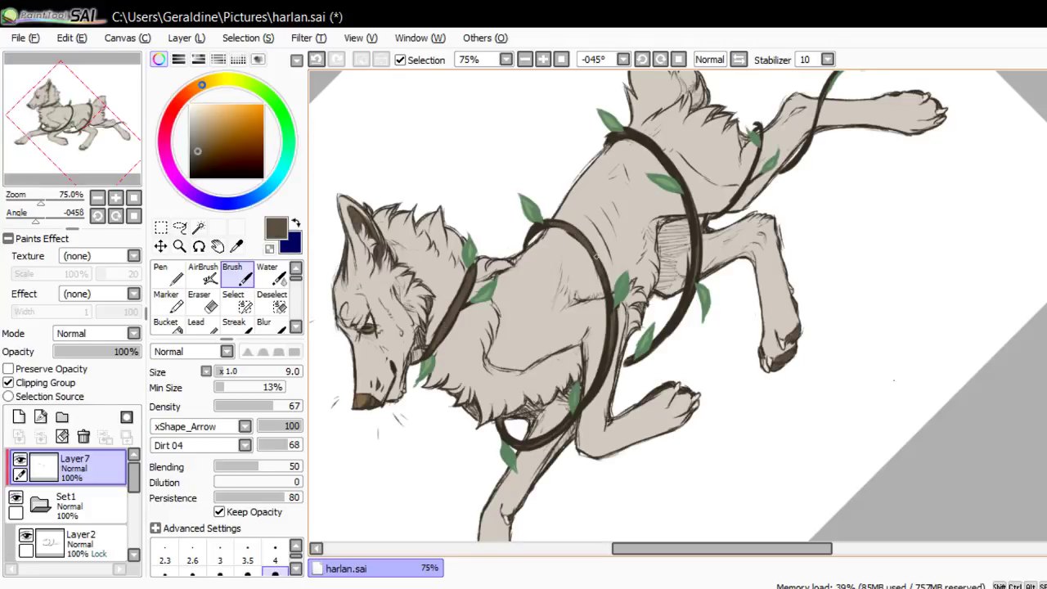
left_click_drag(606, 332, 603, 363)
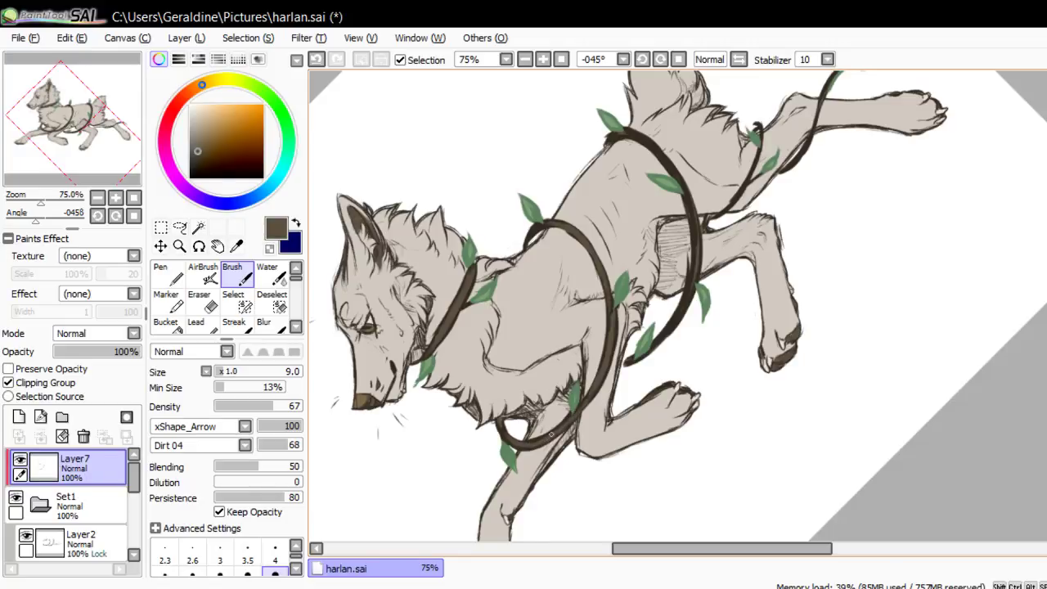
left_click(116, 334)
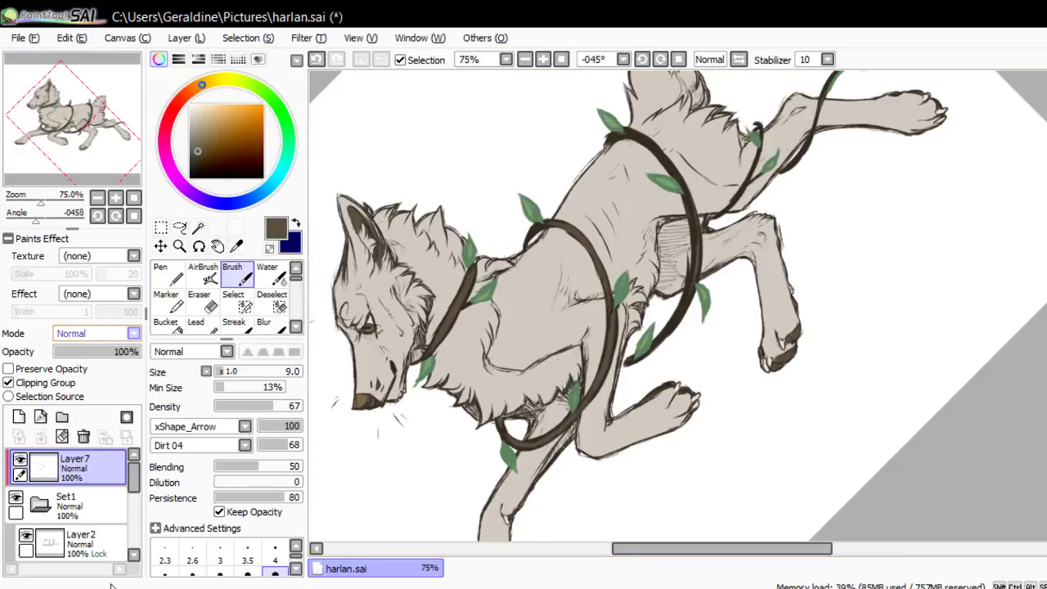
left_click(98, 402)
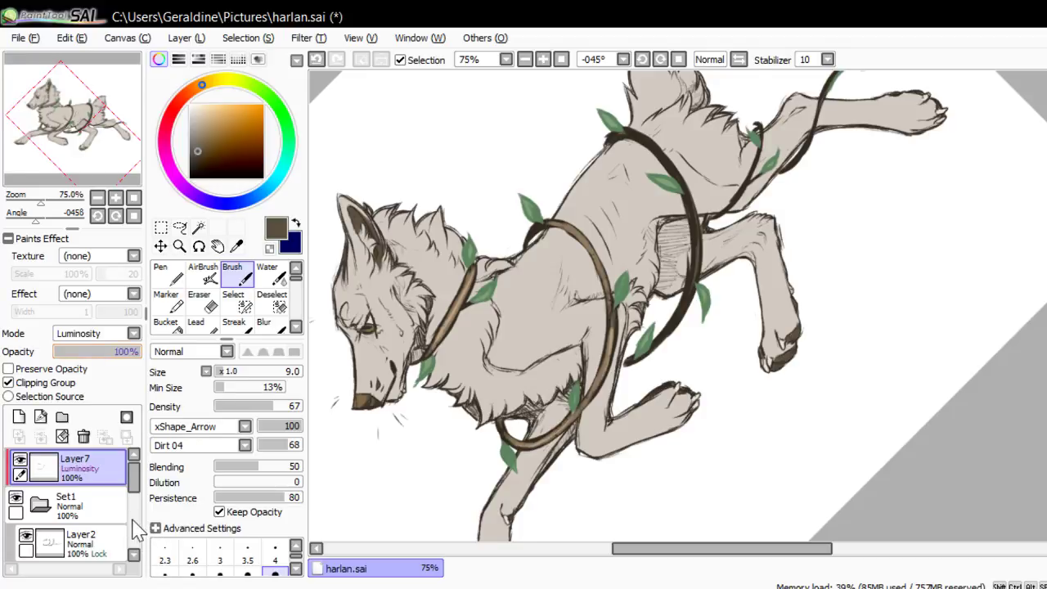
left_click_drag(77, 353, 90, 352)
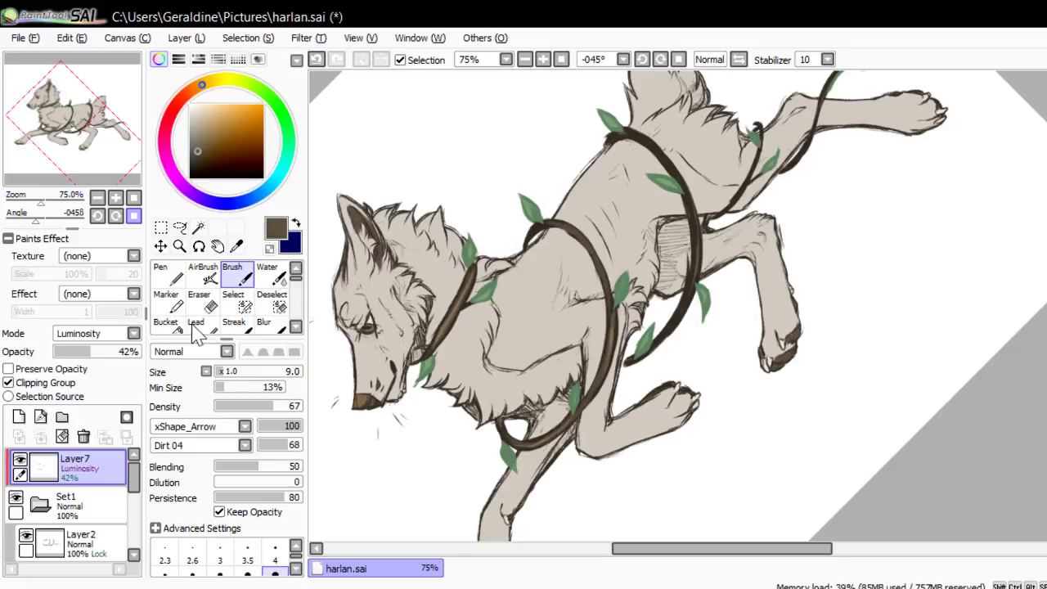
Brush grey-brown highlights along the stems of the rear body loop and the hind-leg vines
left_click(133, 216)
left_click_drag(101, 169, 116, 162)
left_click_drag(175, 240, 181, 233)
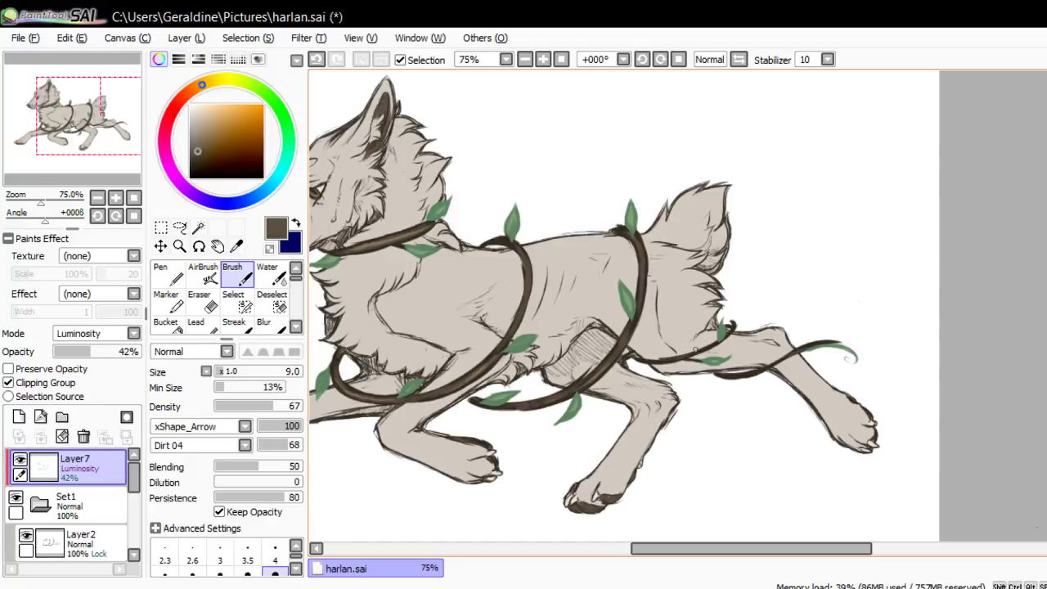
left_click_drag(662, 362, 723, 340)
left_click_drag(724, 377, 751, 372)
Erase part of the highlight along the neck vine's stem with the size 20 Eraser
left_click(116, 216)
left_click(116, 216)
left_click(116, 216)
left_click(116, 216)
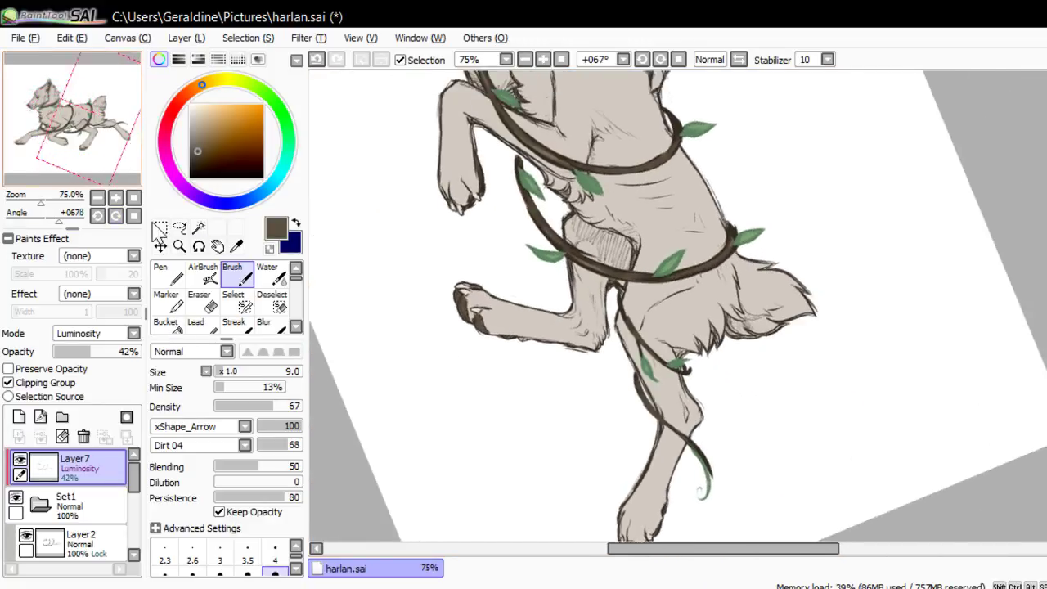
left_click_drag(92, 118, 67, 105)
left_click(201, 300)
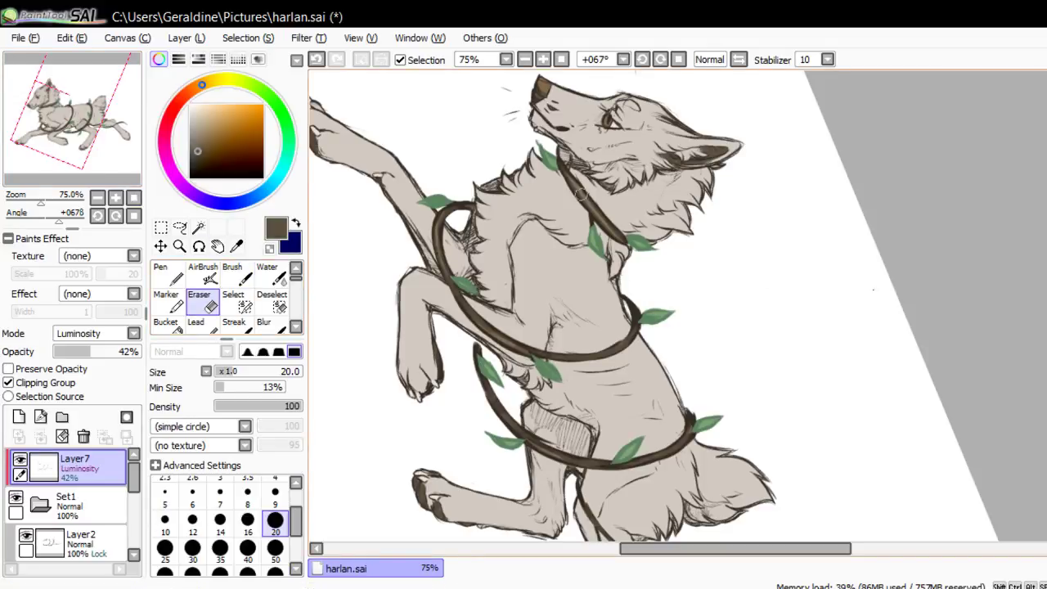
mouse_move(581, 195)
left_mouse_down()
mouse_move(584, 207)
mouse_move(572, 179)
mouse_move(613, 225)
mouse_move(603, 217)
left_mouse_up()
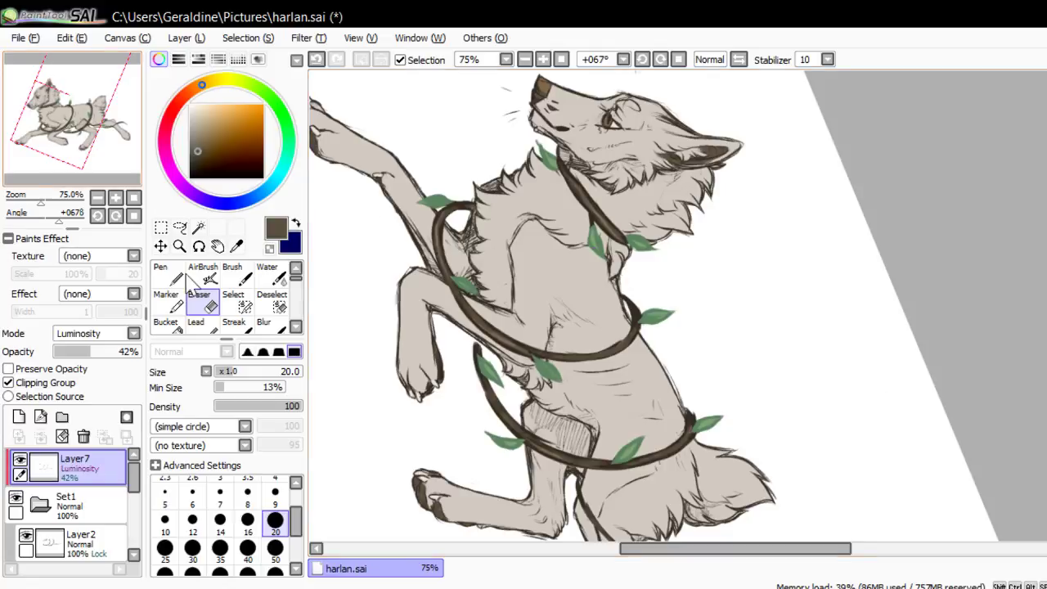
Shift the Brush colour to a dull yellow-green and paint highlights on leaves of the neck and body vines
left_click(232, 274)
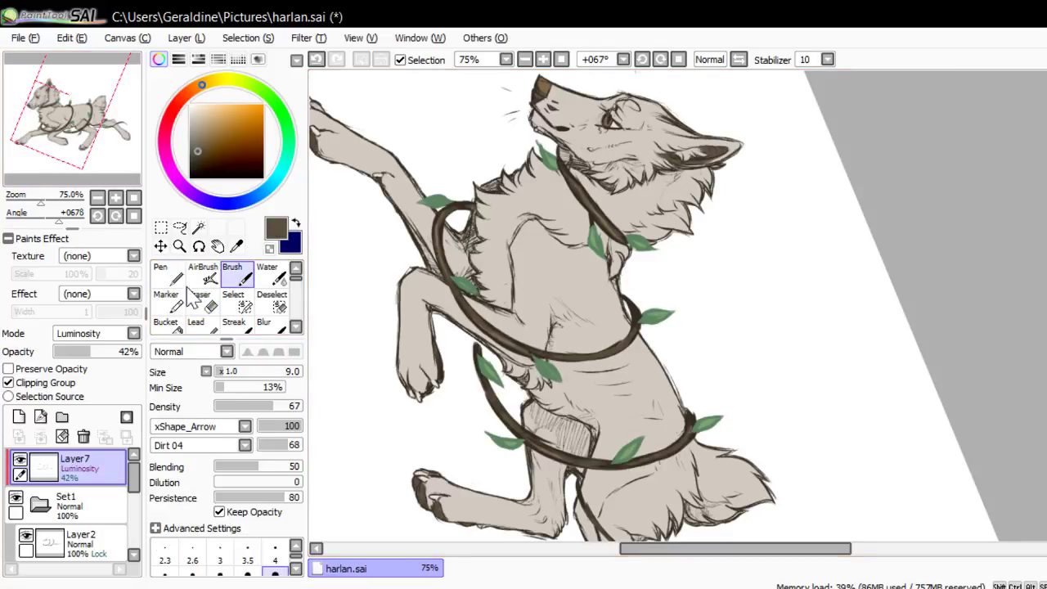
key("End")
key("End")
key("End")
key("End")
key("Right")
key("Up")
key("Up")
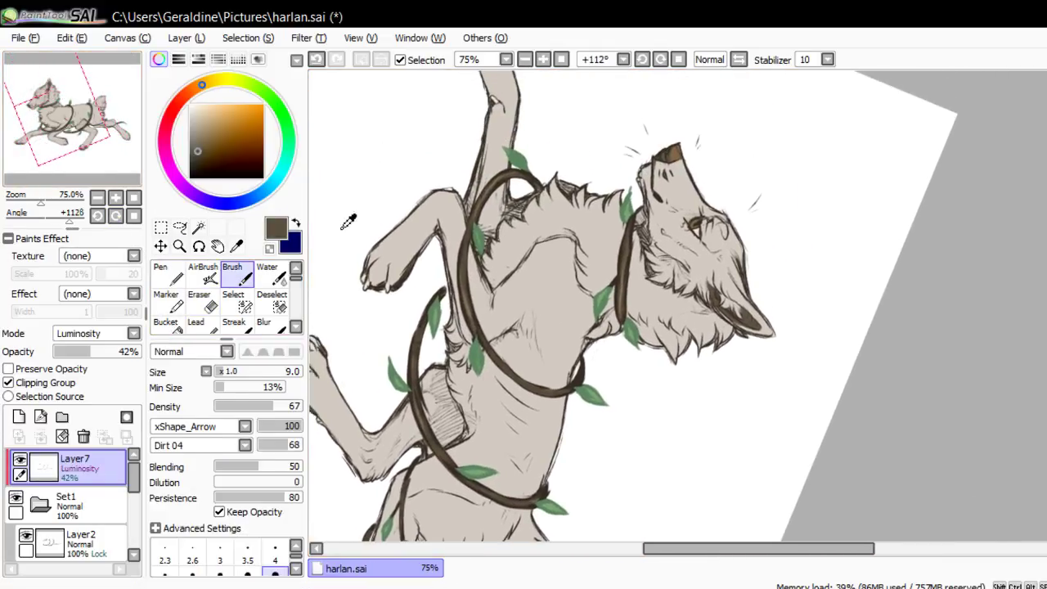
left_click(281, 111)
left_click_drag(280, 111, 250, 83)
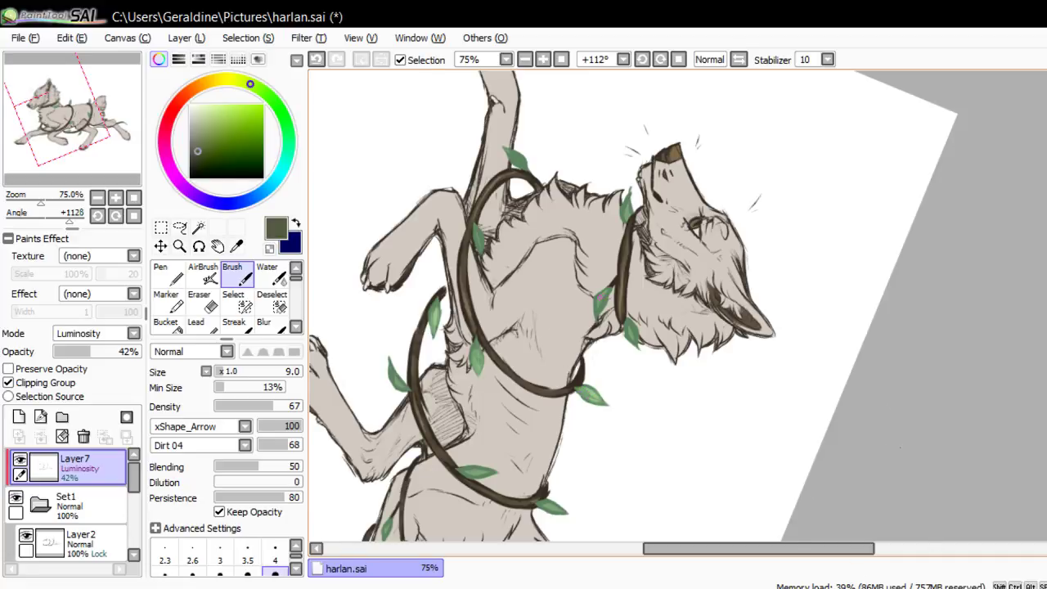
Undo unwanted highlight strokes and repaint the highlights on the neck vine and front body loop leaves
key("ctrl+z")
left_click_drag(600, 298, 630, 342)
key("ctrl+z")
key("ctrl+z")
key("ctrl+z")
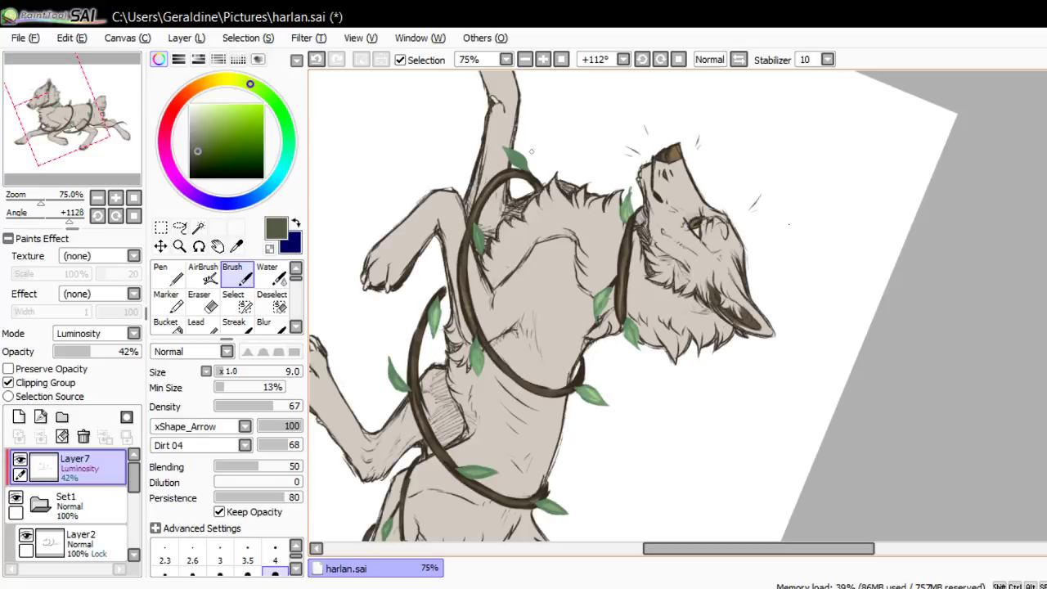
key("ctrl+z")
key("ctrl+z")
key("ctrl+z")
key("ctrl+z")
key("ctrl+z")
key("ctrl+z")
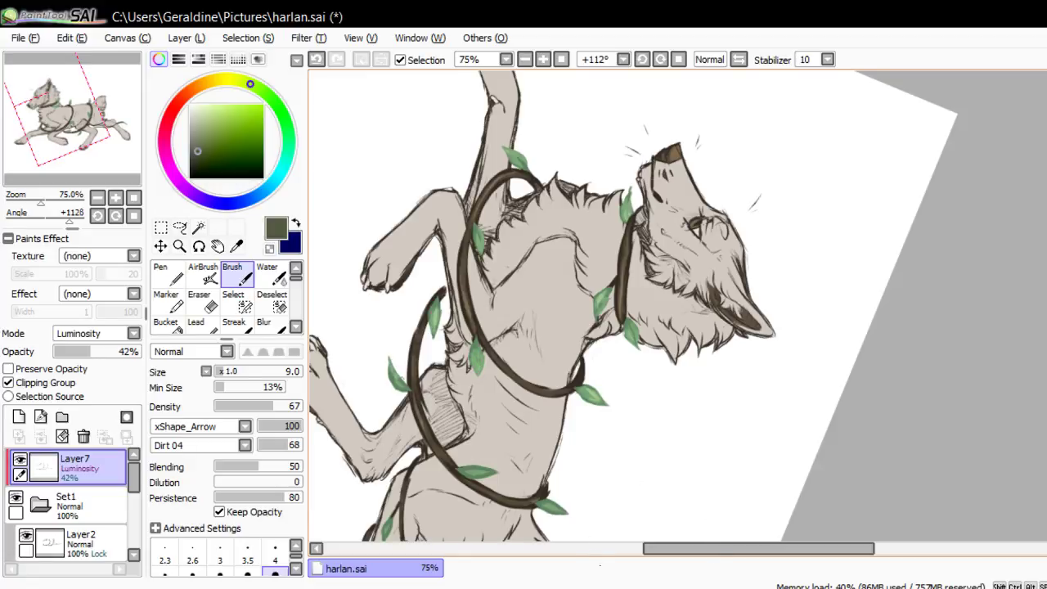
Paint dull green highlights on the leaves of the rear body loop, the hind-leg vines and the vine's curled tip
left_click_drag(389, 369, 404, 391)
mouse_move(462, 469)
left_mouse_down()
mouse_move(497, 471)
mouse_move(484, 475)
left_mouse_up()
mouse_move(547, 503)
left_mouse_down()
mouse_move(564, 510)
mouse_move(548, 513)
left_mouse_up()
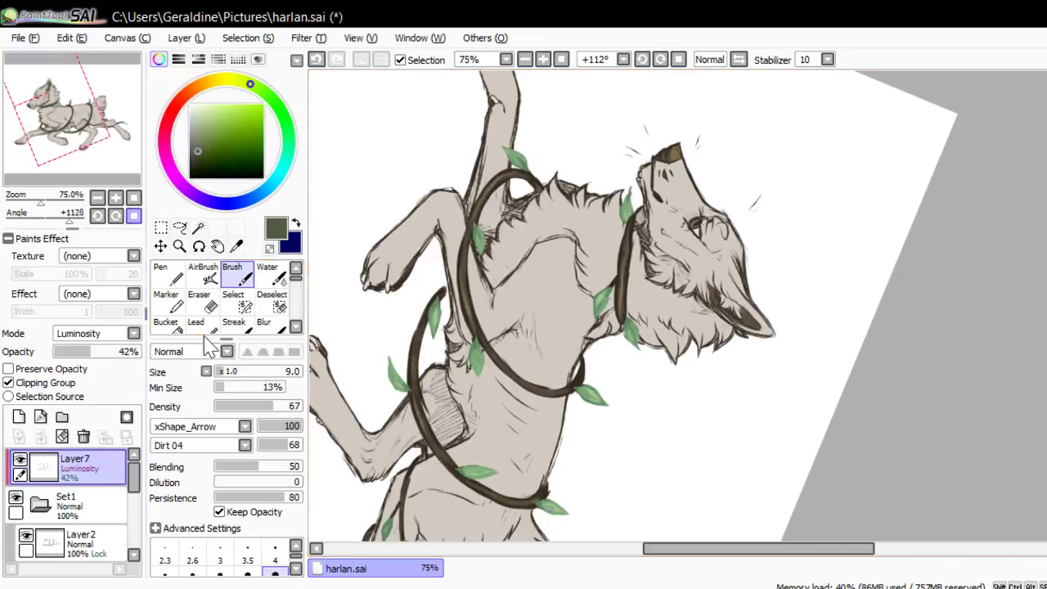
left_click(133, 215)
left_click(97, 108)
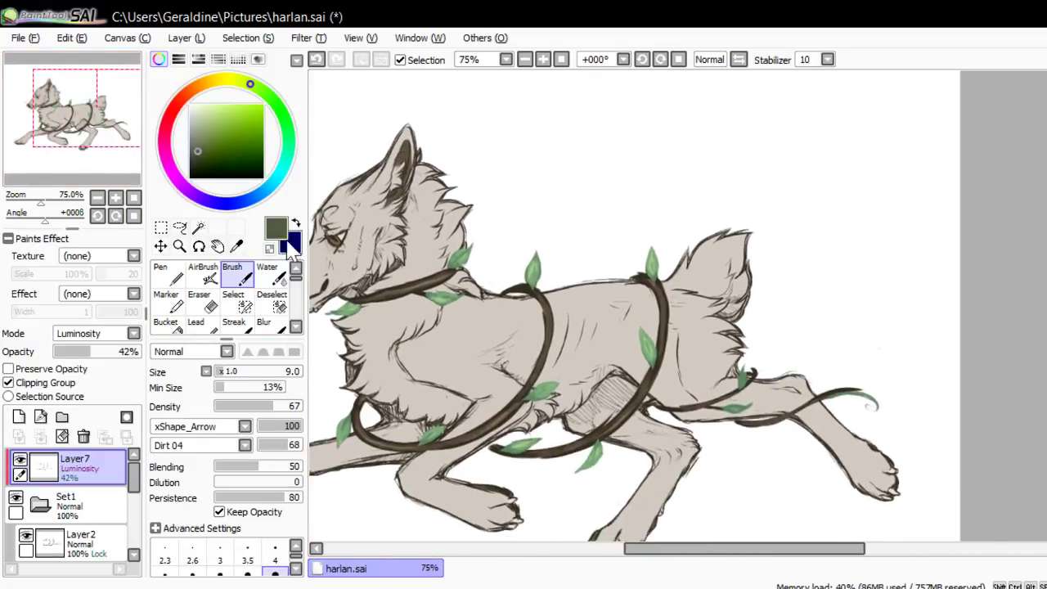
left_click_drag(742, 373, 733, 404)
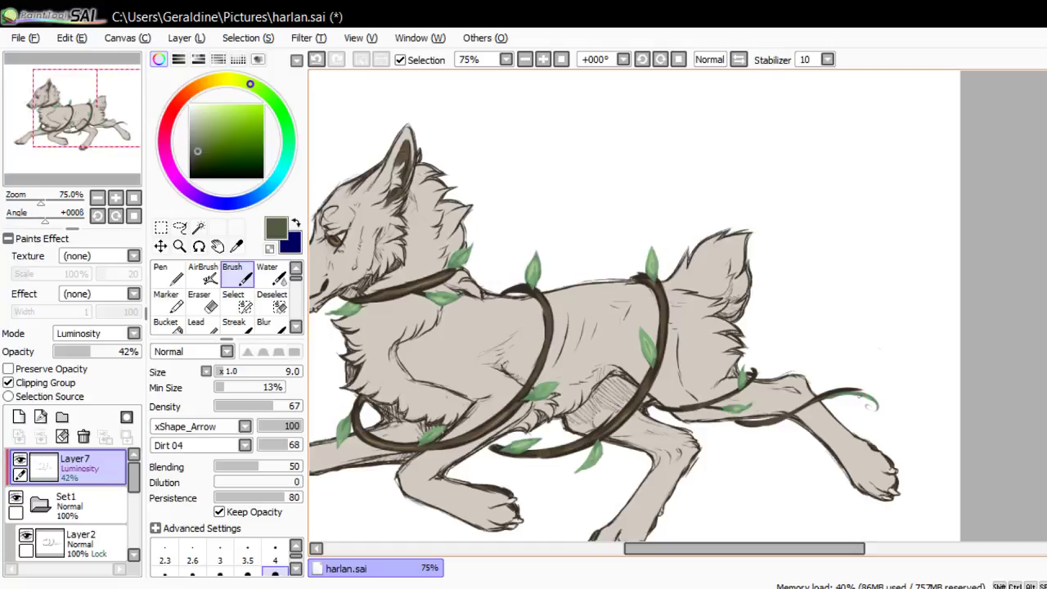
mouse_move(856, 396)
left_mouse_down()
mouse_move(876, 403)
mouse_move(849, 394)
left_mouse_up()
left_click_drag(107, 151, 94, 156)
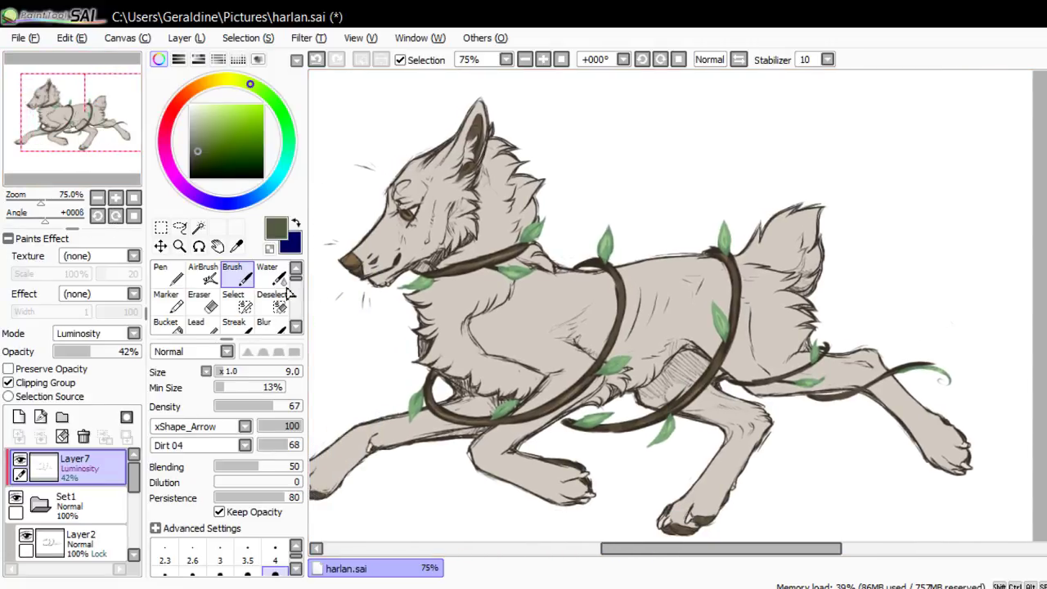
Choose a brighter olive green and add a new clipped layer in Luminosity mode above Layer7
left_click_drag(250, 84, 237, 79)
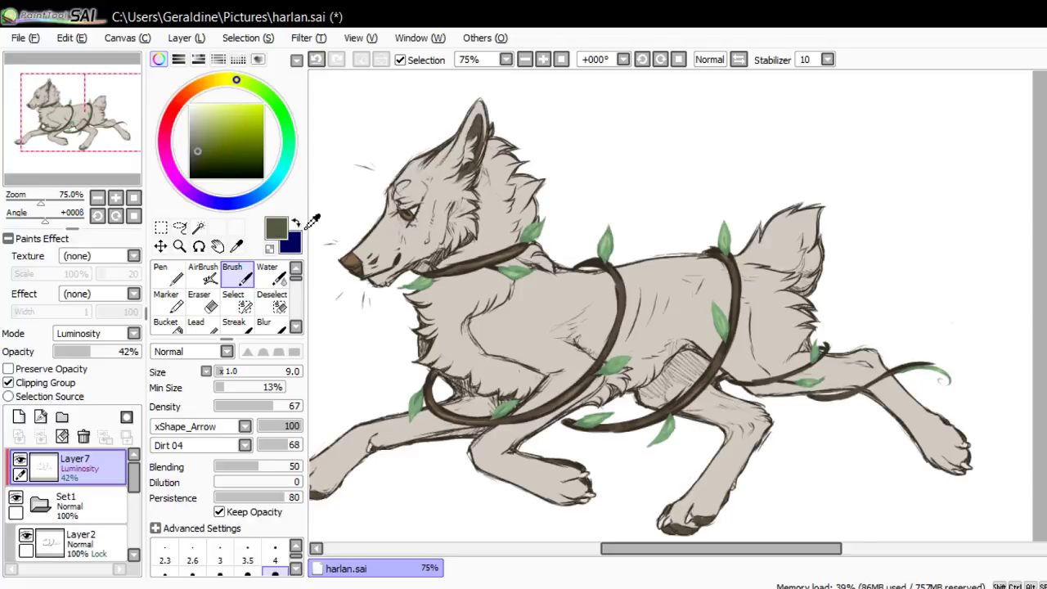
left_click_drag(198, 151, 210, 140)
left_click(18, 416)
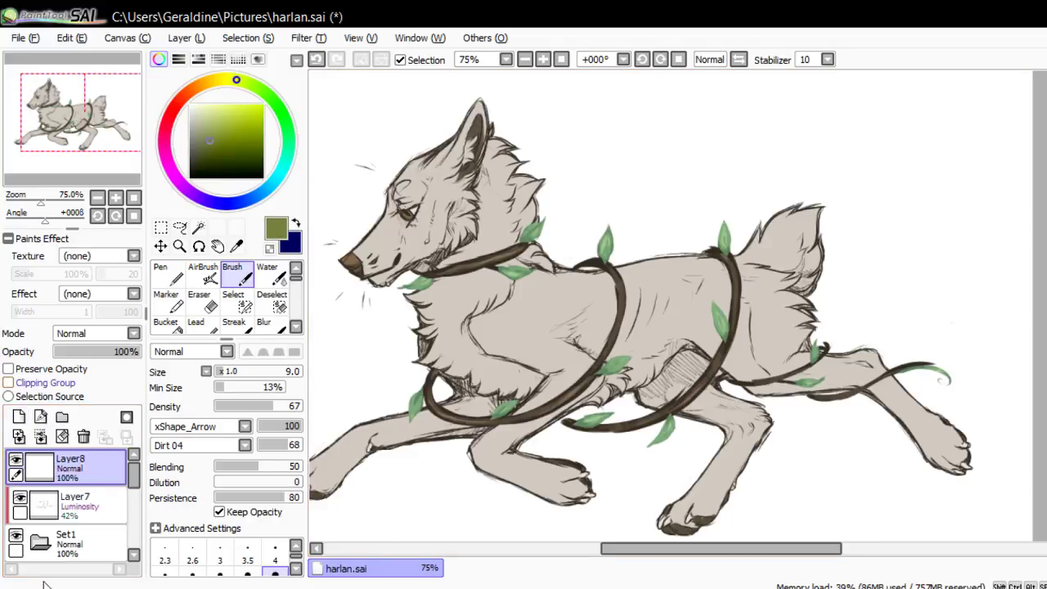
left_click(33, 382)
left_click(76, 335)
left_click(80, 394)
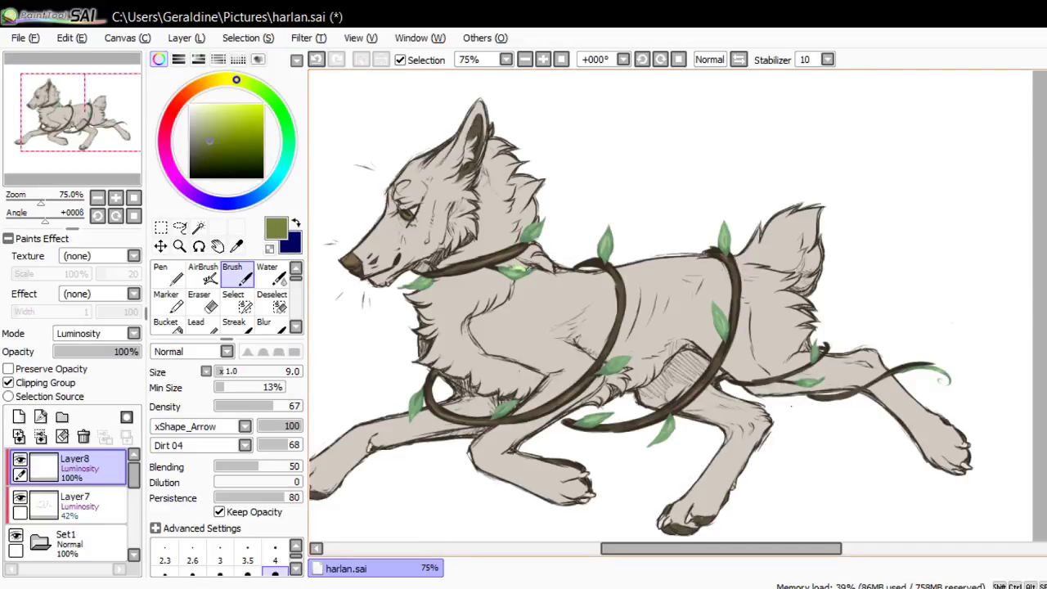
Dab bright olive-green highlights onto the leaves of the neck vine and both body loops
left_click_drag(527, 271, 515, 274)
left_click_drag(531, 231, 533, 233)
left_click_drag(421, 283, 414, 278)
left_click_drag(606, 239, 610, 234)
left_click_drag(607, 363, 625, 356)
left_click_drag(585, 420, 609, 413)
mouse_move(661, 442)
left_mouse_down()
mouse_move(654, 432)
mouse_move(672, 420)
left_mouse_up()
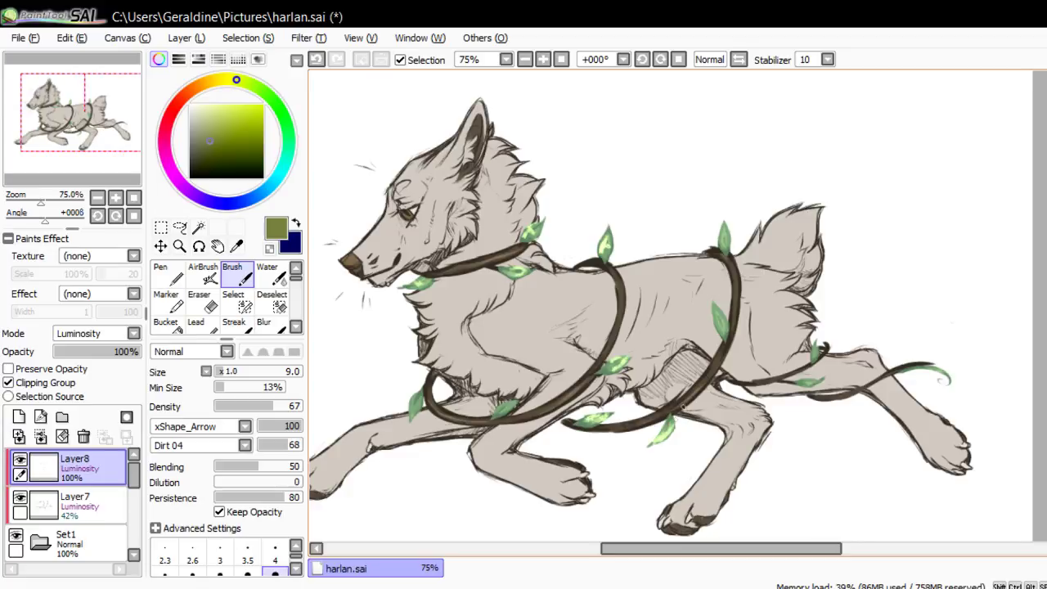
left_click_drag(716, 309, 725, 328)
left_click_drag(718, 221, 723, 245)
left_click_drag(411, 416, 416, 398)
mouse_move(504, 406)
left_mouse_down()
mouse_move(499, 413)
mouse_move(509, 403)
left_mouse_up()
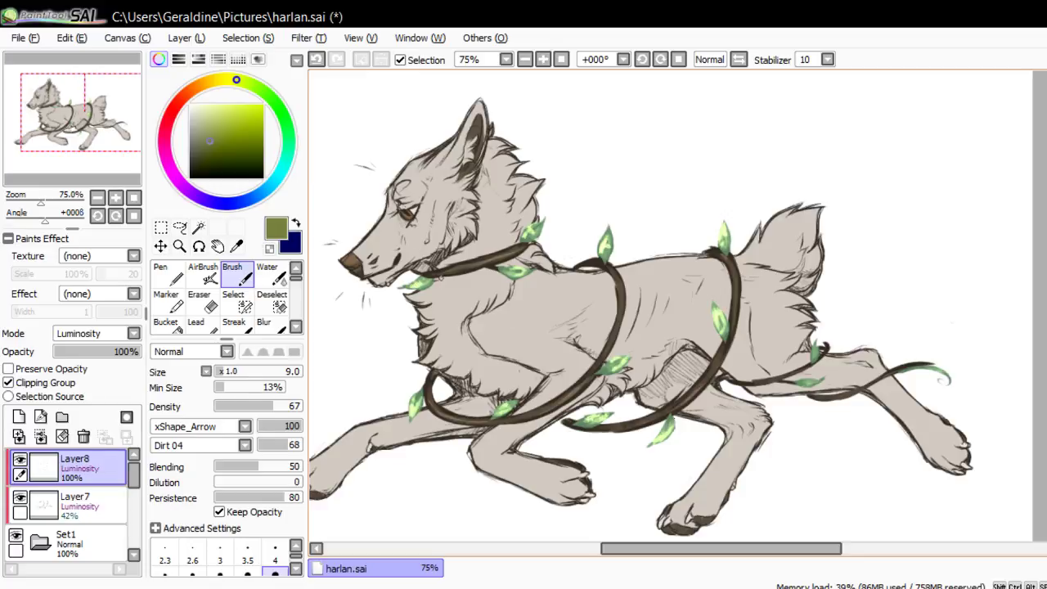
Finish the brush highlight on the hind-leg leaf and lower the luminosity layer Layer8 to 15% opacity
mouse_move(816, 378)
left_mouse_down()
mouse_move(806, 383)
mouse_move(817, 345)
mouse_move(809, 364)
left_mouse_up()
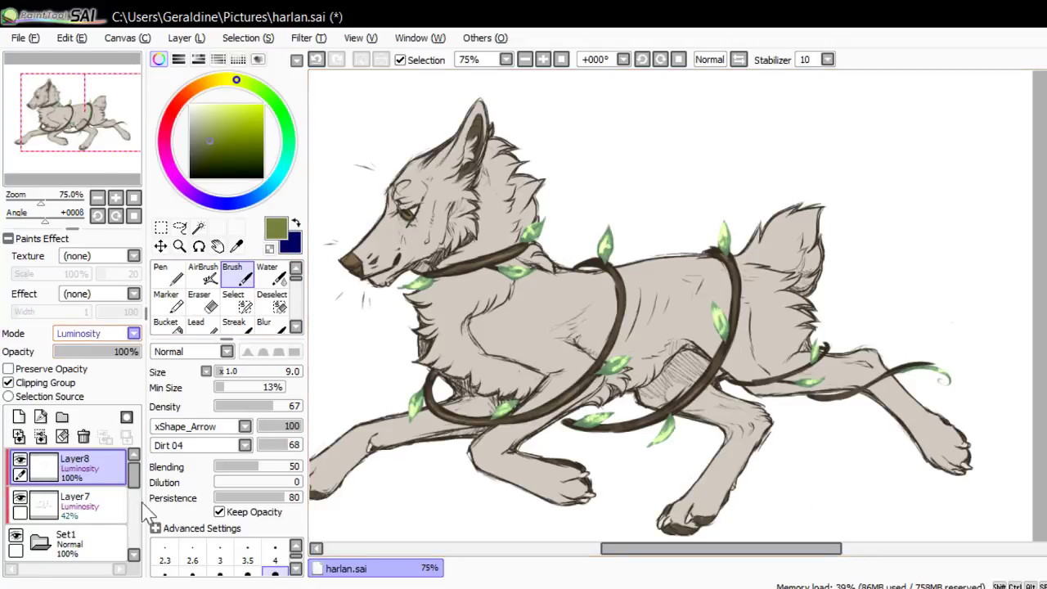
left_click_drag(135, 351, 83, 351)
left_click_drag(131, 530, 105, 531)
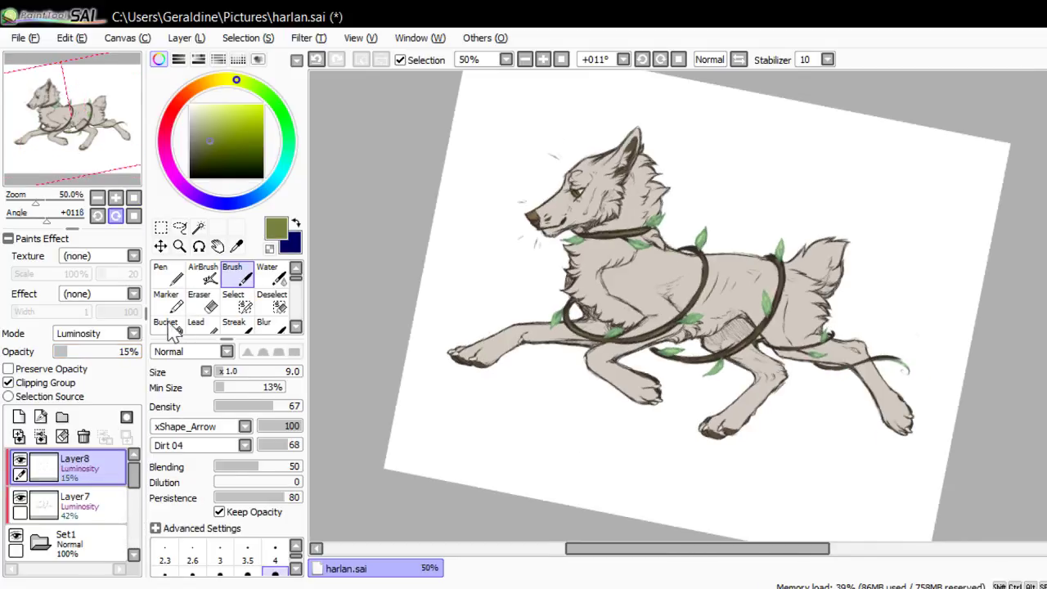
left_click(115, 216)
left_click(115, 216)
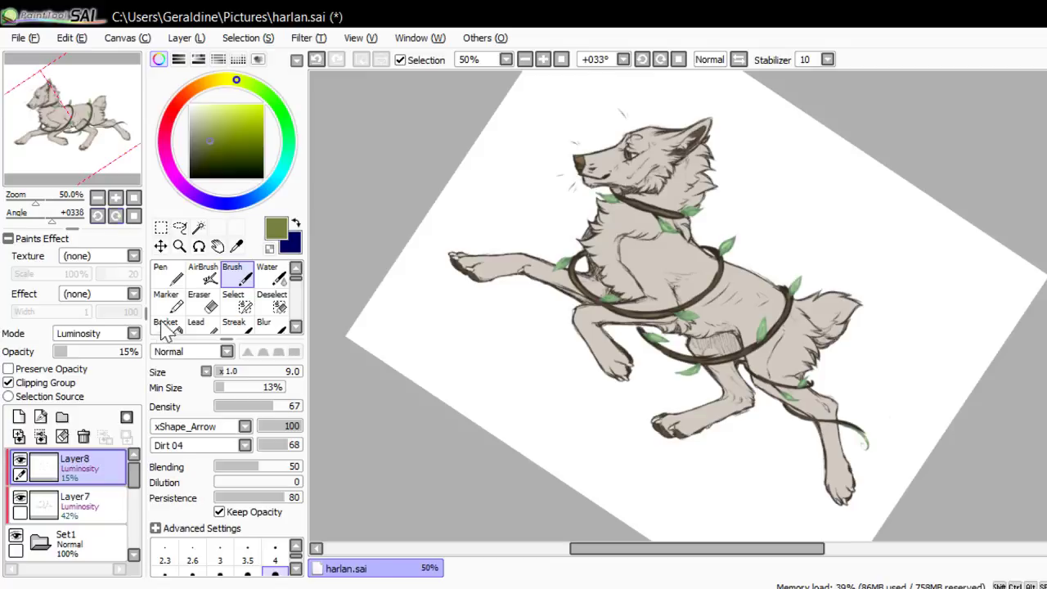
left_click(116, 216)
left_click(115, 216)
left_click(115, 216)
key("End")
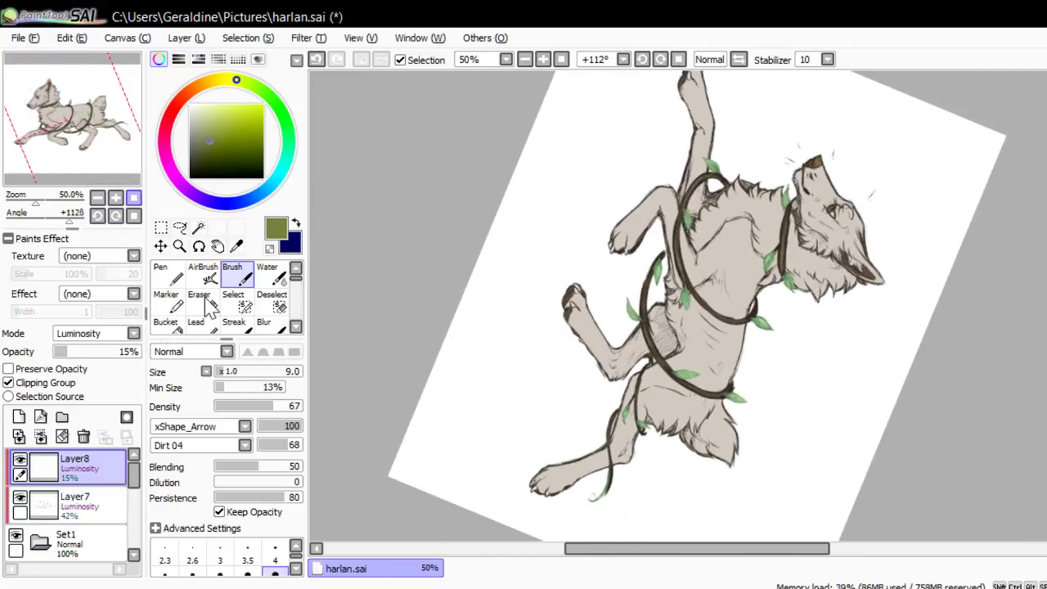
key("Home")
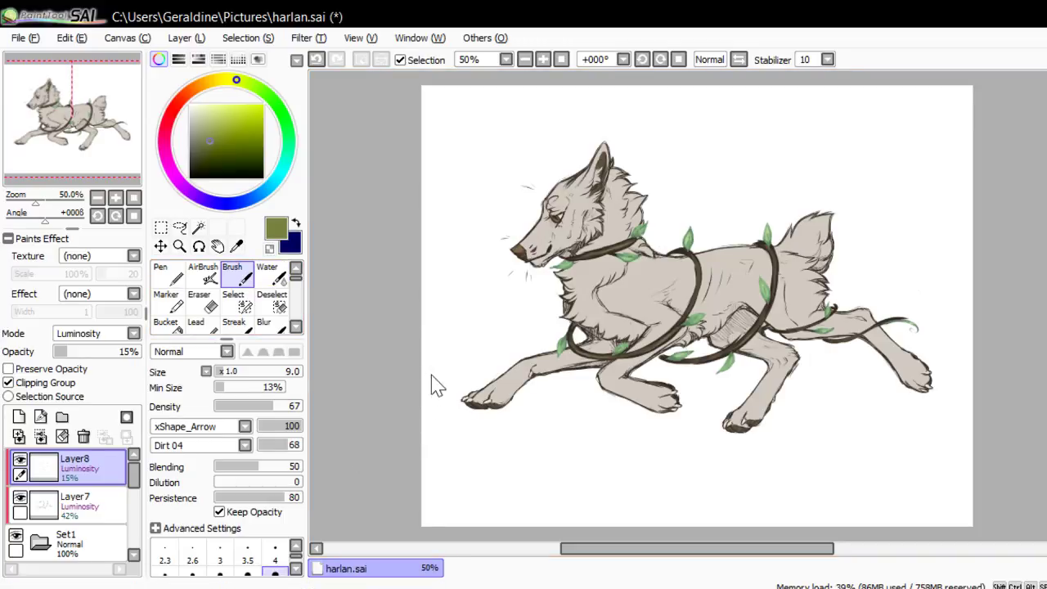
Merge Layer2 down into Layer6 and turn off opacity preservation for the merged vine layer
left_click(116, 197)
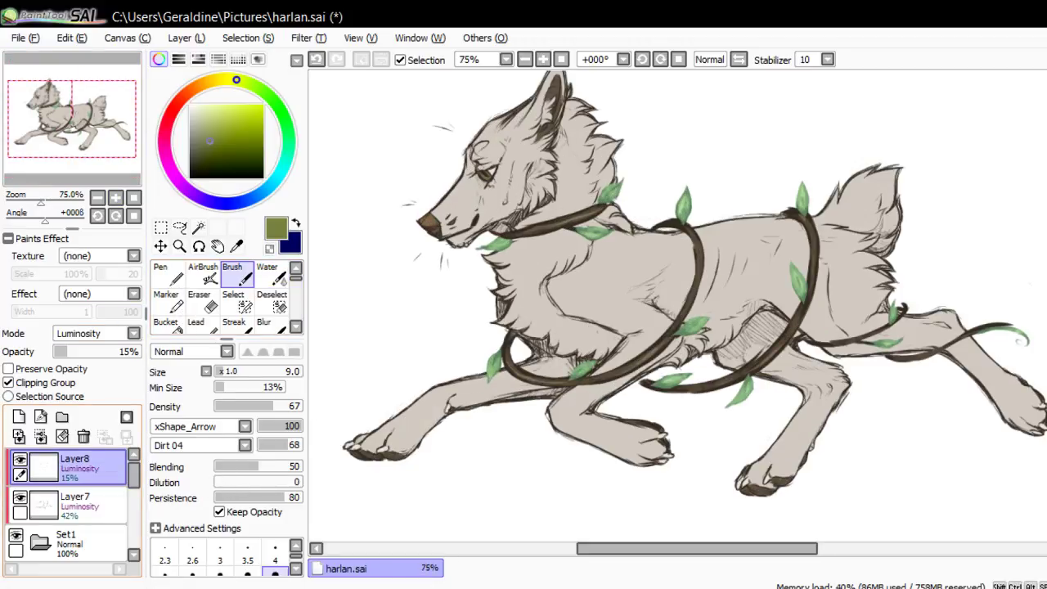
left_click_drag(134, 476, 134, 505)
left_click(90, 468)
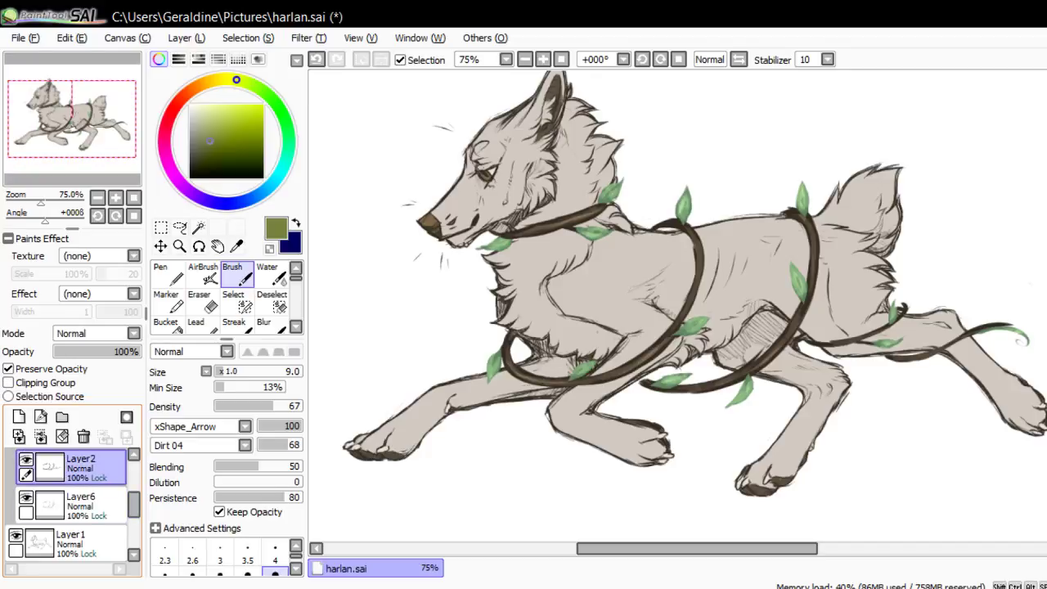
left_click(41, 437)
left_click(25, 369)
Thin the vine around the neck by erasing along its edges with a size 4 eraser
key("e")
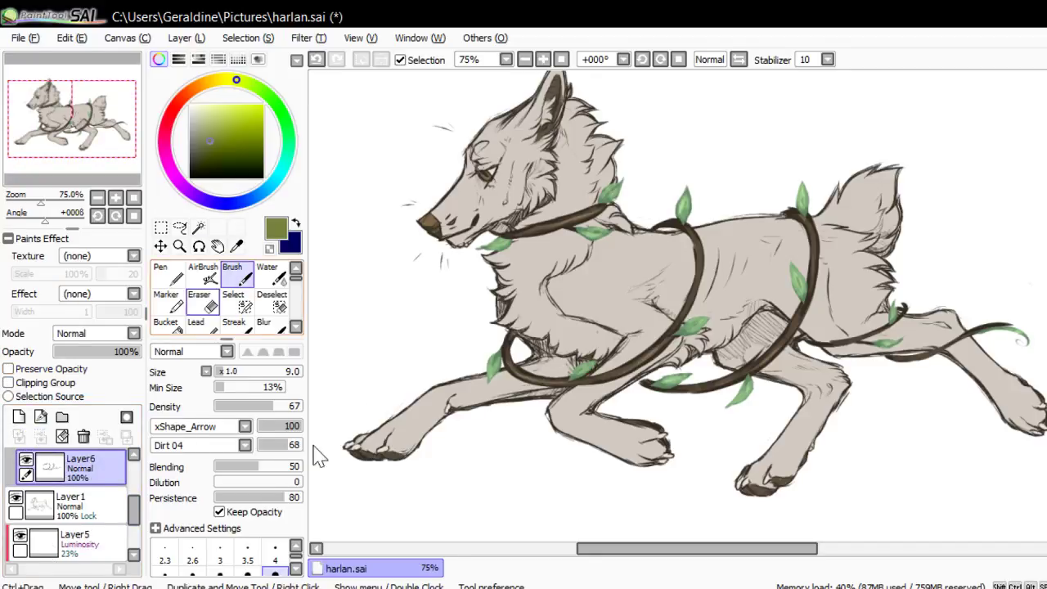
mouse_move(517, 224)
left_mouse_down()
mouse_move(576, 204)
mouse_move(511, 225)
mouse_move(593, 196)
mouse_move(550, 215)
mouse_move(594, 197)
left_mouse_up()
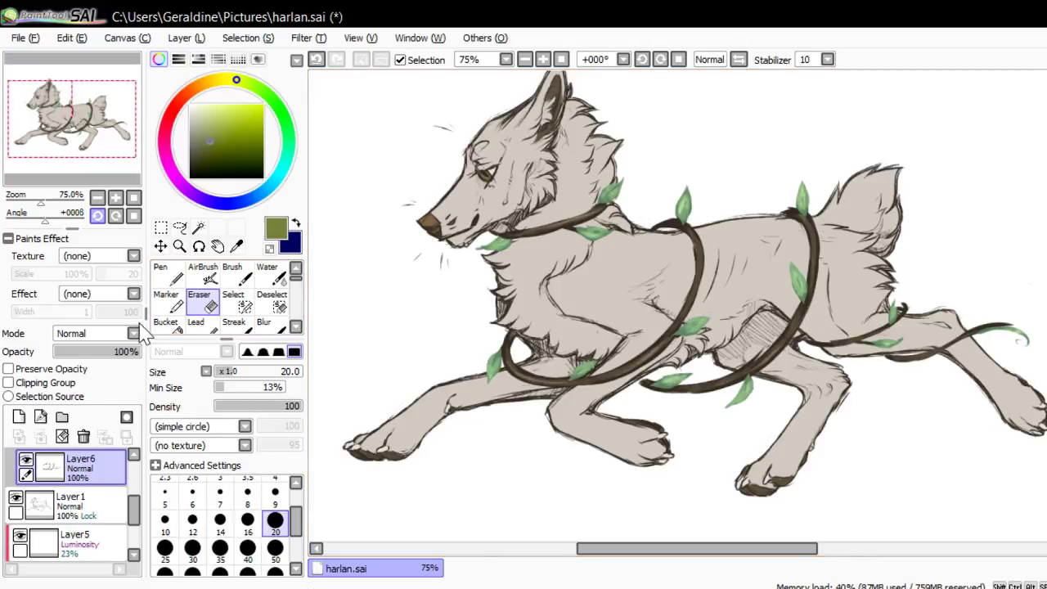
left_click(97, 215)
key("Delete")
key("Delete")
key("Delete")
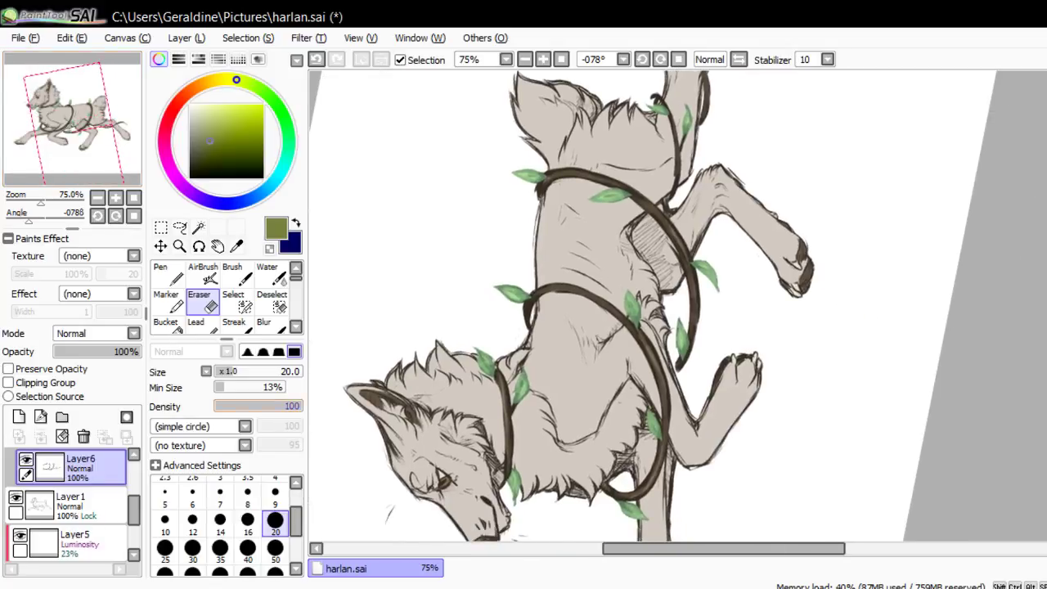
left_click(275, 478)
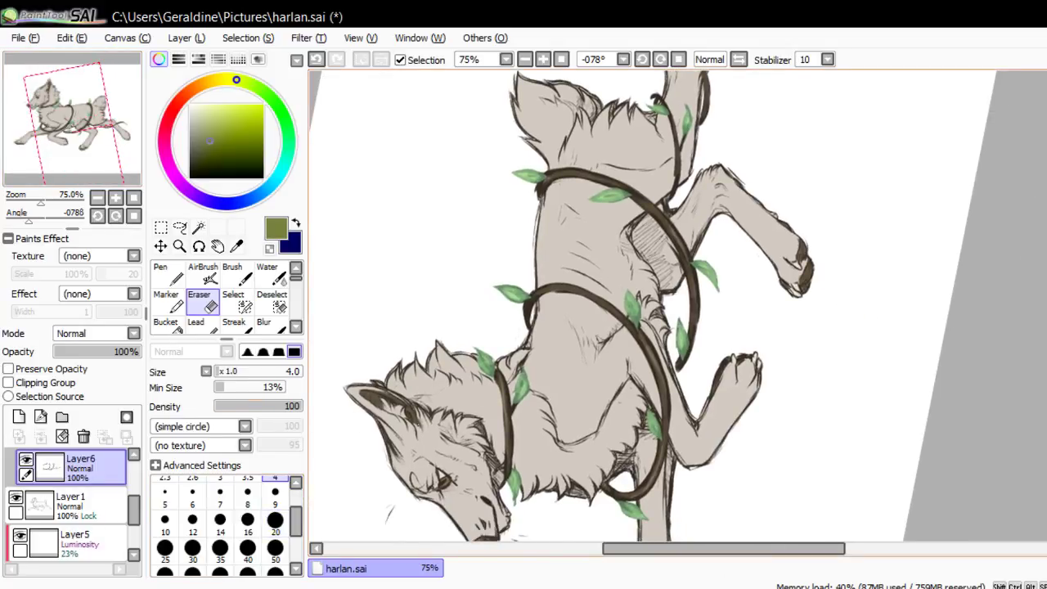
left_click_drag(514, 420, 512, 458)
left_click_drag(528, 382, 527, 395)
left_click_drag(503, 400, 504, 421)
key("Home")
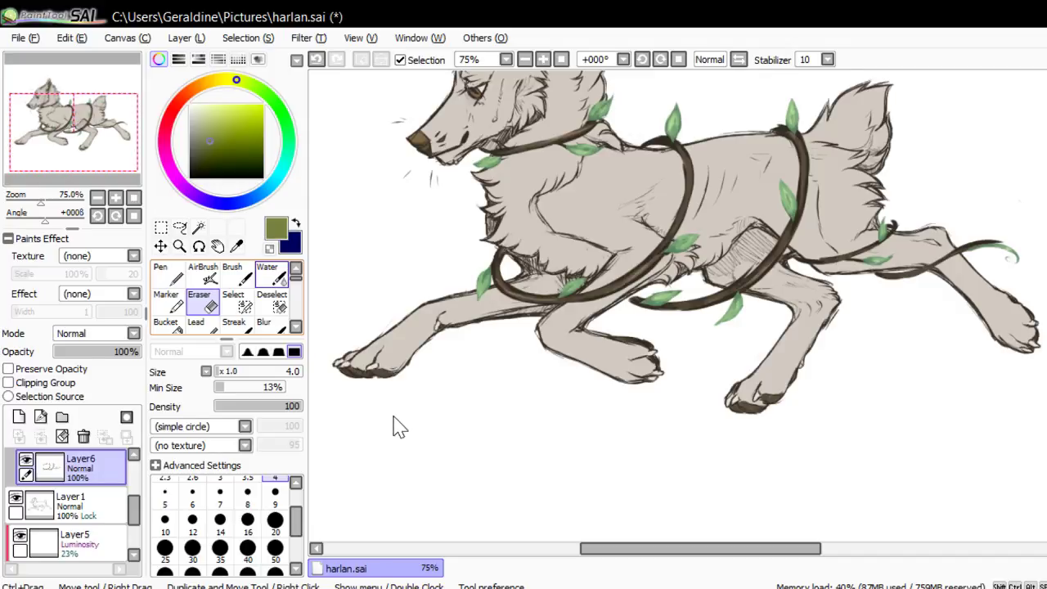
left_click_drag(136, 190, 143, 183)
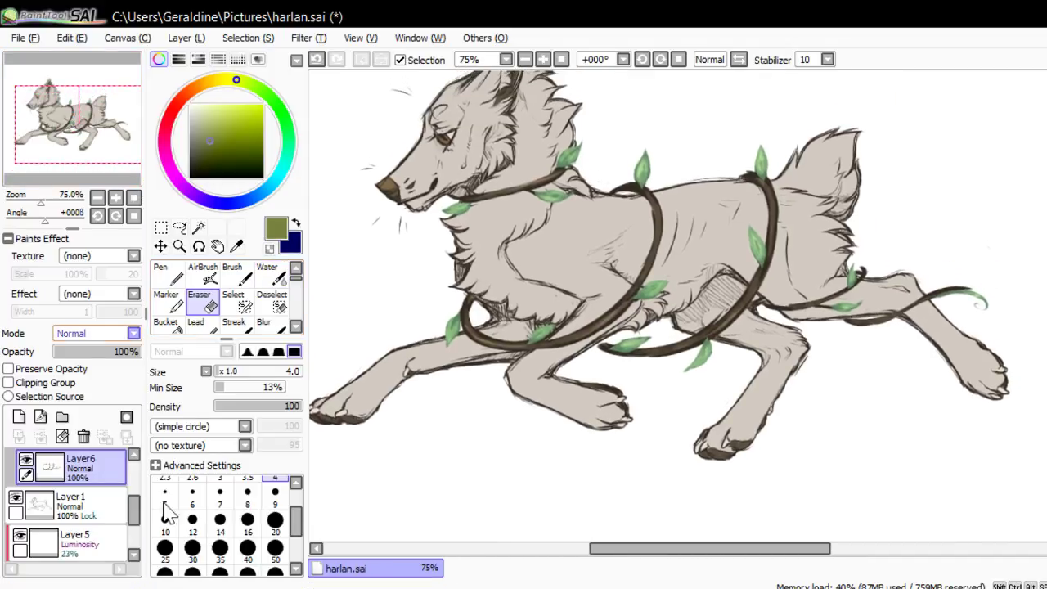
left_click_drag(134, 510, 134, 483)
left_click(91, 479)
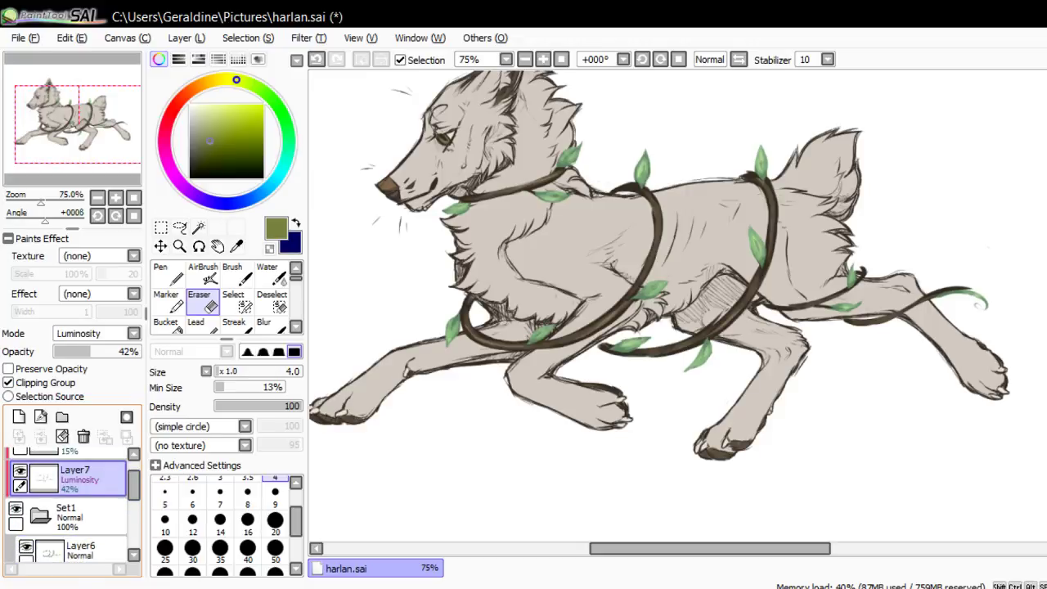
left_click(69, 514)
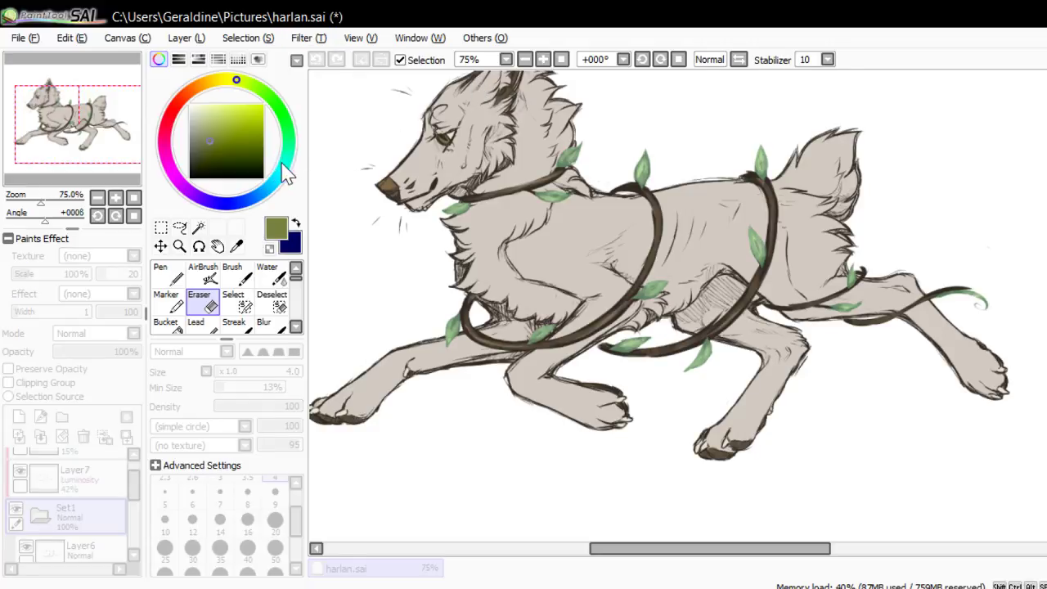
key("Home")
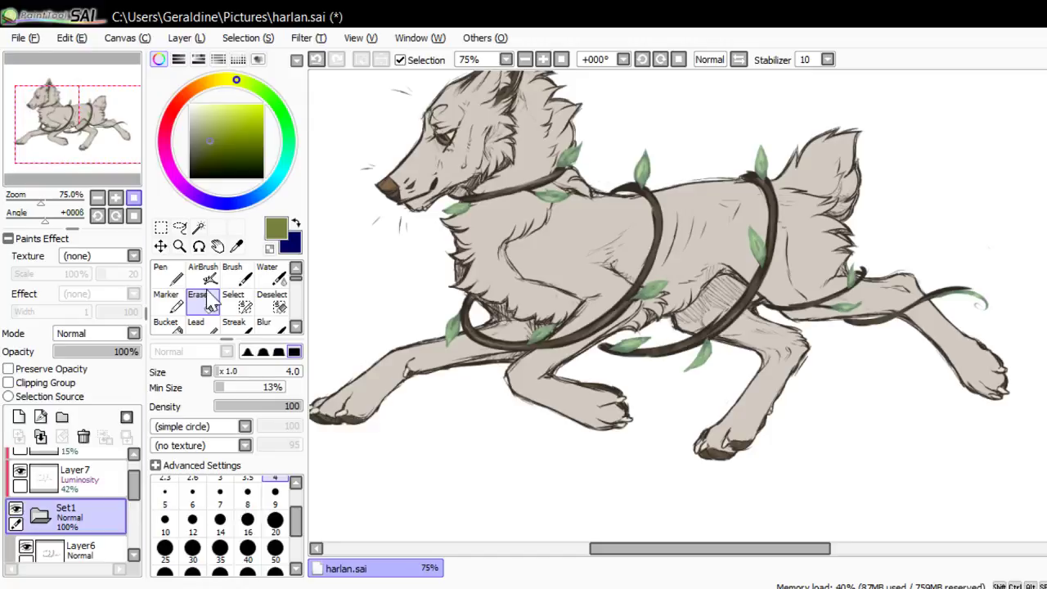
key("End")
key("End")
key("End")
key("End")
key("Delete")
key("Delete")
key("Delete")
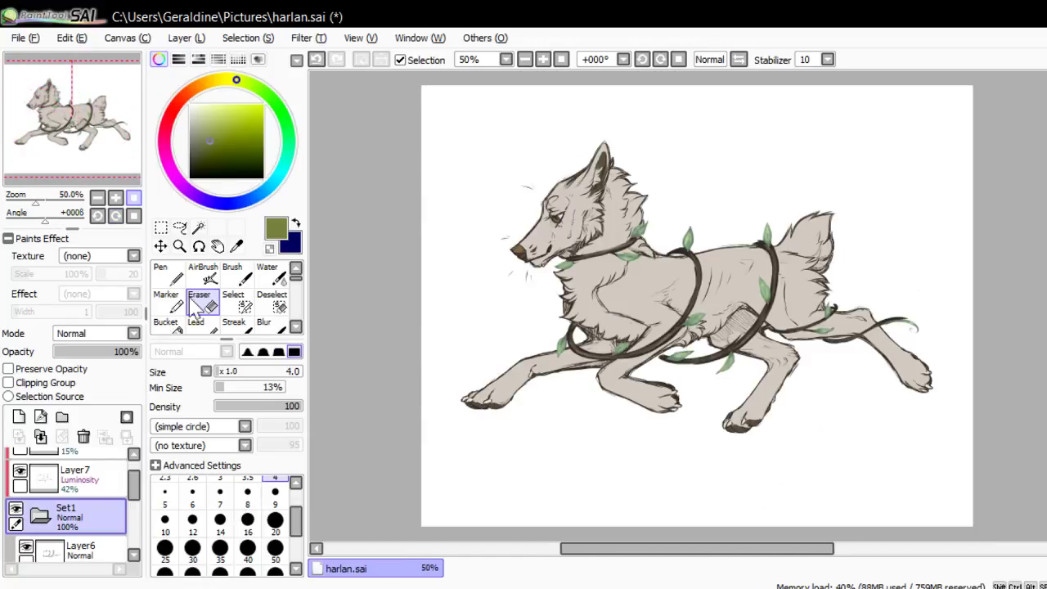
key("ctrl+plus")
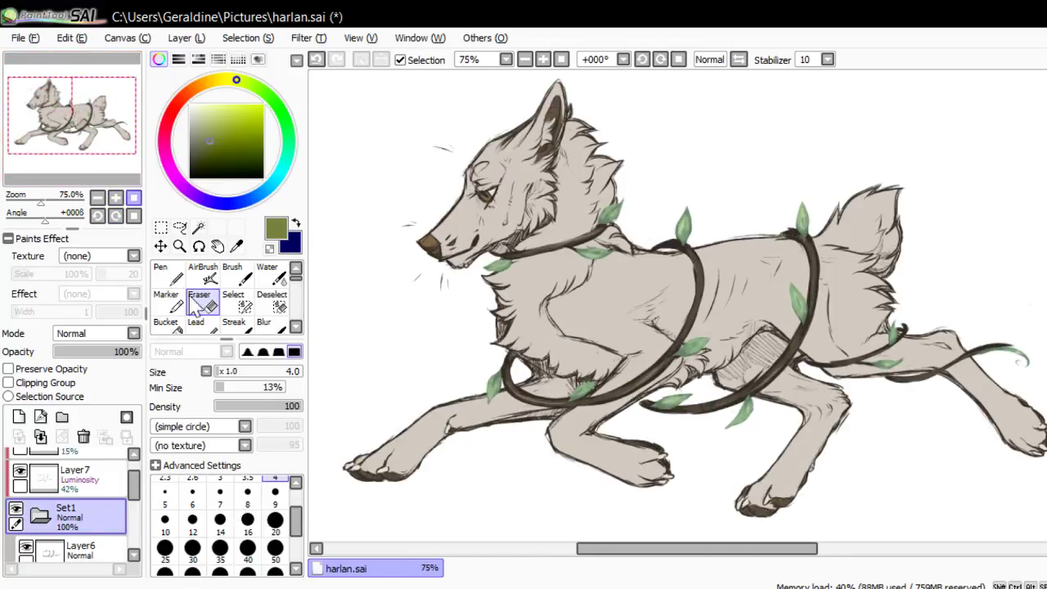
scroll(65, 503, "up", 3)
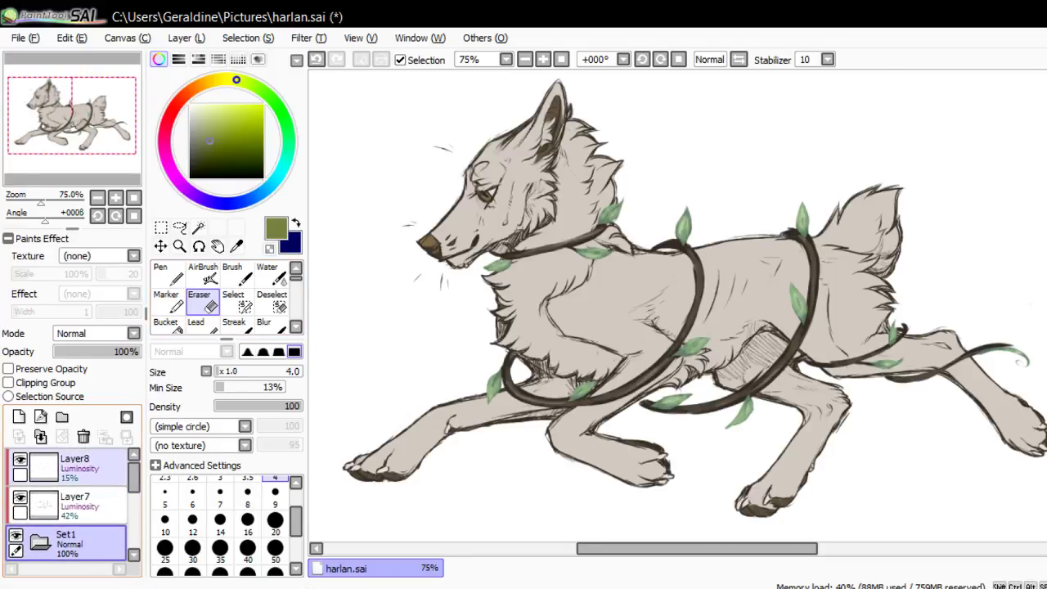
Apply a width 1 Fringe effect to Layer6 and trim the edges of the vine around the chest with the eraser
scroll(70, 507, "down", 3)
left_click(78, 512)
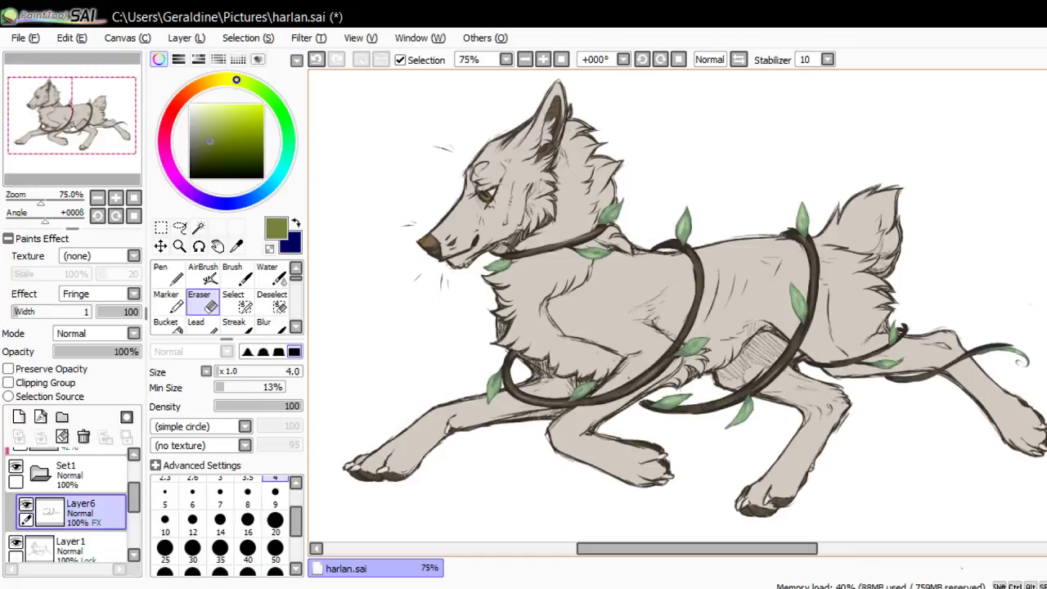
left_click_drag(600, 405, 624, 397)
left_click_drag(658, 359, 613, 392)
left_click_drag(662, 373, 683, 355)
left_click_drag(689, 265, 696, 283)
left_click_drag(661, 248, 672, 247)
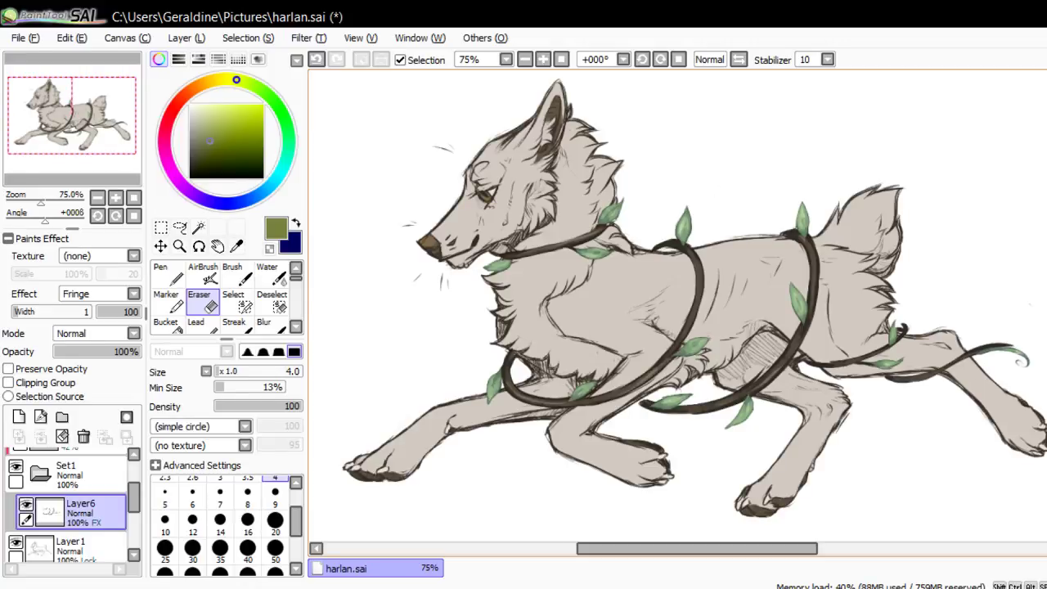
Erase along the edges of the vine around the hindquarters, undoing the last two strokes
left_click_drag(782, 237, 808, 258)
left_click_drag(799, 324, 756, 381)
left_click_drag(809, 255, 806, 304)
key("ctrl+z")
key("ctrl+z")
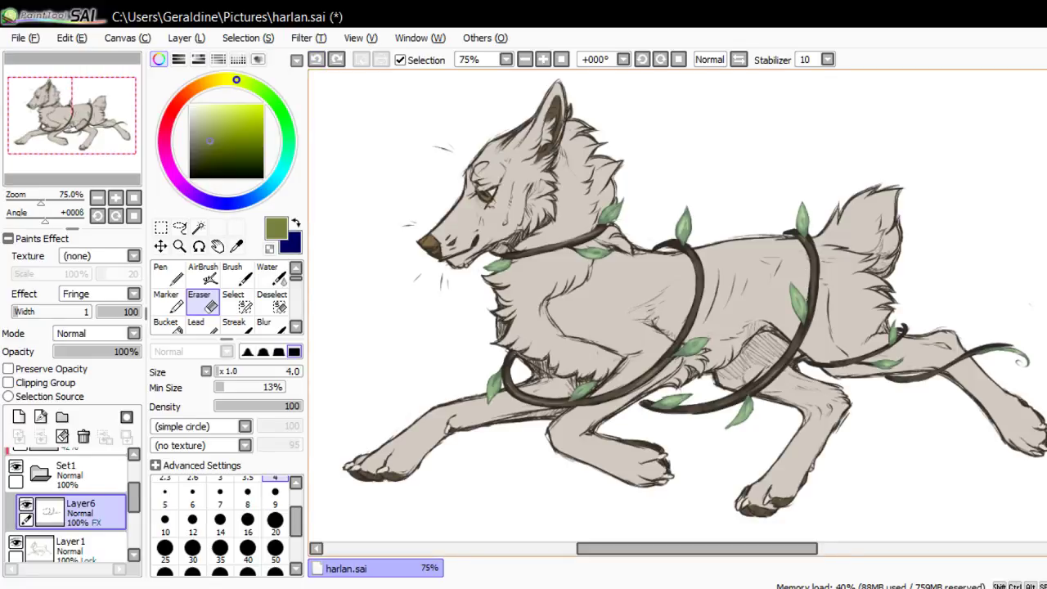
Trim the upper bend of the hindquarters vine with the eraser and undo the stroke at its loose end
mouse_move(808, 297)
left_mouse_down()
mouse_move(806, 317)
mouse_move(809, 275)
left_mouse_up()
left_click_drag(815, 248, 808, 235)
mouse_move(817, 250)
left_mouse_down()
mouse_move(819, 277)
mouse_move(821, 258)
left_mouse_up()
left_click_drag(646, 408, 675, 411)
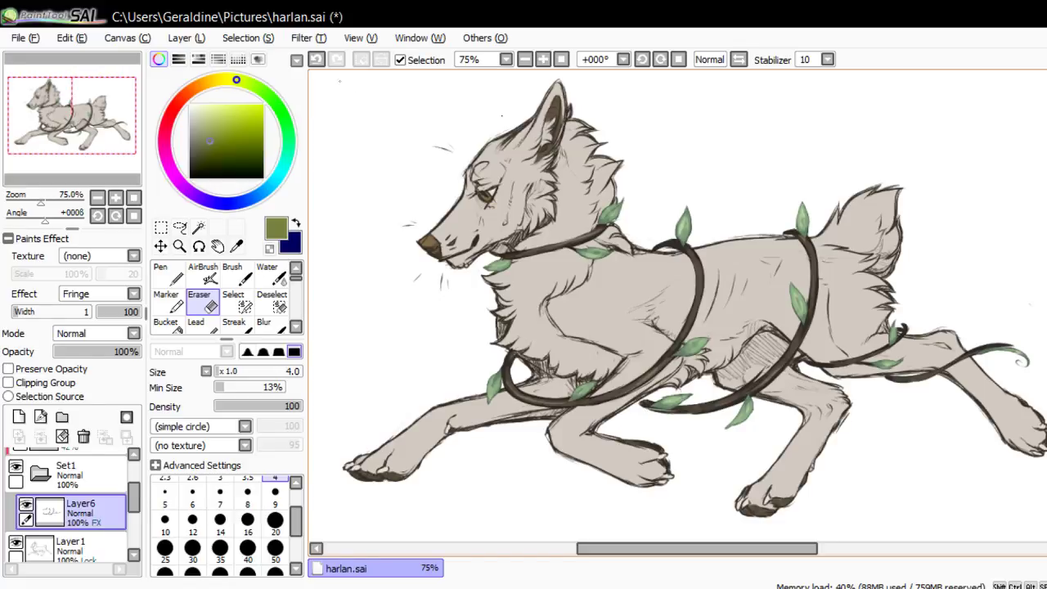
key("ctrl+z")
Thin the lower section of the hindquarters vine, beneath the belly, by erasing along both of its edges
key("Delete")
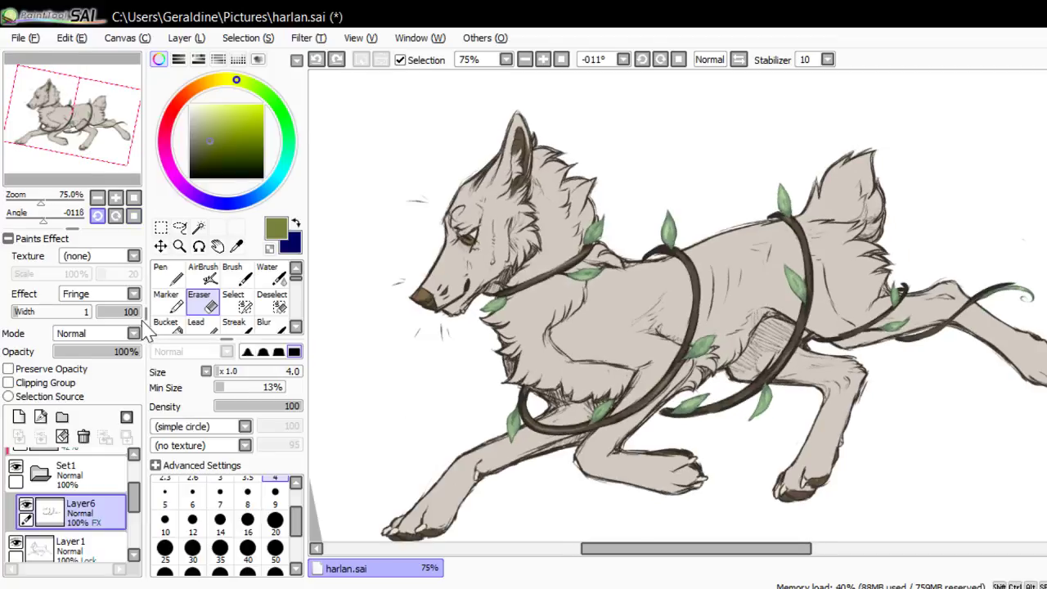
key("Delete")
key("Delete")
key("Delete")
key("Delete")
key("Delete")
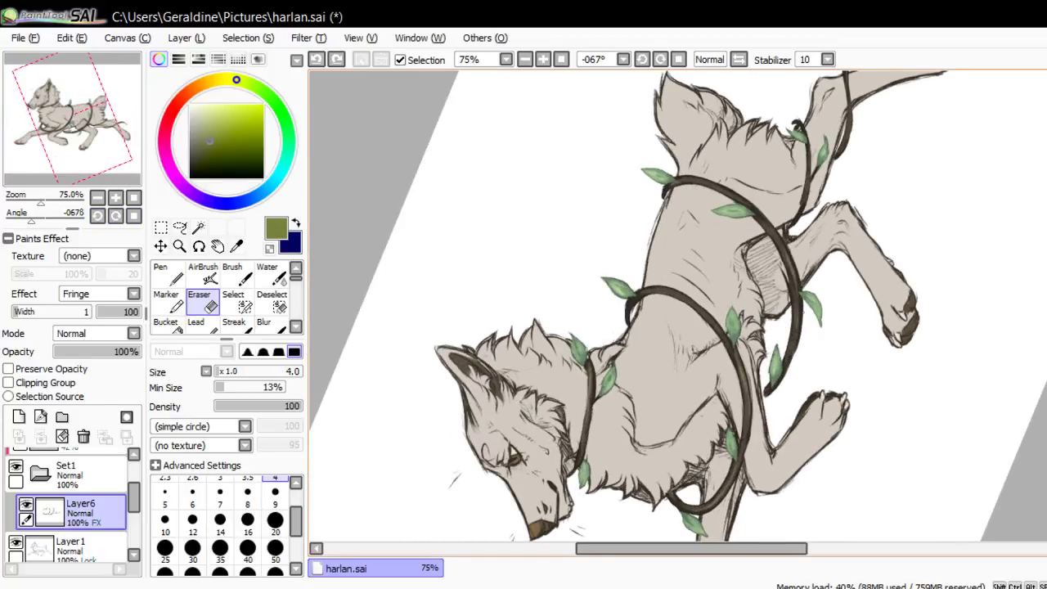
left_click_drag(804, 295, 796, 348)
left_click_drag(800, 339, 794, 353)
left_click_drag(803, 309, 800, 324)
left_click_drag(783, 282, 790, 333)
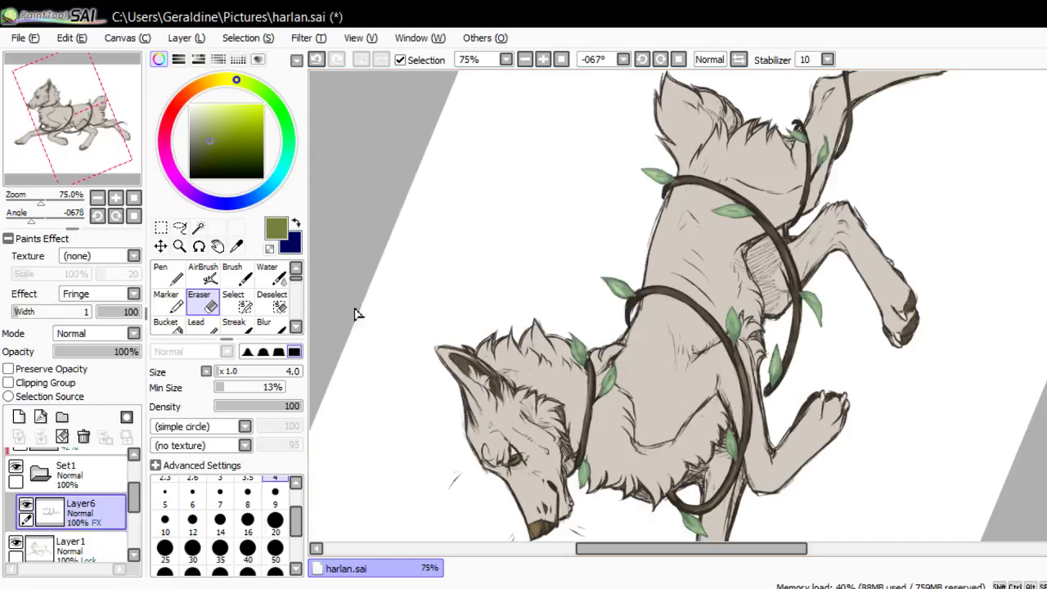
Erase along the edges of the thin vine wrapped around the hind leg to refine its outline
left_click(134, 216)
left_click(98, 114)
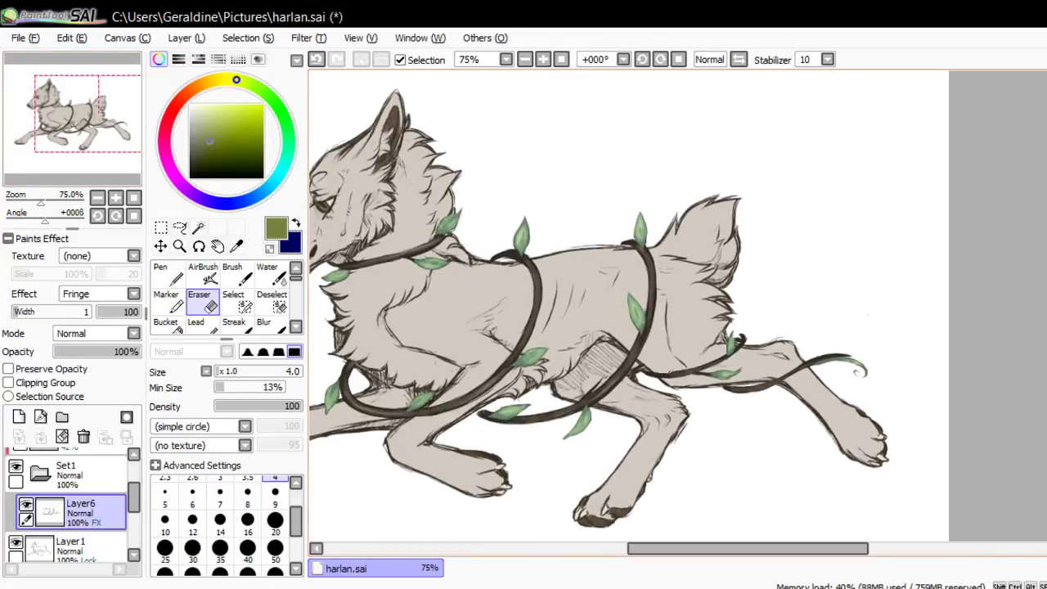
mouse_move(671, 372)
left_mouse_down()
mouse_move(693, 367)
mouse_move(683, 372)
mouse_move(772, 387)
left_mouse_up()
left_click(116, 216)
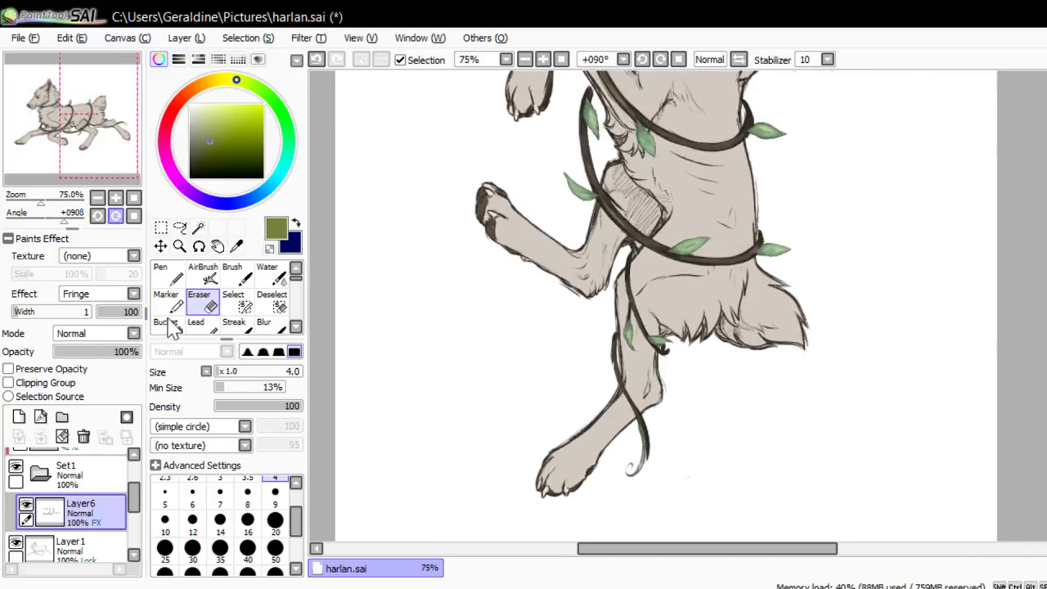
key("End")
key("End")
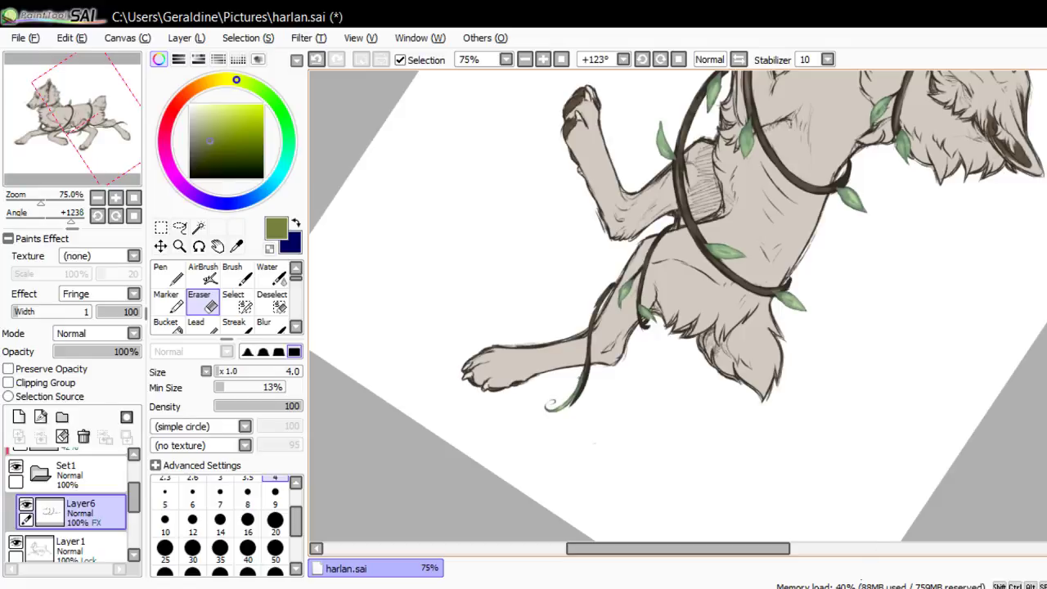
mouse_move(580, 373)
left_mouse_down()
mouse_move(571, 407)
mouse_move(587, 372)
mouse_move(584, 390)
left_mouse_up()
left_click_drag(593, 308, 610, 290)
left_click_drag(615, 282, 605, 289)
Review the trimmed vines and leaves on the whole canvas and up close
key("Home")
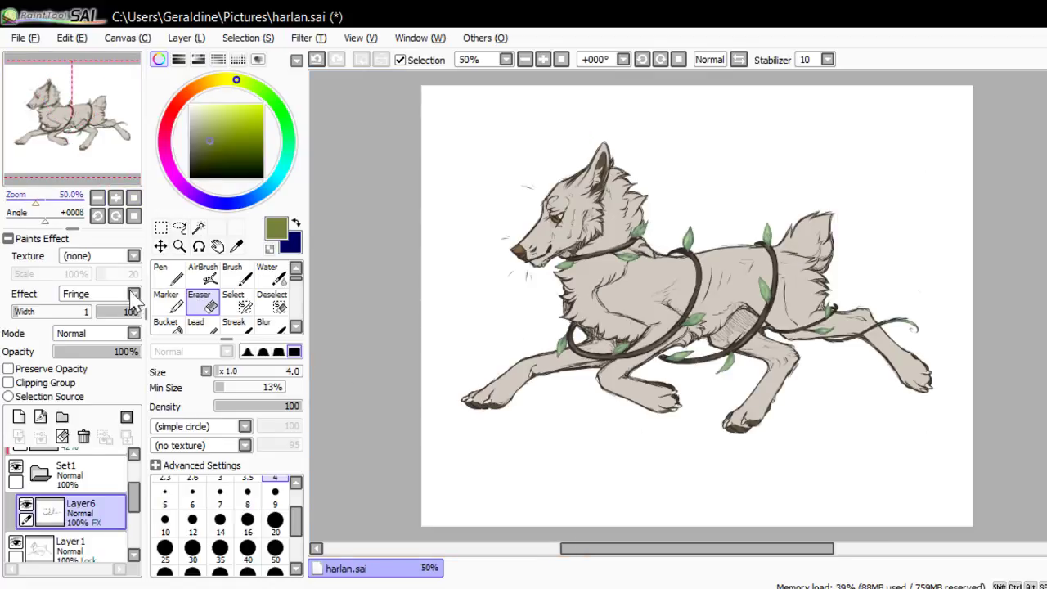
key("ctrl+plus")
key("ctrl+plus")
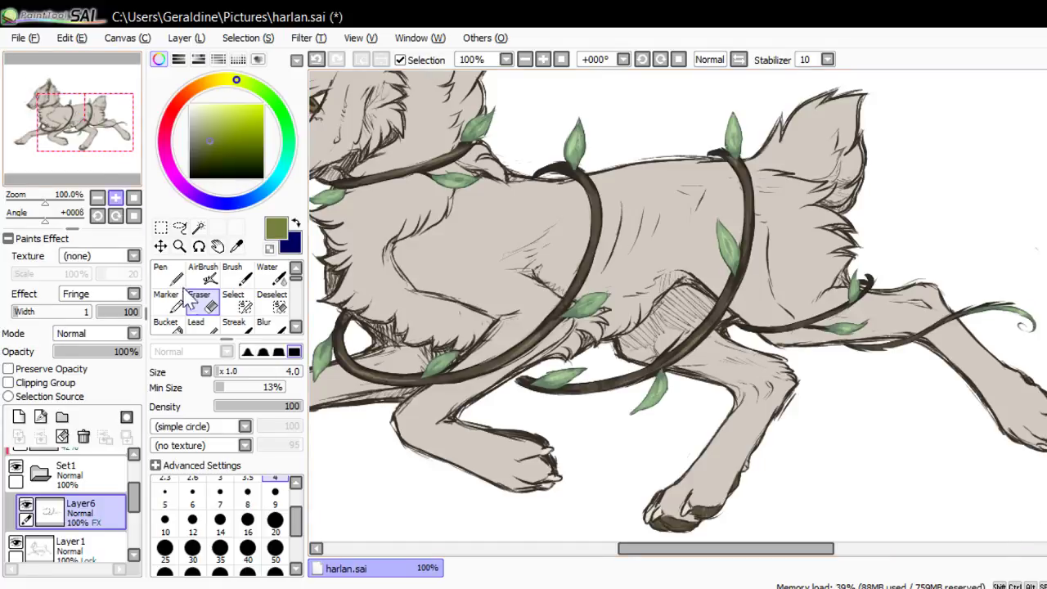
left_click(134, 198)
left_click(116, 216)
left_click(134, 201)
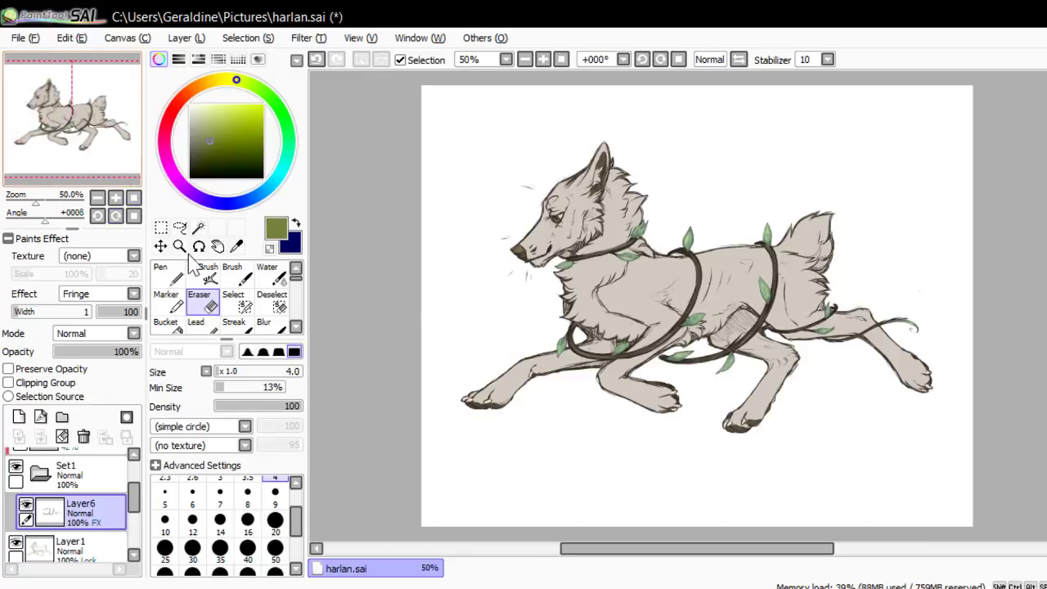
left_click_drag(109, 148, 105, 144)
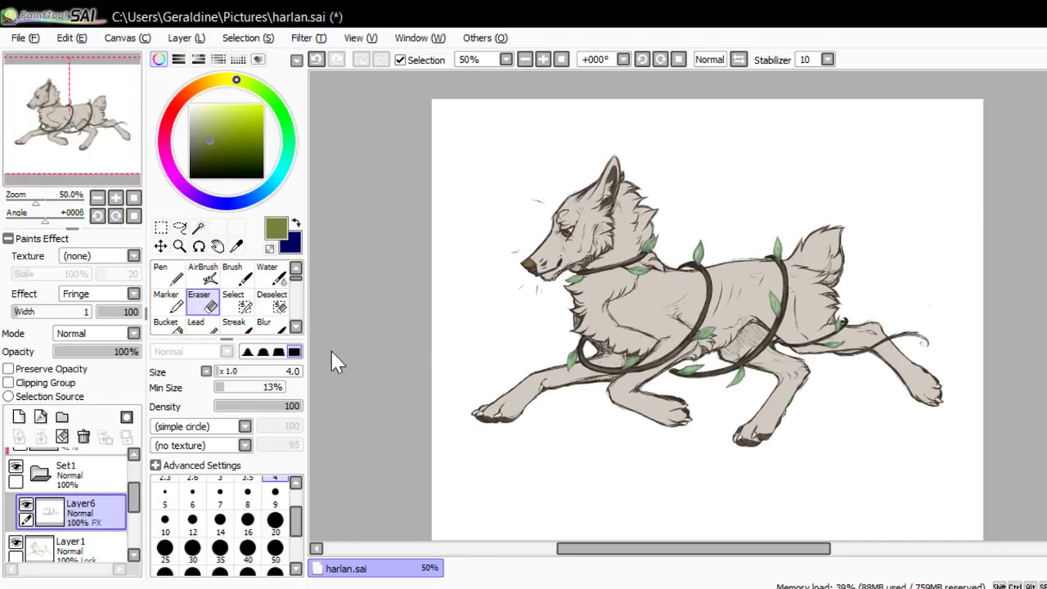
key("plus")
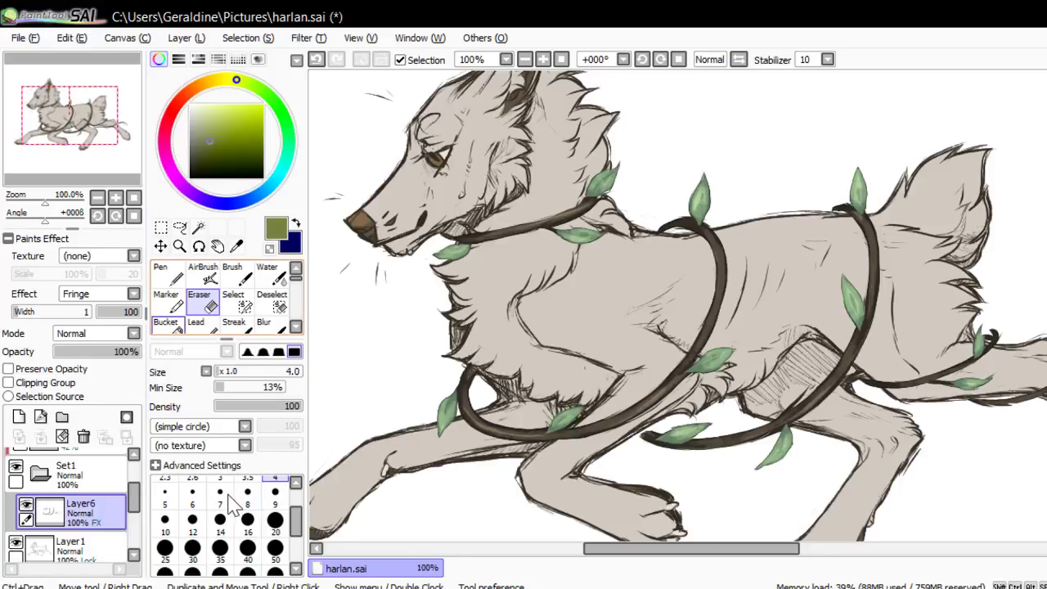
scroll(82, 507, "up", 2)
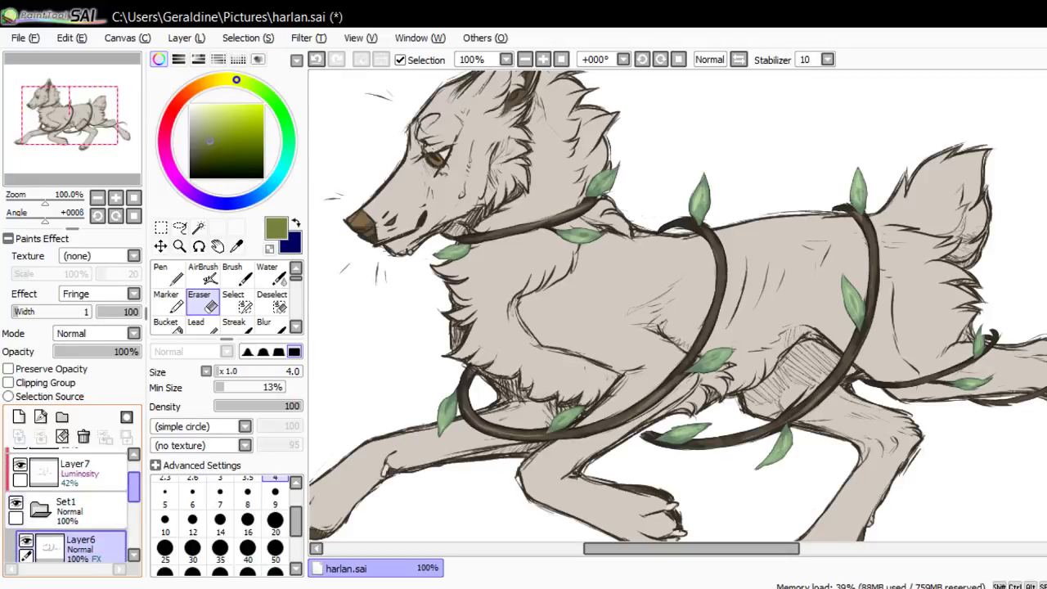
Sample the dark brown of the chest vine and set the AirBrush size to 9
scroll(74, 507, "down", 2)
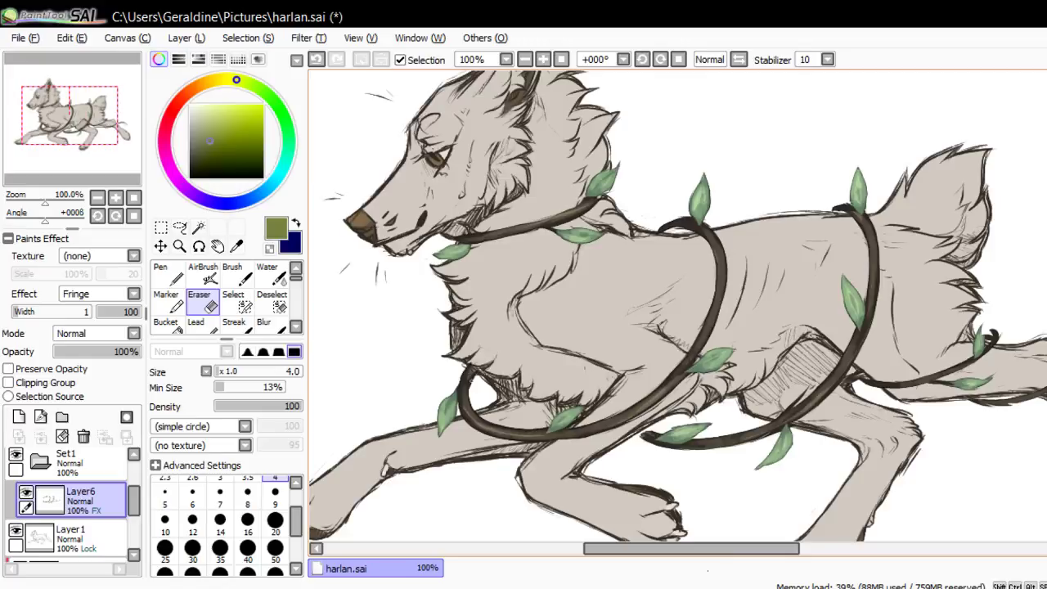
right_click(462, 379)
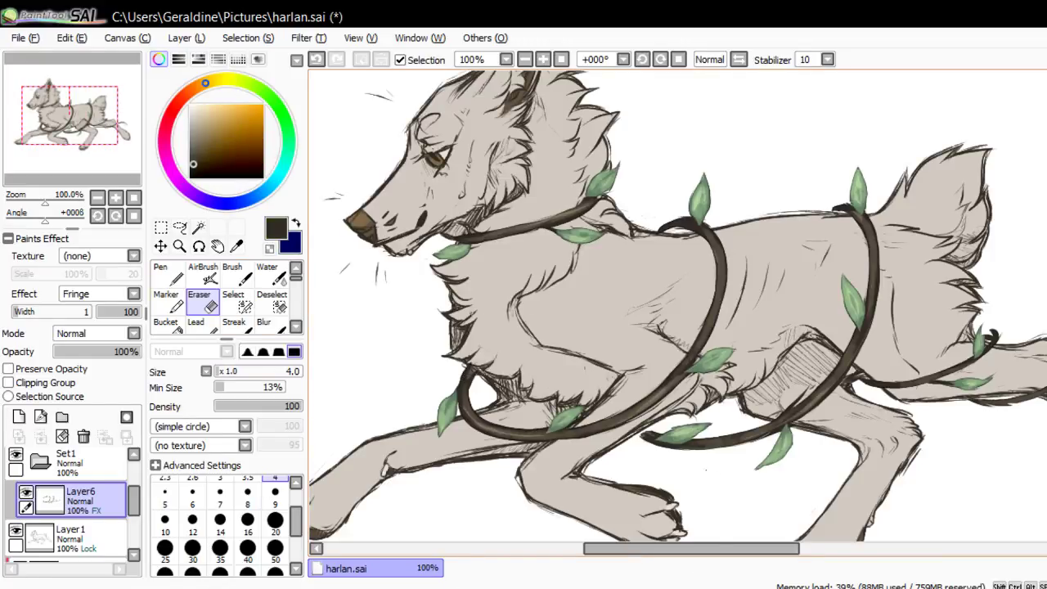
left_click(203, 277)
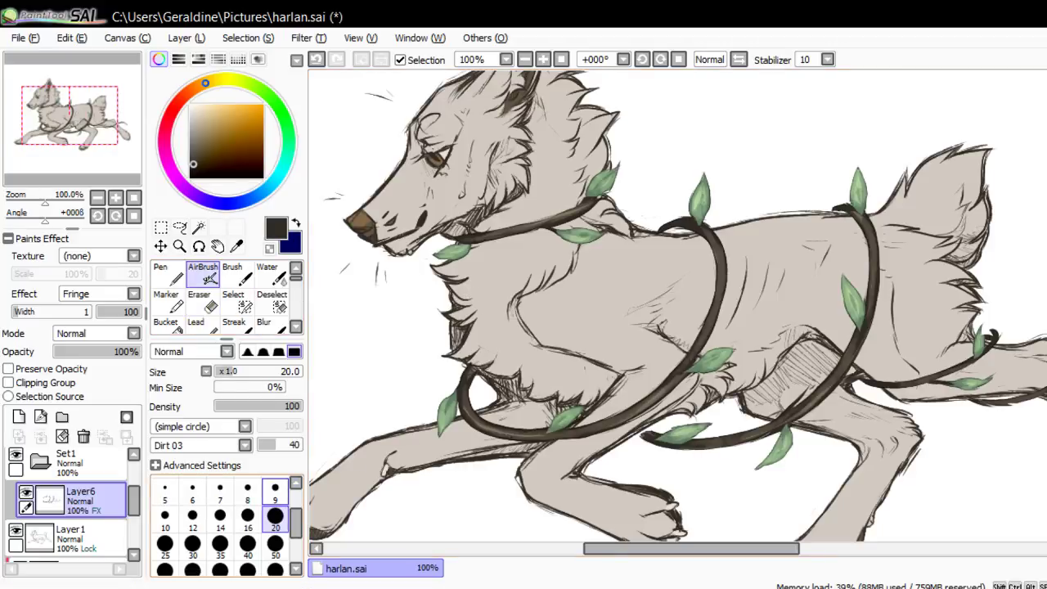
left_click(274, 490)
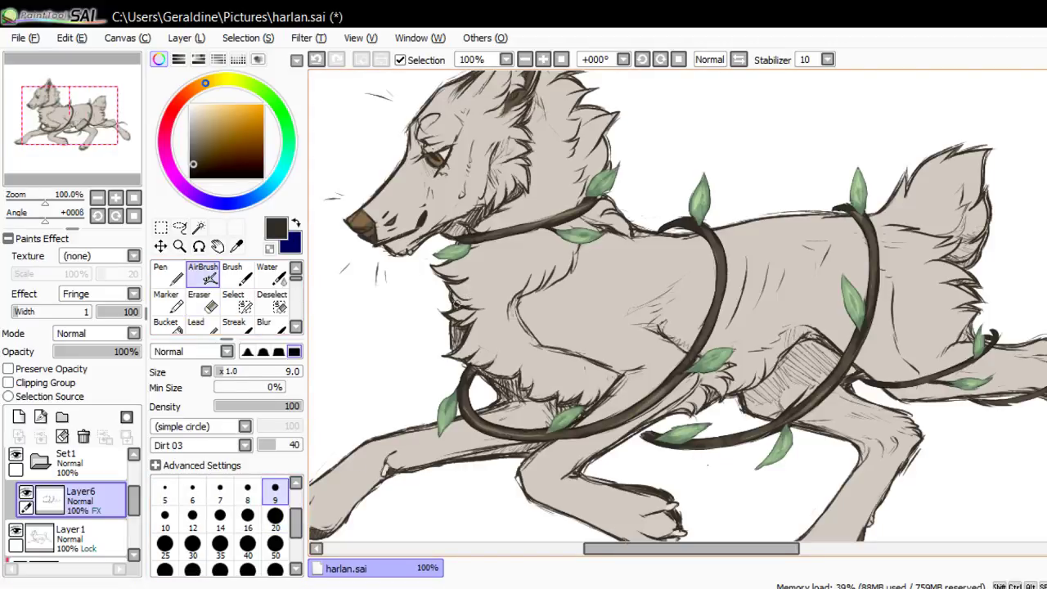
Try to airbrush a thin dark vine across the wolf's chest up to the shoulder, undoing each attempt
mouse_move(455, 306)
left_mouse_down()
mouse_move(558, 309)
mouse_move(612, 224)
left_mouse_up()
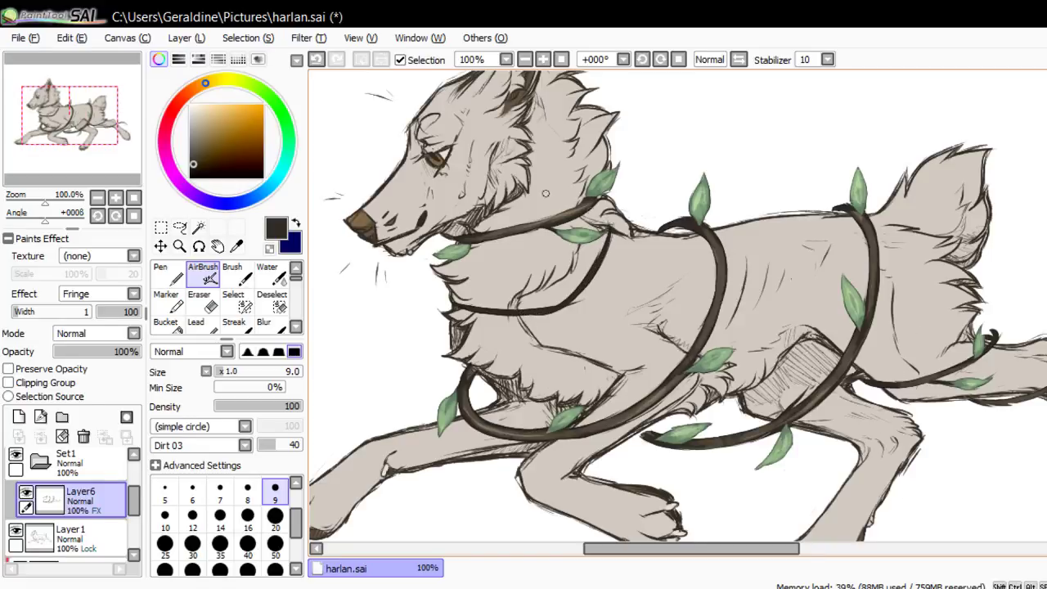
key("ctrl+z")
key("ctrl+z")
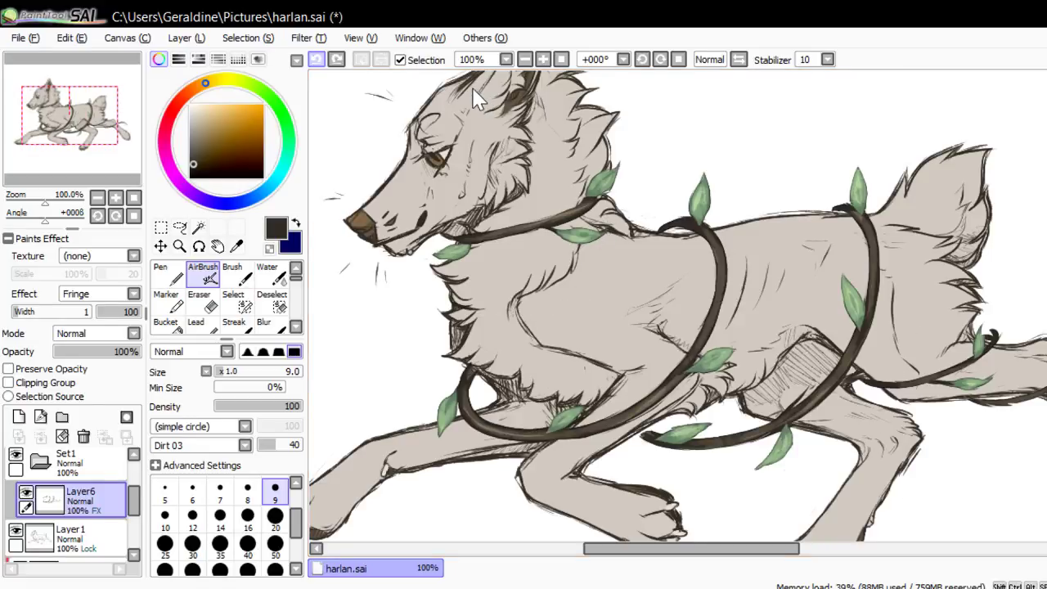
key("ctrl+z")
key("ctrl+z")
key("ctrl+z")
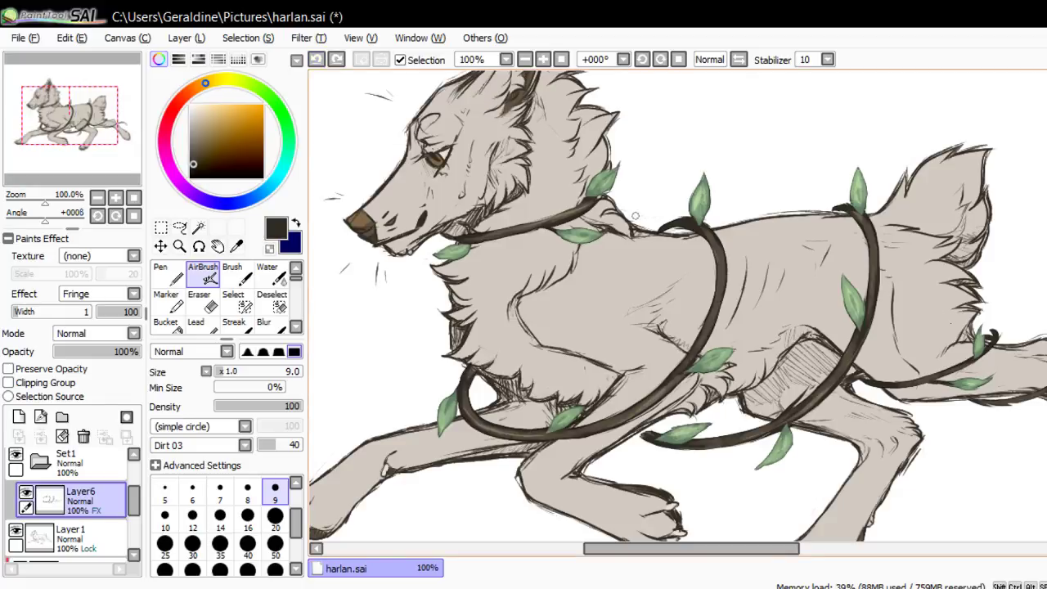
mouse_move(629, 211)
left_mouse_down()
mouse_move(639, 228)
mouse_move(450, 308)
mouse_move(443, 283)
left_mouse_up()
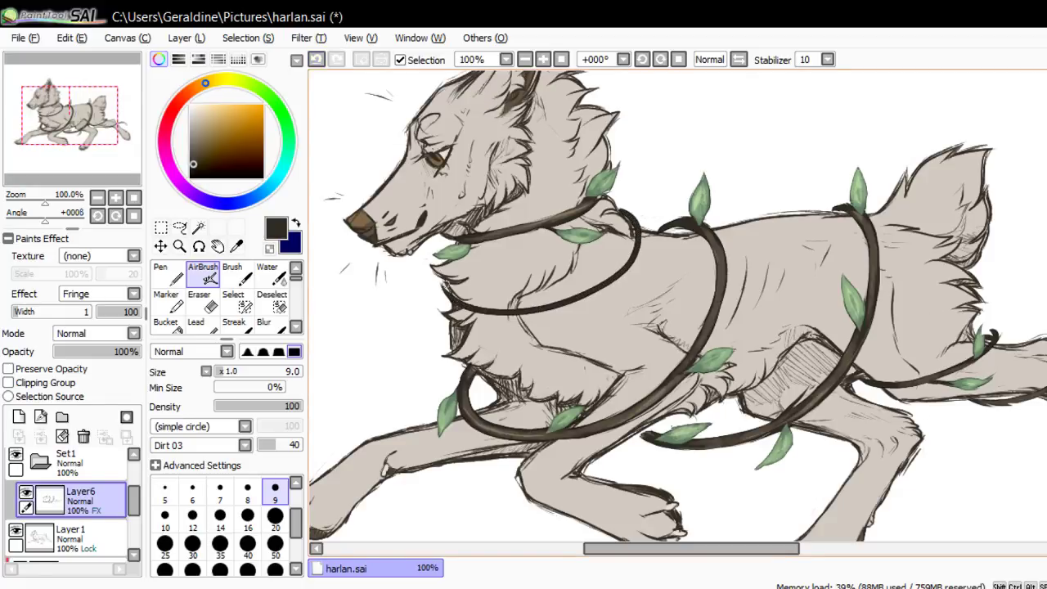
key("ctrl+z")
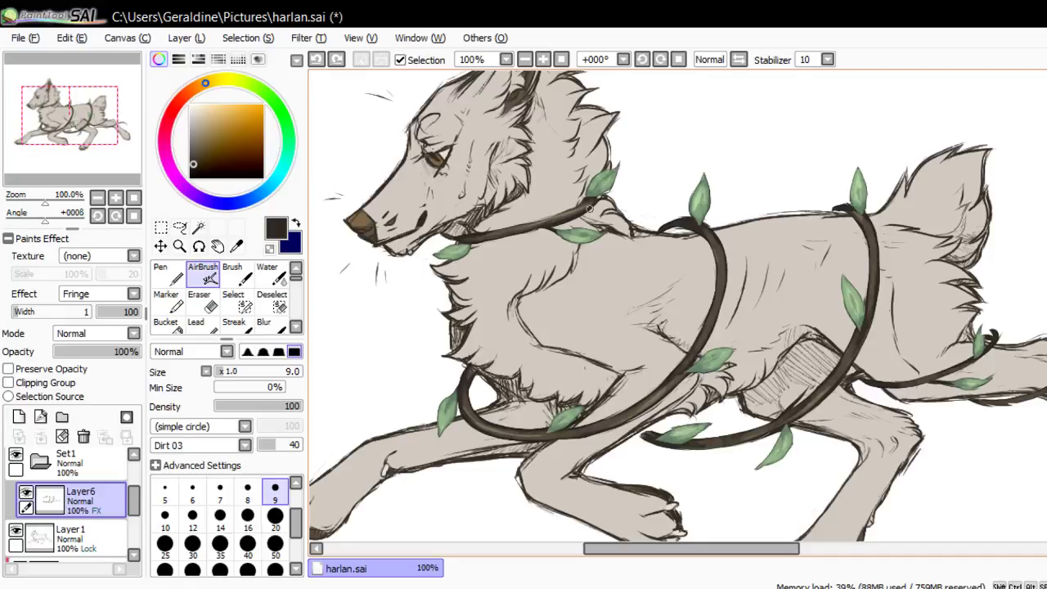
Airbrush a short tapering dark vine that curves from the base of the neck down over the shoulder
left_click(134, 197)
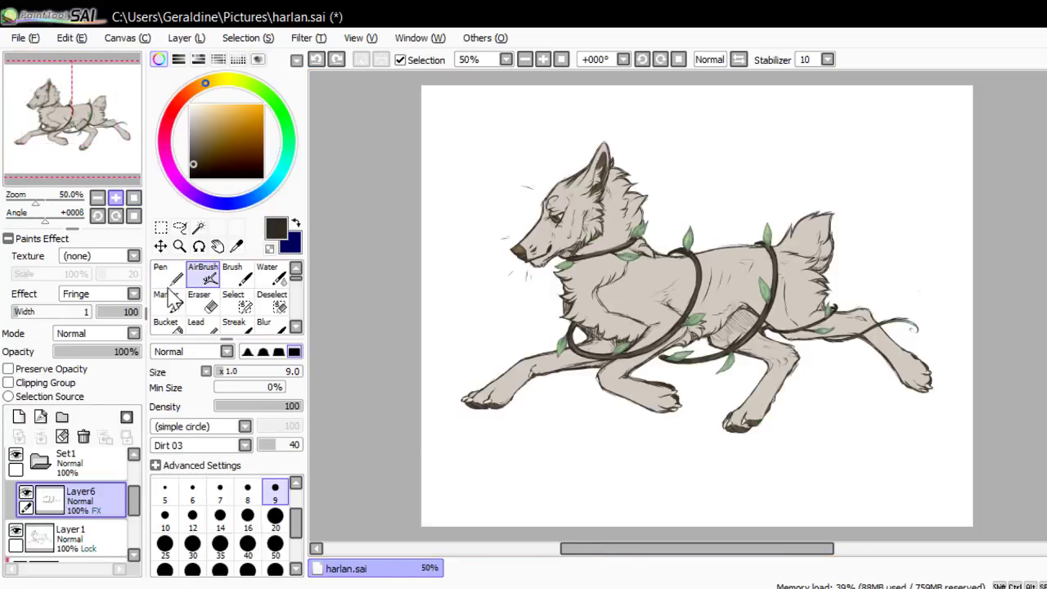
key("Page_Up")
key("Page_Up")
key("Page_Up")
key("Left")
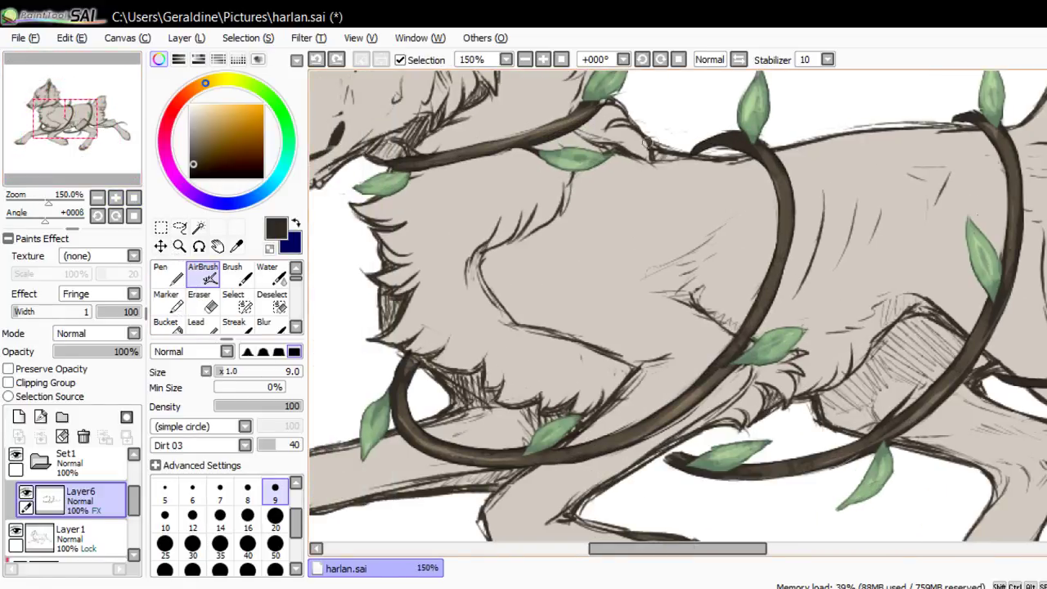
left_click_drag(644, 126, 661, 182)
left_click_drag(644, 128, 624, 255)
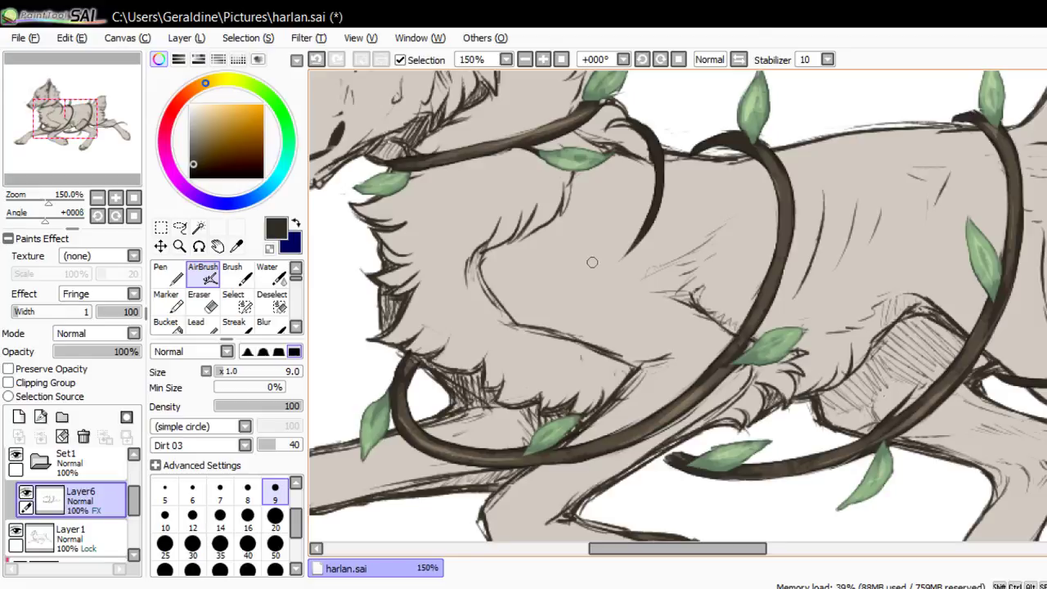
mouse_move(590, 267)
left_mouse_down()
mouse_move(636, 245)
mouse_move(641, 236)
mouse_move(624, 256)
mouse_move(658, 205)
left_mouse_up()
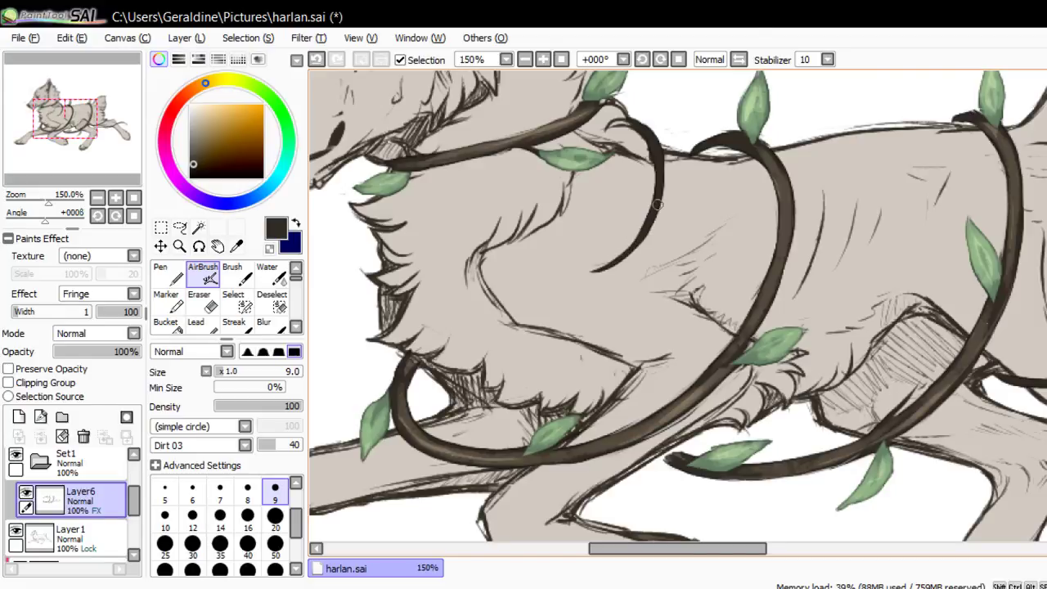
Set the AirBrush size to 3 and paint a lighter brown, sampled from the chest vine, along the new shoulder vine
left_click(135, 198)
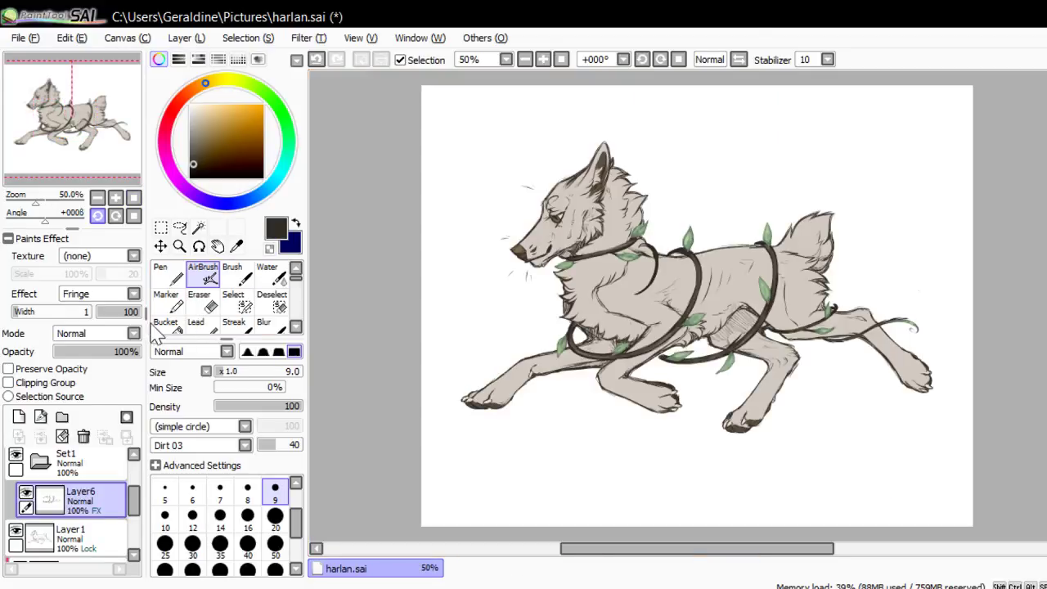
key("ctrl+plus")
key("ctrl+plus")
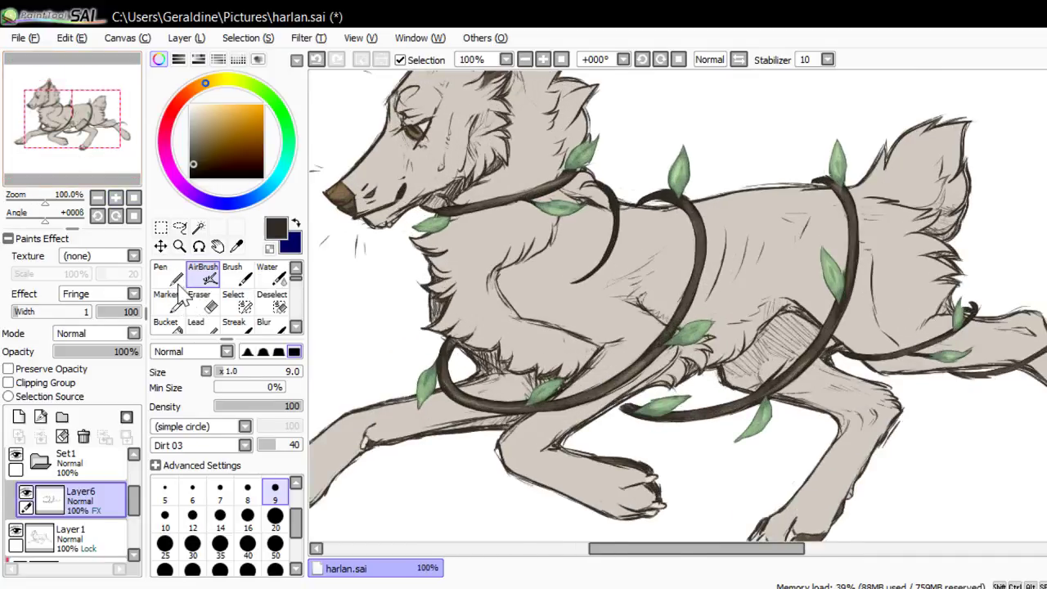
key("ctrl+plus")
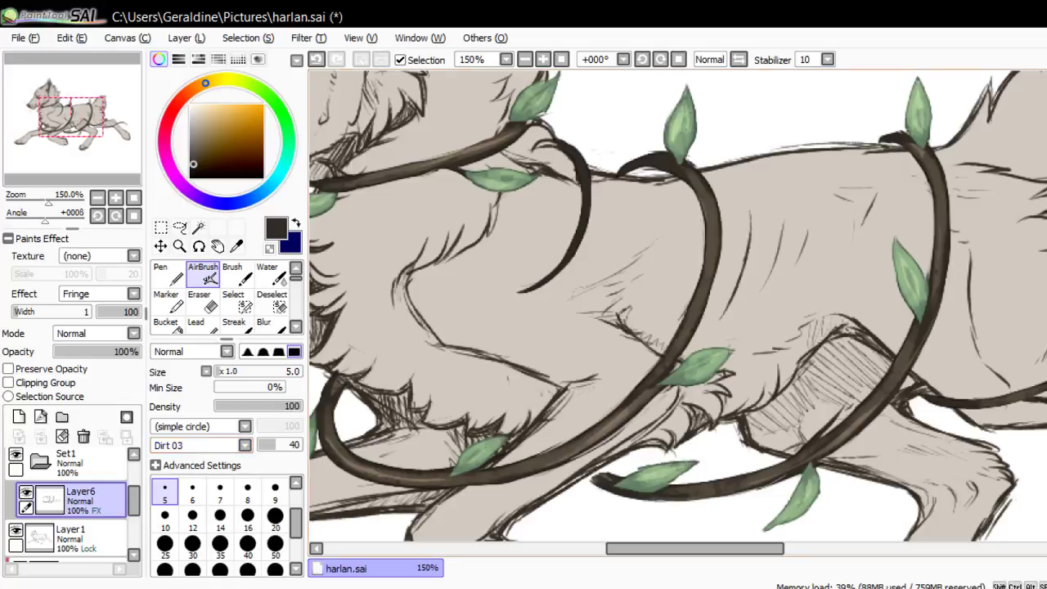
key("bracketleft")
key("bracketleft")
key("bracketleft")
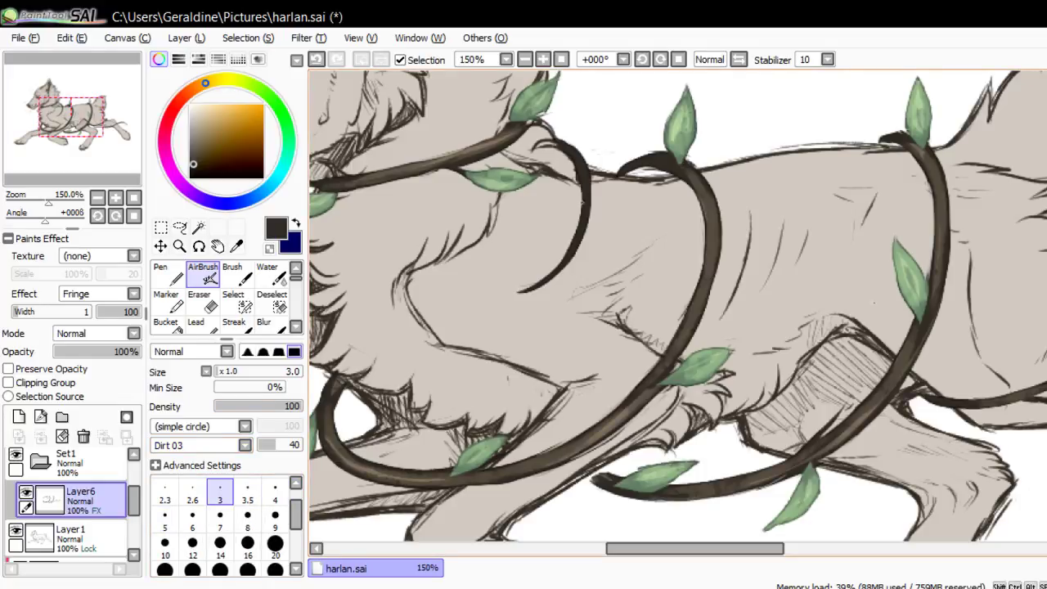
left_click_drag(581, 196, 572, 209)
key("ctrl+z")
left_click(634, 405, "alt")
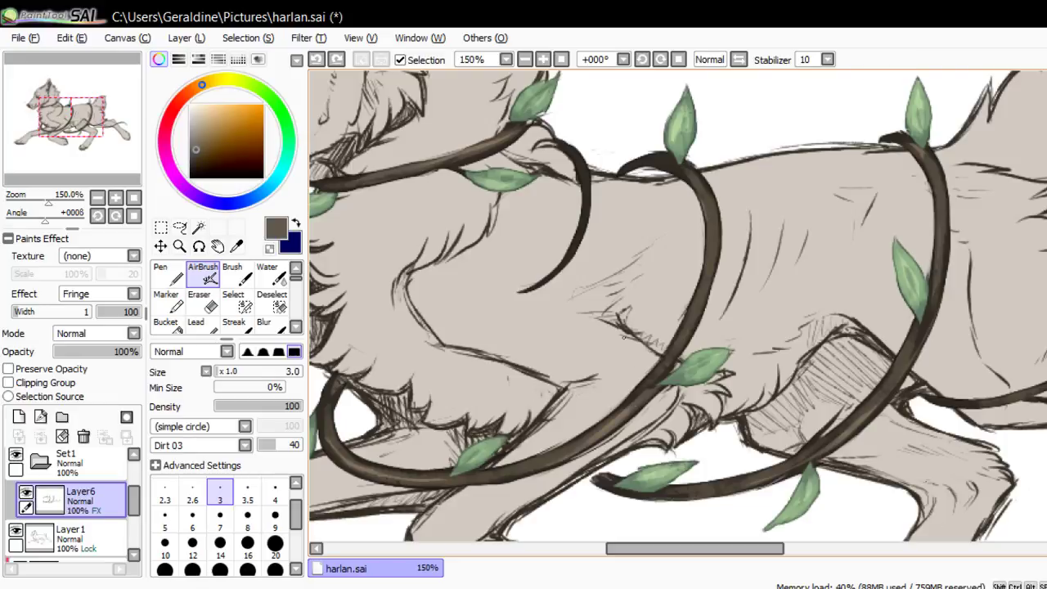
mouse_move(582, 167)
left_mouse_down()
mouse_move(576, 156)
mouse_move(584, 188)
mouse_move(570, 259)
mouse_move(569, 248)
mouse_move(520, 286)
left_mouse_up()
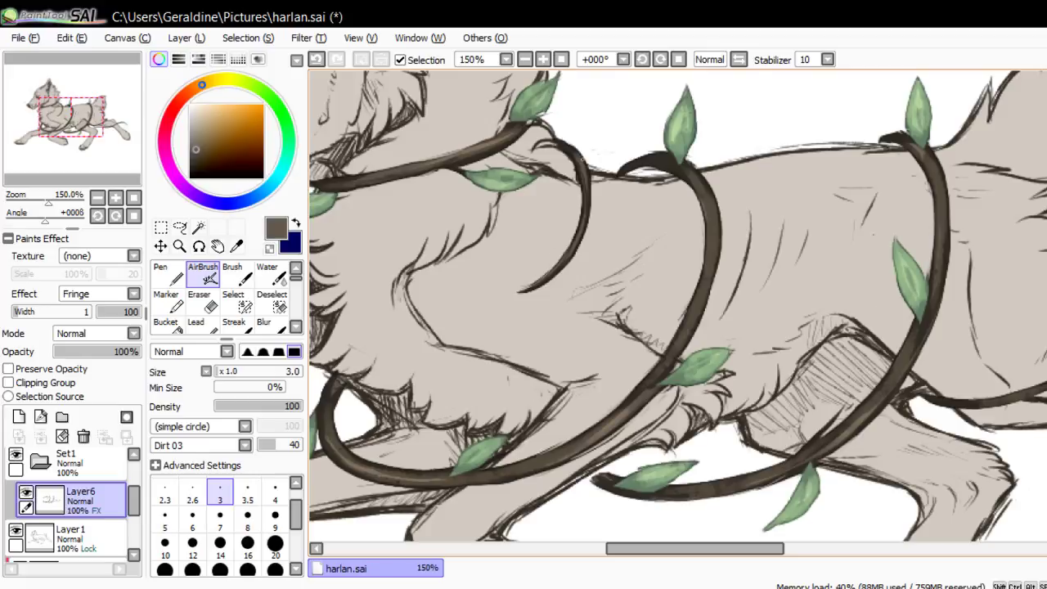
Trim the shoulder vine's loose end with the eraser and add a lighter tan highlight along its upper curve
left_click(198, 301)
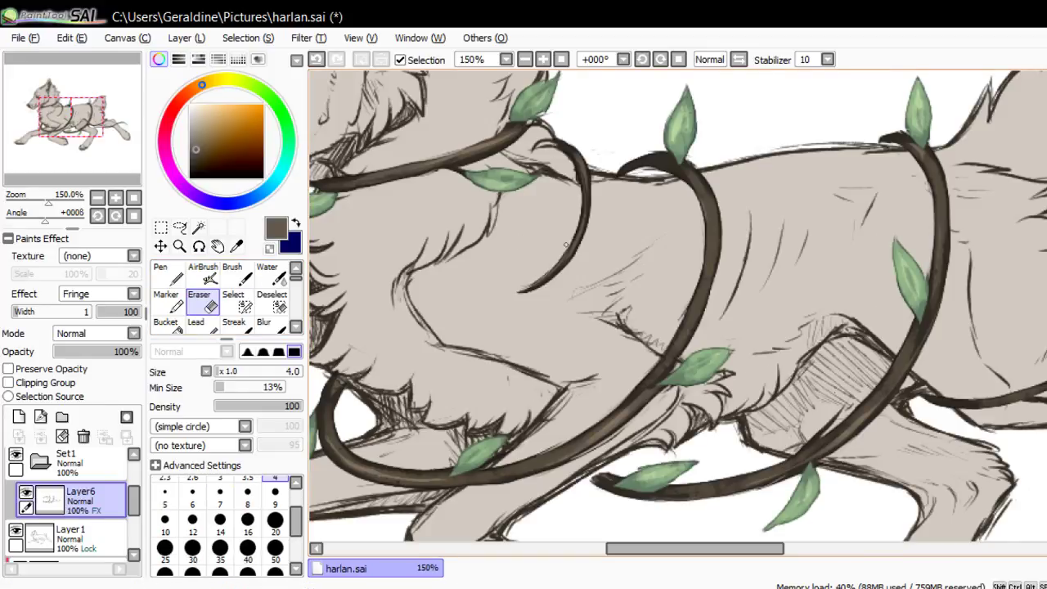
mouse_move(562, 254)
left_mouse_down()
mouse_move(519, 290)
mouse_move(549, 281)
left_mouse_up()
left_click(616, 420, "alt")
left_click(203, 275)
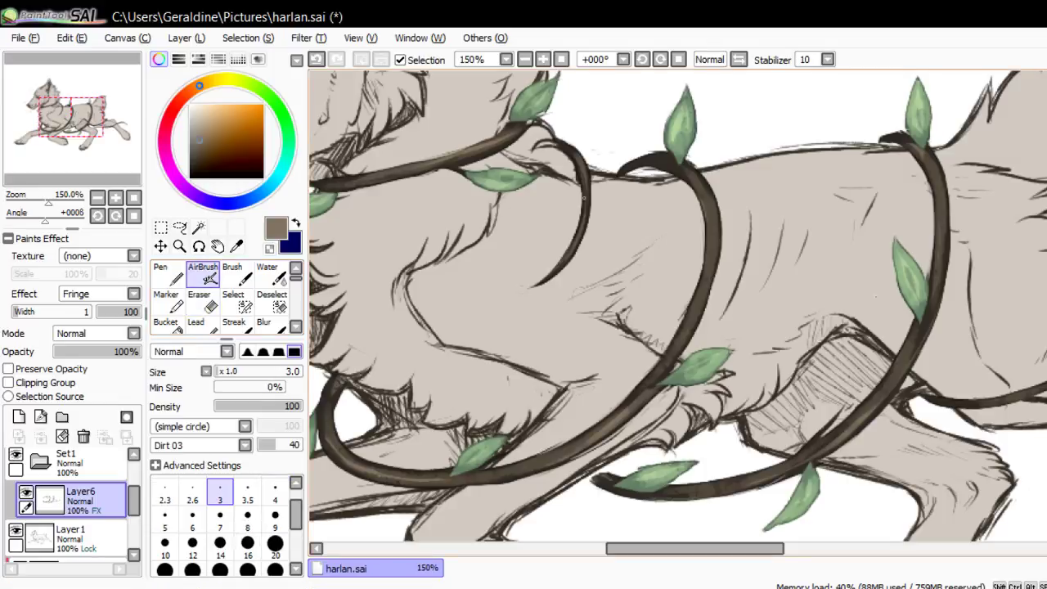
mouse_move(585, 177)
left_mouse_down()
mouse_move(587, 222)
mouse_move(584, 214)
left_mouse_up()
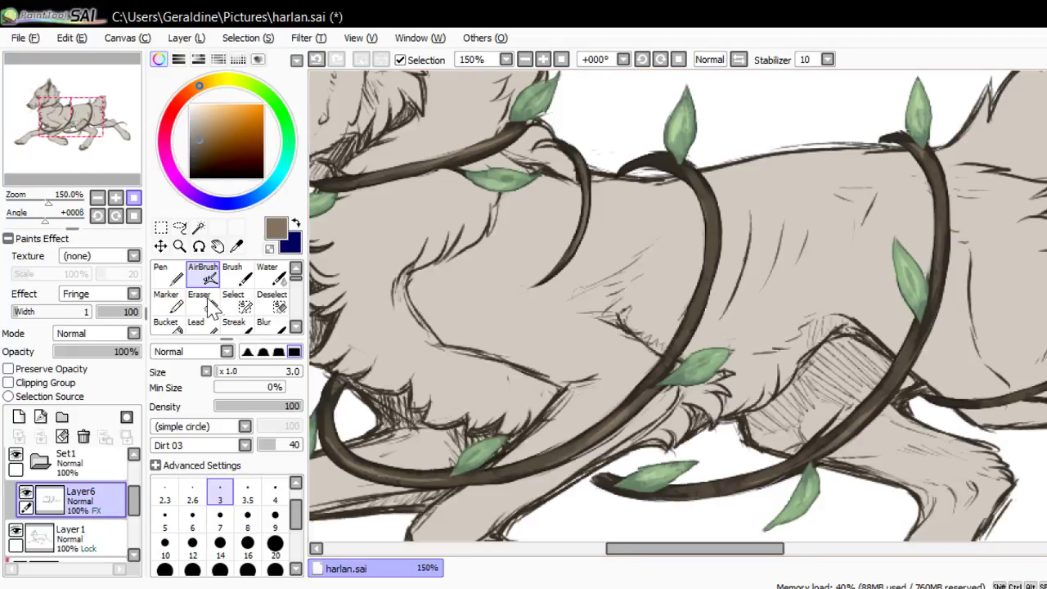
key("ctrl+0")
key("ctrl+plus")
key("ctrl+plus")
key("ctrl+plus")
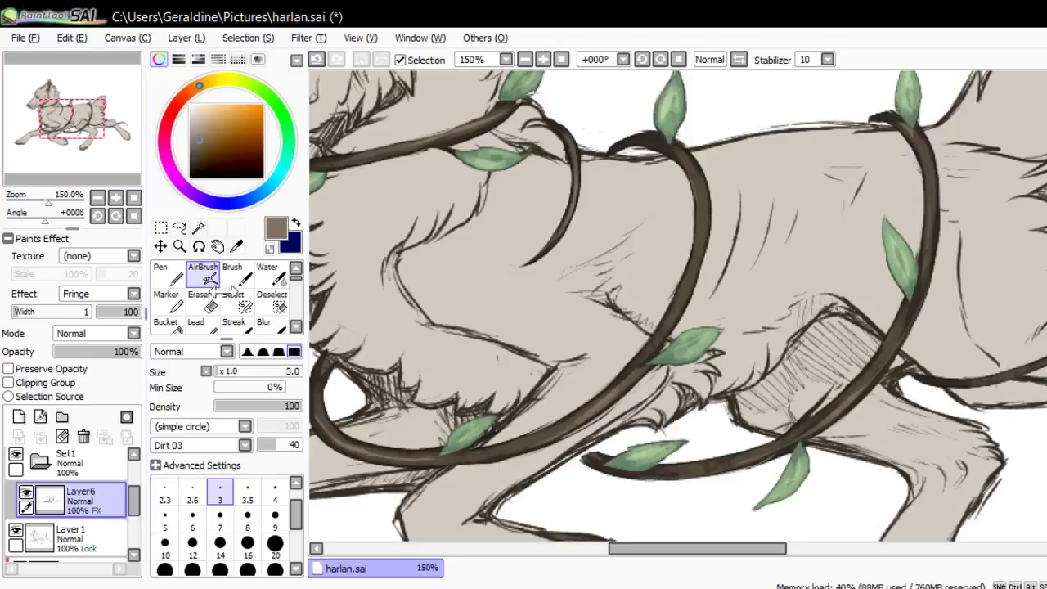
key("Delete")
key("Delete")
key("Delete")
key("Delete")
key("Delete")
key("Delete")
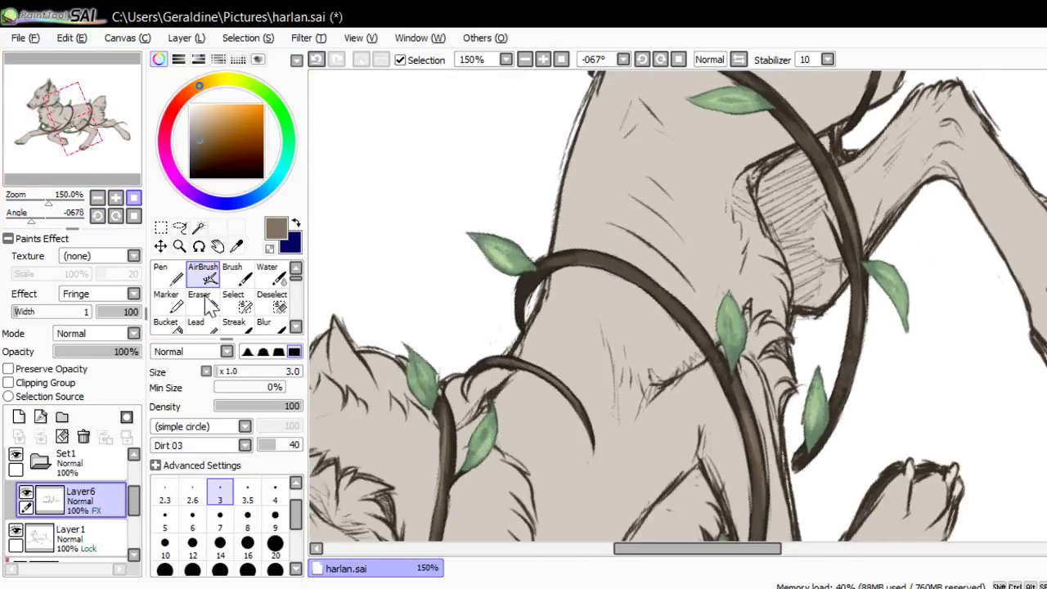
key("ctrl+0")
Clean the outline at the shoulder vine's upper end, beside the neck, with the size 4 eraser
left_click(115, 198)
left_click(115, 198)
left_click(115, 198)
left_click(115, 198)
left_click(115, 198)
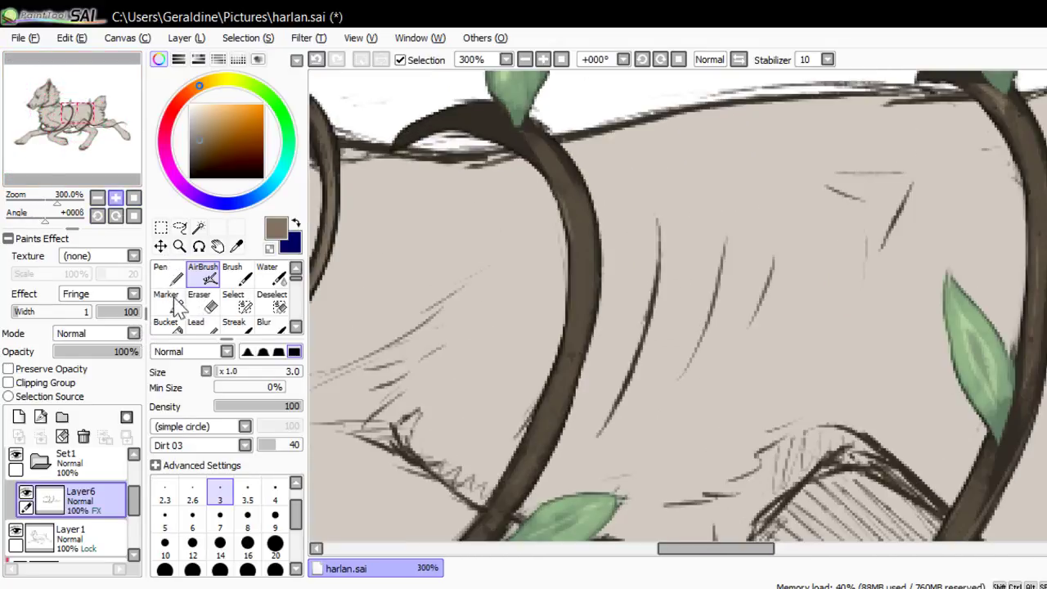
left_click_drag(83, 141, 70, 111)
mouse_move(461, 141)
left_mouse_down()
mouse_move(476, 144)
mouse_move(468, 137)
left_mouse_up()
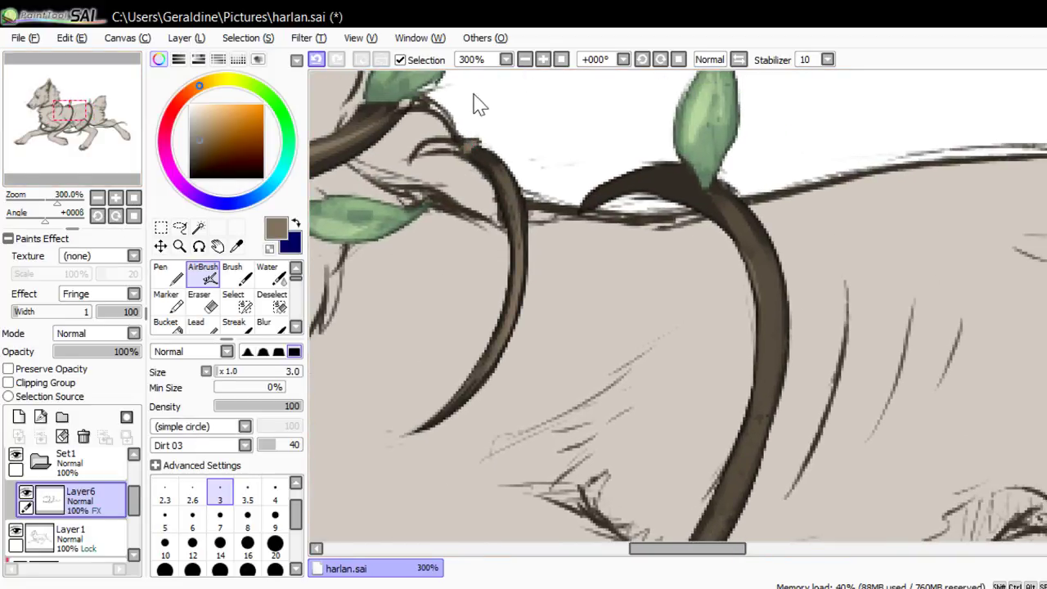
key("e")
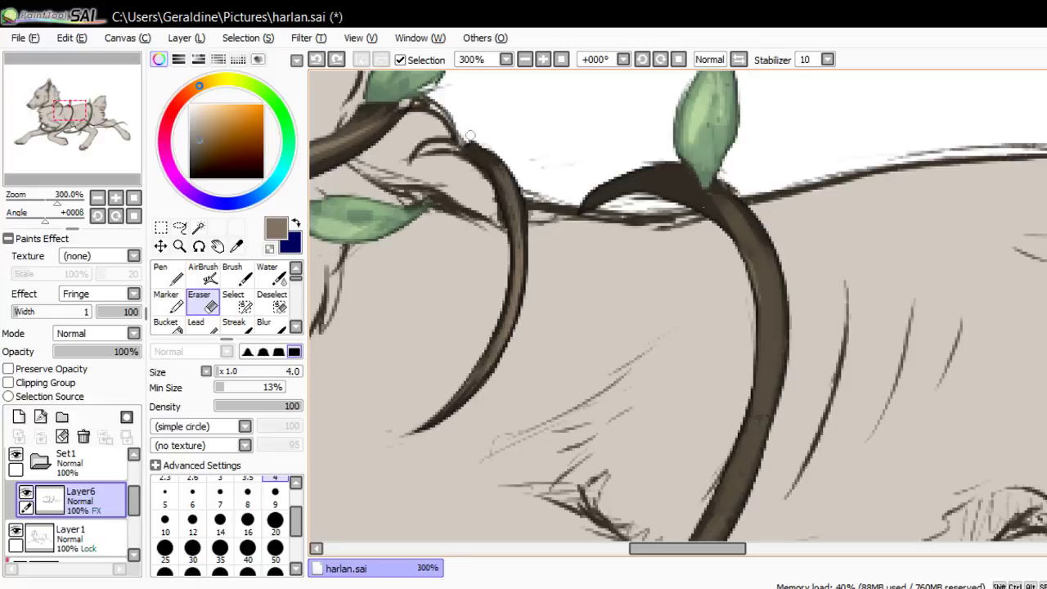
mouse_move(467, 138)
left_mouse_down()
mouse_move(455, 160)
mouse_move(460, 124)
left_mouse_up()
Airbrush a small leaf in the darker green of the existing leaves, hanging from the outer side of the shoulder vine
left_click(134, 198)
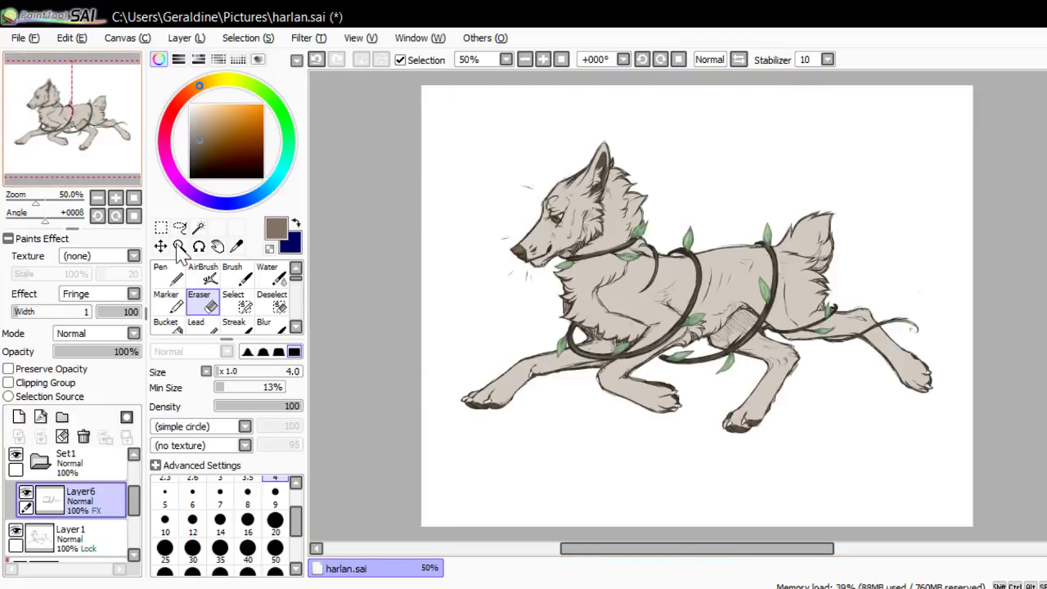
left_click(115, 216)
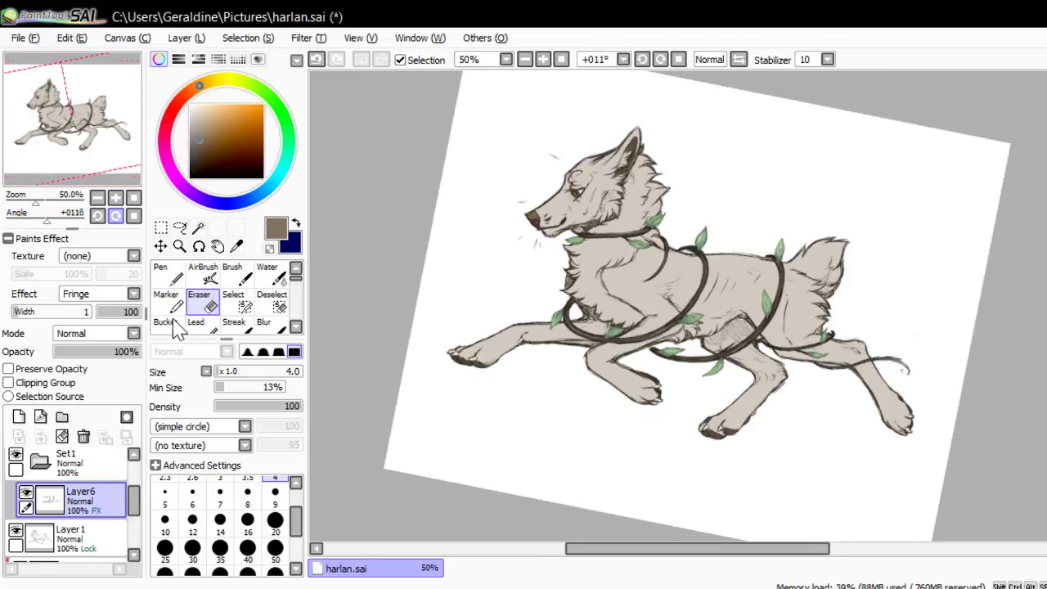
left_click(115, 216)
left_click(116, 216)
left_click(116, 215)
left_click(115, 216)
left_click(116, 198)
left_click_drag(116, 163, 118, 140)
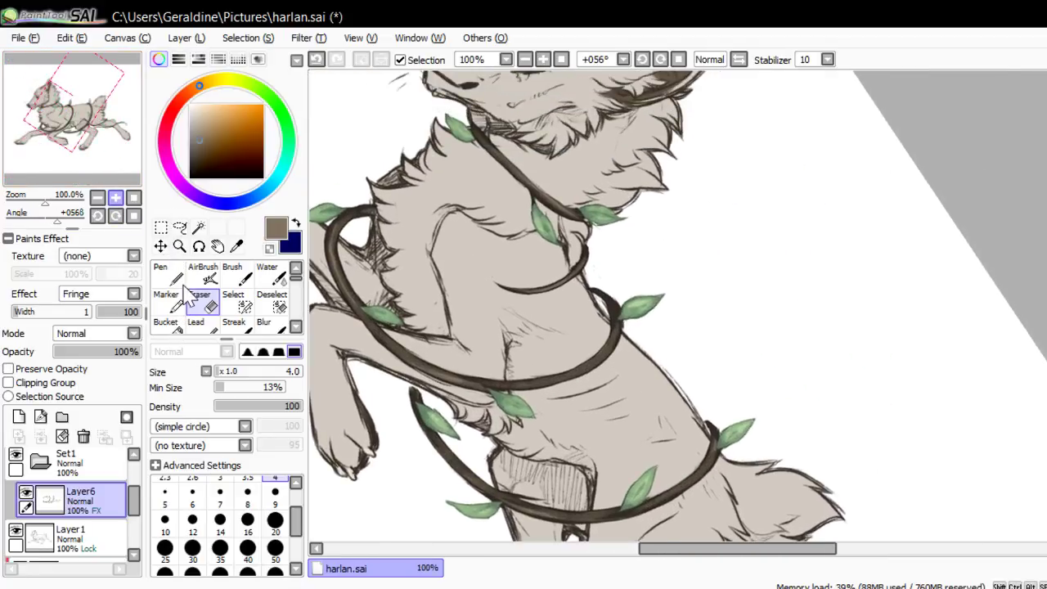
left_click(115, 198)
key("v")
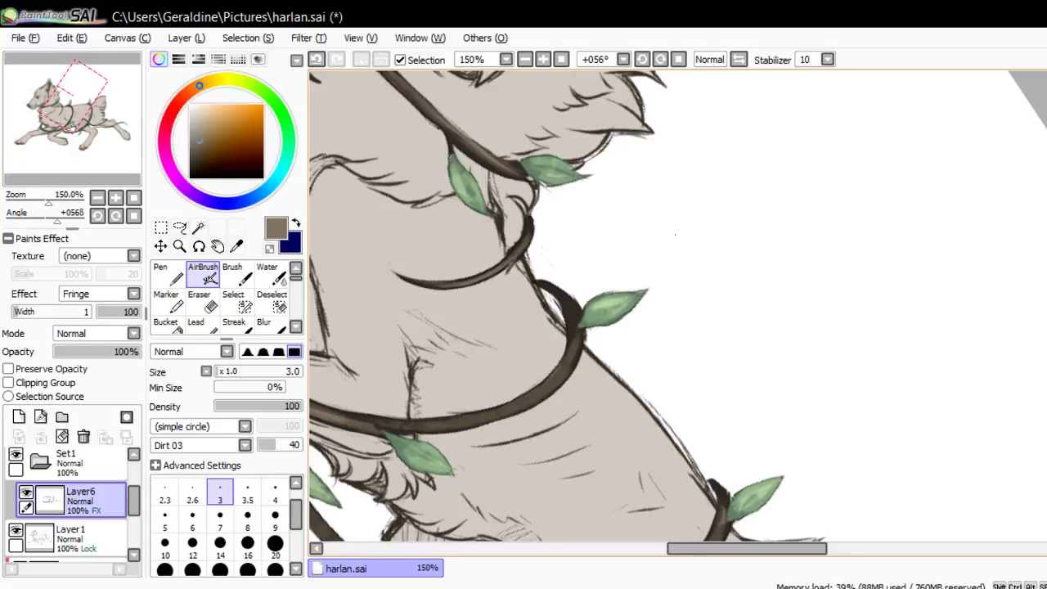
right_click(453, 162)
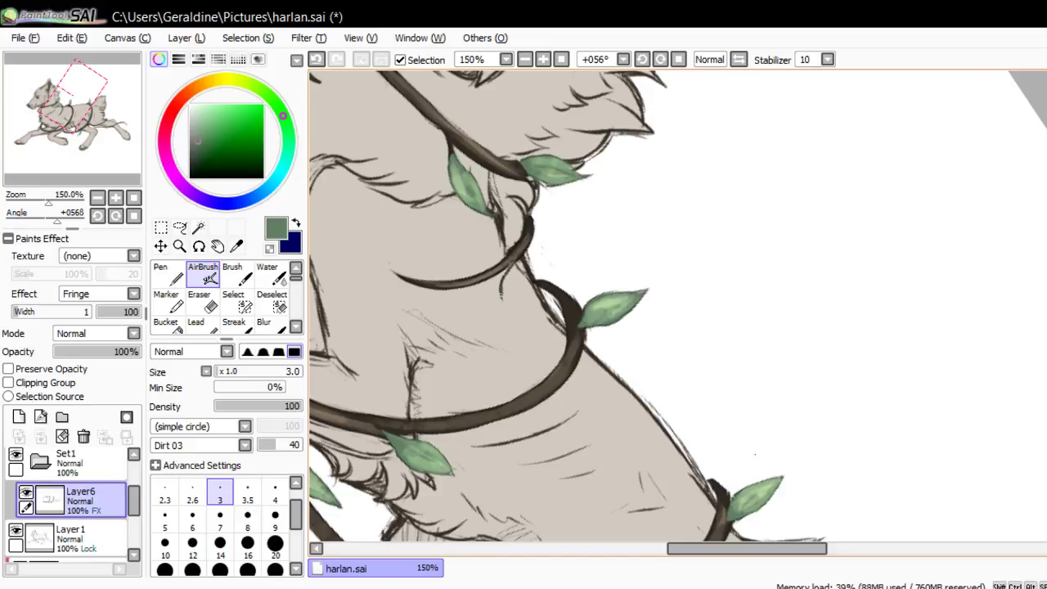
left_click_drag(502, 293, 511, 287)
Shade the small leaf on the shoulder vine with mid and light greens sampled from the neighbouring leaf
right_click(602, 309)
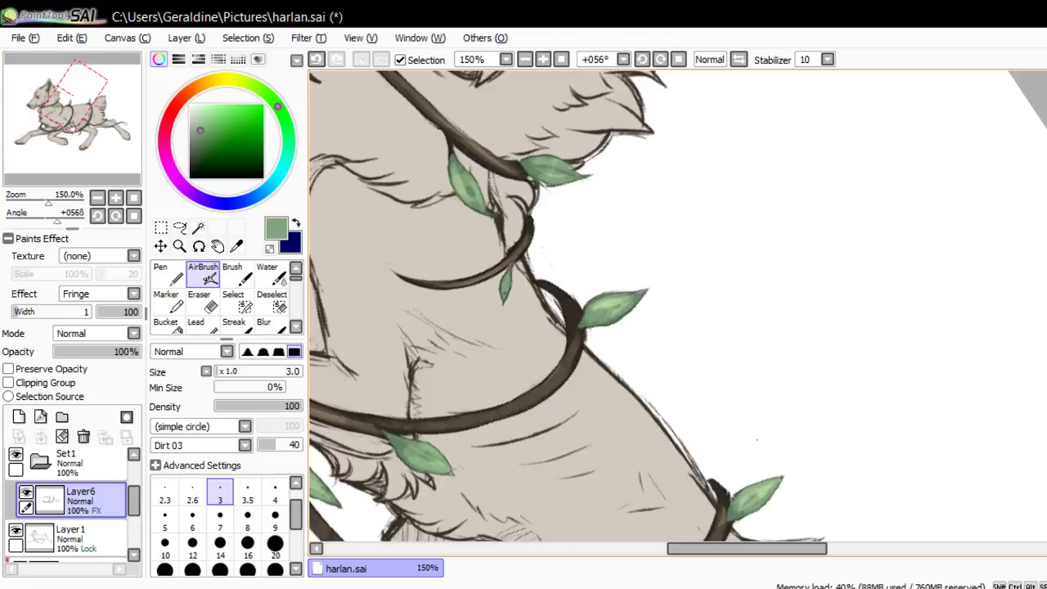
left_click(611, 300, "alt")
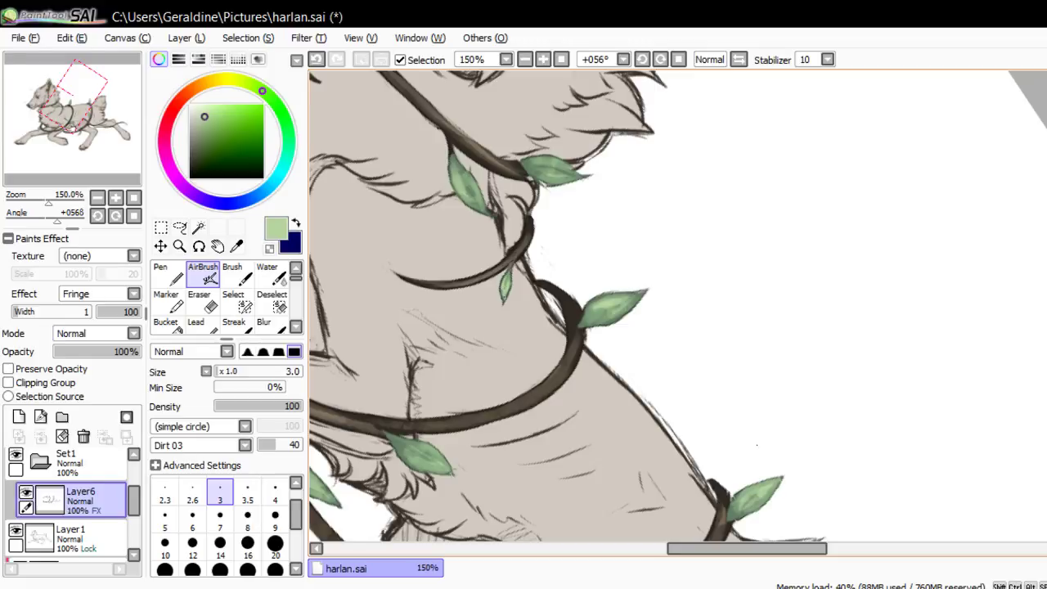
key("Delete")
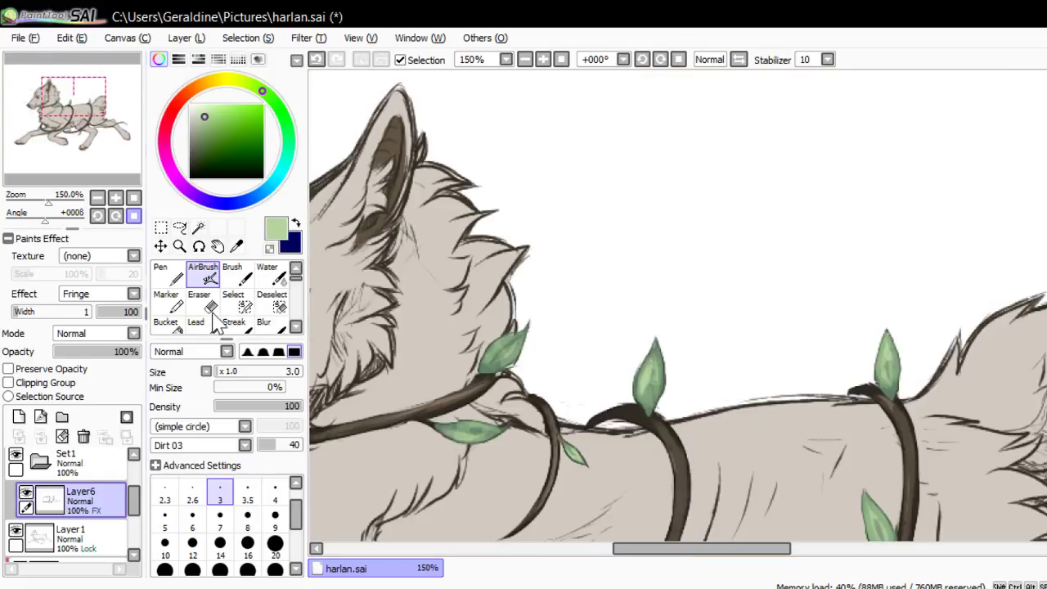
Review the wolf's whole pose and the leafy vines around its neck, shoulder and body at several magnifications and rotations
left_click(135, 197)
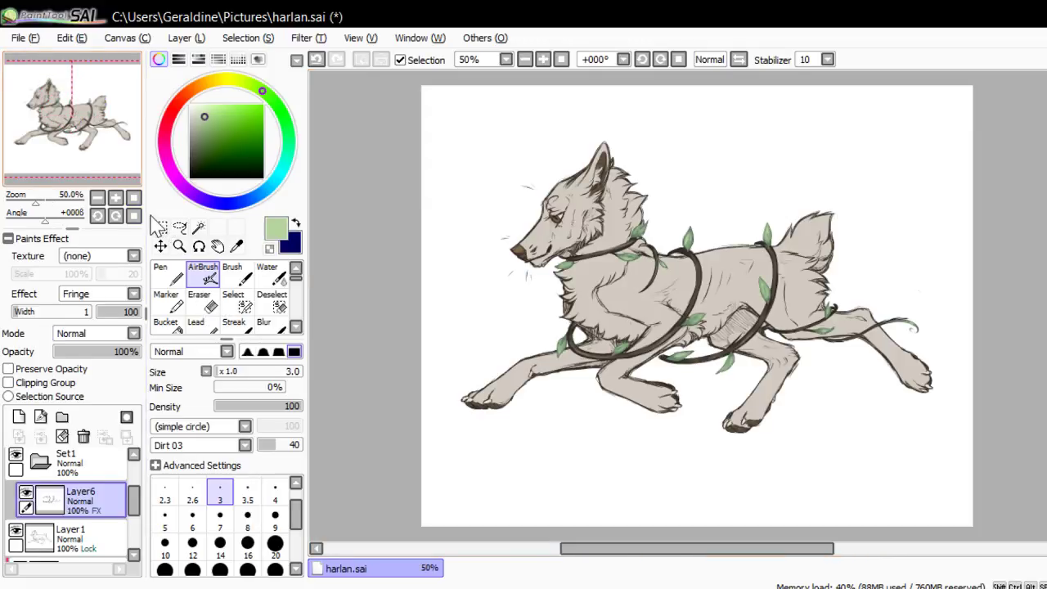
left_click(116, 198)
left_click(115, 198)
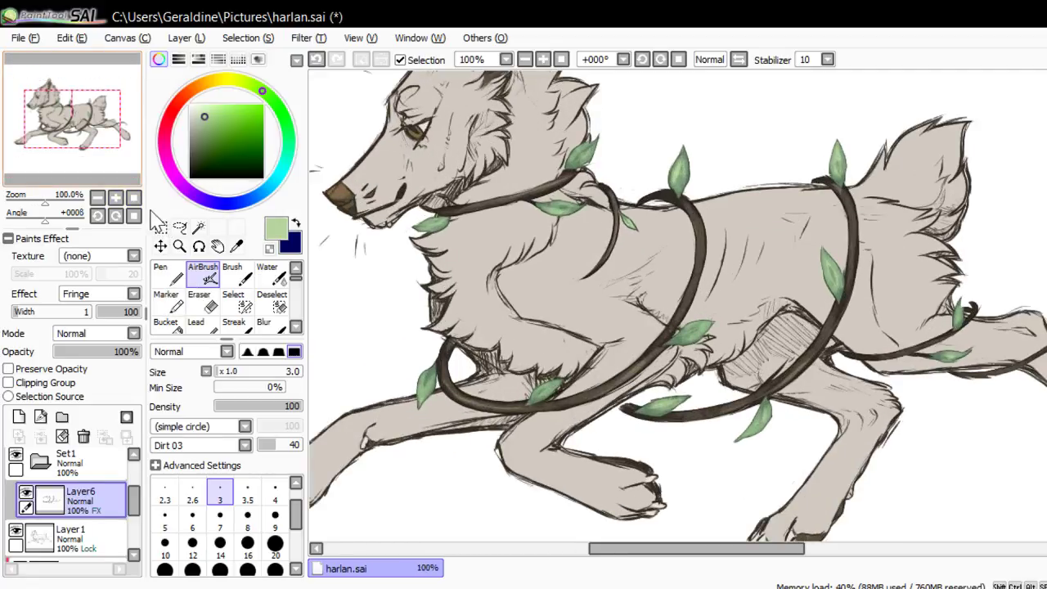
left_click_drag(72, 116, 68, 112)
left_click(115, 198)
left_click(115, 198)
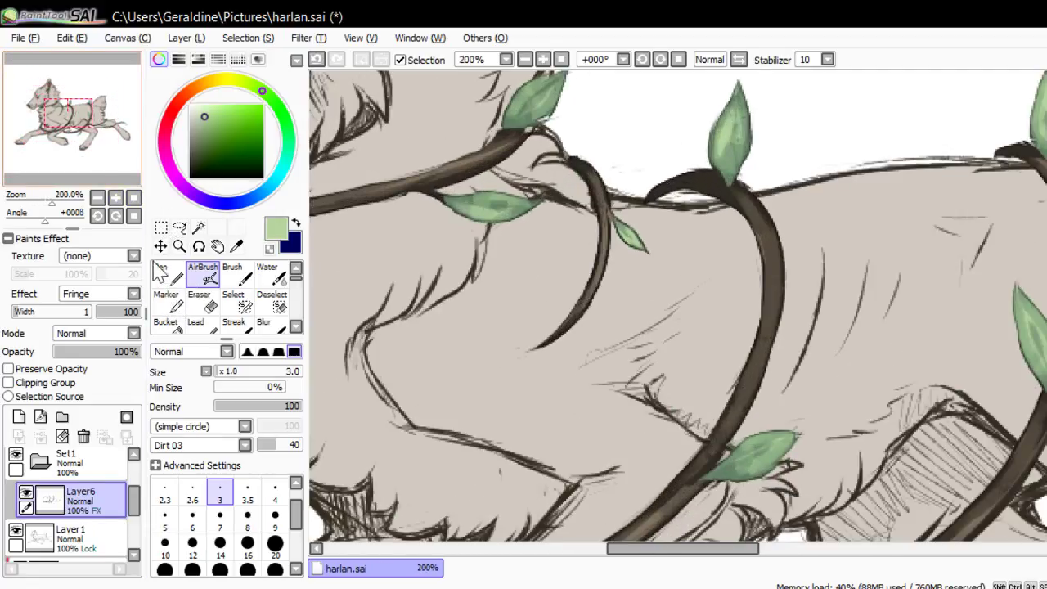
left_click(628, 227, "alt")
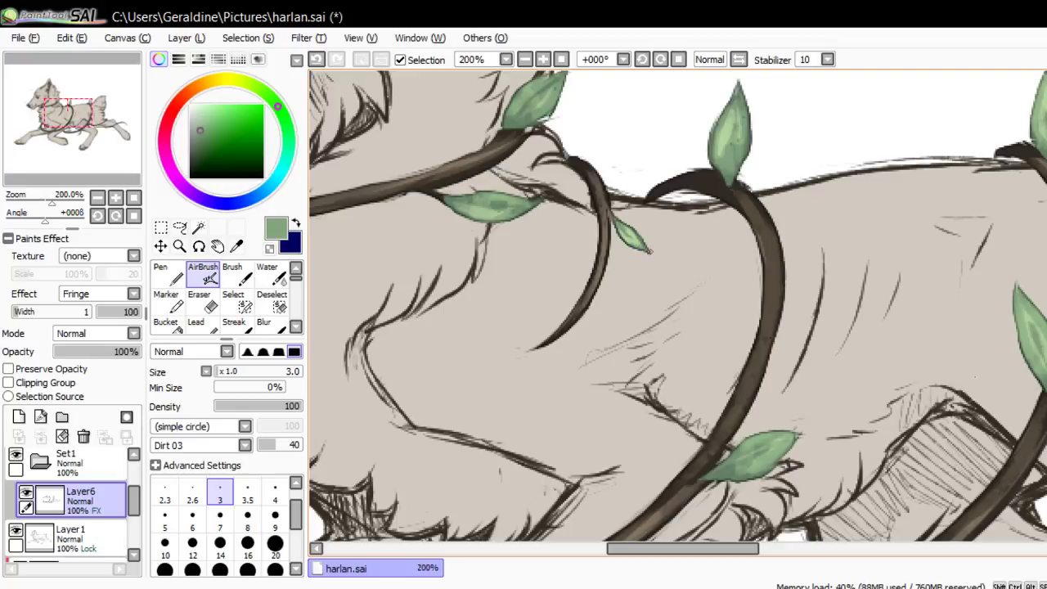
key("Home")
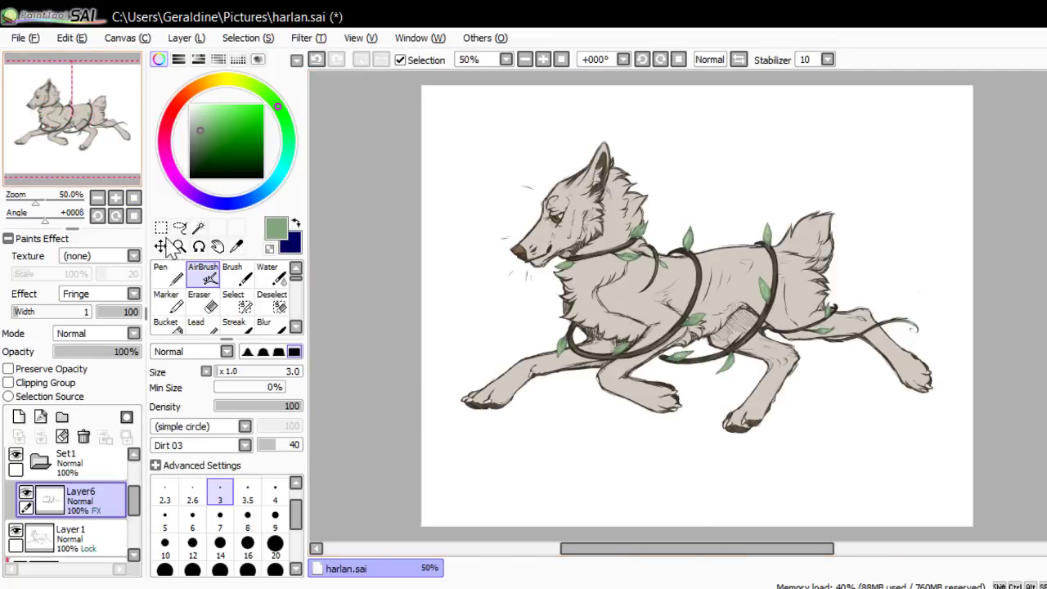
key("plus")
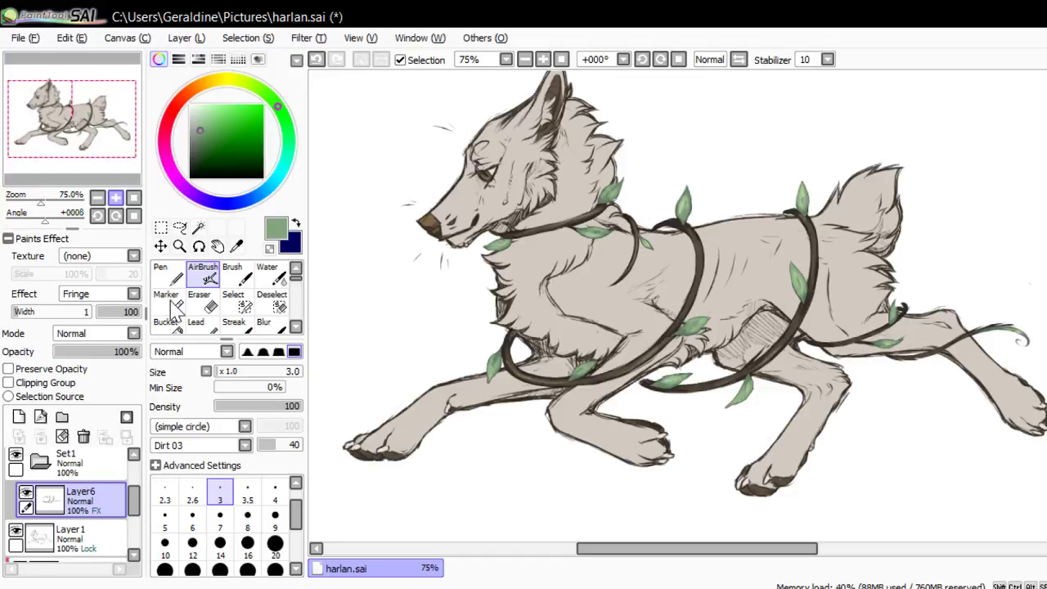
left_click(115, 198)
left_click(116, 198)
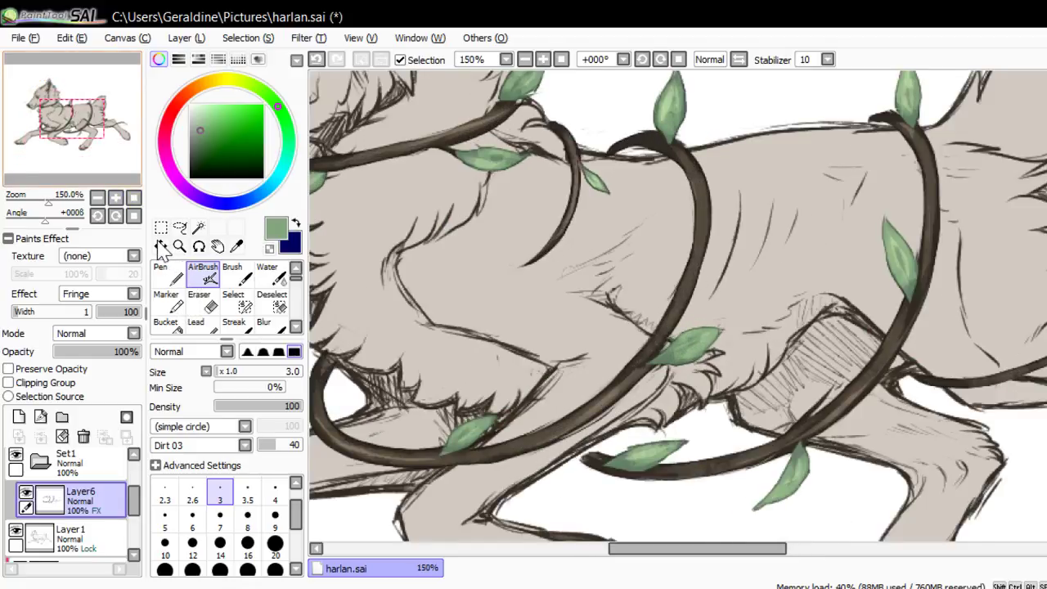
mouse_move(105, 160)
left_mouse_down()
mouse_move(121, 162)
mouse_move(95, 151)
left_mouse_up()
key("Left")
key("Up")
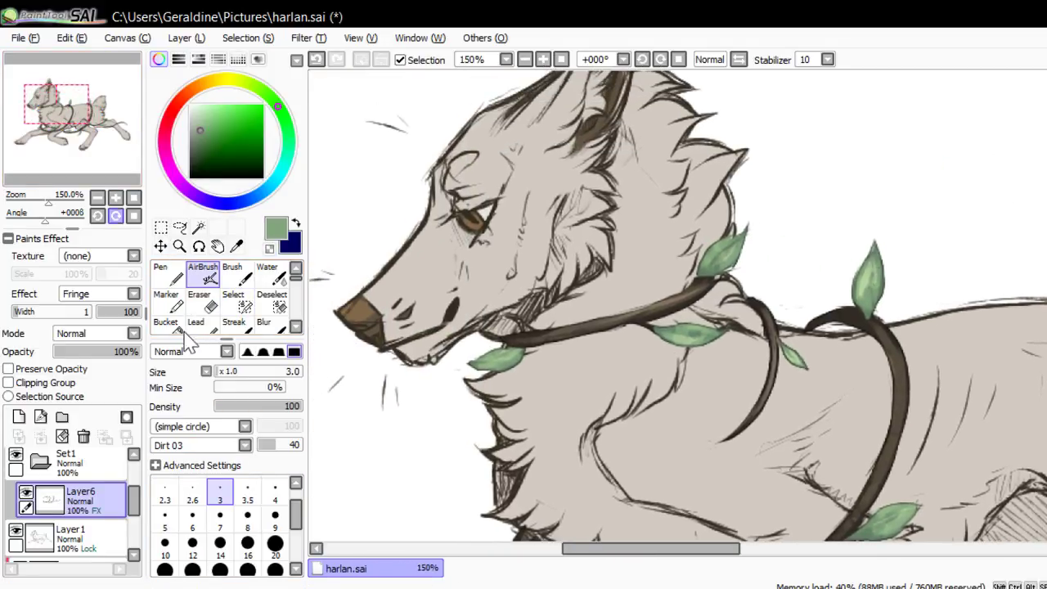
left_click(116, 216)
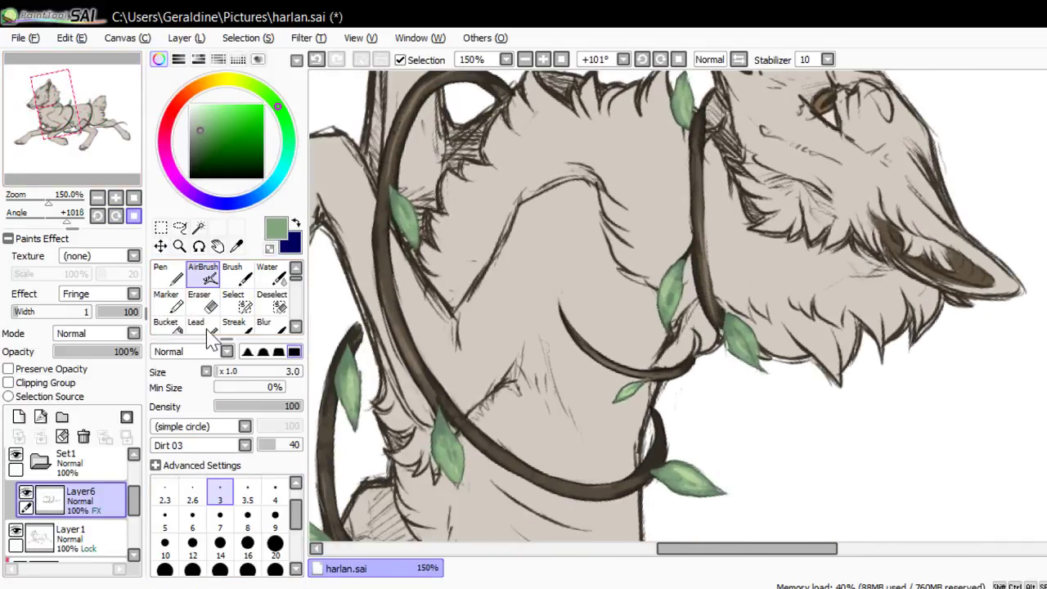
left_click(134, 216)
left_click(134, 198)
left_click_drag(98, 152, 104, 153)
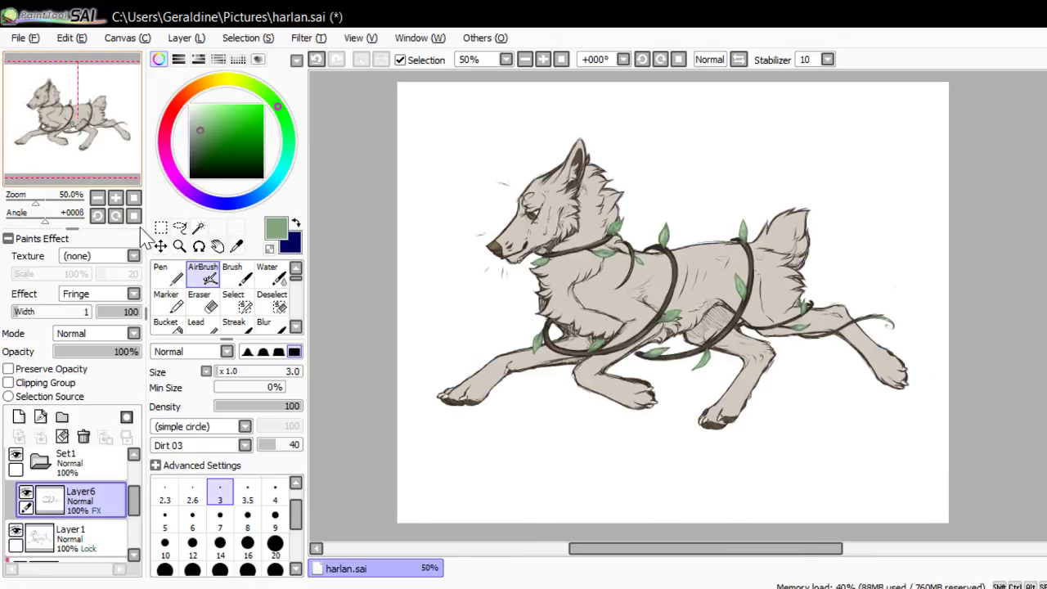
key("Page_Up")
key("Page_Up")
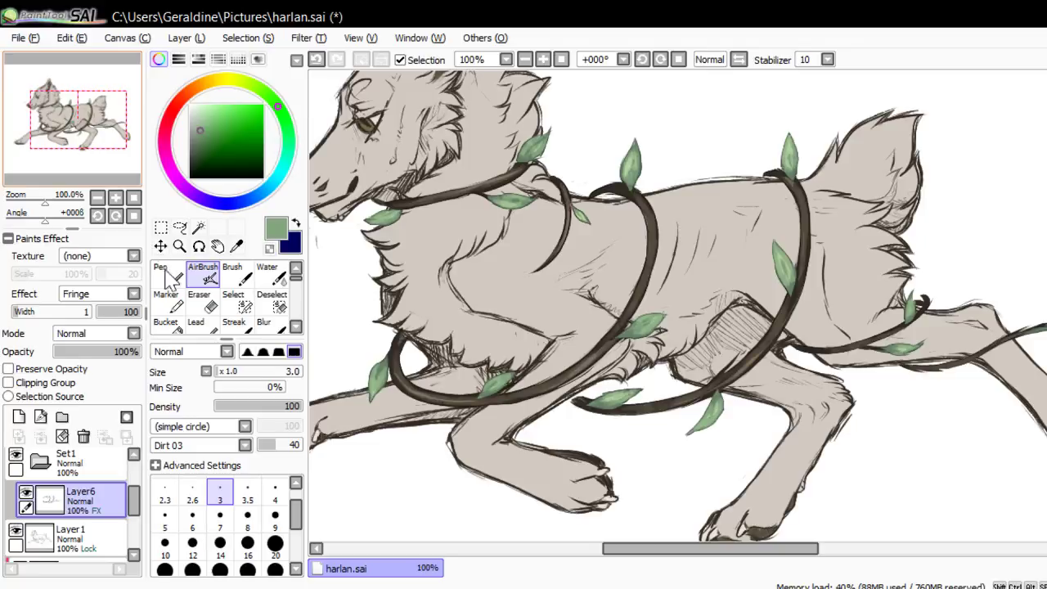
key("Page_Up")
key("Up")
key("Left")
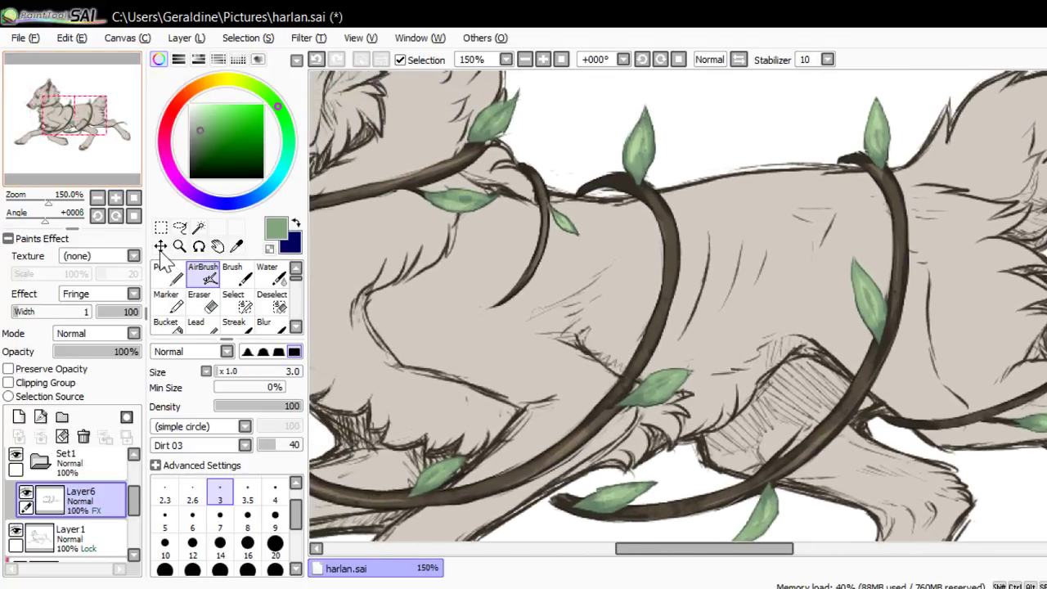
left_click_drag(107, 168, 107, 166)
Draw a small dusty pink flower bud inside the shoulder vine's curve with the airbrush at size 4
left_click(191, 90)
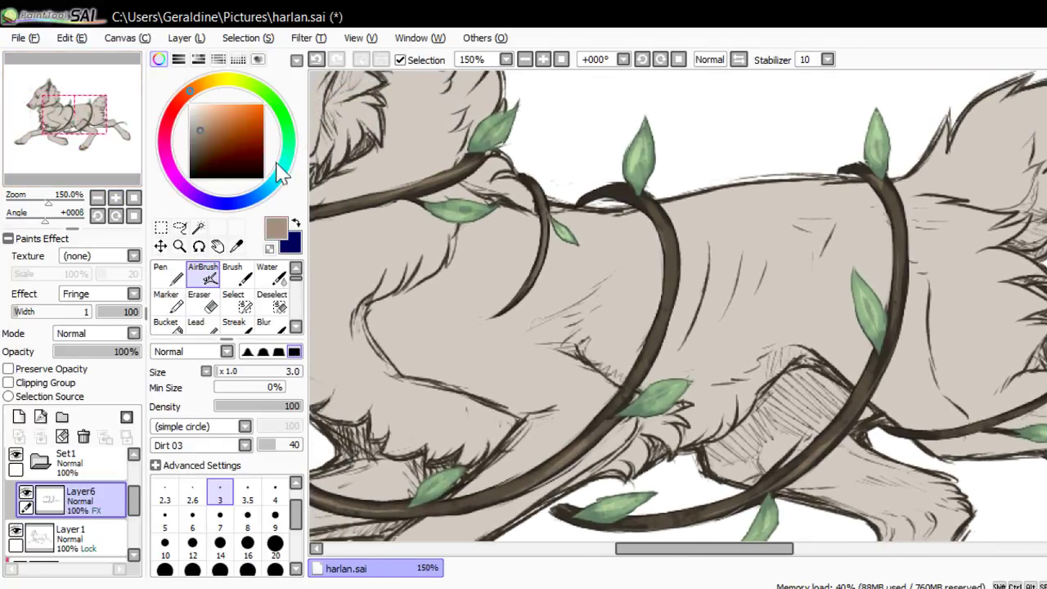
left_click_drag(165, 139, 167, 124)
left_click(199, 122)
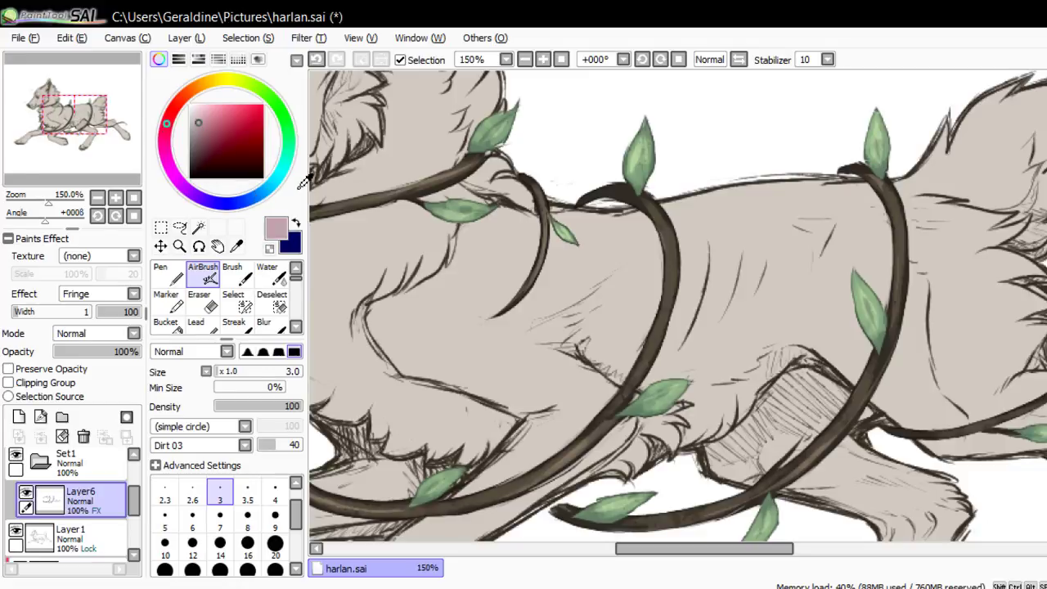
key("bracketright")
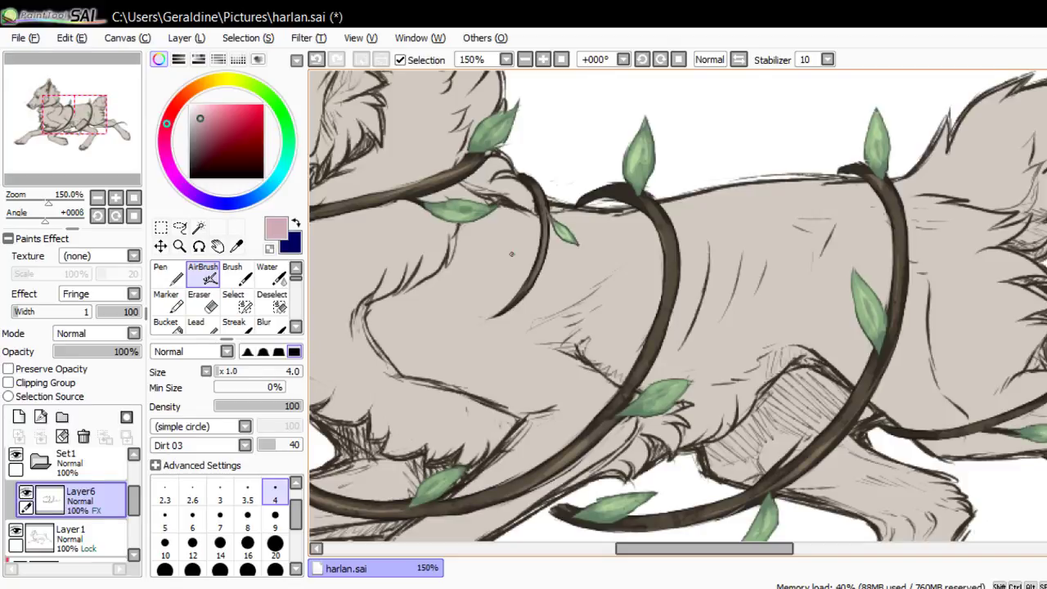
mouse_move(512, 254)
left_mouse_down()
mouse_move(497, 258)
mouse_move(514, 256)
mouse_move(511, 268)
left_mouse_up()
Draw a second small pink flower bud on the wolf's side, just behind the vine around the middle of the body
left_click(133, 199)
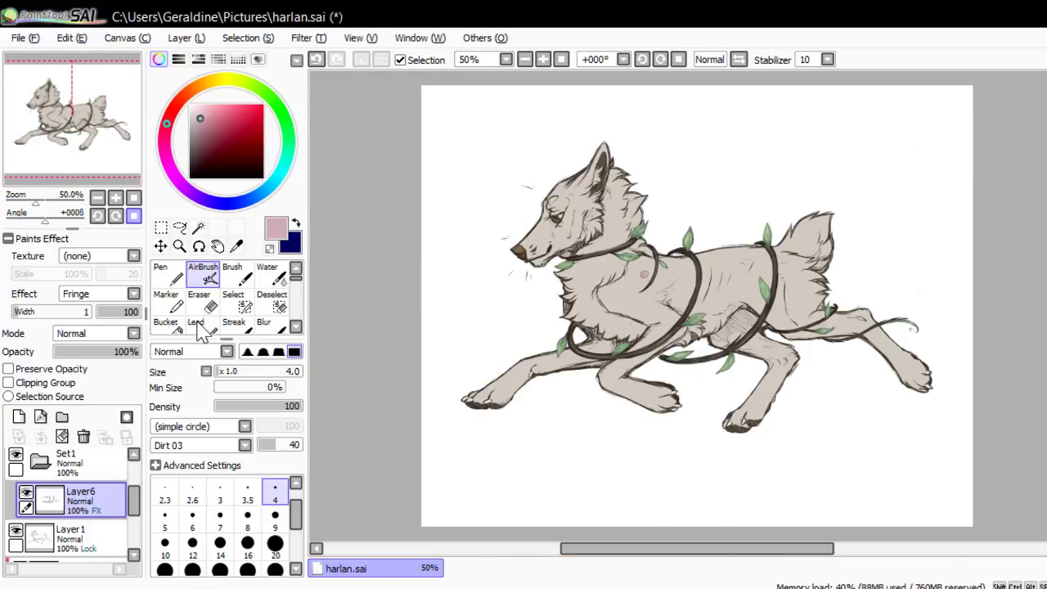
left_click(116, 215)
left_click(116, 216)
left_click(116, 216)
left_click(117, 216)
left_click(116, 216)
left_click(116, 216)
double_click(116, 199)
mouse_move(99, 161)
left_mouse_down()
mouse_move(86, 145)
mouse_move(109, 138)
left_mouse_up()
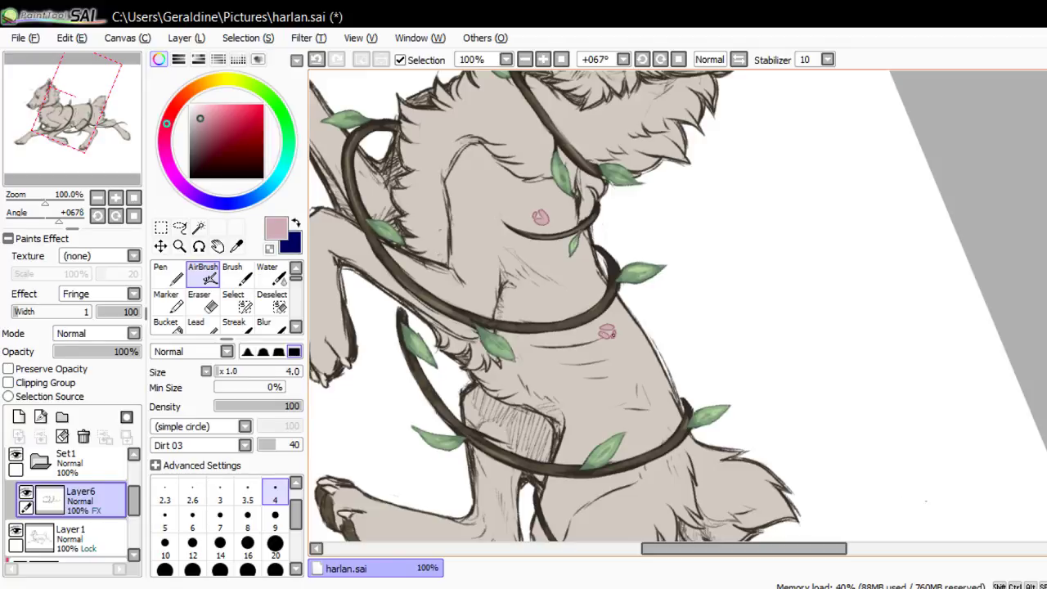
Lasso the flower bud behind the middle vine and move it lower along the flank, just above the leaf
left_click(134, 216)
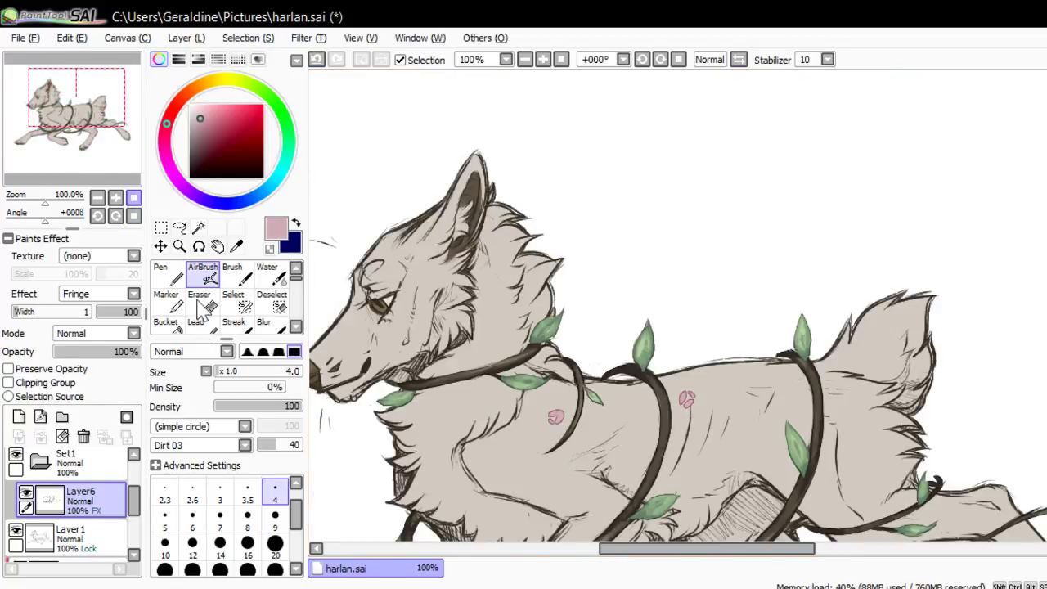
left_click(134, 198)
left_click(76, 117)
key("ctrl+plus")
key("ctrl+plus")
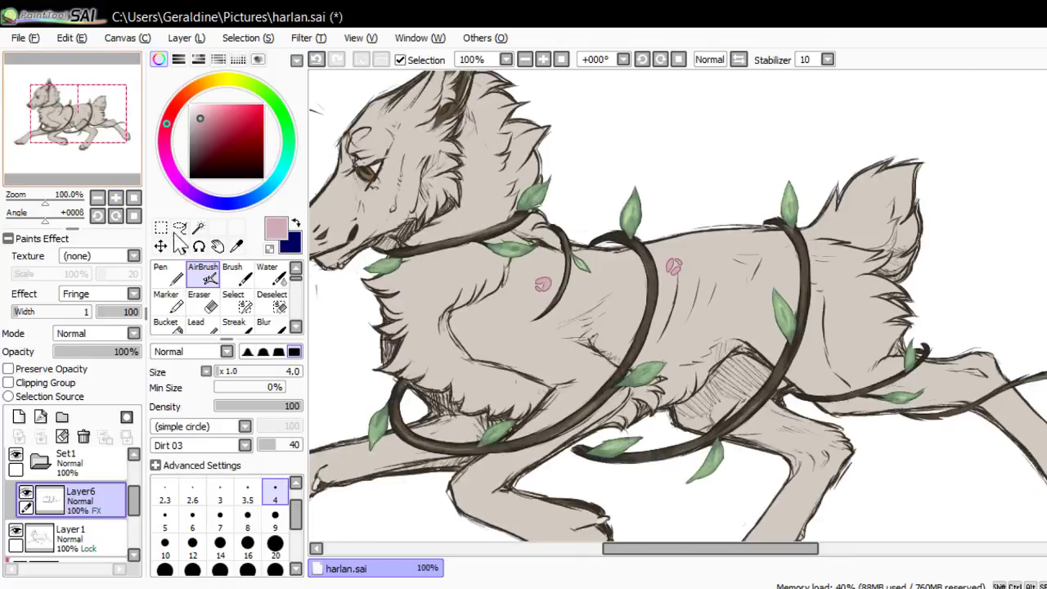
left_click(179, 226)
left_click_drag(661, 254, 676, 311)
left_click_drag(1014, 472, 1004, 511)
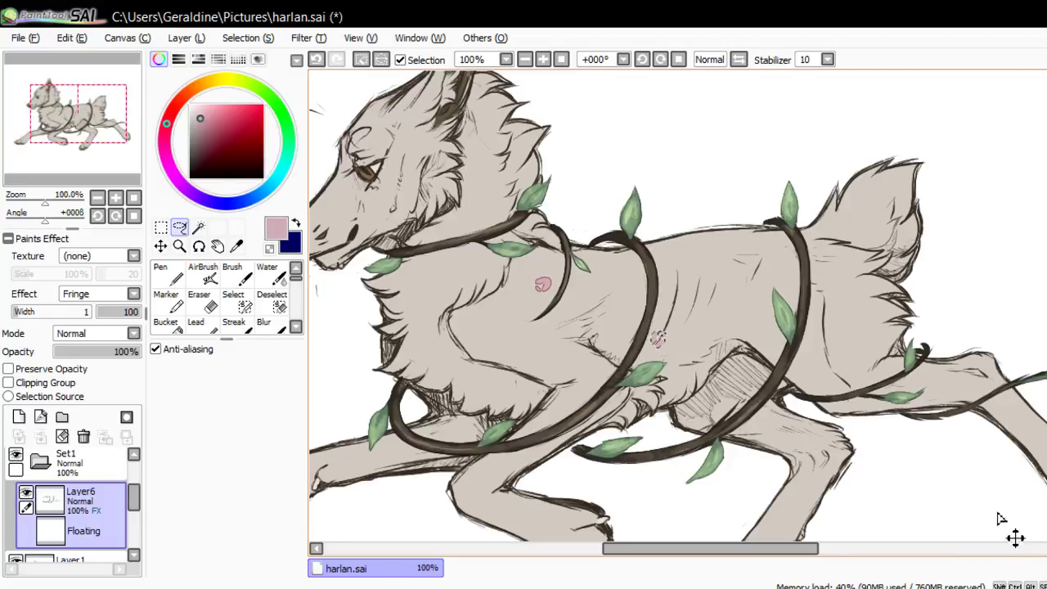
key("ctrl+d")
Airbrush a third pink flower bud on the front side of the middle vine, above the wolf's foreleg
left_click(203, 273)
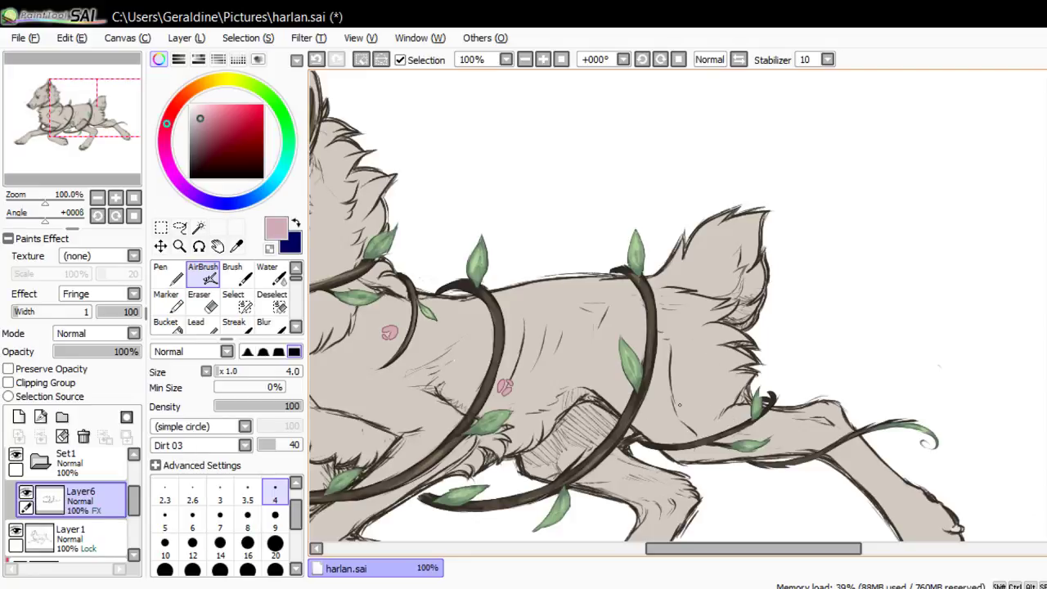
left_click(116, 216)
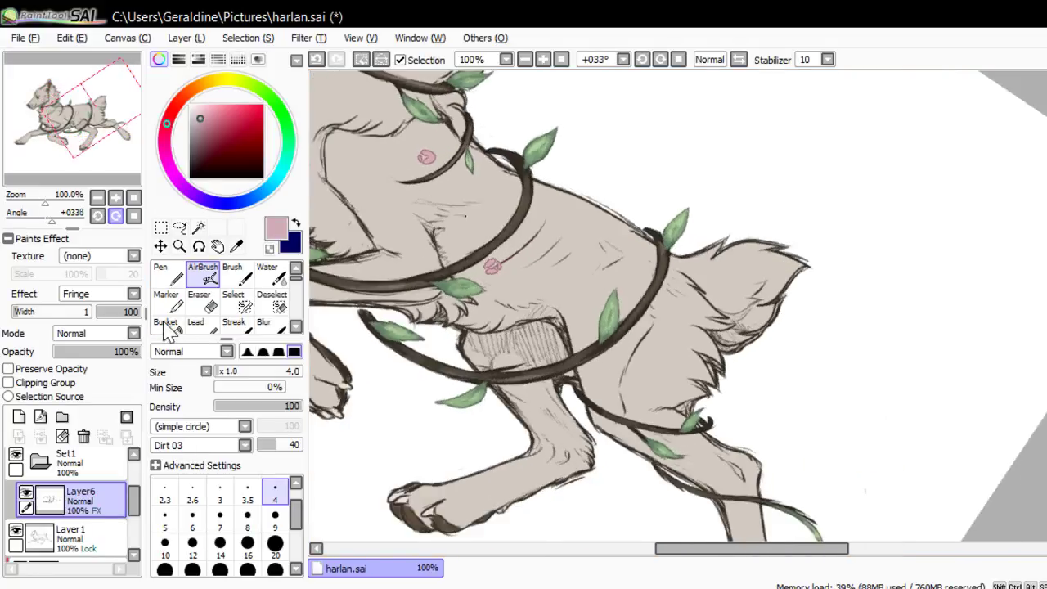
left_click_drag(110, 140, 72, 126)
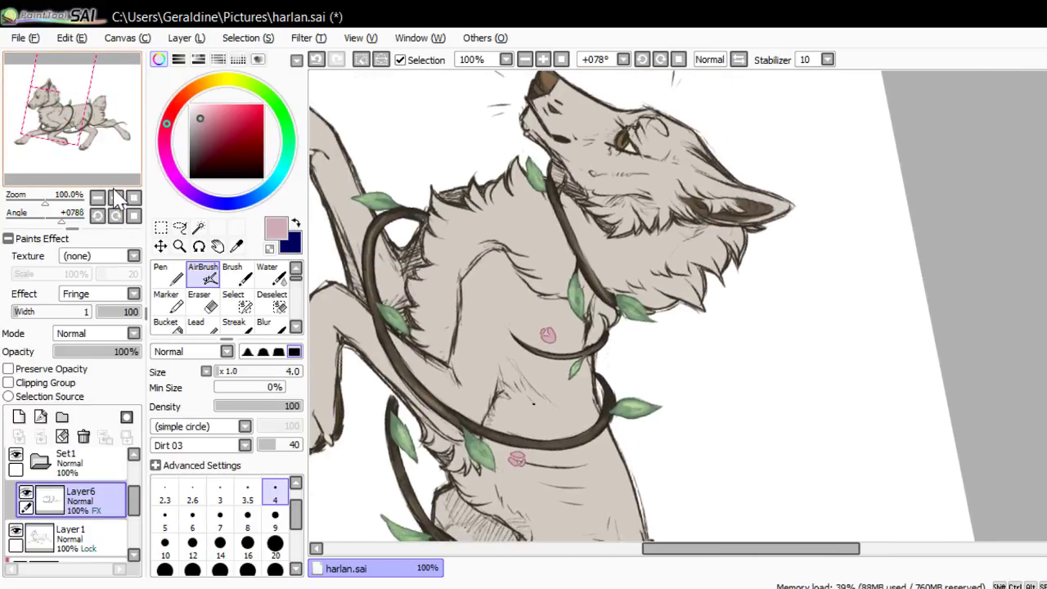
key("Down")
key("Down")
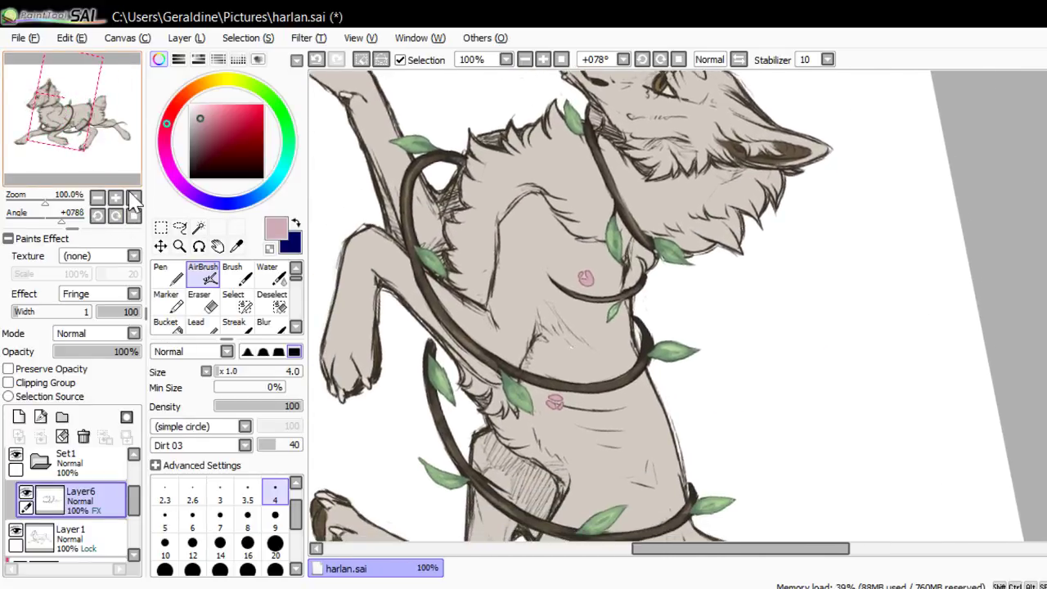
key("ctrl+d")
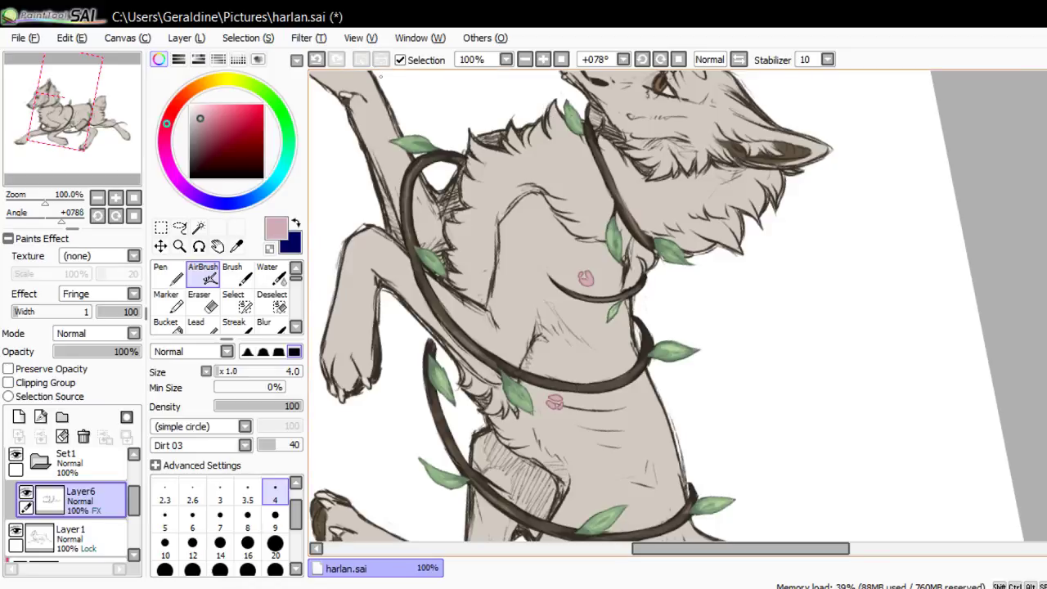
left_click_drag(496, 334, 504, 343)
Add a pink flower bud above the leaf on the vine loop in front of the wolf's chest
left_click(134, 215)
left_click_drag(112, 150, 116, 162)
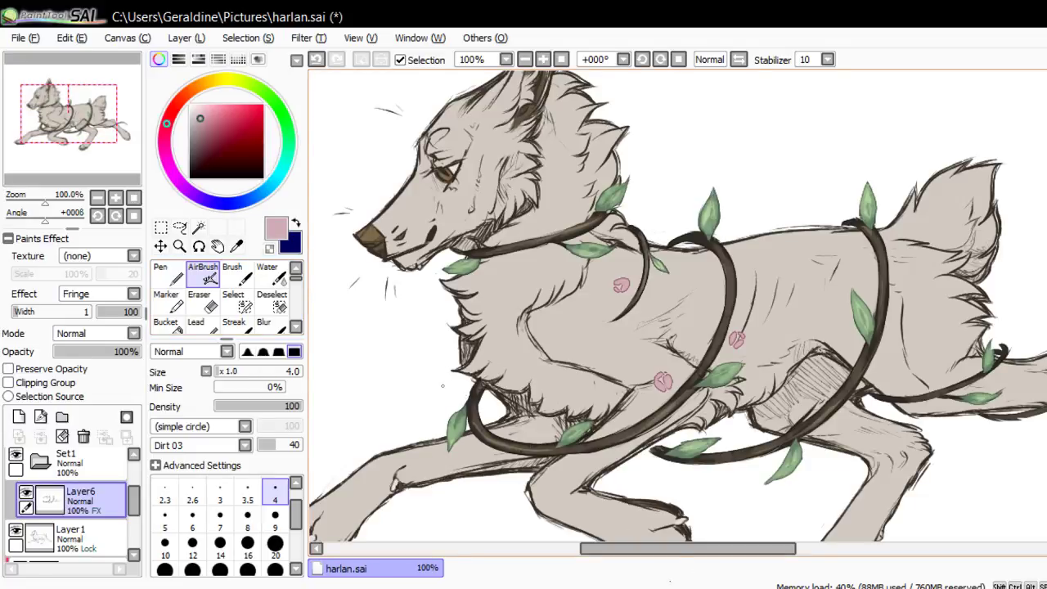
left_click_drag(454, 386, 462, 384)
key("ctrl+z")
Draw a pink flower bud above the wolf's back, where the middle vine crosses over the shoulders
left_click_drag(134, 173, 141, 159)
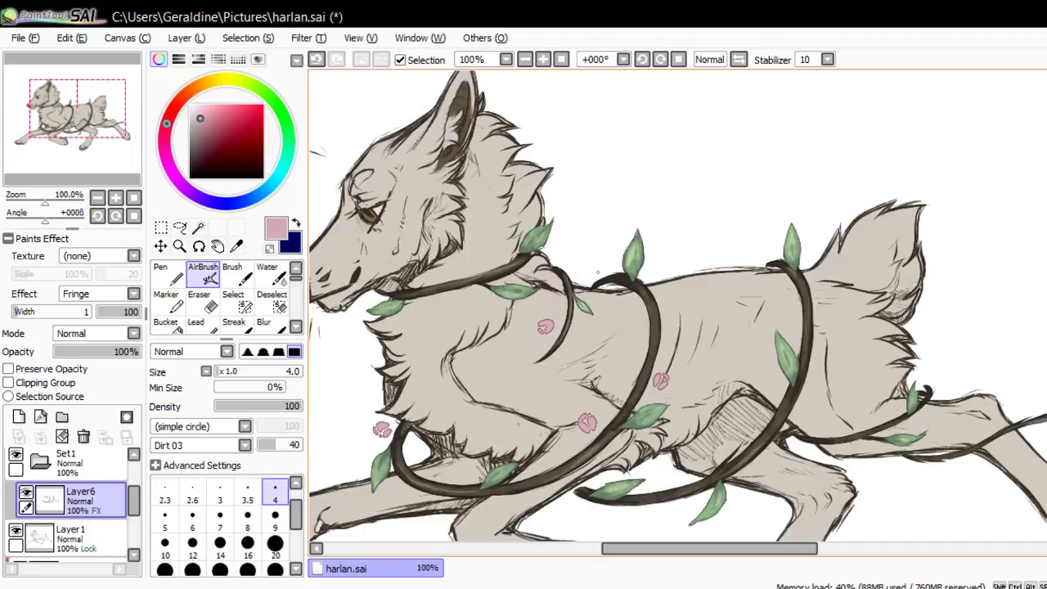
left_click_drag(597, 272, 599, 262)
key("ctrl+z")
left_click_drag(592, 272, 600, 274)
Draw another pink flower bud on the hindquarters, just behind the rear body vine
left_click_drag(78, 108, 76, 111)
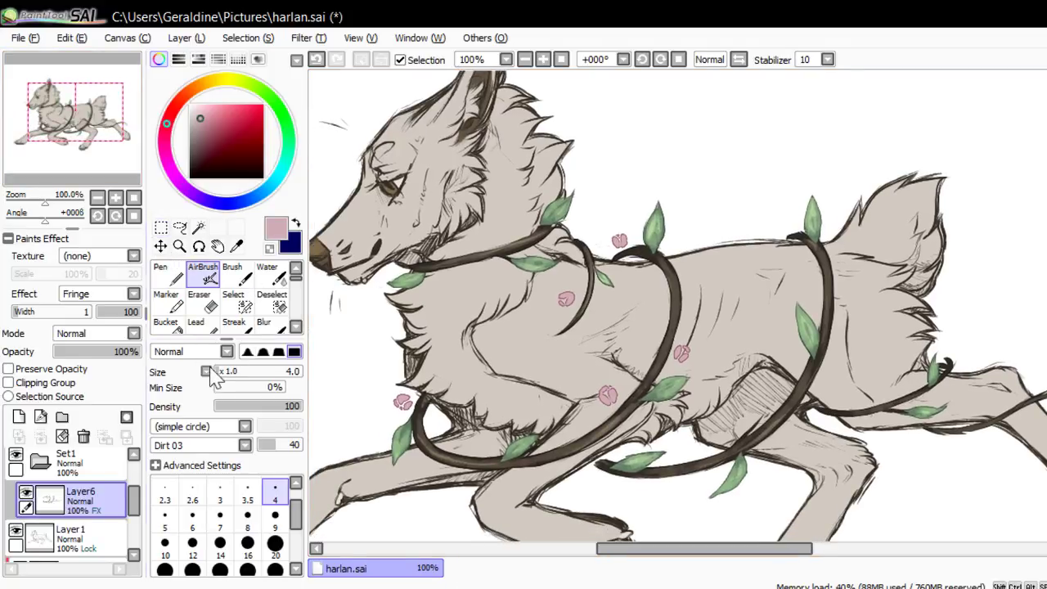
key("Home")
key("Page_Up")
key("Page_Up")
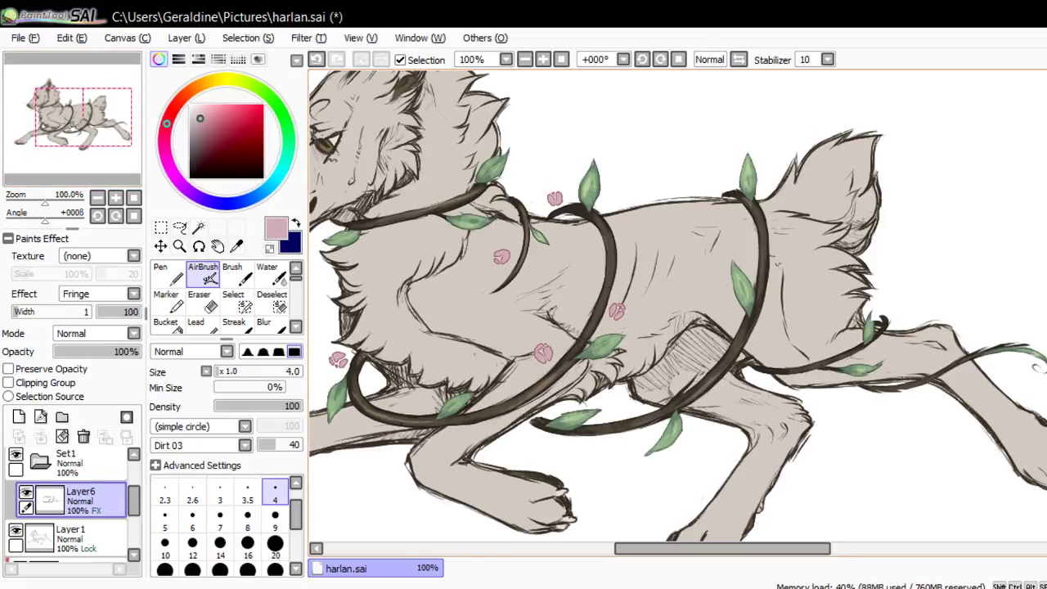
left_click_drag(776, 263, 779, 270)
left_click_drag(777, 261, 780, 266)
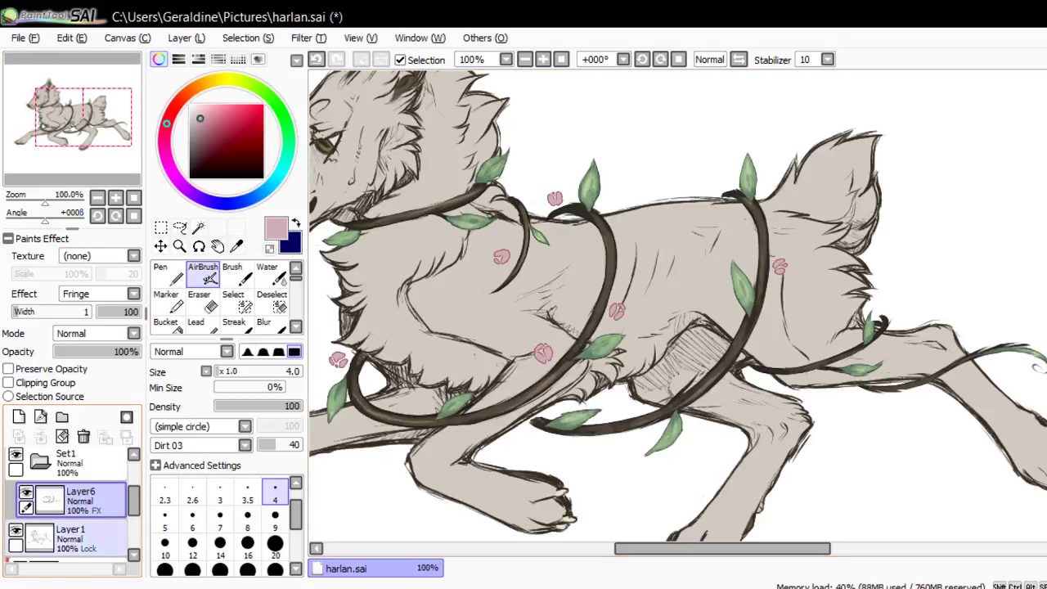
Create a new layer and move it directly beneath Layer6
left_click(82, 536)
left_click(78, 501)
left_click(18, 416)
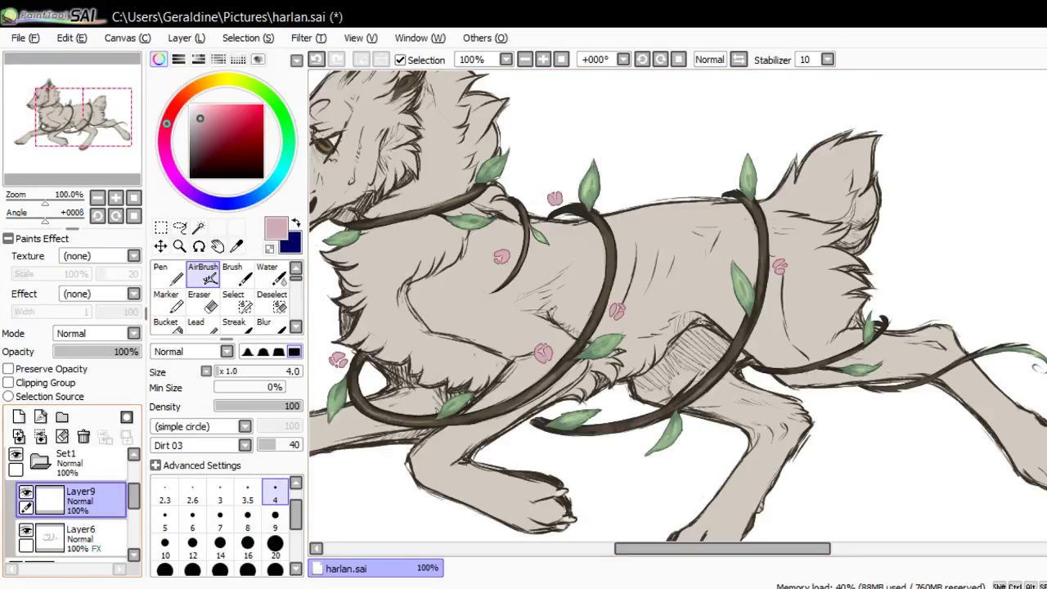
left_click_drag(78, 502, 82, 544)
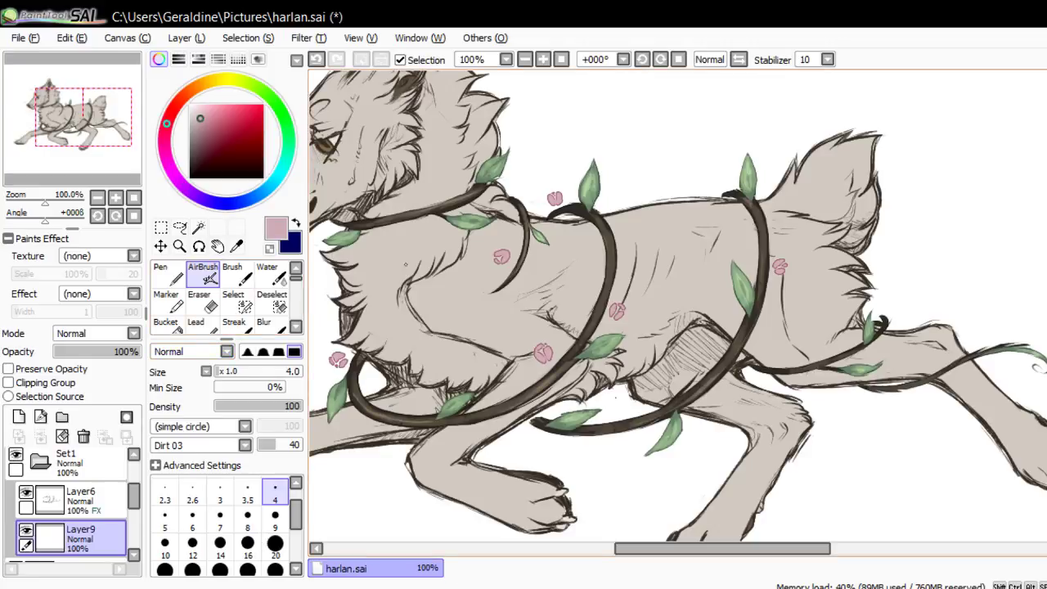
Fill in the flower buds along the vines with a darker dusty pink on the new layer
left_click(208, 128)
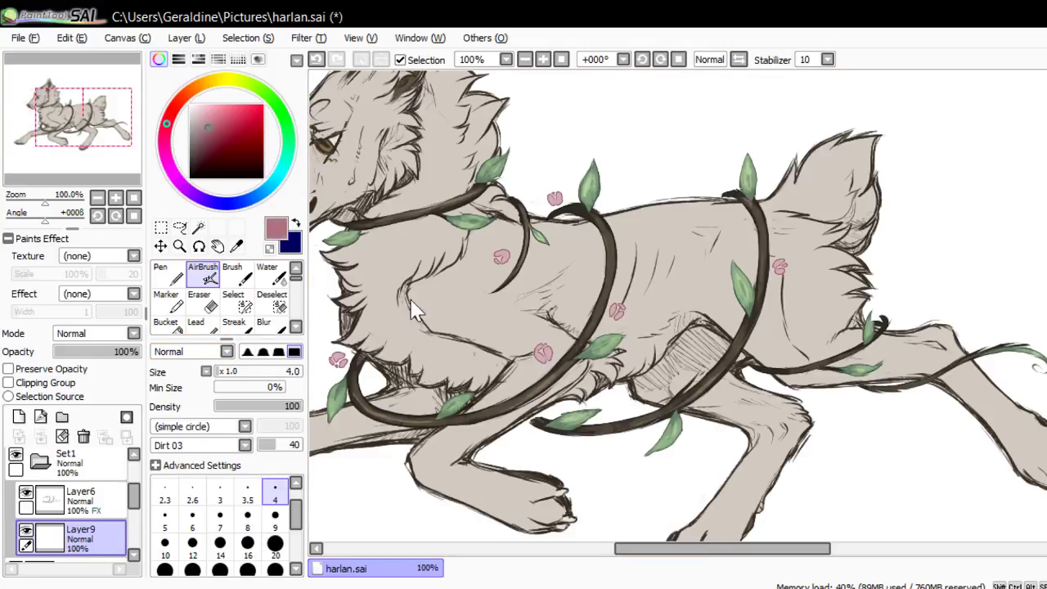
left_click_drag(334, 358, 337, 365)
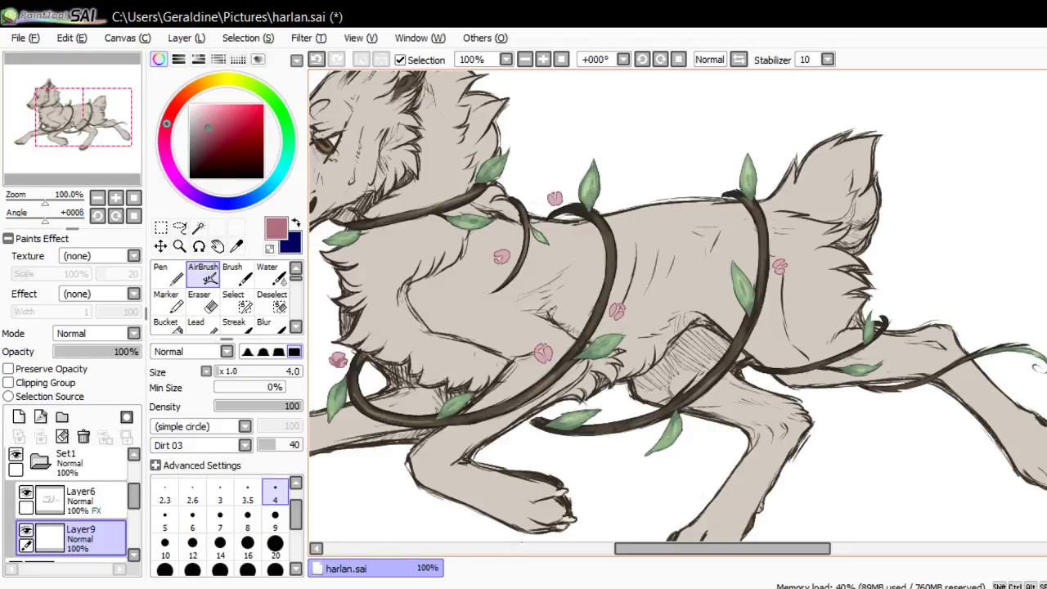
left_click_drag(498, 255, 500, 259)
left_click_drag(550, 199, 556, 200)
left_click_drag(780, 269, 786, 269)
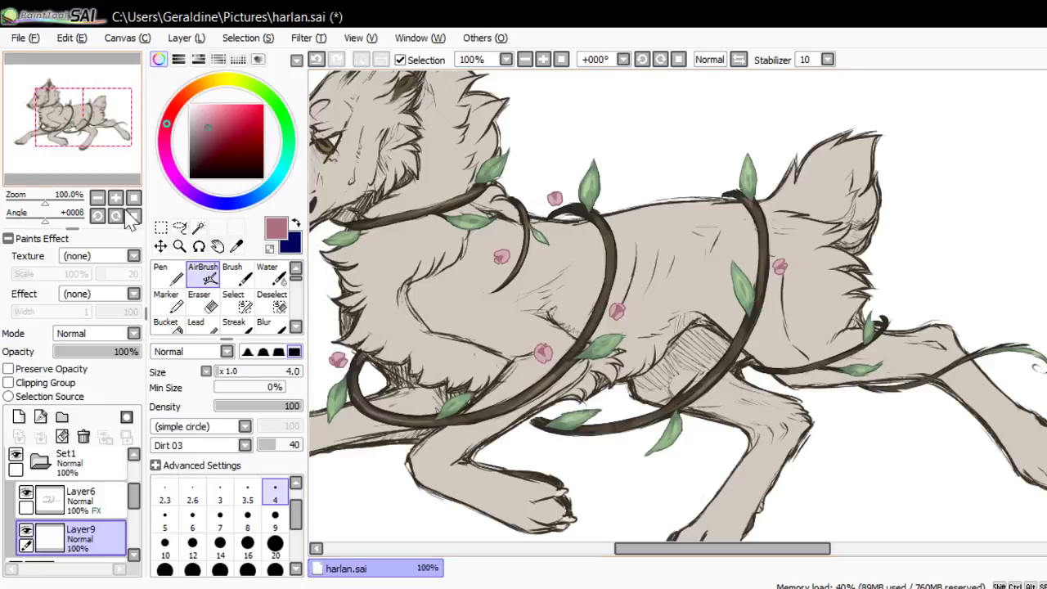
Create a new layer above Layer6, sample the muted green of a leaf and reduce the AirBrush size to 2
left_click_drag(97, 135, 94, 131)
left_click_drag(366, 391, 372, 390)
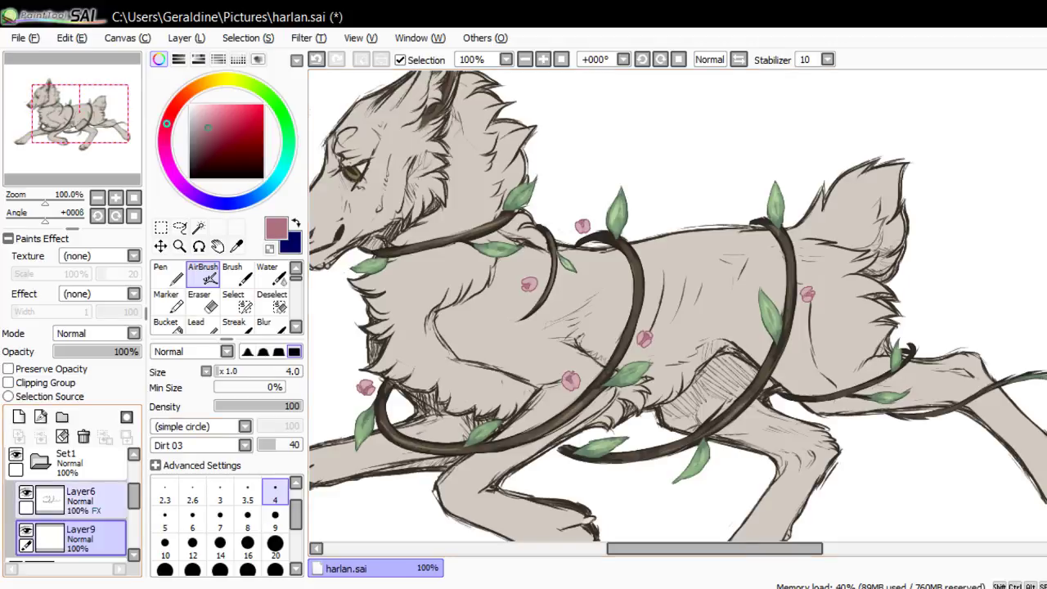
left_click(19, 416)
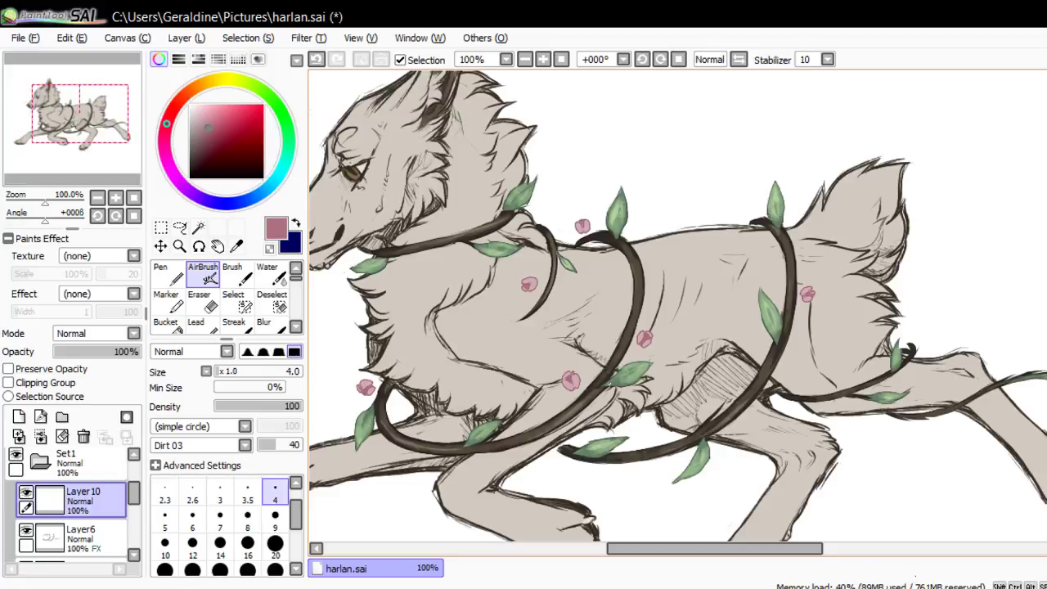
right_click(622, 378)
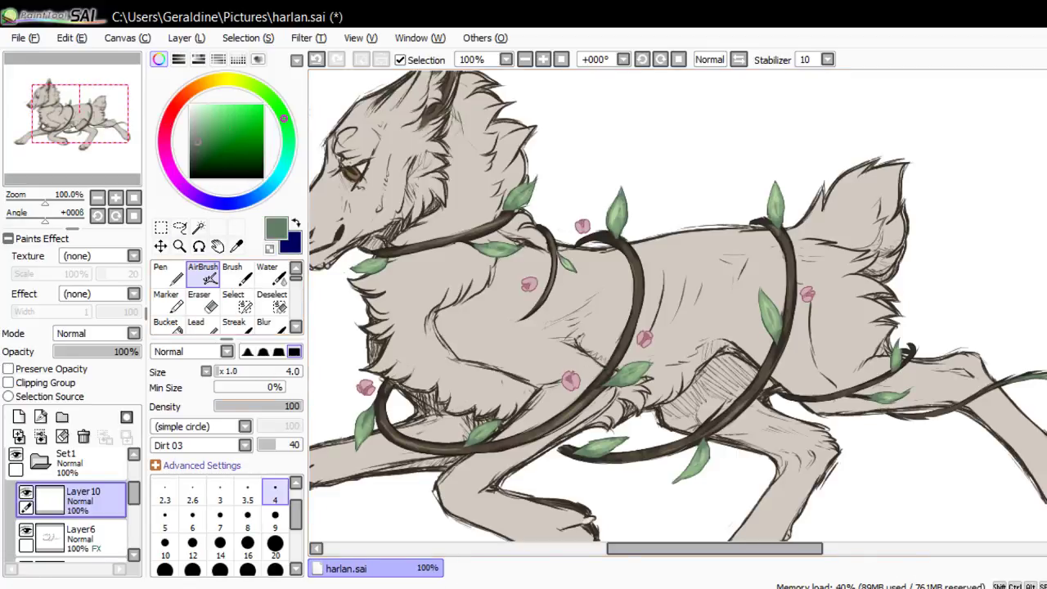
key("bracketleft")
key("bracketleft")
key("bracketleft")
key("bracketleft")
key("bracketleft")
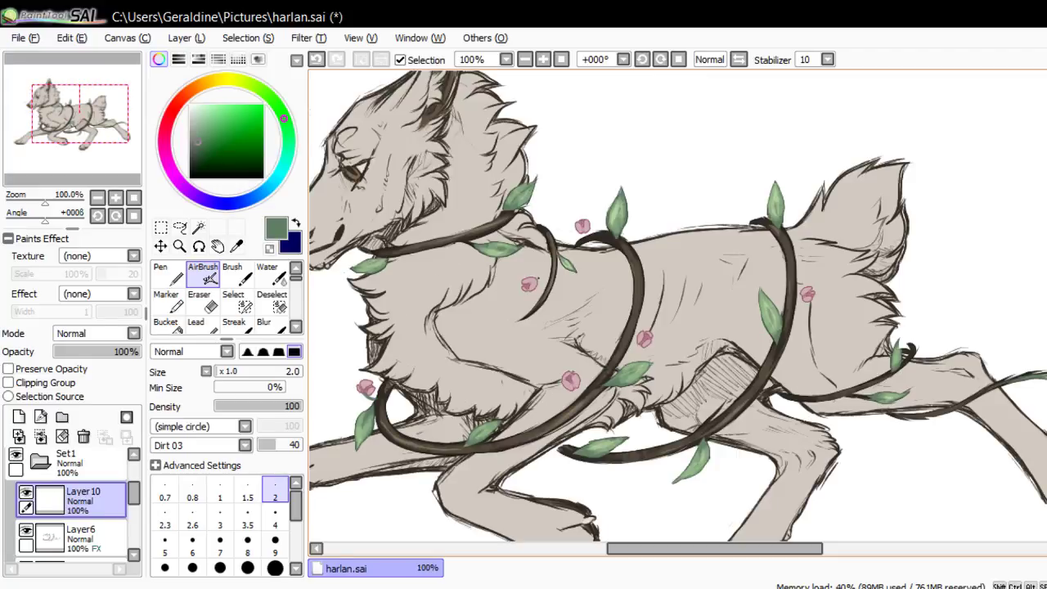
Draw thin green stems on the new layer connecting the pink flower buds to the vines
left_click_drag(538, 279, 552, 267)
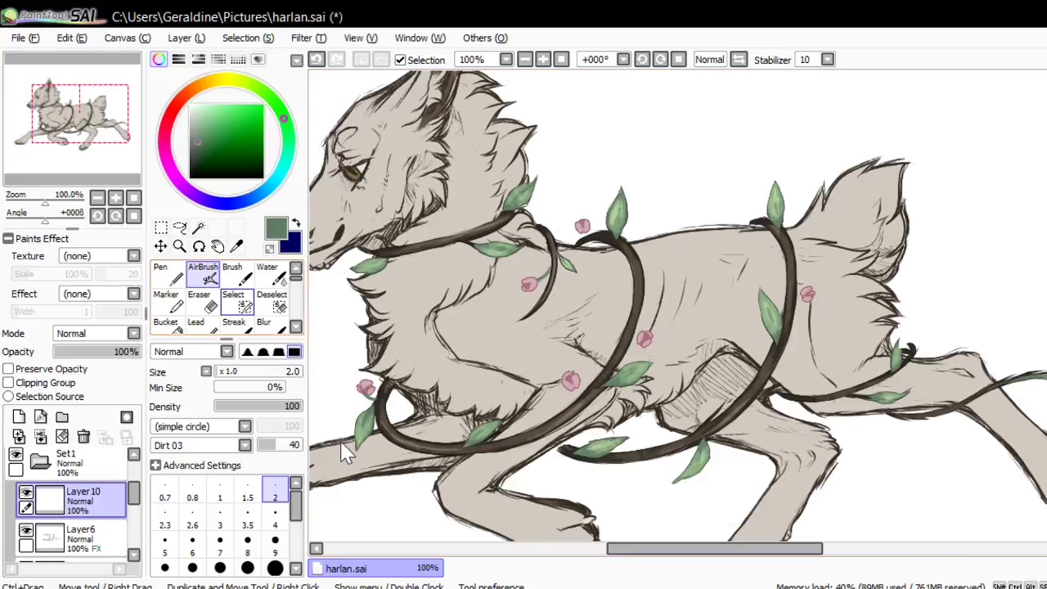
key("e")
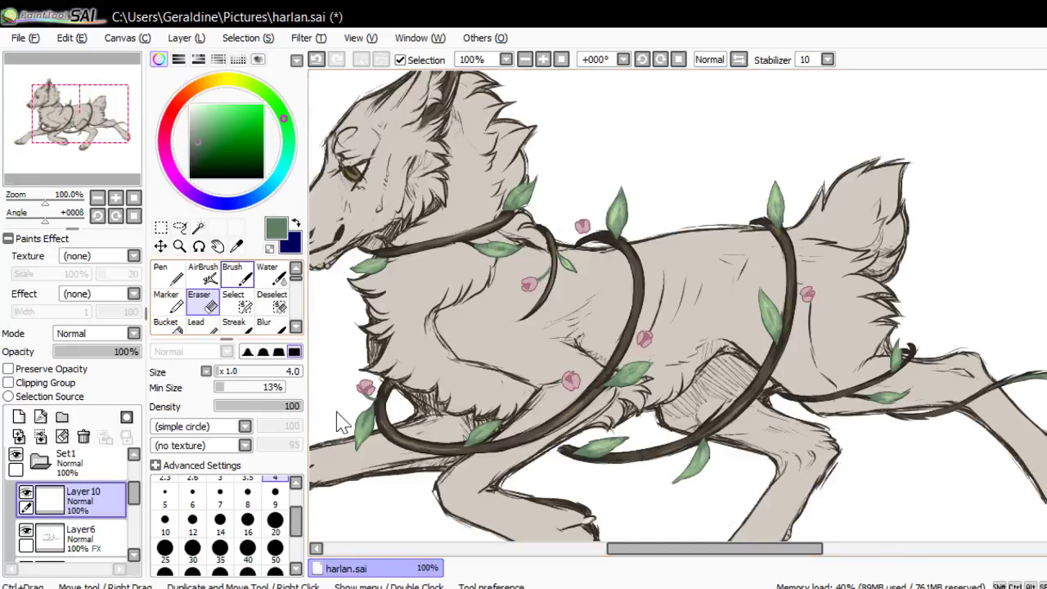
left_click(204, 275)
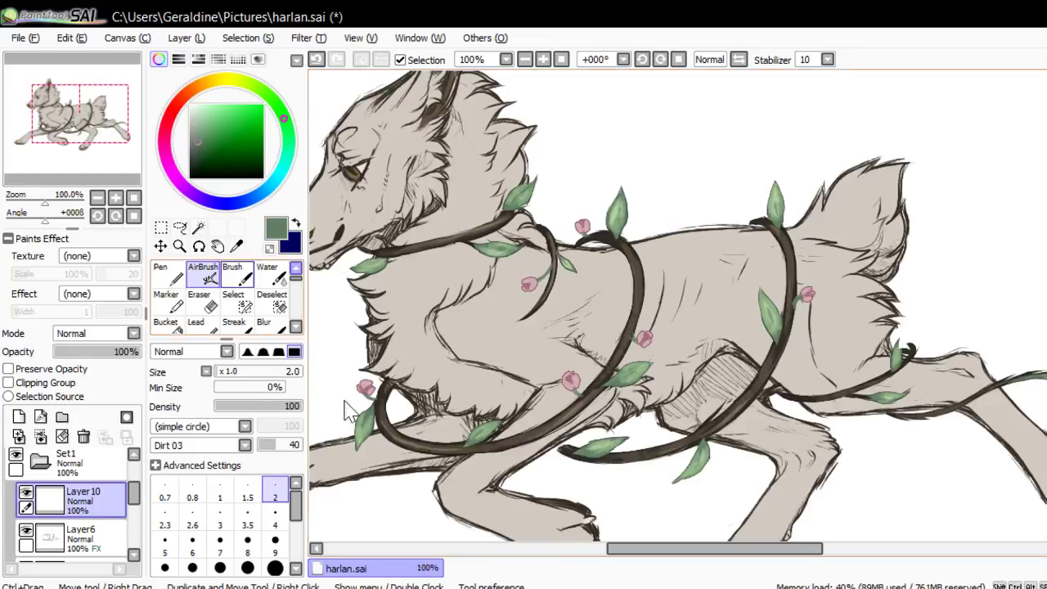
Refine the green bud stems, erasing stray edges where they meet the vines and touching them up with the size 2 AirBrush
key("e")
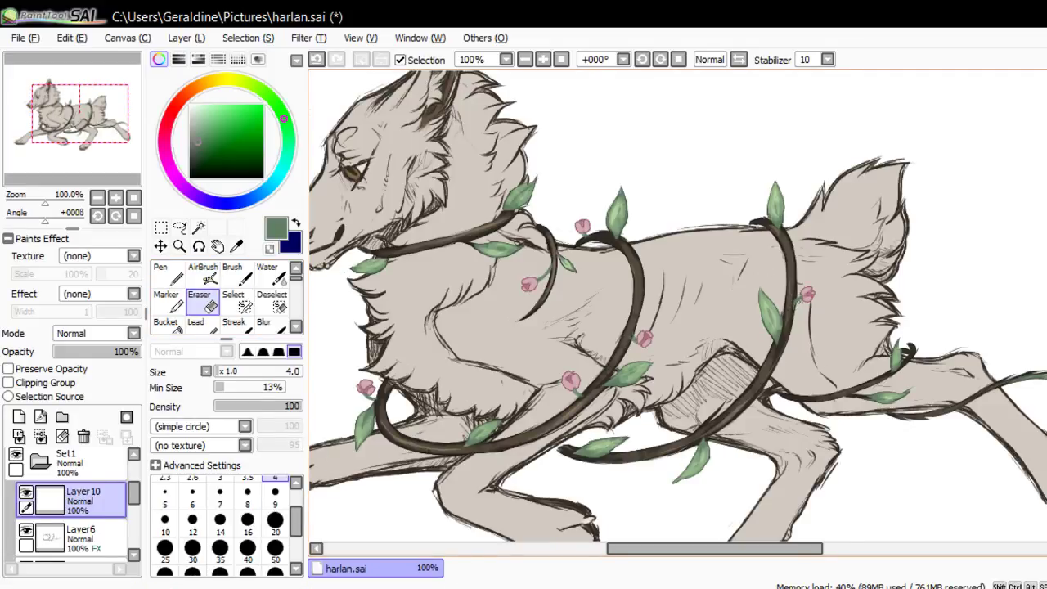
key("e")
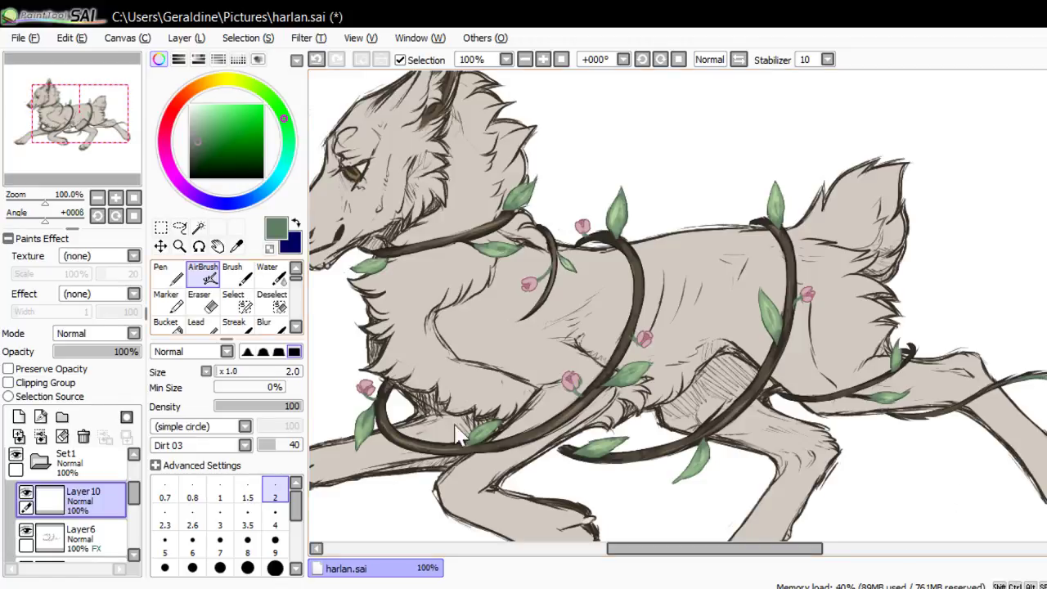
left_click(204, 302)
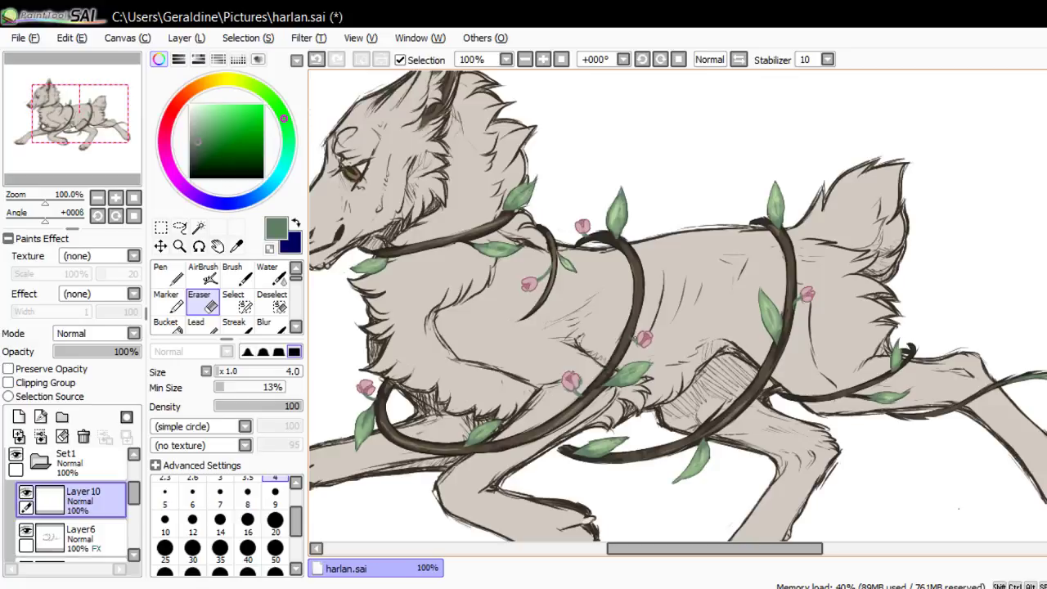
left_click(202, 277)
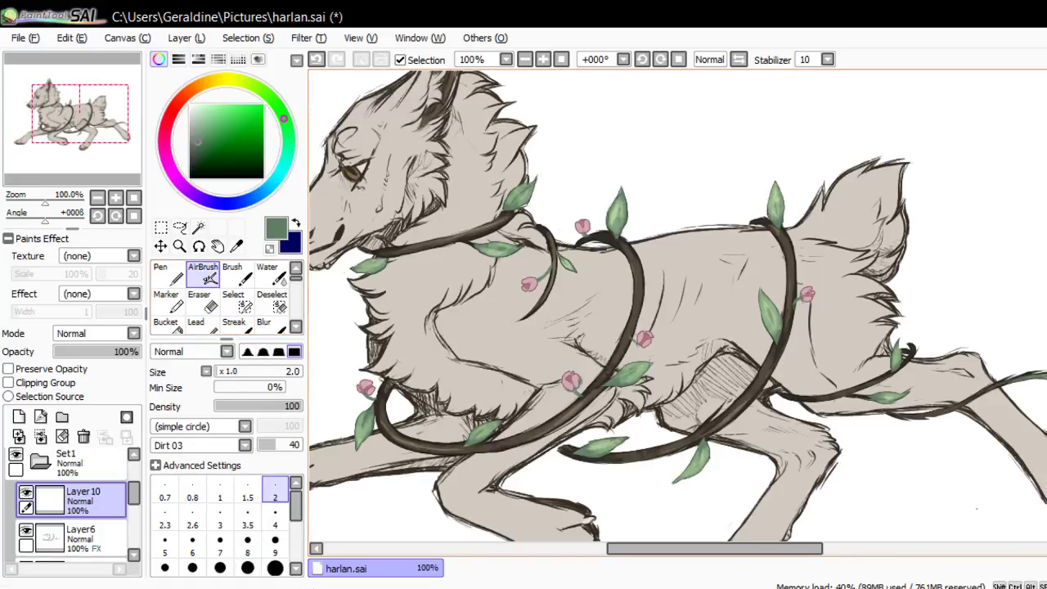
left_click(202, 302)
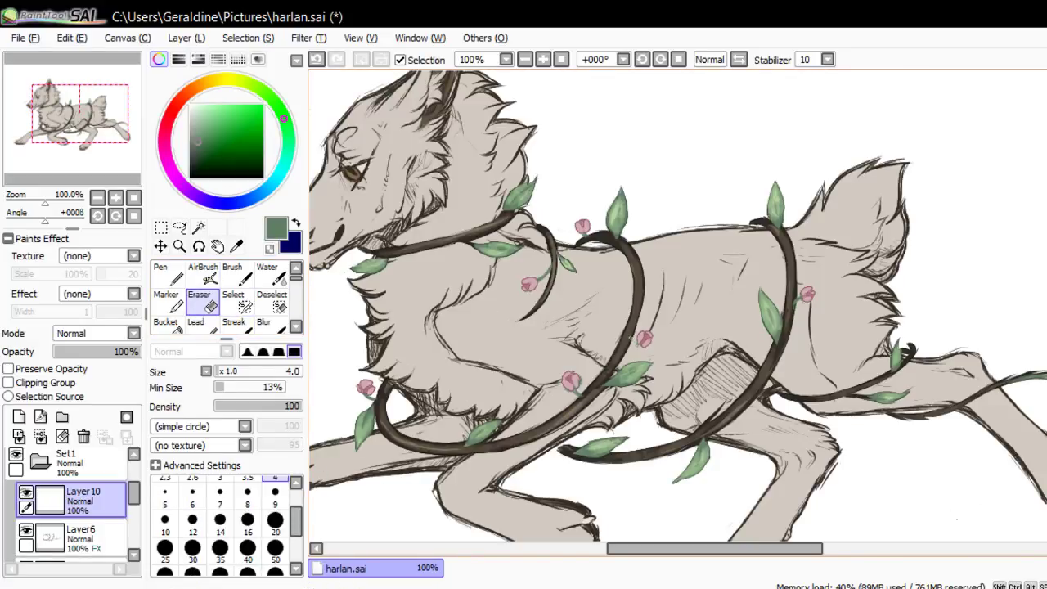
key("e")
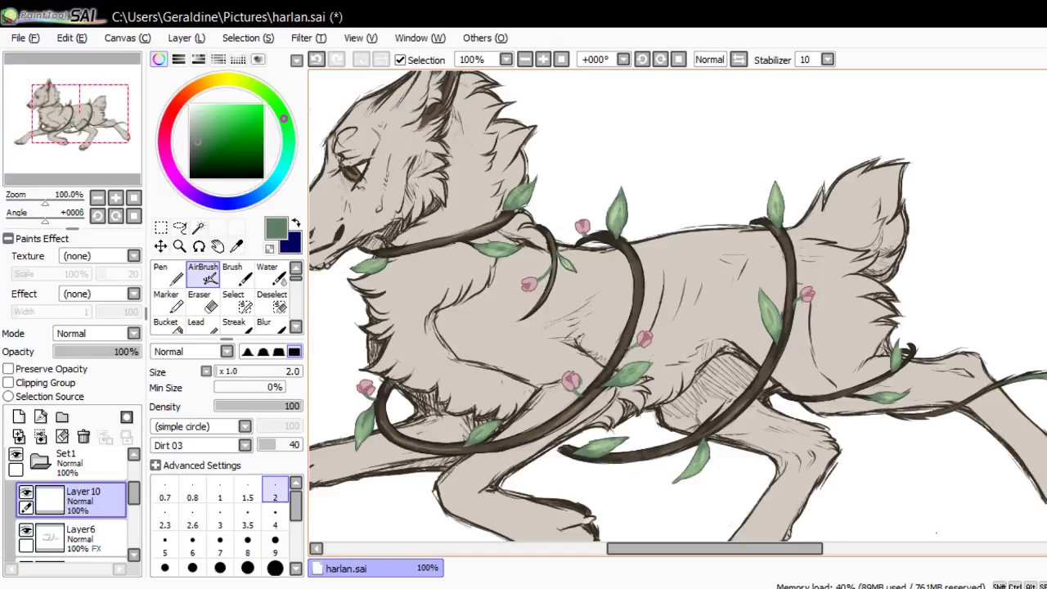
left_click(203, 301)
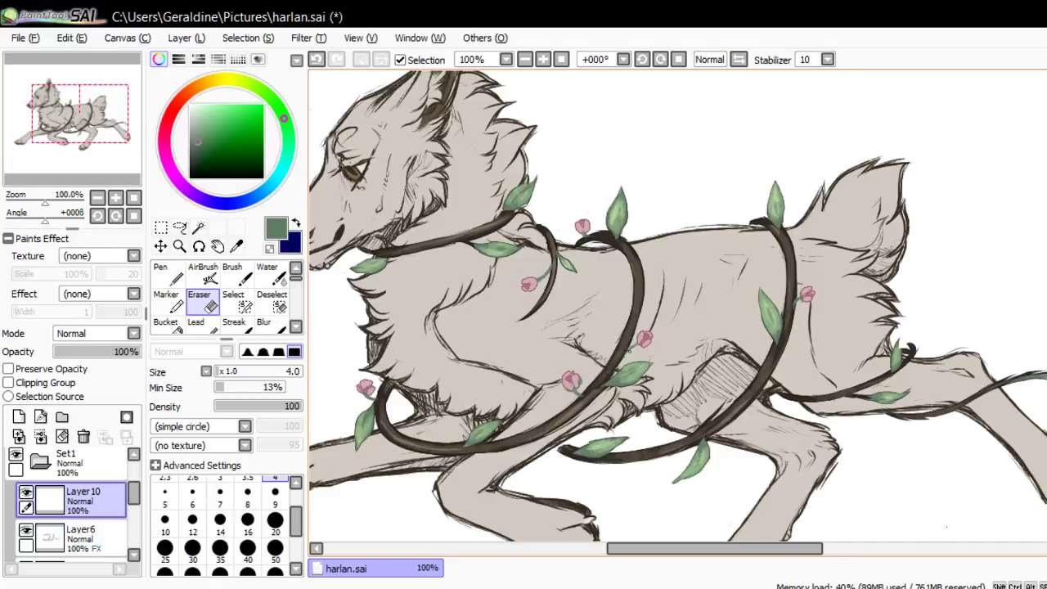
left_click(202, 275)
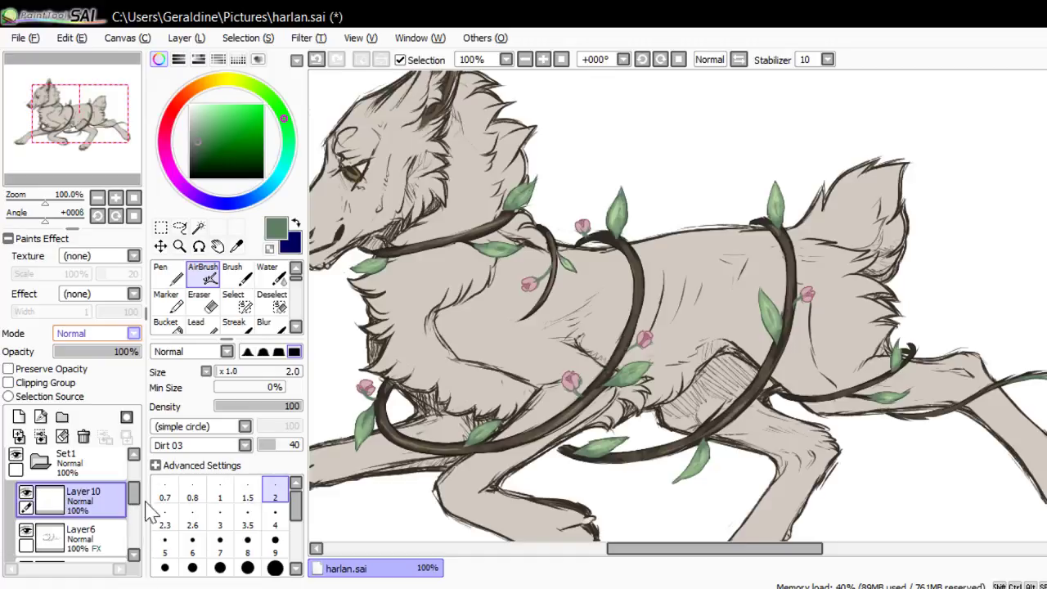
Apply the Fringe effect to the stem layer with width 1 and intensity 42
left_click(92, 294)
left_click(91, 325)
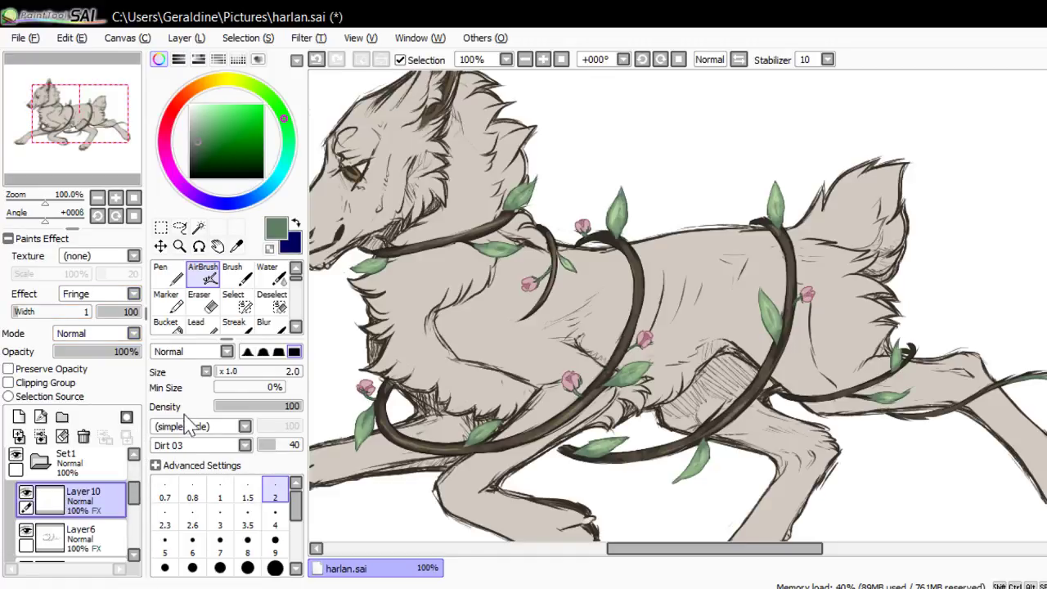
left_click_drag(115, 313, 112, 314)
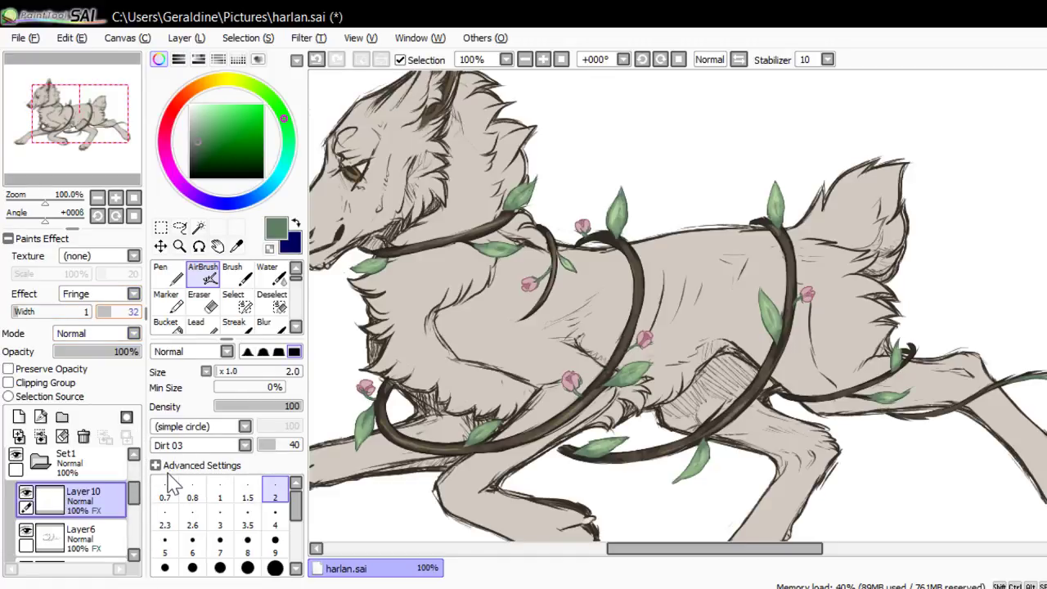
type("42")
Examine the vines, leaves and flower buds across the whole wolf, close up and at full view
left_click(134, 198)
key("plus")
key("plus")
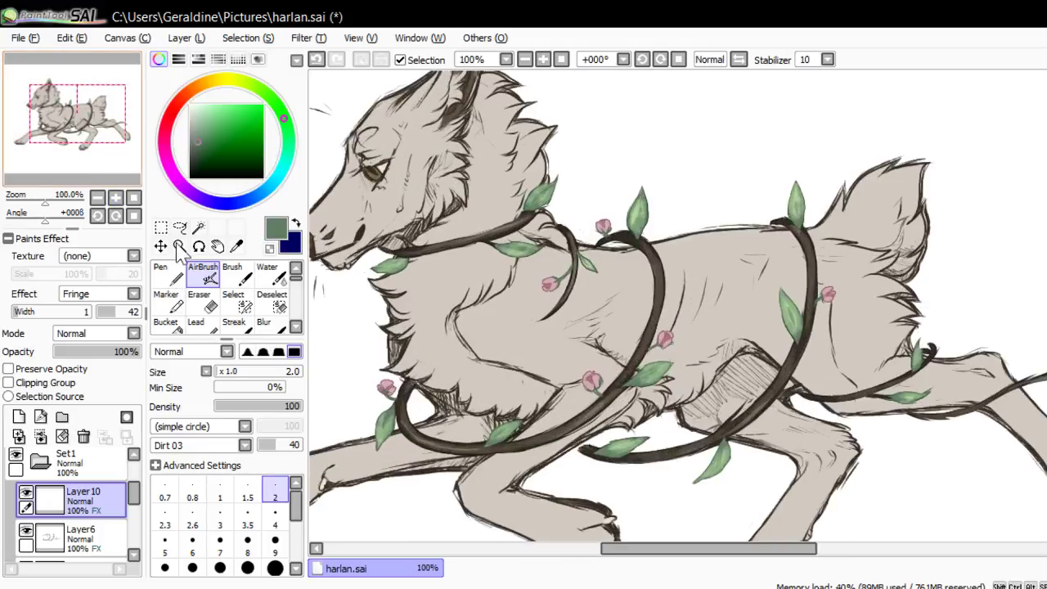
left_click(116, 216)
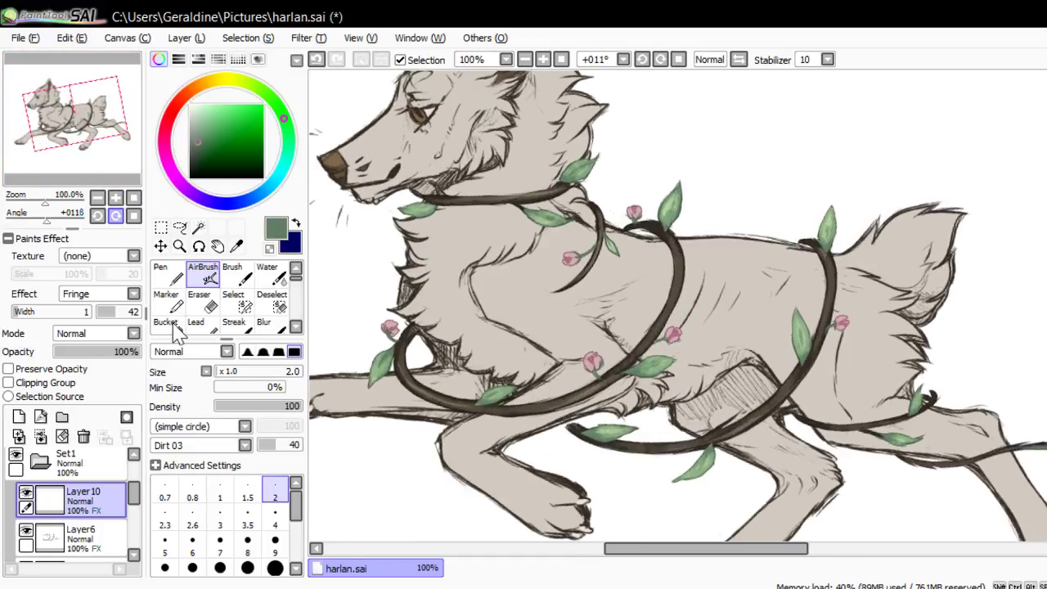
left_click(116, 216)
left_click(115, 216)
left_click(133, 198)
left_click_drag(105, 165, 107, 166)
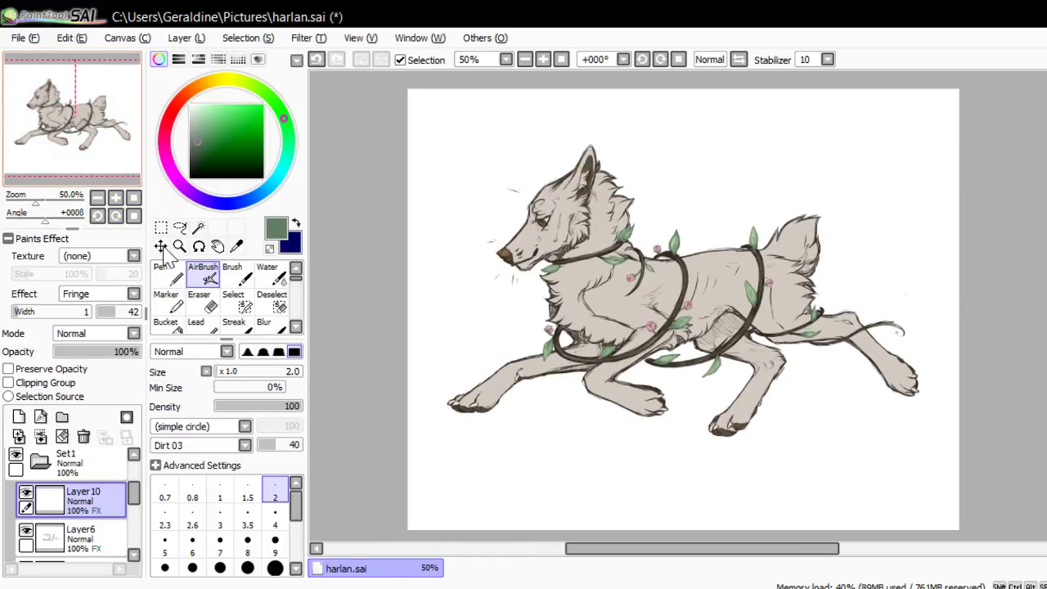
key("plus")
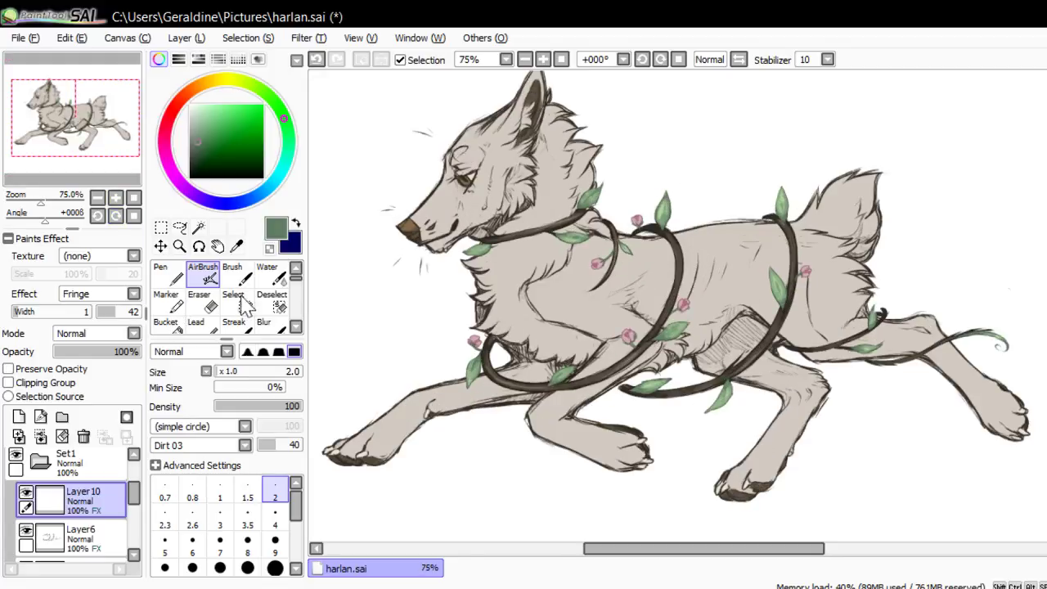
key("End")
key("End")
key("Home")
key("minus")
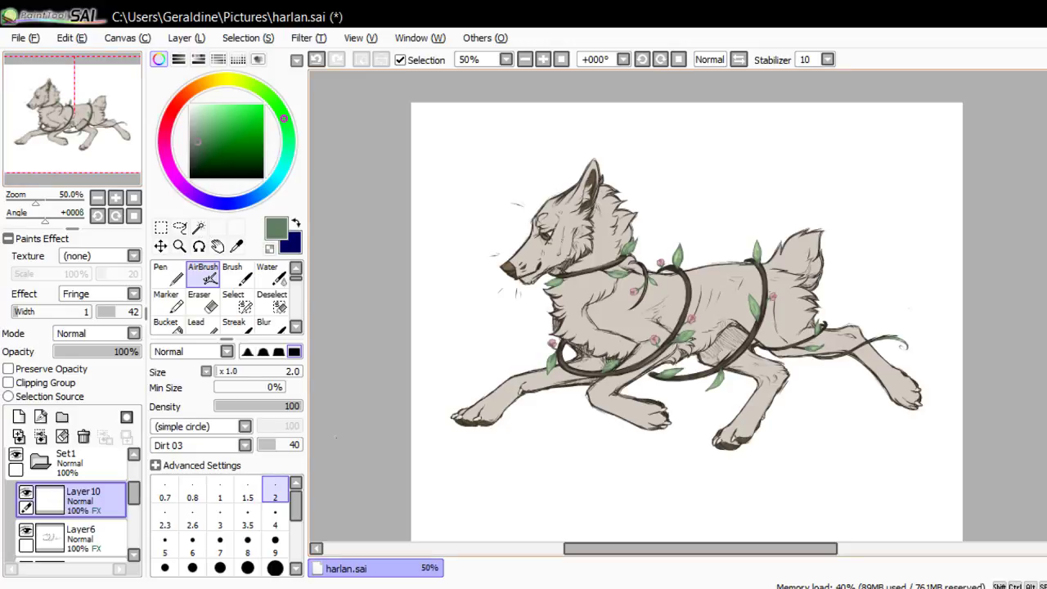
left_click(301, 588)
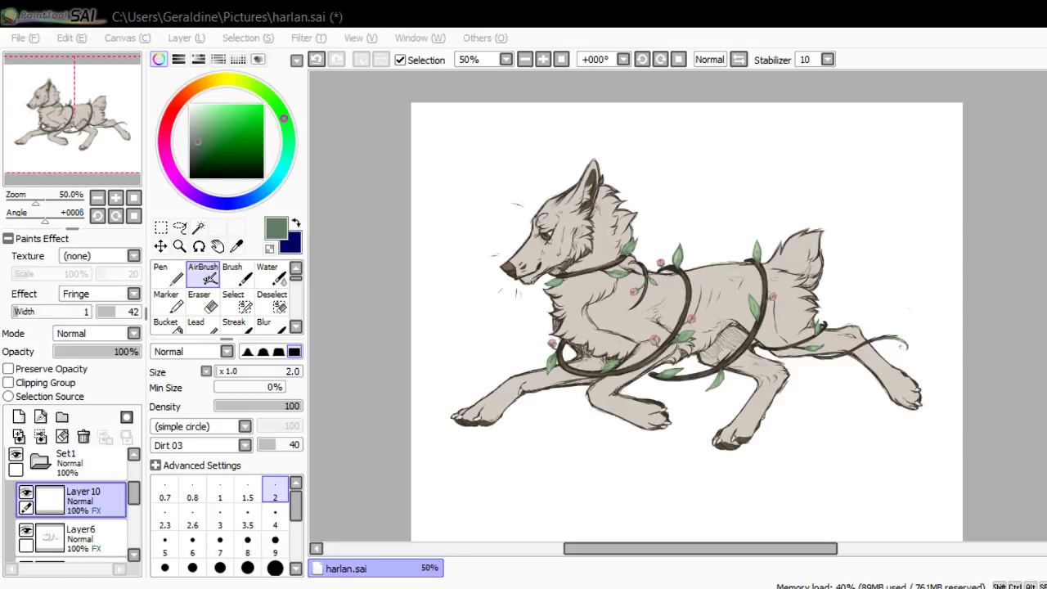
key("alt+Tab")
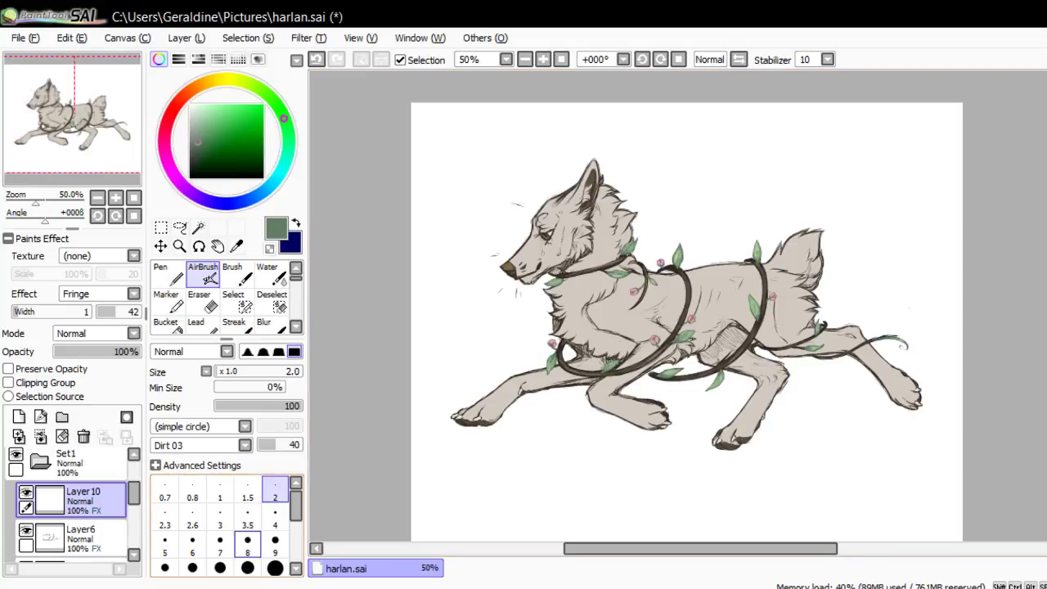
key("alt+Tab")
left_click(115, 216)
left_click(116, 216)
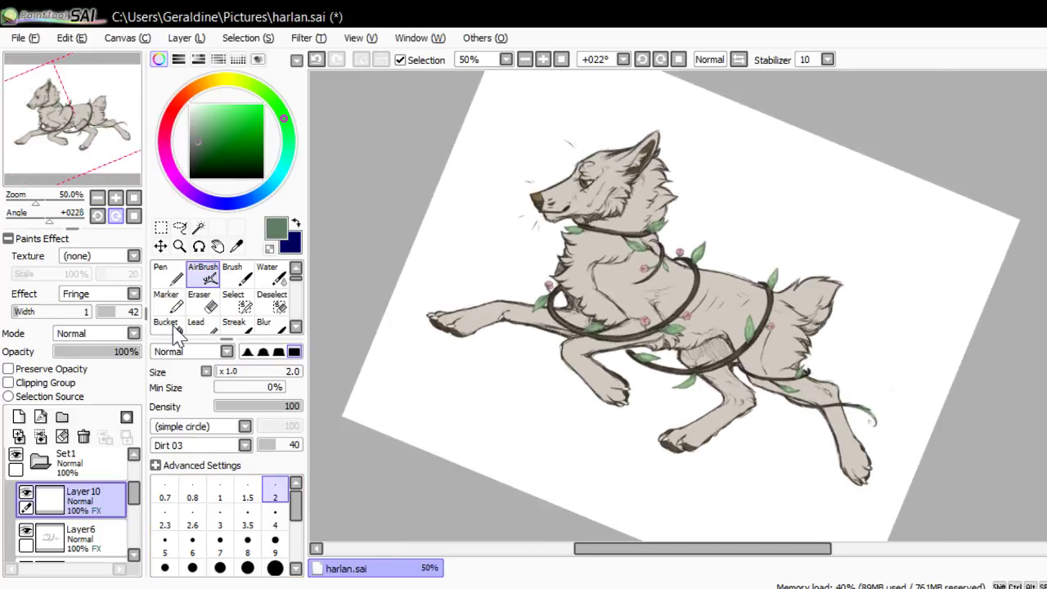
left_click(115, 216)
left_click(116, 216)
left_click(115, 216)
left_click(115, 216)
left_click(116, 216)
left_click(115, 216)
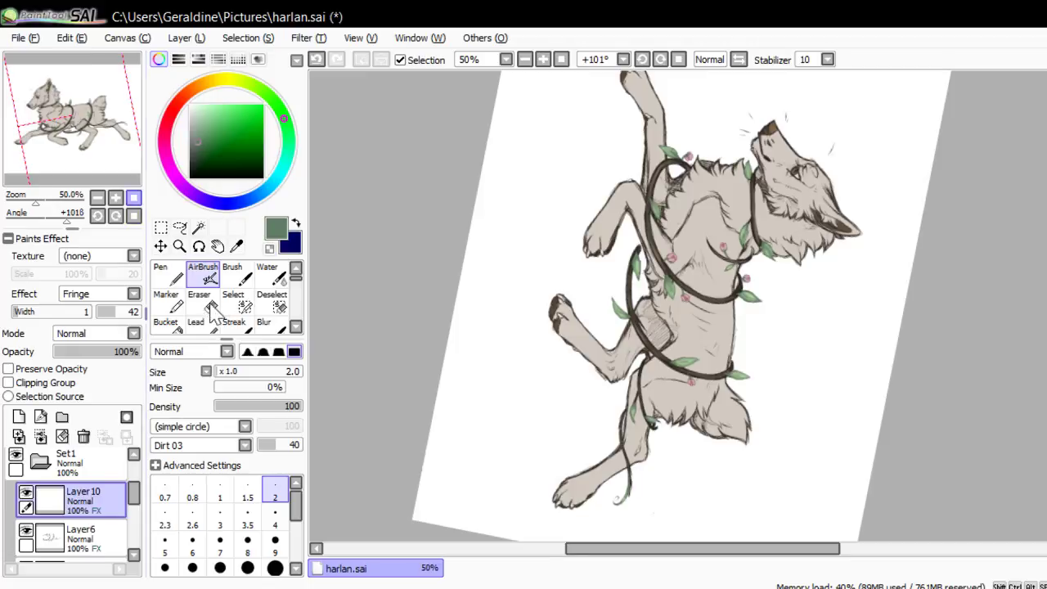
key("Home")
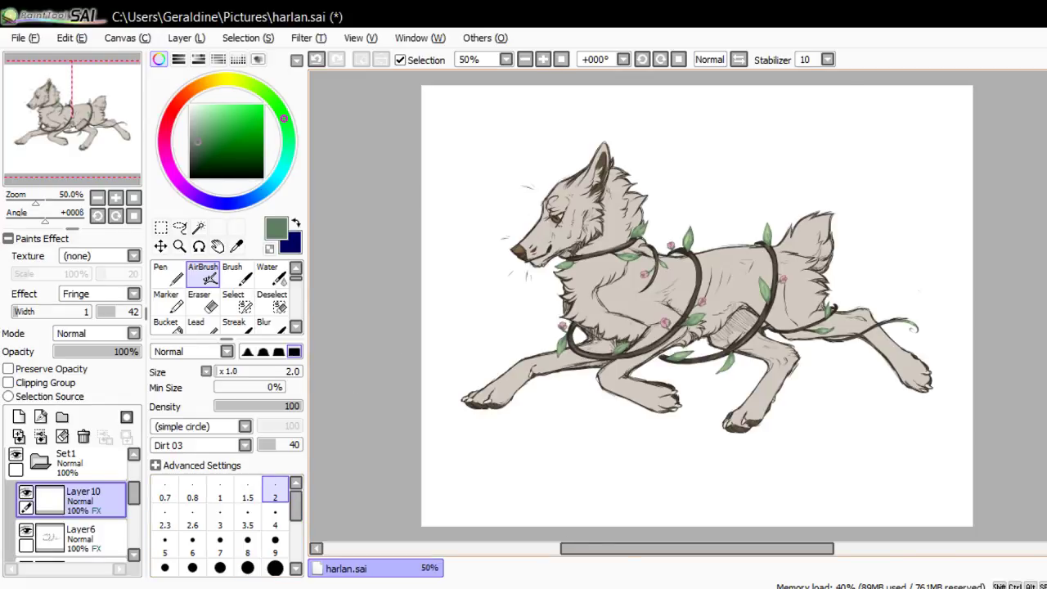
Add another new layer and place it between Layer6 and Layer9
scroll(72, 503, "down", 1)
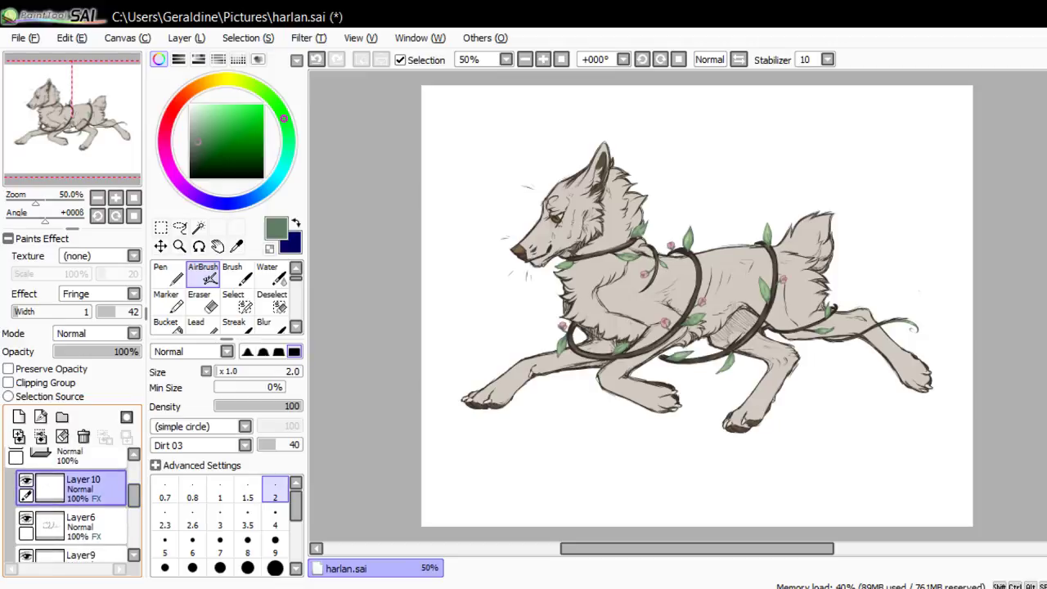
scroll(72, 503, "down", 2)
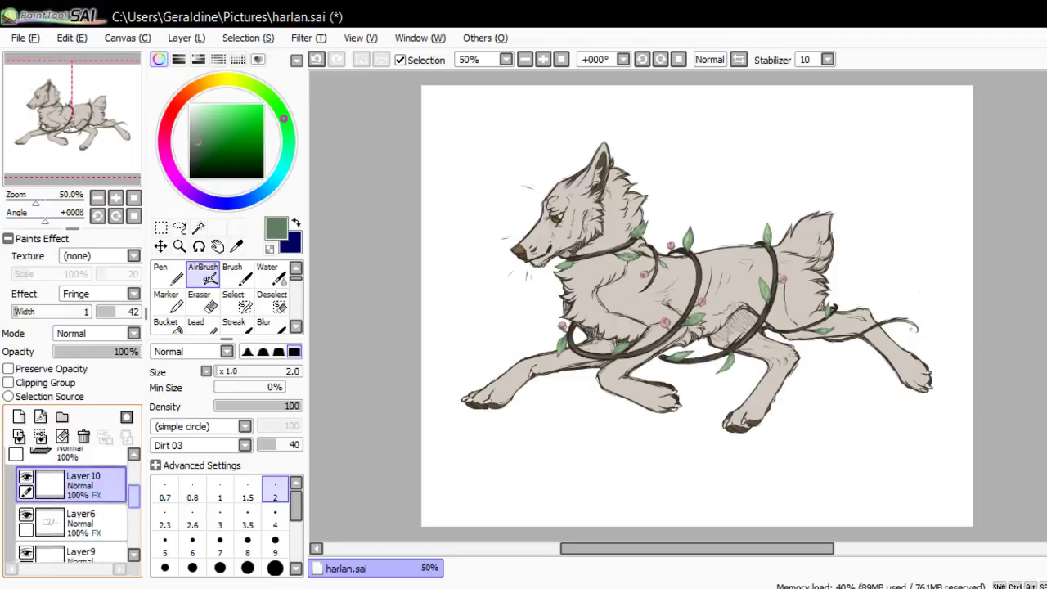
left_click(82, 499)
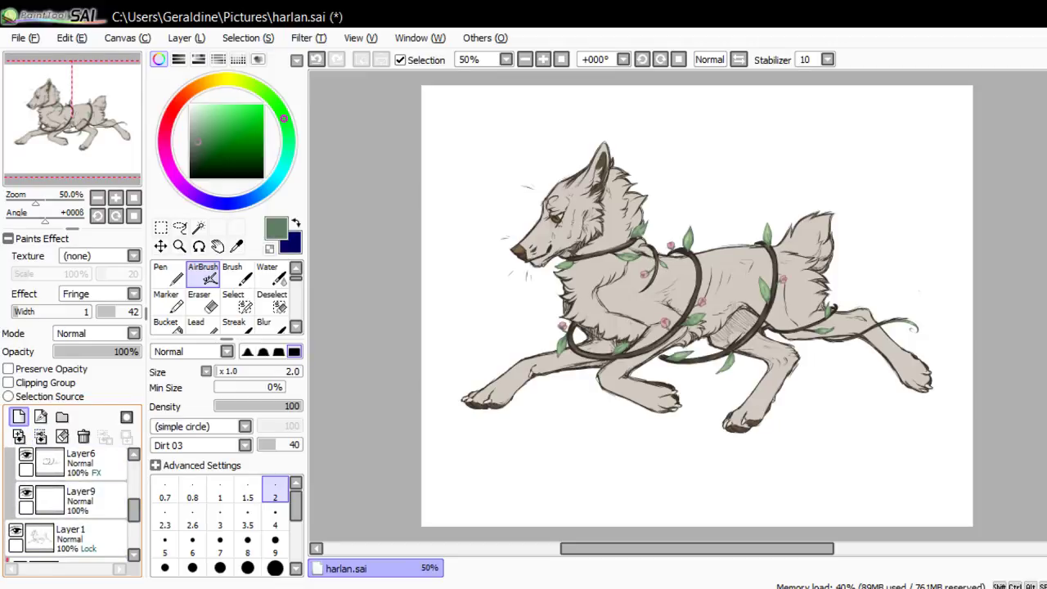
left_click(19, 417)
scroll(72, 503, "up", 2)
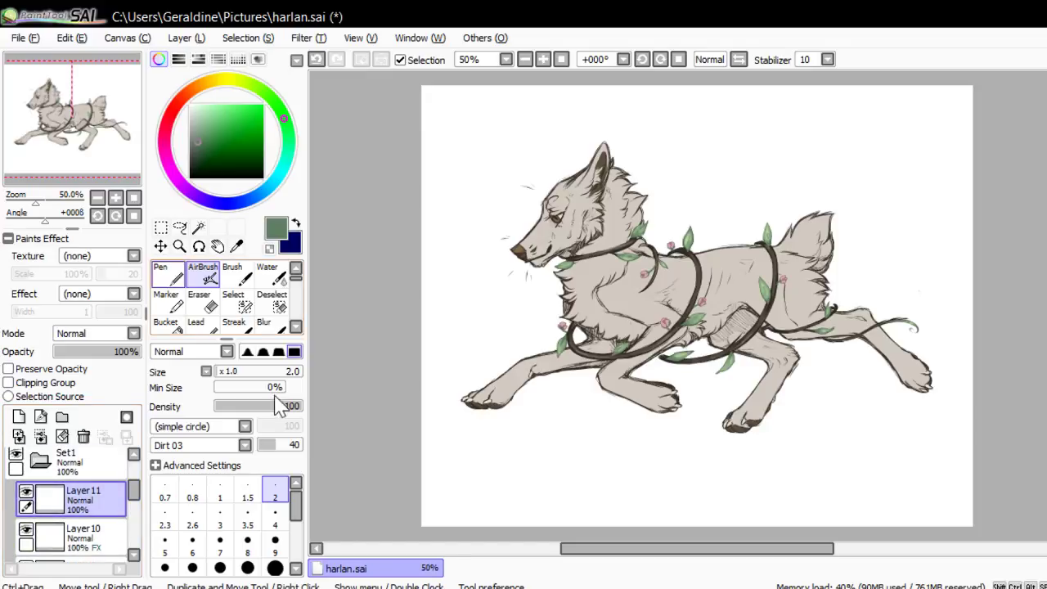
scroll(90, 499, "down", 1)
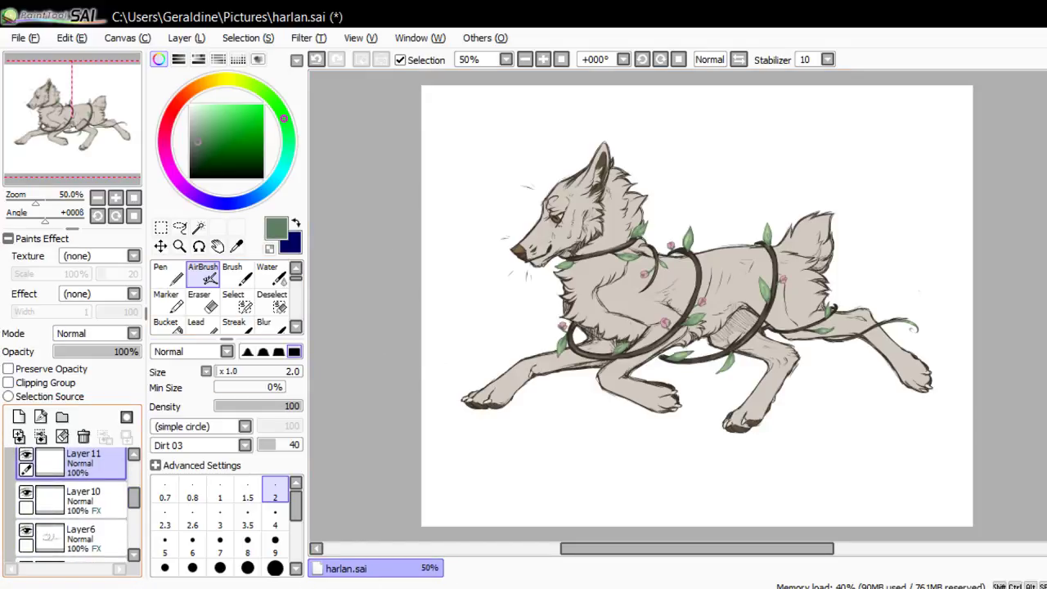
left_click_drag(90, 463, 90, 549)
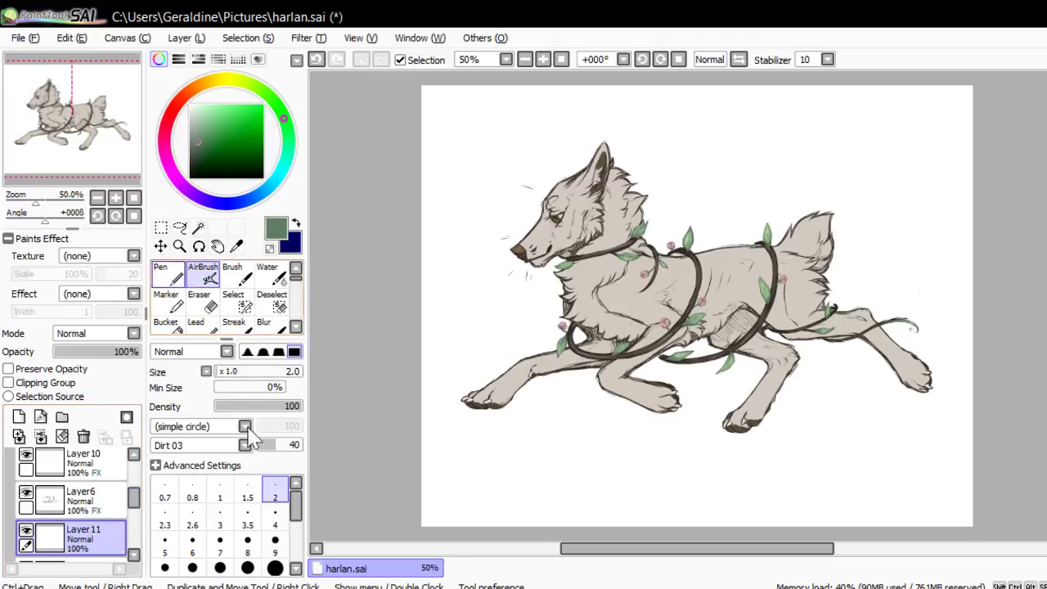
Paint two vine coils around the extended front leg with the size 9 AirBrush, using brown sampled from the existing vine
key("Page_Up")
key("End")
left_click(134, 216)
left_click(116, 198)
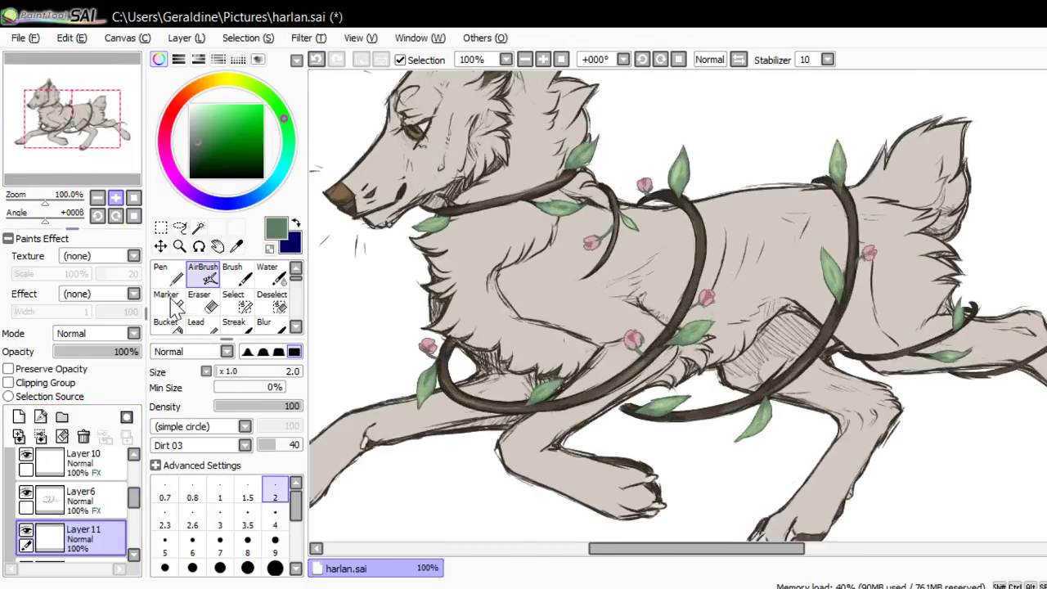
left_click(116, 198)
left_click_drag(73, 119, 56, 125)
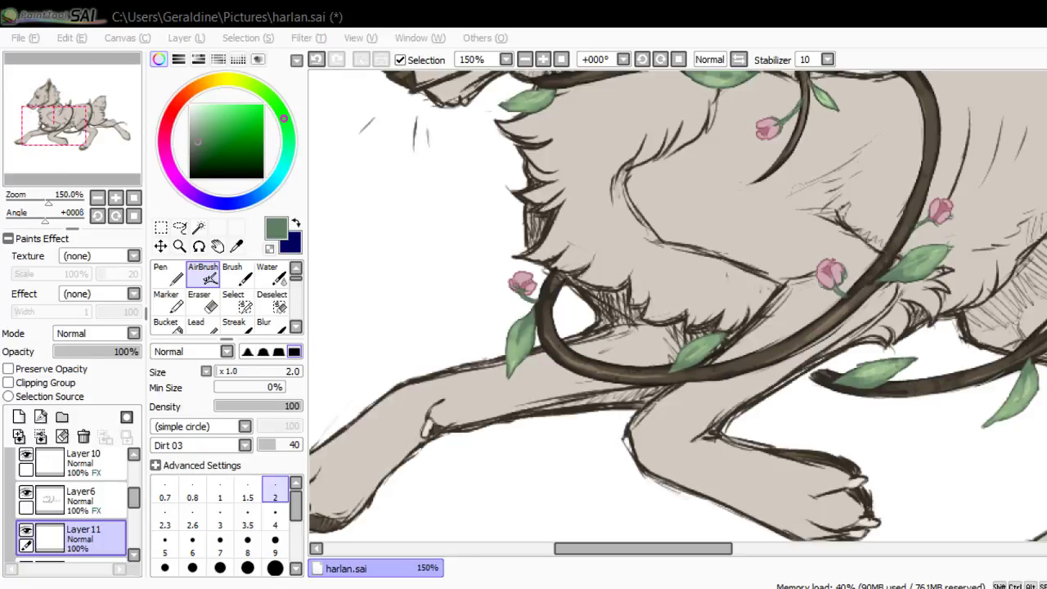
key("alt+Tab")
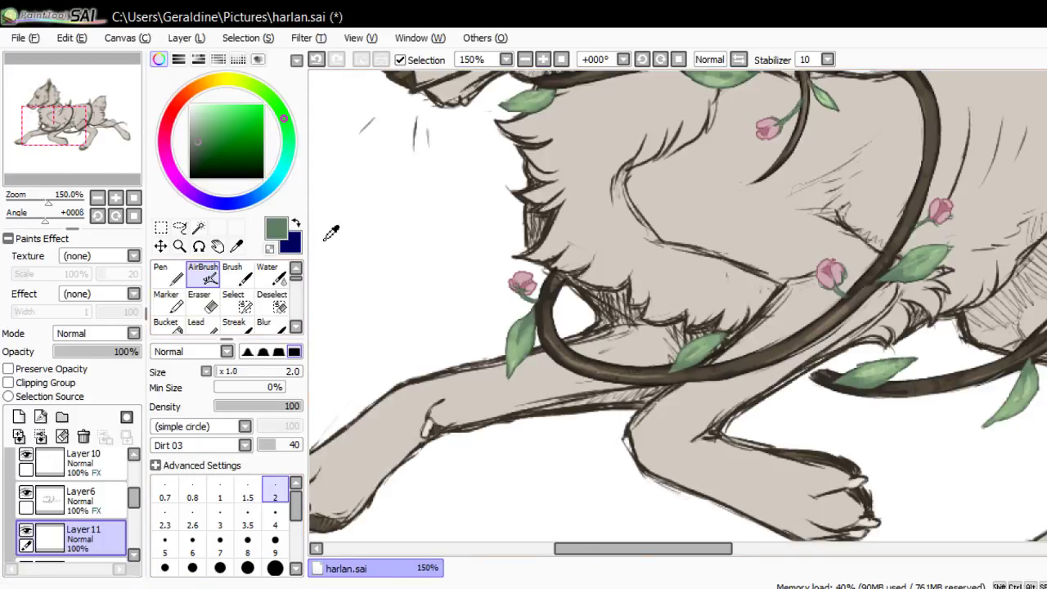
right_click(548, 328)
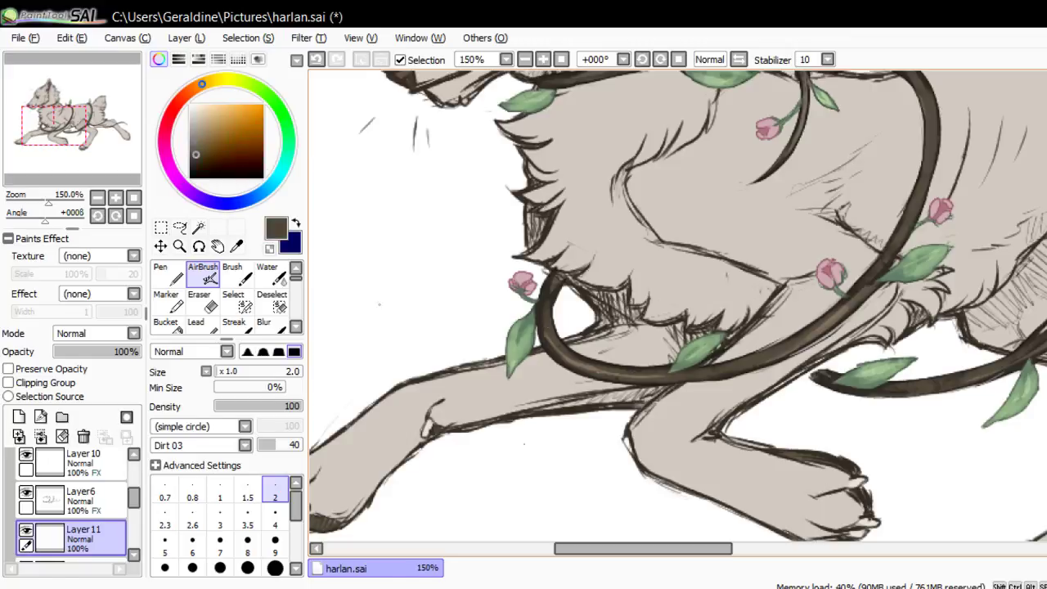
left_click(275, 540)
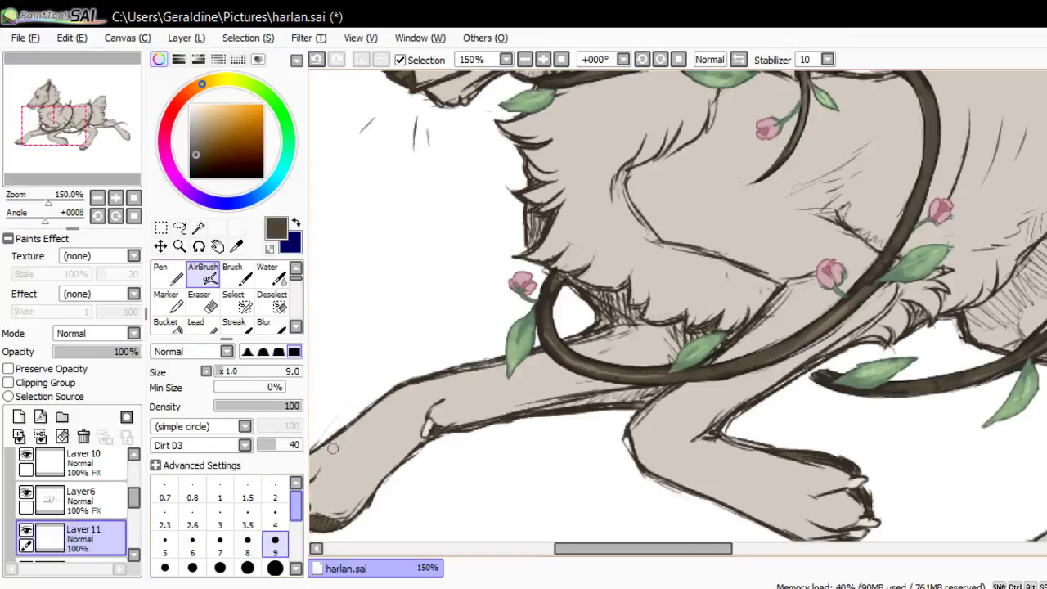
mouse_move(434, 370)
left_mouse_down()
mouse_move(457, 386)
mouse_move(446, 366)
mouse_move(475, 398)
mouse_move(460, 383)
mouse_move(469, 428)
left_mouse_up()
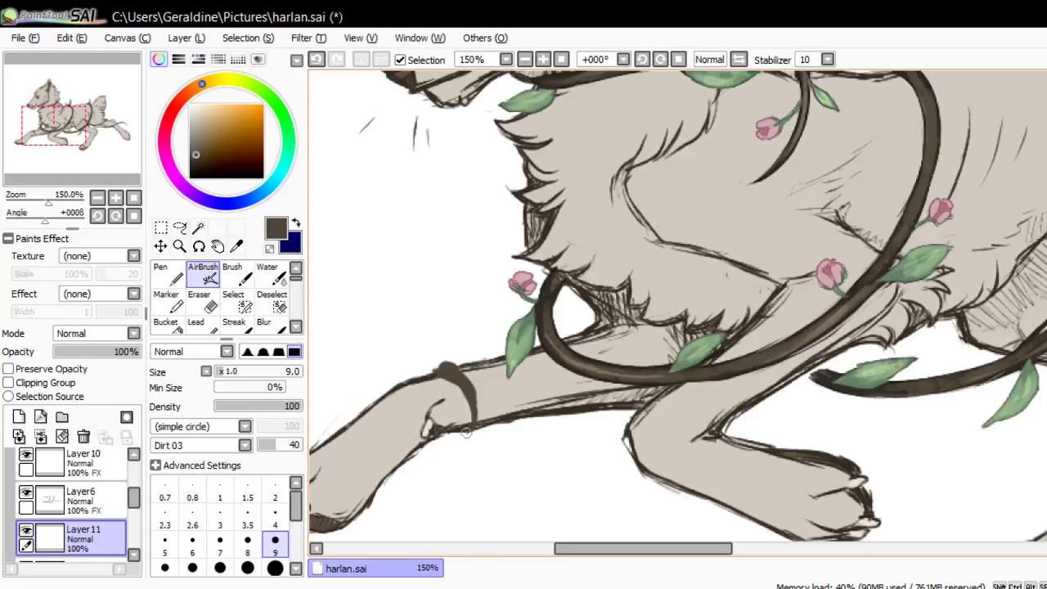
mouse_move(477, 361)
left_mouse_down()
mouse_move(501, 361)
mouse_move(524, 401)
mouse_move(548, 416)
mouse_move(534, 403)
mouse_move(528, 413)
mouse_move(554, 420)
mouse_move(531, 418)
mouse_move(472, 360)
mouse_move(478, 350)
mouse_move(456, 343)
left_mouse_up()
mouse_move(465, 385)
left_mouse_down()
mouse_move(474, 409)
mouse_move(455, 429)
left_mouse_up()
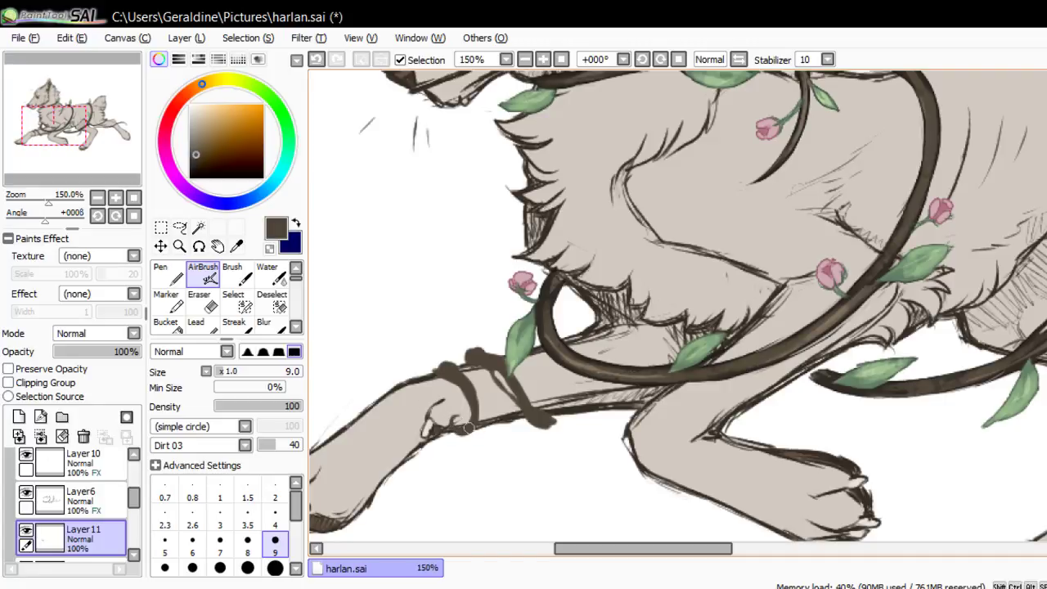
mouse_move(472, 428)
left_mouse_down()
mouse_move(483, 393)
mouse_move(479, 384)
mouse_move(481, 405)
mouse_move(460, 368)
mouse_move(571, 408)
mouse_move(539, 377)
mouse_move(480, 362)
mouse_move(537, 414)
left_mouse_up()
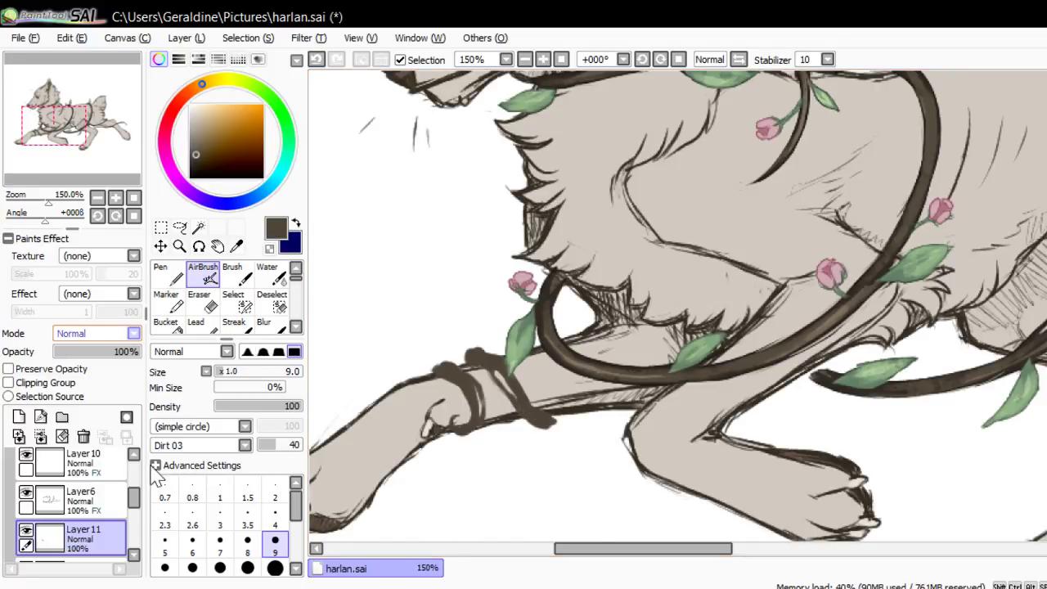
Apply the Fringe effect to Layer11 with width 1 and intensity 66
left_click(101, 293)
left_click(99, 320)
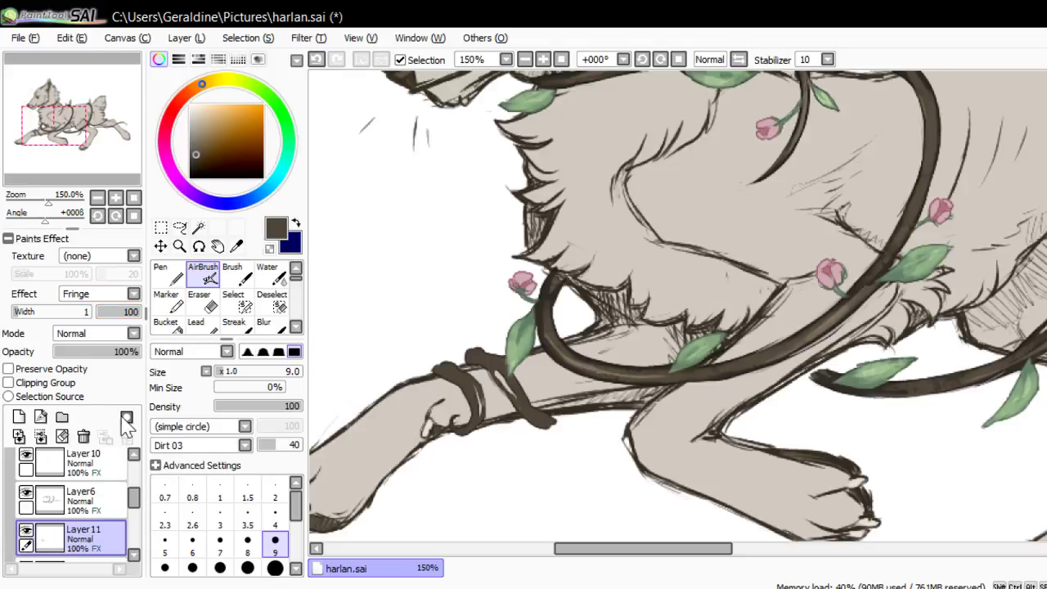
left_click_drag(124, 311, 126, 314)
Highlight the front leg's vine coils with a lighter brown sampled from the existing vine
left_click(571, 361, "alt")
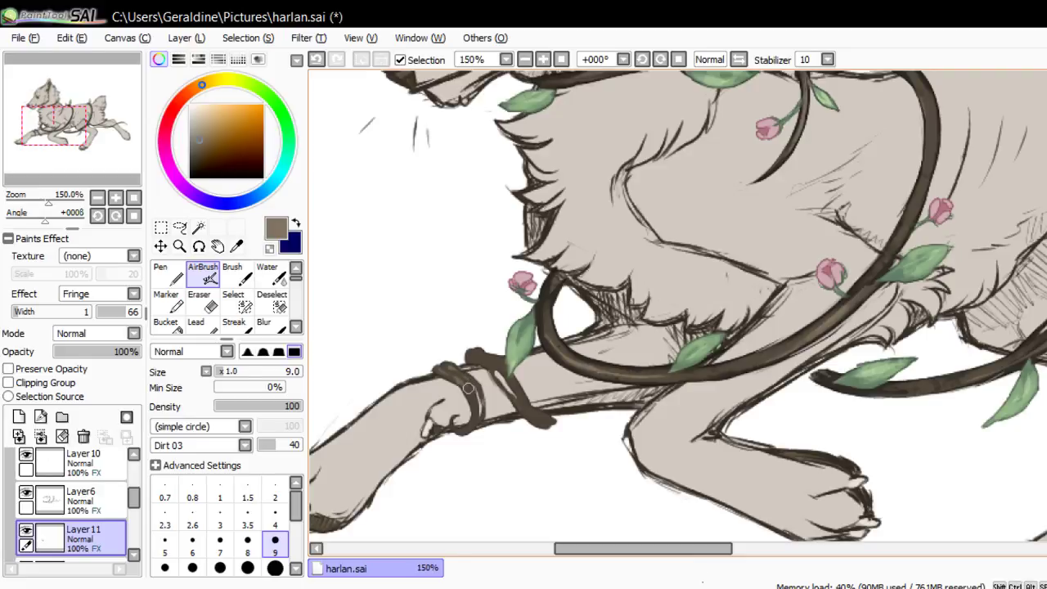
left_click_drag(468, 389, 473, 422)
mouse_move(473, 351)
left_mouse_down()
mouse_move(527, 405)
mouse_move(518, 379)
mouse_move(541, 421)
left_mouse_up()
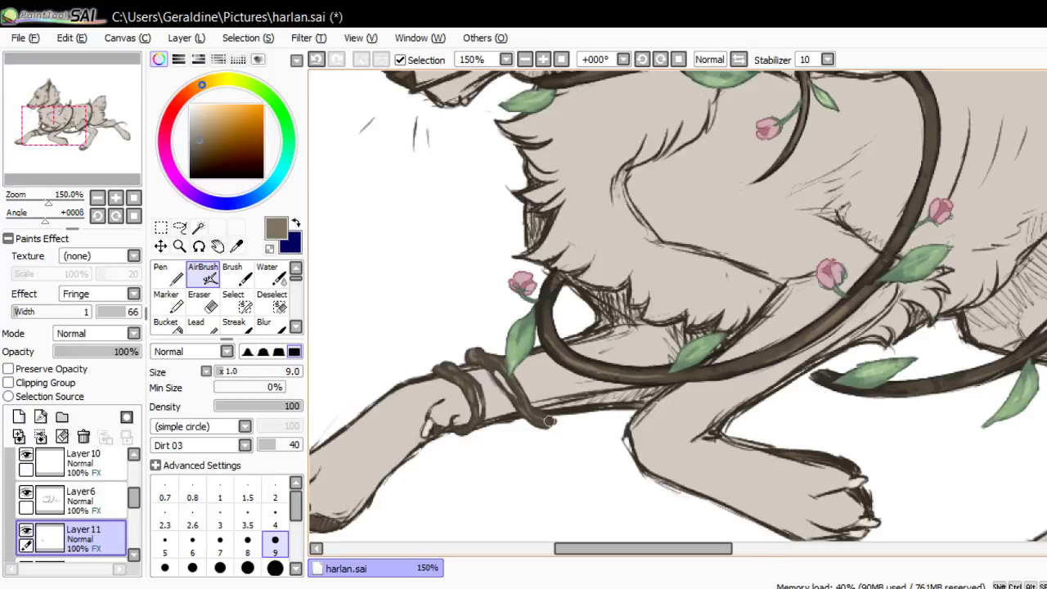
Shade the edges of the front leg's vine coils with a dark brown sampled from the existing vine
left_click(541, 301, "alt")
left_click_drag(435, 376, 456, 388)
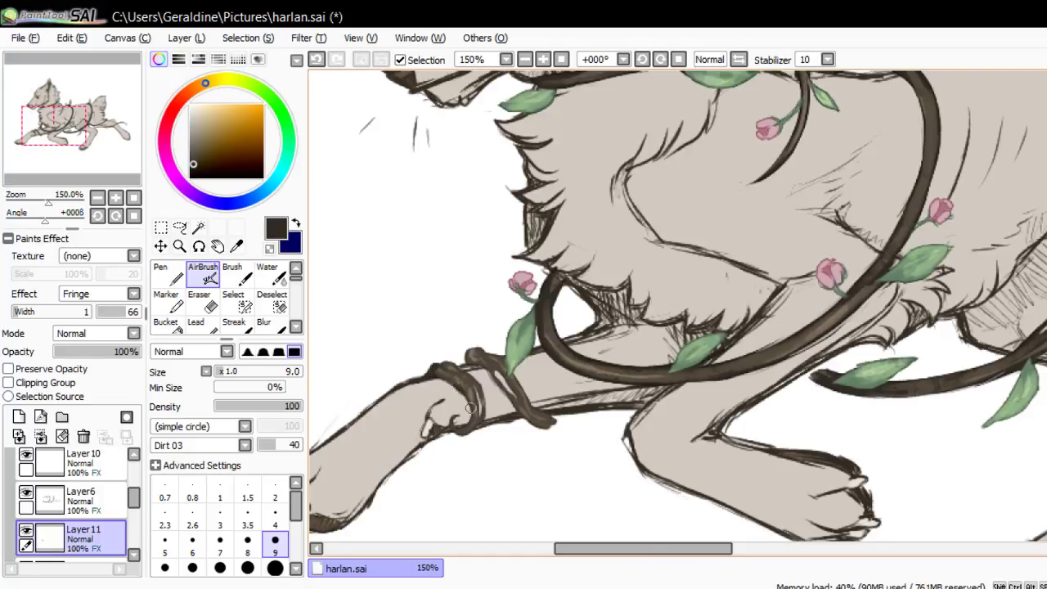
left_click_drag(474, 386, 477, 424)
mouse_move(455, 366)
left_mouse_down()
mouse_move(484, 404)
mouse_move(476, 415)
mouse_move(477, 358)
mouse_move(508, 382)
mouse_move(496, 372)
mouse_move(516, 399)
mouse_move(470, 363)
mouse_move(515, 407)
left_mouse_up()
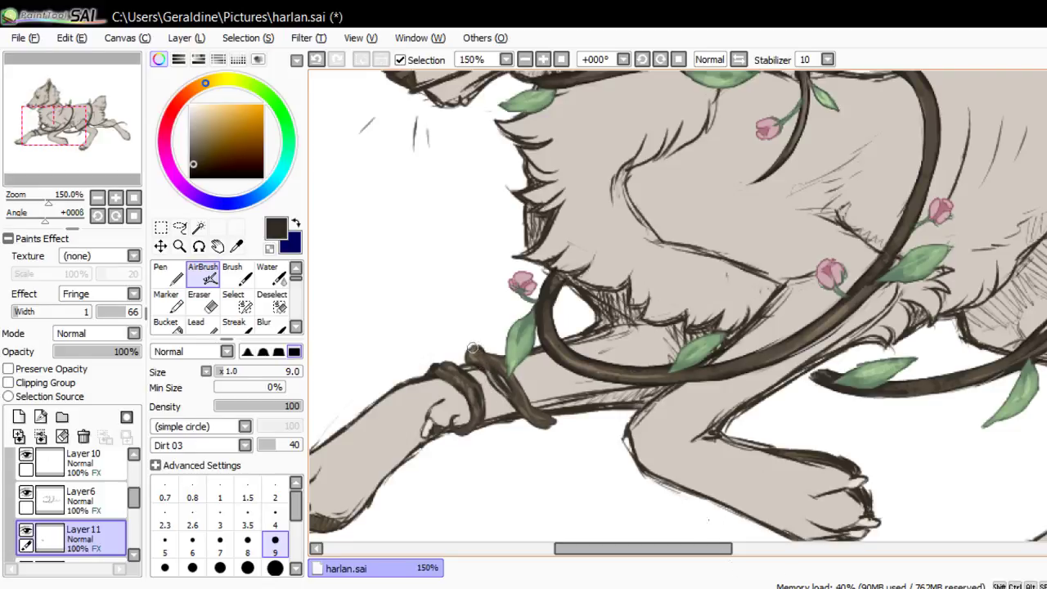
mouse_move(472, 348)
left_mouse_down()
mouse_move(515, 370)
mouse_move(520, 361)
mouse_move(517, 371)
mouse_move(508, 366)
mouse_move(517, 377)
mouse_move(502, 357)
mouse_move(537, 409)
mouse_move(528, 399)
mouse_move(558, 415)
mouse_move(515, 412)
mouse_move(530, 424)
mouse_move(522, 418)
mouse_move(549, 427)
mouse_move(576, 397)
left_mouse_up()
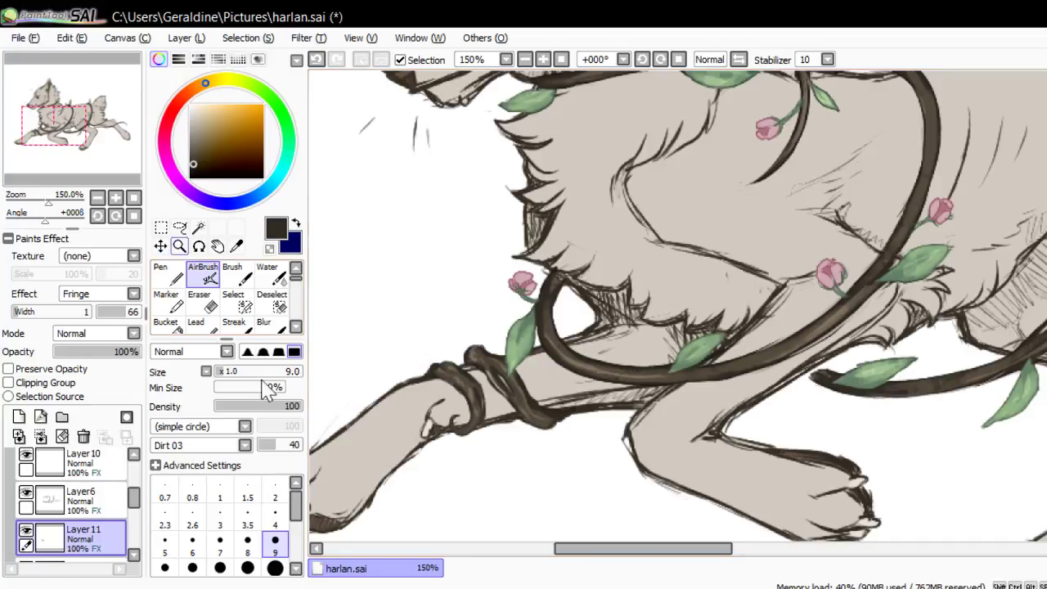
key("Home")
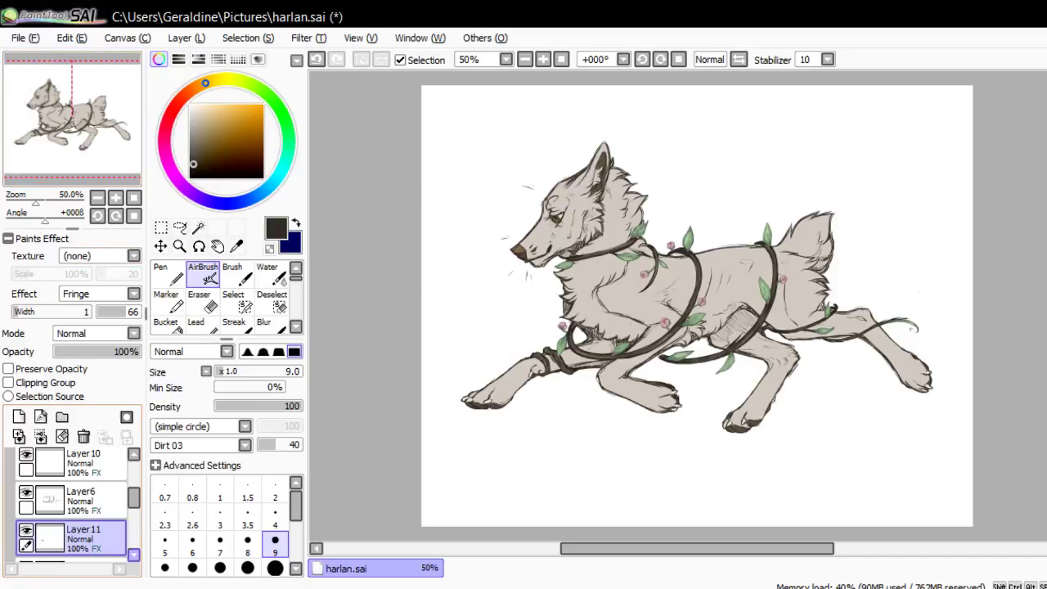
left_click(124, 587)
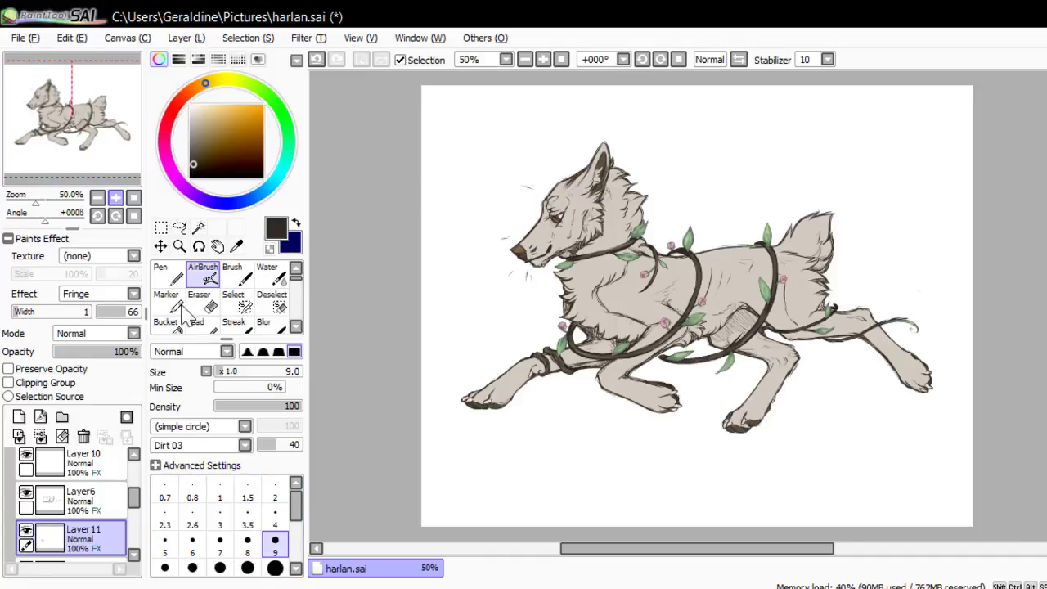
Paint a vine in the sampled mid brown around the torso, from the back down to the belly between the two existing loops
key("ctrl+plus")
left_click_drag(105, 147, 106, 146)
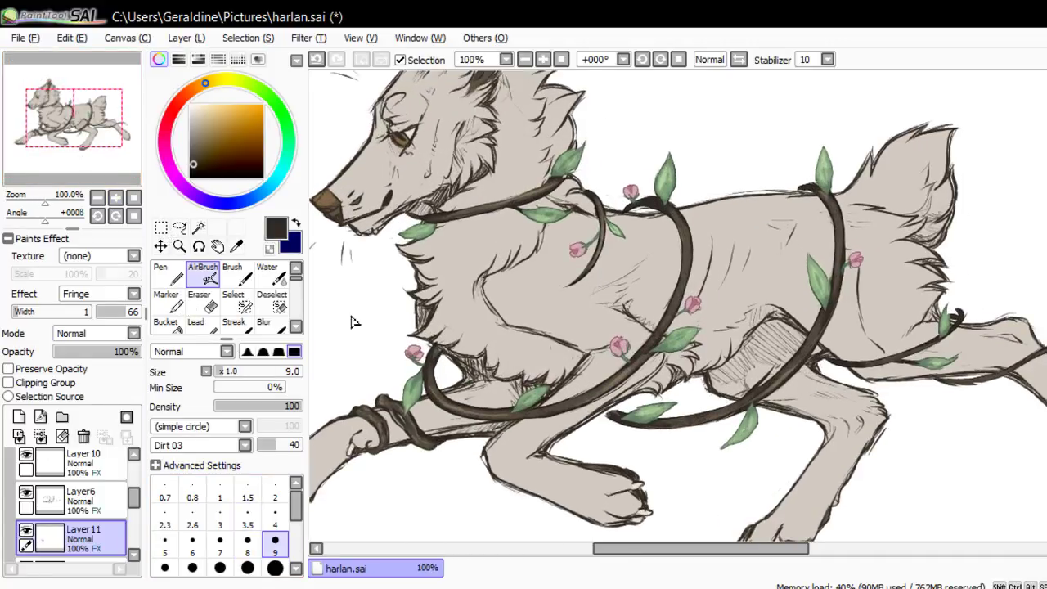
left_click(386, 401, "alt")
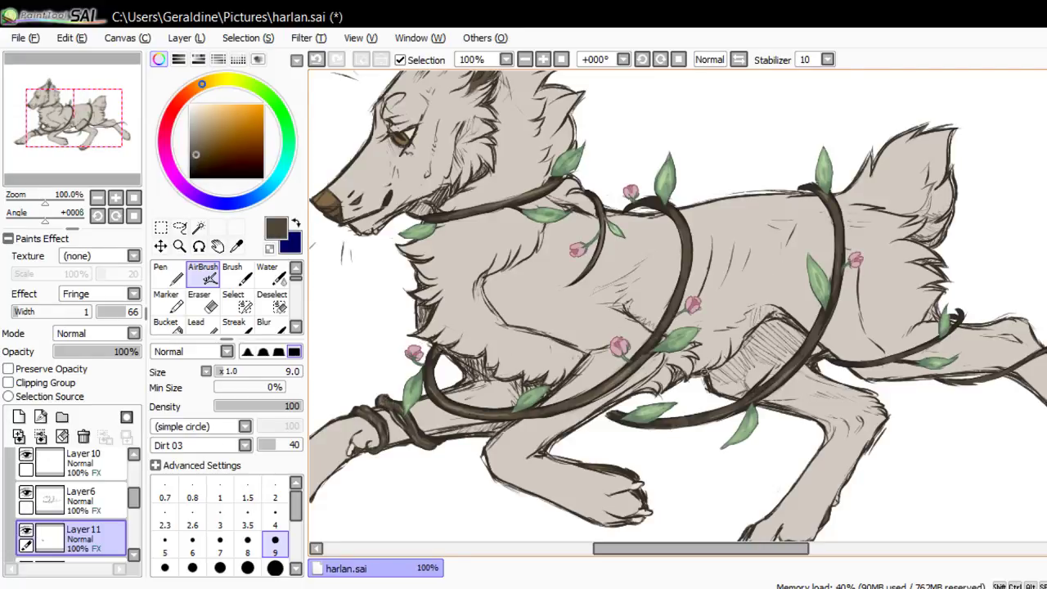
mouse_move(703, 373)
left_mouse_down()
mouse_move(726, 343)
mouse_move(735, 276)
left_mouse_up()
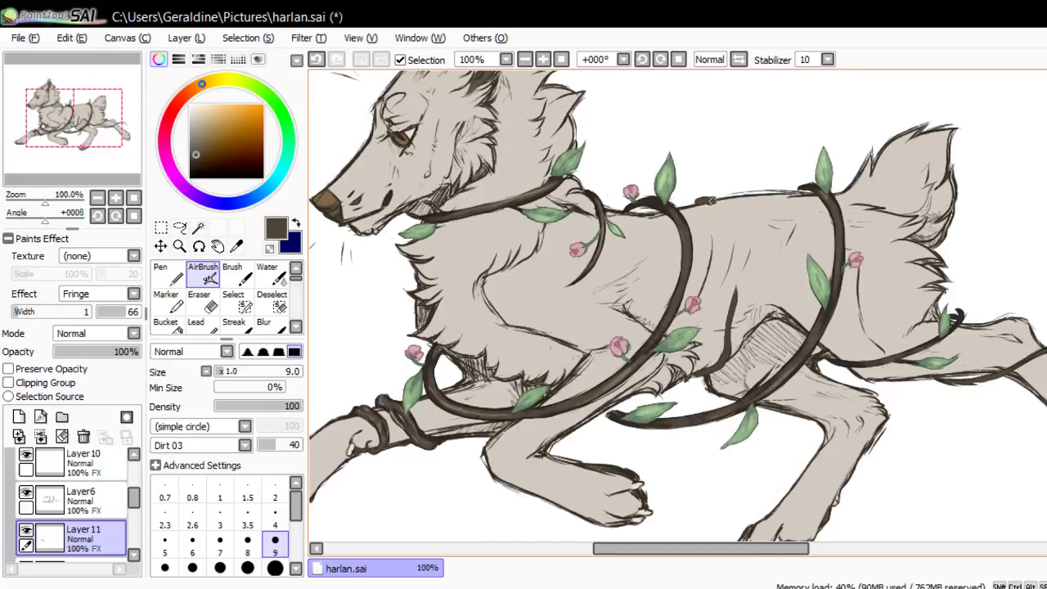
mouse_move(711, 200)
left_mouse_down()
mouse_move(734, 211)
mouse_move(719, 204)
mouse_move(737, 235)
mouse_move(733, 262)
left_mouse_up()
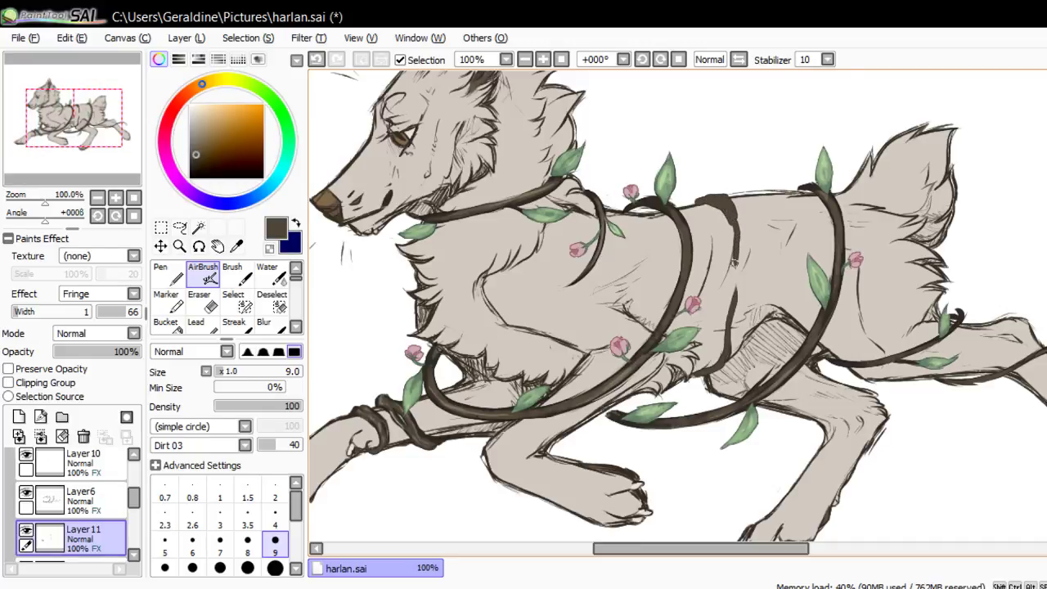
mouse_move(731, 210)
left_mouse_down()
mouse_move(735, 256)
mouse_move(728, 193)
mouse_move(701, 198)
left_mouse_up()
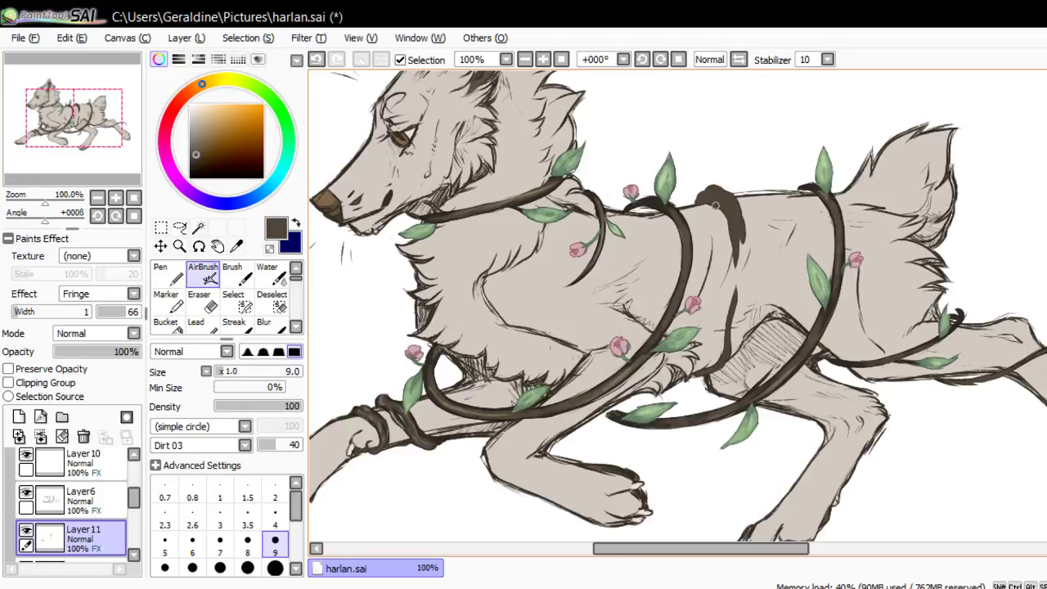
mouse_move(741, 235)
left_mouse_down()
mouse_move(742, 270)
mouse_move(738, 239)
mouse_move(740, 290)
mouse_move(736, 238)
mouse_move(700, 373)
left_mouse_up()
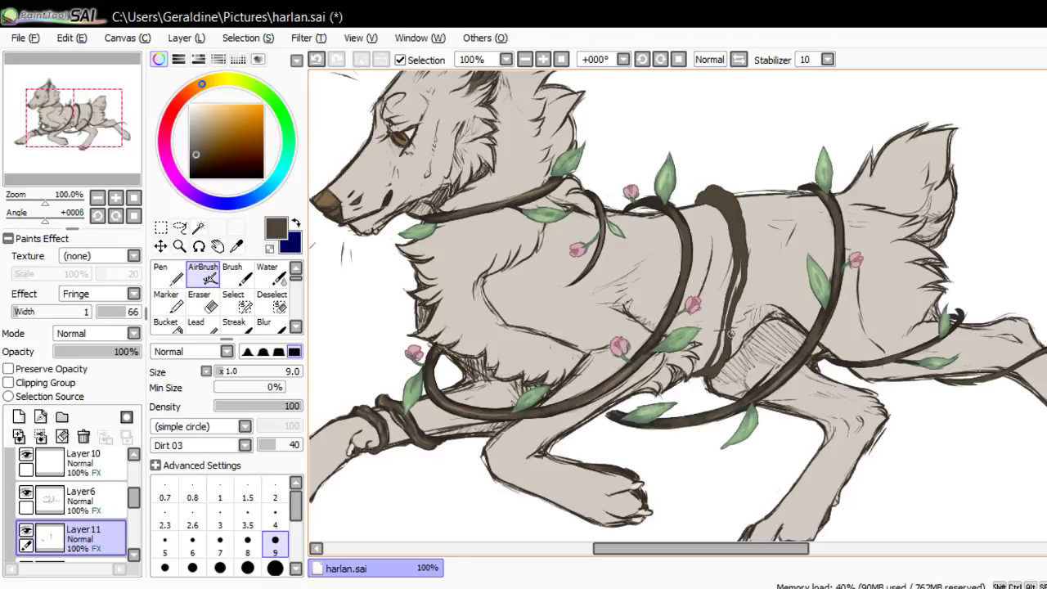
left_click_drag(730, 332, 746, 273)
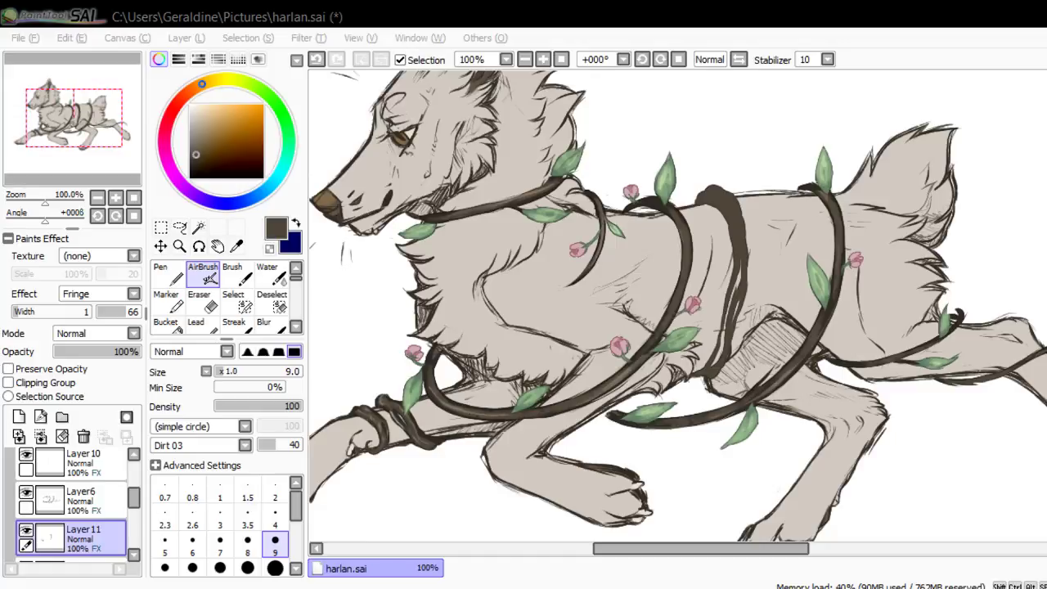
Paint a small curling vine tendril on the shoulder, starting where the front torso loop crosses the back
left_click(426, 442)
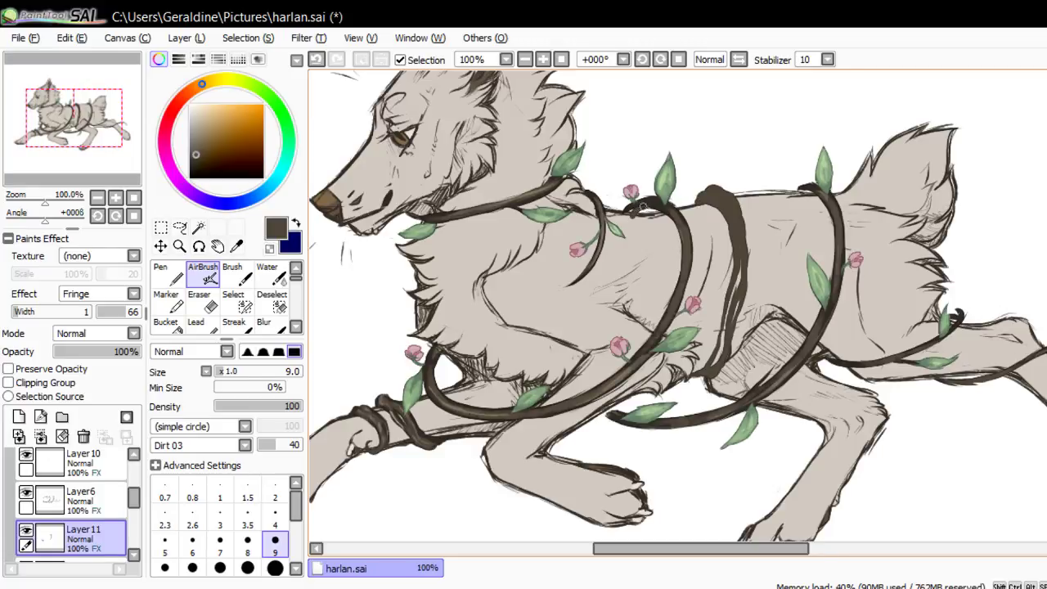
mouse_move(643, 207)
left_mouse_down()
mouse_move(643, 242)
mouse_move(628, 231)
mouse_move(649, 247)
mouse_move(633, 230)
mouse_move(649, 247)
mouse_move(668, 236)
mouse_move(640, 240)
left_mouse_up()
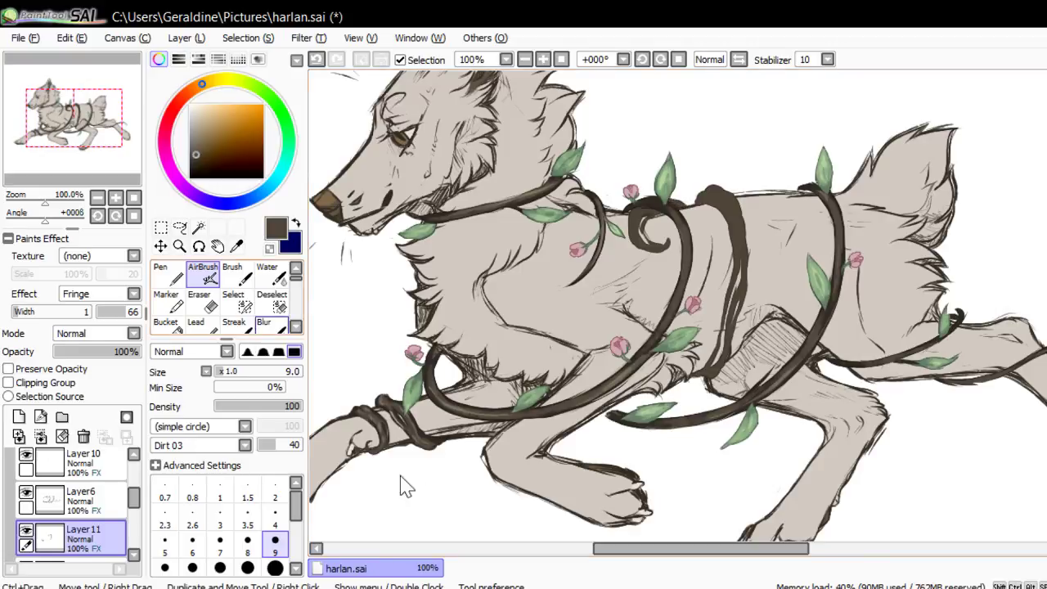
Erase the new torso vine between the two existing loops with the Eraser at size 20
key("e")
left_click(275, 571)
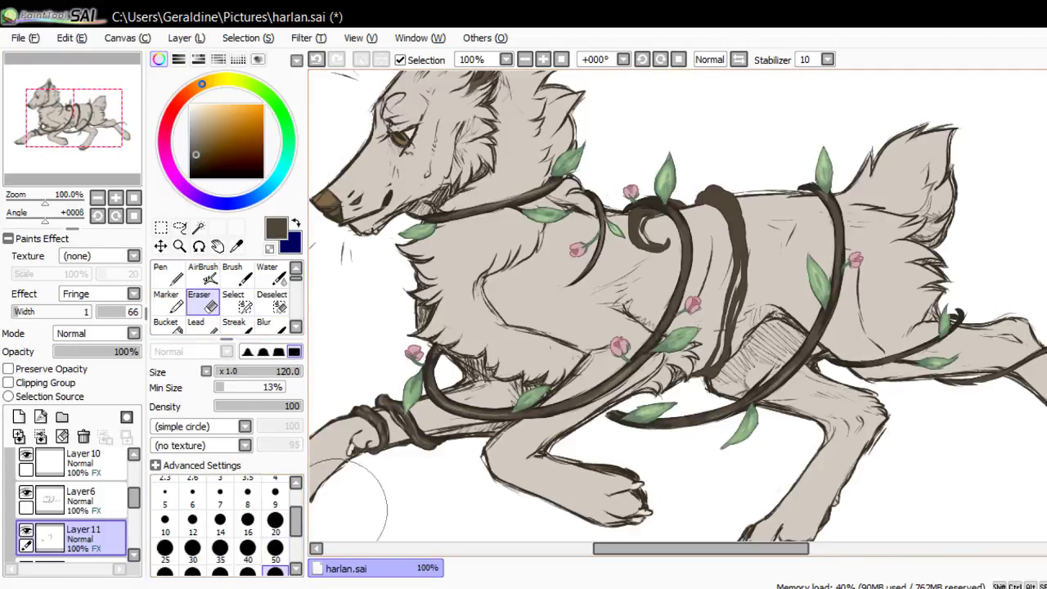
left_click(275, 522)
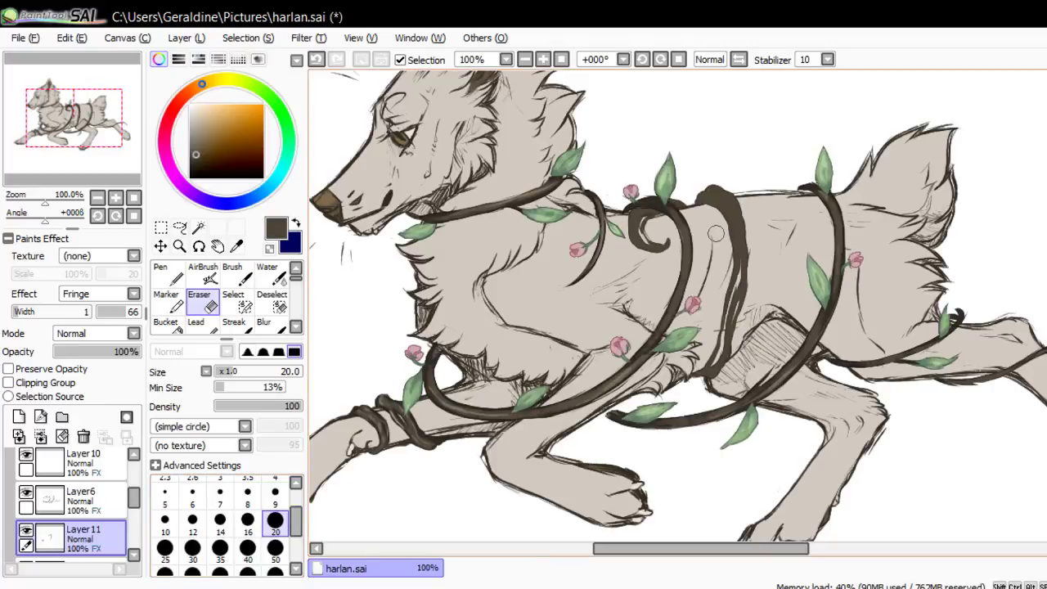
mouse_move(704, 196)
left_mouse_down()
mouse_move(730, 222)
mouse_move(731, 204)
mouse_move(727, 312)
mouse_move(740, 233)
mouse_move(736, 308)
mouse_move(724, 237)
mouse_move(713, 362)
left_mouse_up()
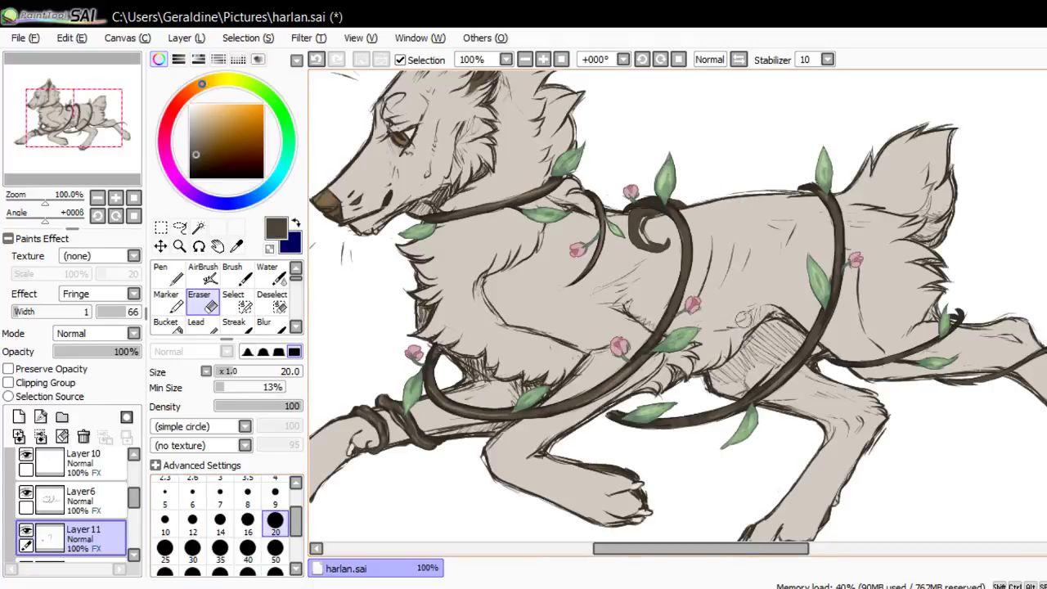
Paint a curved vine across the flank with the size 9 AirBrush, sweeping from the back to a curled end above the hind thigh
key("v")
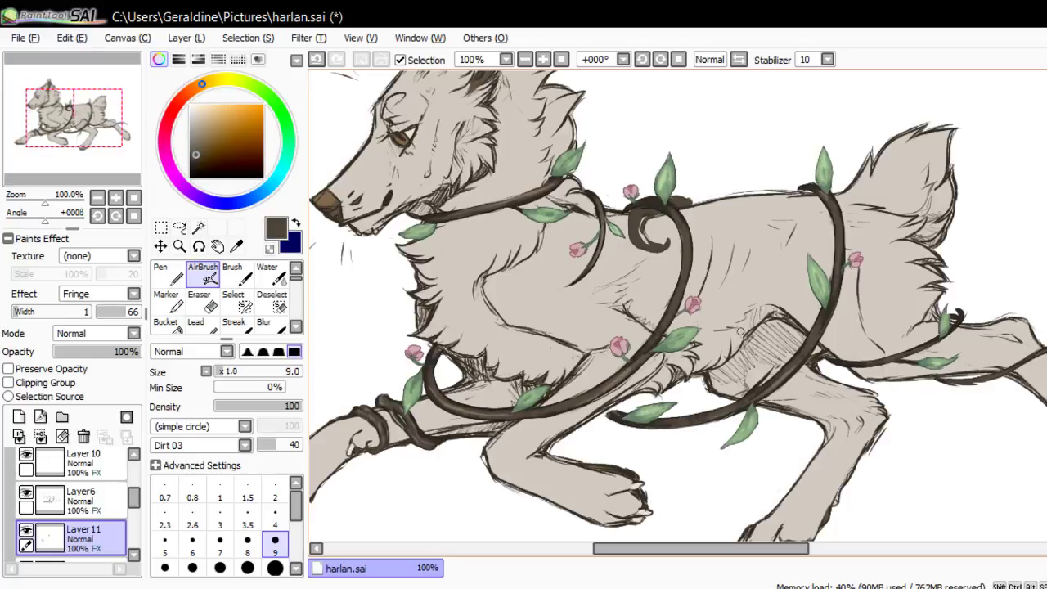
mouse_move(763, 326)
left_mouse_down()
mouse_move(720, 294)
mouse_move(721, 245)
mouse_move(739, 238)
mouse_move(715, 268)
mouse_move(725, 316)
mouse_move(757, 335)
mouse_move(764, 318)
left_mouse_up()
left_click(201, 301)
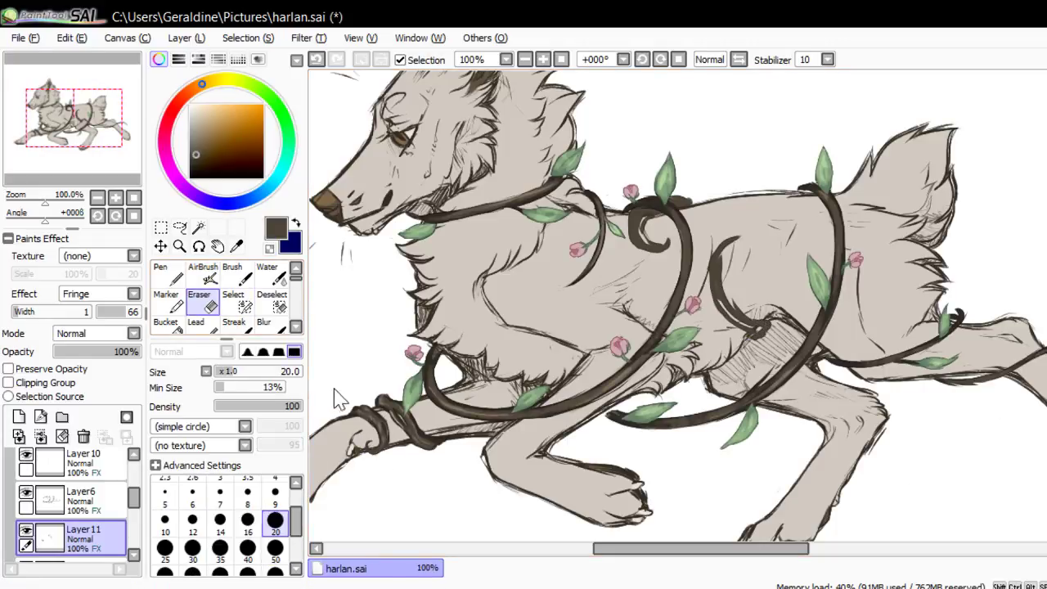
left_click(203, 276)
left_click_drag(719, 266, 733, 239)
mouse_move(719, 245)
left_mouse_down()
mouse_move(755, 197)
mouse_move(781, 193)
mouse_move(728, 219)
mouse_move(734, 232)
mouse_move(754, 198)
mouse_move(713, 254)
mouse_move(715, 264)
mouse_move(736, 238)
mouse_move(726, 279)
mouse_move(727, 257)
mouse_move(741, 311)
mouse_move(747, 224)
mouse_move(760, 292)
mouse_move(746, 334)
mouse_move(772, 321)
left_mouse_up()
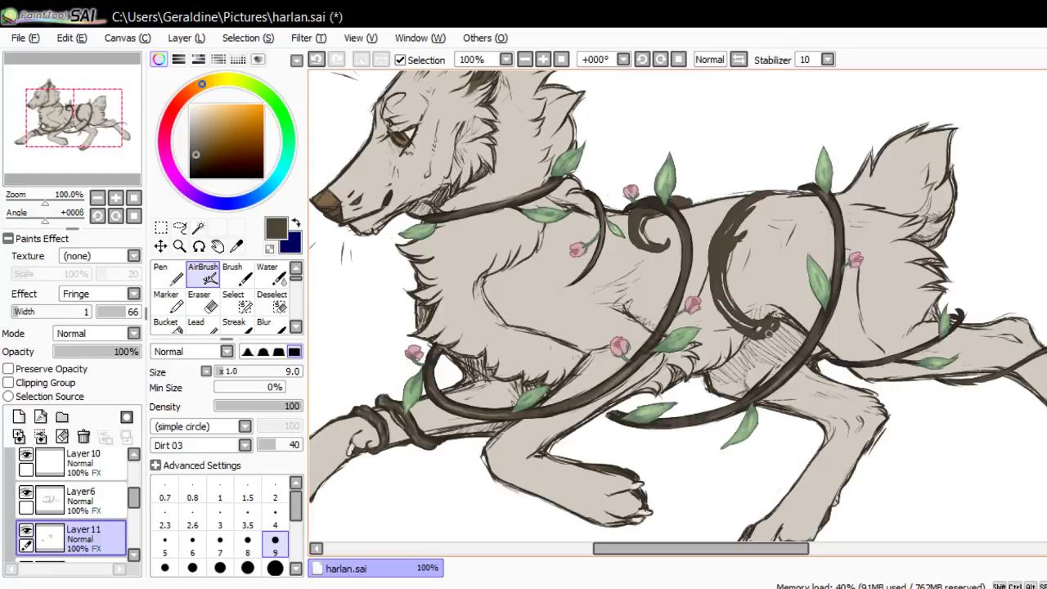
Erase the flank vine's curled end with the size 20 Eraser and repaint it with the AirBrush, bending down toward the belly
left_click(205, 301)
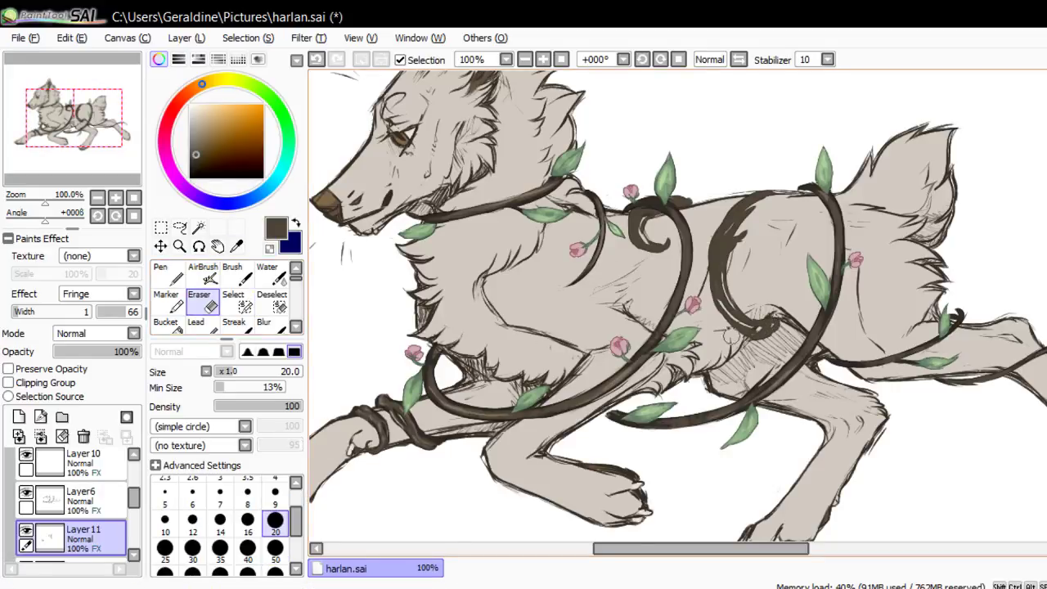
mouse_move(761, 345)
left_mouse_down()
mouse_move(774, 342)
mouse_move(765, 343)
mouse_move(772, 314)
mouse_move(776, 341)
left_mouse_up()
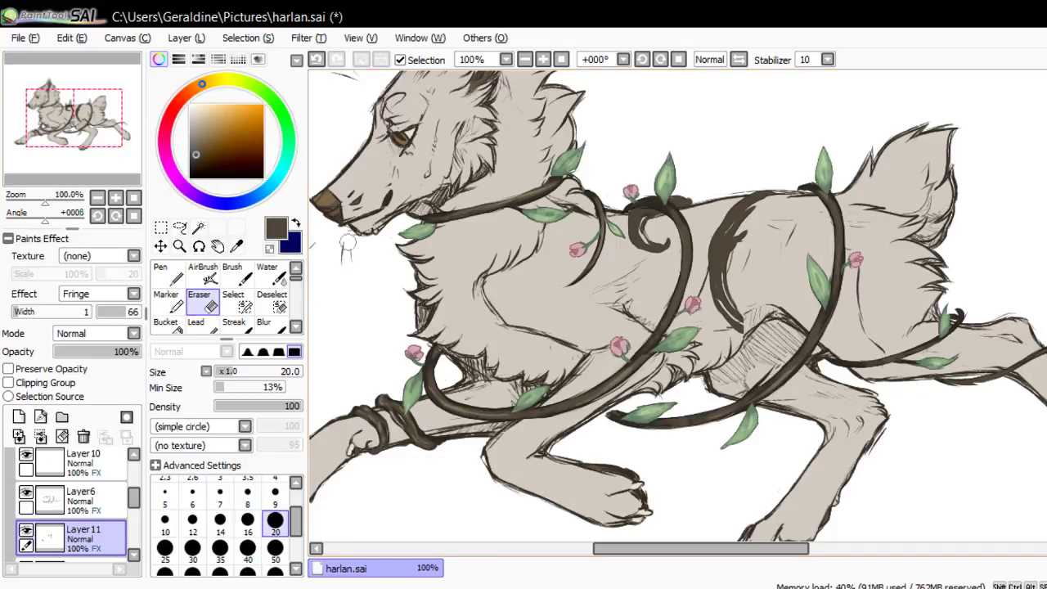
key("v")
mouse_move(722, 375)
left_mouse_down()
mouse_move(745, 356)
mouse_move(734, 311)
mouse_move(749, 323)
mouse_move(736, 328)
mouse_move(739, 356)
mouse_move(742, 346)
mouse_move(727, 365)
mouse_move(753, 339)
left_mouse_up()
key("ctrl+z")
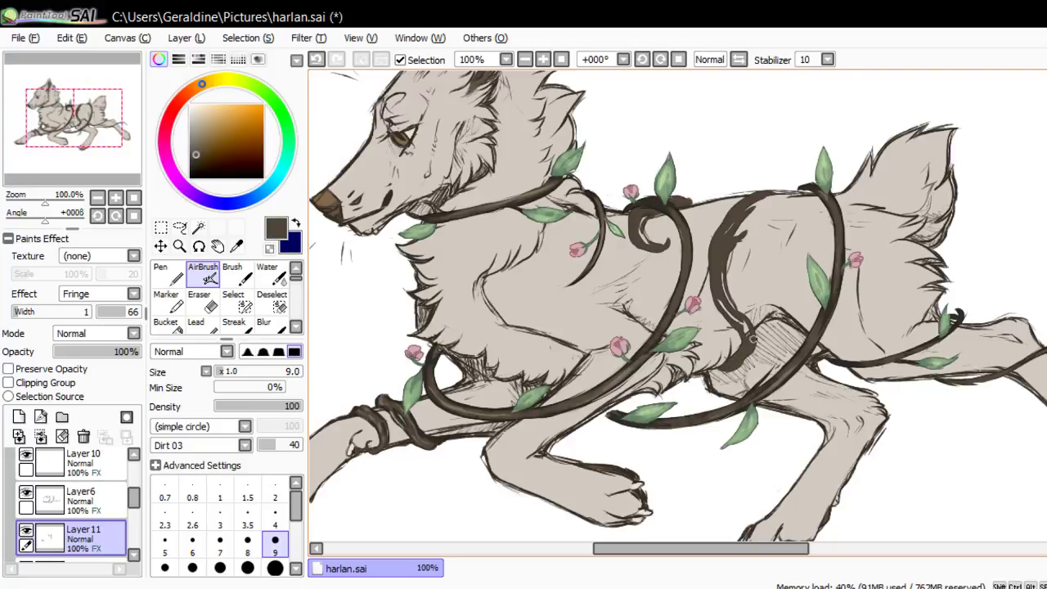
Extend the flank vine over the back with a small pointed tip and thicken its strand down to the bend
mouse_move(761, 190)
left_mouse_down()
mouse_move(726, 218)
mouse_move(738, 190)
mouse_move(763, 186)
left_mouse_up()
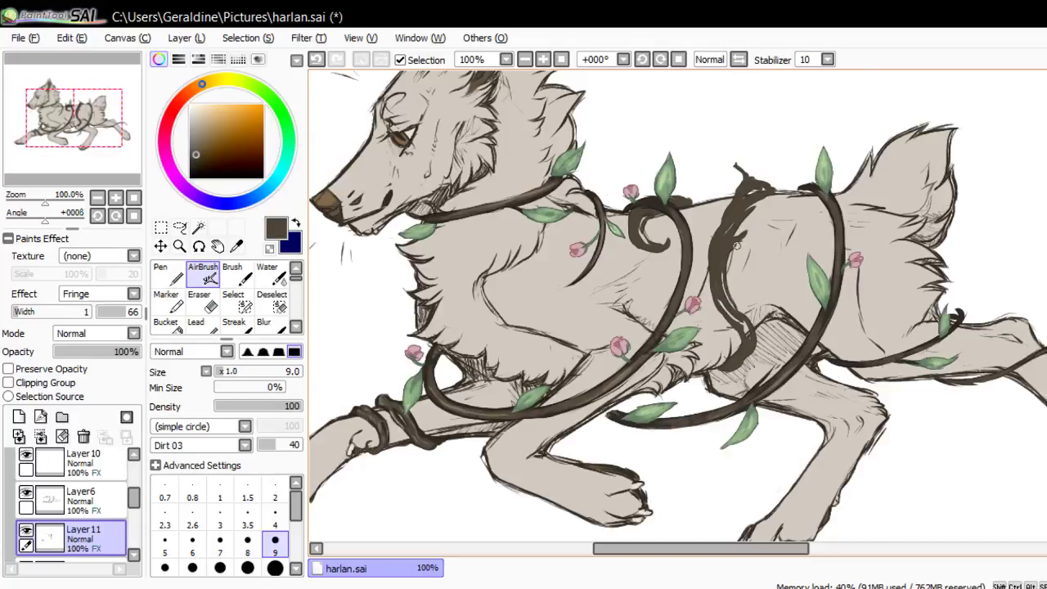
mouse_move(727, 254)
left_mouse_down()
mouse_move(731, 290)
mouse_move(754, 342)
left_mouse_up()
Paint two vine coils with a loose trailing end around the near hind leg above the paw, using the size 9 AirBrush
left_click_drag(100, 143, 105, 150)
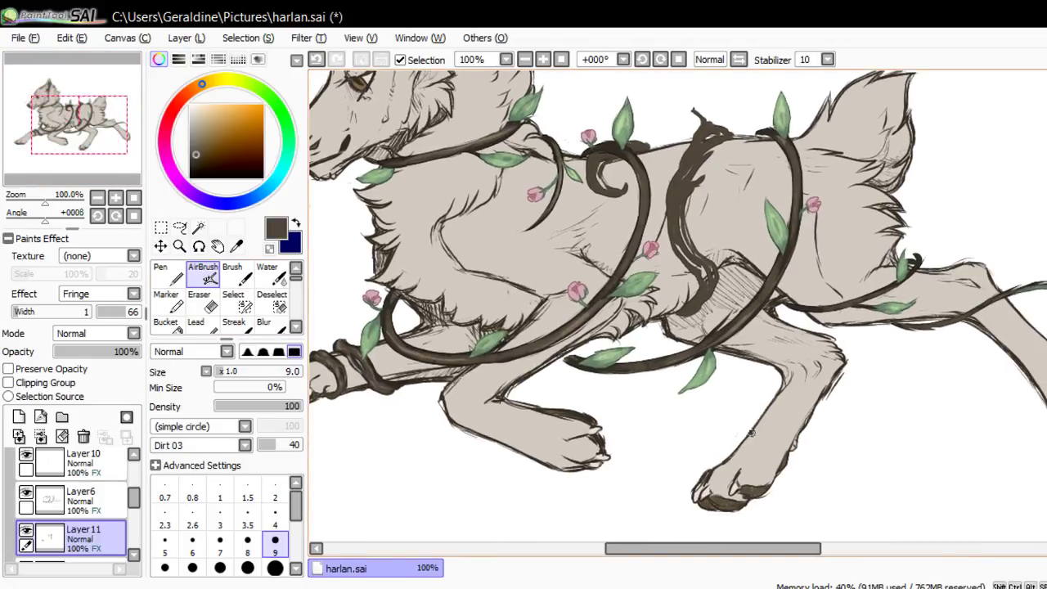
mouse_move(755, 424)
left_mouse_down()
mouse_move(808, 423)
mouse_move(747, 430)
left_mouse_up()
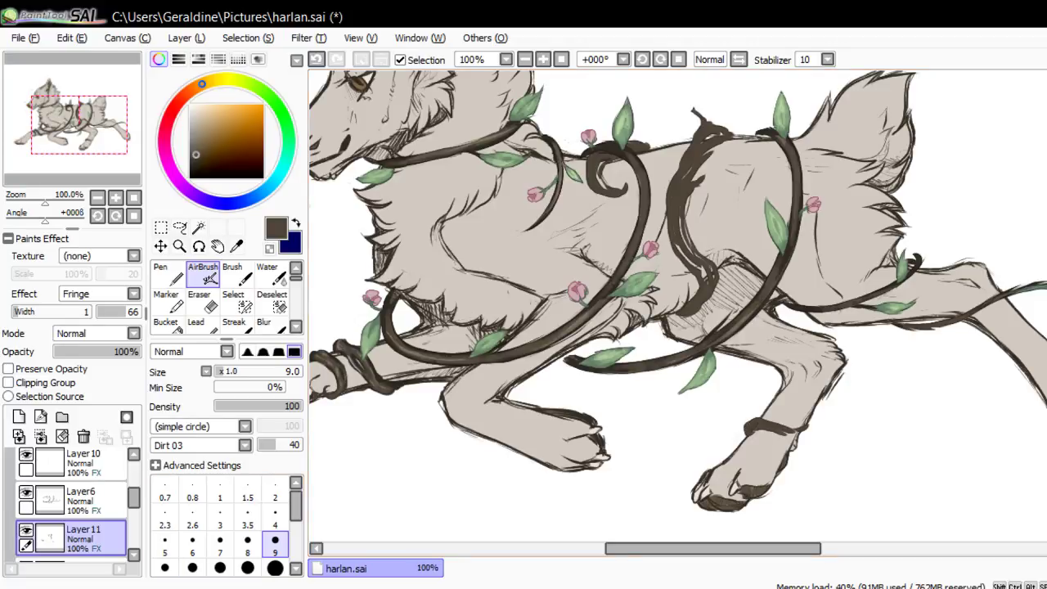
key("alt+Tab")
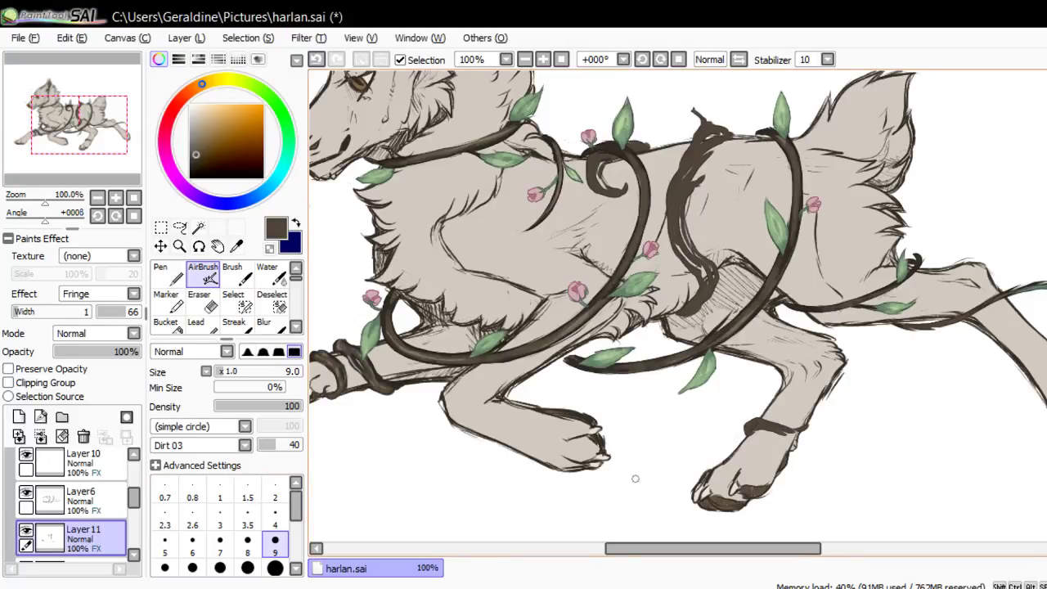
key("ctrl+z")
mouse_move(780, 432)
left_mouse_down()
mouse_move(812, 424)
mouse_move(807, 435)
mouse_move(824, 415)
mouse_move(802, 431)
left_mouse_up()
key("ctrl+z")
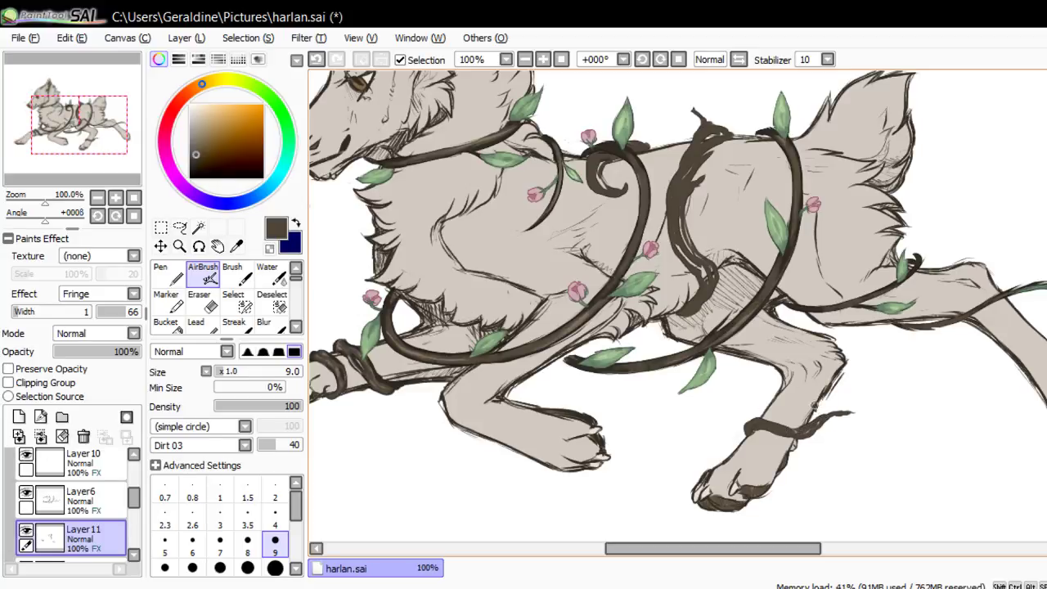
mouse_move(814, 405)
left_mouse_down()
mouse_move(784, 391)
mouse_move(820, 409)
left_mouse_up()
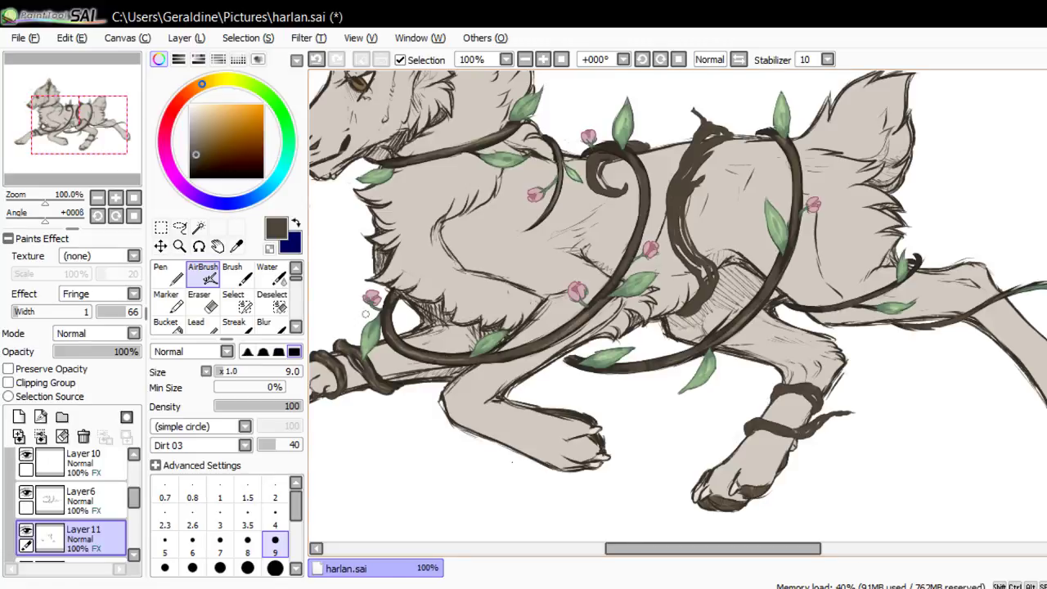
Trim the edges of the lower hind-leg coil and its loose end with the Eraser at size 9
key("e")
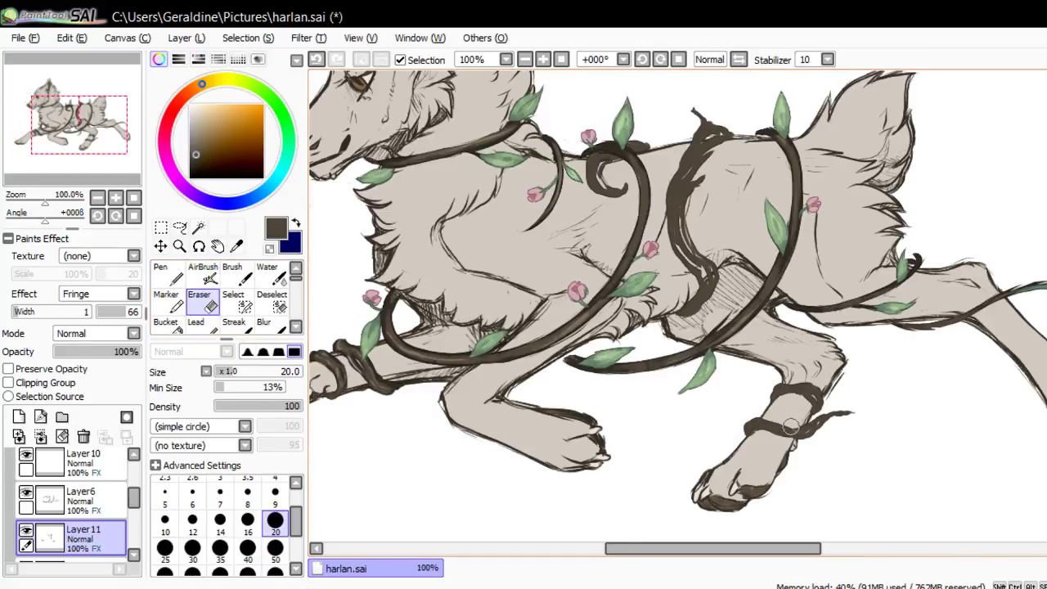
left_click(274, 493)
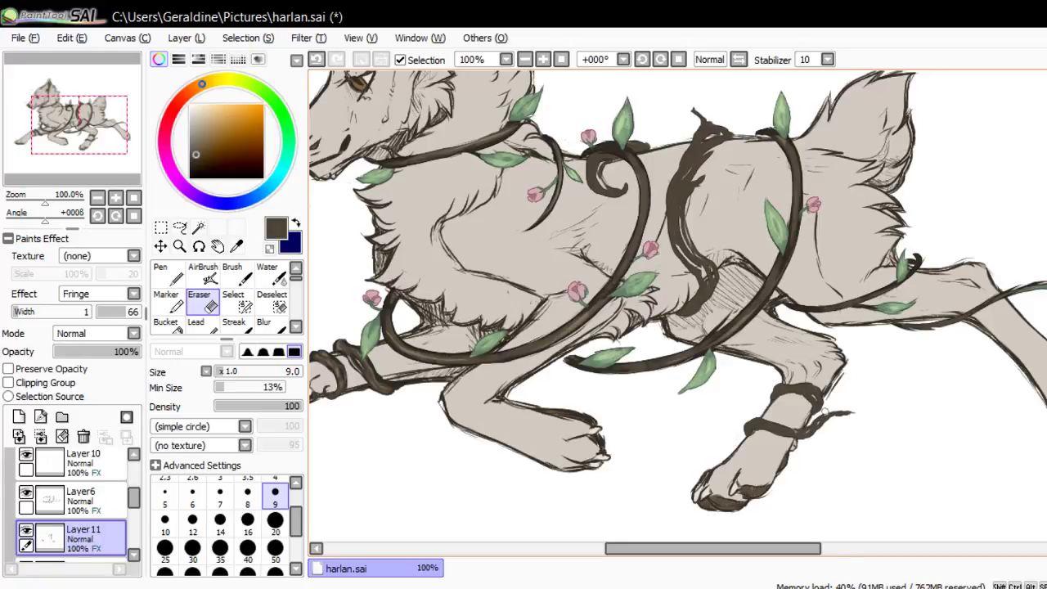
left_click_drag(827, 420, 865, 417)
left_click_drag(101, 145, 104, 137)
left_click_drag(131, 174, 131, 175)
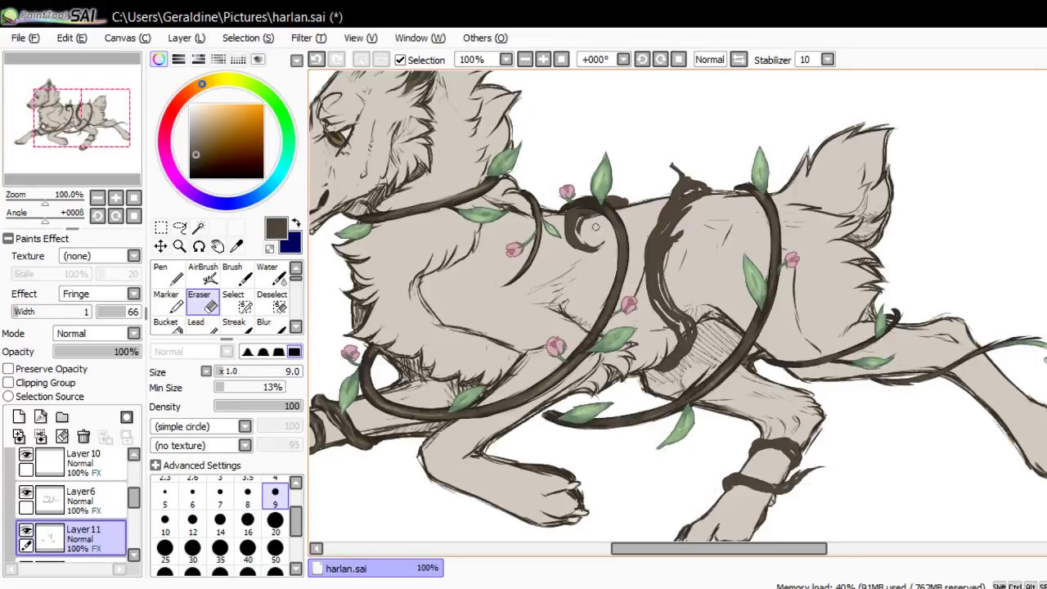
left_click_drag(140, 249, 130, 249)
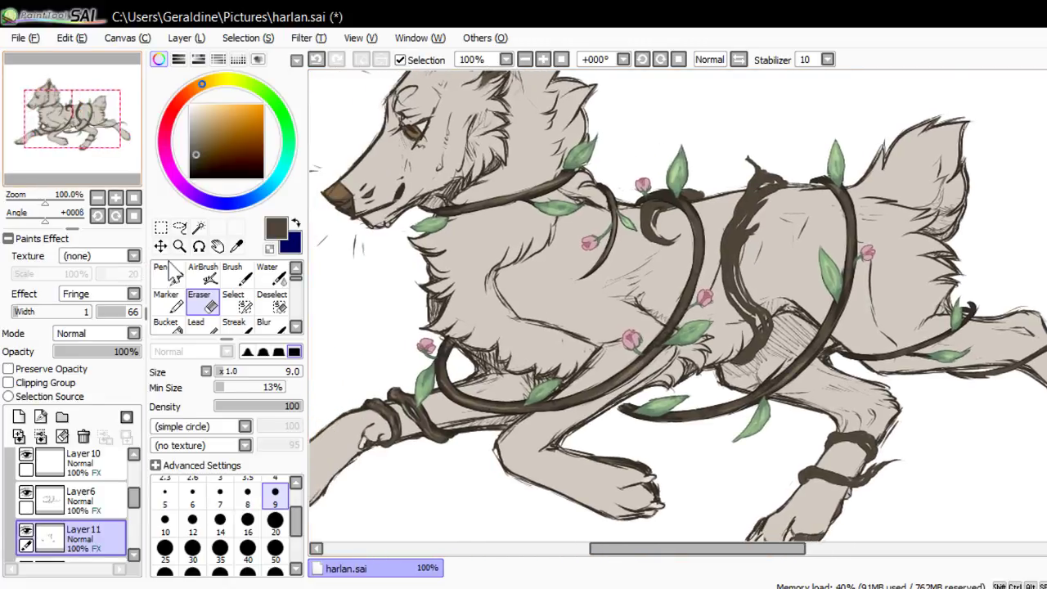
left_click(393, 396, "alt")
left_click_drag(649, 231, 645, 215)
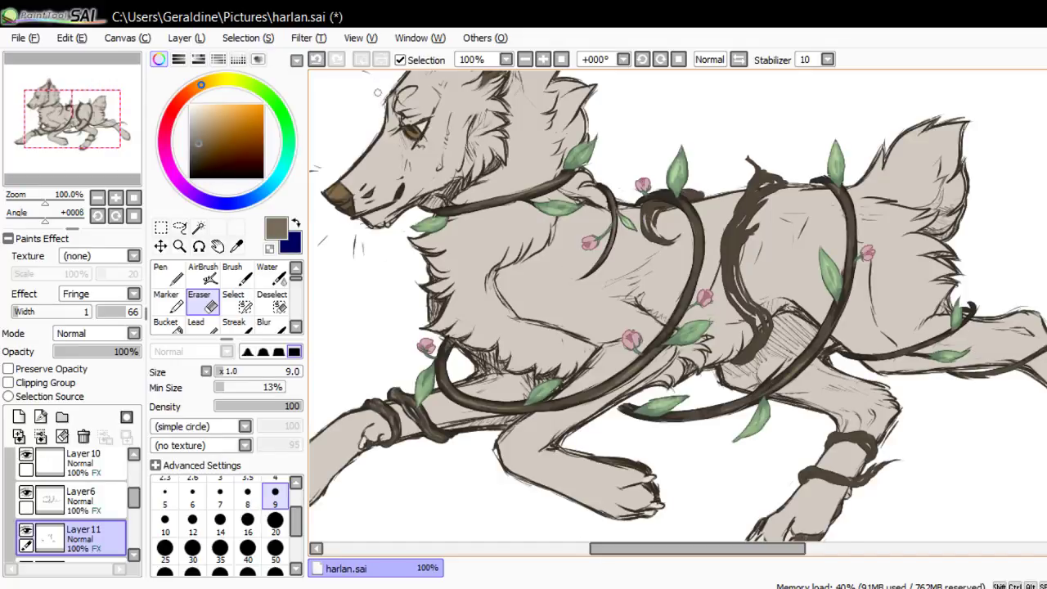
left_click(316, 59)
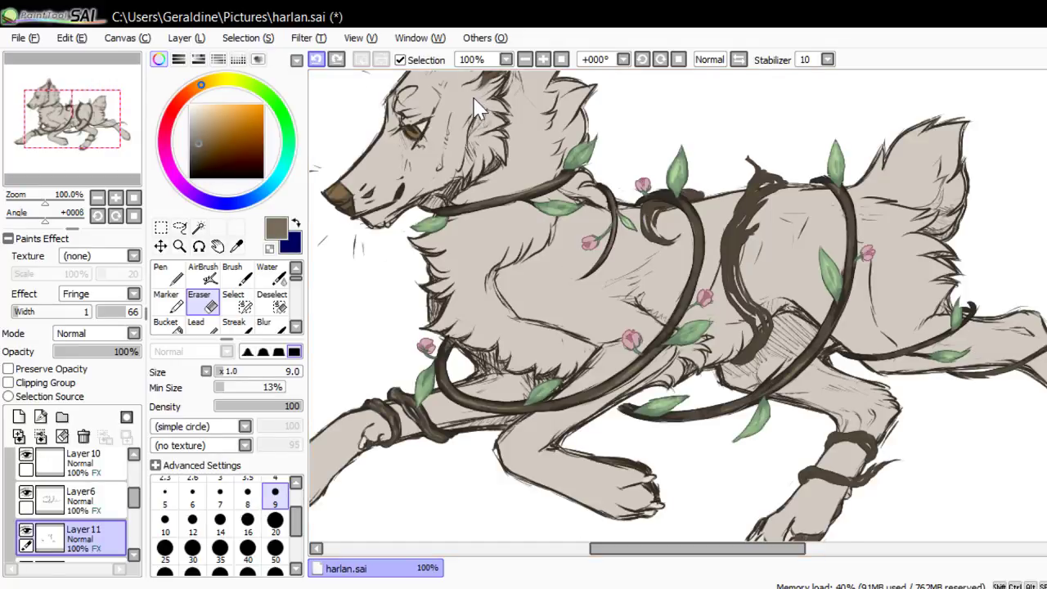
left_click(316, 59)
Sample a lighter brown highlight colour from the existing front torso vine
left_click(466, 400, "alt")
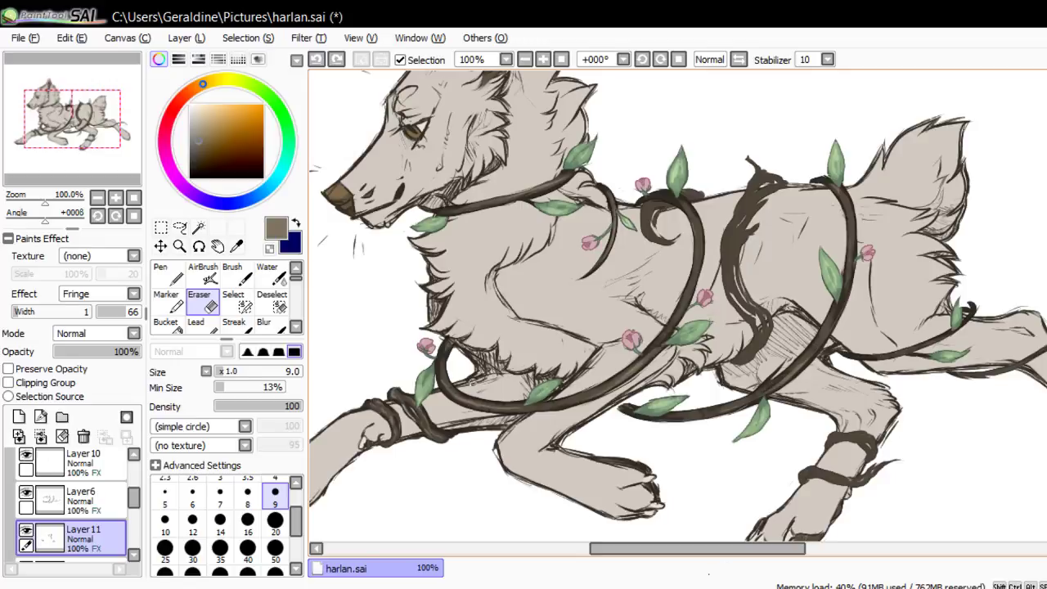
left_click(469, 401, "alt")
left_click(469, 403, "alt")
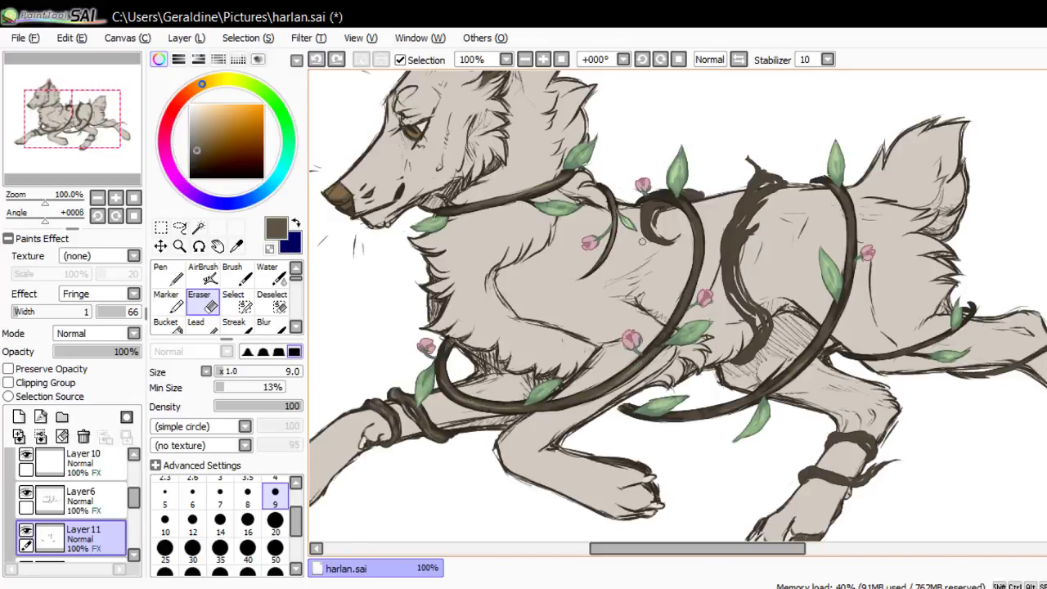
key("ctrl+y")
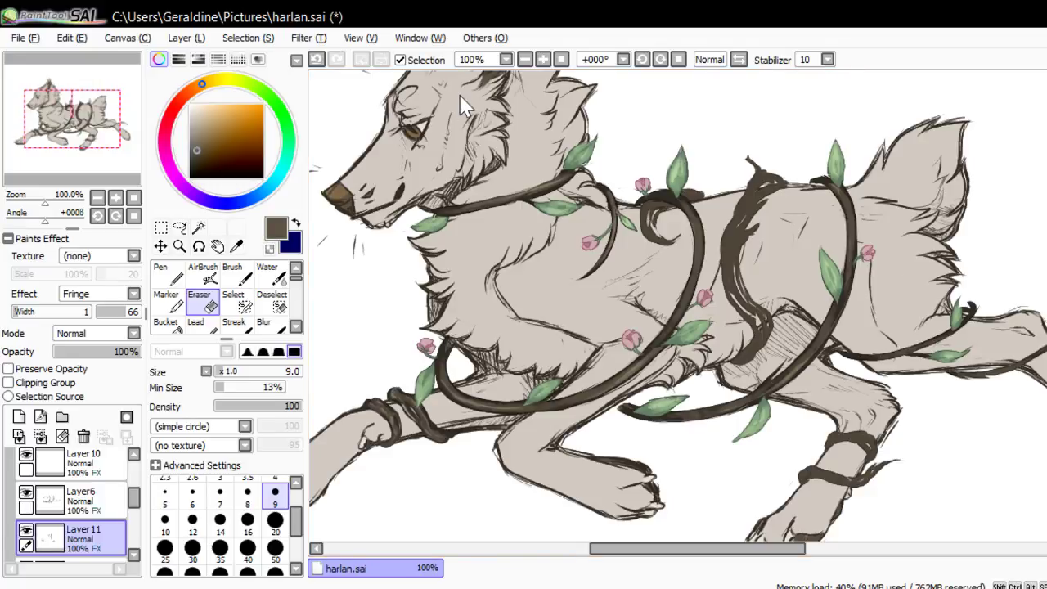
key("ctrl+plus")
key("ctrl+plus")
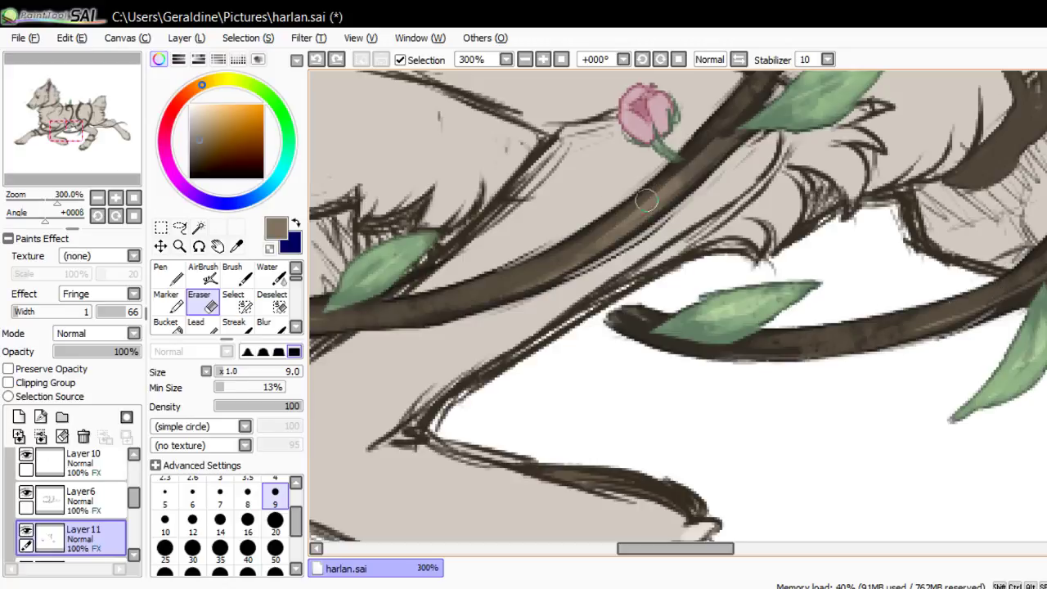
left_click(133, 198)
left_click_drag(109, 165, 121, 159)
left_click(119, 198)
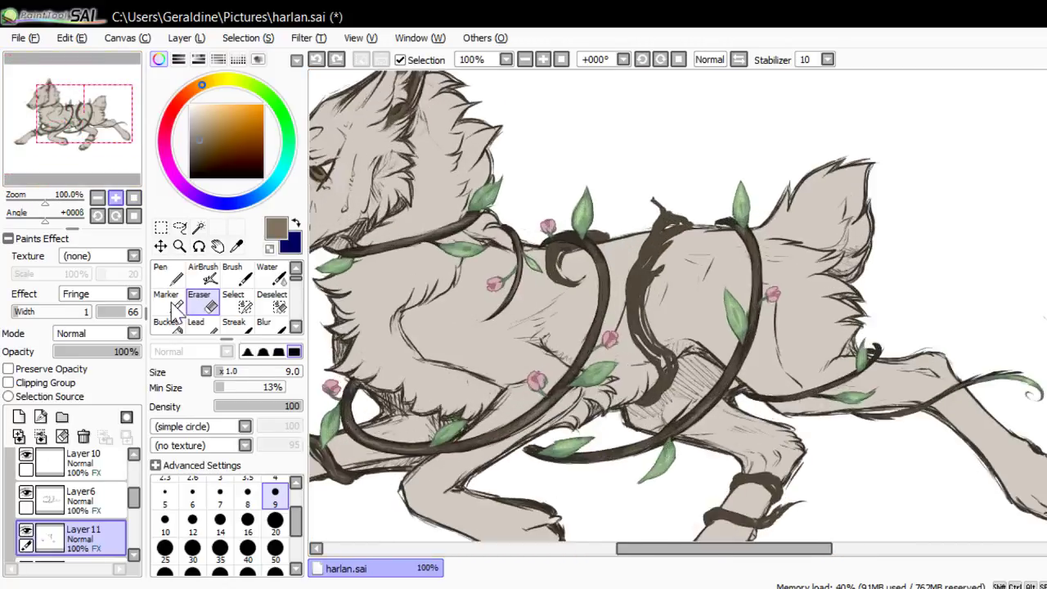
left_click(118, 199)
left_click_drag(85, 113, 79, 117)
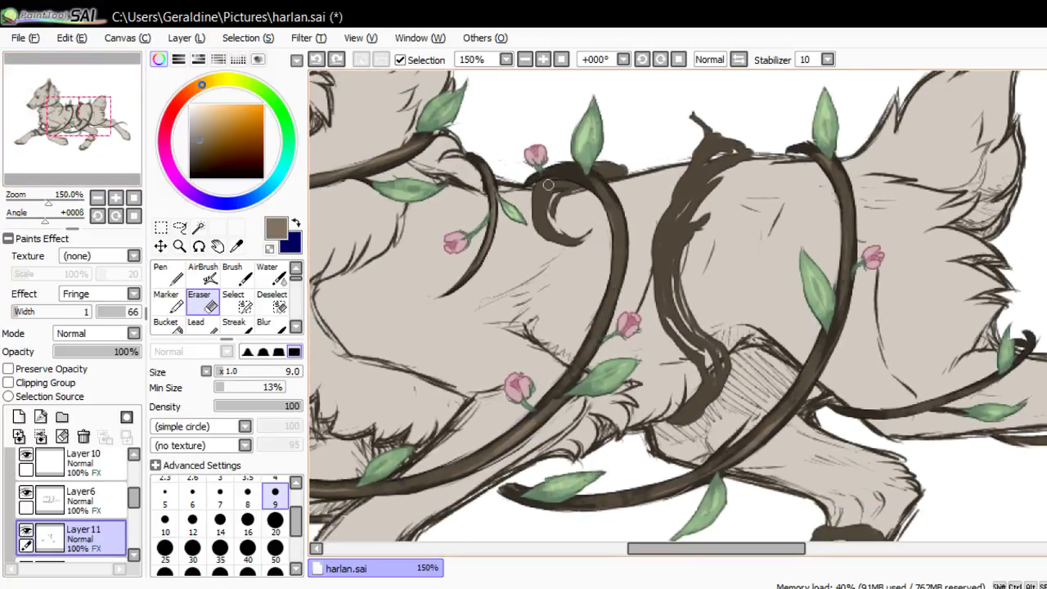
left_click_drag(549, 185, 542, 210)
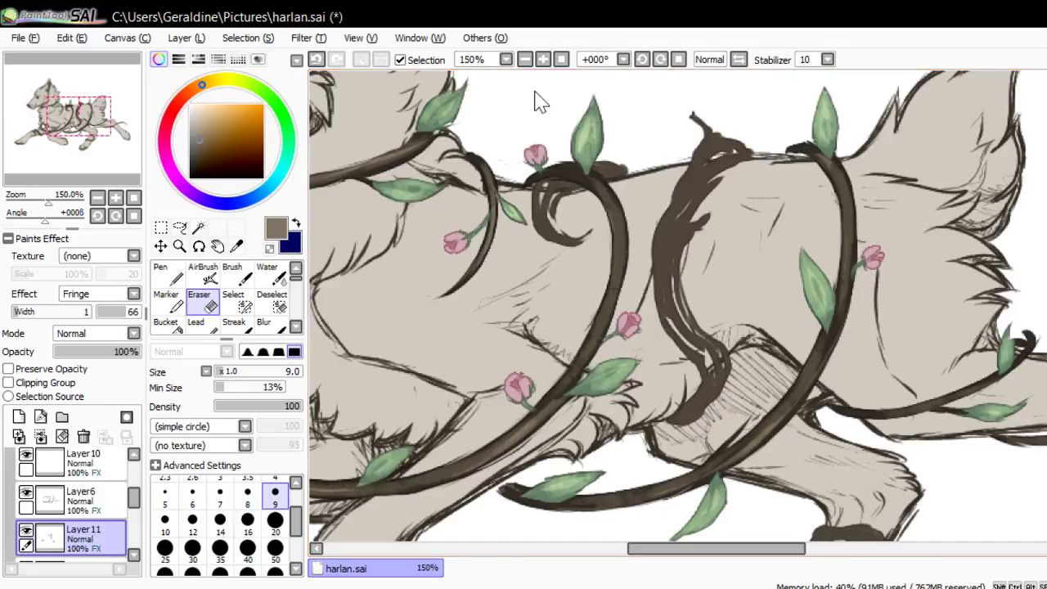
left_click(316, 59)
left_click(317, 59)
Paint lighter brown highlights on the shoulder curl, the flank vine and the hind-leg coils with the size 9 AirBrush
left_click(203, 275)
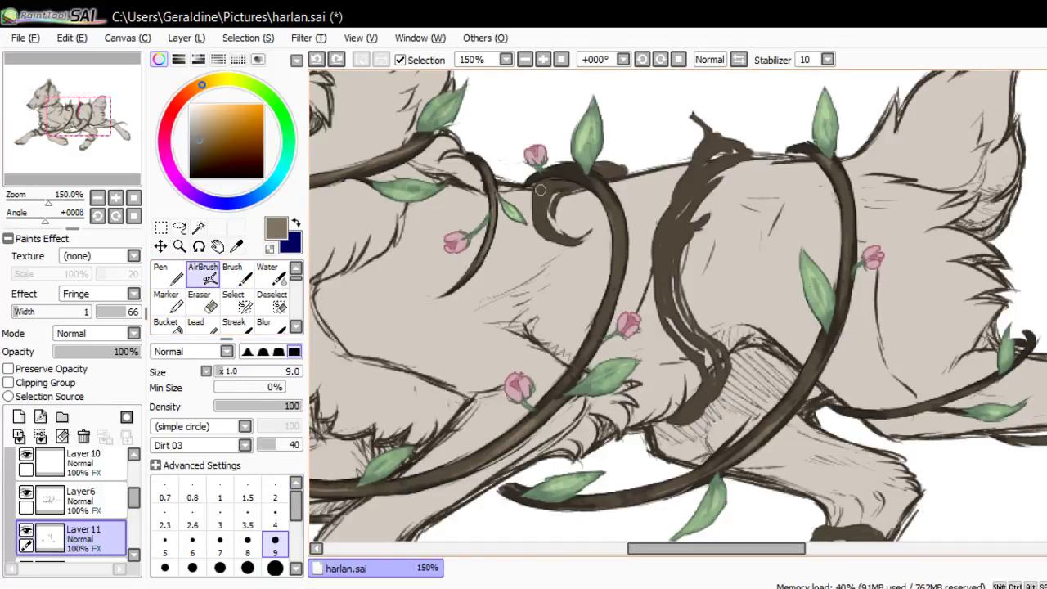
left_click_drag(543, 185, 541, 200)
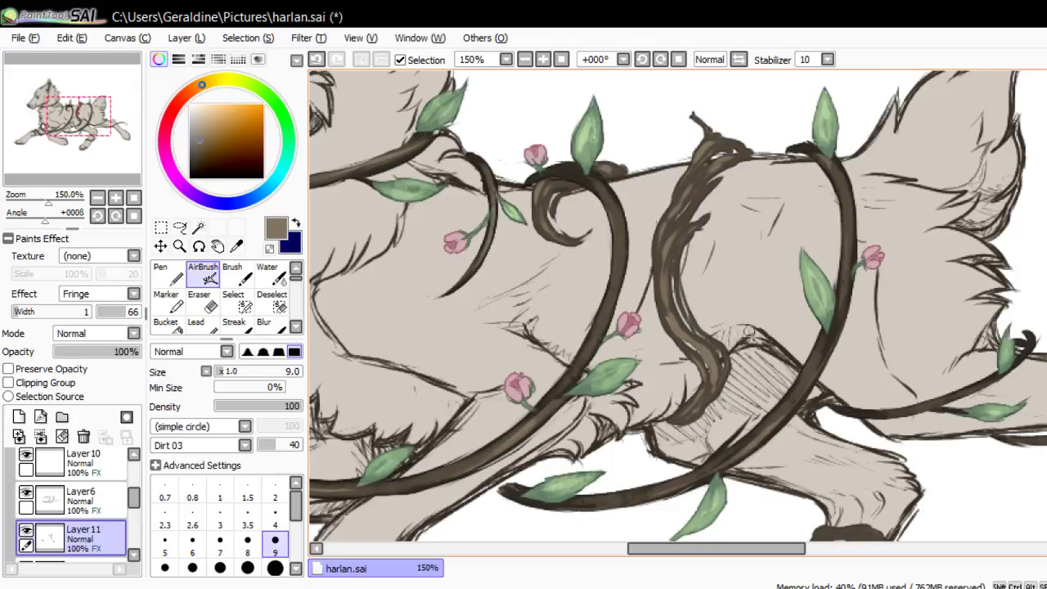
mouse_move(78, 116)
left_mouse_down()
mouse_move(64, 133)
mouse_move(94, 128)
left_mouse_up()
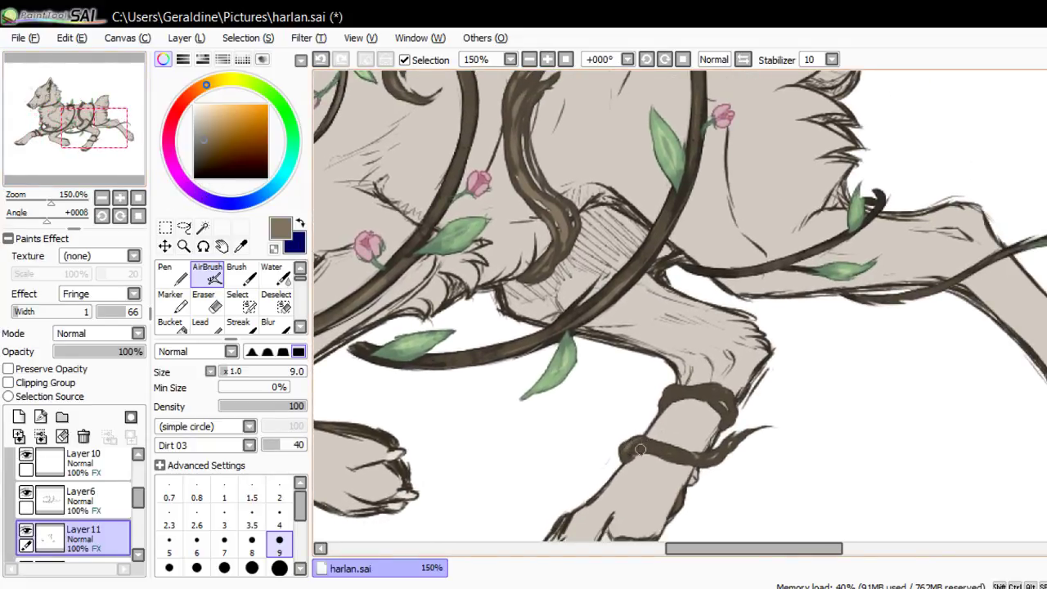
mouse_move(645, 445)
left_mouse_down()
mouse_move(695, 465)
mouse_move(712, 452)
left_mouse_up()
mouse_move(672, 392)
left_mouse_down()
mouse_move(726, 396)
mouse_move(728, 423)
mouse_move(692, 396)
left_mouse_up()
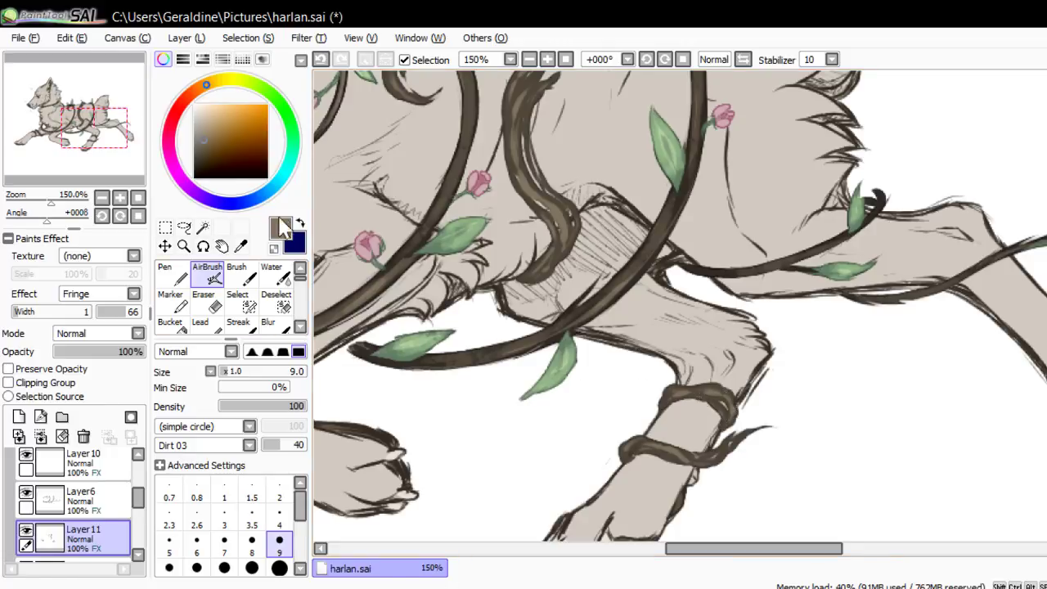
Shade the edges of the hind-leg coils in a dark brown sampled from the front torso vine, using the AirBrush at size 4
left_click_drag(93, 130, 86, 112)
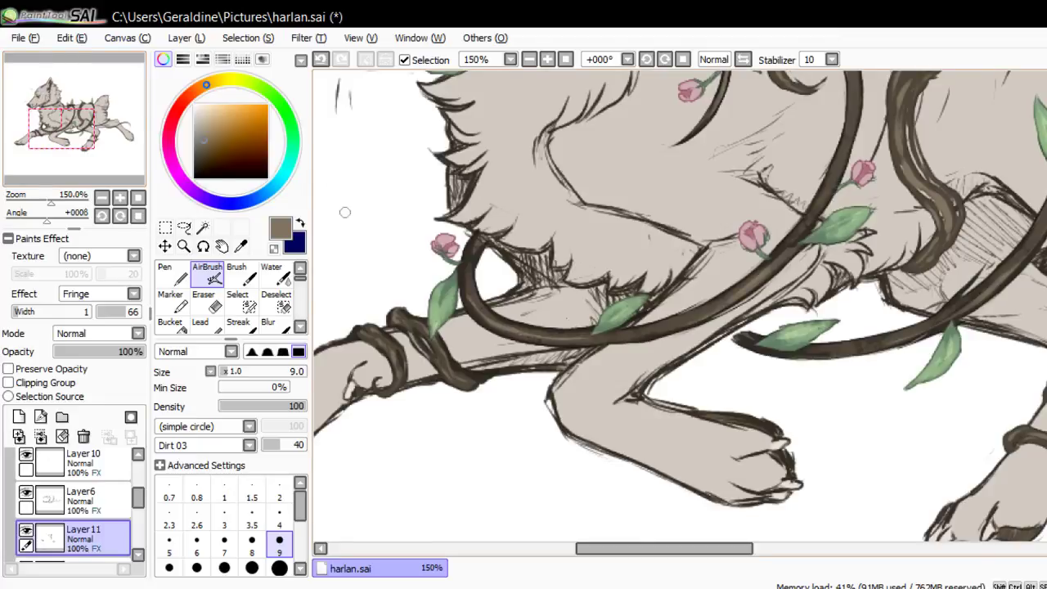
left_click(464, 253, "alt")
left_click(279, 524)
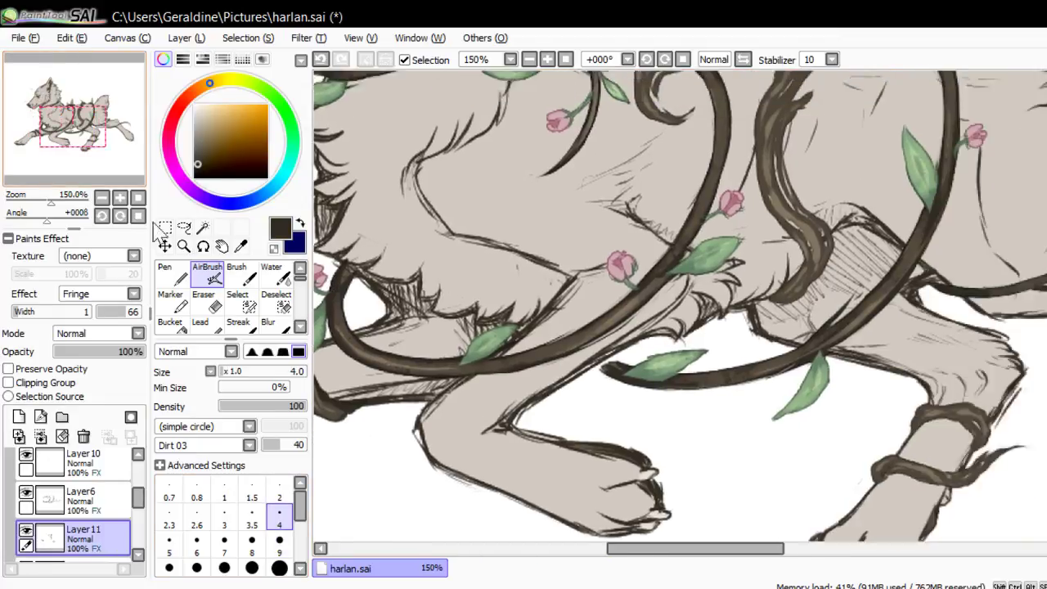
left_click(90, 128)
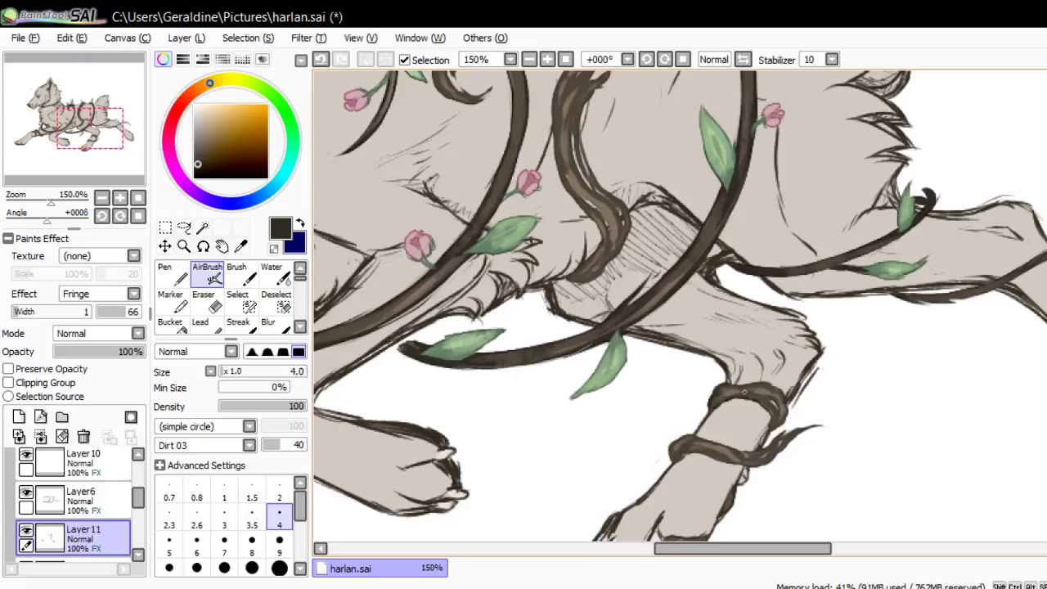
left_click_drag(730, 382, 773, 397)
mouse_move(752, 395)
left_mouse_down()
mouse_move(774, 406)
mouse_move(783, 393)
mouse_move(785, 422)
mouse_move(770, 429)
mouse_move(787, 407)
left_mouse_up()
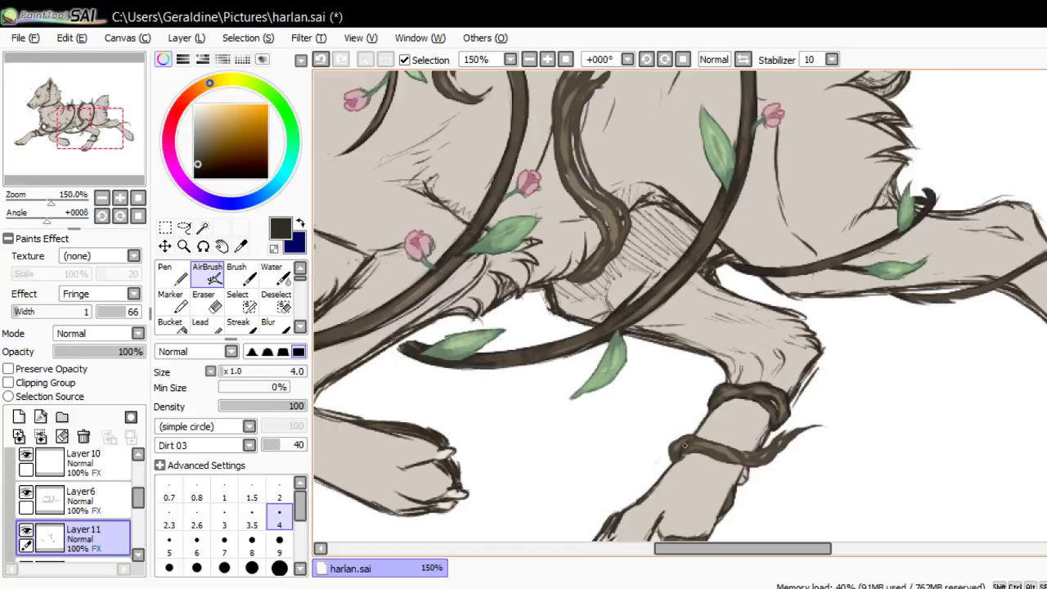
mouse_move(679, 459)
left_mouse_down()
mouse_move(672, 459)
mouse_move(702, 452)
mouse_move(743, 465)
mouse_move(775, 452)
mouse_move(737, 454)
mouse_move(754, 460)
mouse_move(744, 454)
mouse_move(765, 450)
mouse_move(760, 460)
mouse_move(773, 448)
mouse_move(754, 464)
mouse_move(803, 428)
mouse_move(738, 450)
mouse_move(760, 449)
mouse_move(707, 440)
left_mouse_up()
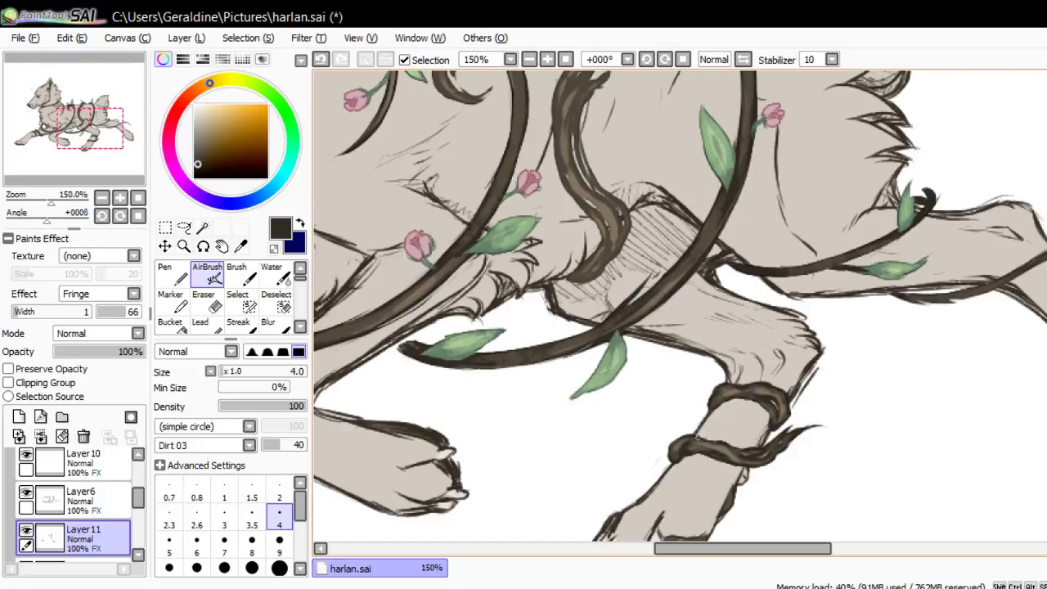
Shade the edges of the flank vine's lower half and its bend toward the belly in the same dark brown
left_click_drag(90, 129, 91, 116)
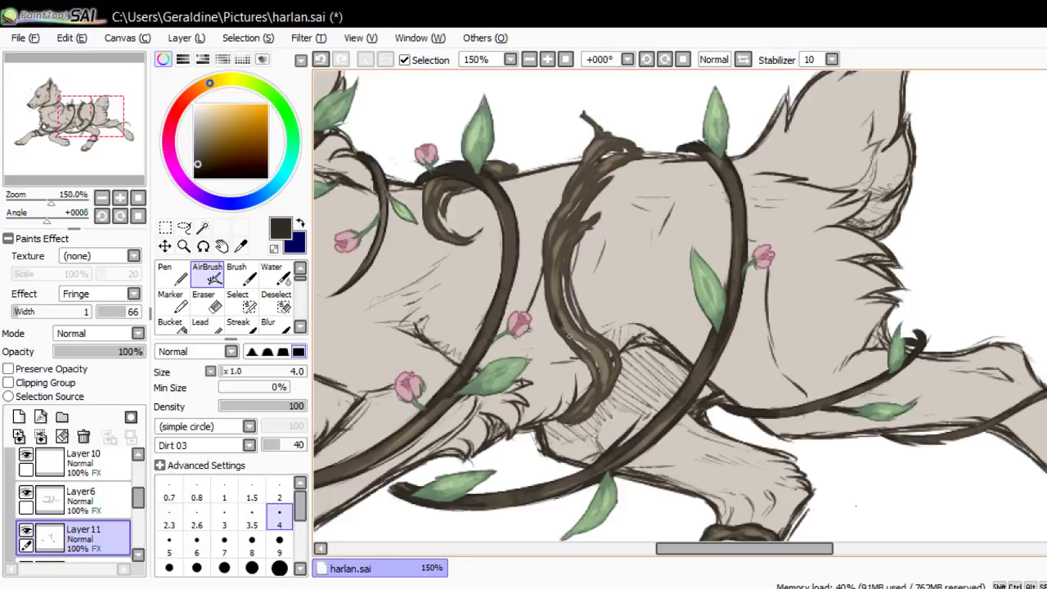
left_click_drag(571, 338, 588, 352)
mouse_move(552, 307)
left_mouse_down()
mouse_move(556, 334)
mouse_move(591, 370)
mouse_move(576, 402)
left_mouse_up()
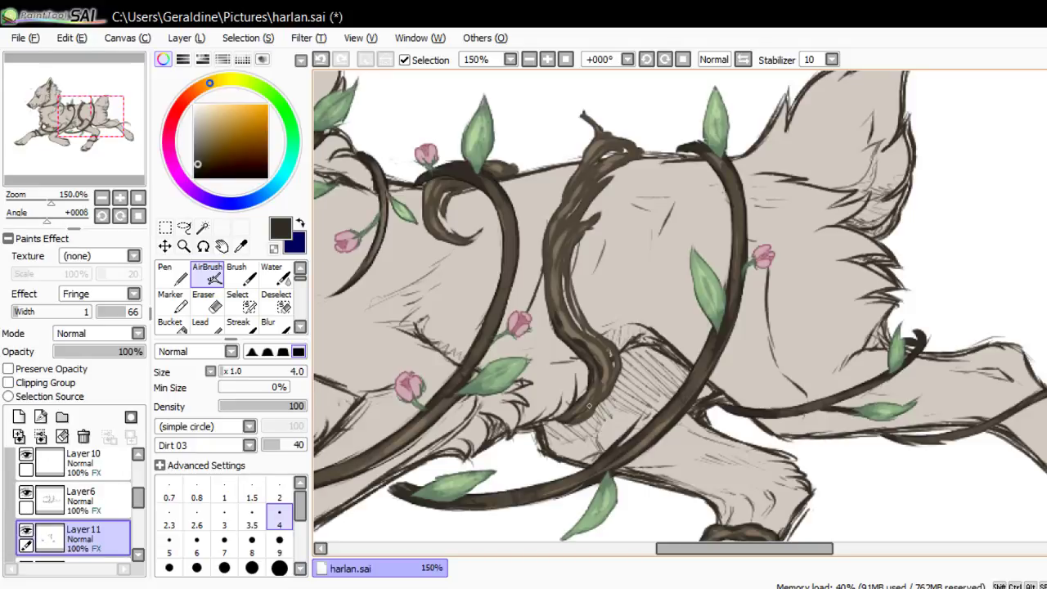
left_click_drag(587, 409, 599, 391)
mouse_move(567, 421)
left_mouse_down()
mouse_move(599, 409)
mouse_move(612, 385)
left_mouse_up()
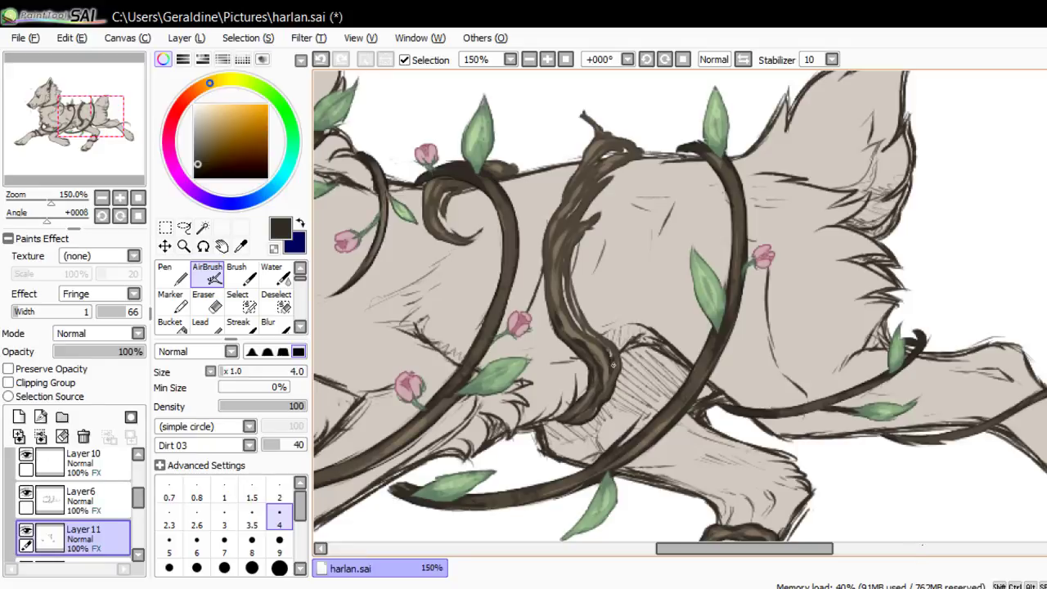
left_click_drag(613, 366, 610, 359)
mouse_move(566, 302)
left_mouse_down()
mouse_move(570, 318)
mouse_move(562, 262)
mouse_move(567, 304)
mouse_move(605, 345)
mouse_move(598, 340)
left_mouse_up()
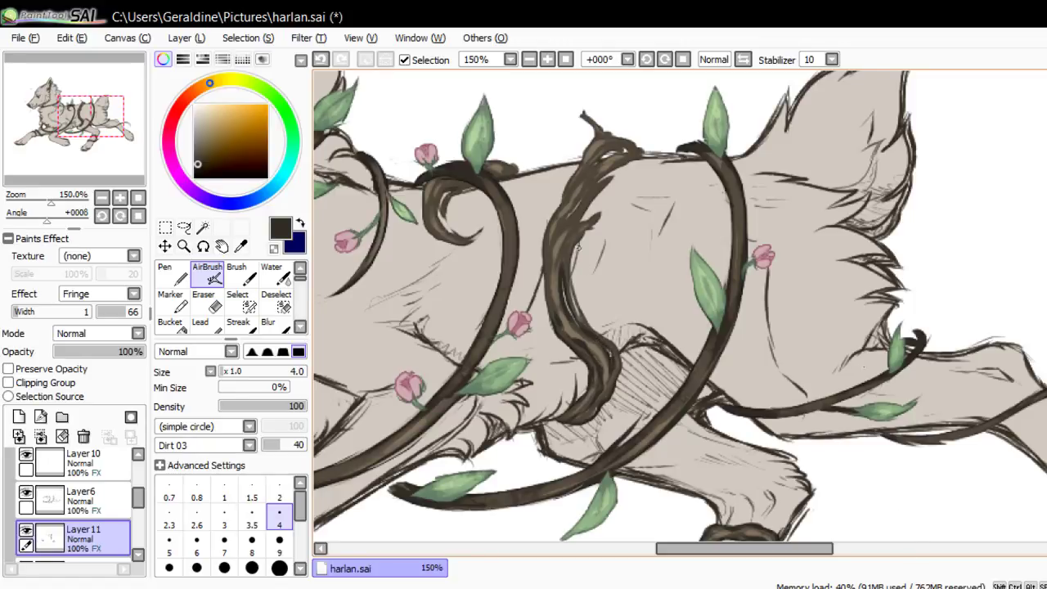
Darken the edges of the flank vine's lower half and bend with the AirBrush, erasing excess paint to tidy its inner strands
mouse_move(590, 328)
left_mouse_down()
mouse_move(566, 268)
mouse_move(574, 238)
mouse_move(561, 274)
mouse_move(573, 233)
mouse_move(586, 320)
mouse_move(575, 297)
mouse_move(619, 356)
left_mouse_up()
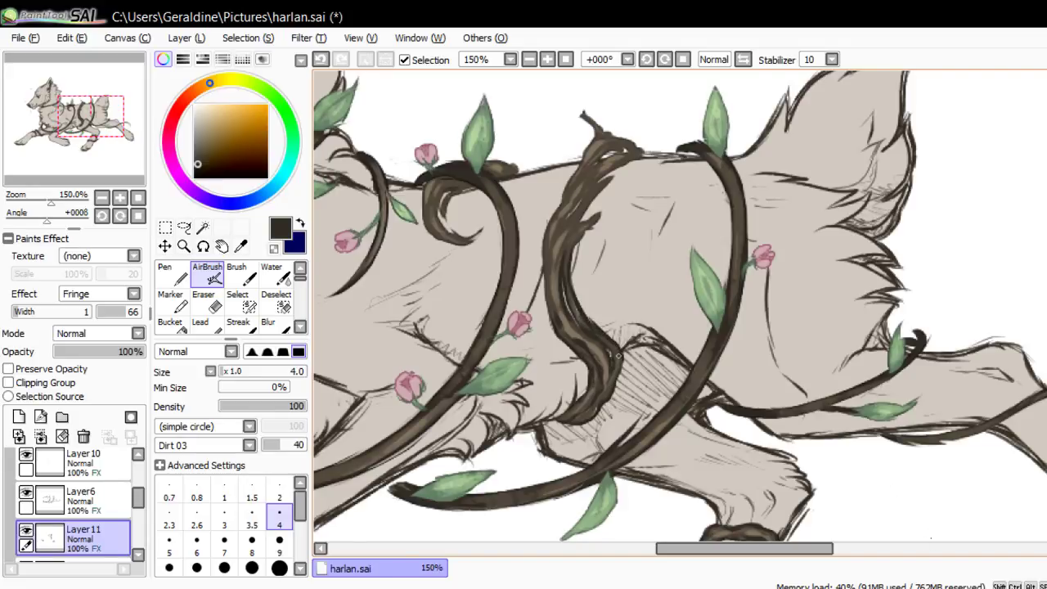
key("e")
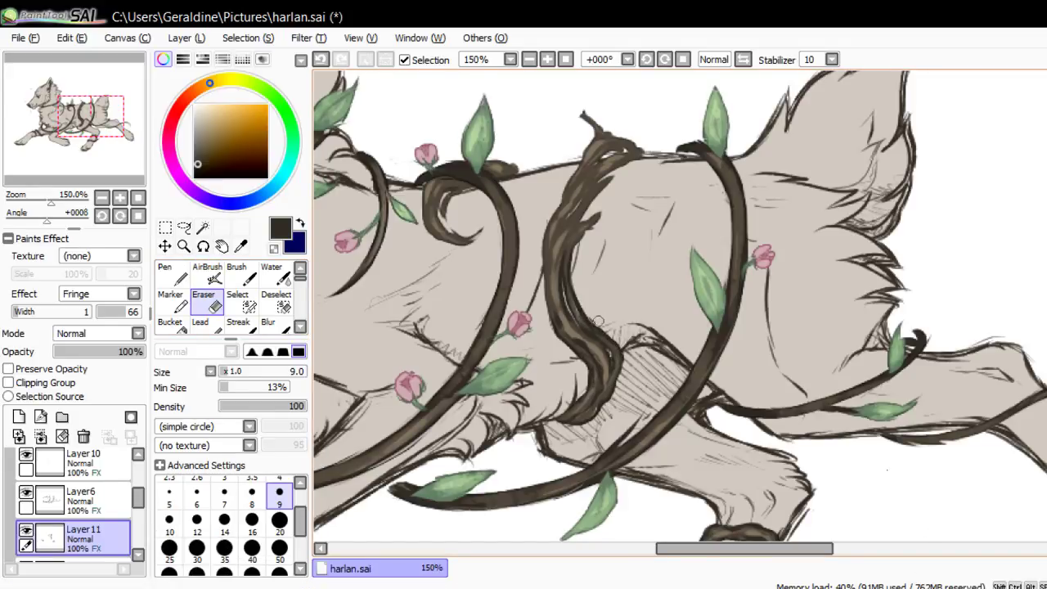
left_click_drag(598, 321, 575, 286)
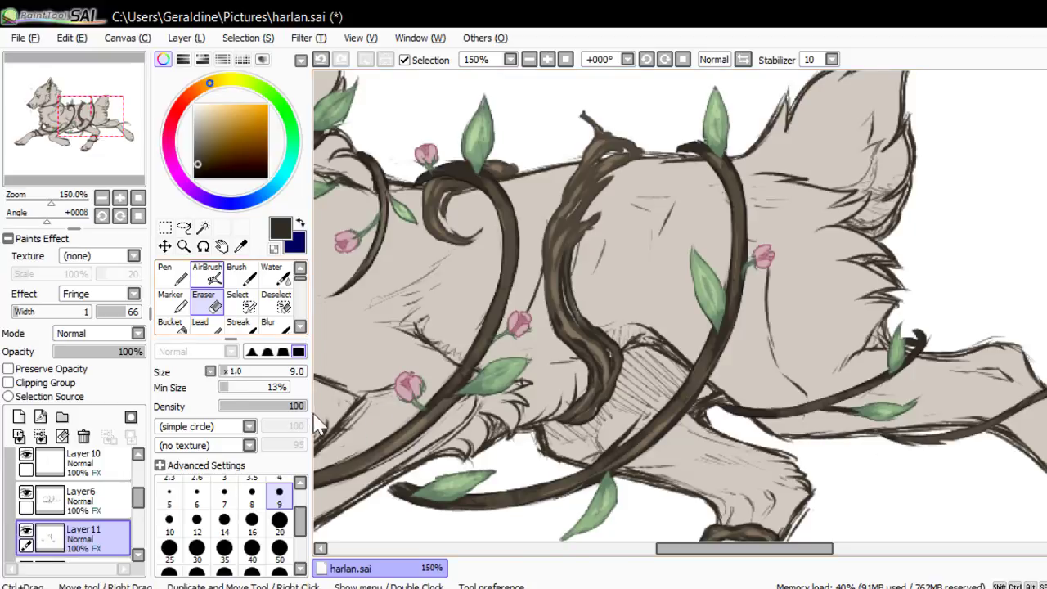
left_click(208, 275)
left_click_drag(570, 270, 594, 322)
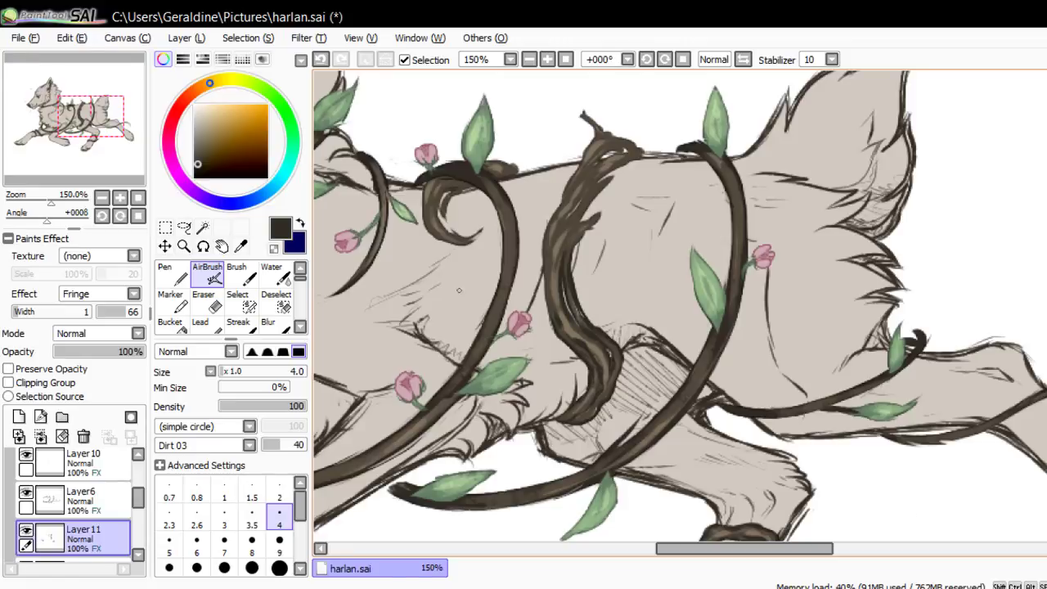
left_click(207, 301)
mouse_move(563, 283)
left_mouse_down()
mouse_move(570, 315)
mouse_move(560, 274)
mouse_move(570, 317)
left_mouse_up()
left_click(207, 274)
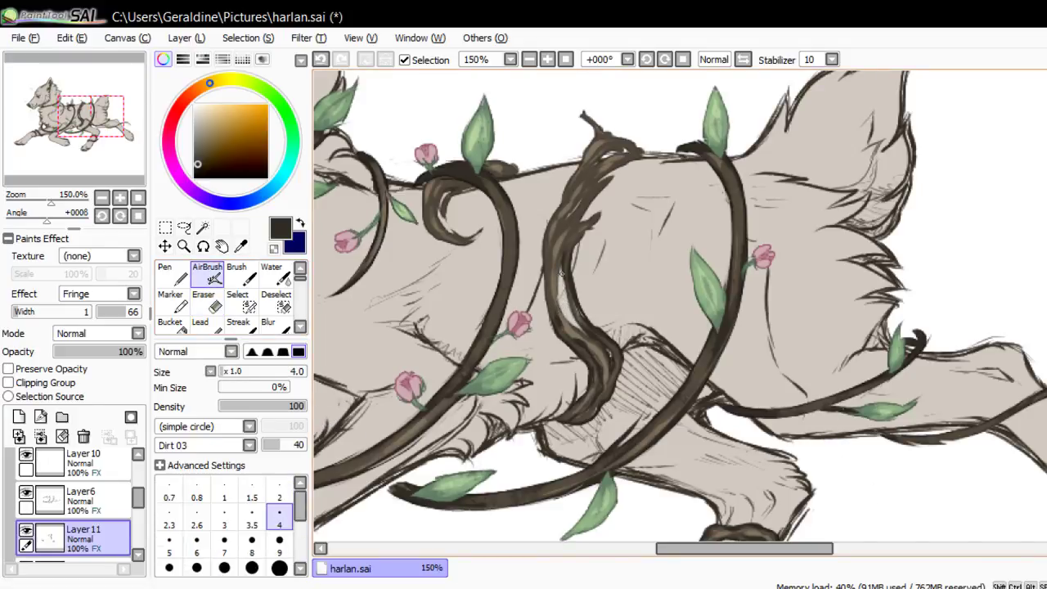
mouse_move(561, 272)
left_mouse_down()
mouse_move(560, 311)
mouse_move(586, 334)
mouse_move(560, 261)
mouse_move(562, 287)
left_mouse_up()
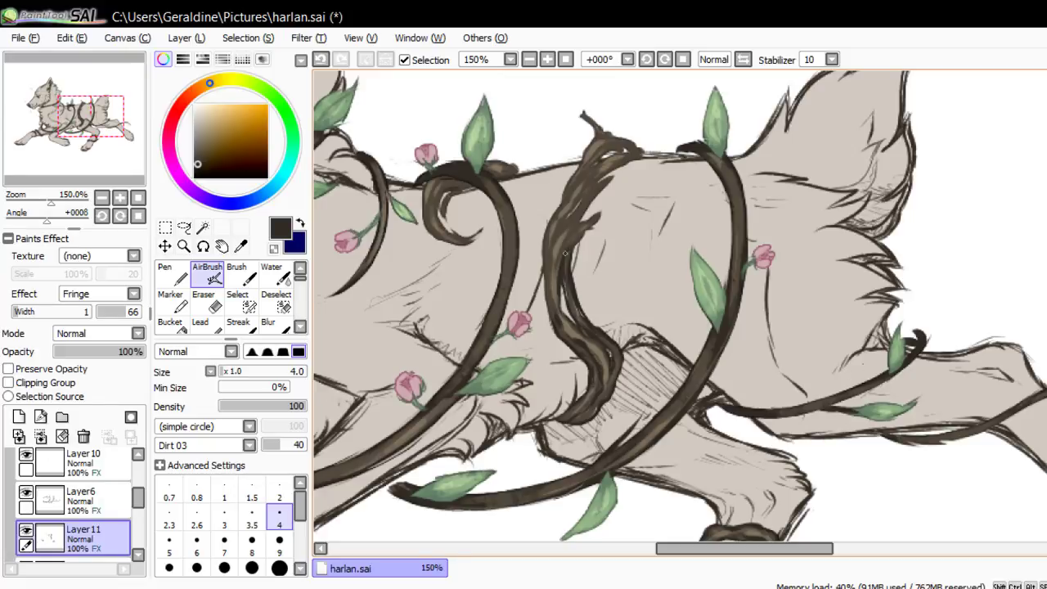
Shade the flank vine's upper half, its knotted top and the small side twig with dark brown strands up to the back
mouse_move(583, 216)
left_mouse_down()
mouse_move(567, 235)
mouse_move(597, 215)
mouse_move(568, 257)
left_mouse_up()
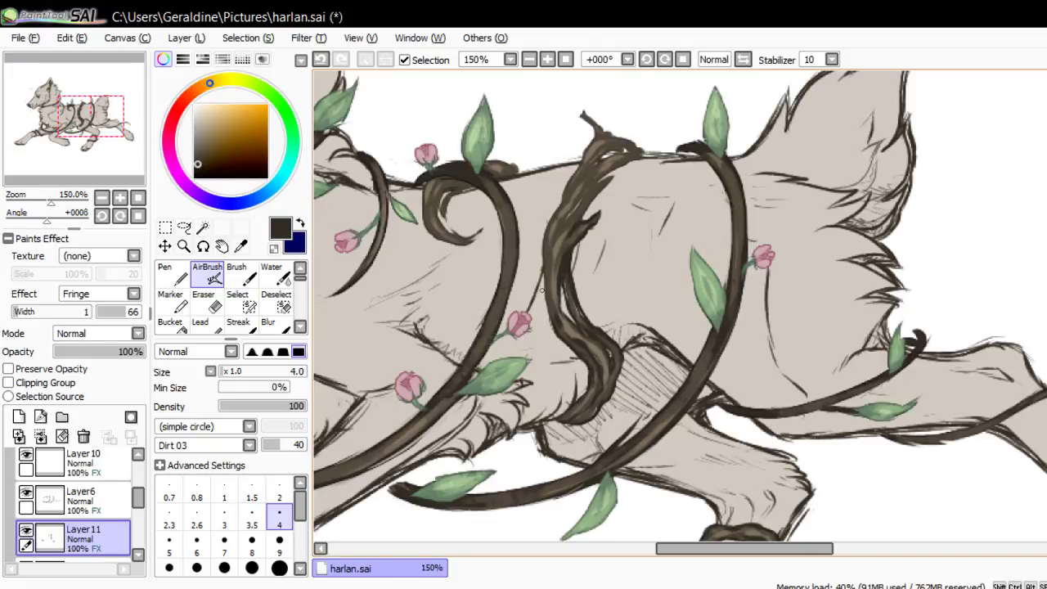
mouse_move(542, 290)
left_mouse_down()
mouse_move(548, 249)
mouse_move(548, 325)
mouse_move(553, 230)
left_mouse_up()
mouse_move(542, 267)
left_mouse_down()
mouse_move(582, 199)
mouse_move(540, 251)
mouse_move(592, 178)
mouse_move(569, 208)
mouse_move(592, 190)
mouse_move(578, 223)
mouse_move(632, 161)
mouse_move(598, 179)
mouse_move(643, 153)
mouse_move(605, 130)
left_mouse_up()
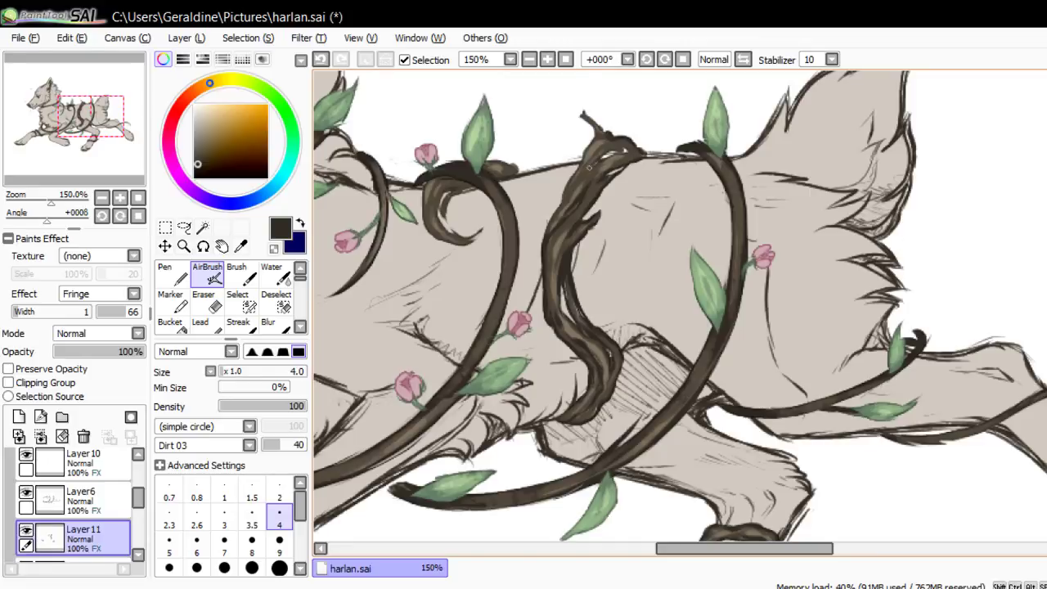
mouse_move(589, 168)
left_mouse_down()
mouse_move(617, 147)
mouse_move(594, 165)
mouse_move(642, 153)
mouse_move(591, 163)
mouse_move(595, 139)
mouse_move(541, 235)
mouse_move(547, 222)
mouse_move(543, 278)
mouse_move(533, 273)
mouse_move(542, 279)
mouse_move(539, 256)
mouse_move(546, 327)
mouse_move(587, 363)
left_mouse_up()
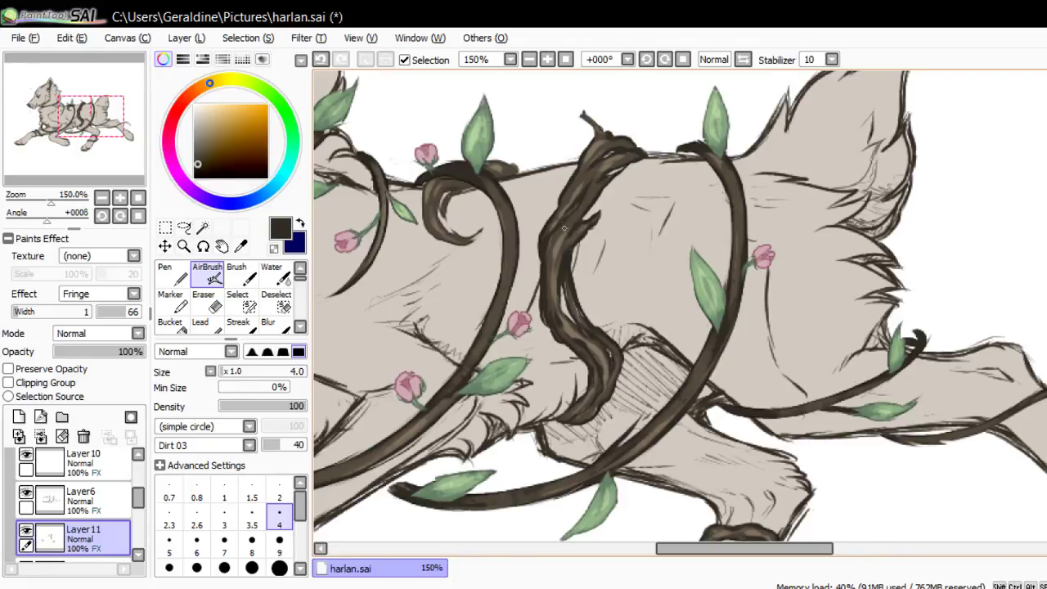
left_click_drag(601, 215, 597, 221)
Shade the shoulder curl and its stub over the back in dark brown, and thicken the hip vine's starting end
left_click_drag(98, 163, 99, 148)
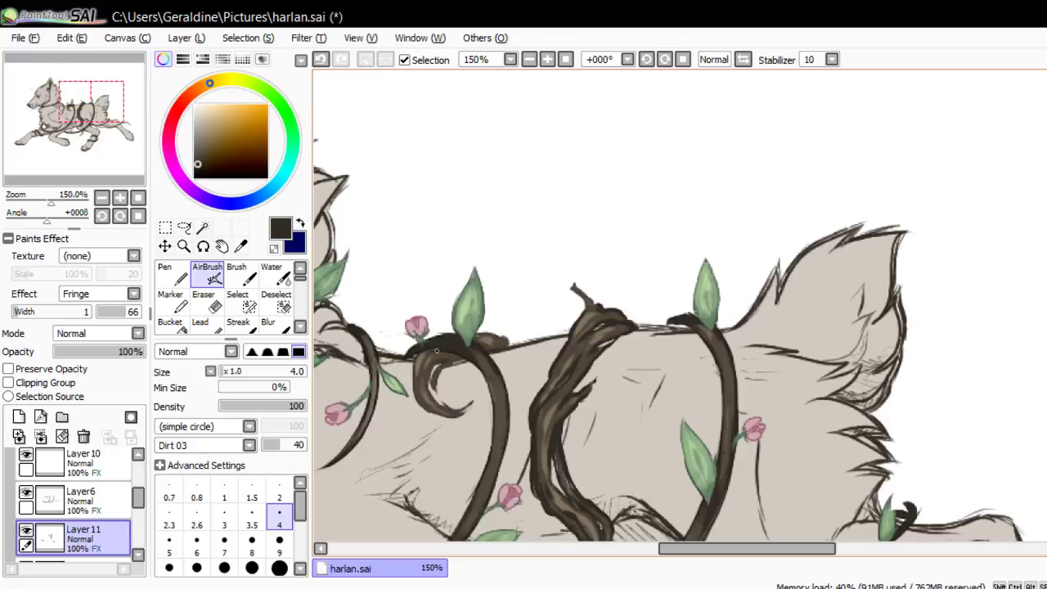
mouse_move(437, 349)
left_mouse_down()
mouse_move(422, 352)
mouse_move(491, 334)
mouse_move(508, 343)
left_mouse_up()
mouse_move(448, 366)
left_mouse_down()
mouse_move(467, 359)
mouse_move(437, 382)
mouse_move(442, 398)
mouse_move(431, 373)
mouse_move(447, 358)
left_mouse_up()
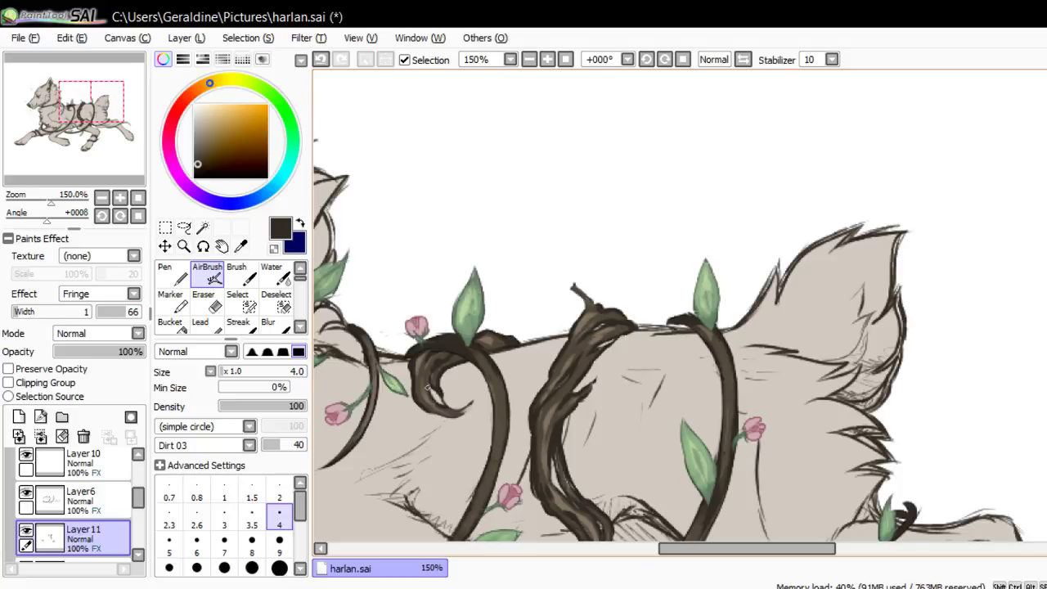
mouse_move(448, 408)
left_mouse_down()
mouse_move(473, 400)
mouse_move(447, 417)
mouse_move(461, 418)
mouse_move(473, 398)
left_mouse_up()
left_click_drag(675, 320, 659, 323)
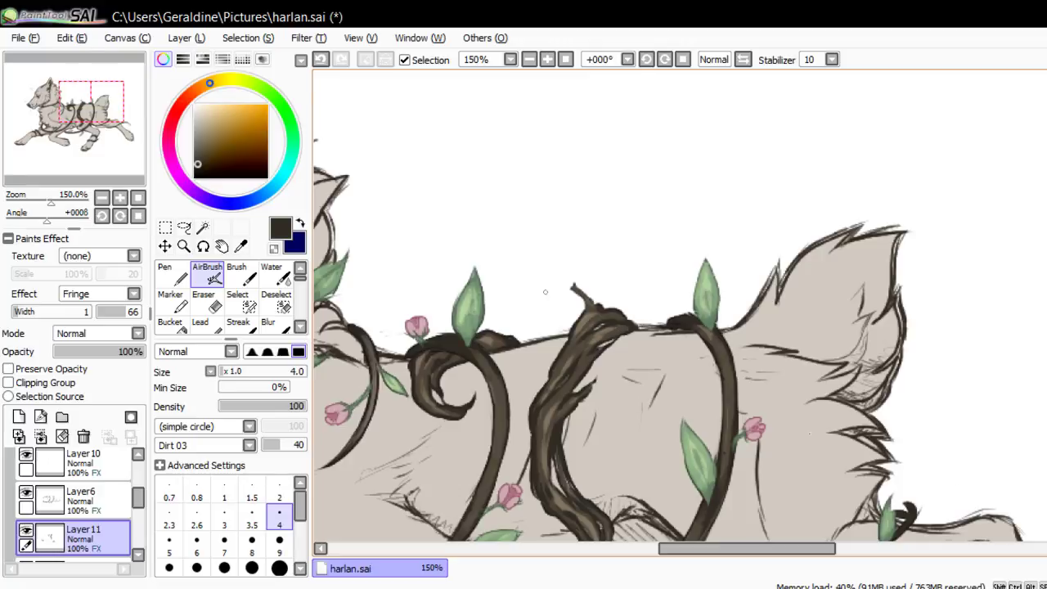
Lower the strength of Layer11's Fringe effect to 34, judging it against the whole drawing
left_click_drag(91, 101, 86, 108)
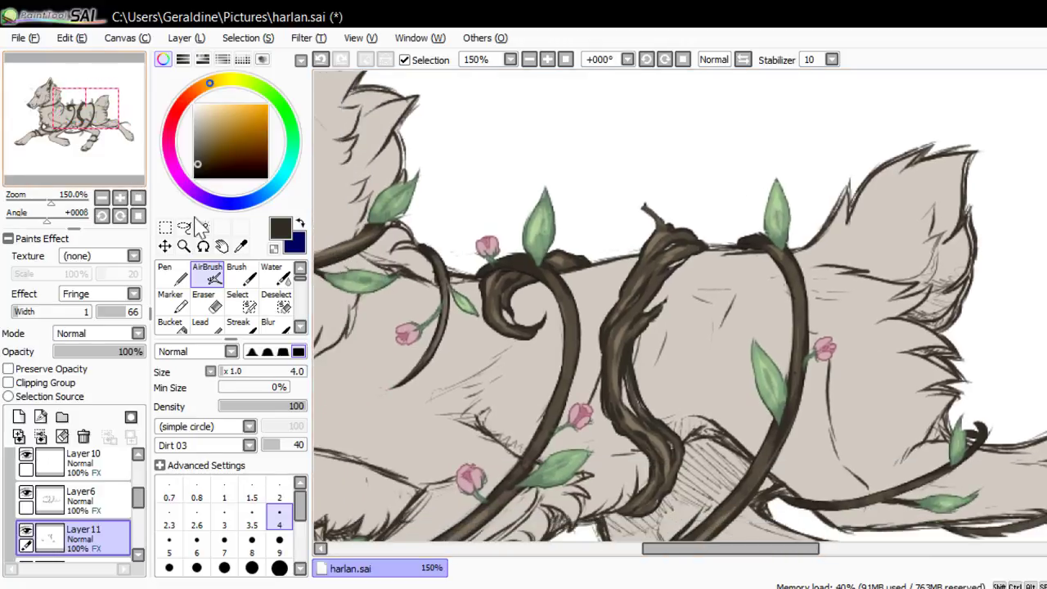
left_click(138, 198)
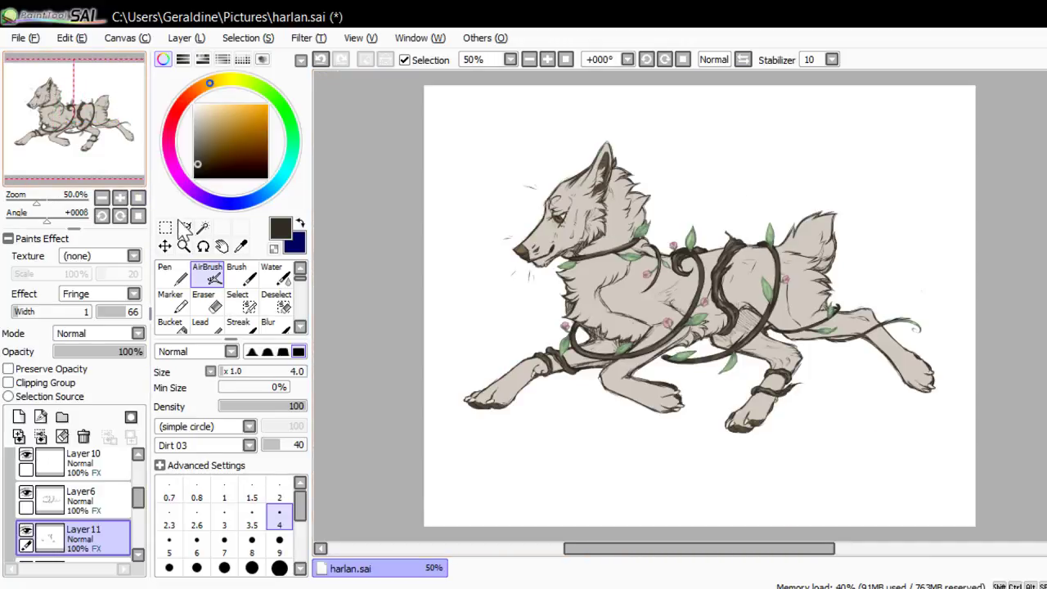
left_click_drag(118, 144, 127, 140)
left_click(119, 198)
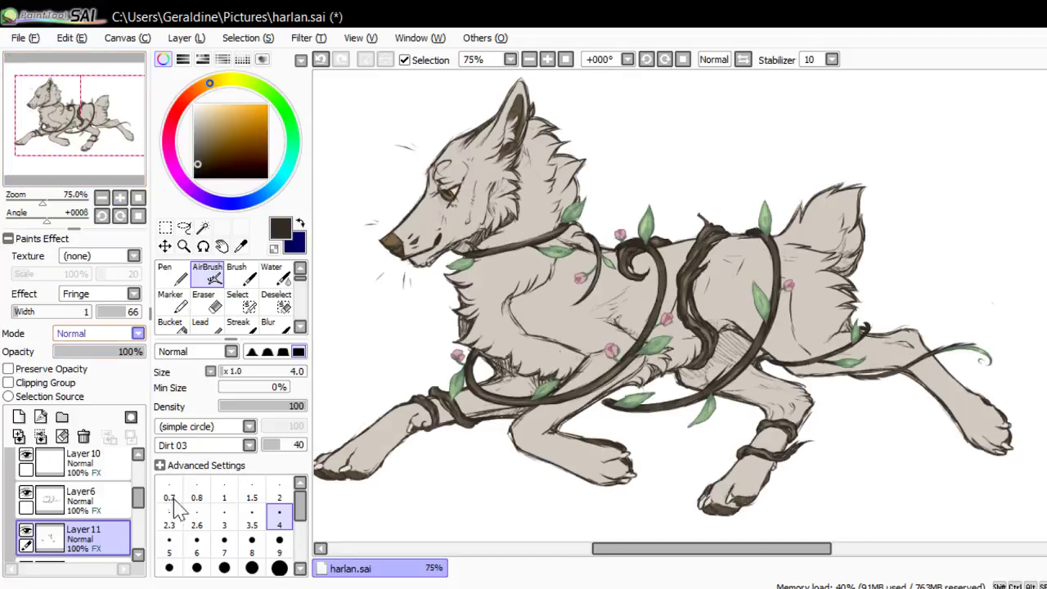
left_click_drag(124, 312, 112, 311)
scroll(177, 477, "down", 1)
scroll(168, 472, "down", 1)
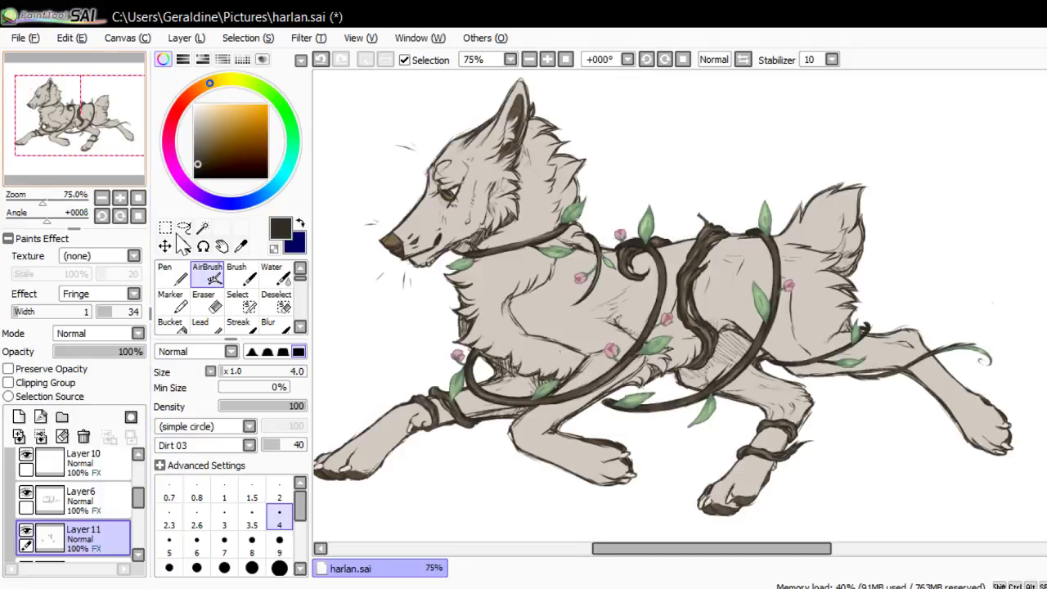
Darken the thin twig sticking up from the top of the flank vine
mouse_move(118, 155)
left_mouse_down()
mouse_move(130, 148)
mouse_move(110, 142)
left_mouse_up()
left_click(120, 198)
left_click(120, 198)
left_click(121, 198)
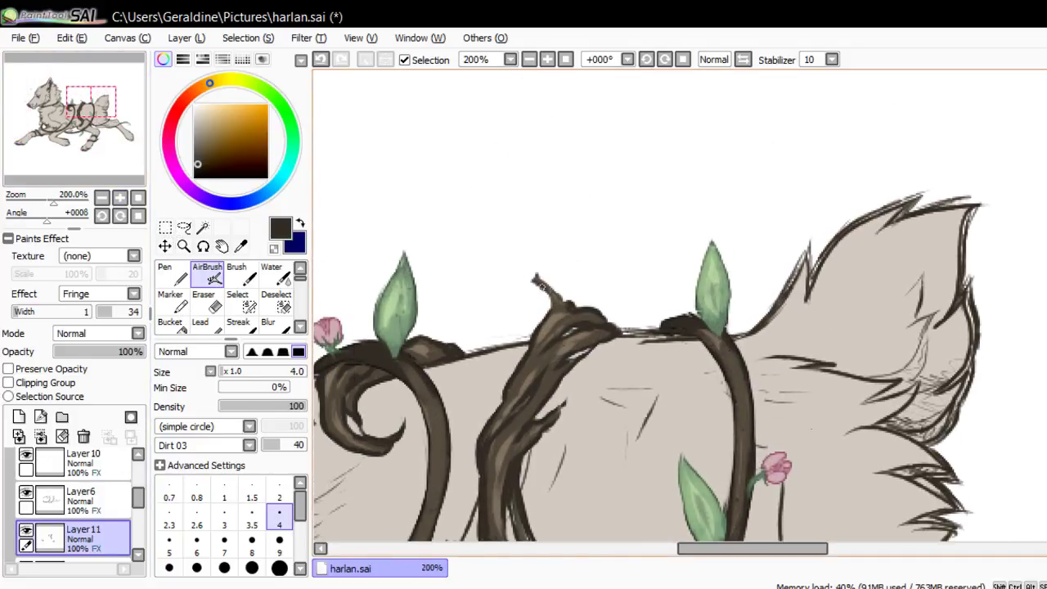
left_click_drag(542, 287, 551, 306)
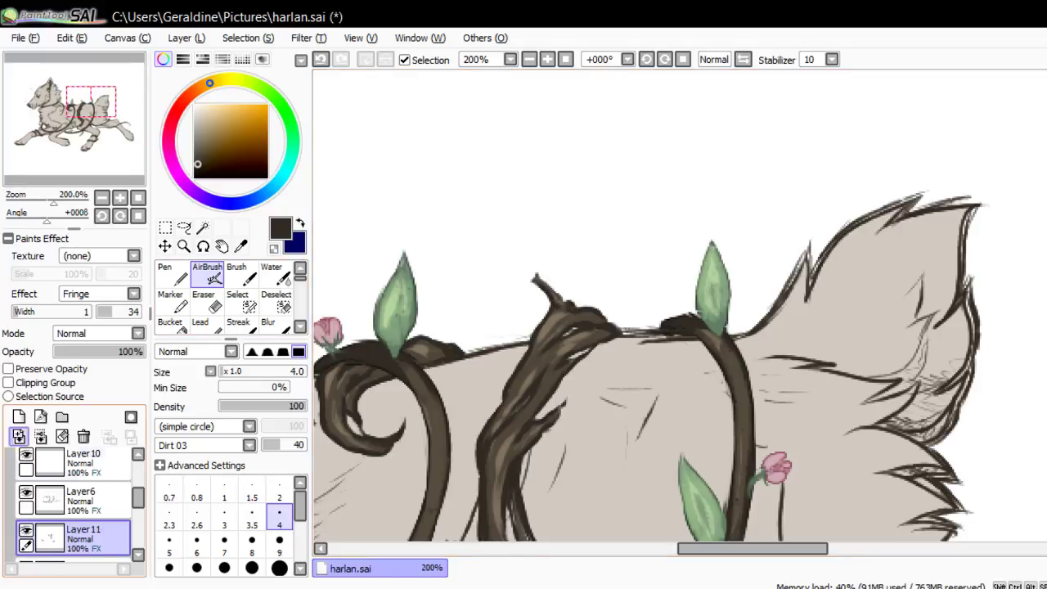
Sample the pink of the rosebud above the shoulder curl and shift it to a deeper, more saturated rose
left_click_drag(138, 497, 138, 498)
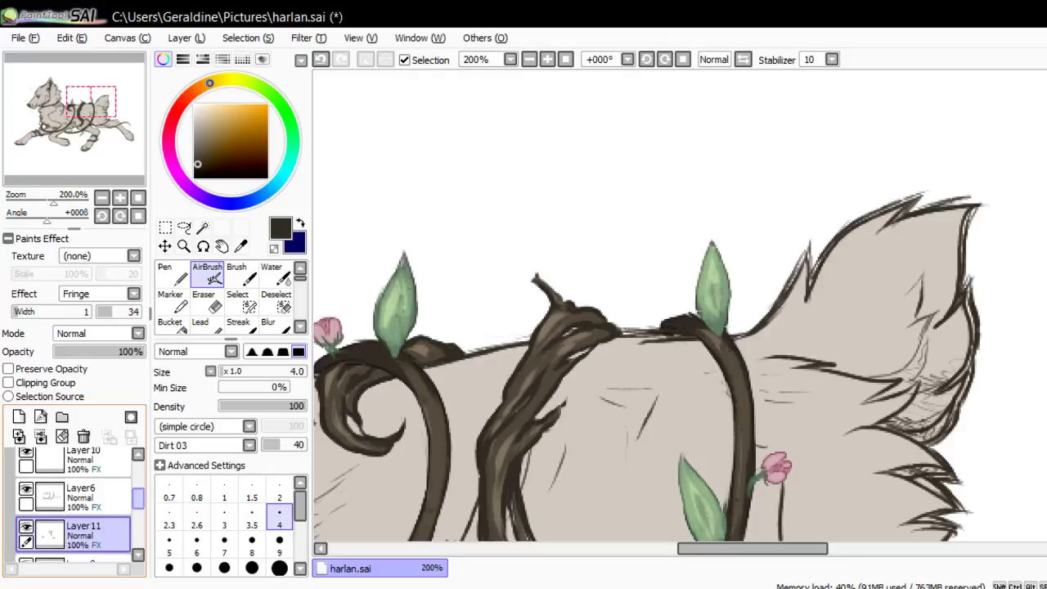
left_click_drag(116, 177, 115, 175)
left_click(270, 248)
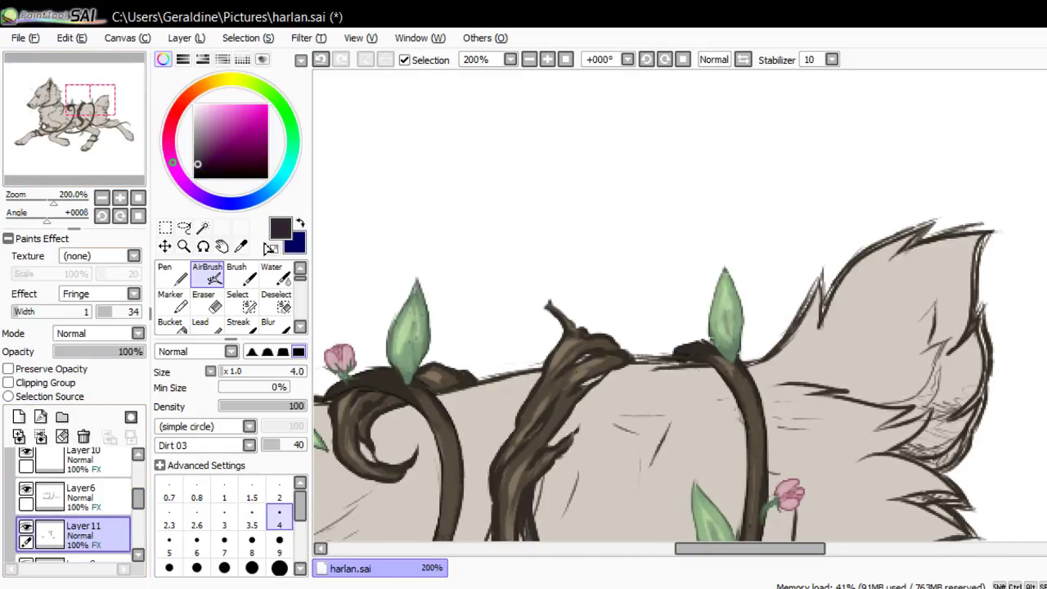
left_click(342, 355, "alt")
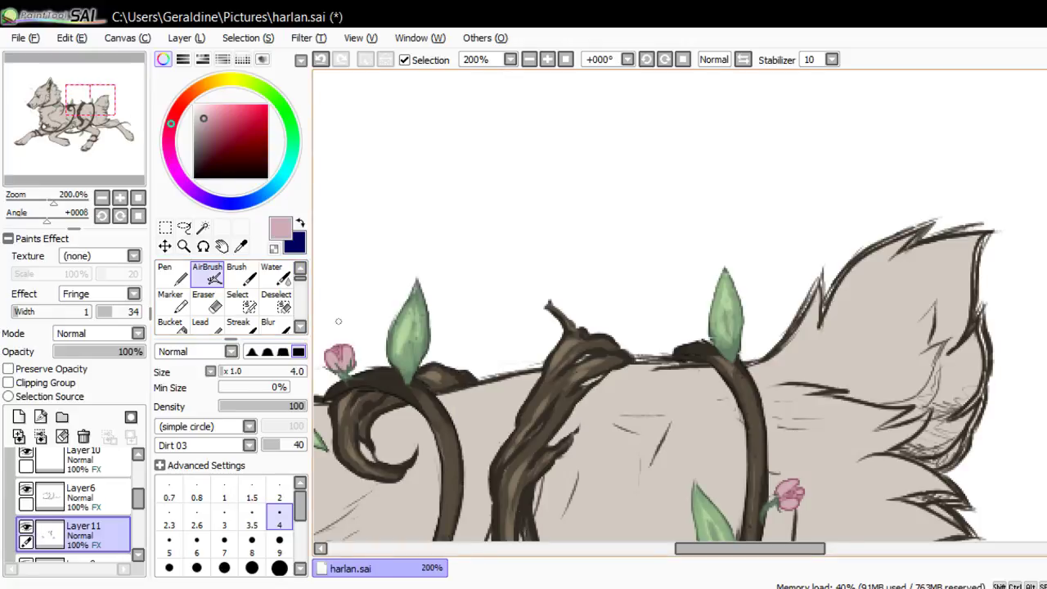
left_click(215, 123)
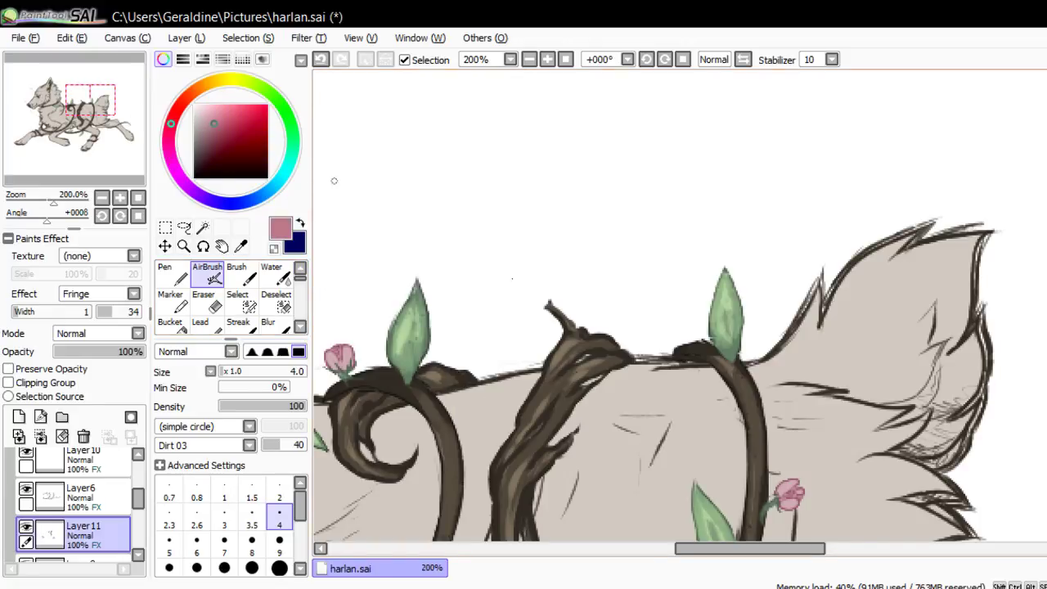
mouse_move(545, 303)
left_mouse_down()
mouse_move(536, 283)
mouse_move(548, 248)
mouse_move(552, 293)
left_mouse_up()
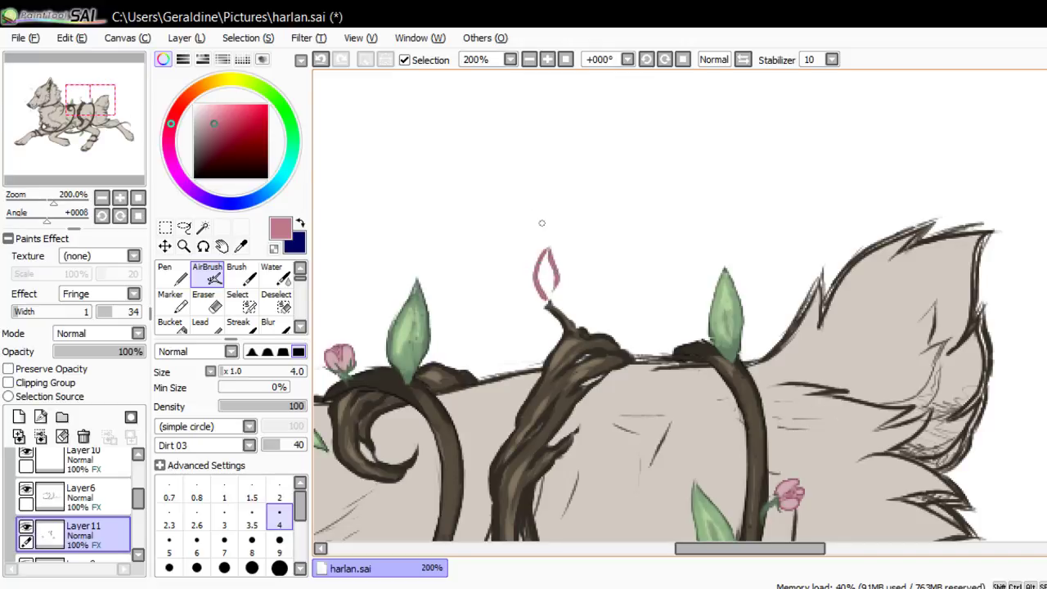
left_click(320, 59)
left_click(320, 59)
key("ctrl+z")
key("ctrl+z")
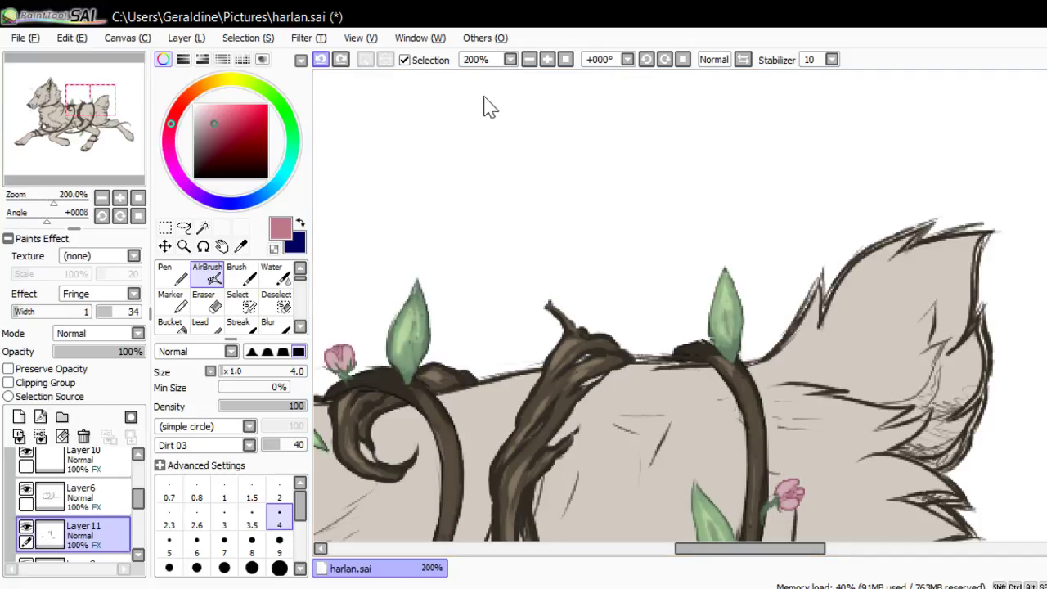
Outline an open three-petal rose-pink flower at the twig's tip, fill its outer petal undersides and erase the excess inside the petals
mouse_move(533, 296)
left_mouse_down()
mouse_move(506, 282)
mouse_move(514, 260)
mouse_move(505, 255)
mouse_move(528, 258)
mouse_move(538, 296)
mouse_move(537, 261)
mouse_move(548, 246)
mouse_move(569, 244)
mouse_move(557, 283)
mouse_move(530, 298)
mouse_move(529, 284)
mouse_move(563, 258)
mouse_move(546, 295)
mouse_move(505, 288)
mouse_move(488, 305)
mouse_move(522, 299)
mouse_move(501, 308)
mouse_move(509, 315)
mouse_move(533, 304)
left_mouse_up()
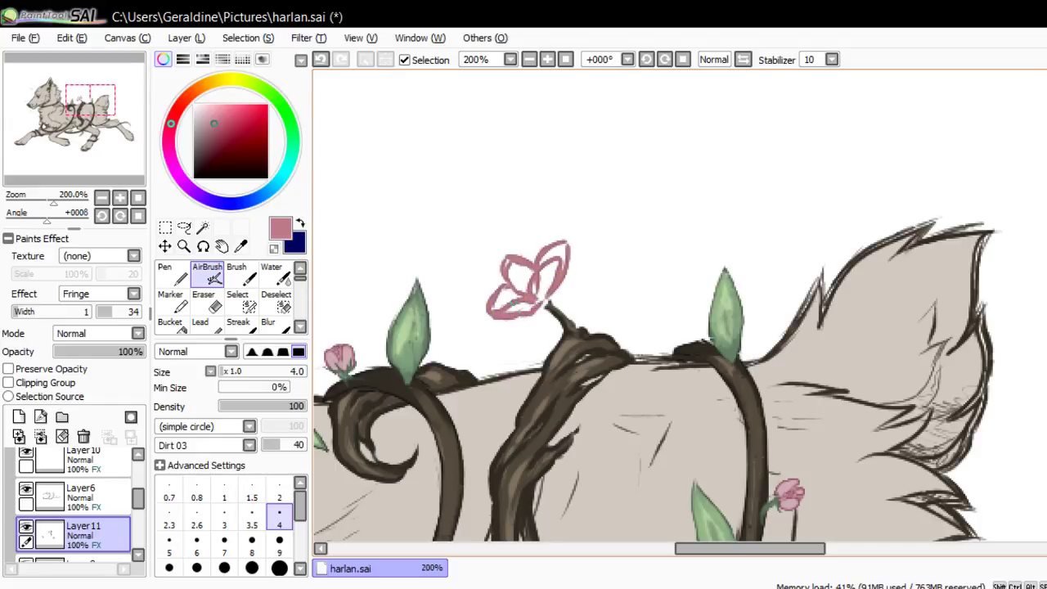
mouse_move(507, 303)
left_mouse_down()
mouse_move(486, 316)
mouse_move(528, 311)
mouse_move(547, 295)
mouse_move(532, 277)
mouse_move(538, 269)
mouse_move(539, 296)
mouse_move(556, 265)
mouse_move(541, 274)
mouse_move(559, 265)
mouse_move(510, 310)
left_mouse_up()
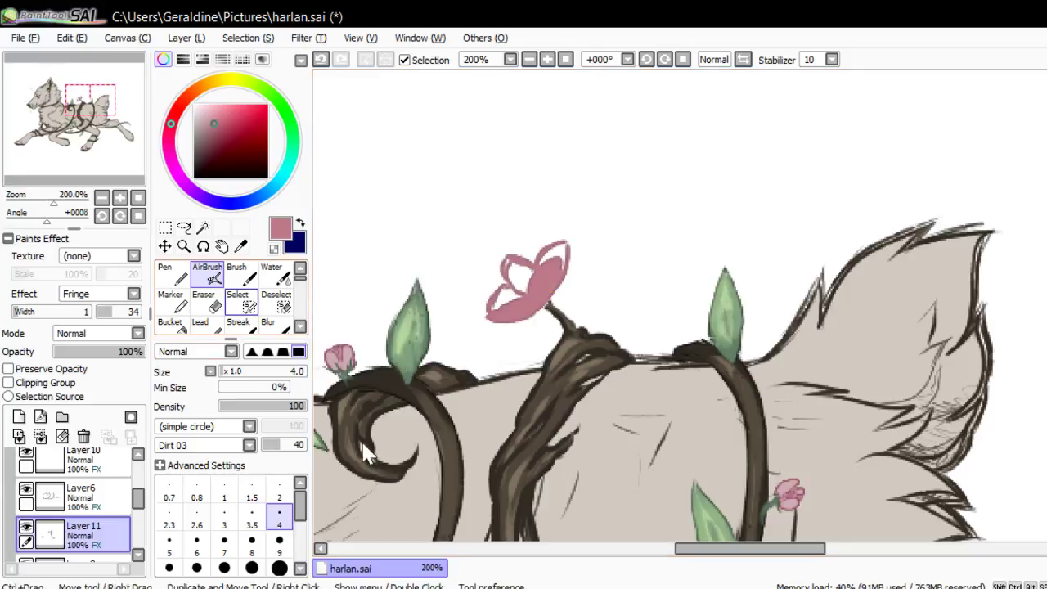
key("e")
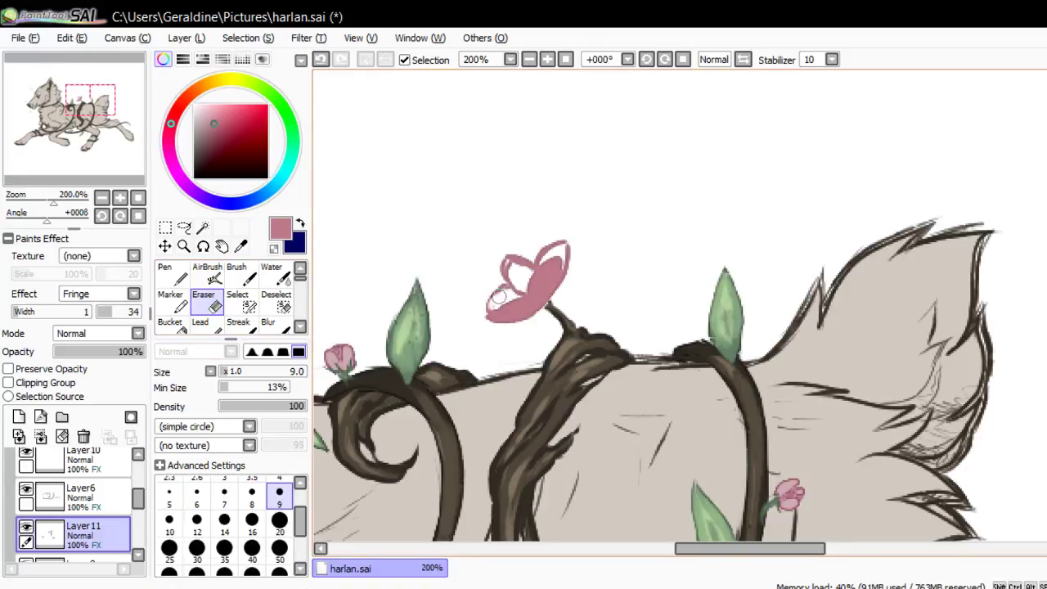
mouse_move(509, 272)
left_mouse_down()
mouse_move(532, 262)
mouse_move(501, 270)
mouse_move(505, 283)
mouse_move(487, 303)
left_mouse_up()
Shade the edges and base of the flower's filled petals with a darker rose using the AirBrush
left_click(207, 274)
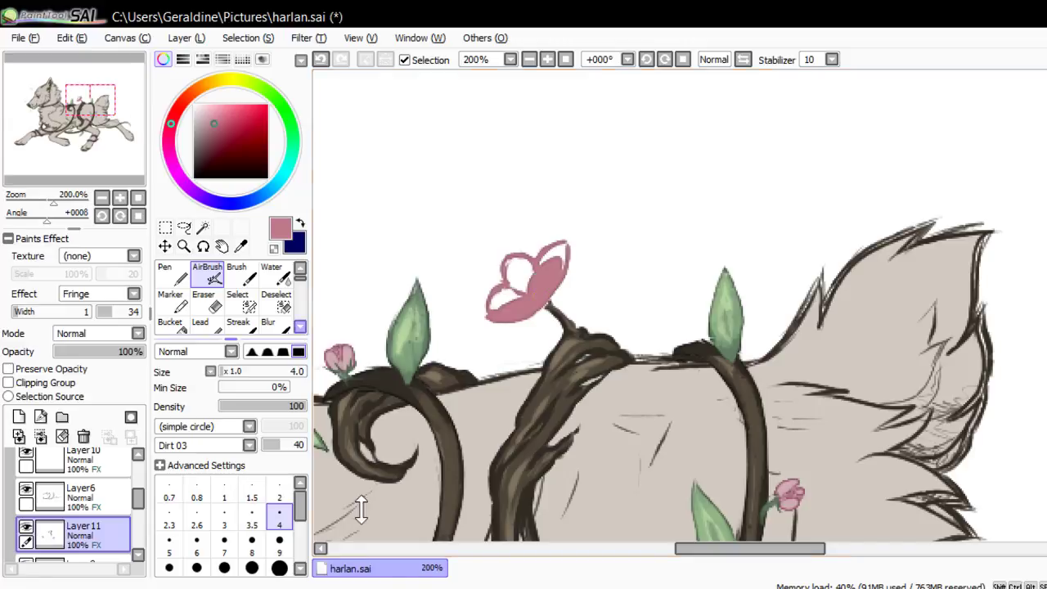
left_click_drag(214, 123, 224, 134)
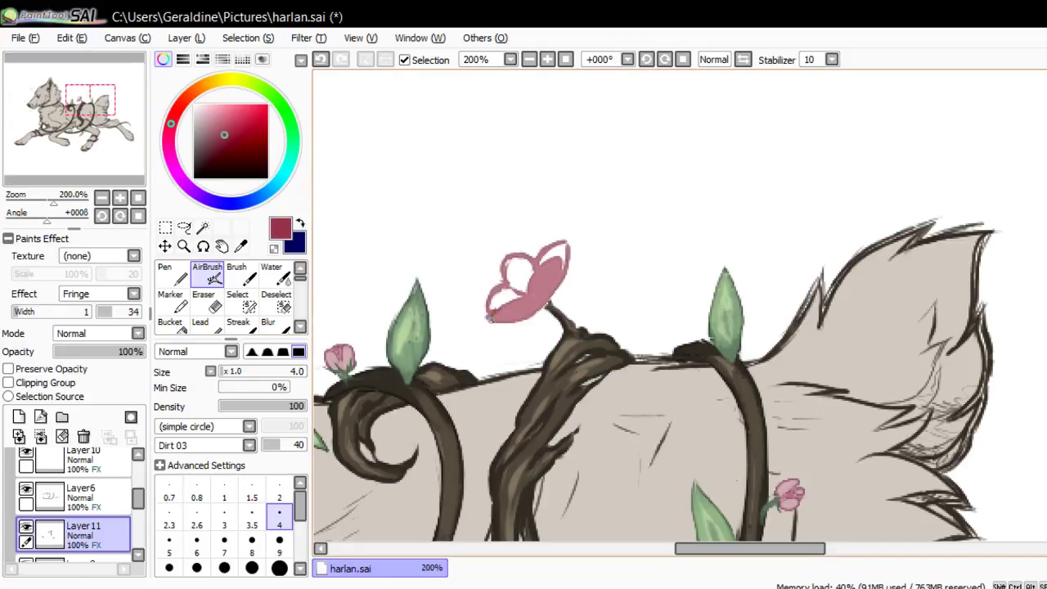
mouse_move(490, 318)
left_mouse_down()
mouse_move(531, 296)
mouse_move(484, 316)
mouse_move(527, 308)
mouse_move(542, 292)
mouse_move(536, 310)
mouse_move(524, 310)
mouse_move(562, 265)
left_mouse_up()
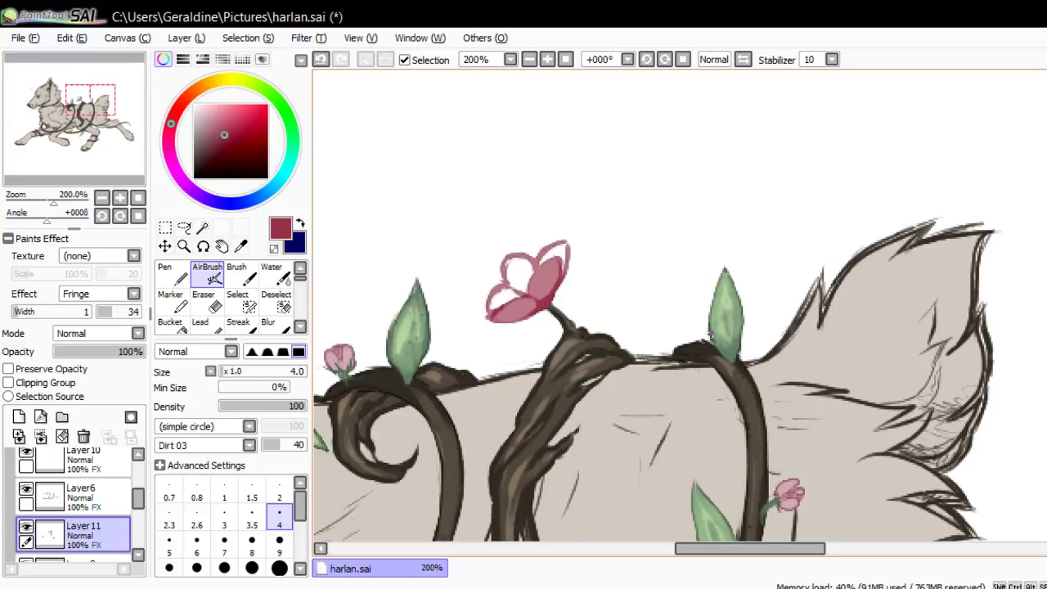
Paint a small calyx at the flower's base in green sampled from the hip vine's leaf, and shade it in a darker green
left_click(708, 329, "alt")
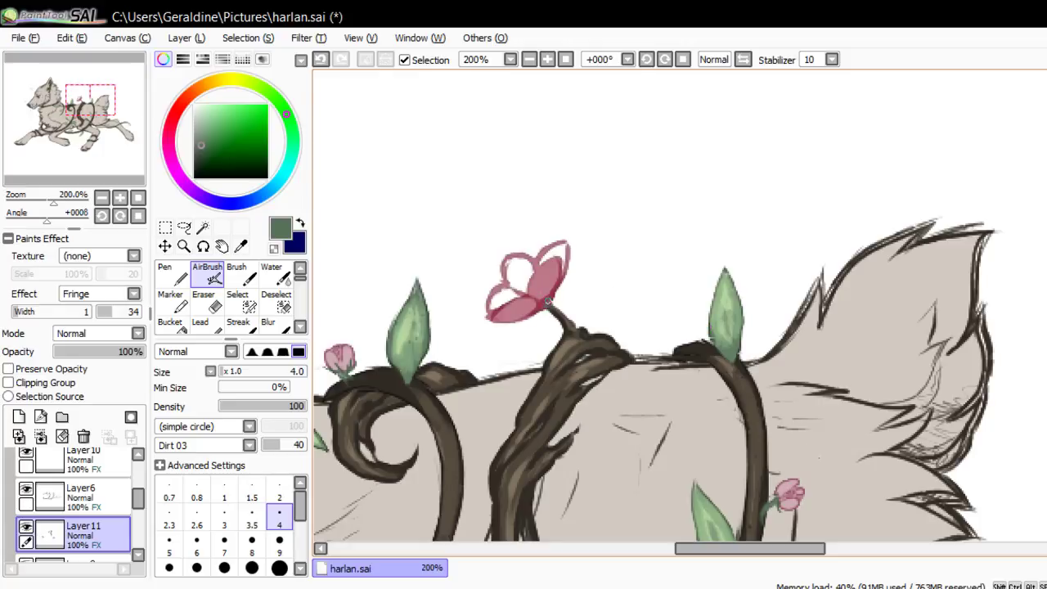
left_click_drag(543, 302, 548, 305)
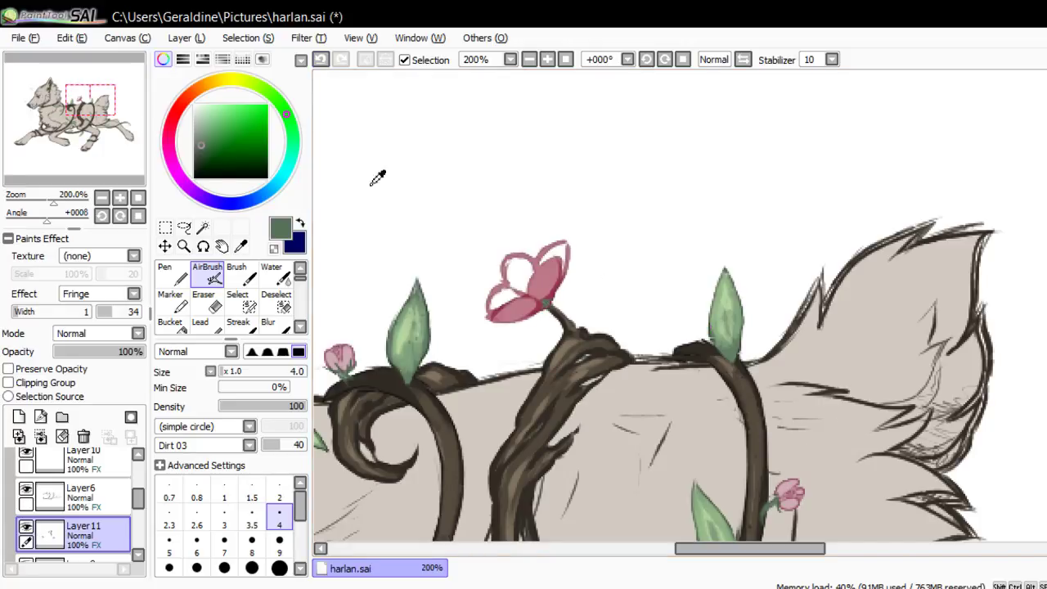
left_click(304, 224, "alt")
left_click(301, 227, "alt")
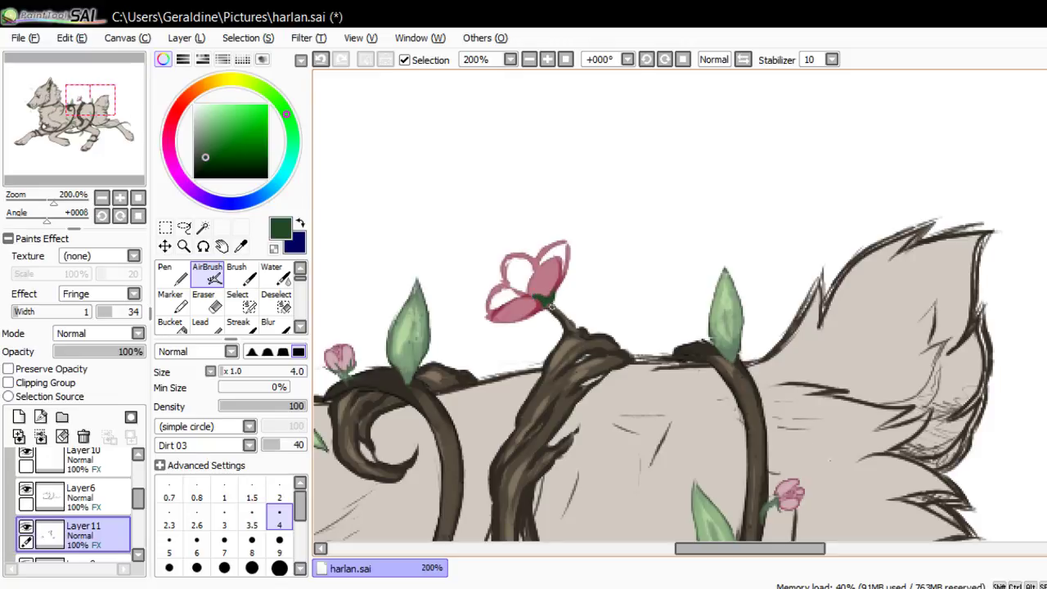
key("ctrl+z")
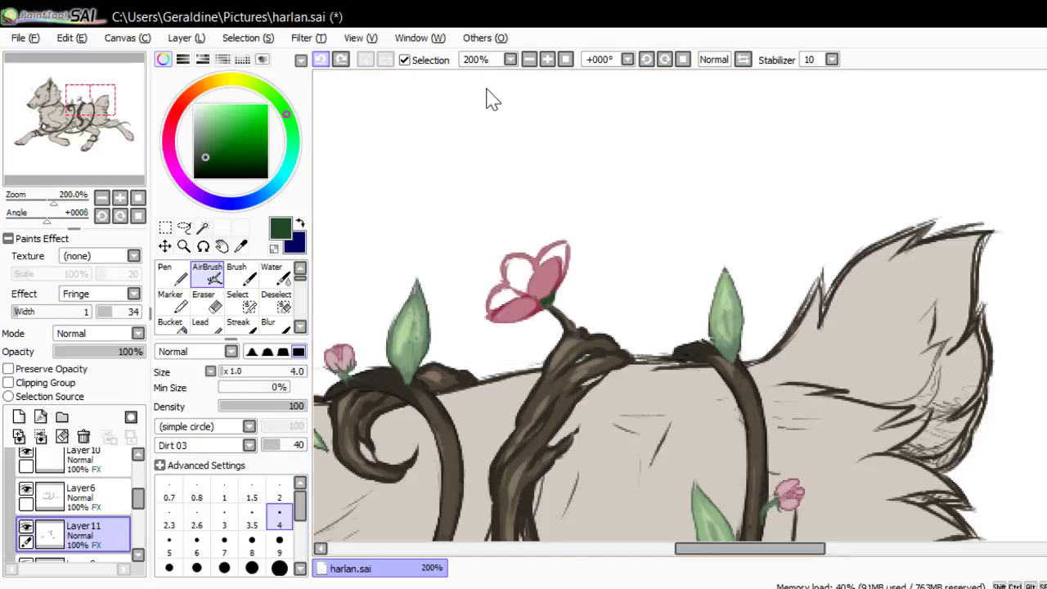
mouse_move(546, 298)
left_mouse_down()
mouse_move(552, 286)
mouse_move(526, 311)
mouse_move(561, 282)
mouse_move(538, 314)
mouse_move(551, 299)
left_mouse_up()
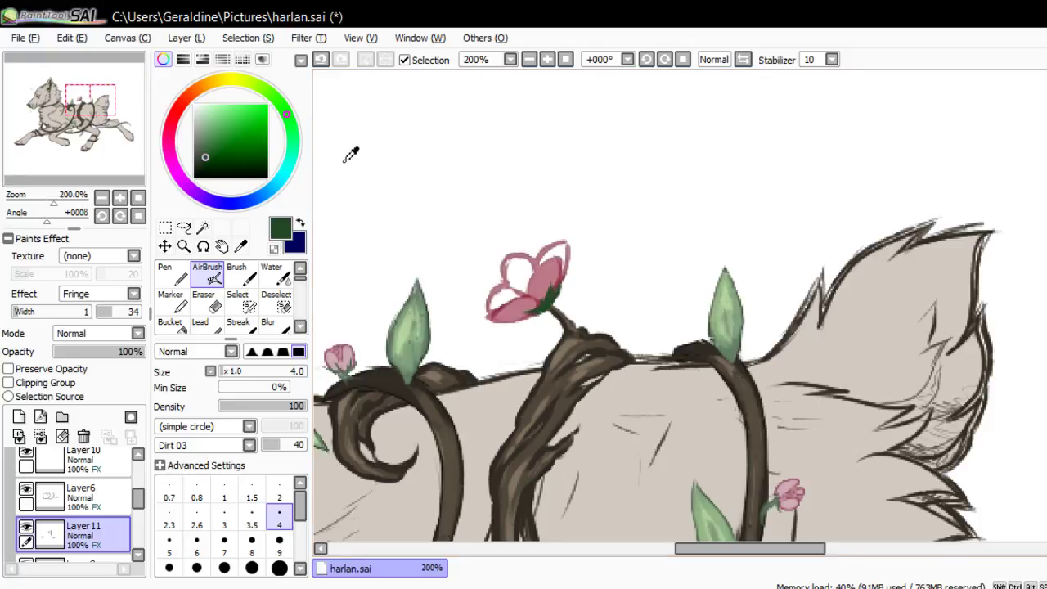
Dot three bright yellow anthers inside the open flower and connect them to its centre with thin pale-cream filaments at brush size 2
left_click(225, 80)
left_click(267, 122)
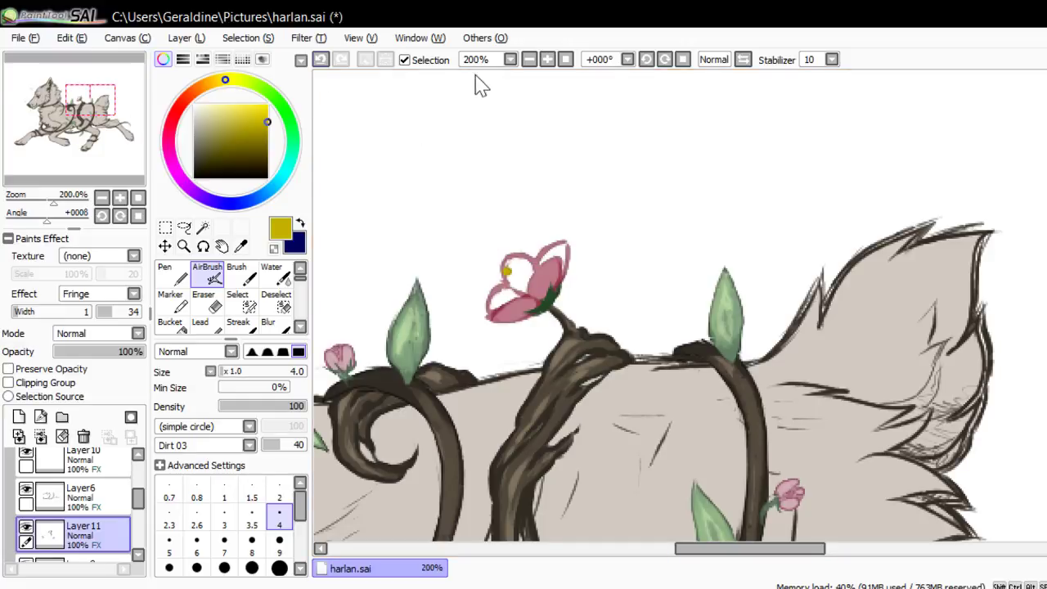
key("ctrl+z")
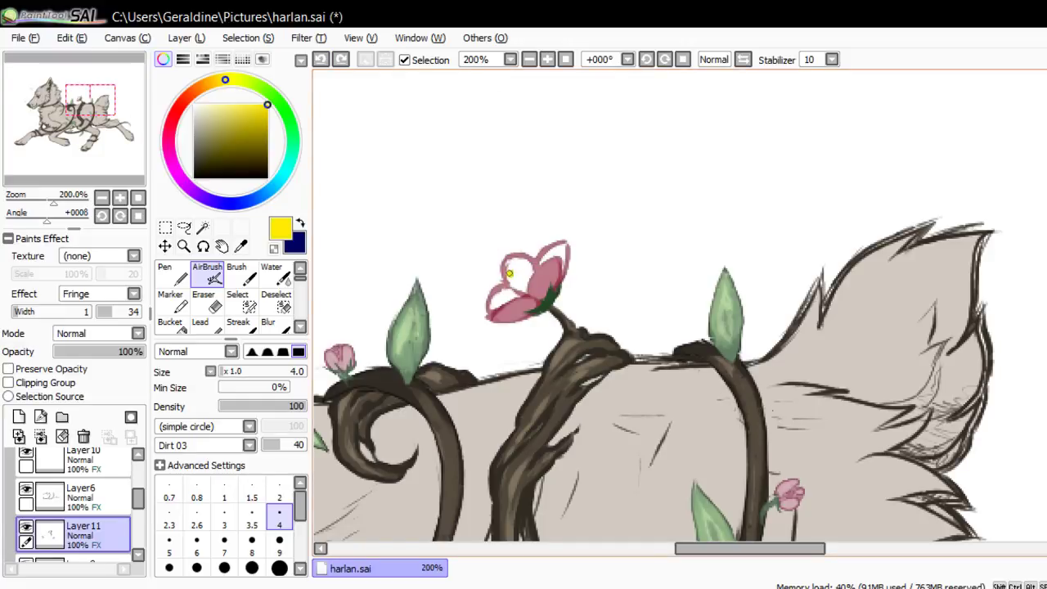
left_click(510, 274)
left_click(519, 264)
left_click(506, 287)
left_click(510, 279)
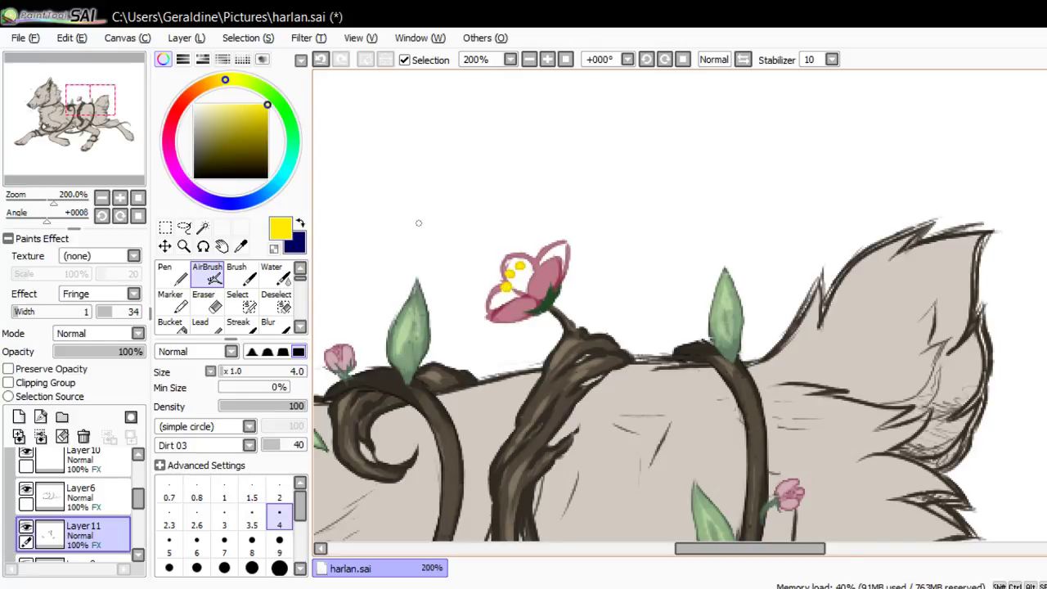
left_click(314, 171, "alt")
left_click(279, 494)
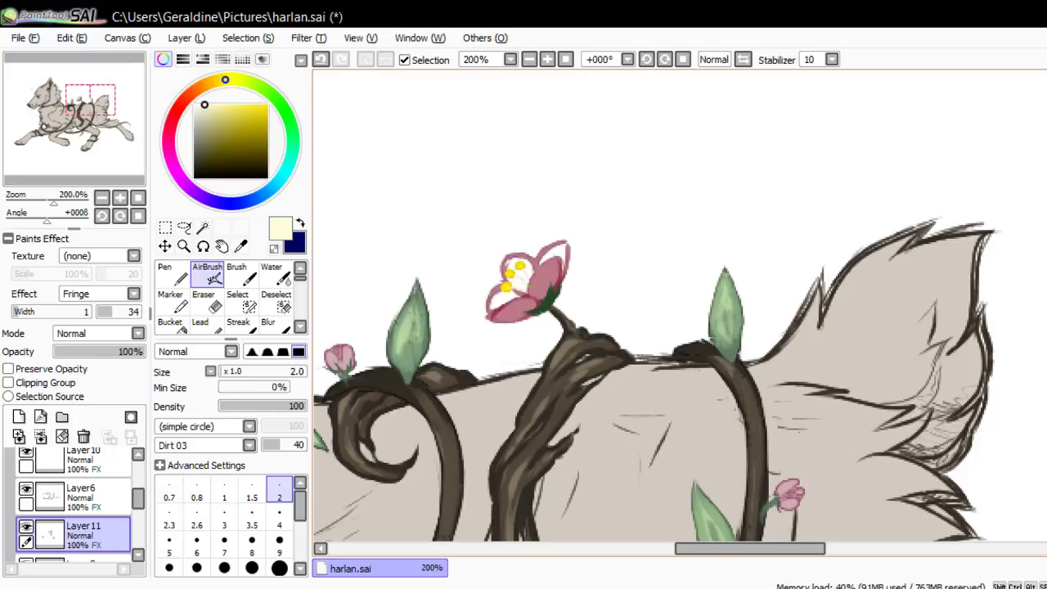
Add a new layer below Layer11 and fill the flower's white inner petals with a light pink based on the petal colour, brush size 4
scroll(137, 499, "down", 1)
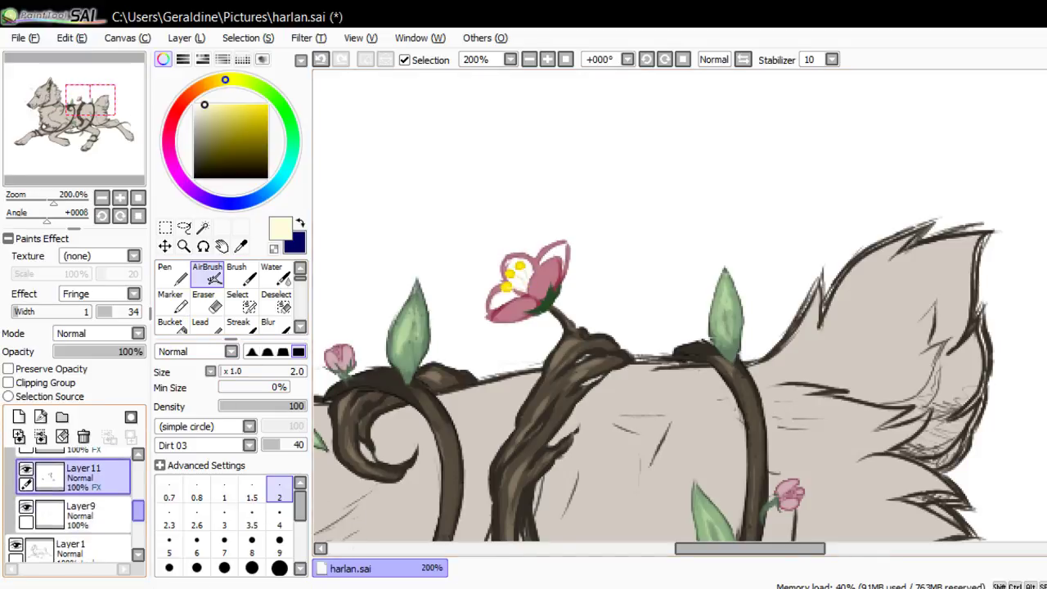
left_click(82, 511)
left_click(19, 416)
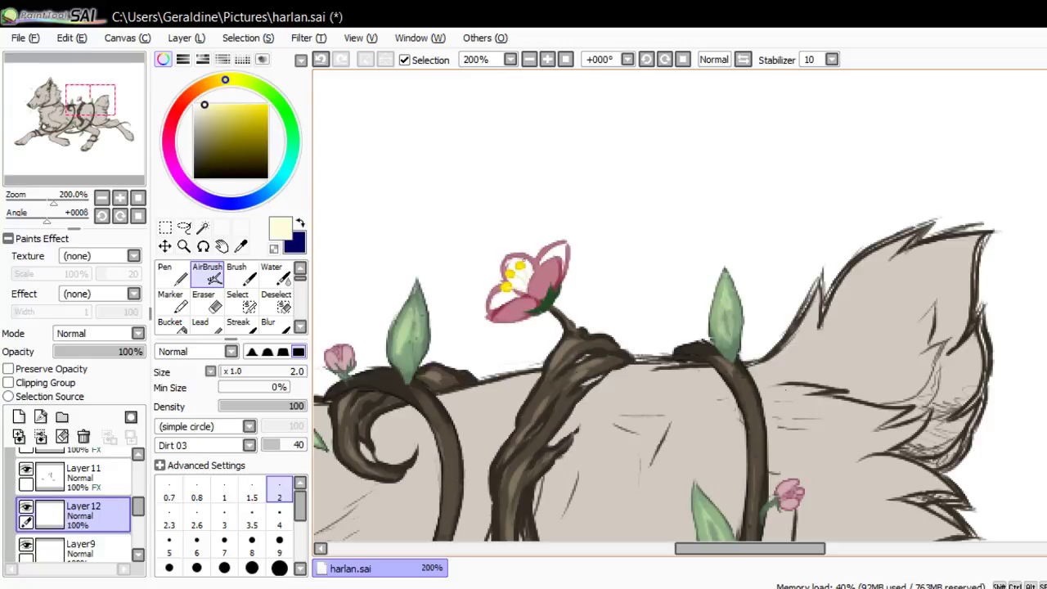
right_click(540, 273)
left_click_drag(214, 118, 211, 117)
left_click(279, 515)
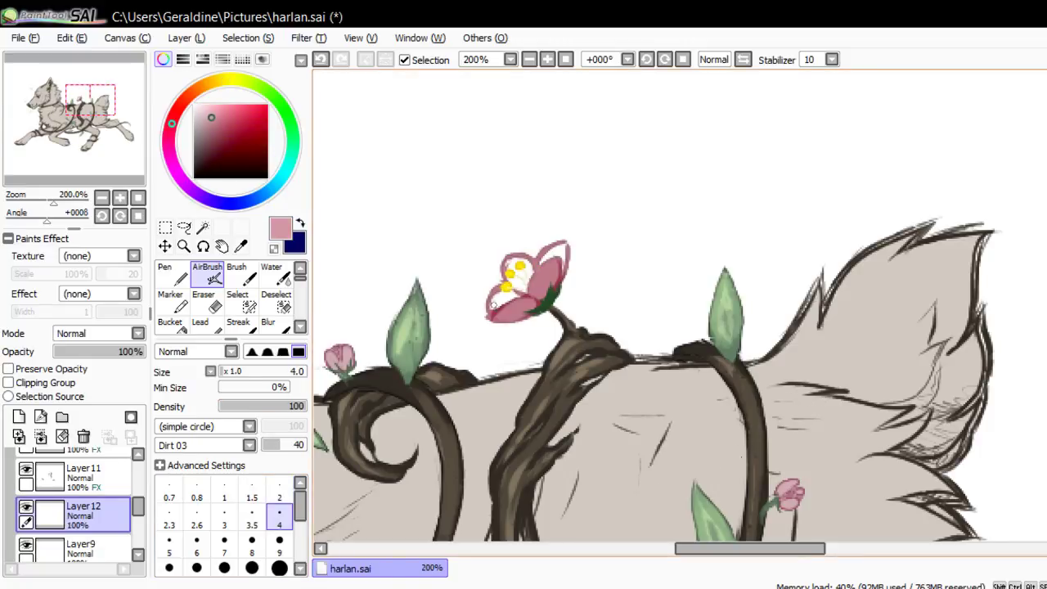
mouse_move(492, 303)
left_mouse_down()
mouse_move(501, 293)
mouse_move(511, 297)
mouse_move(507, 259)
mouse_move(519, 279)
mouse_move(532, 261)
mouse_move(525, 293)
mouse_move(561, 242)
mouse_move(561, 271)
left_mouse_up()
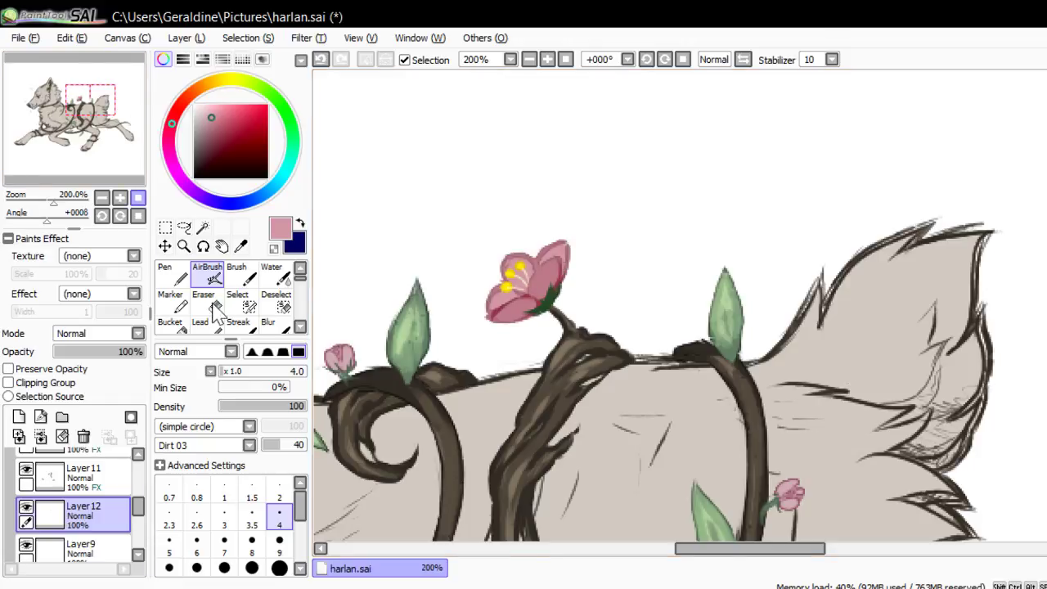
Clean up the flower's petal outlines on Layer11 with the Eraser at size 4
key("Home")
key("plus")
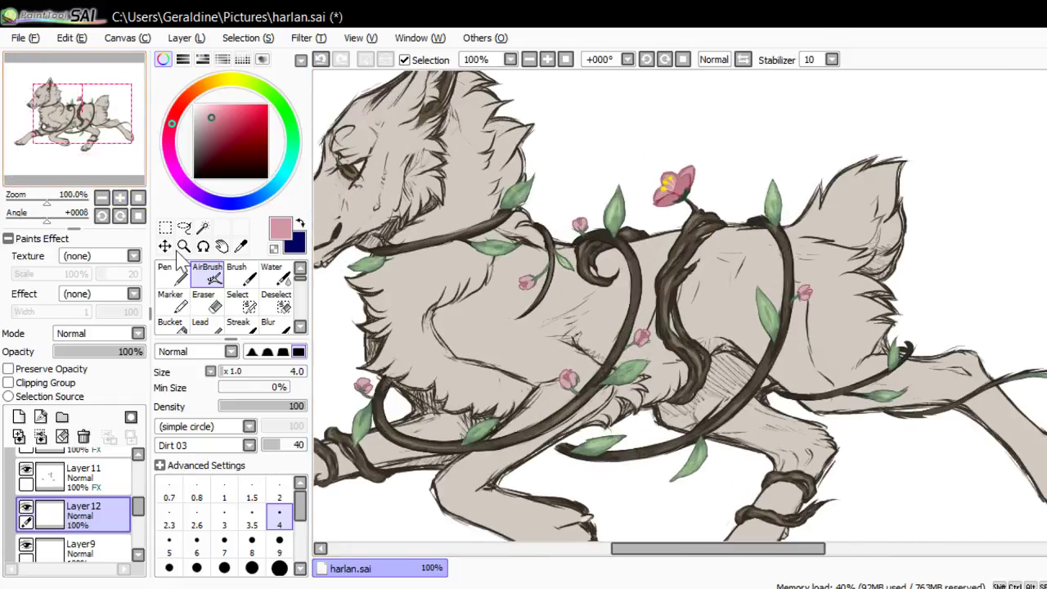
left_click(88, 110)
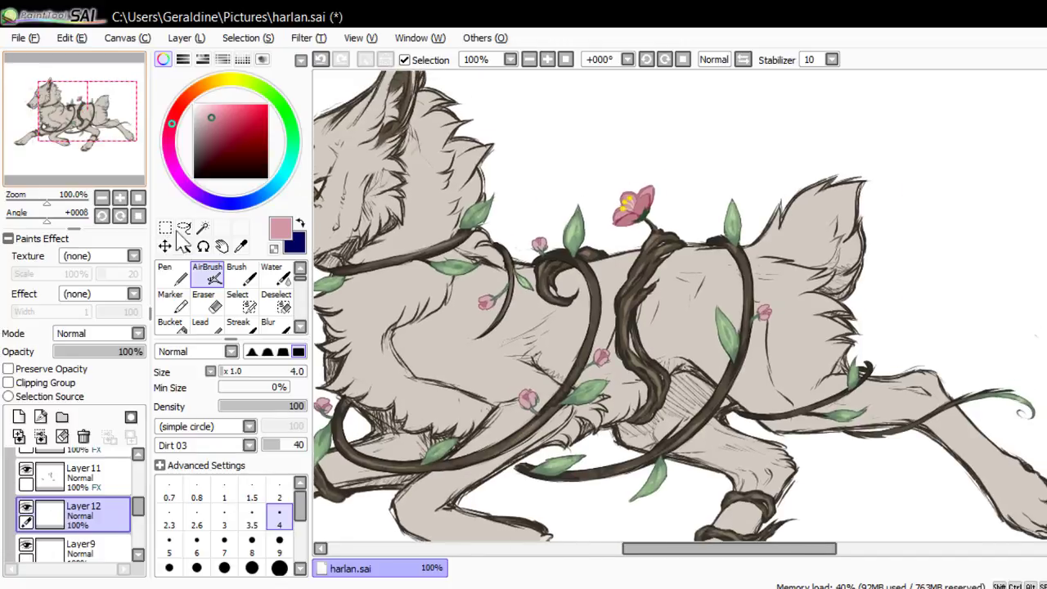
left_click(120, 198)
left_click(120, 198)
left_click(90, 105)
left_click(82, 474)
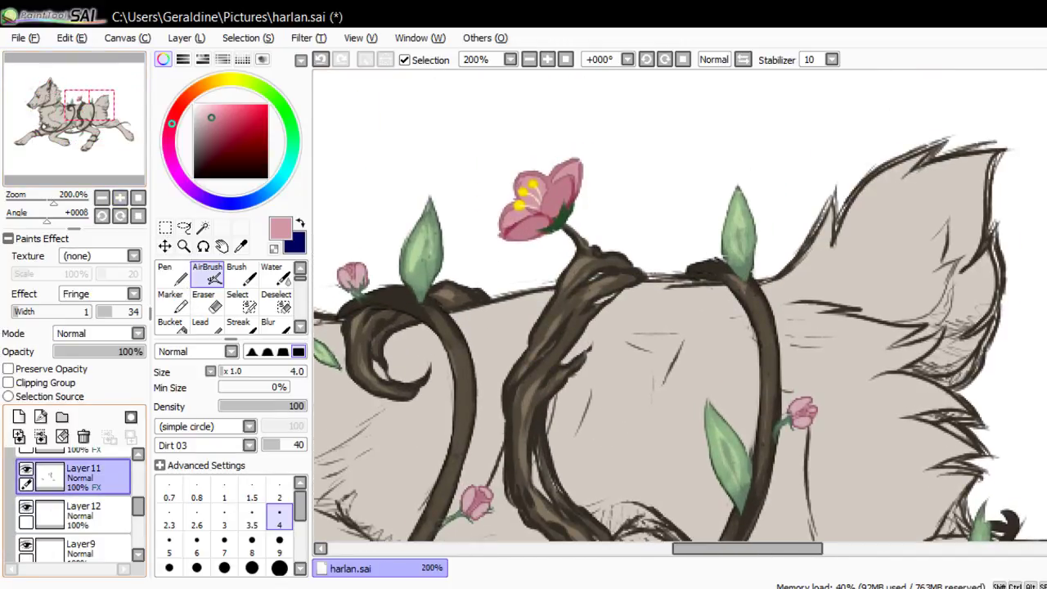
key("e")
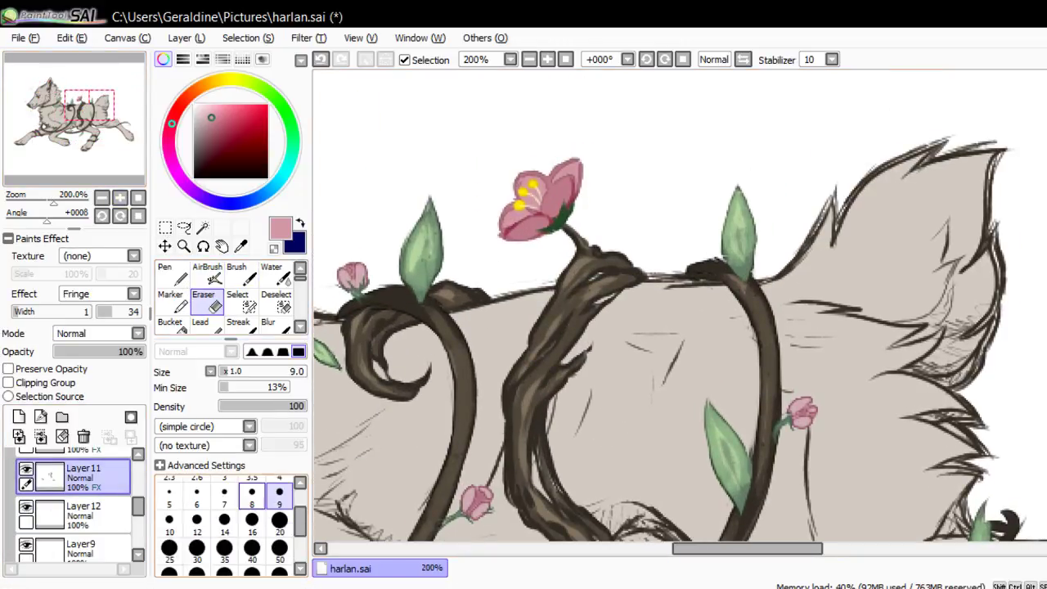
left_click(279, 479)
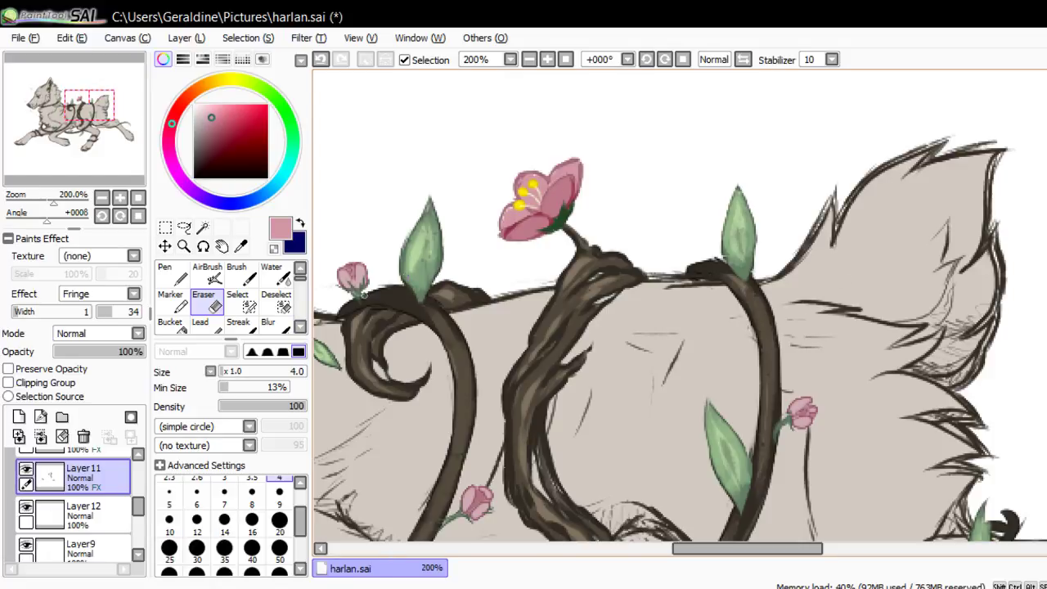
Fill the remaining gaps along the inner petals with the light pink on Layer12 using the AirBrush
left_click(82, 511)
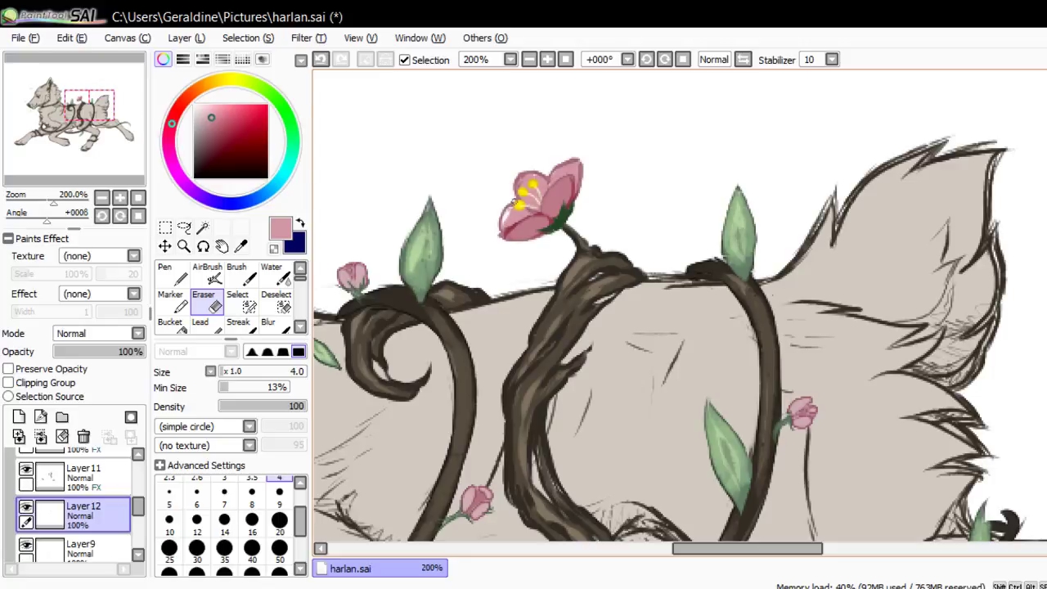
left_click(207, 276)
left_click_drag(510, 223, 510, 209)
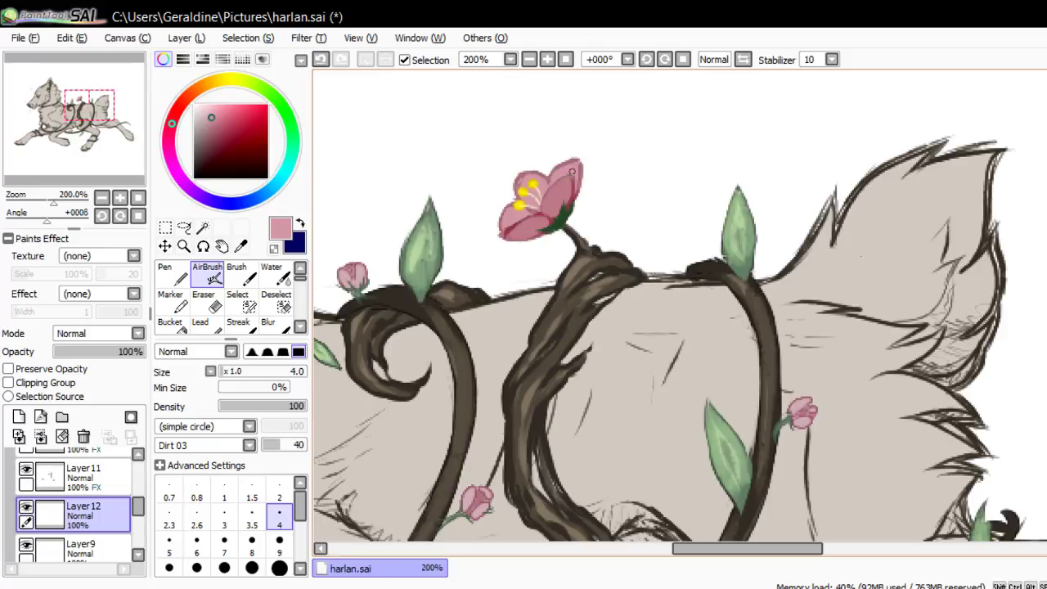
Shade the flower's inner petals on Layer12 with a more saturated rose and blend it with the Brush at size 9
right_click(543, 189)
left_click(221, 122)
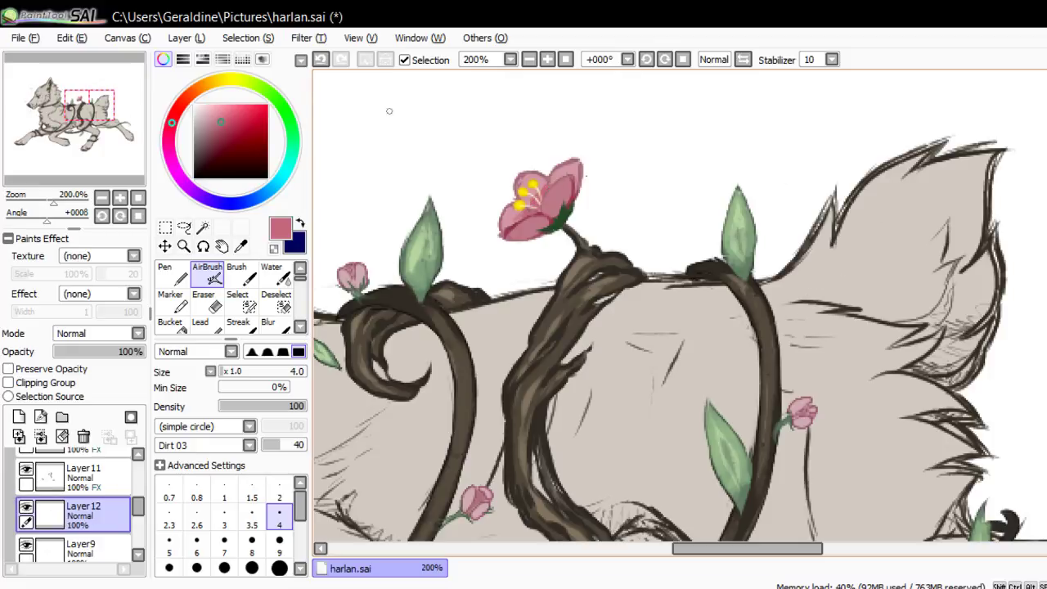
key("b")
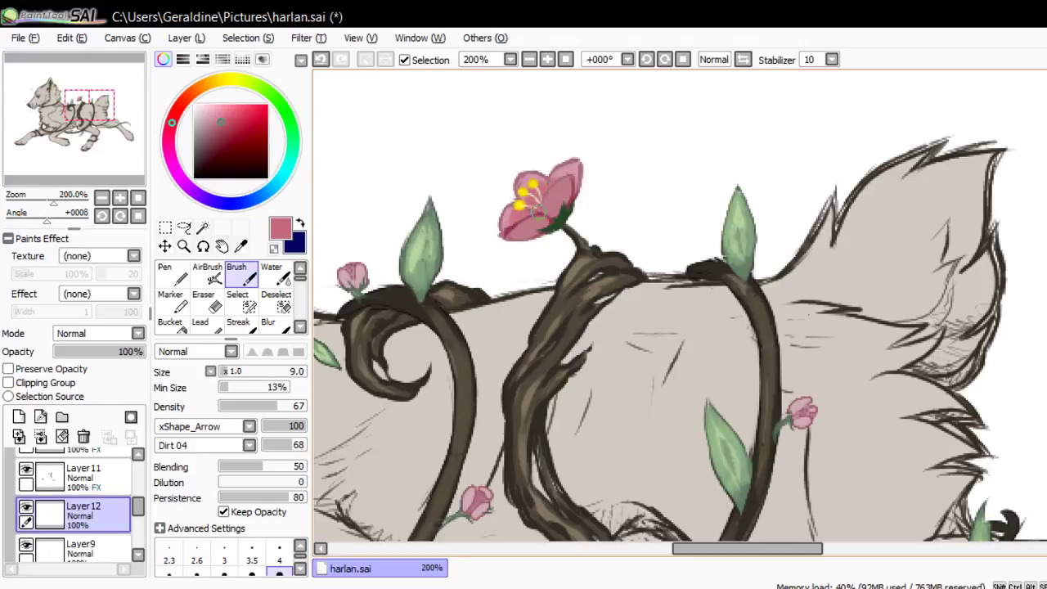
left_click_drag(573, 170, 556, 188)
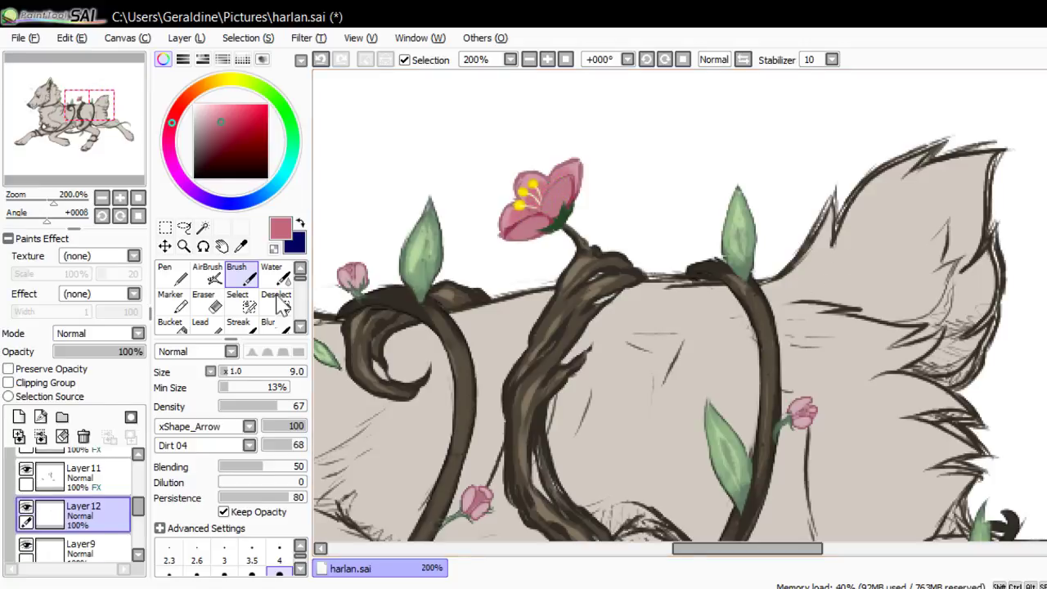
Deepen the shading around the stamens and between the inner petals with a dark rose using the Brush
left_click(138, 198)
left_click_drag(118, 151, 132, 148)
key("ctrl+plus")
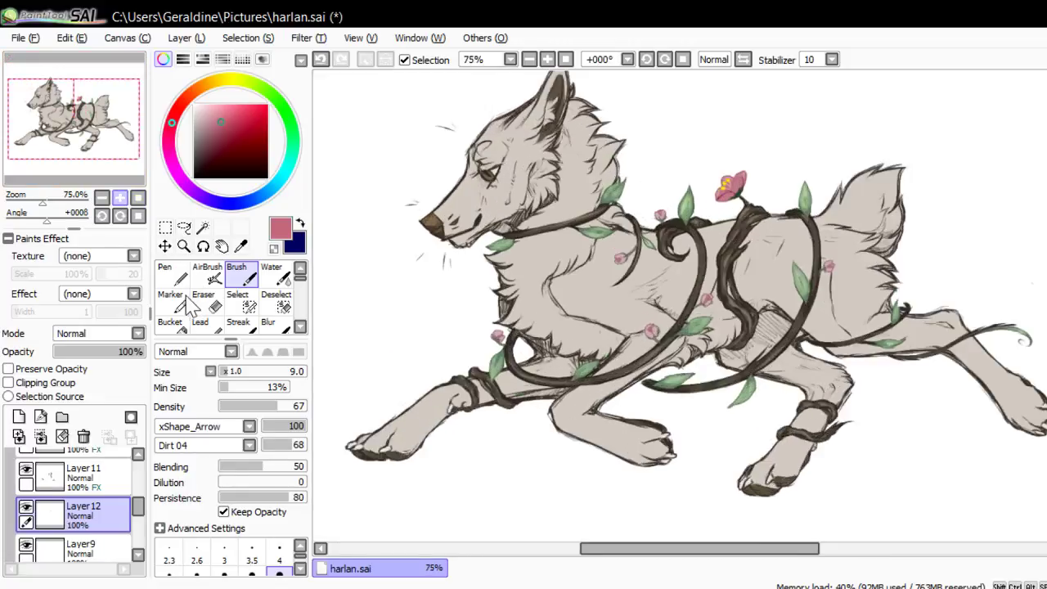
key("ctrl+plus")
key("ctrl+plus")
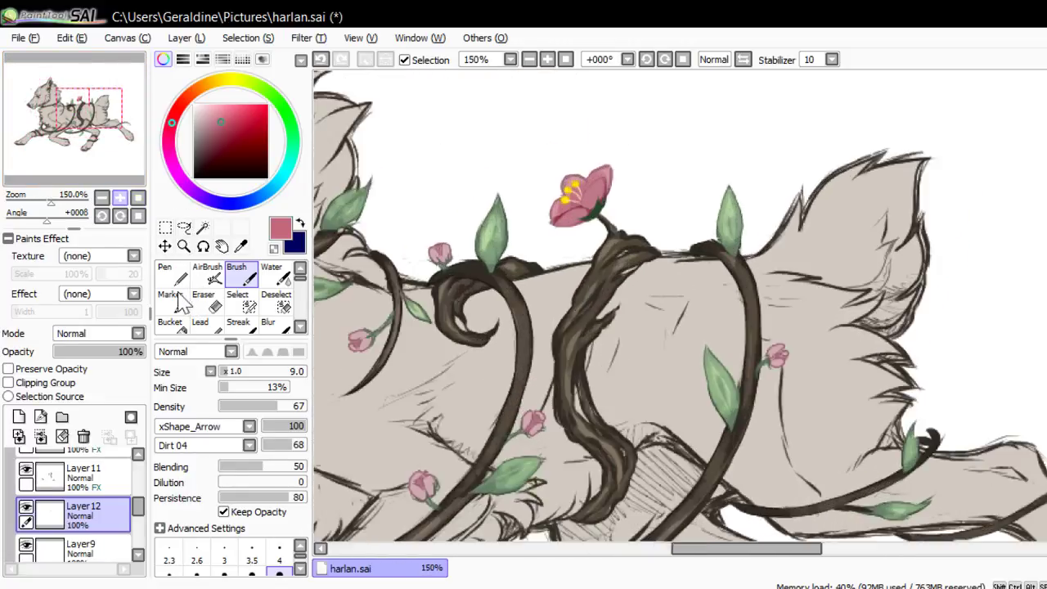
key("ctrl+plus")
left_click_drag(115, 142, 115, 143)
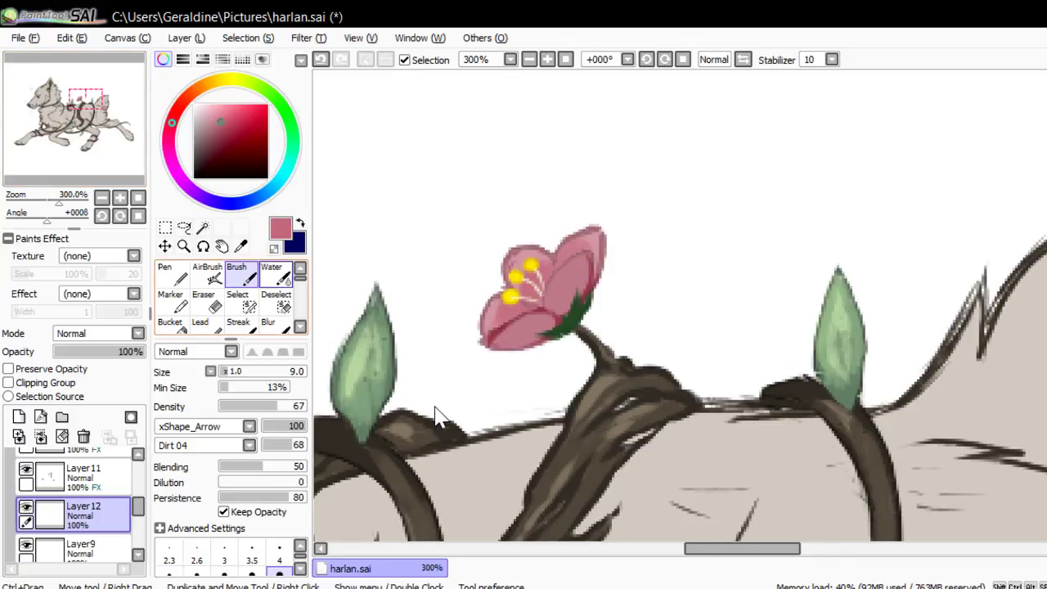
left_click(487, 331, "alt")
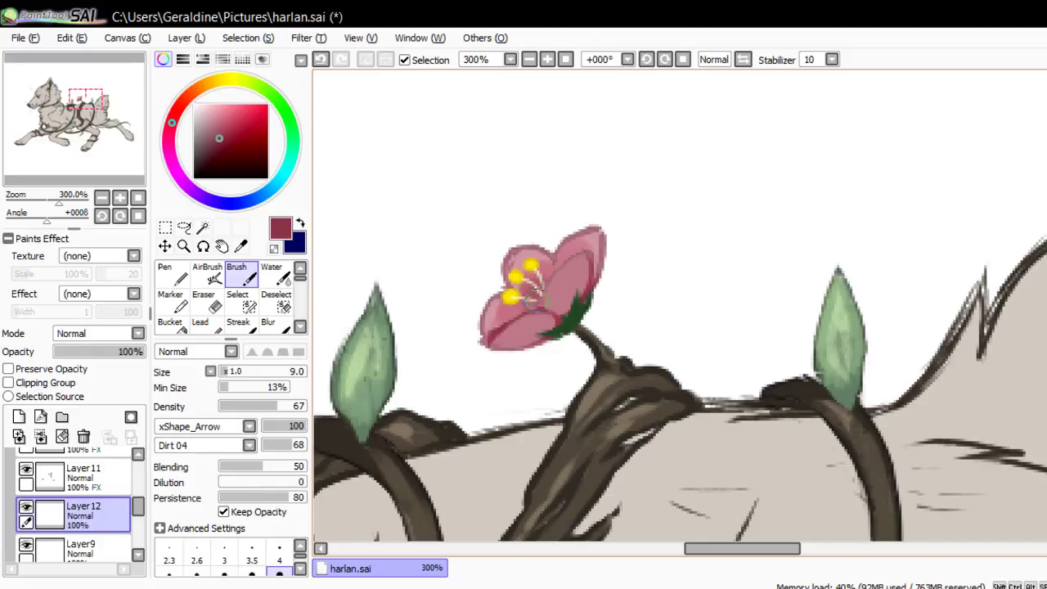
mouse_move(540, 306)
left_mouse_down()
mouse_move(517, 316)
mouse_move(555, 270)
left_mouse_up()
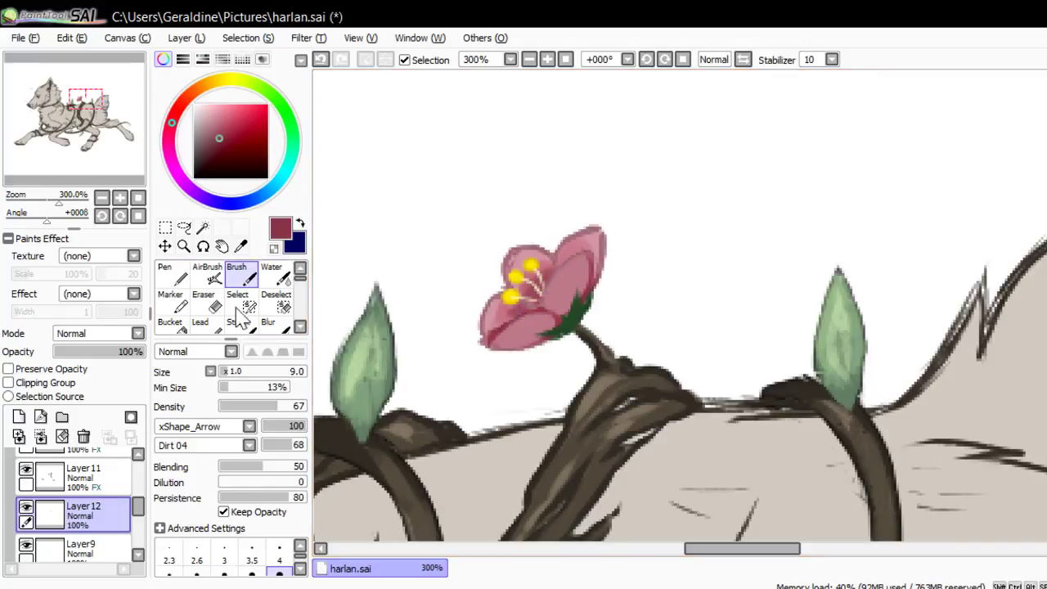
Check Layer11 by hiding and reshowing it, preserve its opacity, and tint the flower's twig with green sampled from the calyx using the AirBrush
key("Home")
left_click(90, 108)
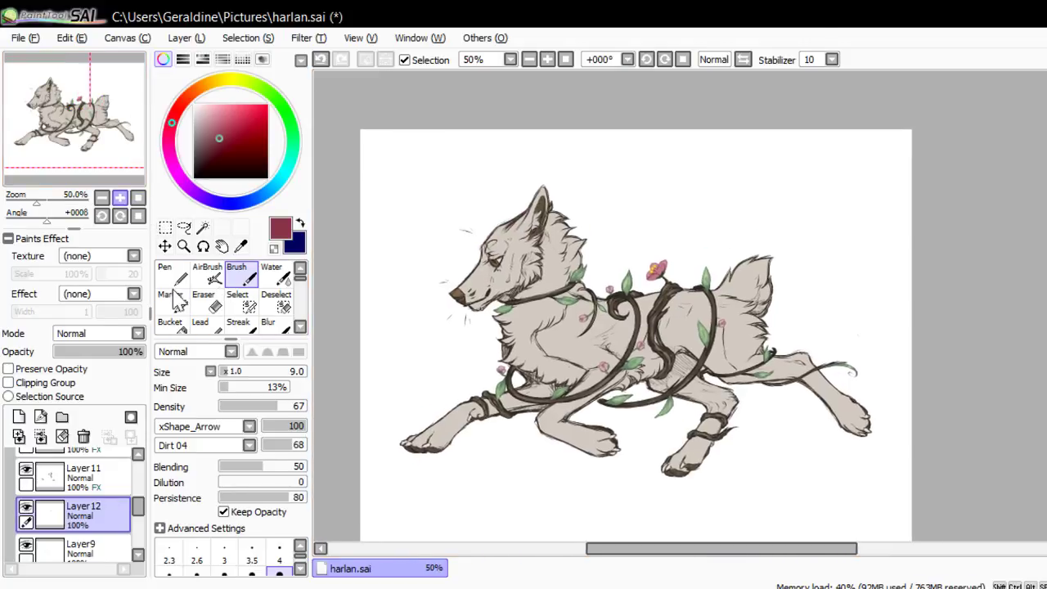
scroll(85, 135, "up", 3)
left_click(85, 477)
left_click(26, 469)
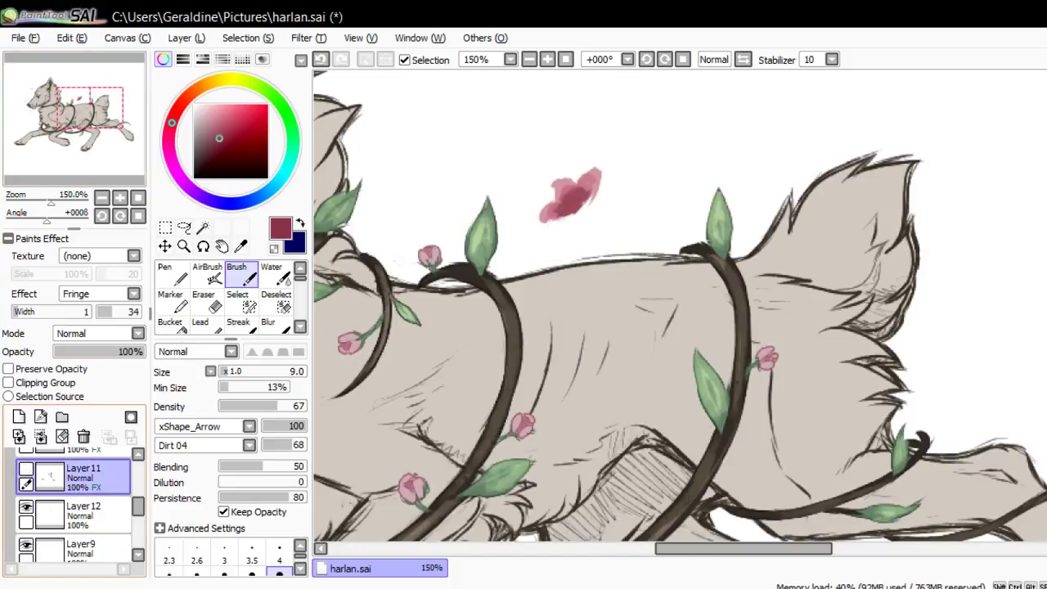
left_click(26, 469)
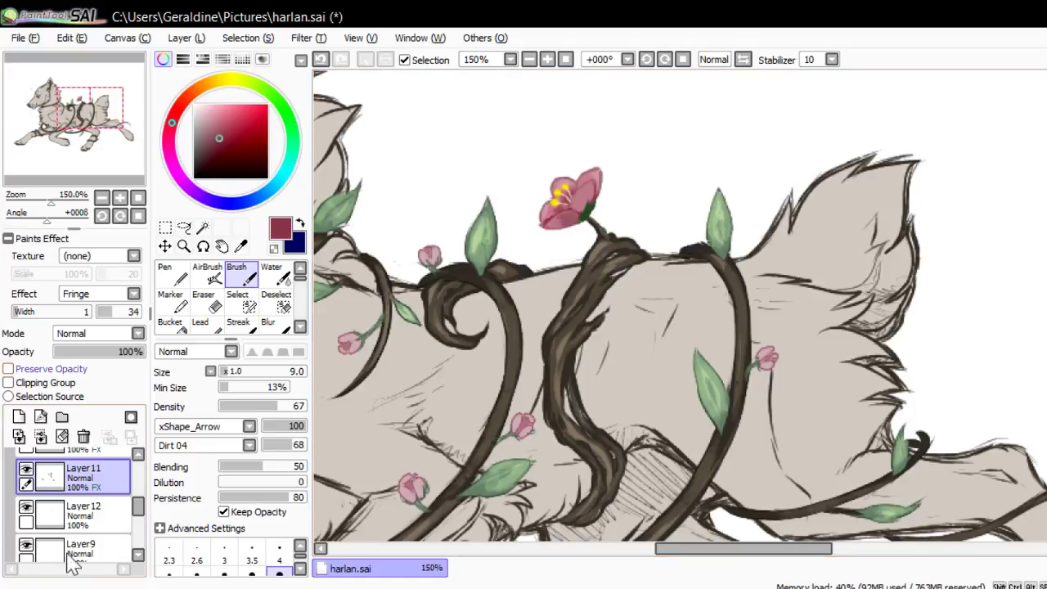
left_click(8, 369)
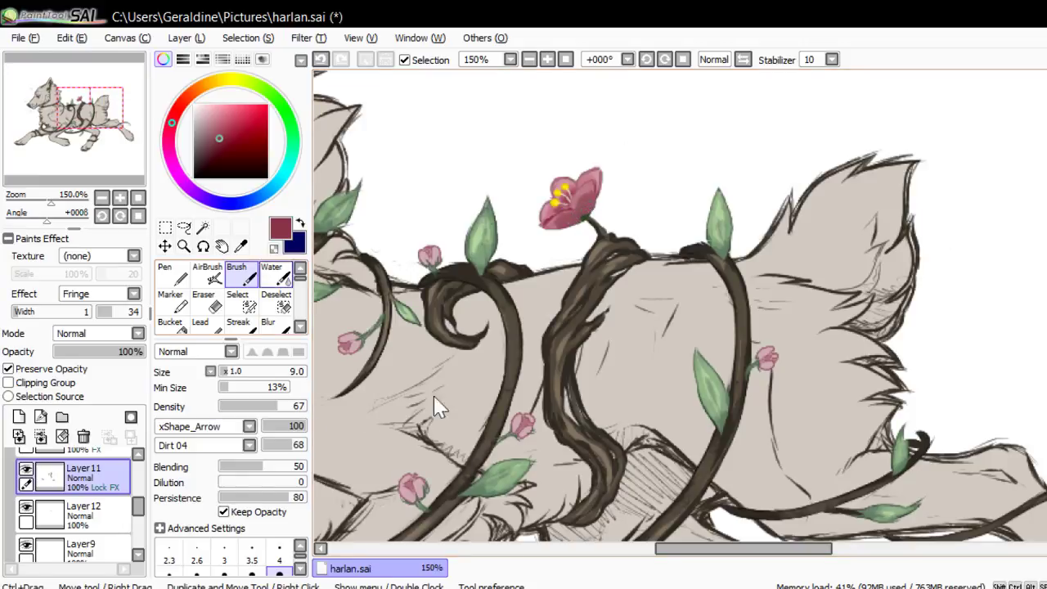
right_click(586, 220)
left_click(207, 276)
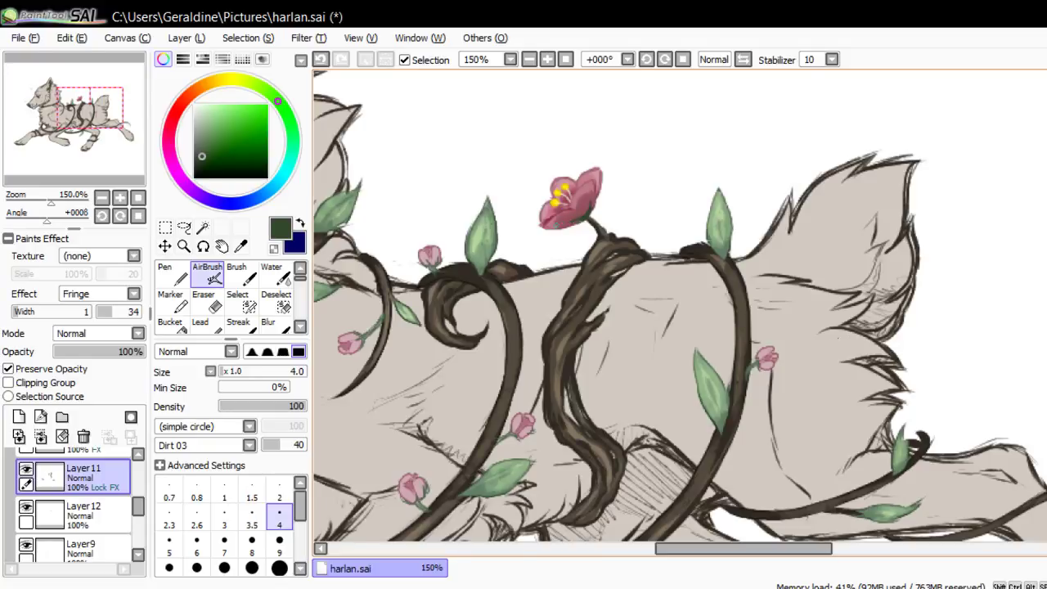
Soften the flower's petal outlines with pinks sampled from the petals, and turn off opacity preservation on Layer11
right_click(584, 189)
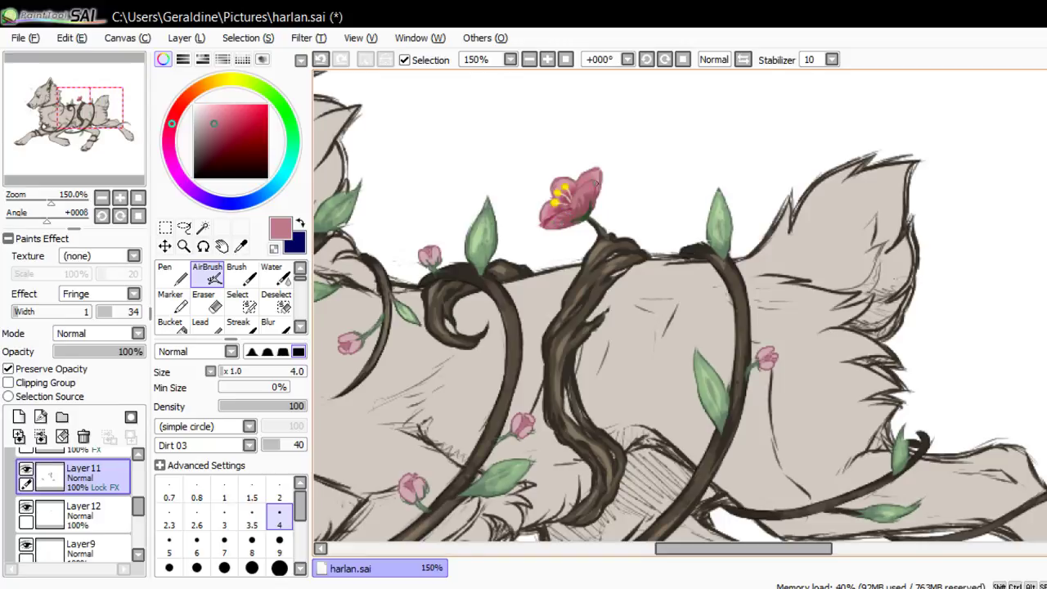
right_click(595, 172)
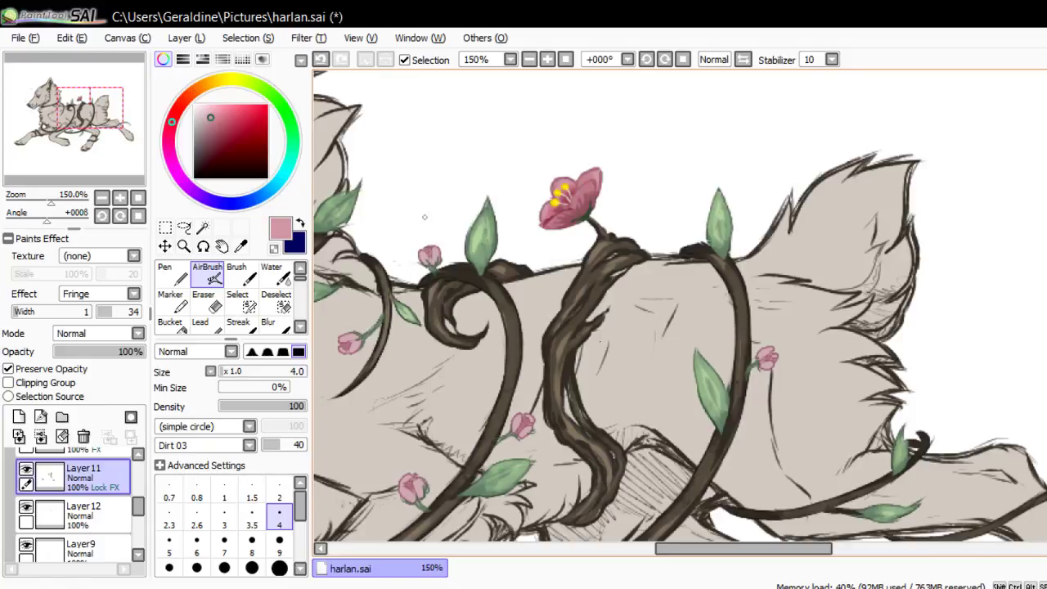
left_click(66, 369)
Highlight the flower's petals with a lighter pink at size 4 and finer strokes of very pale pink at size 2
left_click(320, 180, "alt")
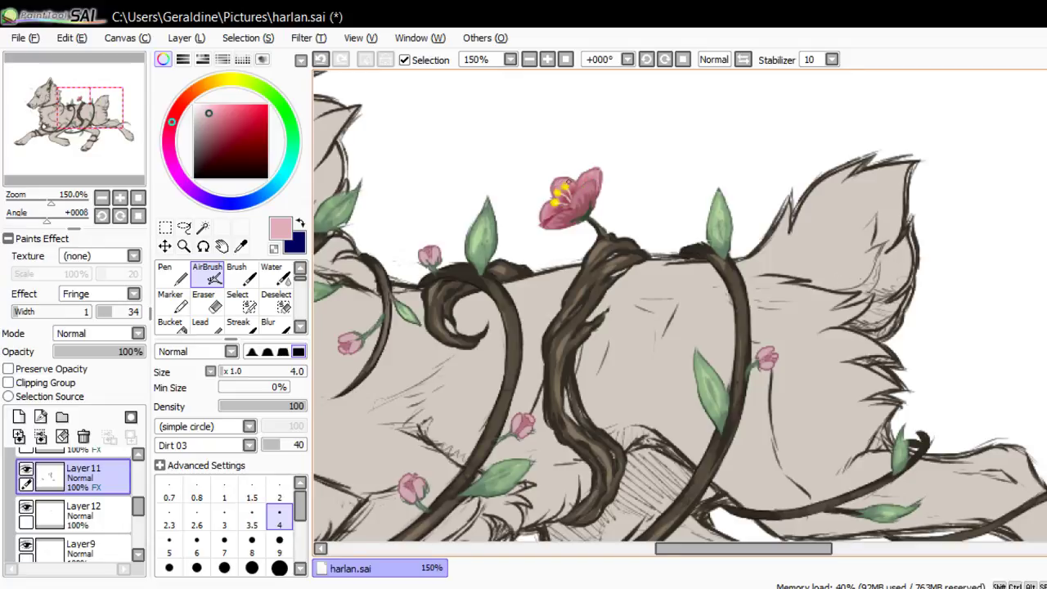
mouse_move(553, 215)
left_mouse_down()
mouse_move(543, 221)
mouse_move(540, 205)
left_mouse_up()
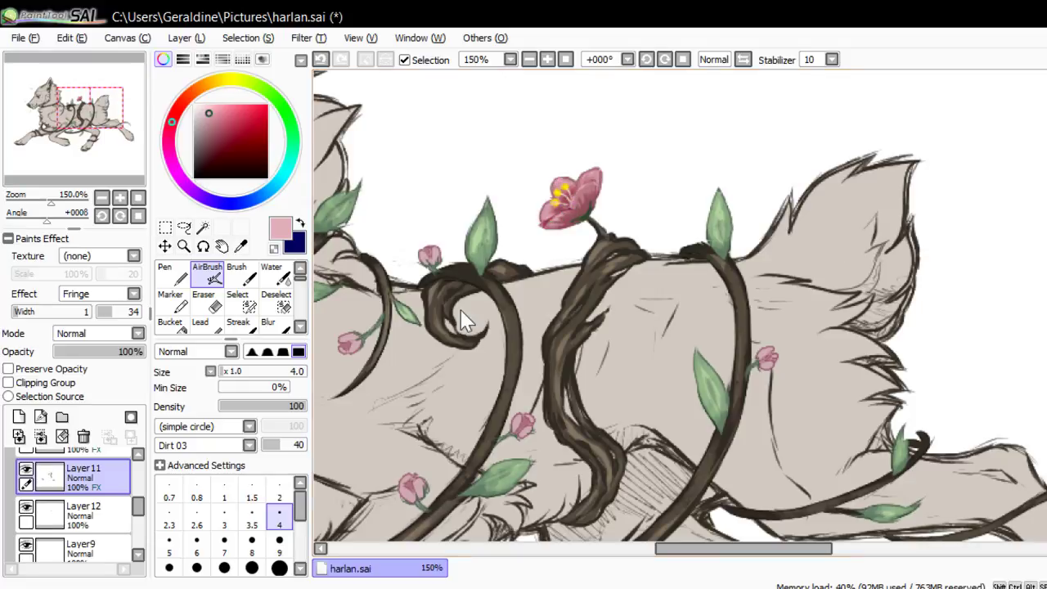
left_click(327, 174, "alt")
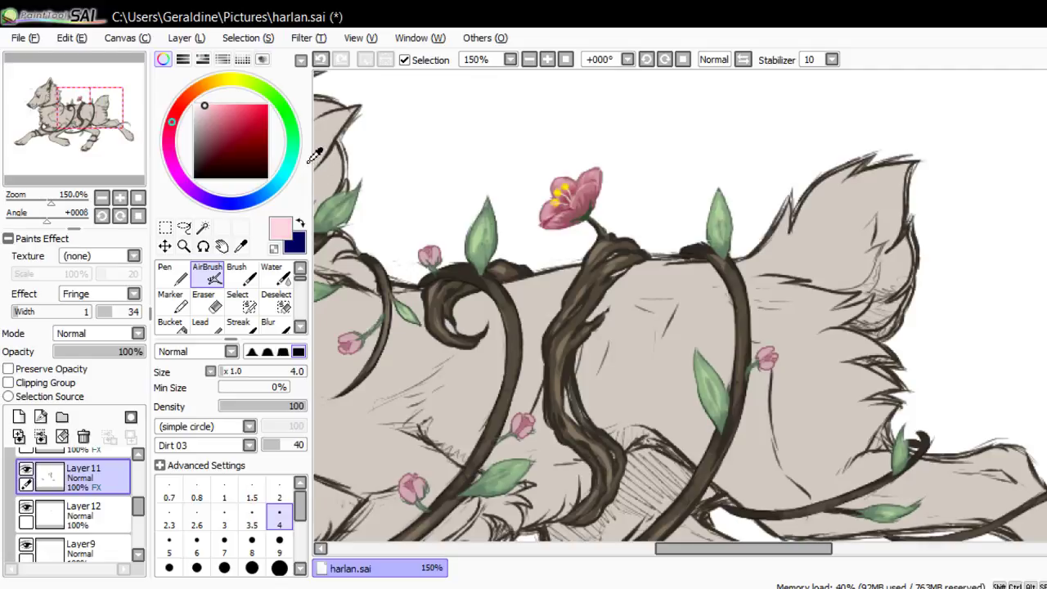
left_click(279, 490)
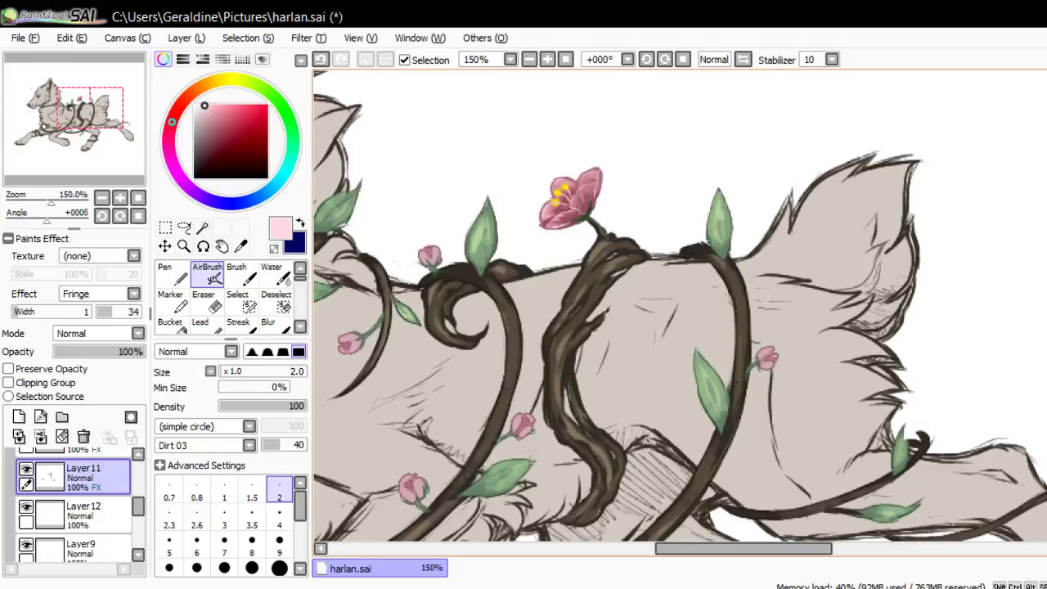
left_click(138, 198)
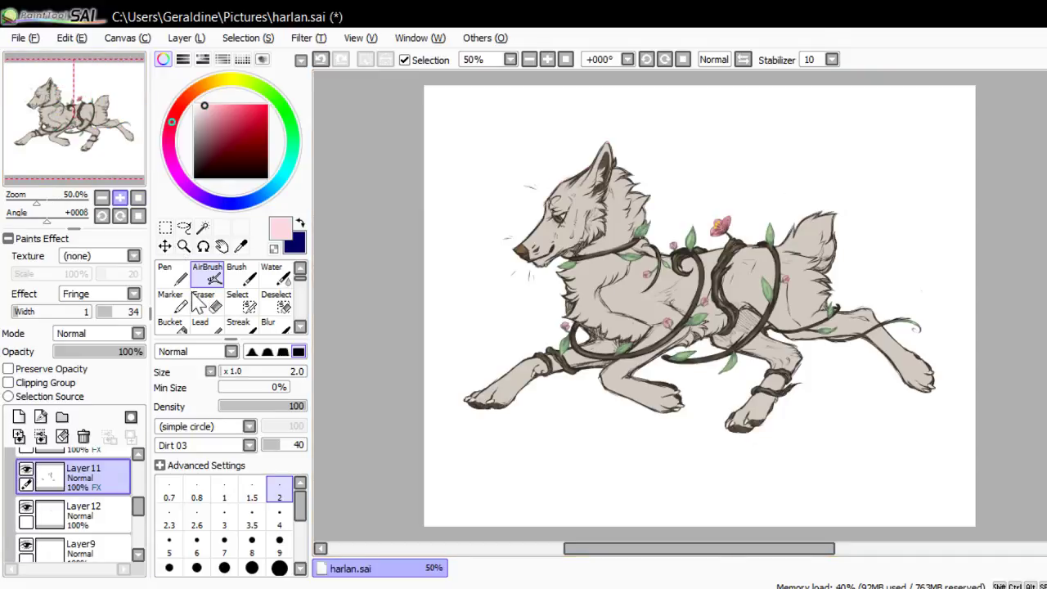
Merge Layer11 down into Layer12
key("ctrl+plus")
key("ctrl+plus")
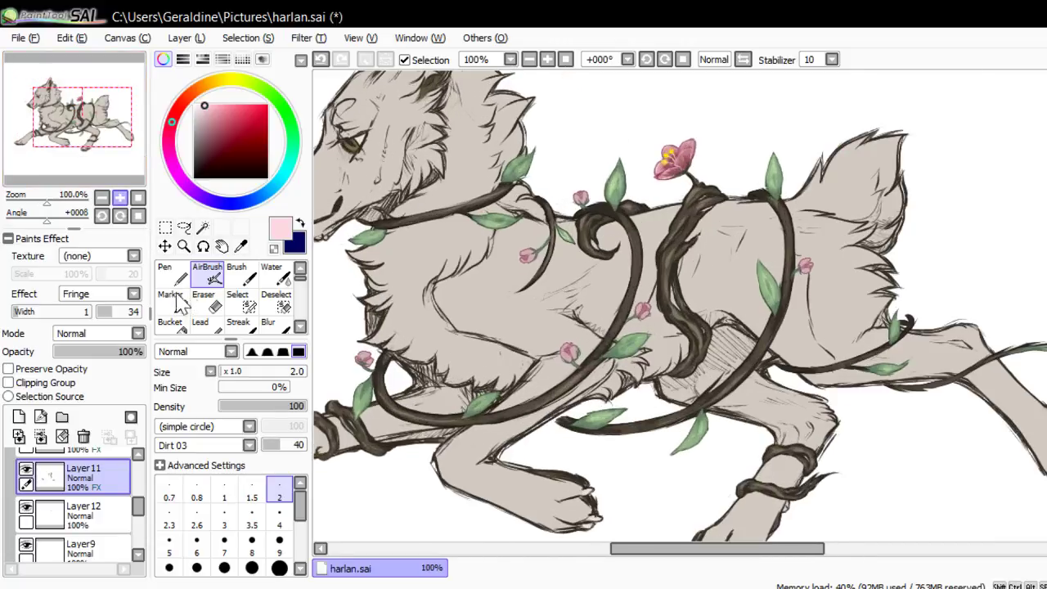
left_click(40, 436)
key("e")
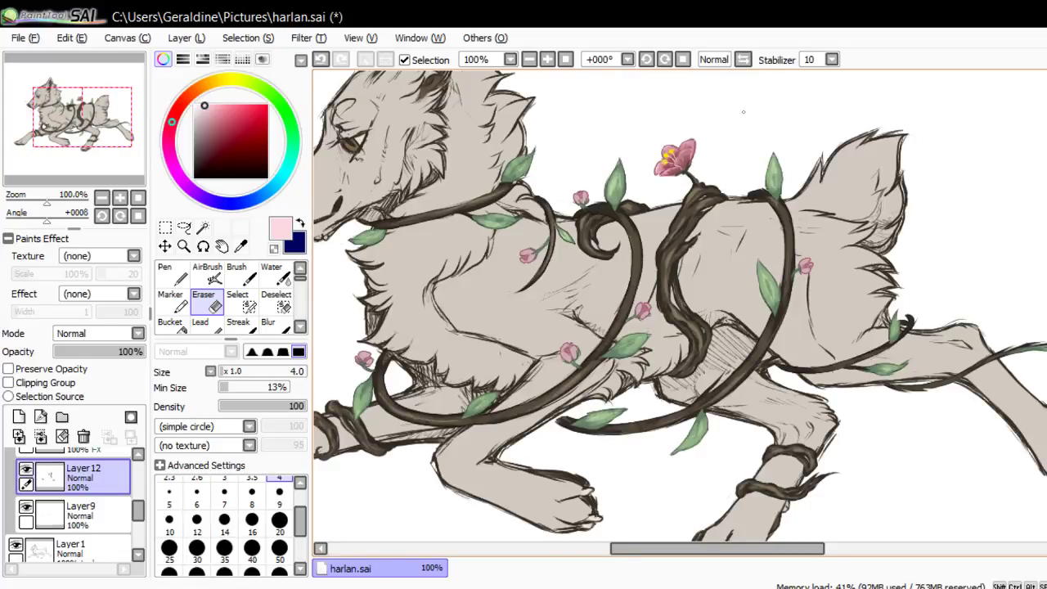
key("Home")
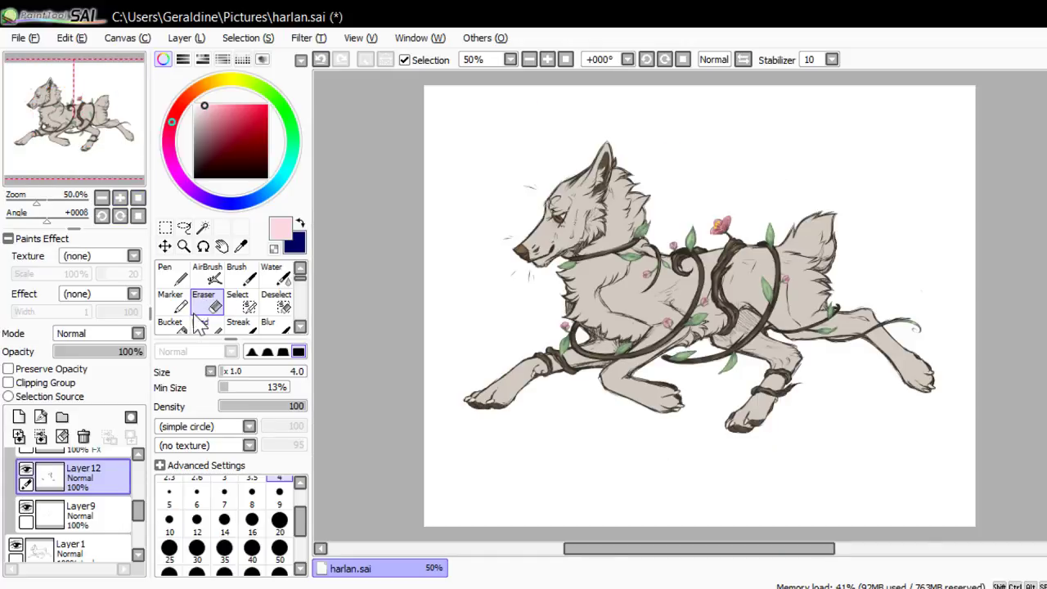
Rotate the view 90° and extend the open flower's outer petal with the AirBrush, using dark rose and lighter pinks sampled from the petals
key("End")
key("End")
key("End")
key("End")
key("End")
key("End")
key("ctrl+plus")
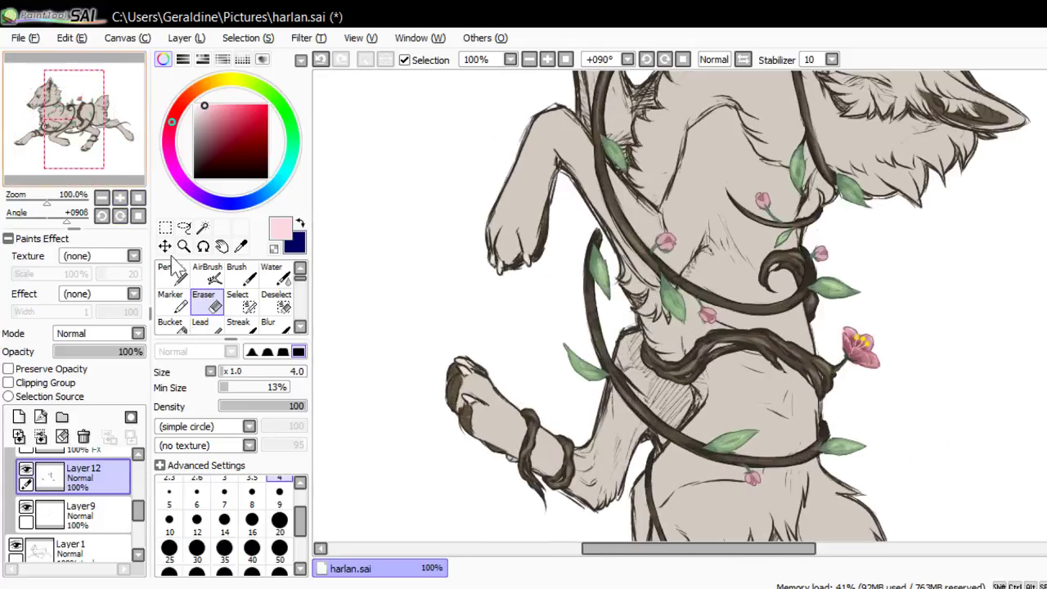
left_click(100, 116)
left_click(120, 198)
left_click_drag(99, 116, 82, 89)
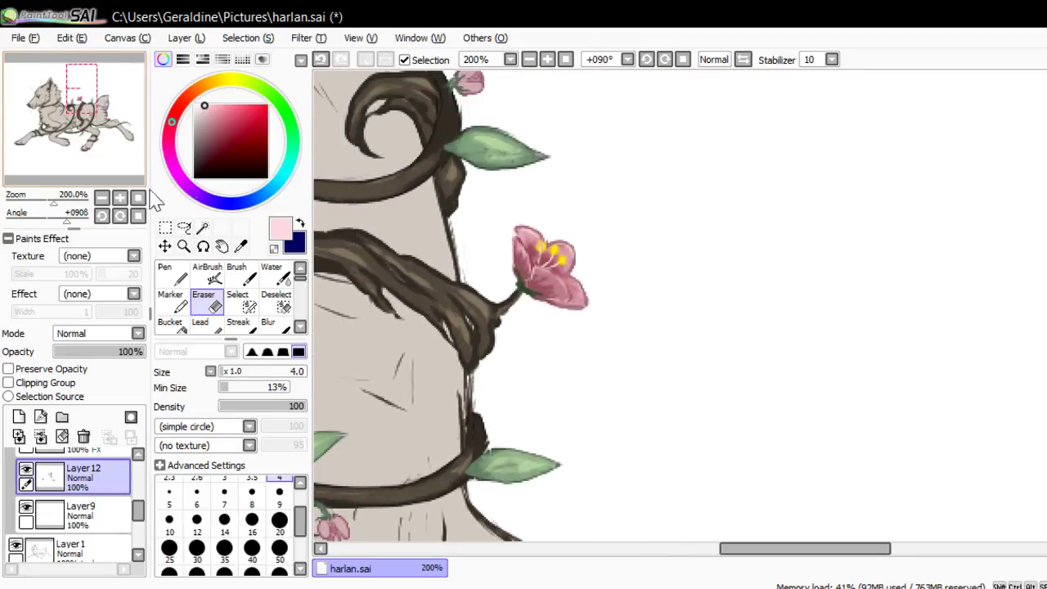
right_click(518, 244)
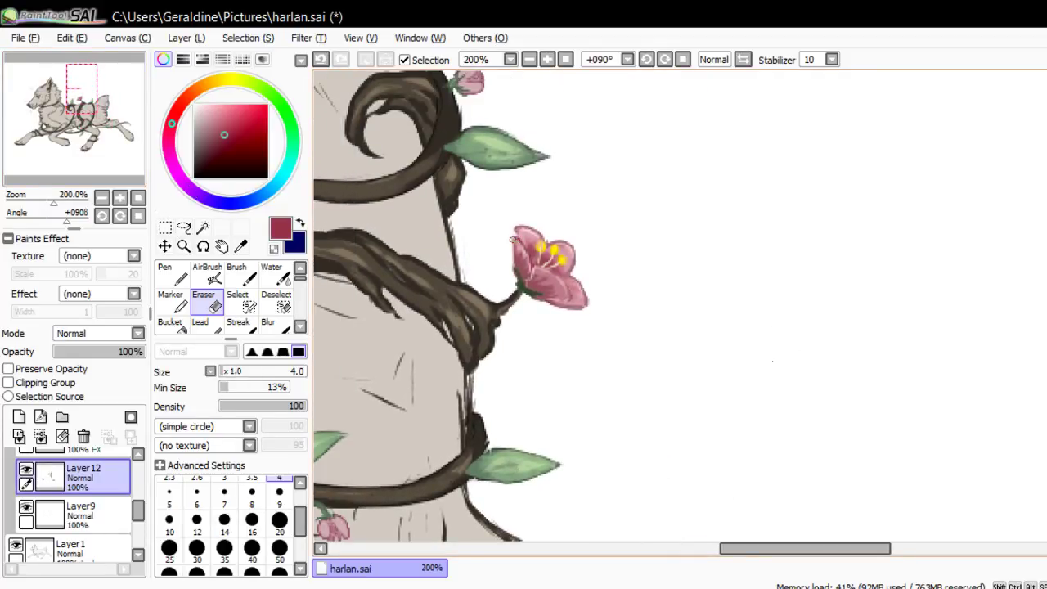
left_click(213, 274)
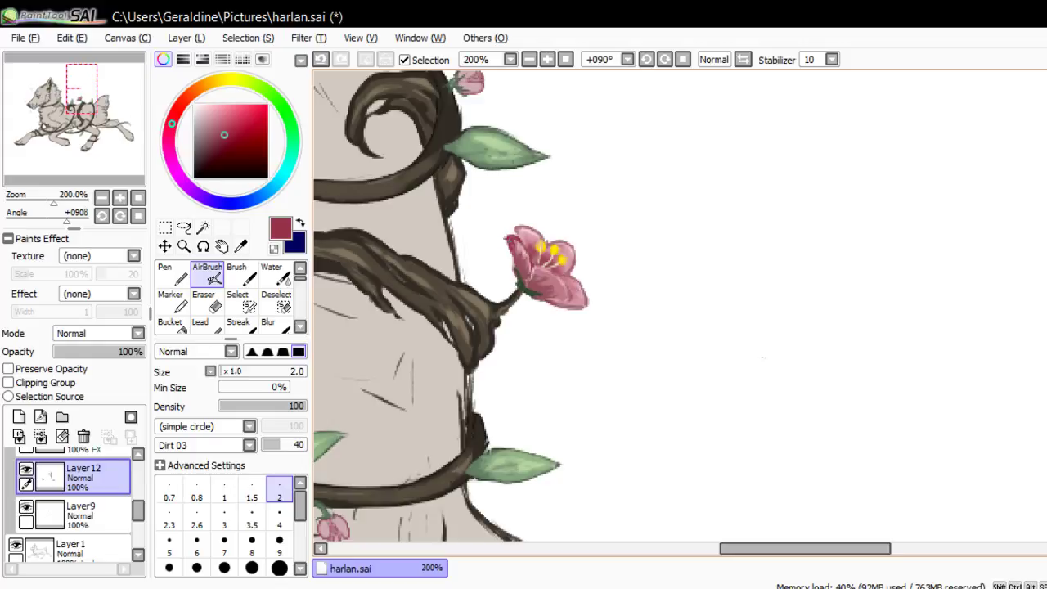
right_click(524, 246)
right_click(520, 250)
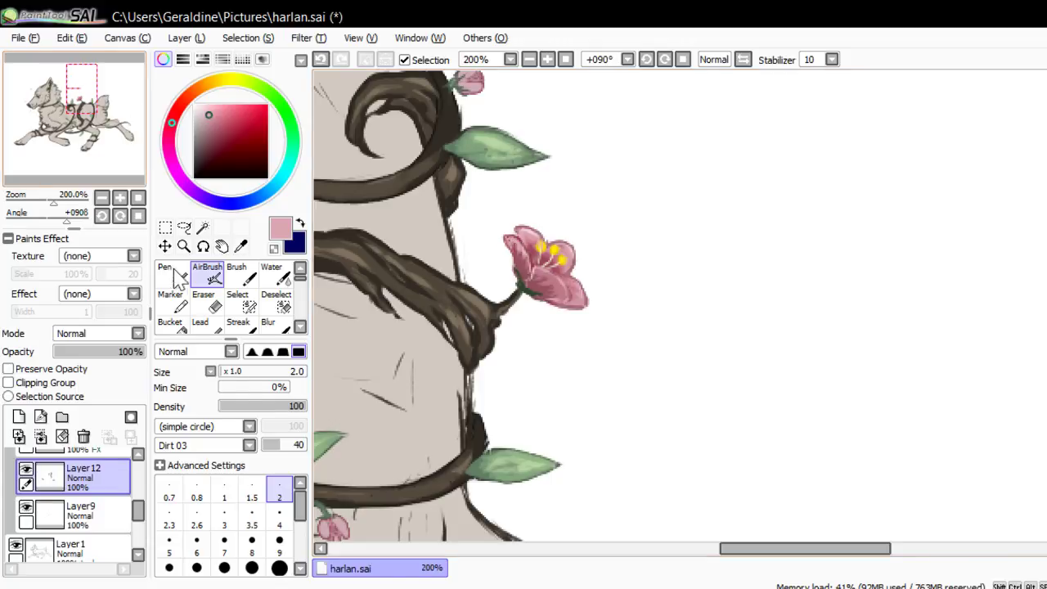
Reset the view rotation and add a new layer above Layer8 at the top of the layer stack
left_click(138, 216)
left_click(138, 198)
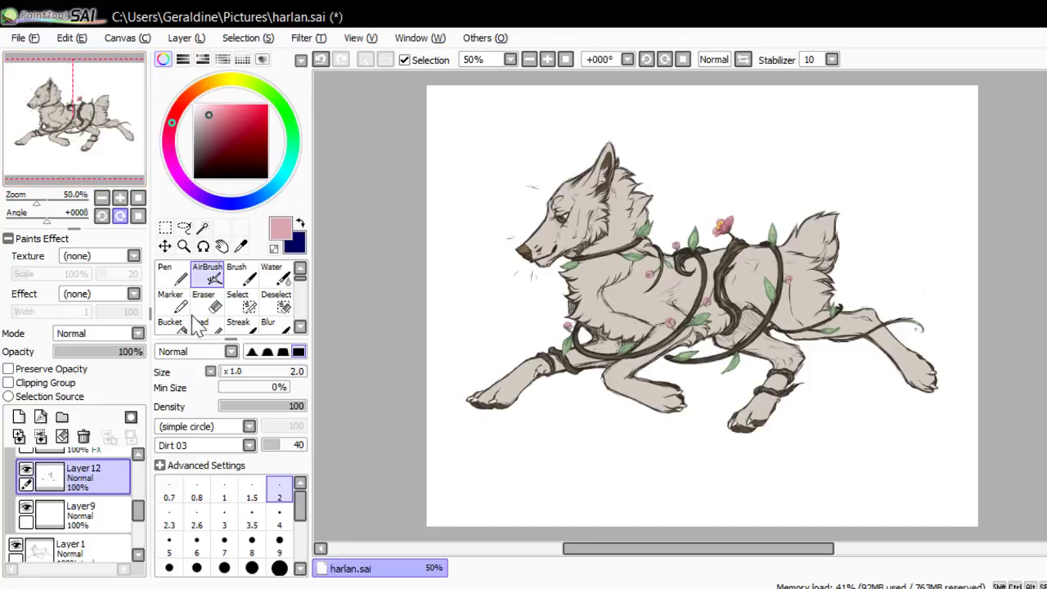
key("ctrl+plus")
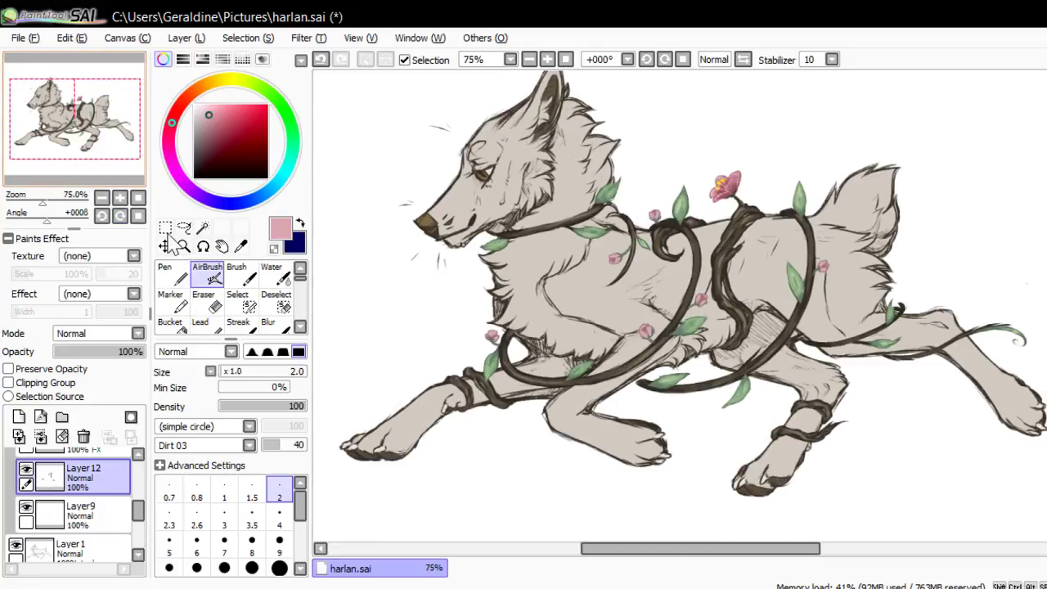
left_click_drag(110, 156, 114, 156)
scroll(70, 504, "up", 5)
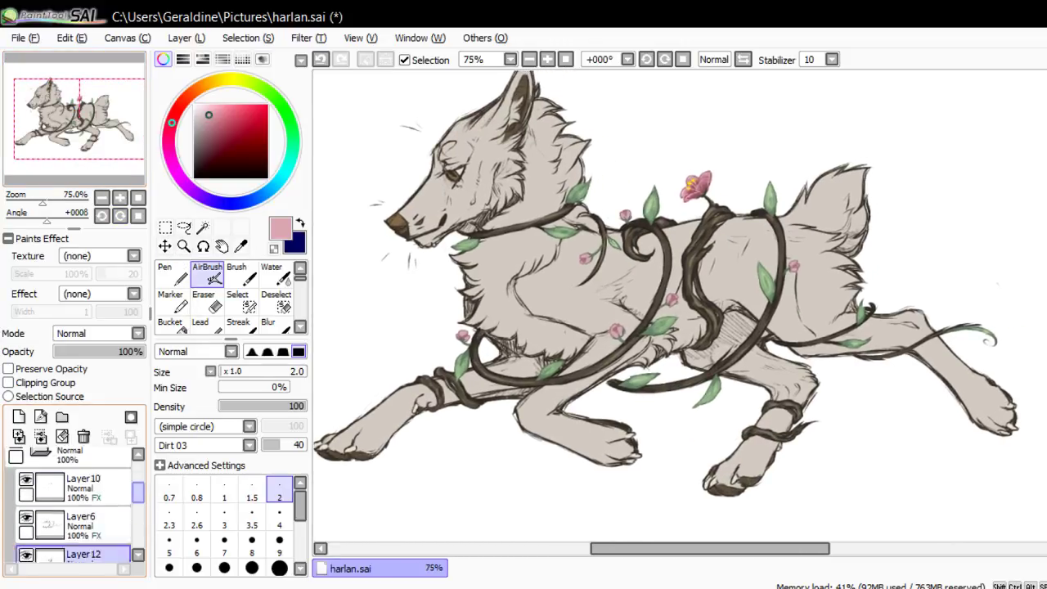
scroll(70, 503, "down", 3)
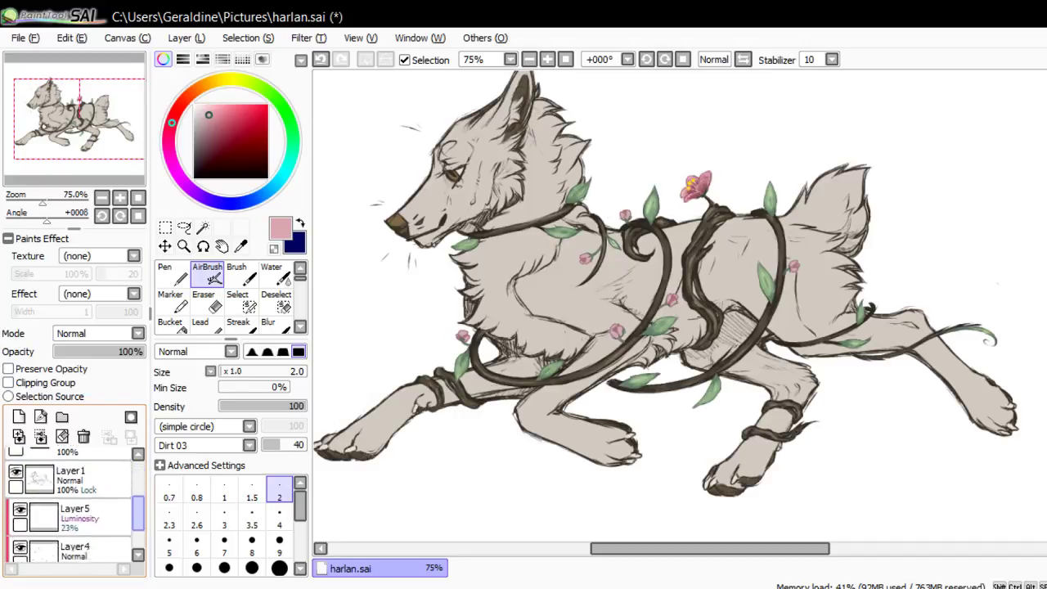
left_click_drag(138, 488, 138, 479)
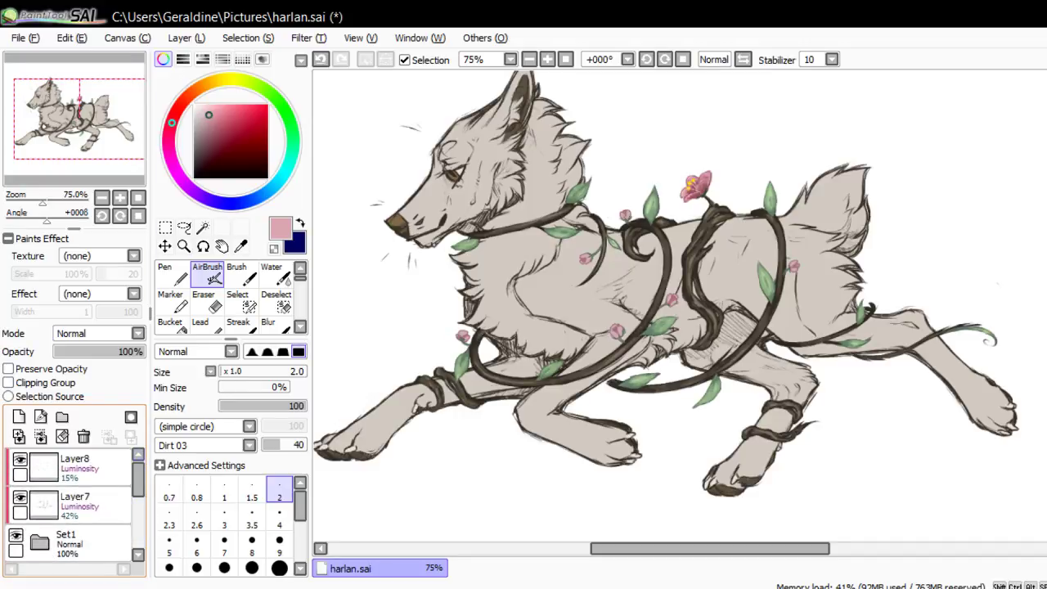
left_click(82, 468)
left_click(19, 417)
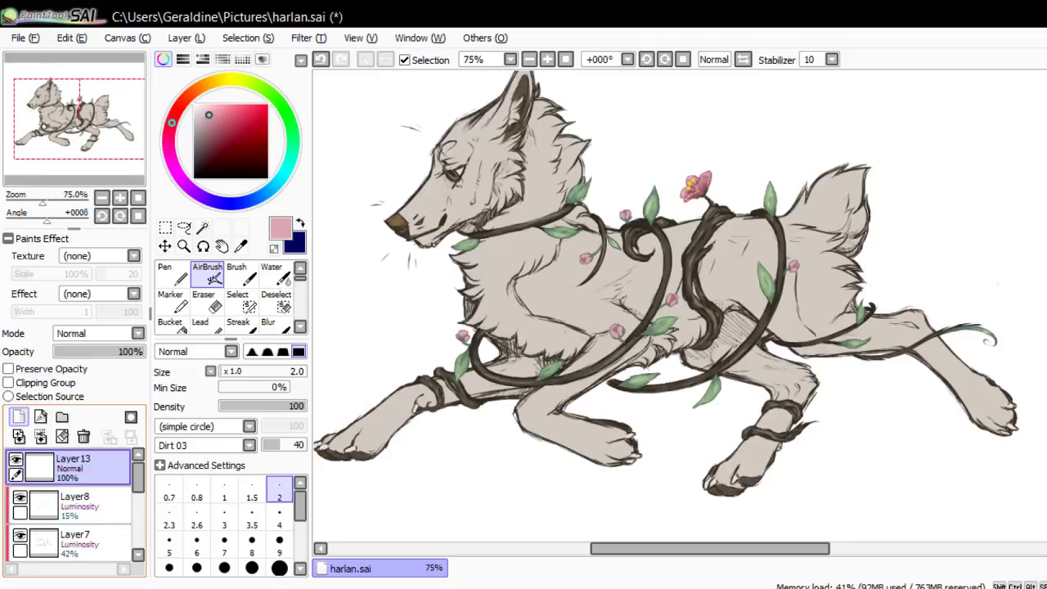
Hand-letter the artist's signature in capitals beside the near hind paw, using a brown sampled from the paw
double_click(121, 198)
left_click_drag(66, 99, 104, 140)
left_click(120, 198)
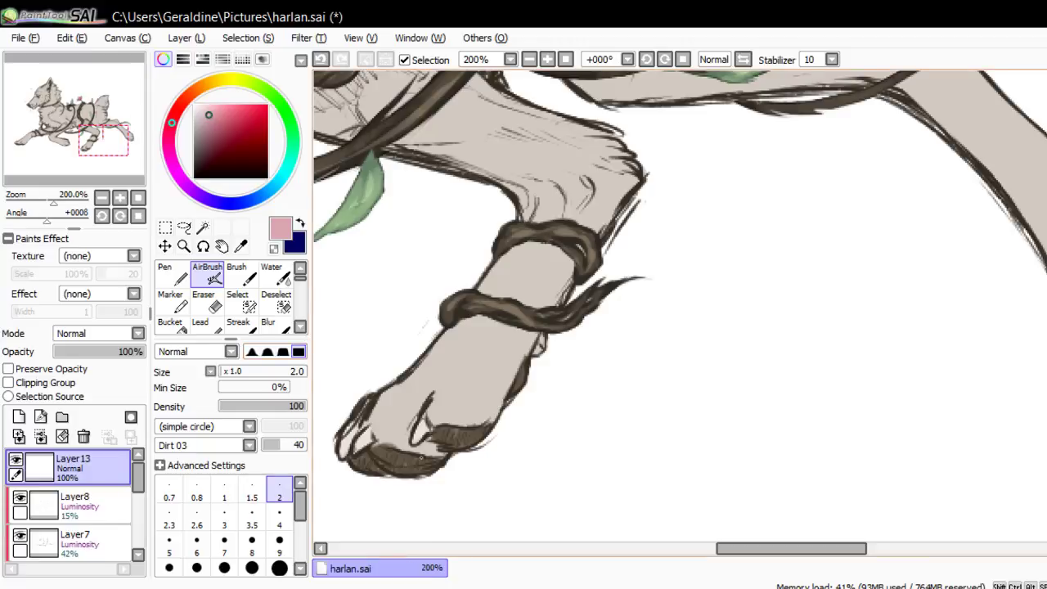
left_click(378, 452, "alt")
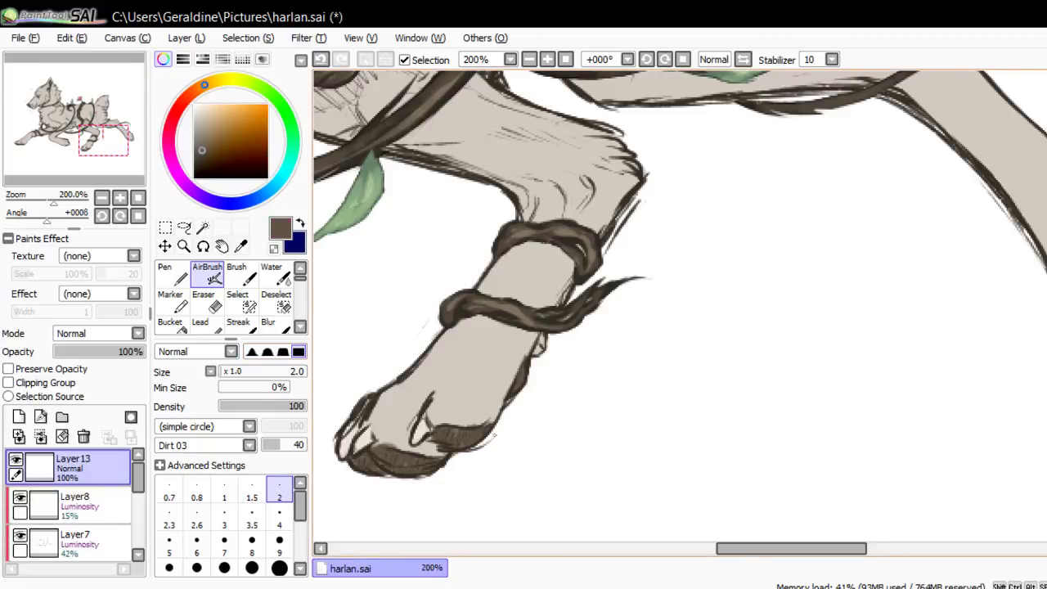
mouse_move(510, 421)
left_mouse_down()
mouse_move(512, 448)
mouse_move(526, 427)
mouse_move(528, 450)
mouse_move(533, 427)
mouse_move(537, 448)
left_mouse_up()
mouse_move(538, 418)
left_mouse_down()
mouse_move(537, 450)
mouse_move(543, 430)
mouse_move(552, 447)
mouse_move(553, 424)
mouse_move(563, 441)
mouse_move(553, 447)
mouse_move(551, 426)
mouse_move(553, 436)
left_mouse_up()
mouse_move(564, 432)
left_mouse_down()
mouse_move(550, 449)
mouse_move(568, 438)
left_mouse_up()
mouse_move(568, 433)
left_mouse_down()
mouse_move(577, 448)
mouse_move(589, 445)
mouse_move(586, 432)
left_mouse_up()
left_click_drag(571, 418, 586, 416)
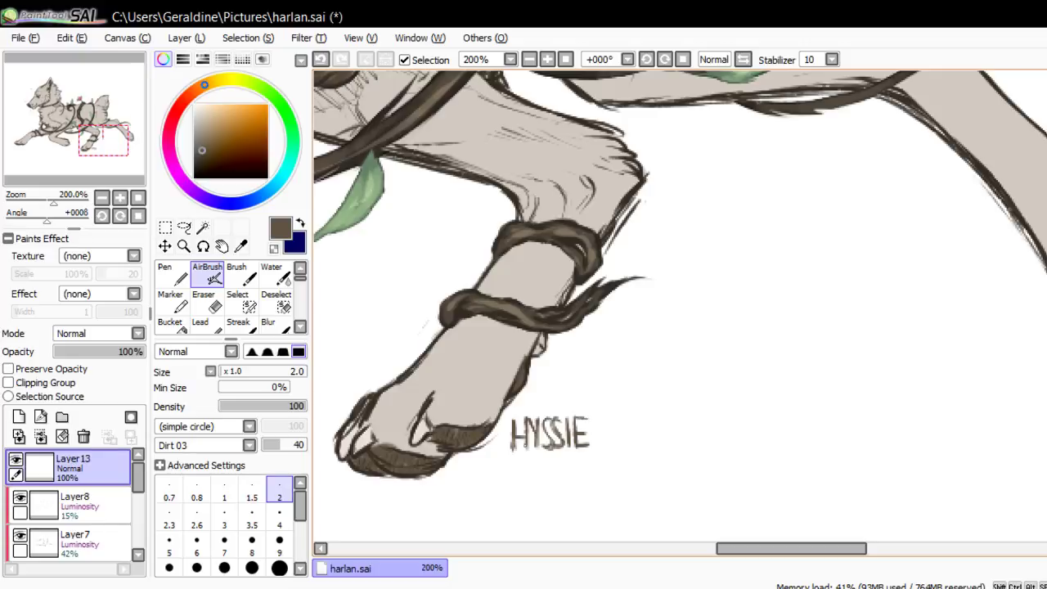
Draw a thin rectangular frame around the signature and touch up its corners
mouse_move(503, 449)
left_mouse_down()
mouse_move(593, 449)
mouse_move(508, 451)
left_mouse_up()
mouse_move(507, 438)
left_mouse_down()
mouse_move(508, 412)
mouse_move(533, 413)
left_mouse_up()
left_click_drag(505, 411, 551, 412)
mouse_move(527, 412)
left_mouse_down()
mouse_move(592, 410)
mouse_move(592, 446)
left_mouse_up()
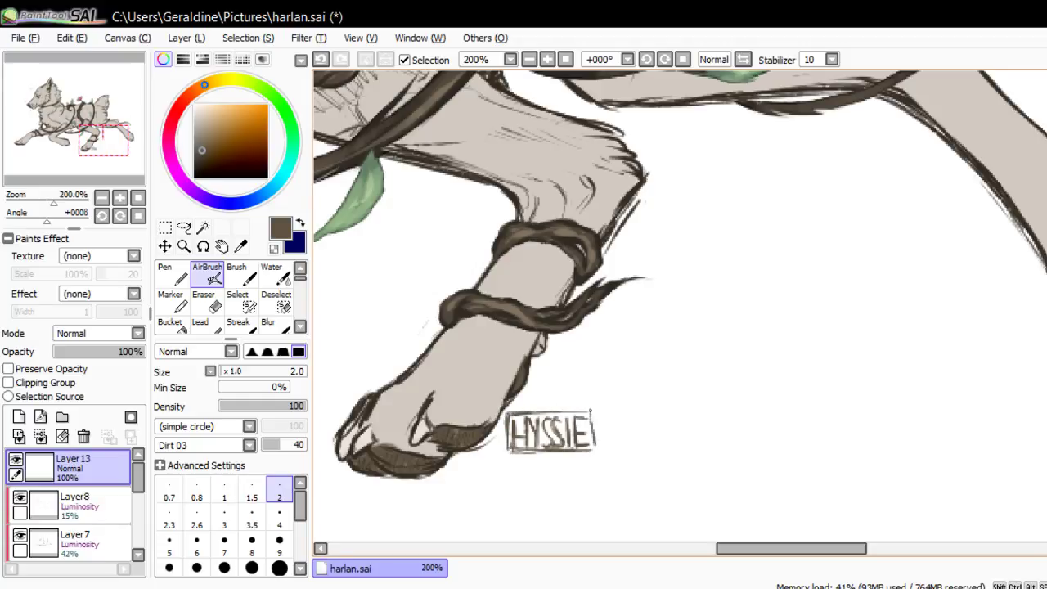
mouse_move(592, 409)
left_mouse_down()
mouse_move(592, 452)
mouse_move(592, 418)
left_mouse_up()
left_click_drag(507, 437, 508, 449)
left_click_drag(585, 449, 591, 448)
Move the framed signature from beside the paw to the gap between the two hind legs, just below the thigh
key("Home")
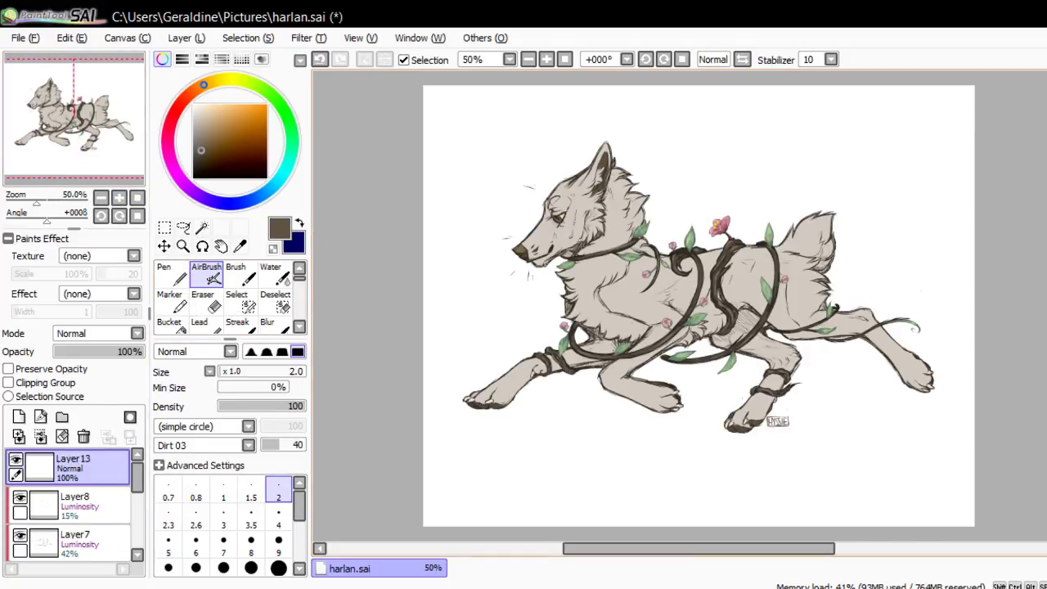
mouse_move(778, 421)
left_mouse_down()
mouse_move(917, 392)
mouse_move(817, 356)
mouse_move(828, 414)
mouse_move(818, 415)
mouse_move(854, 355)
mouse_move(849, 302)
left_mouse_up()
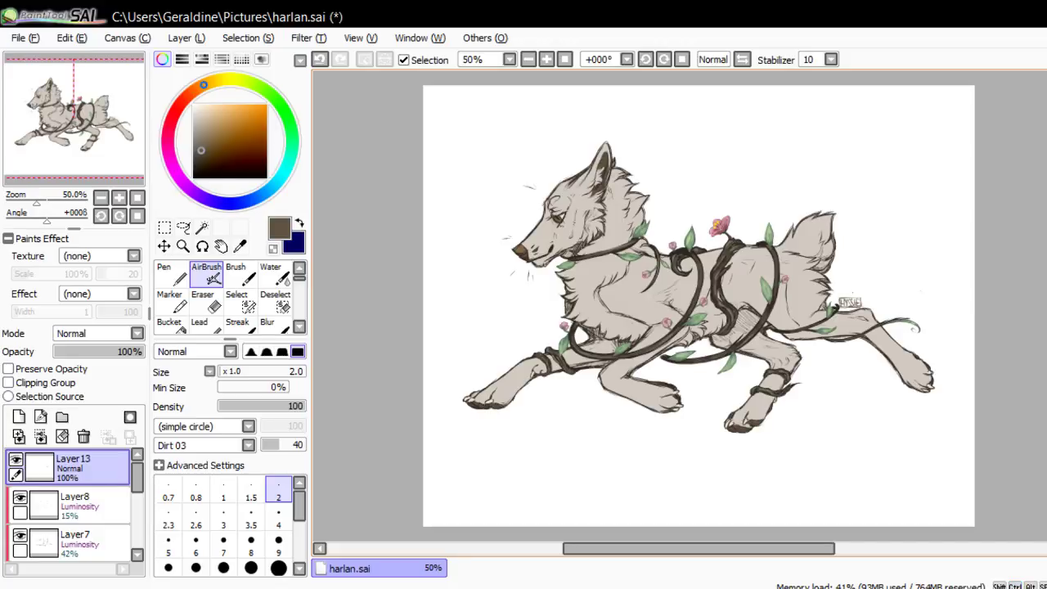
mouse_move(849, 301)
left_mouse_down()
mouse_move(715, 328)
mouse_move(580, 372)
mouse_move(627, 377)
mouse_move(705, 350)
mouse_move(817, 347)
left_mouse_up()
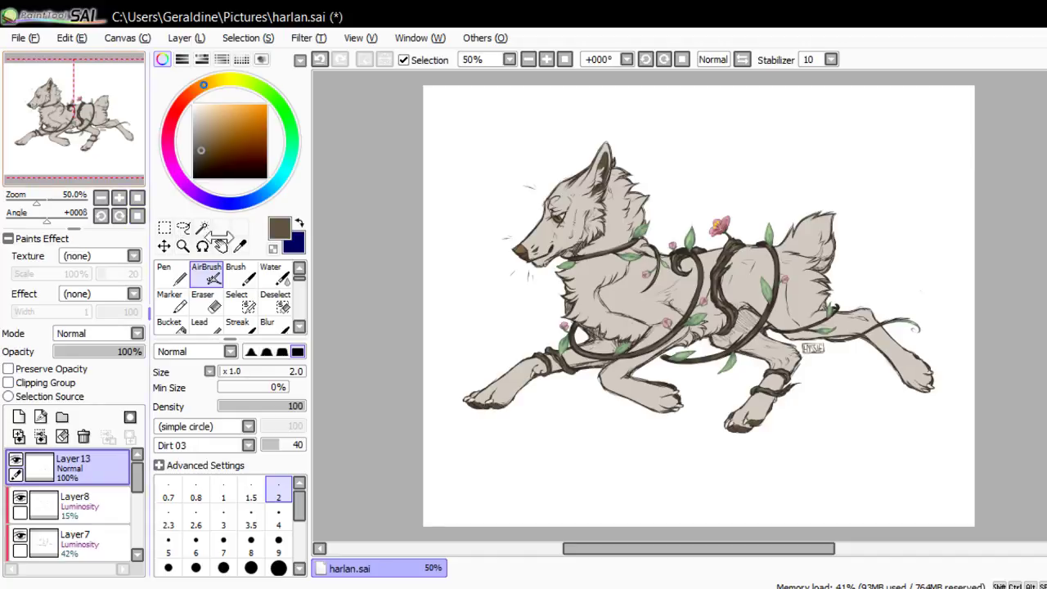
Select the white background with the Magic Wand, invert the selection, crop the canvas to the drawing and clear the selection
key("w")
left_click(655, 237)
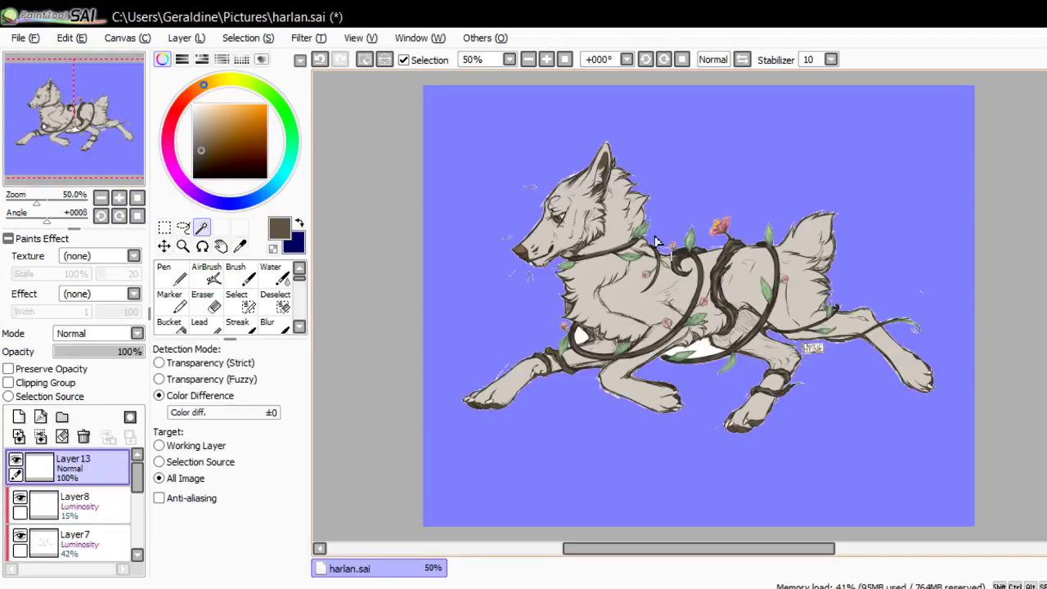
key("ctrl+i")
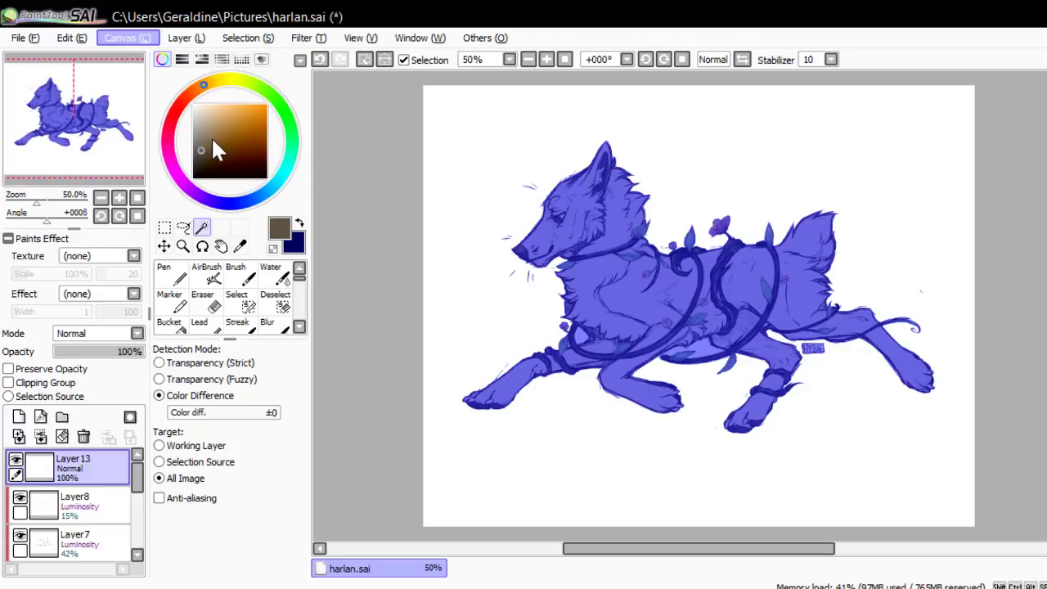
key("ctrl+d")
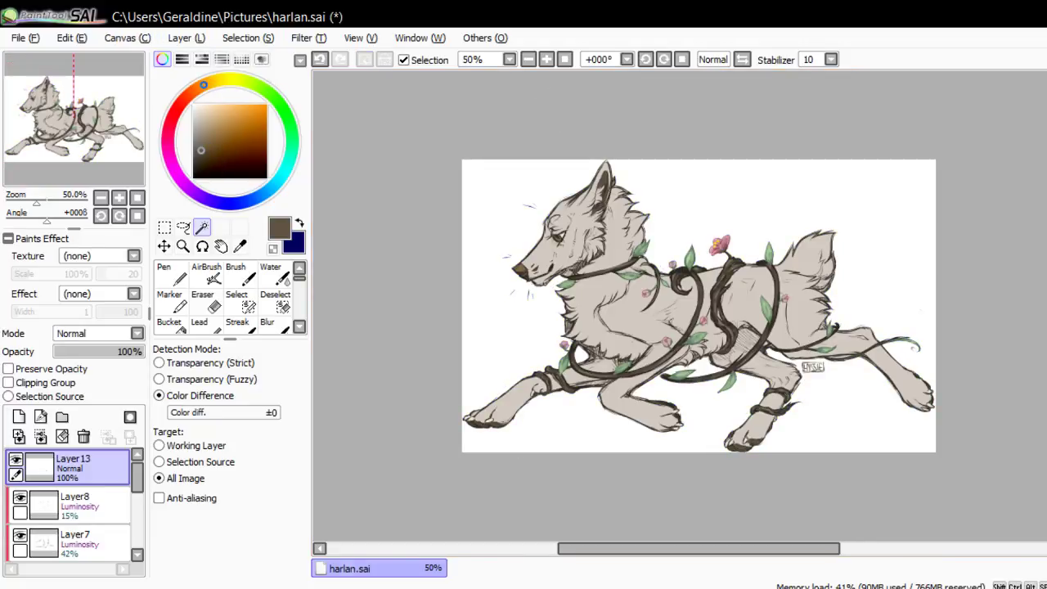
Save the finished drawing to harlan.sai
key("alt+Tab")
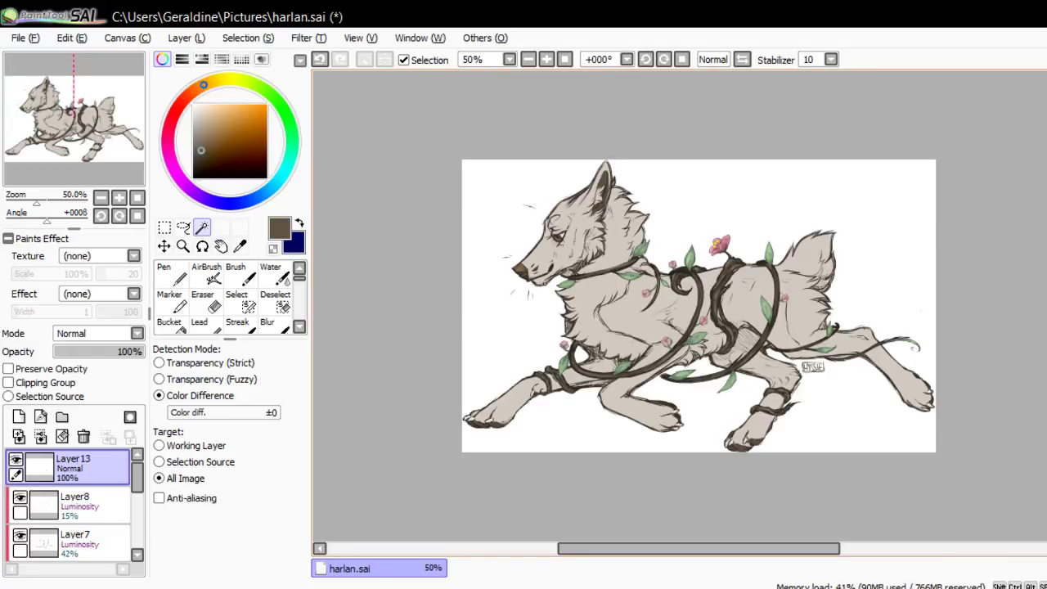
left_click(742, 60)
left_click(742, 60)
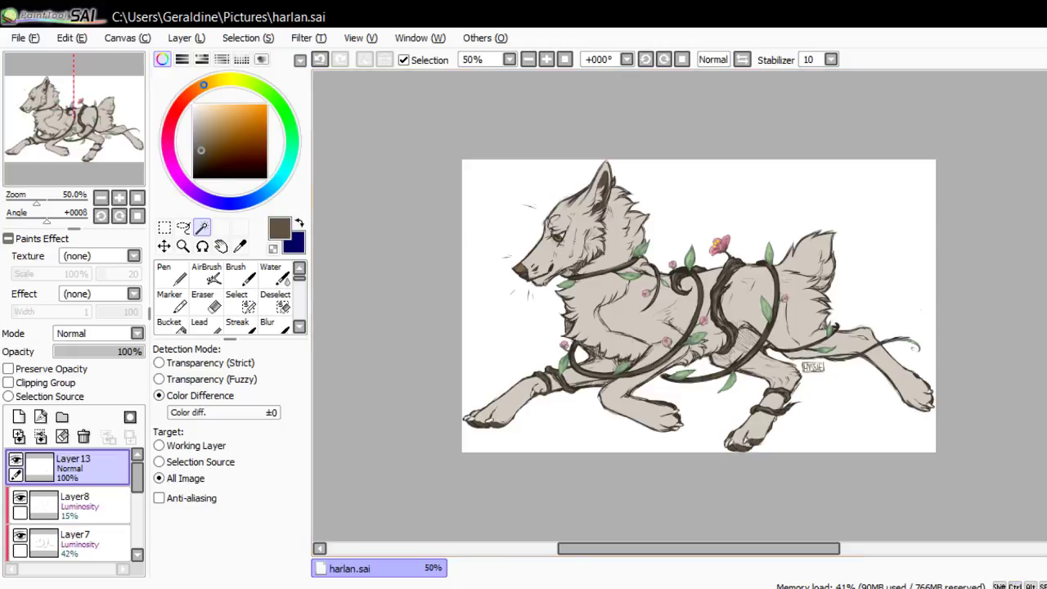
key("ctrl+s")
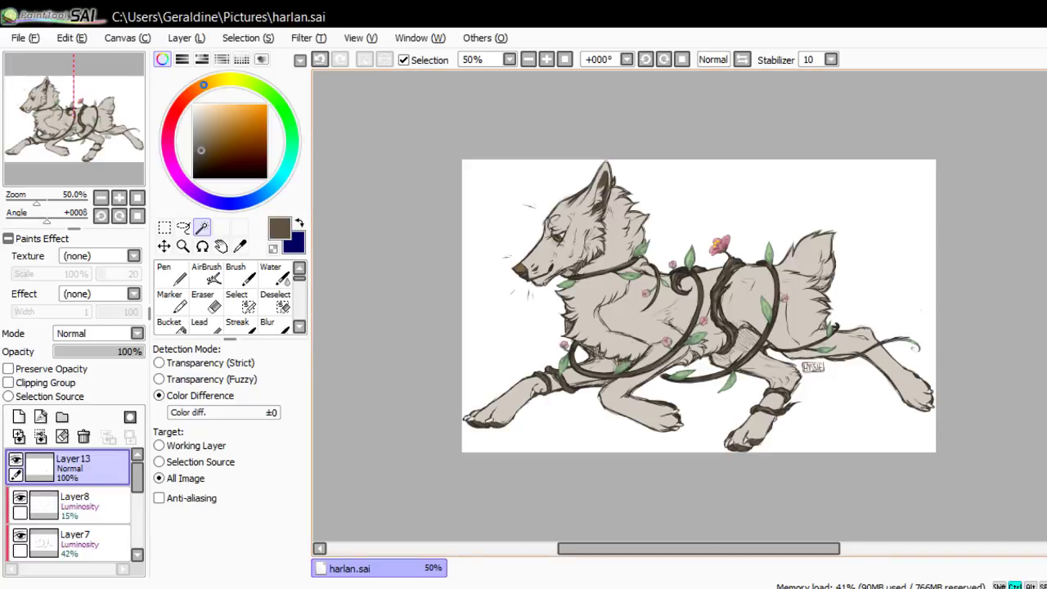
key("ctrl+s")
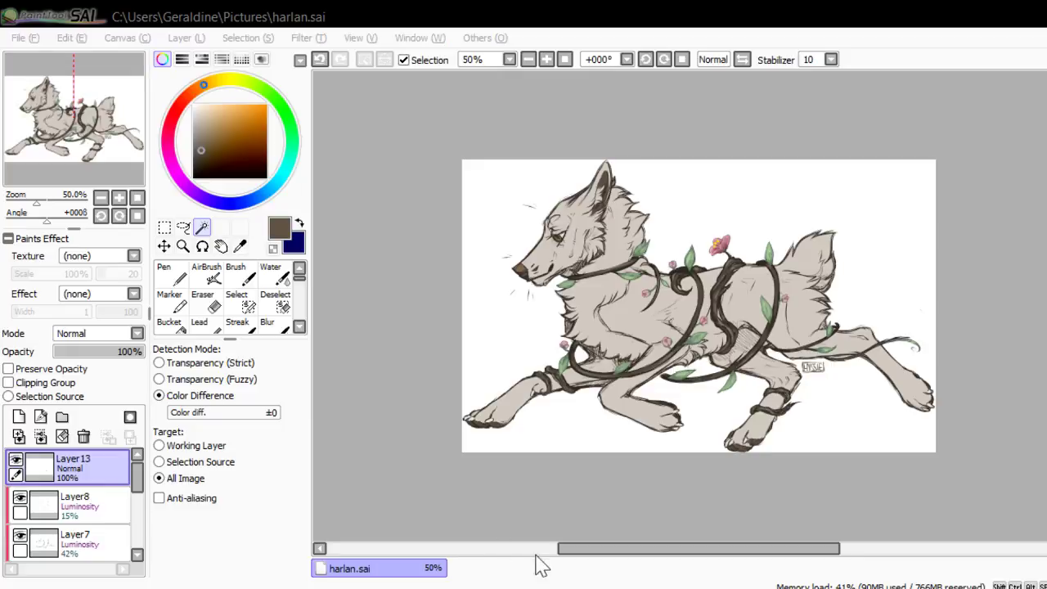